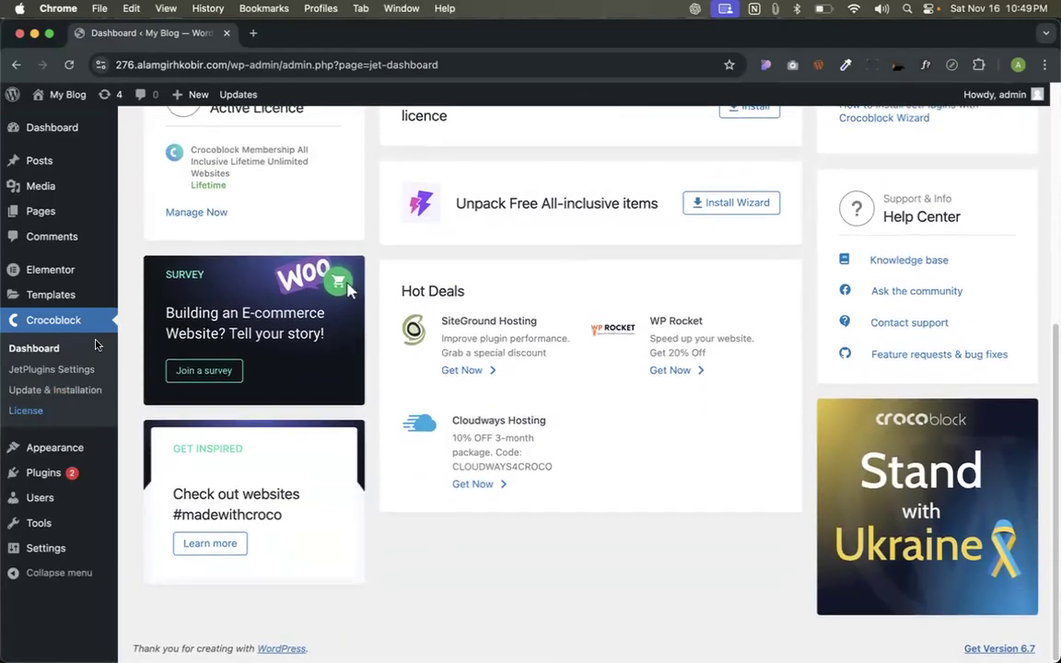
Search Google Images for "wordpress menu" in a new browser tab and browse the resulting menu examples.
left_click(255, 34)
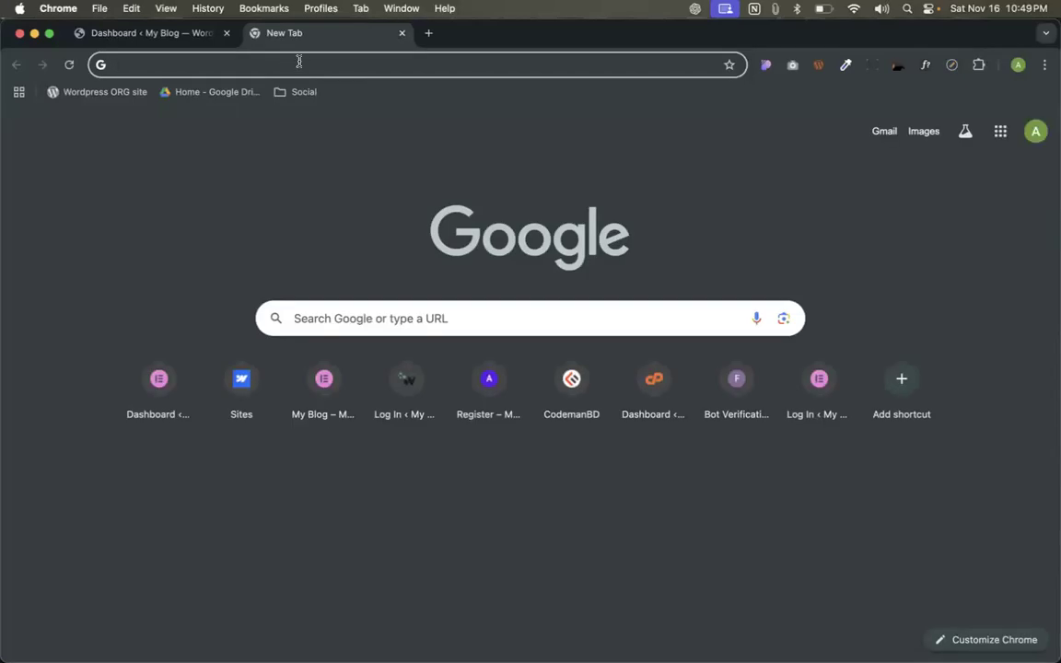
type("wordpress menu")
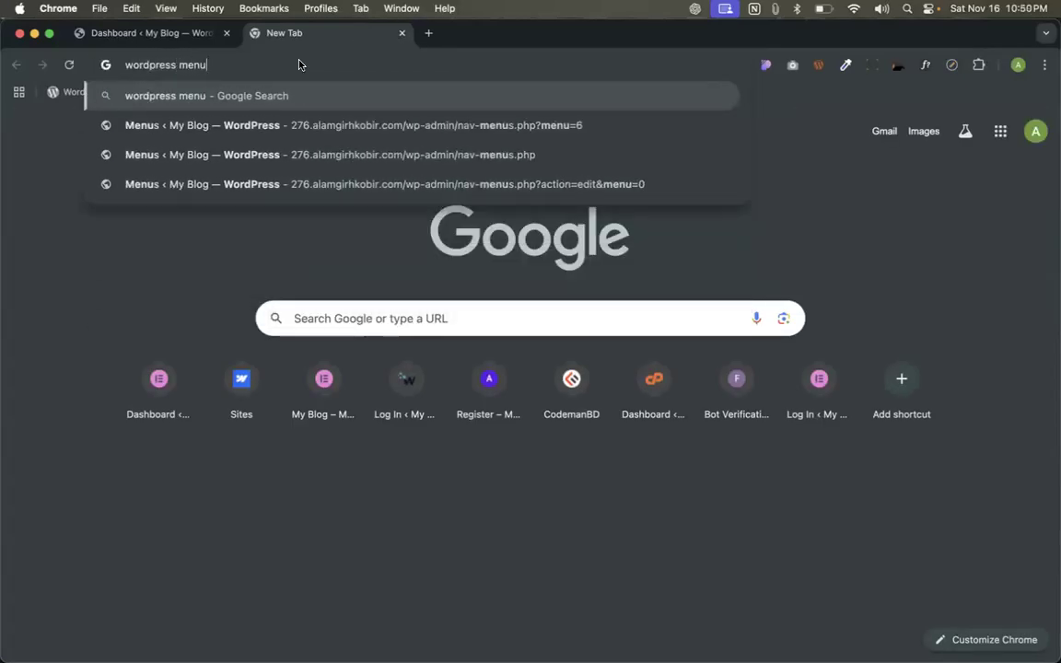
key("Return")
left_click(178, 164)
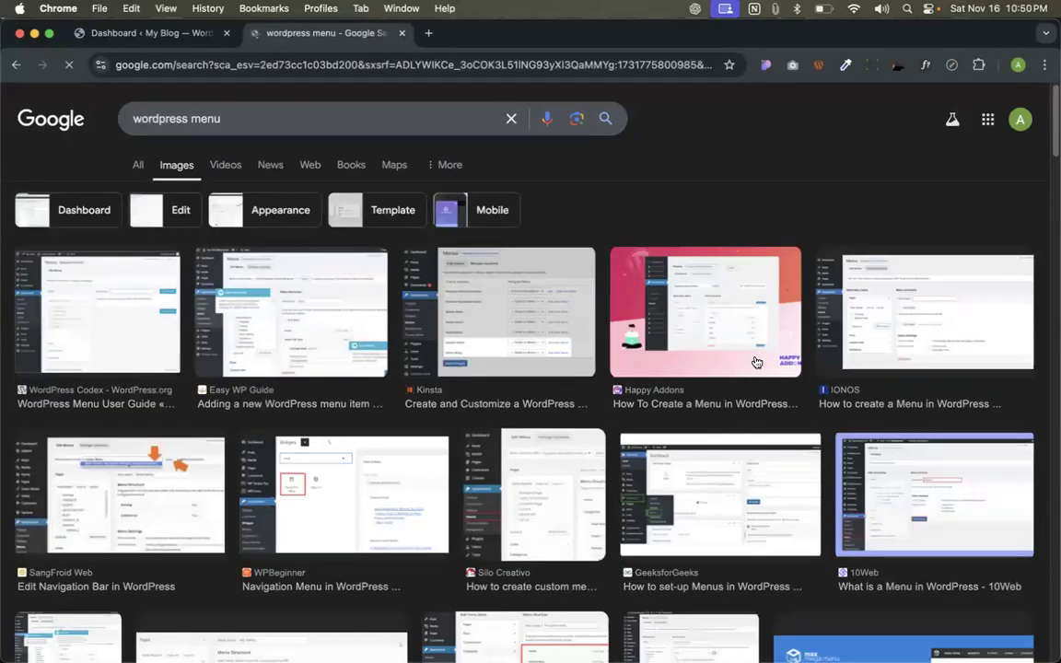
scroll(552, 405, "down", 5)
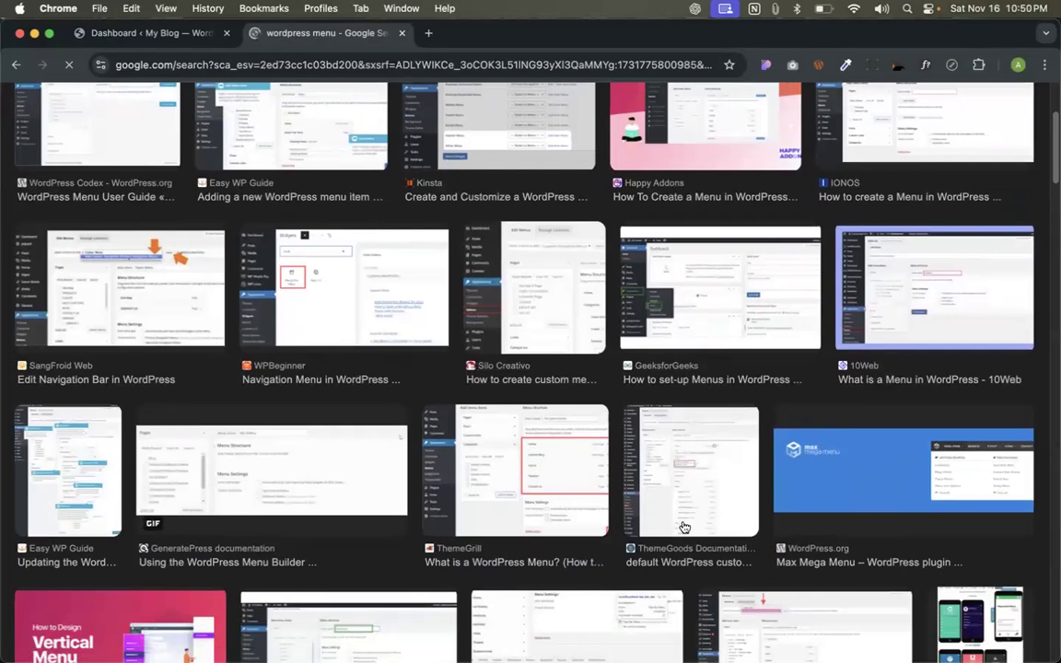
scroll(681, 525, "down", 5)
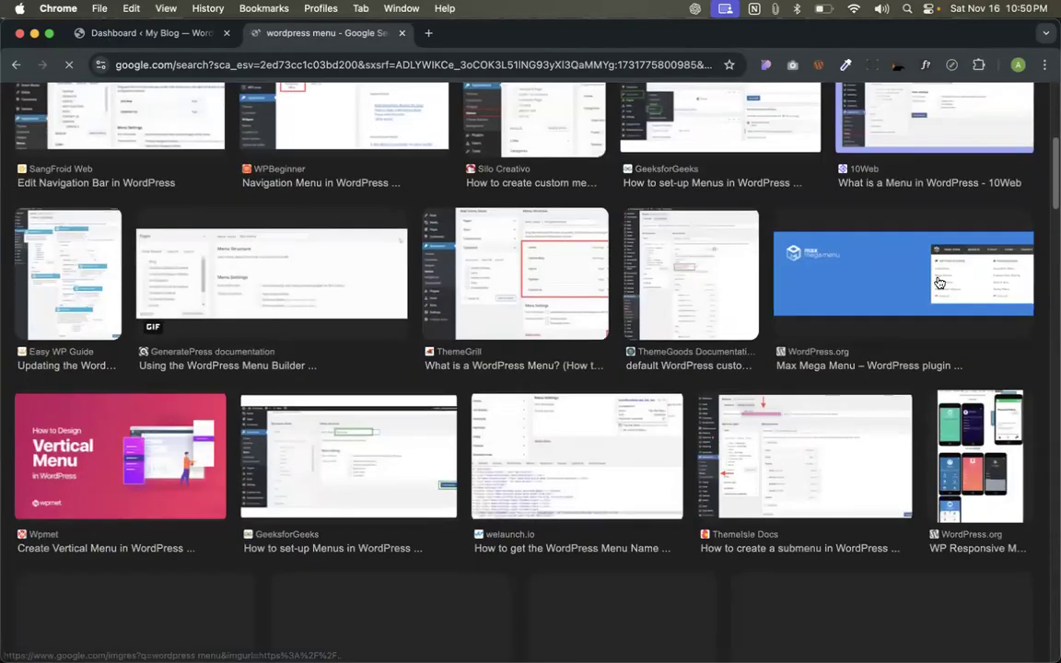
scroll(587, 284, "down", 8)
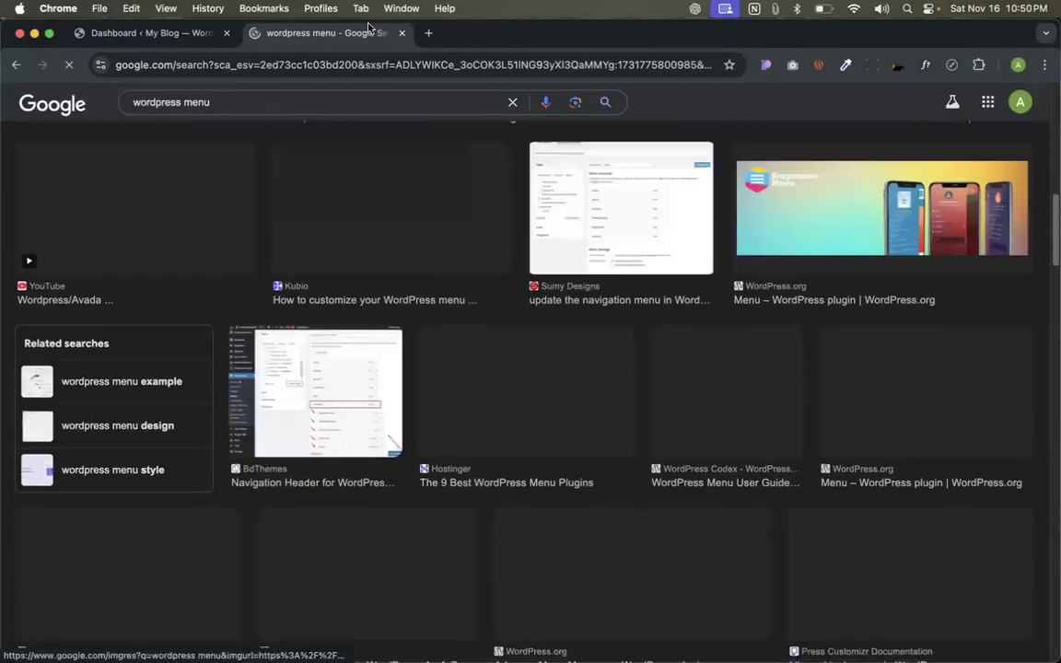
Search Google for "tokoo theme" and open the ThemeForest listing of the Tokoo electronics store theme.
left_click(333, 67)
type("cr")
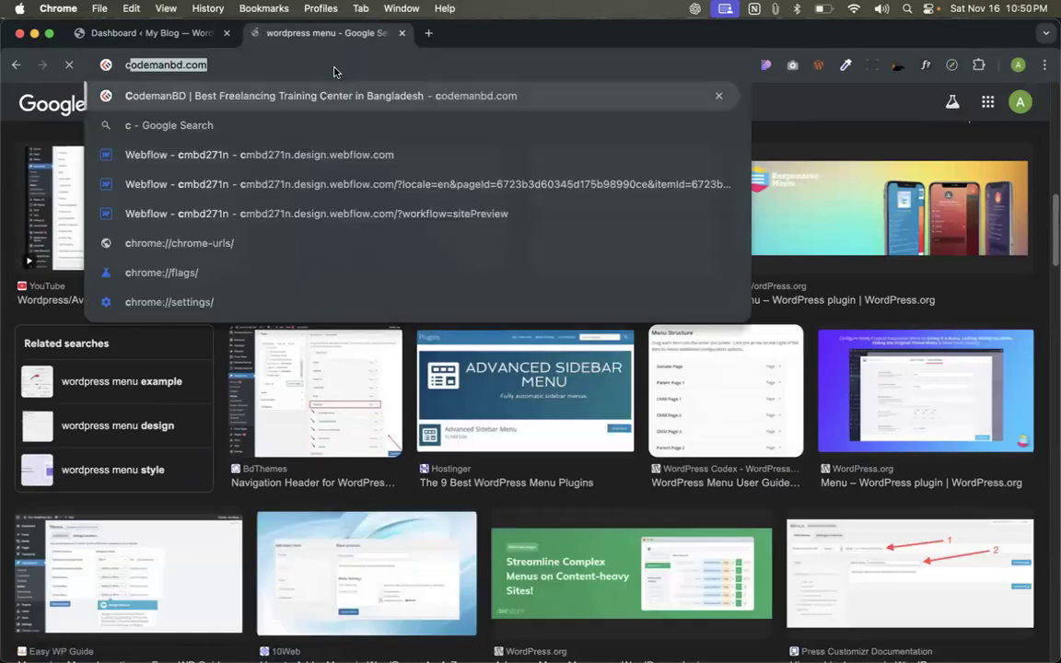
key("BackSpace")
key("BackSpace")
key("BackSpace")
type("tok")
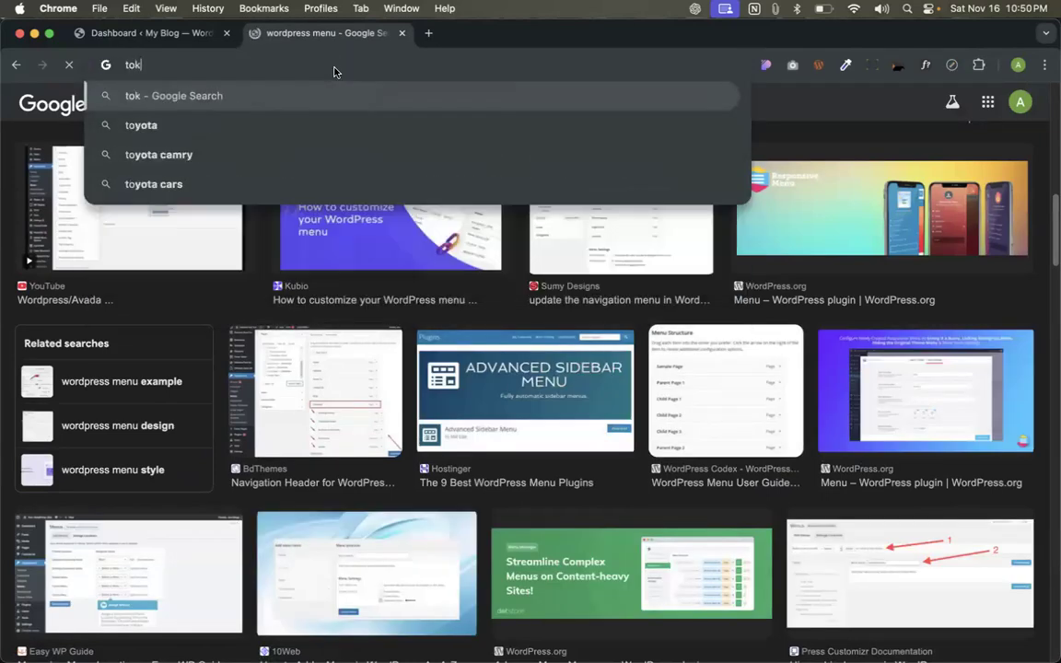
type("oo theme")
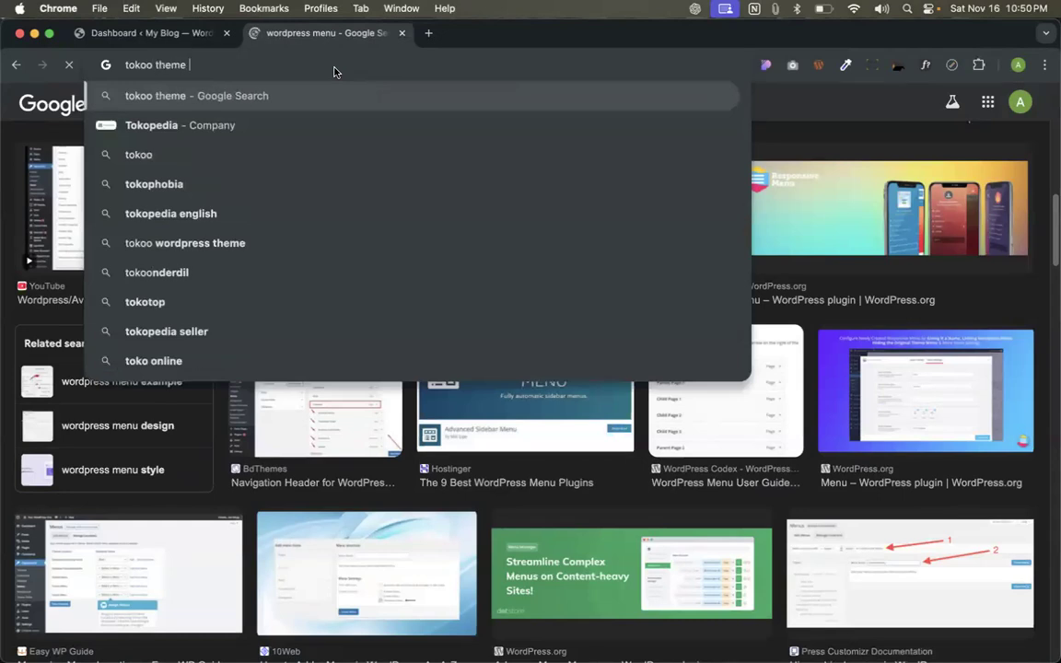
key("Return")
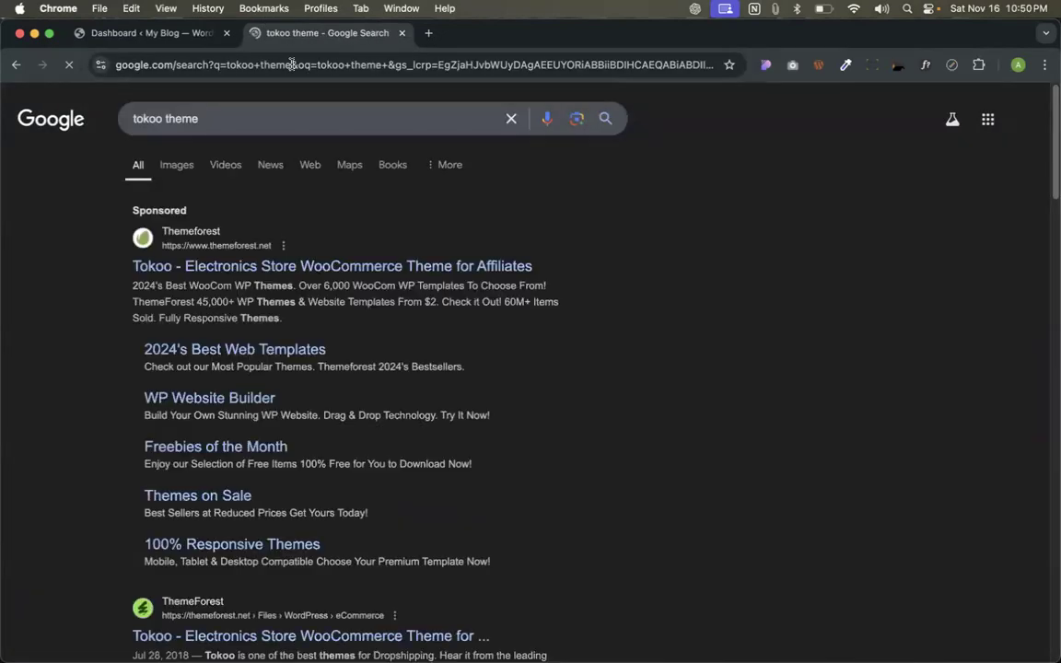
scroll(269, 346, "down", 1)
scroll(270, 346, "down", 2)
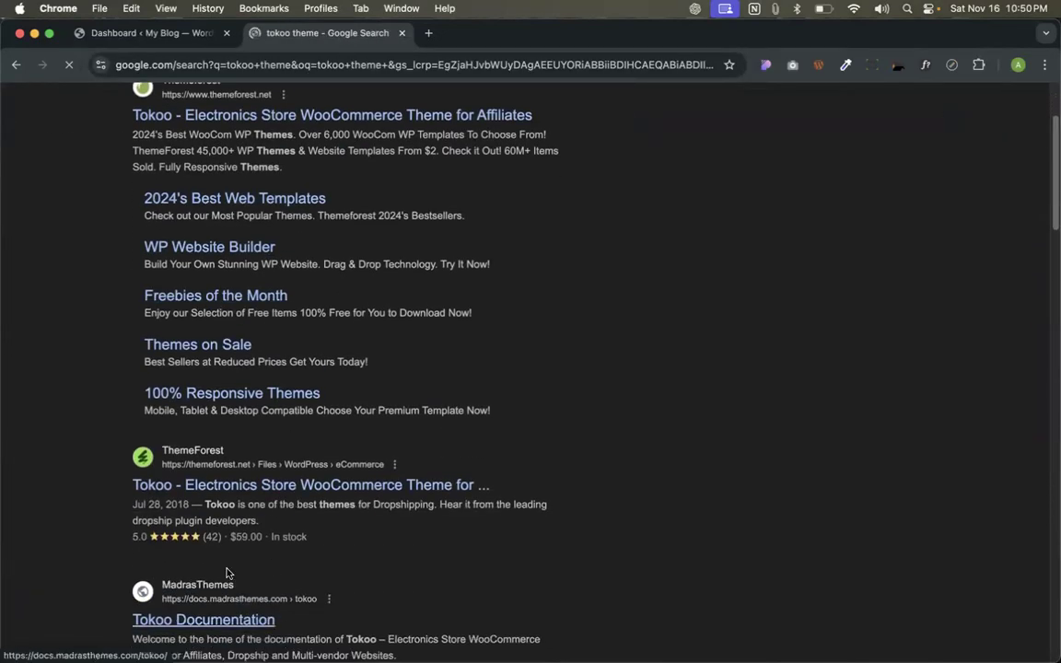
left_click(179, 485)
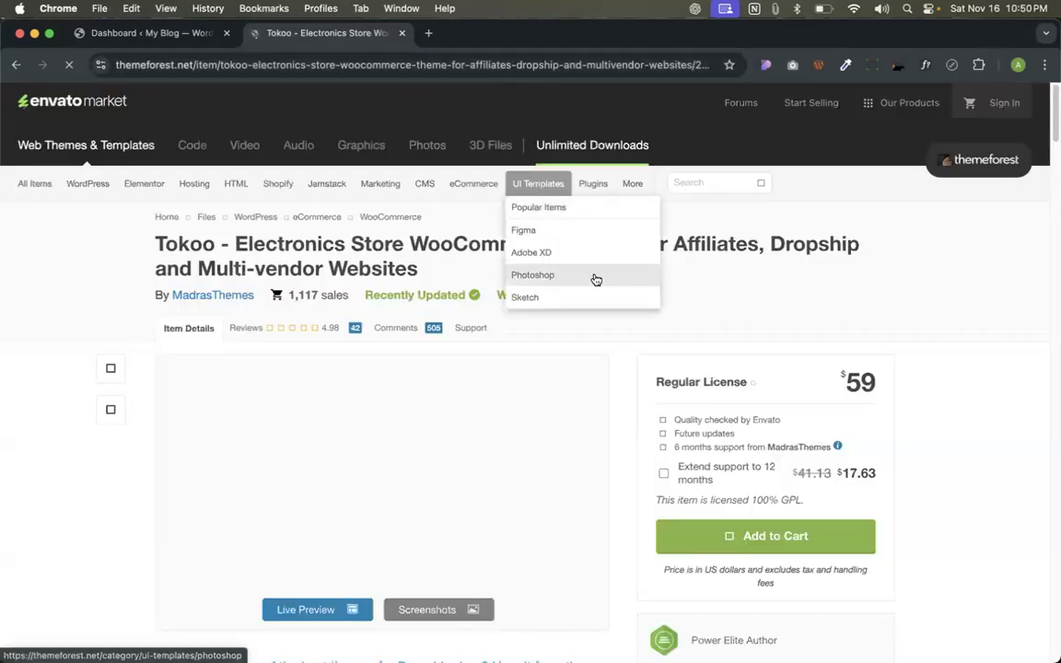
Launch the live preview of the Tokoo theme and close the ThemeForest listing.
scroll(692, 359, "down", 2)
scroll(692, 363, "down", 2)
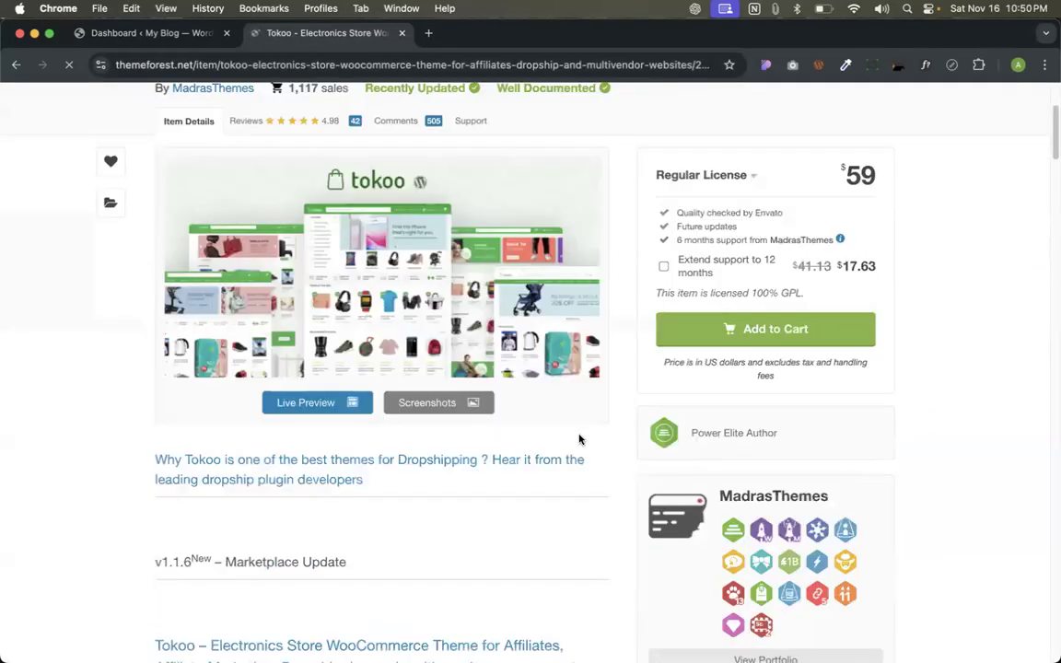
left_click(299, 402)
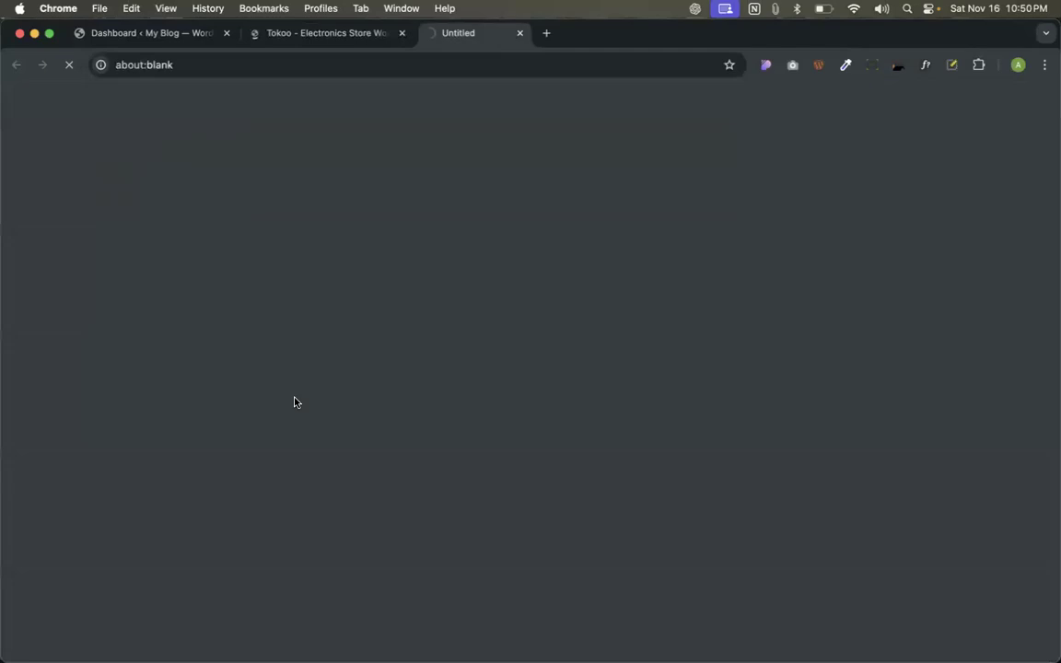
left_click(401, 33)
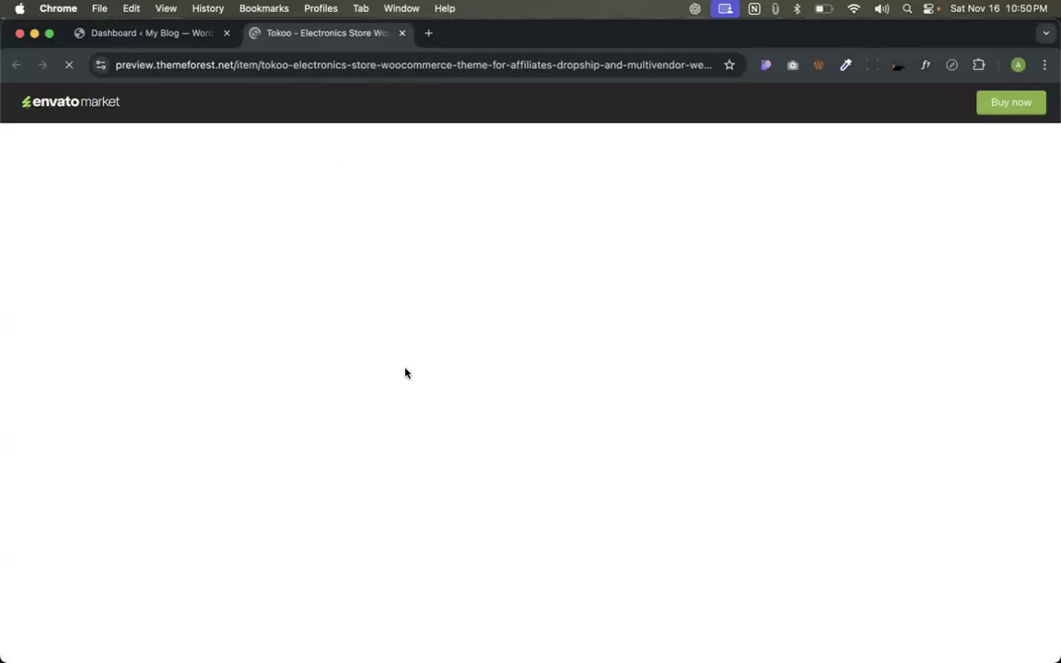
Open the Home V2 demo and another Tokoo home demo in separate tabs, and close the theme preview.
scroll(404, 415, "down", 10)
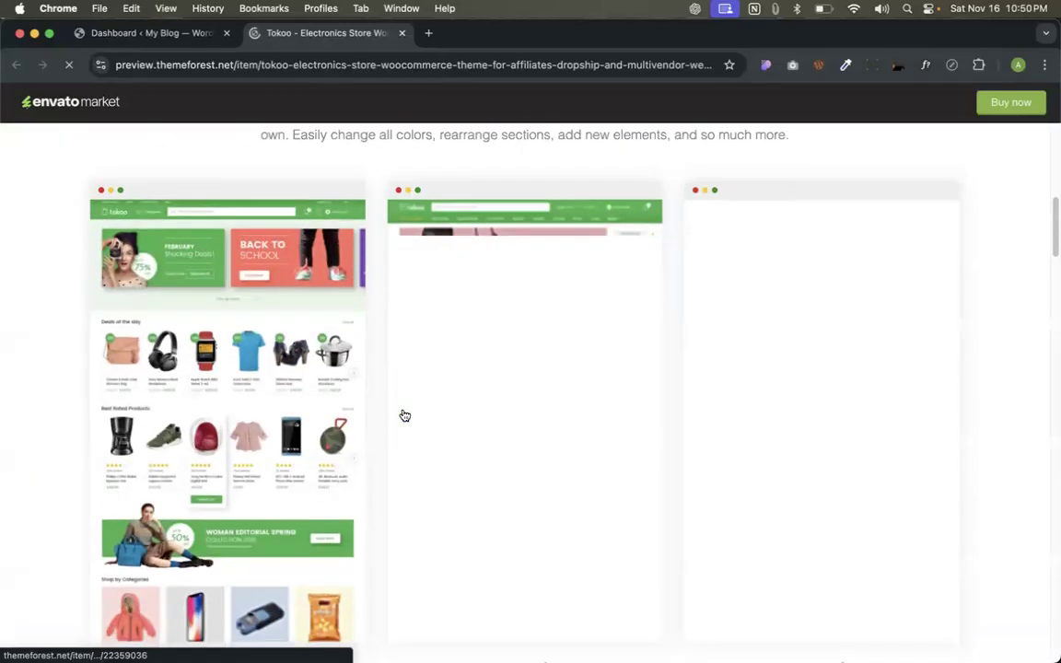
scroll(373, 451, "down", 3)
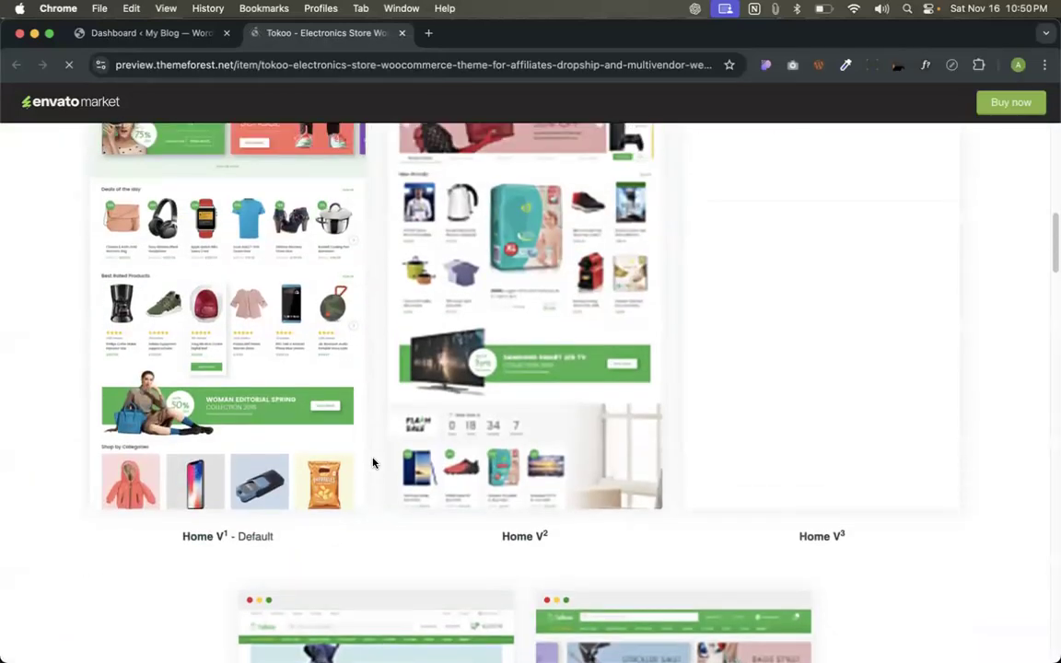
left_click(469, 375)
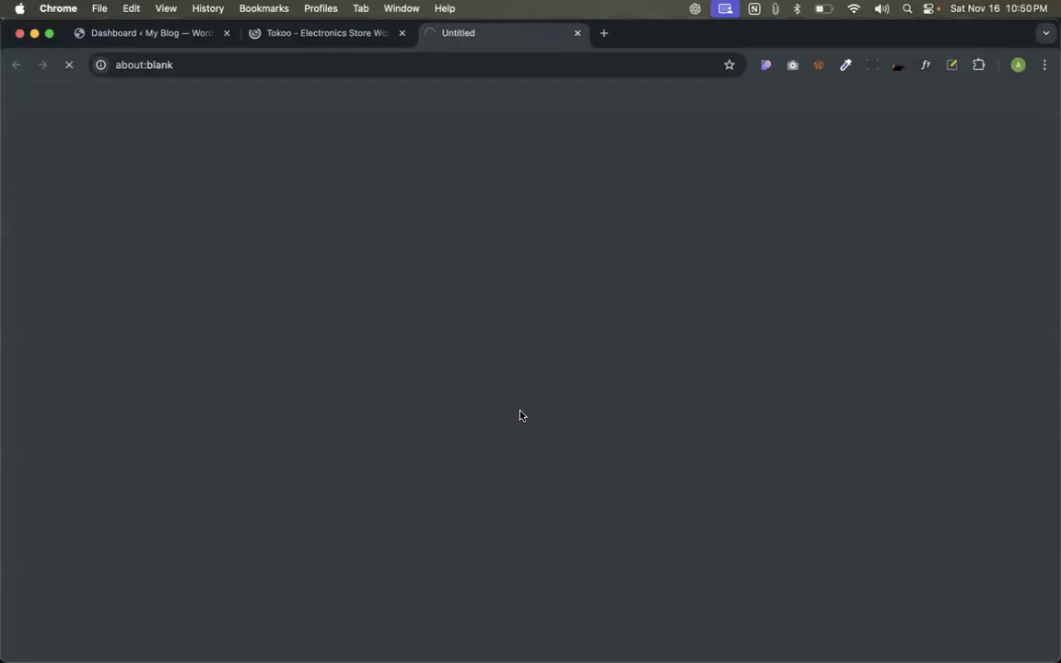
left_click(394, 35)
left_click(788, 391)
left_click_drag(612, 35, 497, 35)
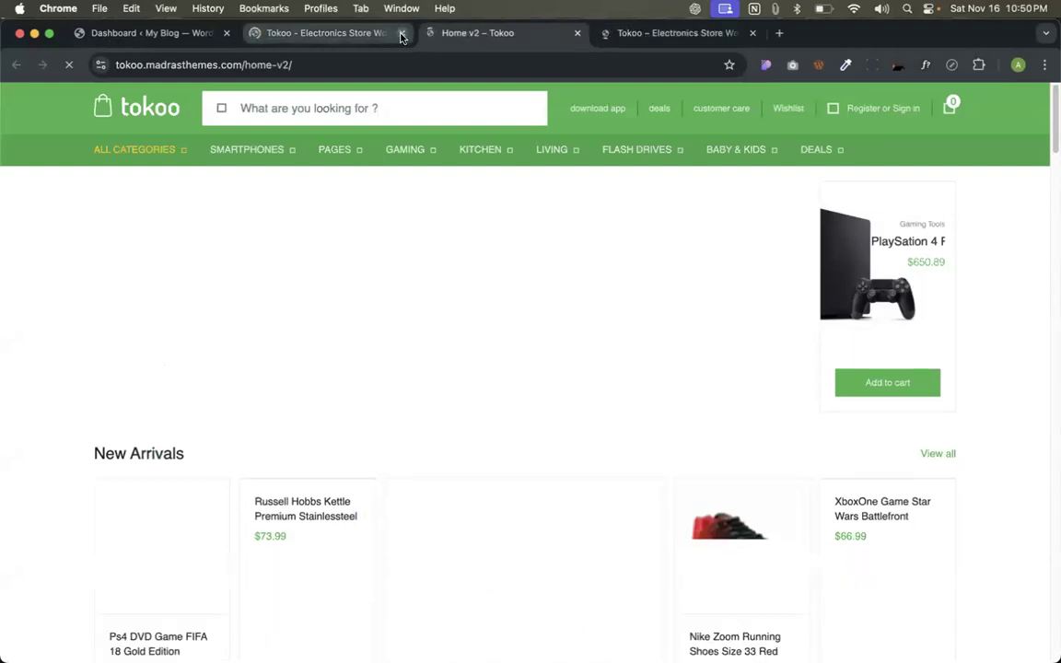
left_click(401, 34)
left_click(497, 39)
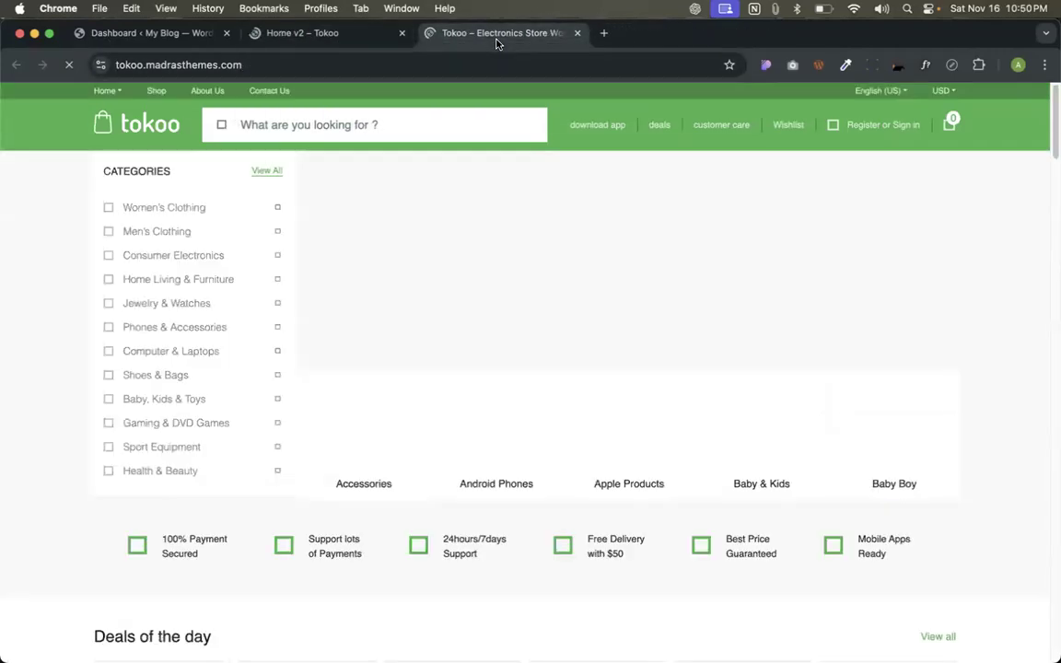
Examine the mega menus under the navigation items of the Tokoo Home v2 demo, such as Pages and Flash Drives.
left_click(303, 33)
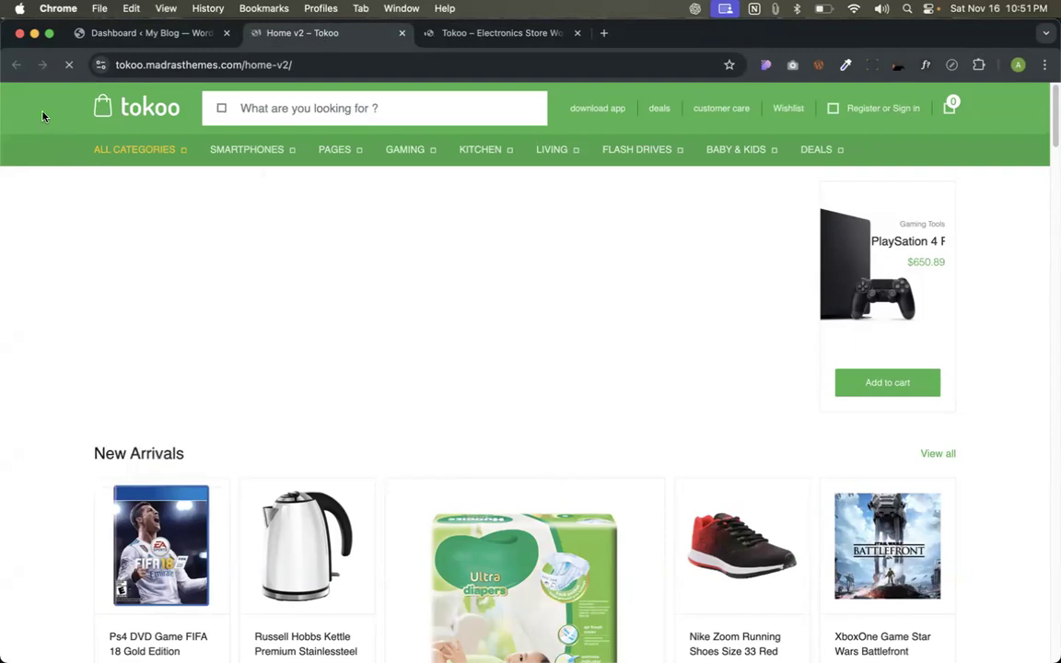
mouse_move(267, 153)
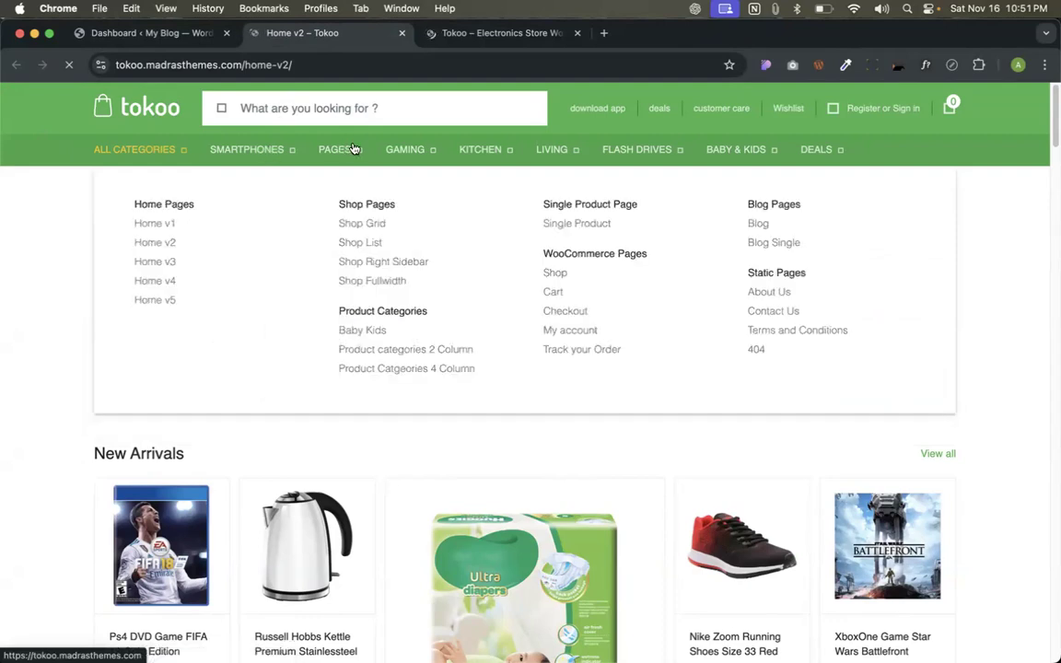
mouse_move(417, 153)
mouse_move(645, 150)
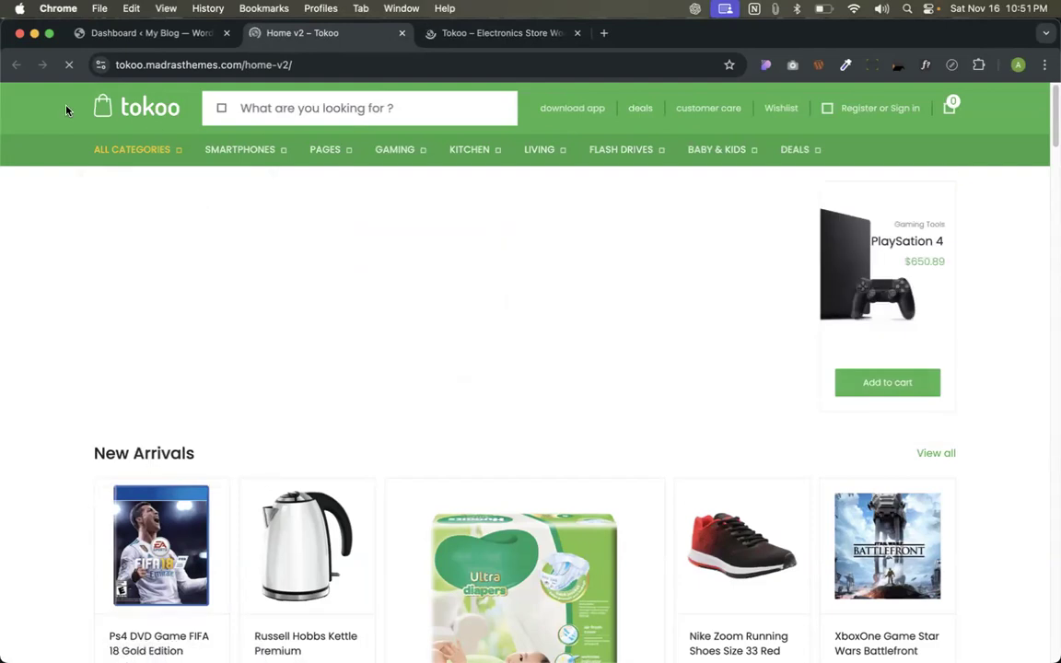
mouse_move(327, 161)
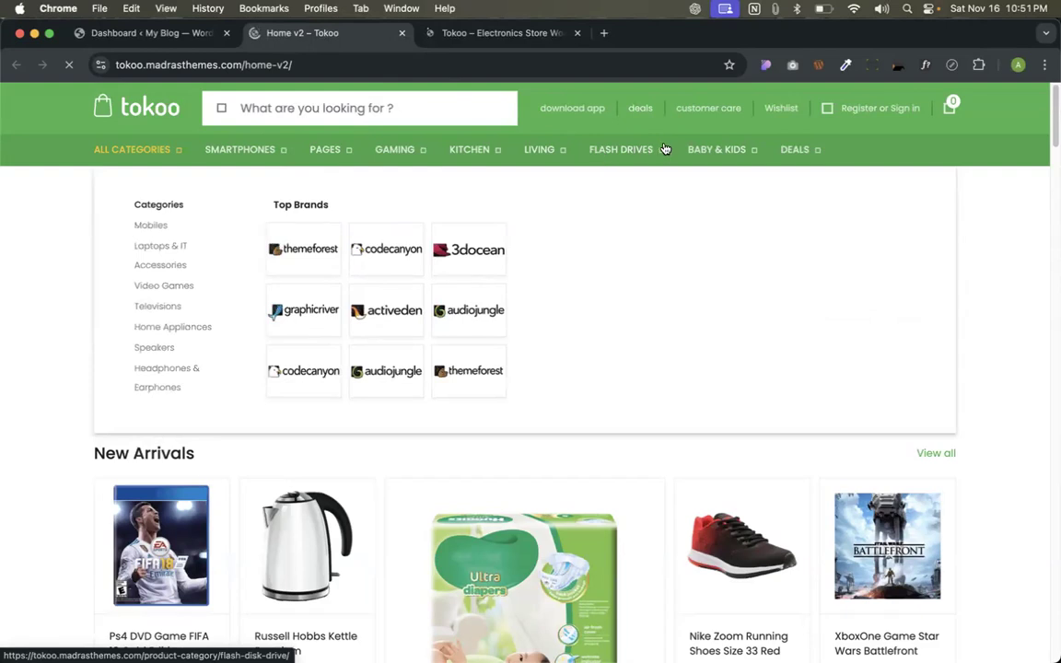
left_click(158, 33)
left_click(339, 37)
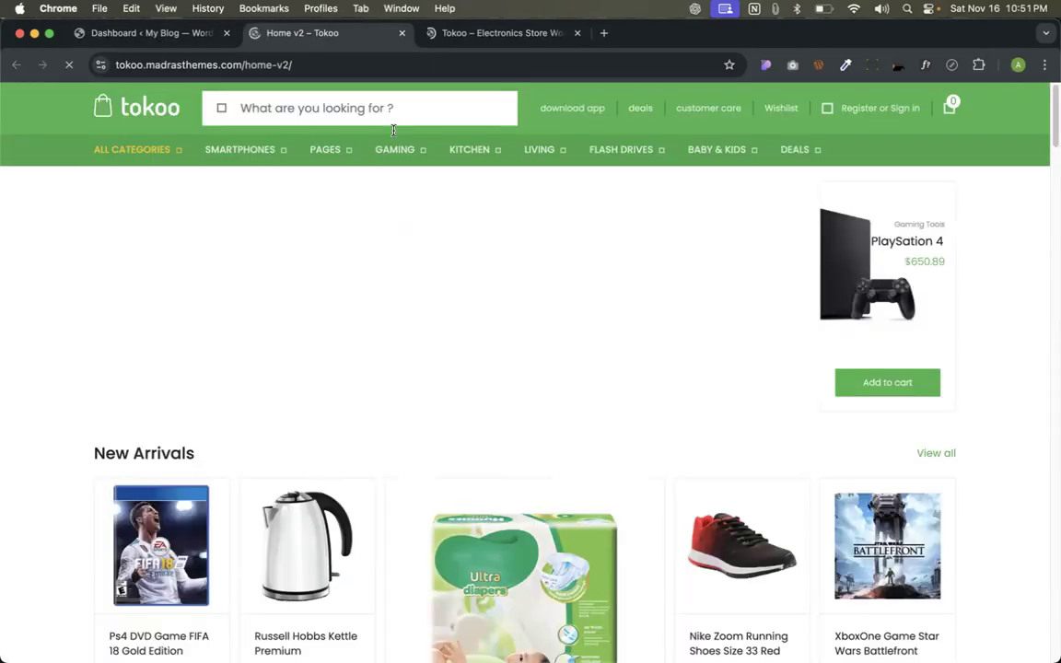
Return to the WordPress dashboard, and install and activate the JetMenu plugin from Crocoblock's Update & Installation page.
left_click(152, 35)
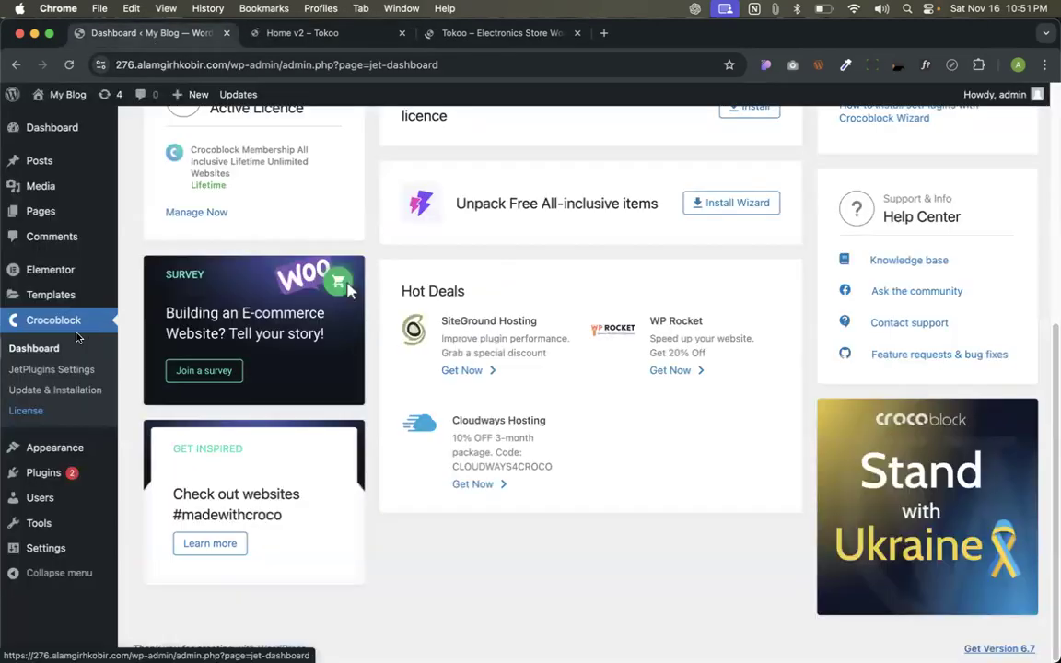
left_click(57, 409)
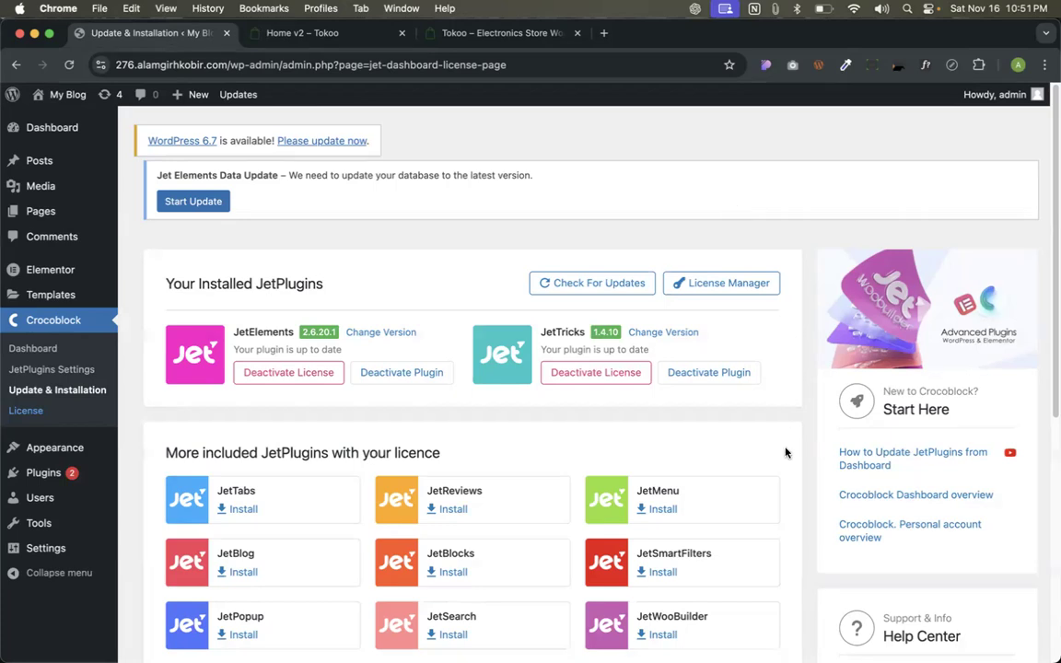
scroll(784, 441, "down", 4)
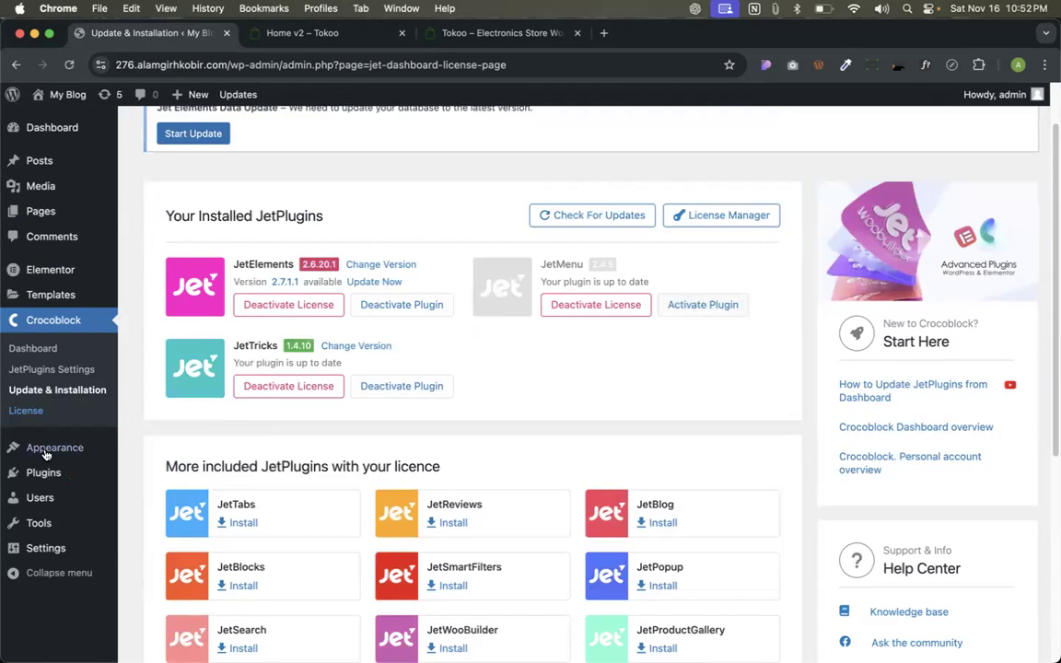
left_click(710, 304)
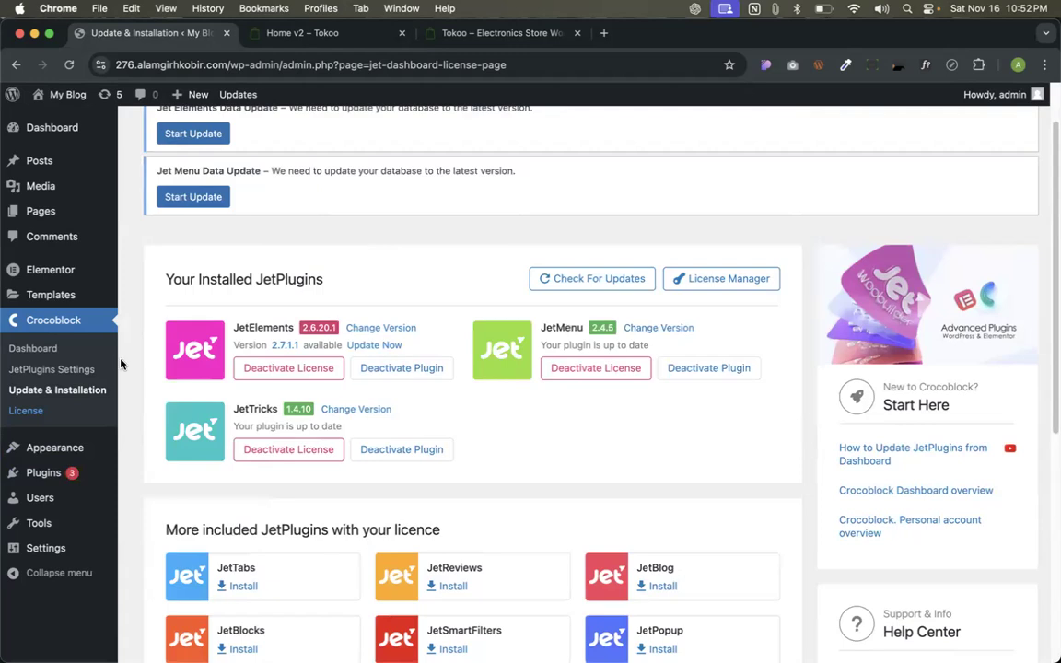
Go to the site's Menus page, review the structure of Main Manu, and start creating a new menu.
mouse_move(55, 448)
left_click(158, 515)
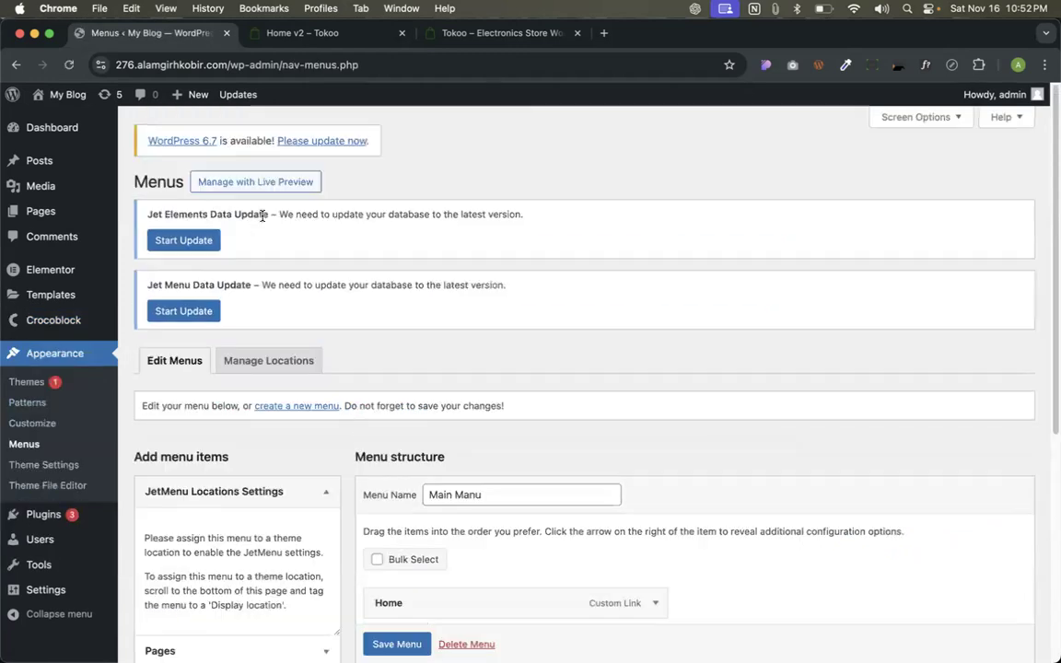
scroll(424, 315, "down", 1)
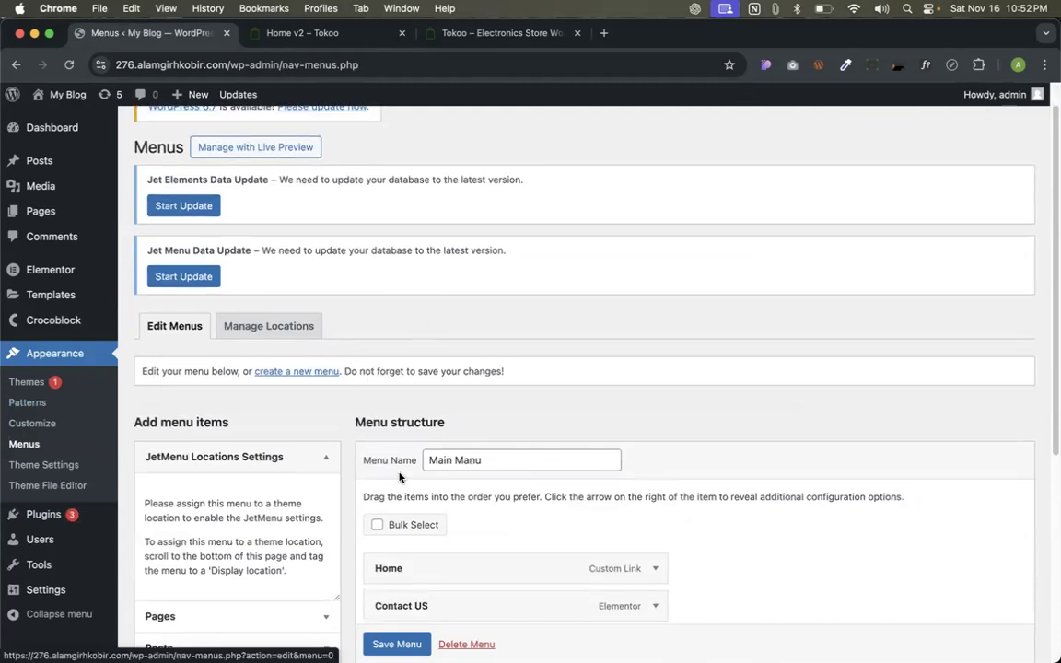
scroll(400, 477, "down", 3)
scroll(405, 515, "down", 2)
scroll(416, 582, "up", 2)
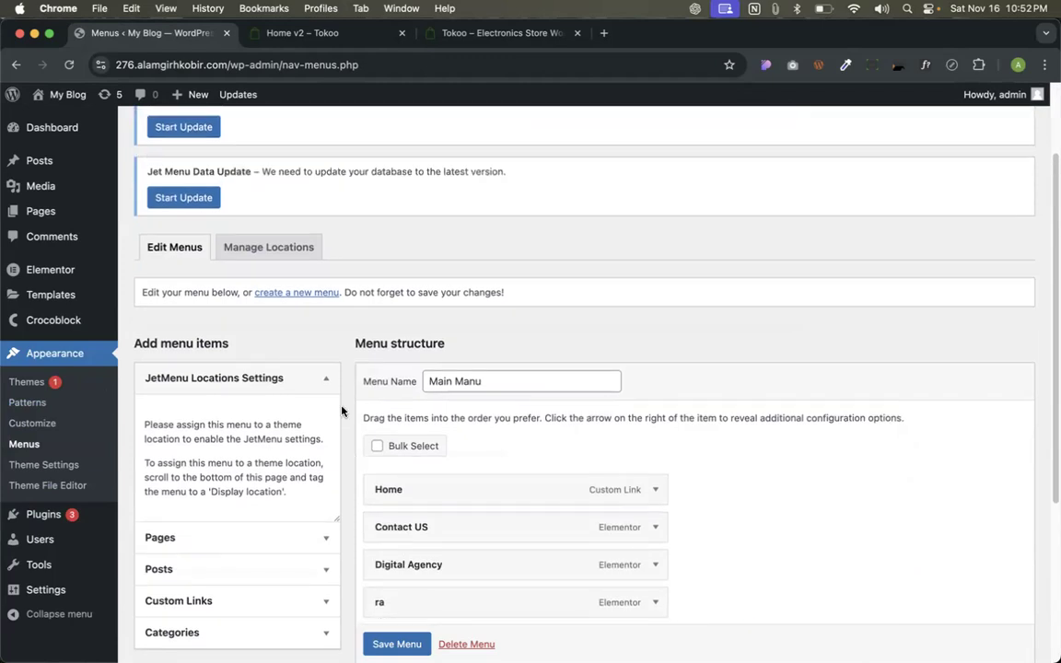
left_click(291, 293)
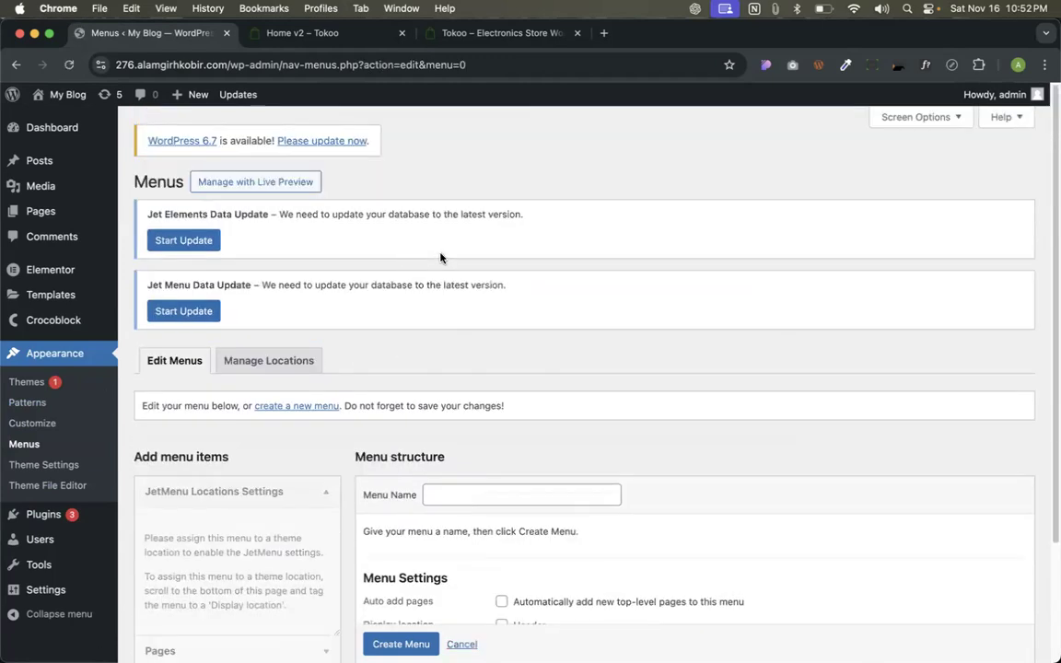
Name the new menu Mega menu 1.
scroll(432, 285, "down", 3)
left_click(469, 348)
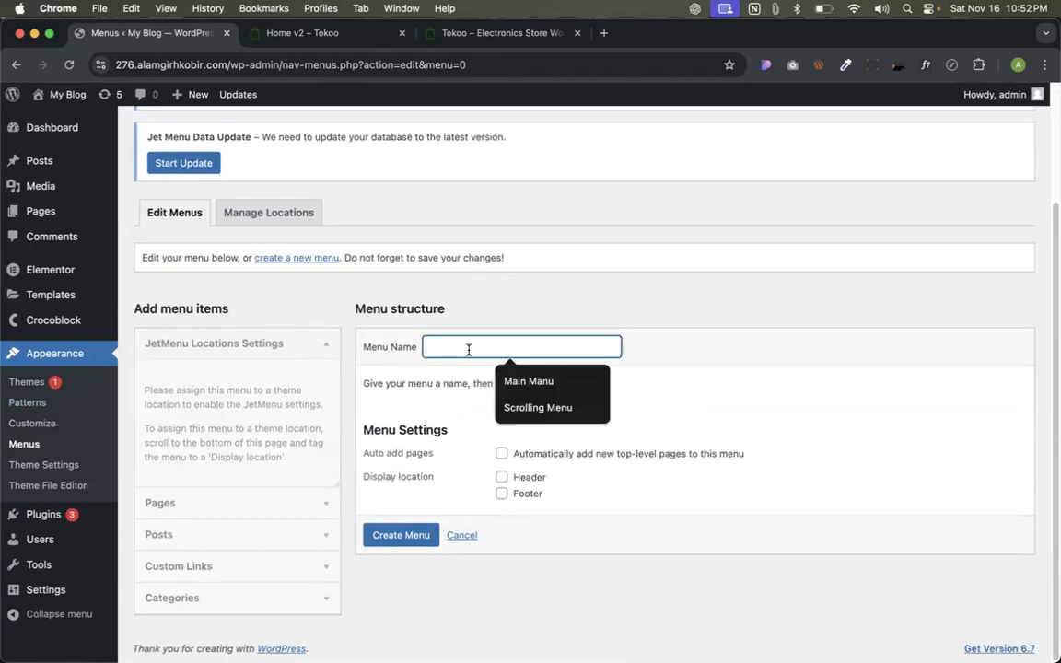
type("Mega men")
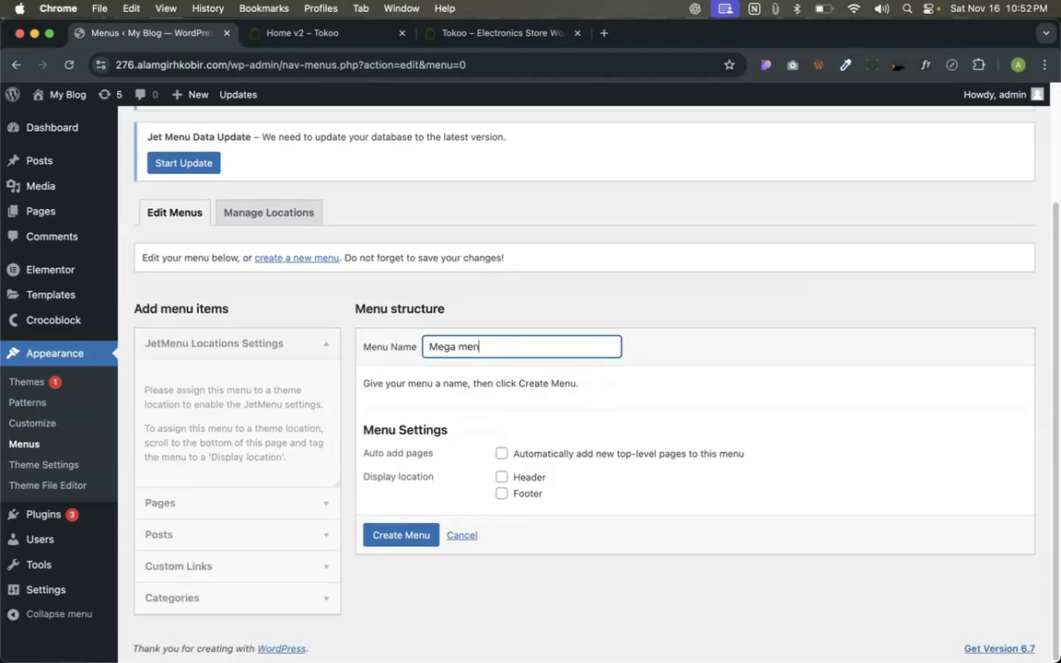
type("u 1")
left_click(474, 416)
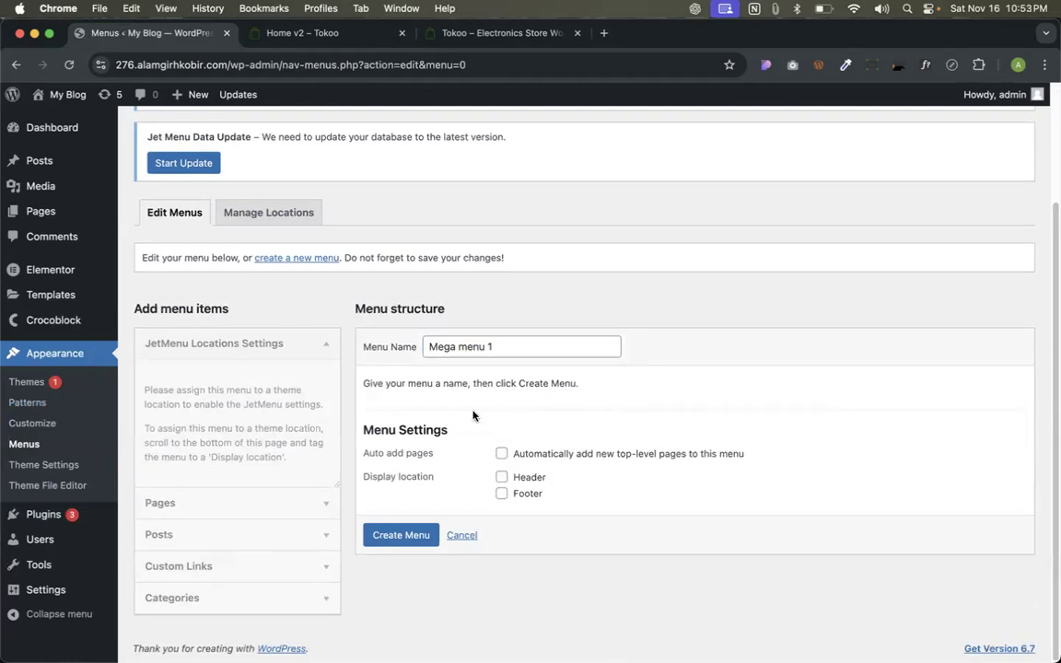
Compare the vertical Categories mega menu on the Tokoo home demo with the horizontal navigation on Home v2, and return to the new menu.
left_click(455, 29)
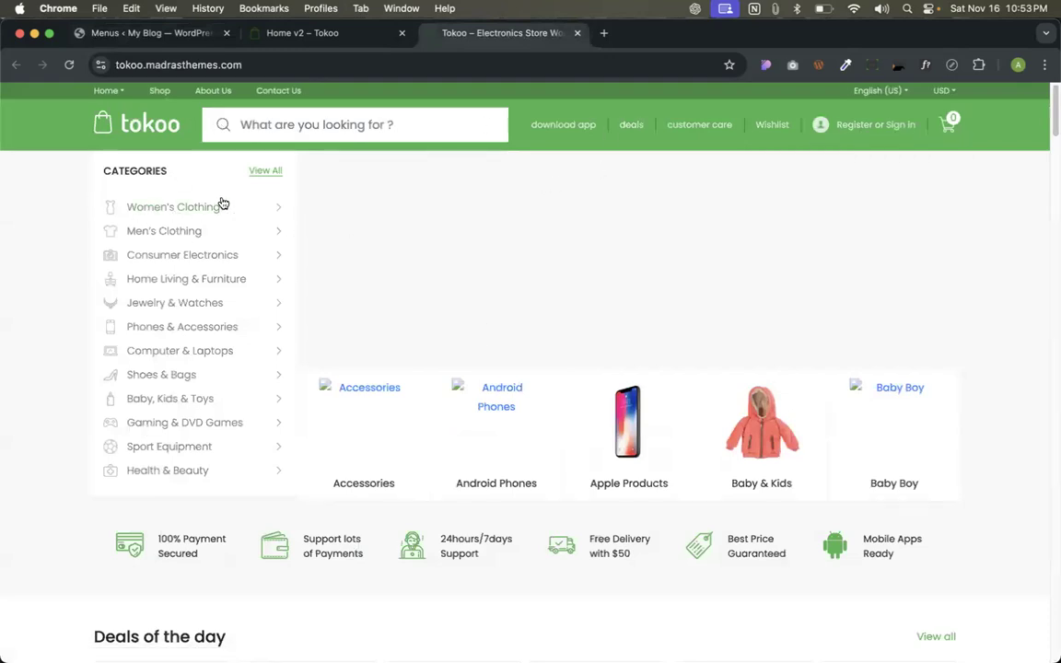
left_click(67, 62)
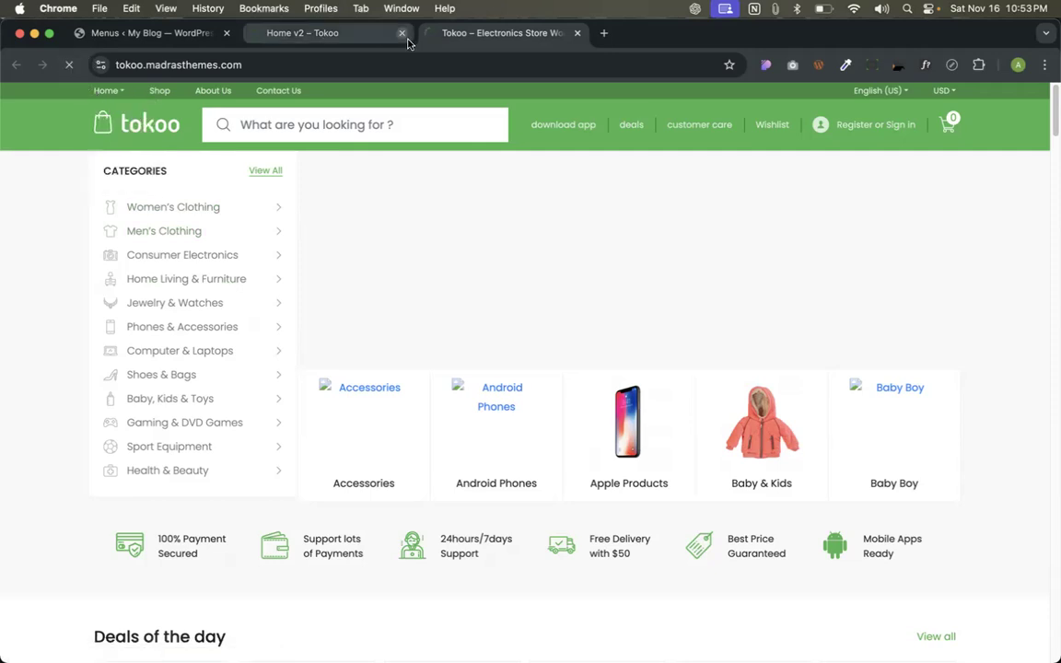
left_click(348, 33)
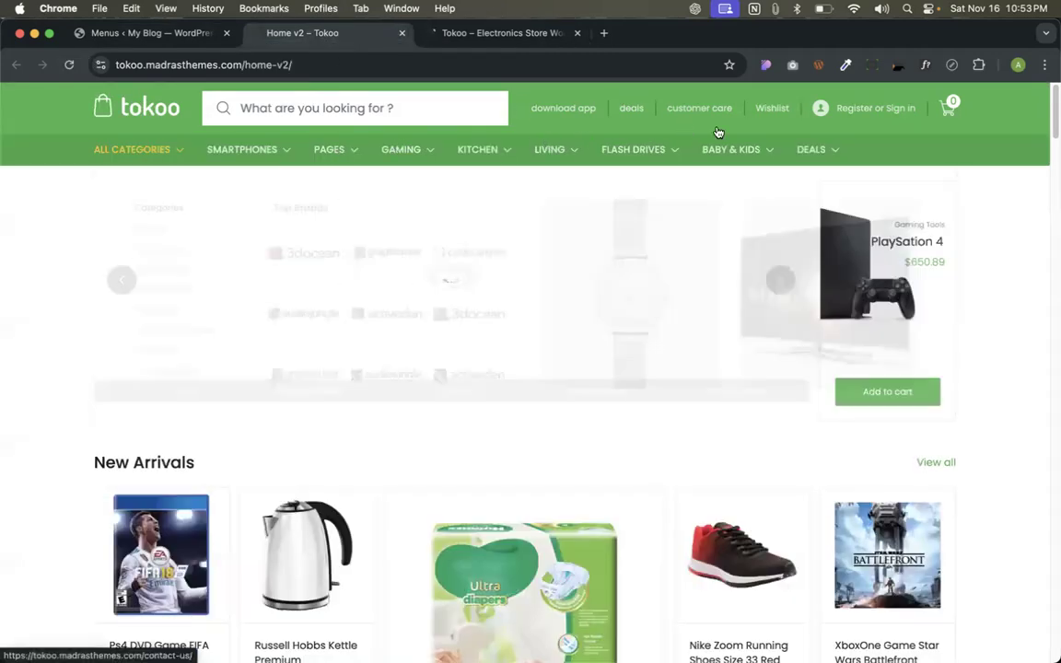
left_click(488, 33)
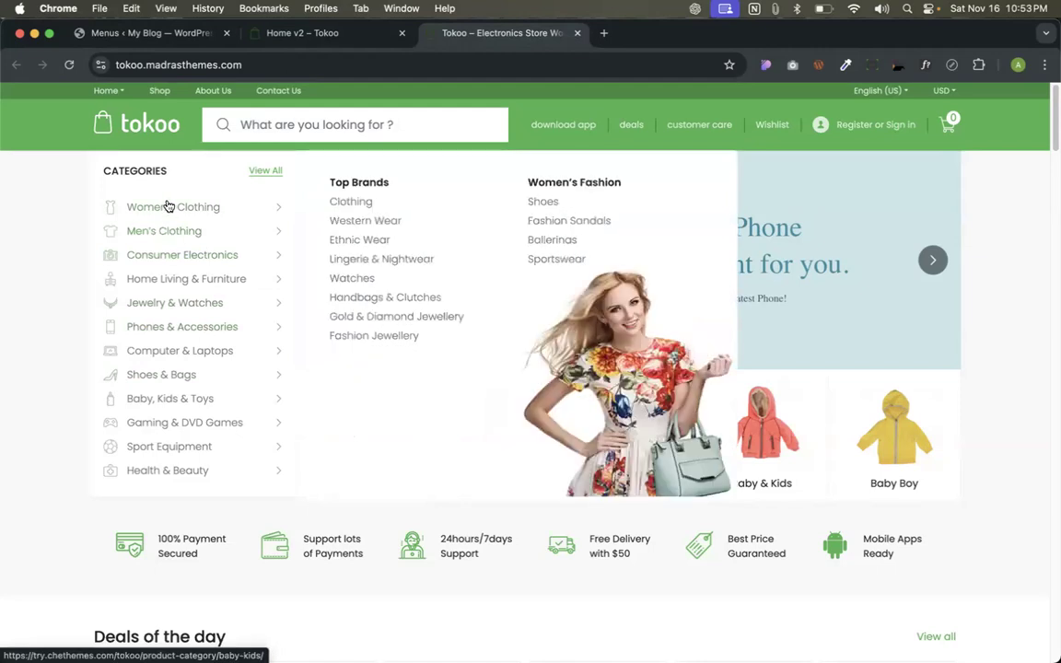
left_click(169, 29)
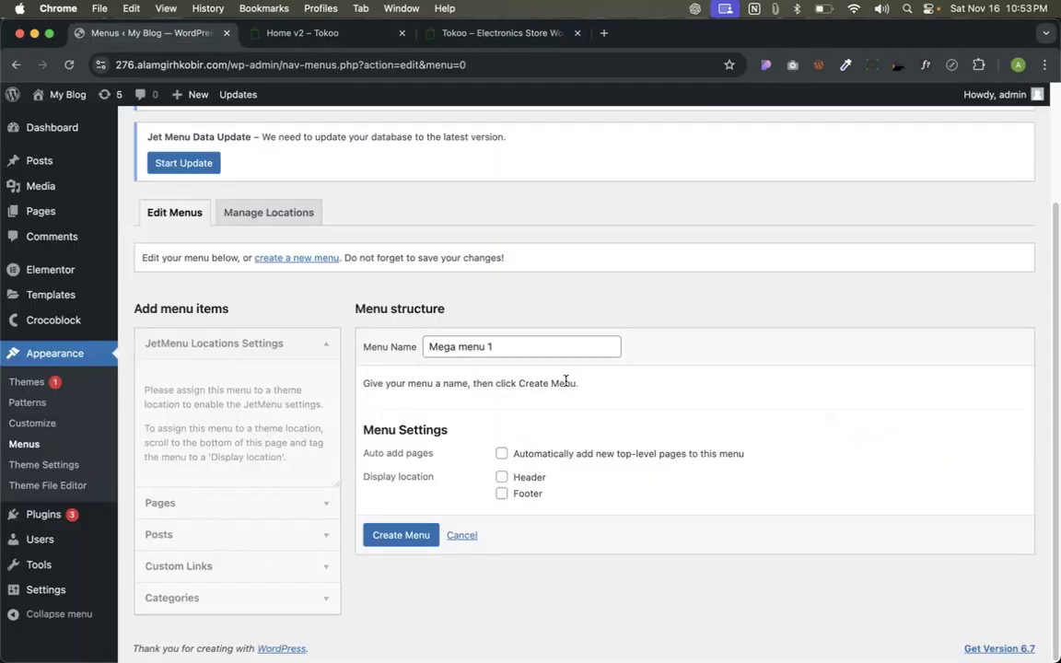
left_click(303, 32)
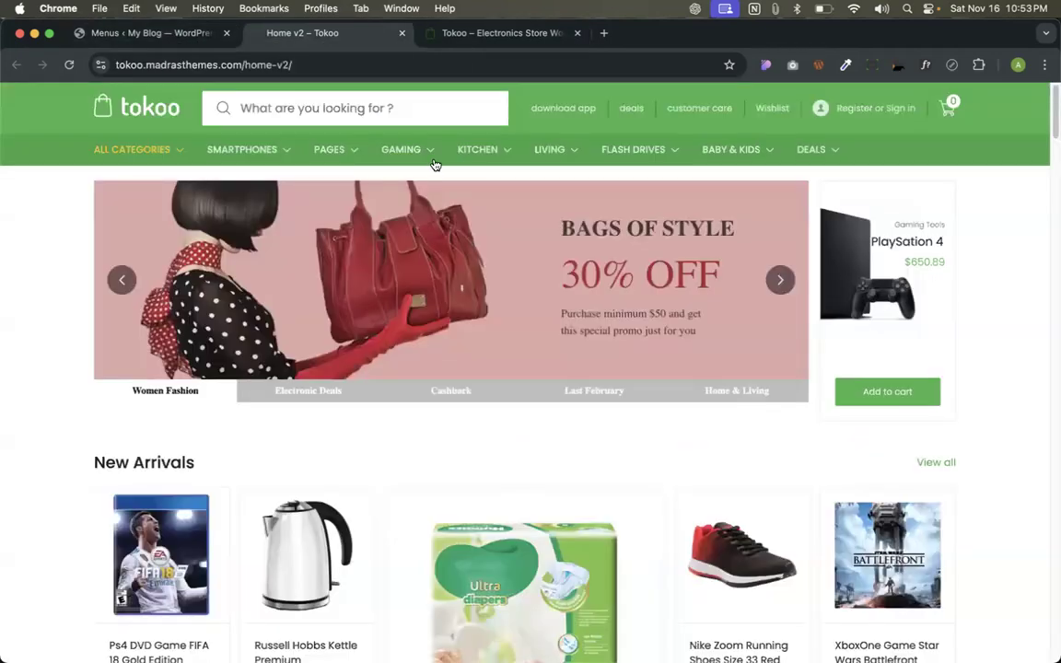
left_click(150, 32)
Create Mega menu 1, and review the site's existing pages in a separate tab.
left_click(415, 535)
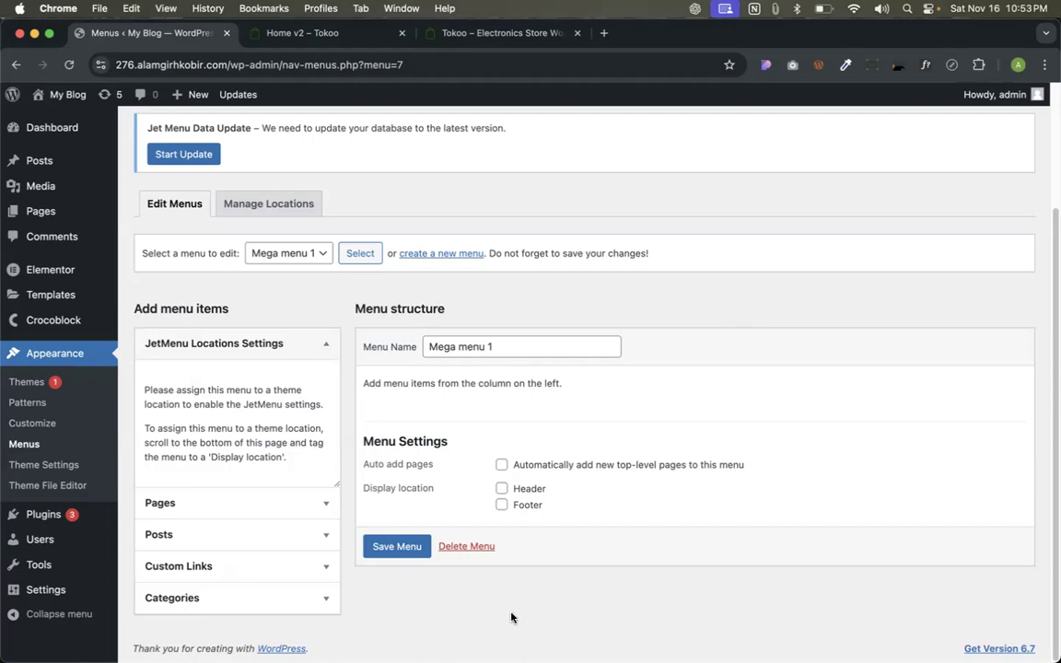
left_click(34, 217, "super")
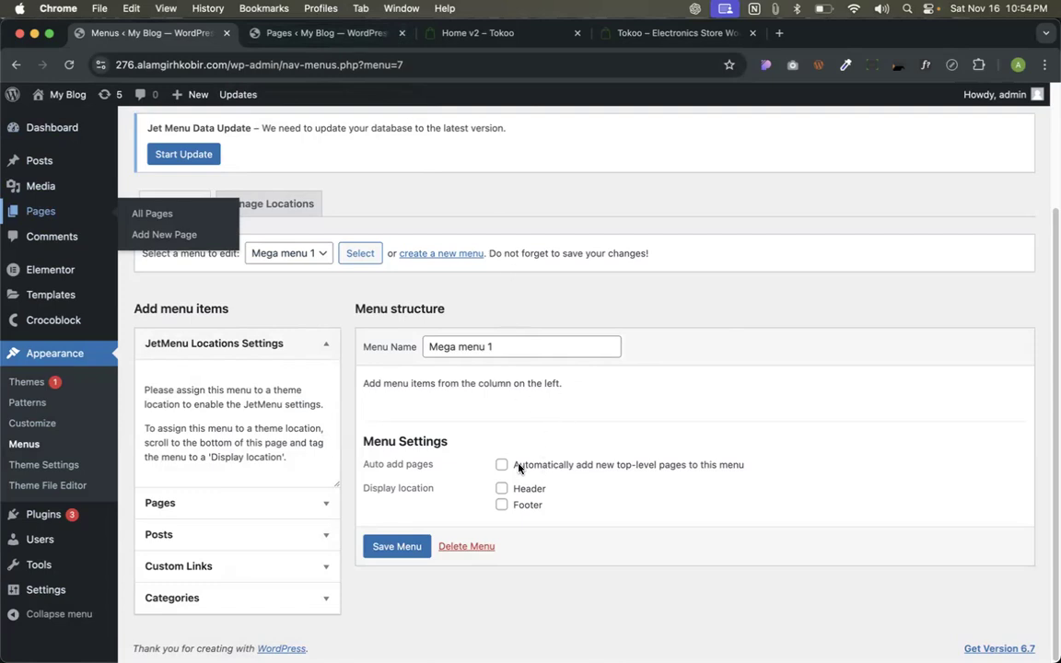
key("ctrl+Tab")
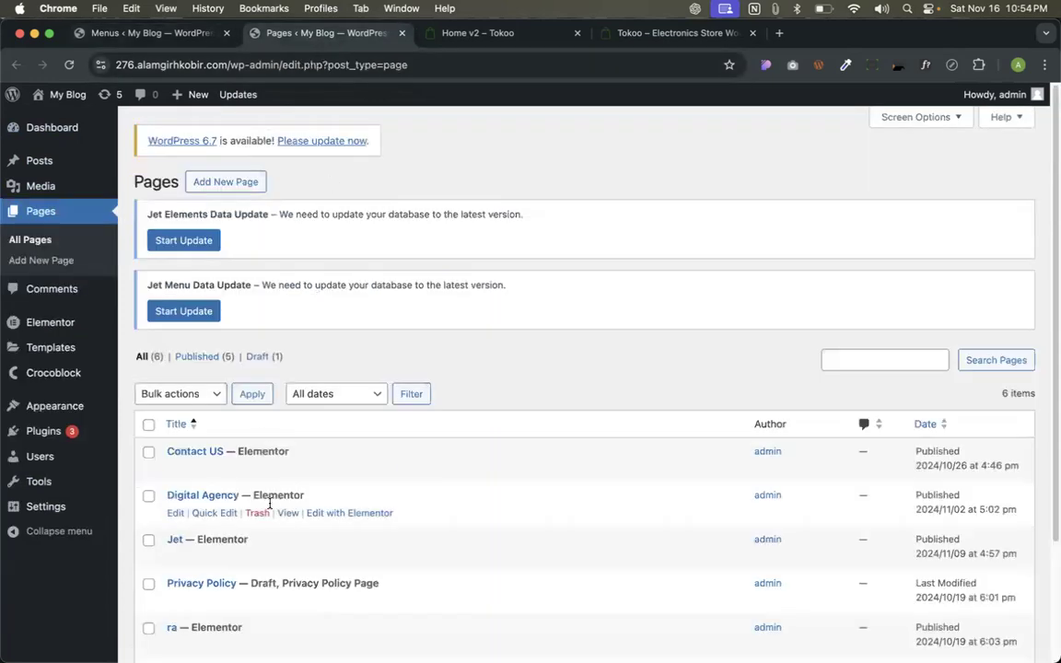
scroll(246, 390, "down", 3)
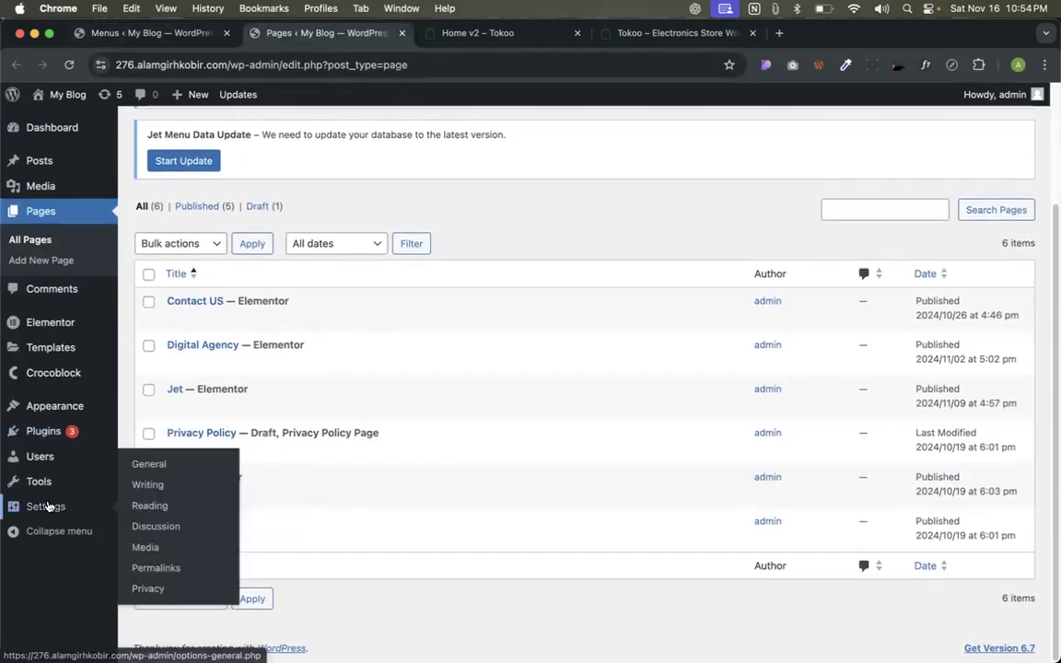
Switch to editing Main Manu, enable automatic adding of new top-level pages, and save the menu.
left_click(175, 33)
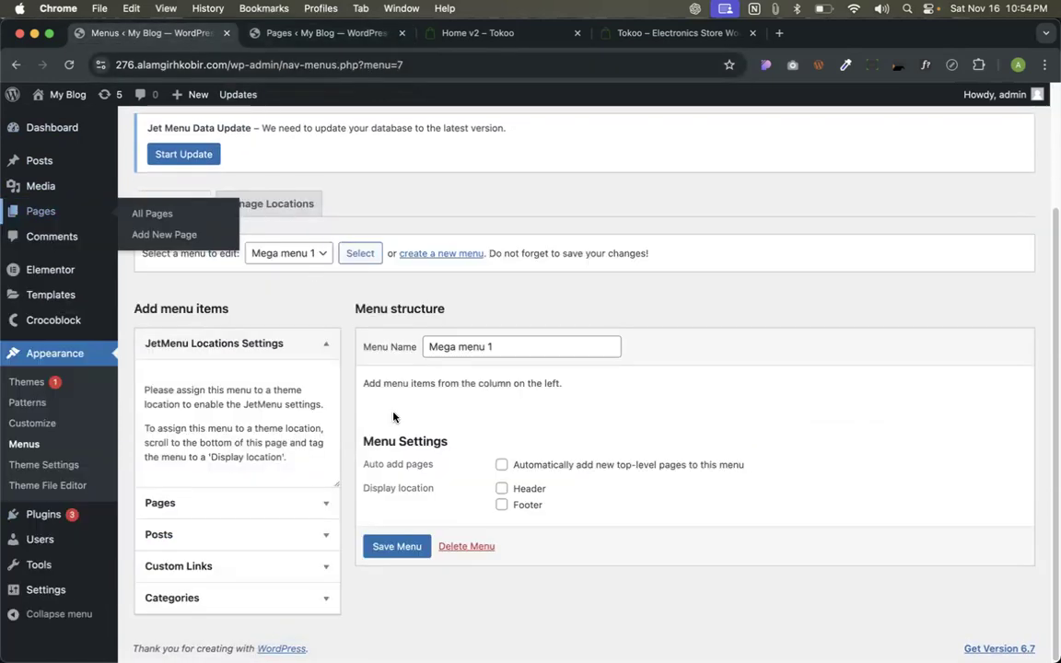
left_click(284, 257)
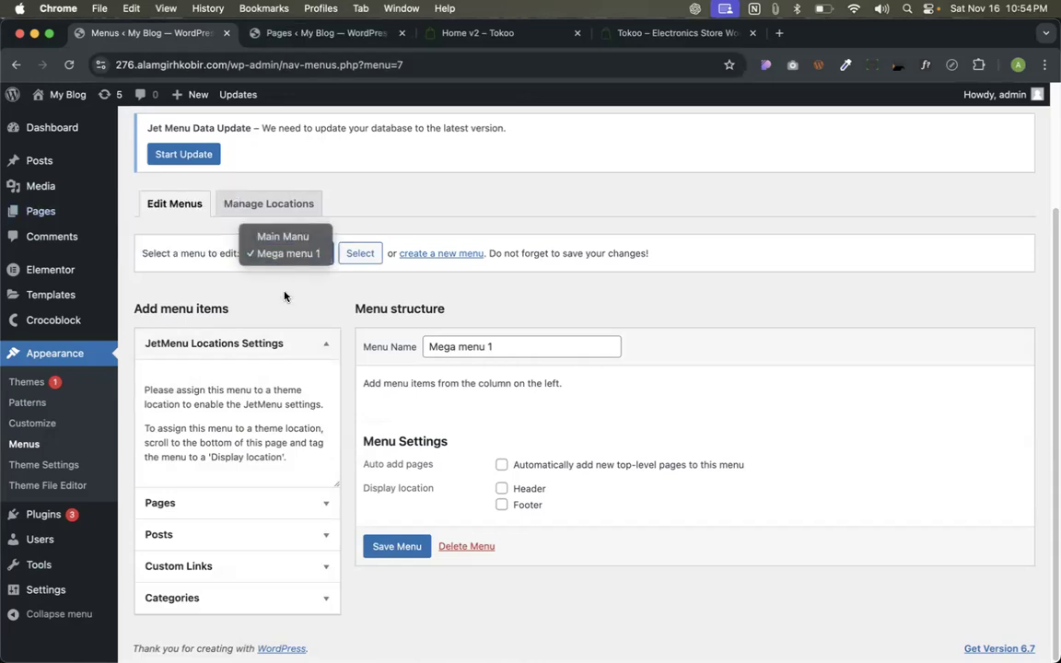
left_click(279, 235)
left_click(360, 254)
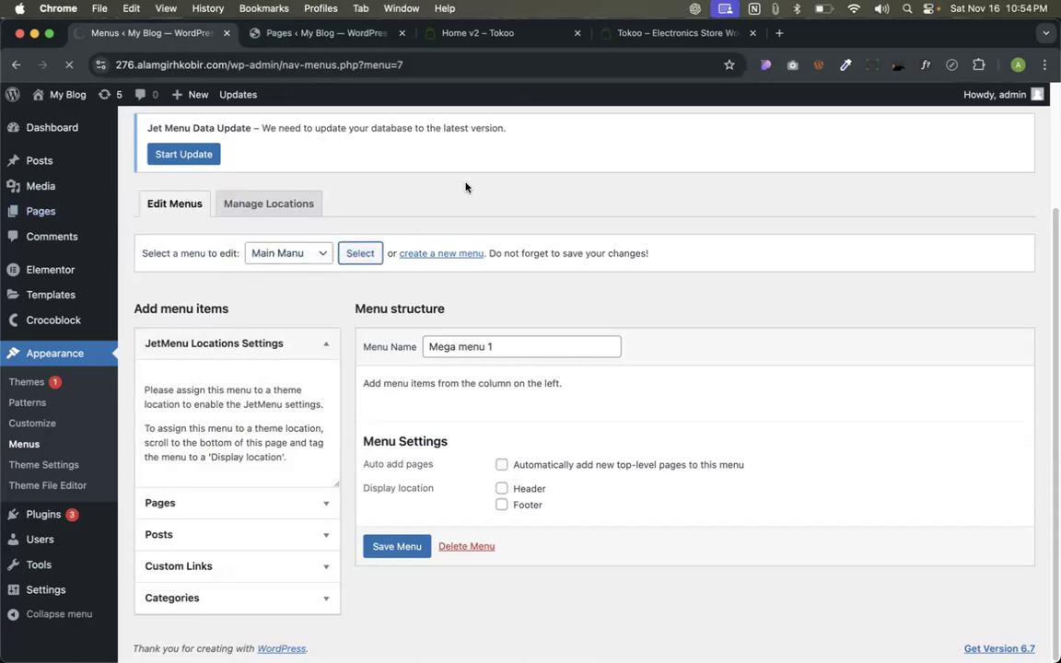
scroll(452, 220, "down", 5)
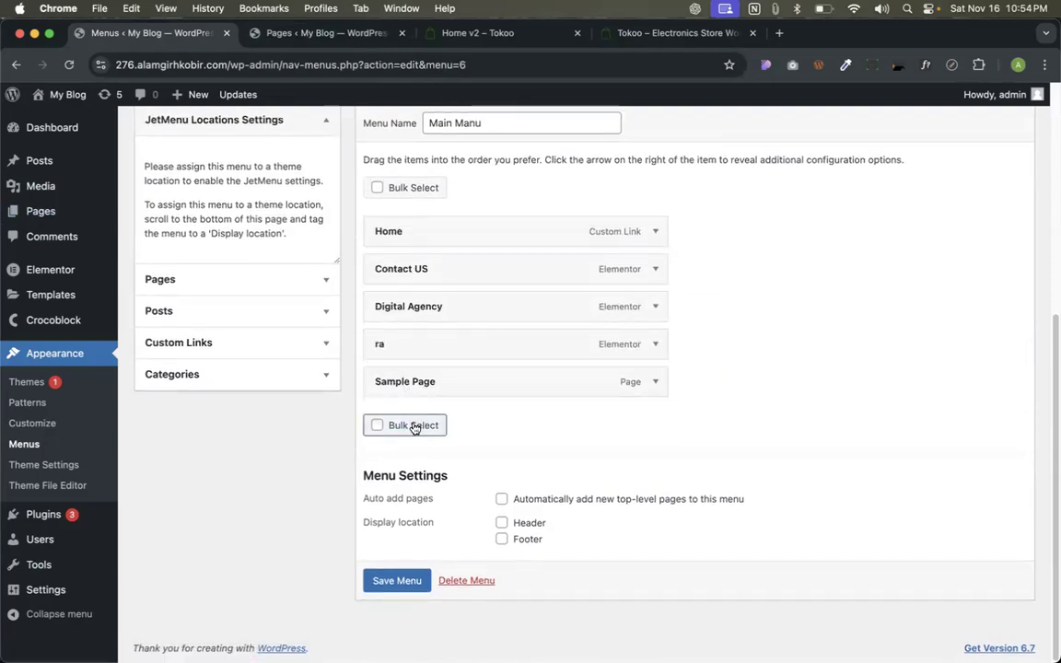
left_click(501, 498)
left_click(401, 586)
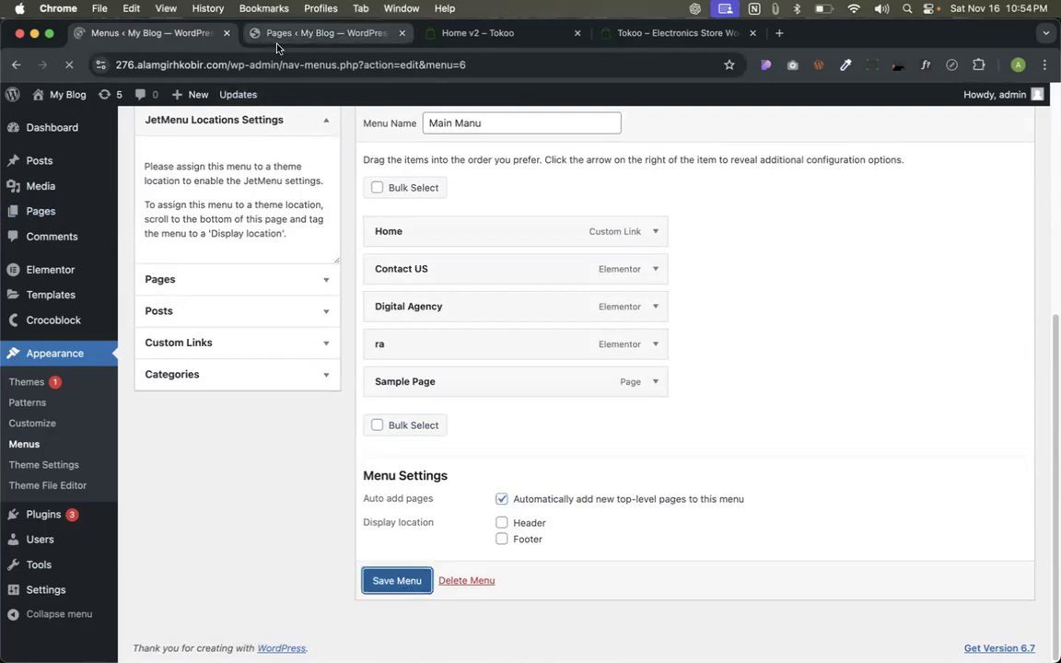
Create a new page titled About us and publish it.
left_click(276, 38)
scroll(199, 148, "up", 3)
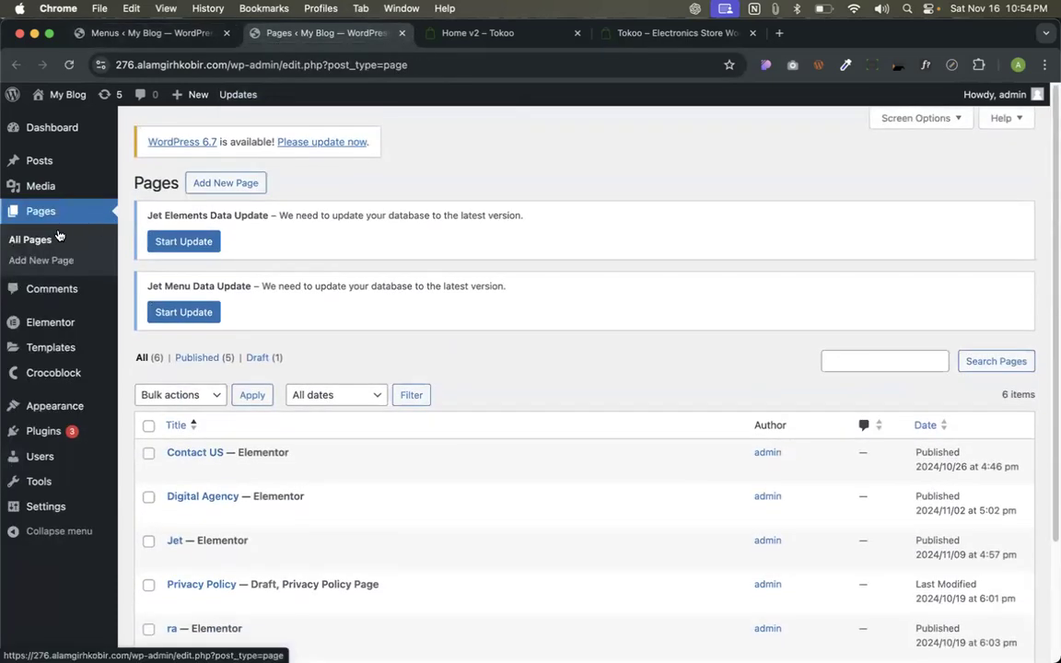
left_click(38, 239)
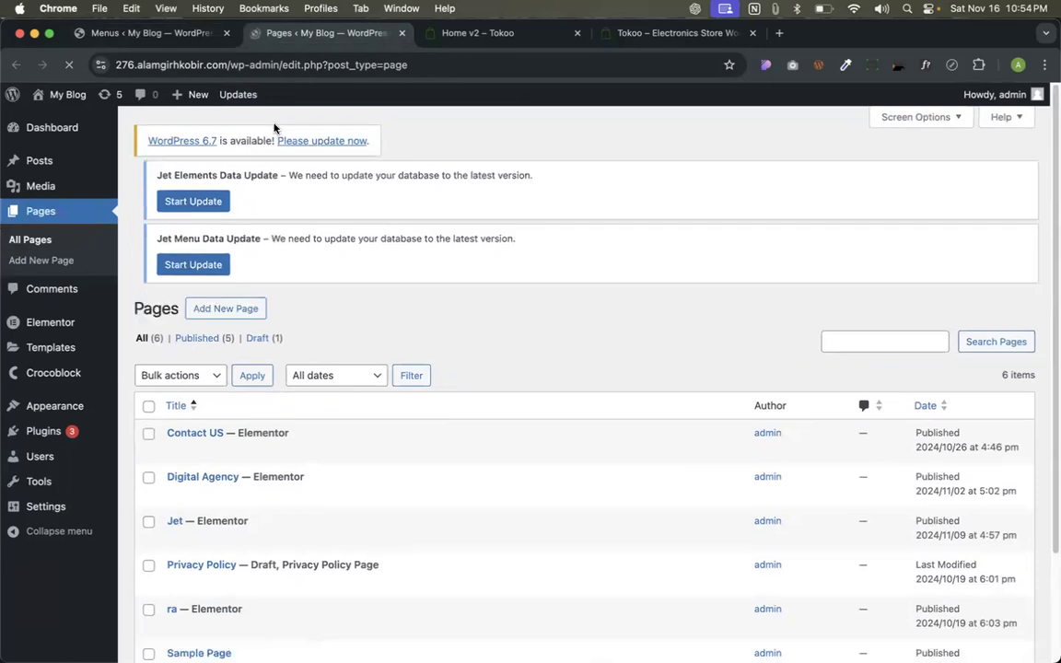
left_click(241, 180)
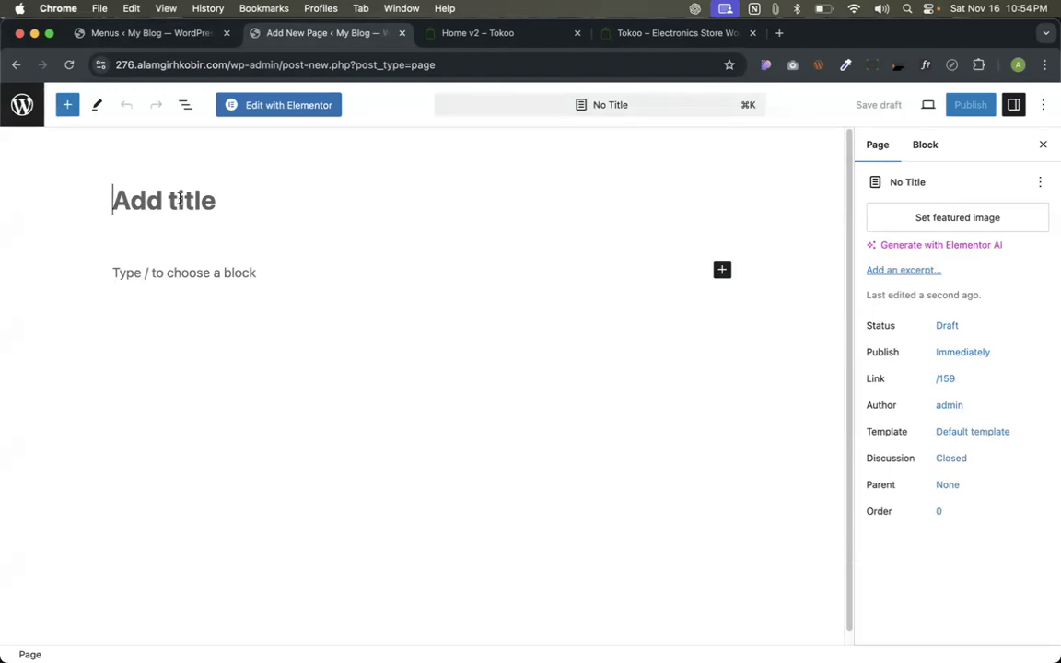
type("About us")
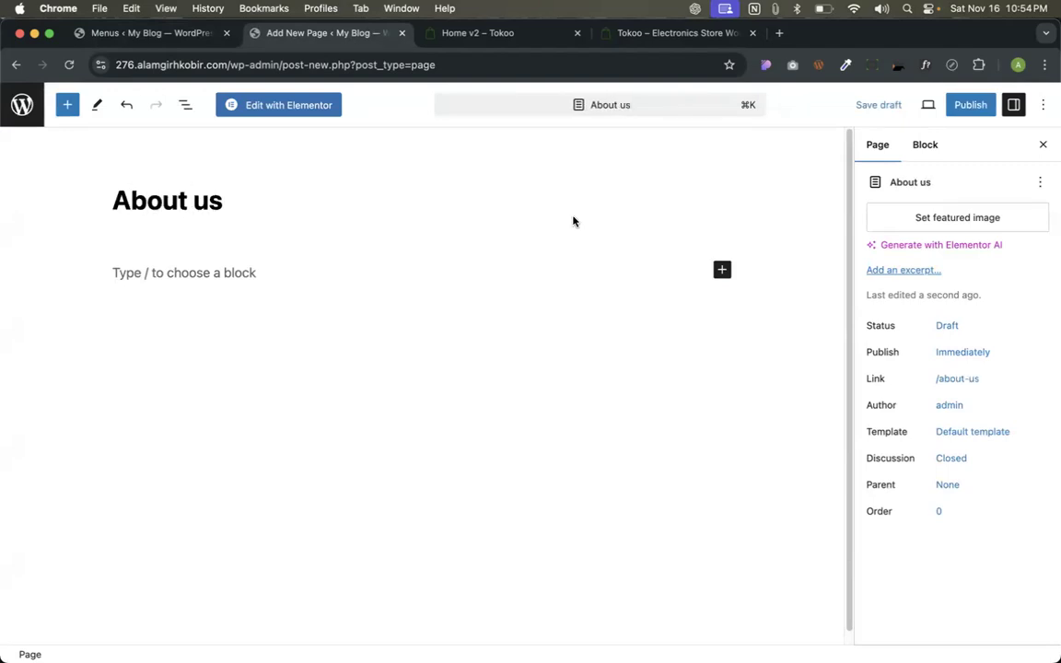
left_click(981, 105)
left_click(932, 106)
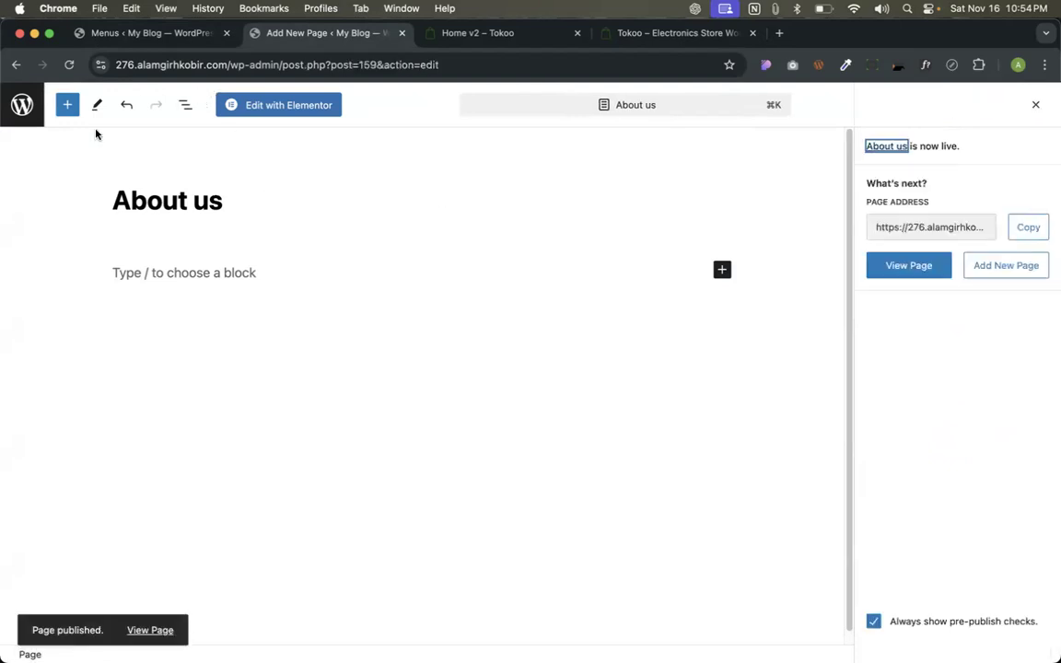
Check the Pages list for the About us page, and examine Main Manu's structure for the matching menu item.
left_click(20, 106)
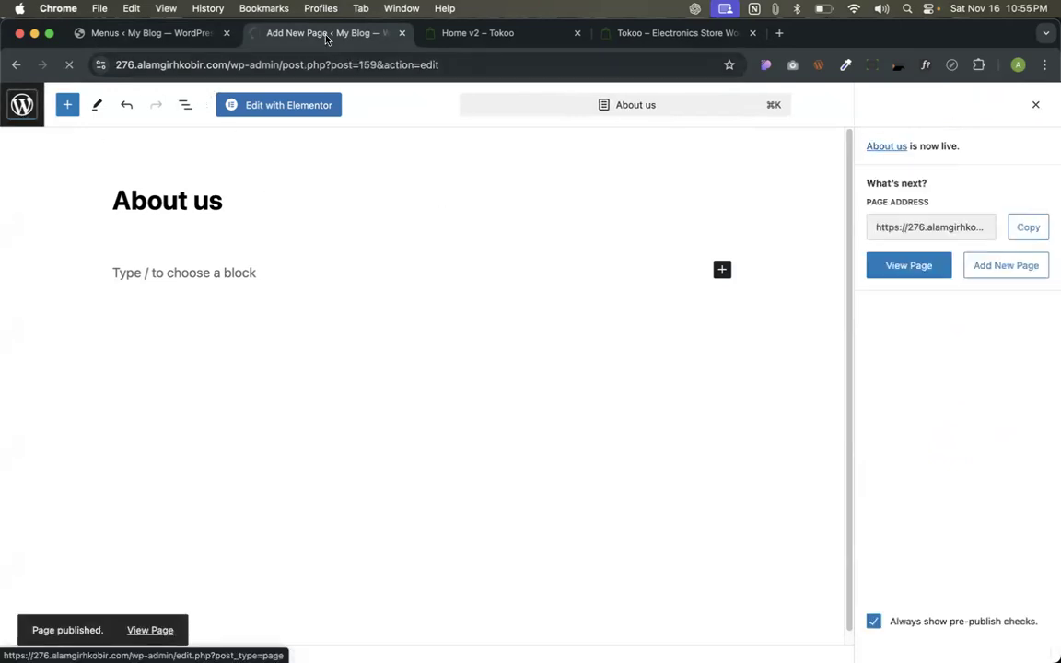
scroll(424, 310, "down", 5)
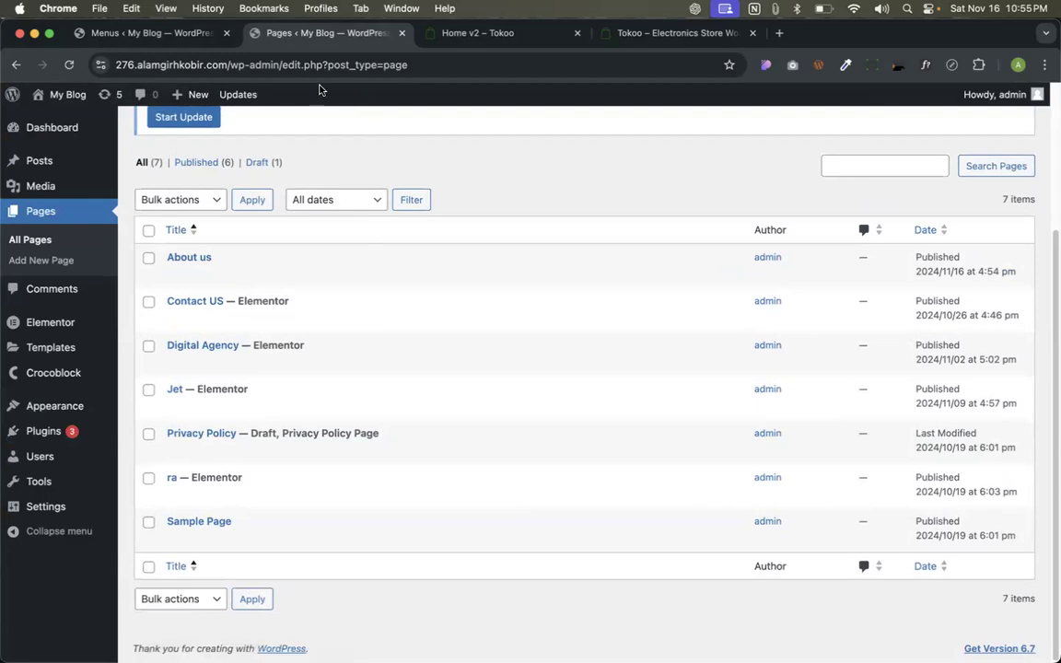
mouse_move(68, 411)
left_click(166, 474)
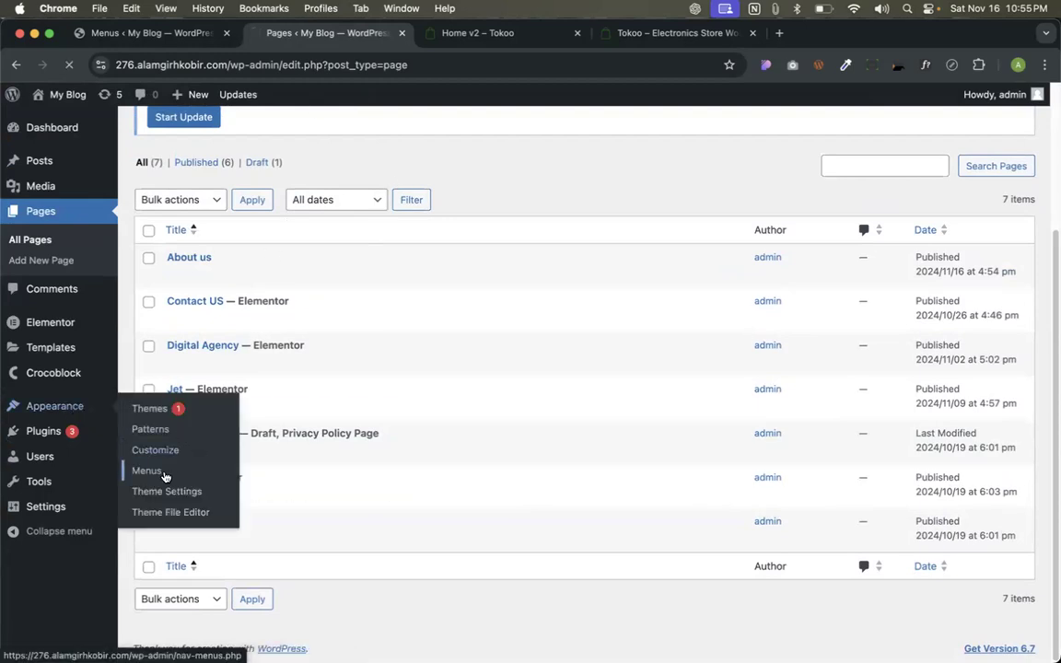
scroll(552, 313, "down", 3)
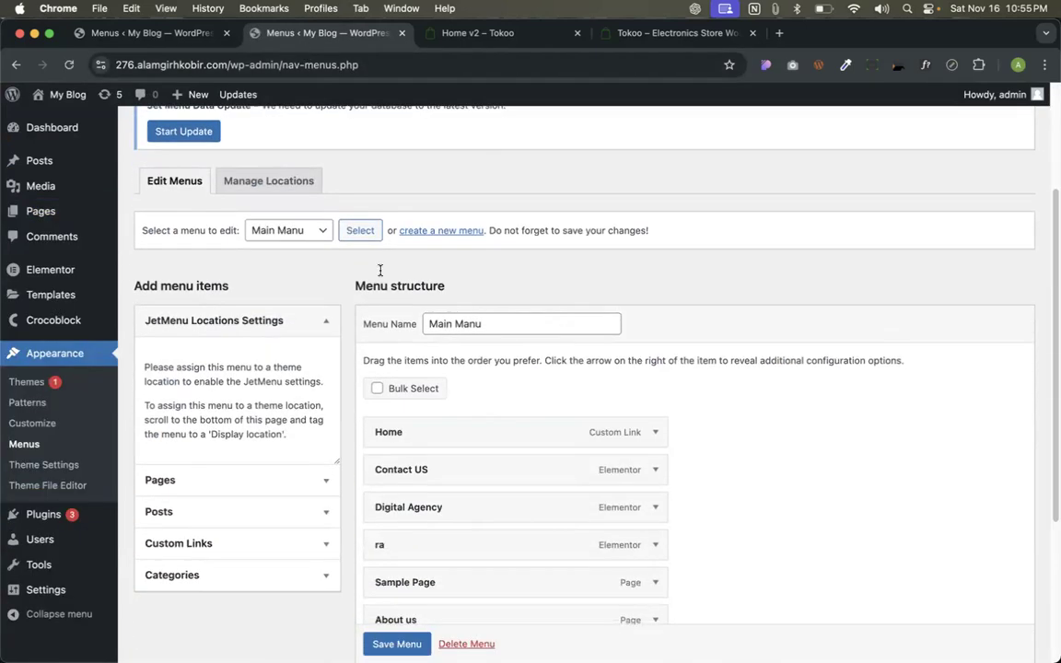
scroll(419, 393, "down", 1)
scroll(420, 393, "down", 3)
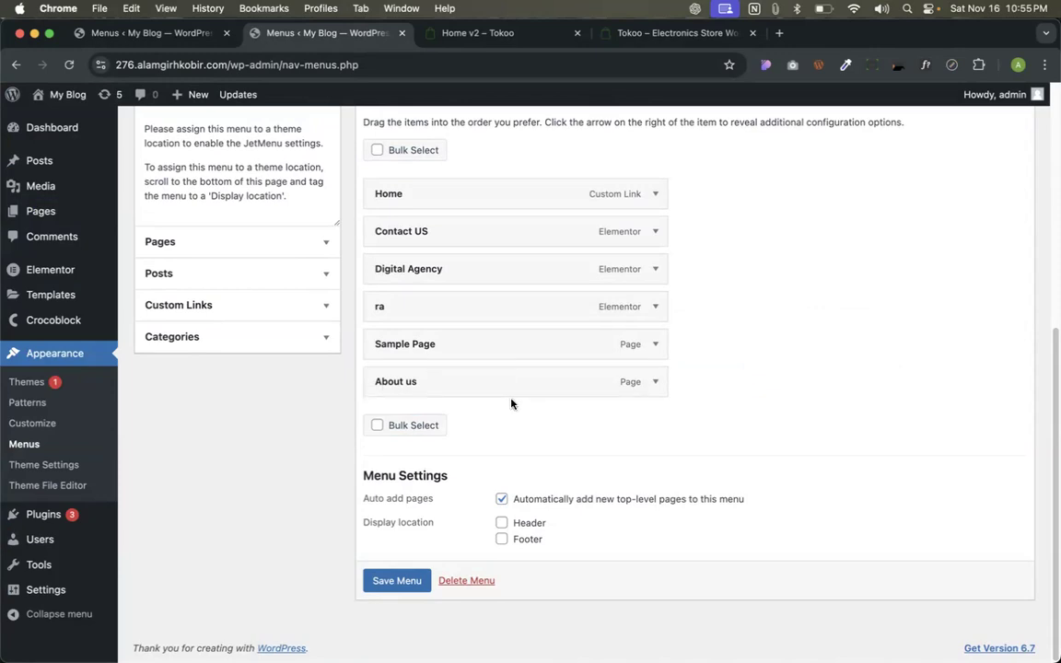
mouse_move(730, 196)
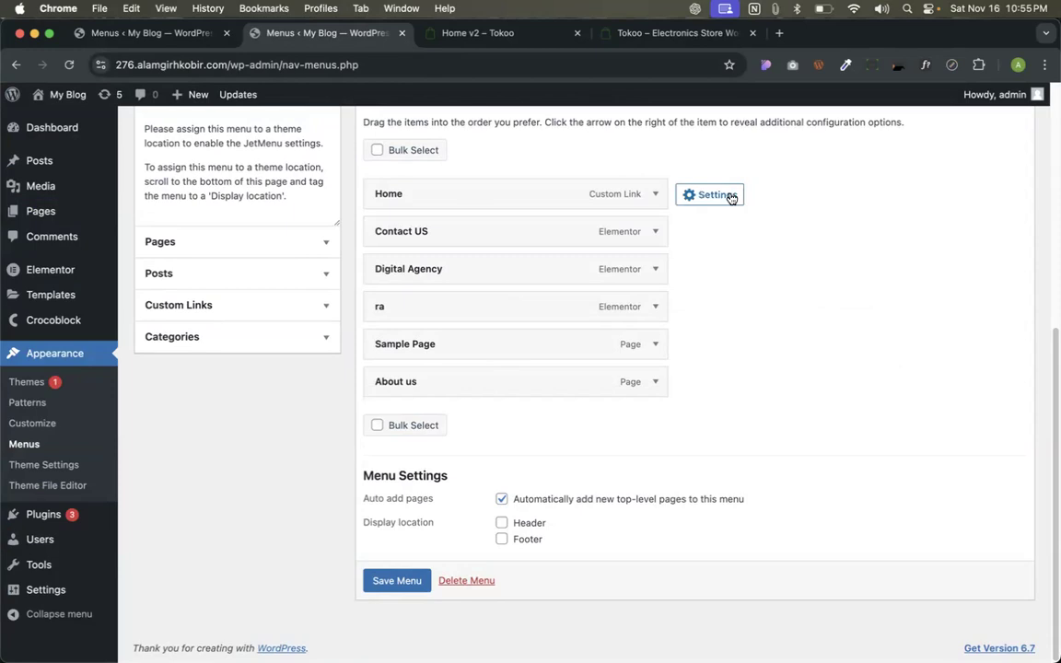
Disable automatic adding of new top-level pages for Main Manu, save the menu, and close the duplicate Menus tab.
left_click(501, 500)
left_click(410, 577)
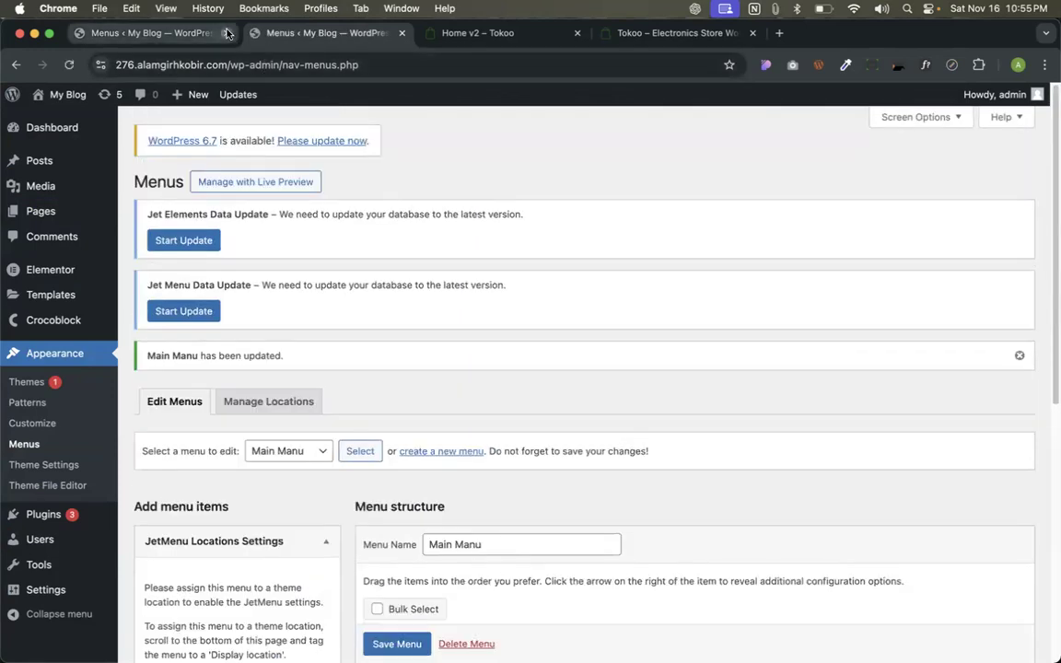
left_click(227, 33)
Switch to editing Mega menu 1 in the WordPress menu editor.
scroll(443, 334, "down", 5)
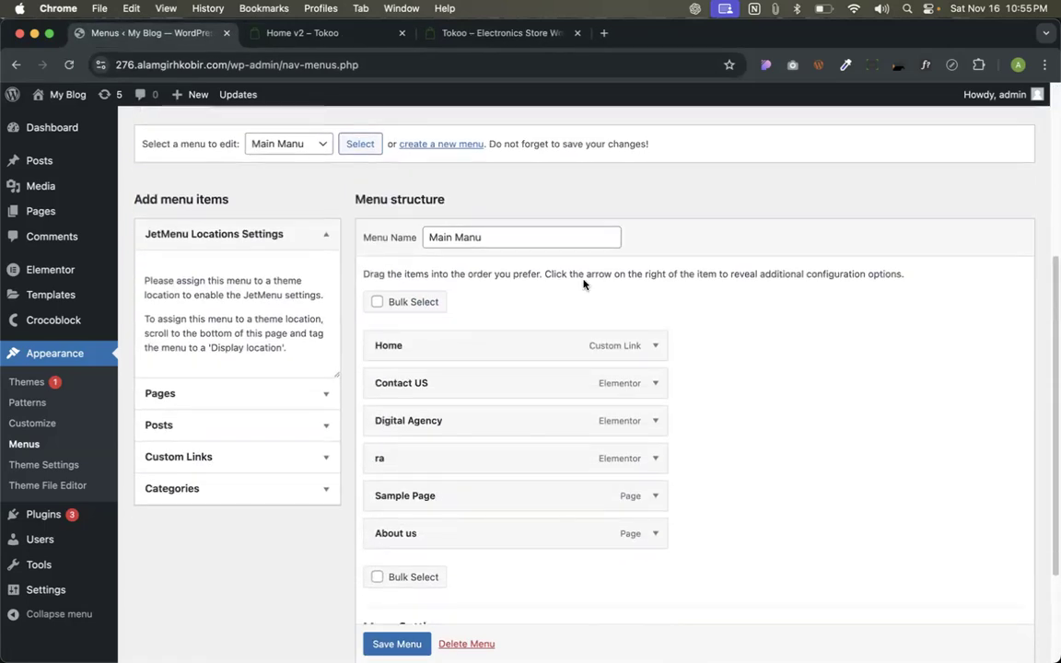
scroll(583, 284, "down", 4)
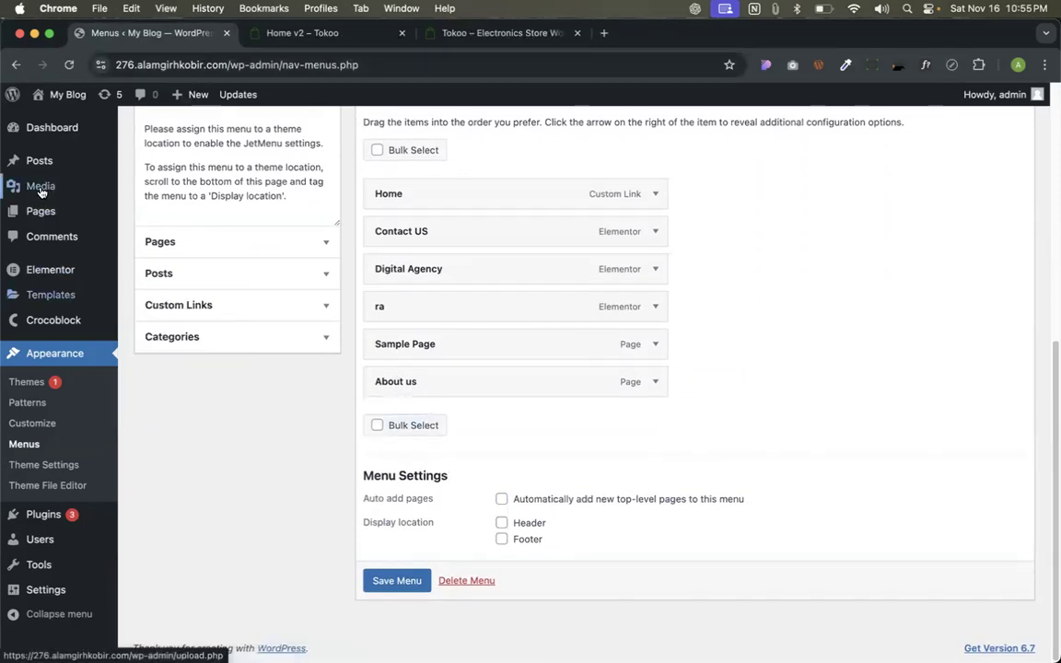
mouse_move(397, 386)
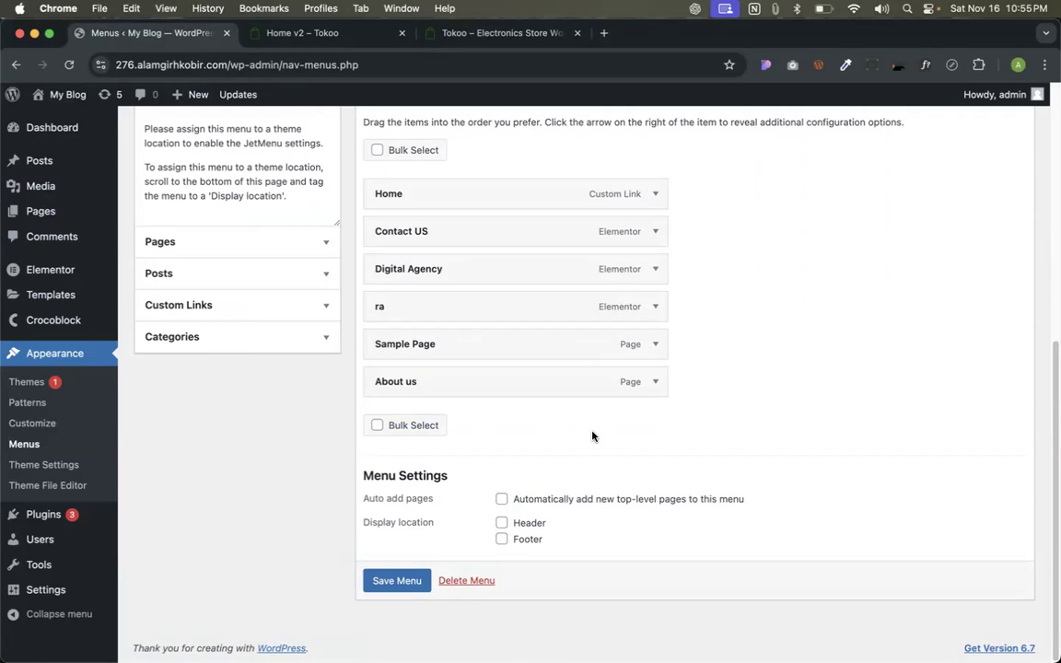
scroll(527, 411, "up", 2)
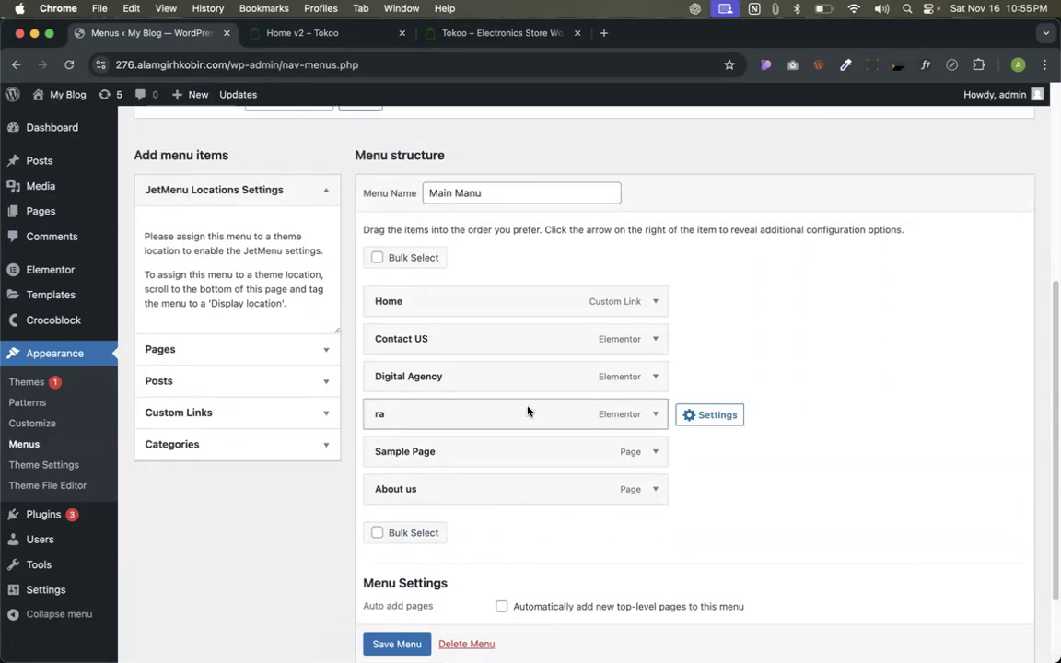
scroll(527, 412, "up", 3)
left_click(285, 234)
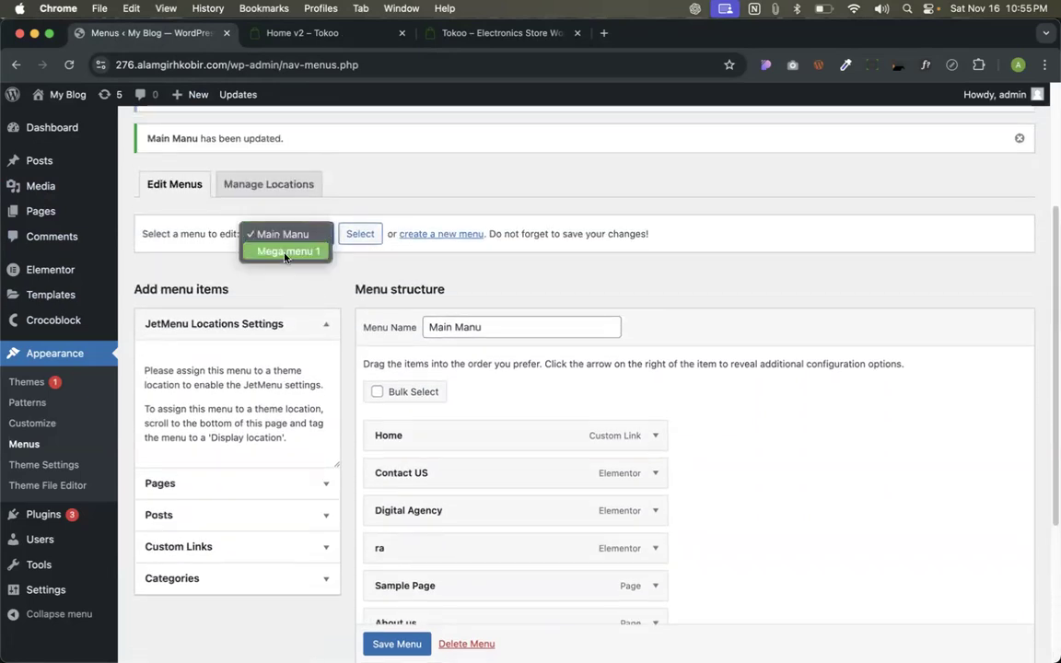
left_click(285, 255)
left_click(362, 237)
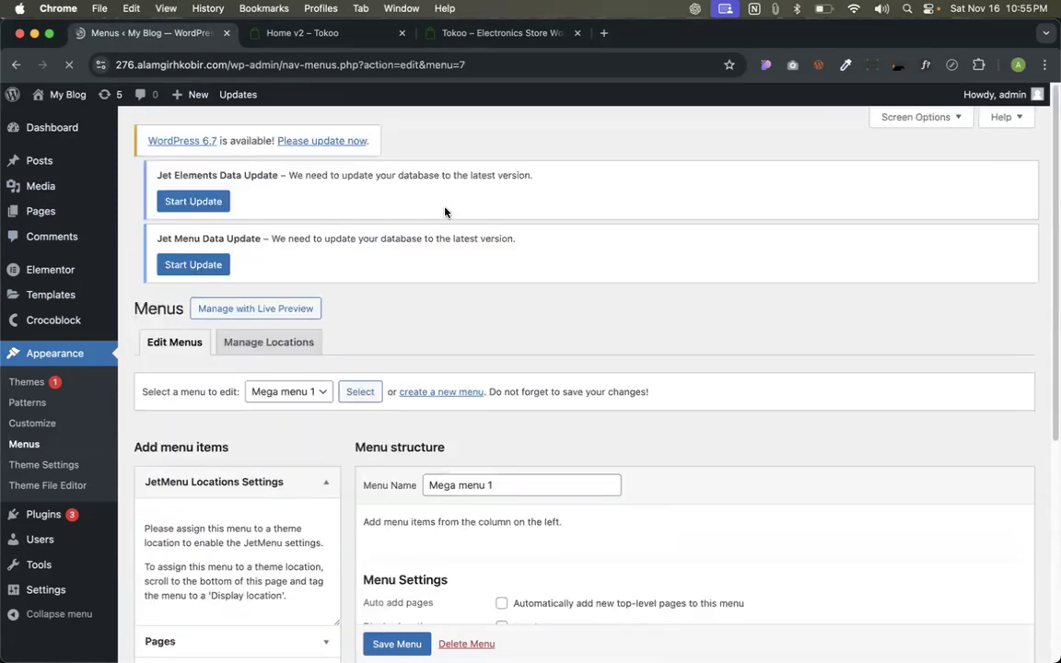
scroll(444, 212, "down", 3)
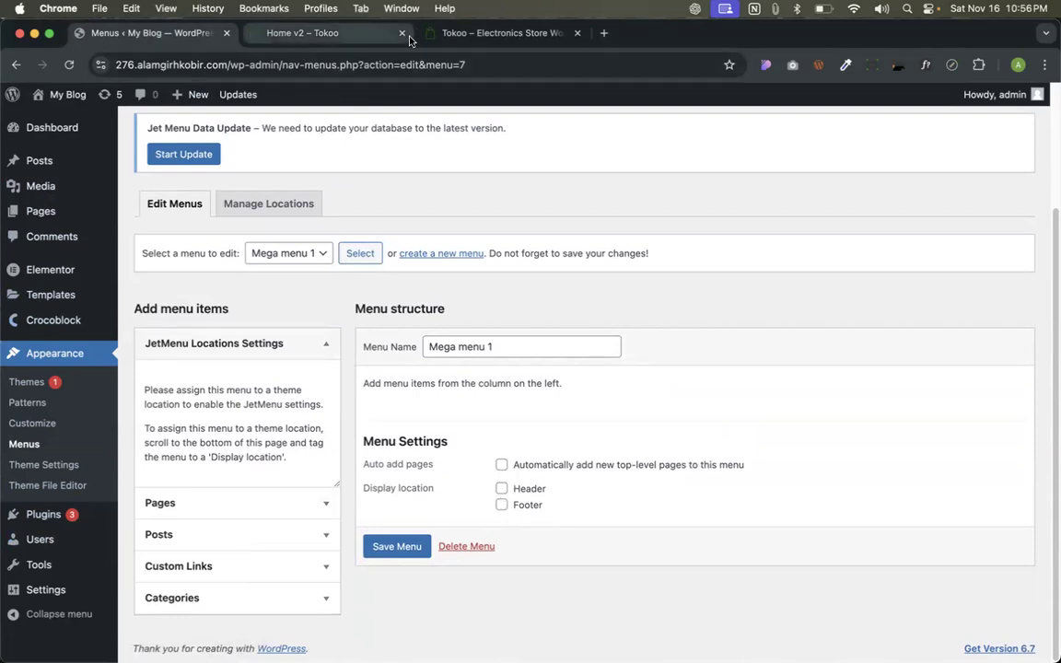
left_click(502, 488)
left_click(502, 489)
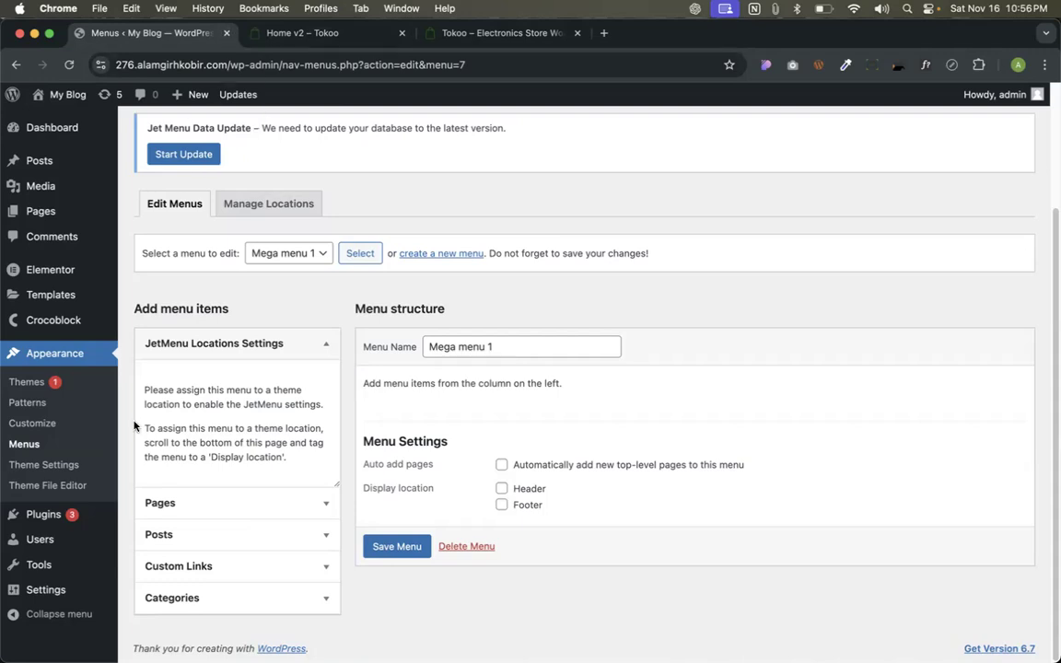
Examine the Tokoo Home v2 demo's navigation items and the mega menu dropdowns they open.
mouse_move(46, 295)
left_click(324, 39)
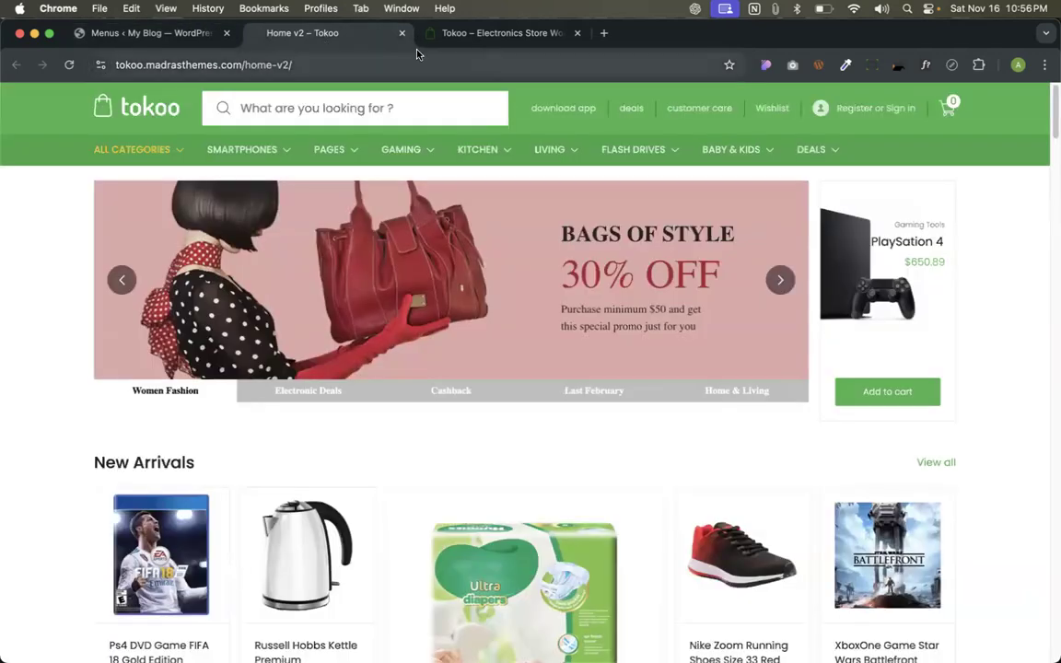
mouse_move(354, 159)
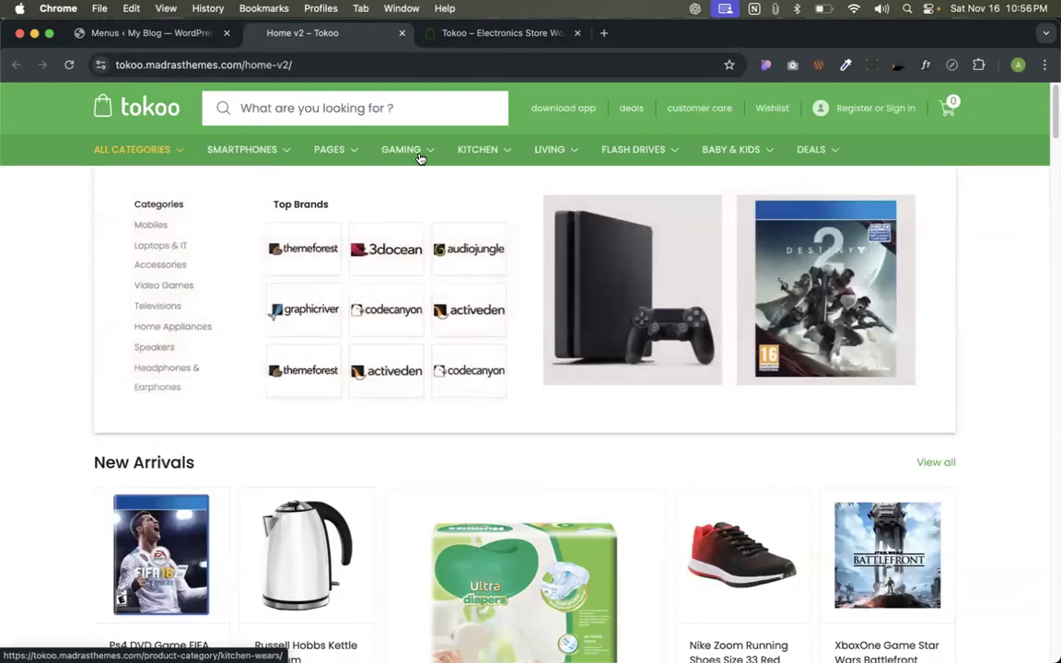
mouse_move(790, 154)
mouse_move(241, 152)
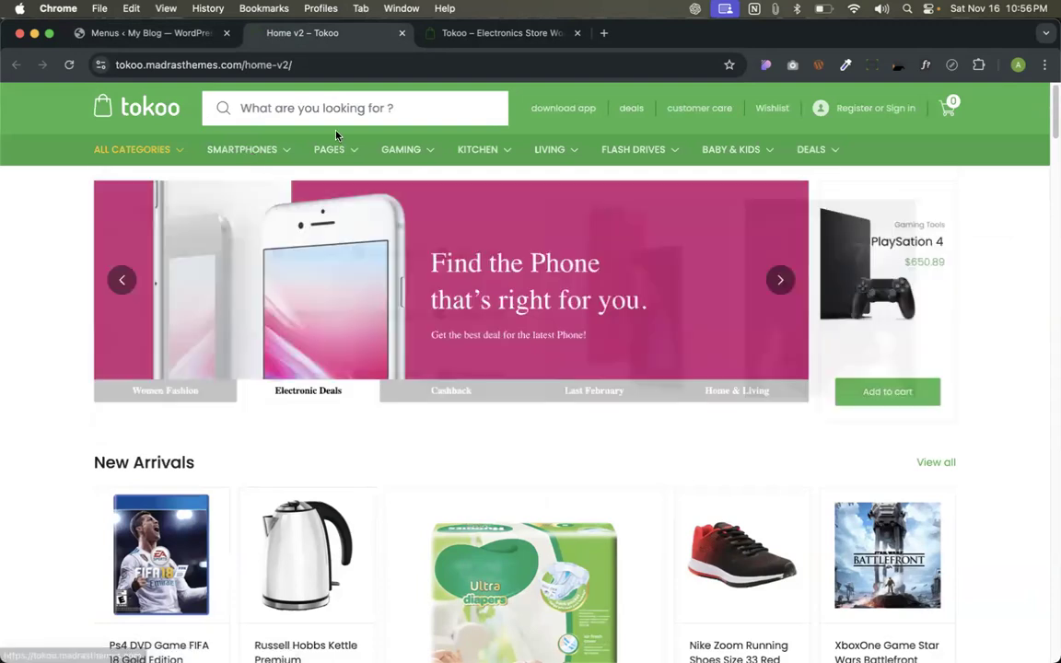
mouse_move(487, 154)
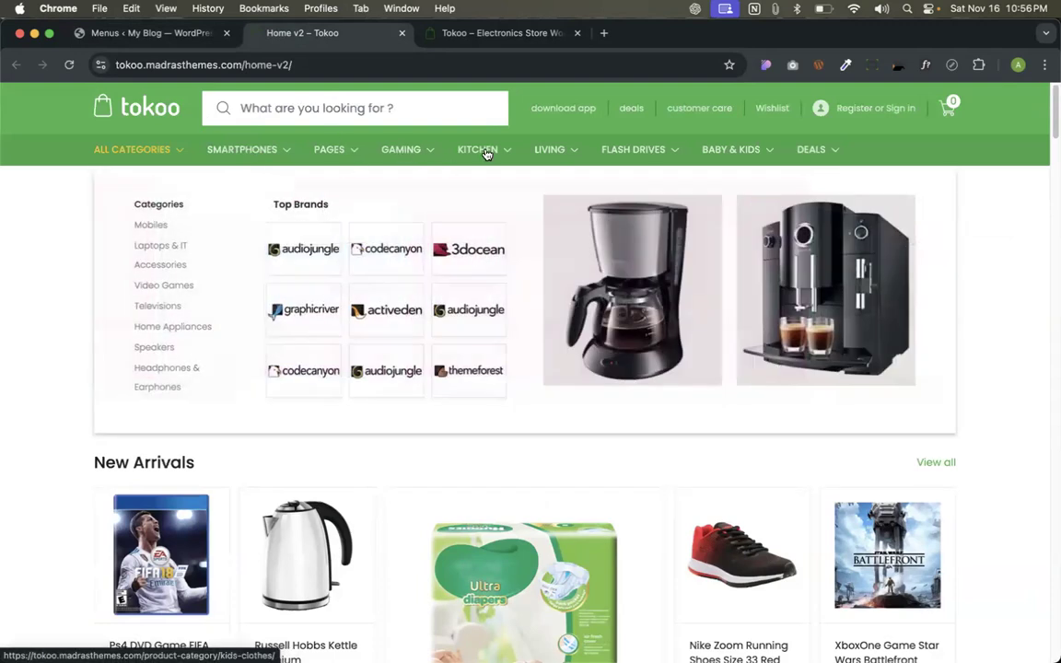
Copy the Smartphones label from the Tokoo Home v2 navigation and return to the Mega menu 1 editor.
right_click(232, 153)
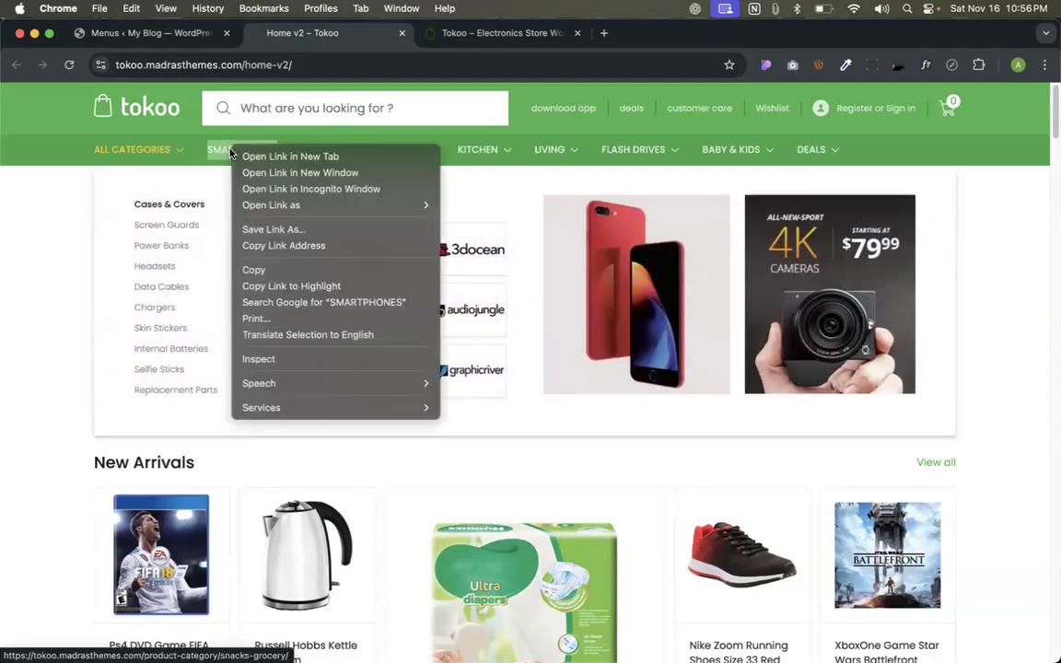
left_click(262, 268)
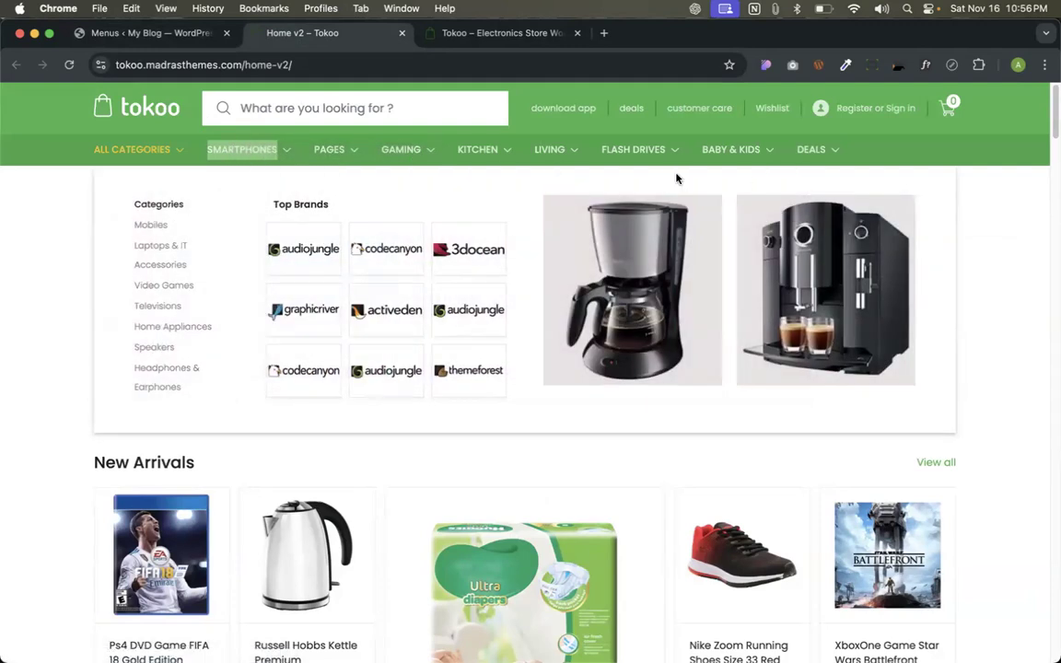
mouse_move(134, 154)
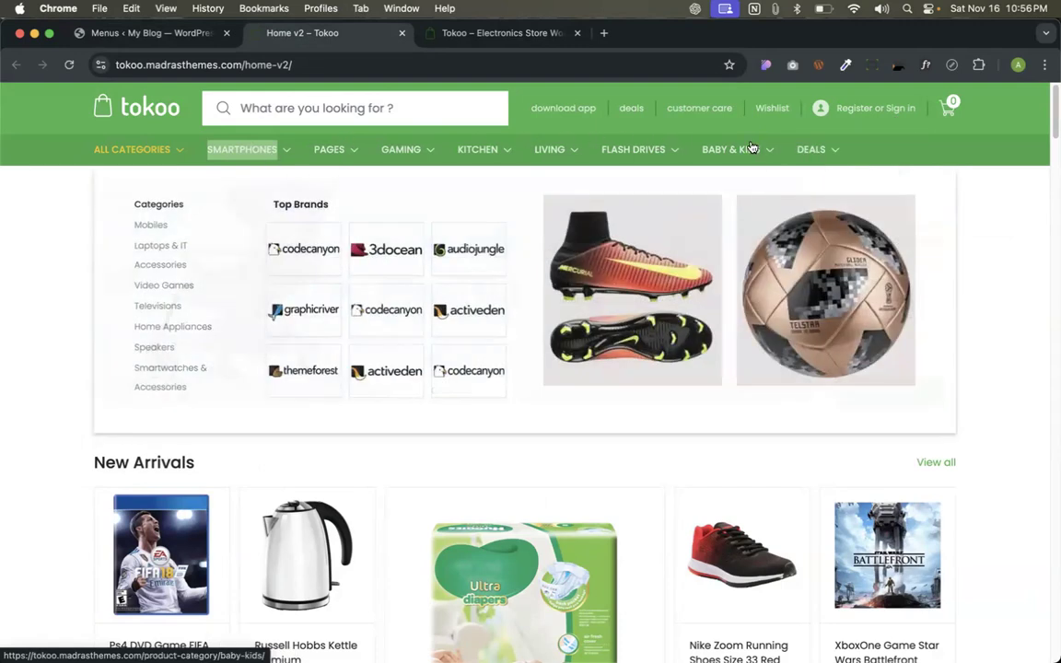
right_click(230, 161)
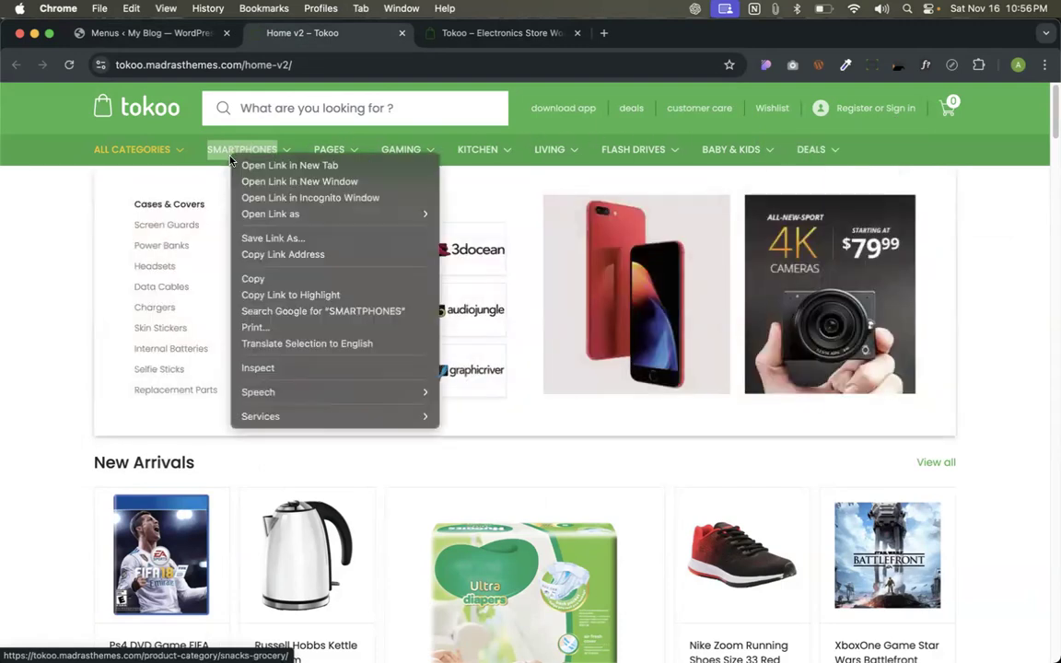
left_click(253, 277)
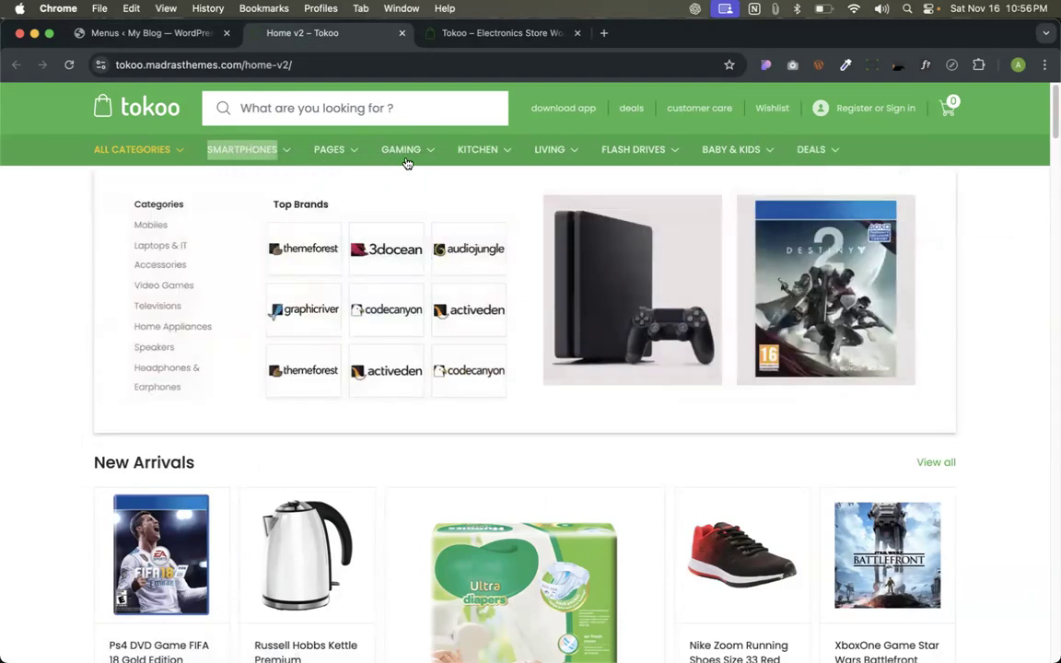
left_click(150, 32)
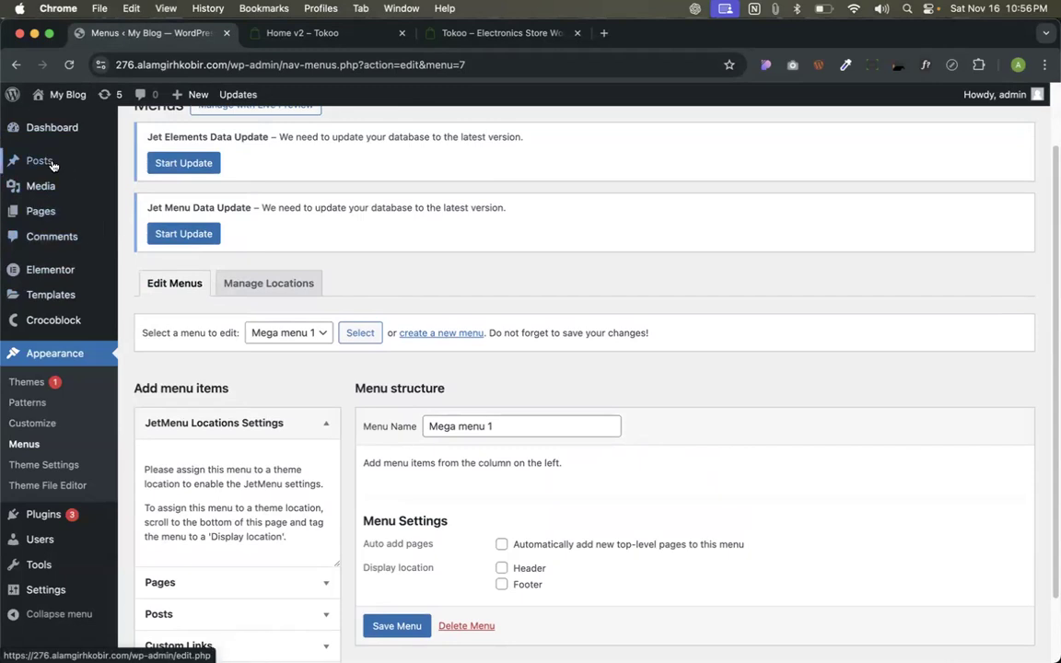
mouse_move(18, 162)
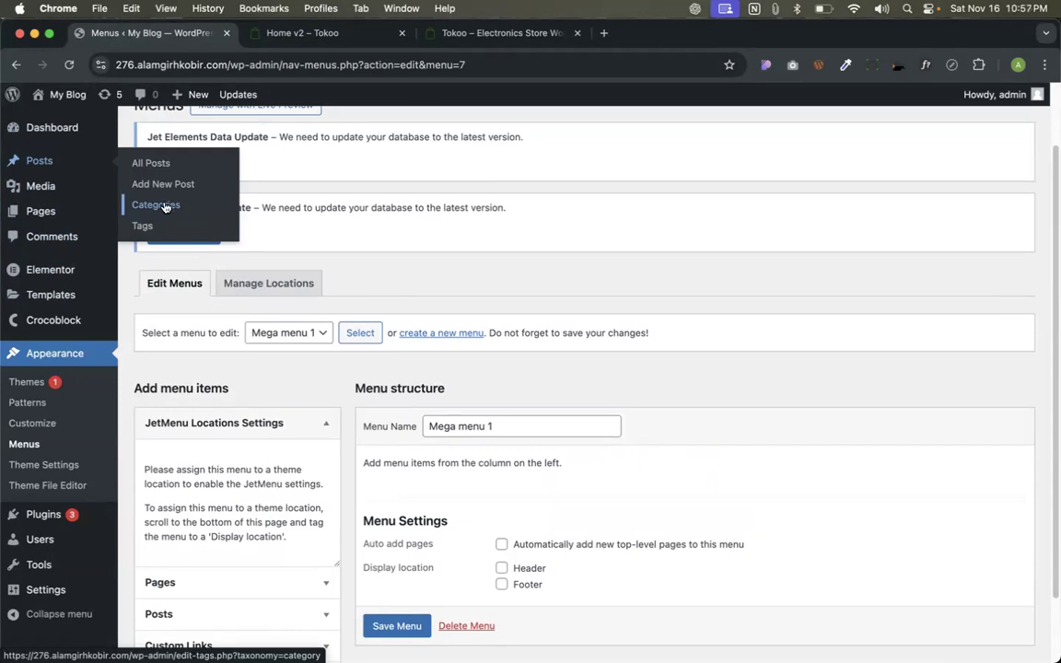
left_click(292, 39)
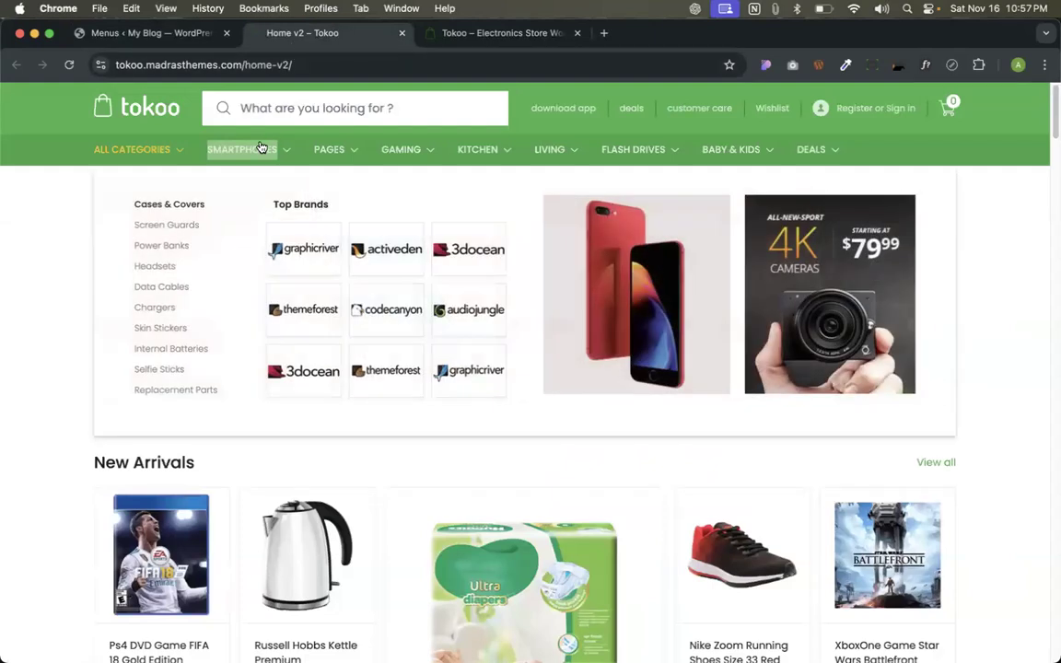
left_click(175, 33)
mouse_move(40, 217)
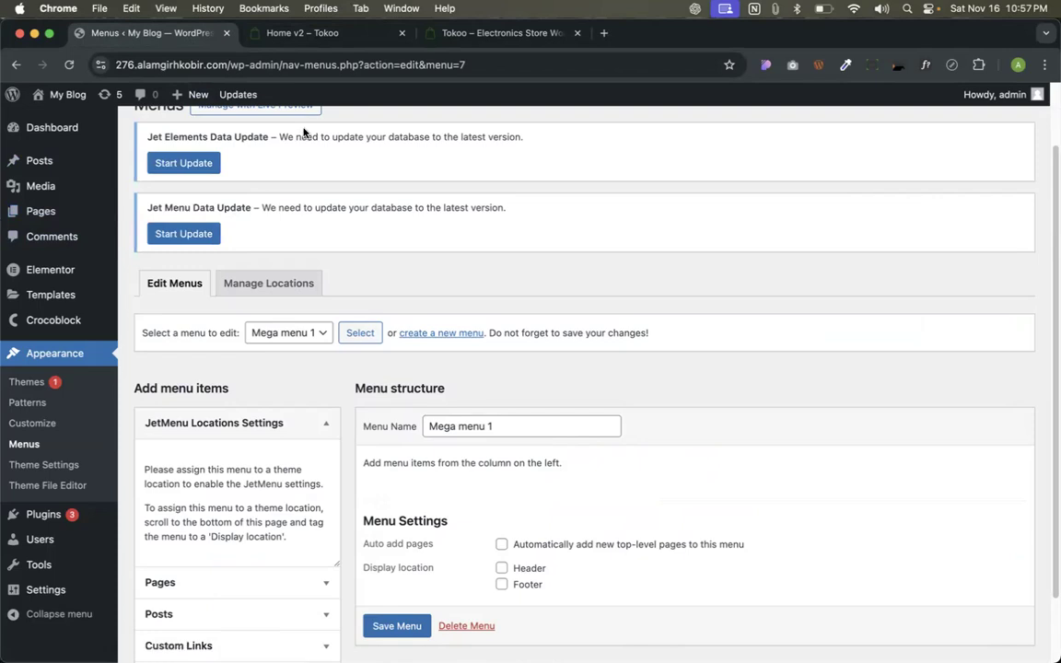
Add a custom link with the text Smartphones and the URL # to Mega menu 1.
scroll(414, 209, "down", 3)
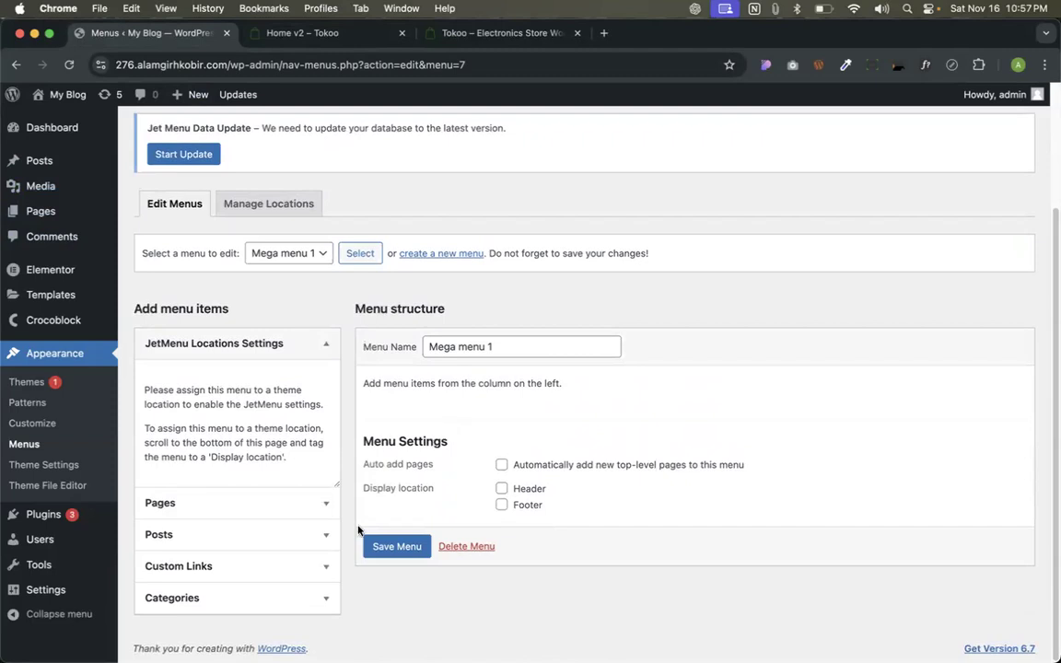
left_click(267, 576)
left_click(249, 493)
left_click(230, 526)
type("smartphones")
left_click(217, 495)
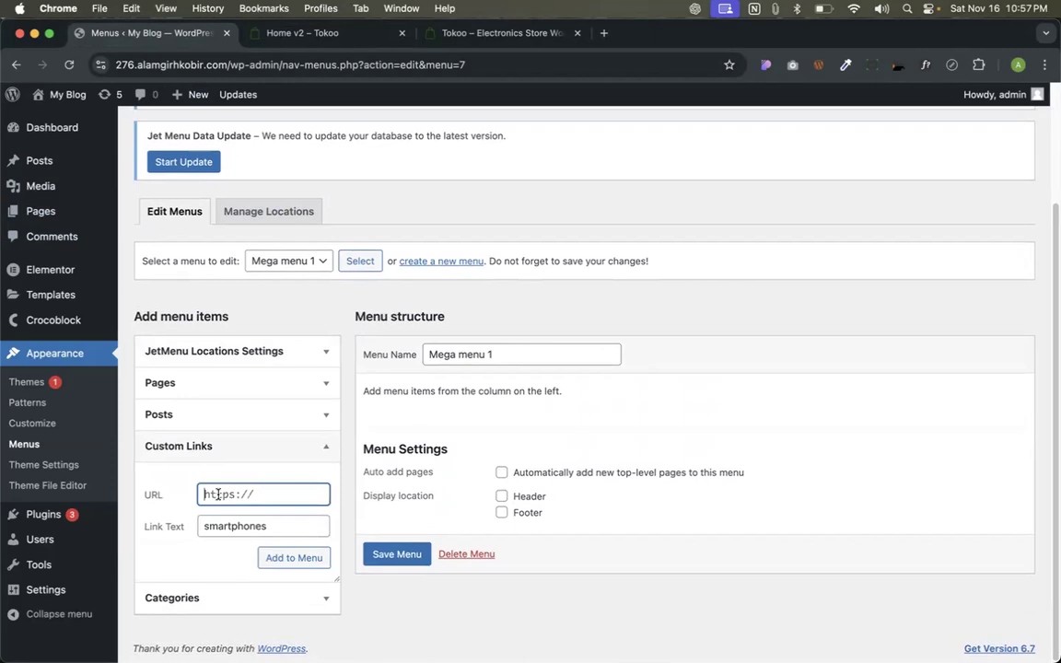
key("super+a")
type("#")
left_click(204, 525)
key("Delete")
type("S")
left_click(301, 555)
Copy the Pages label from the Tokoo navigation and add it to Mega menu 1 as a custom link with URL #.
left_click(317, 34)
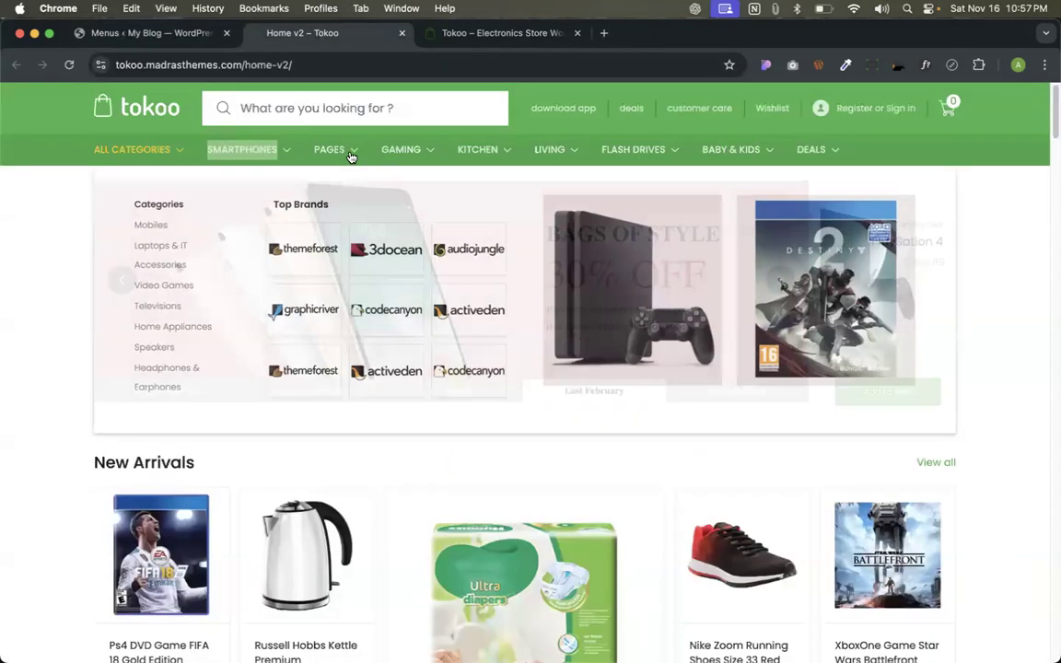
right_click(323, 147)
left_click(361, 270)
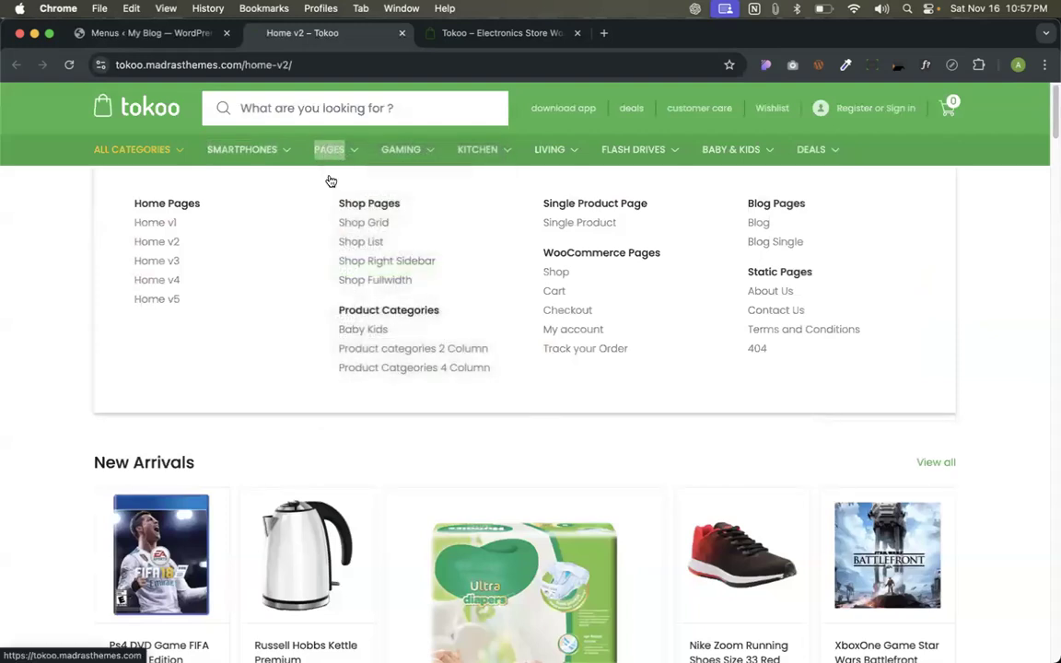
left_click(180, 35)
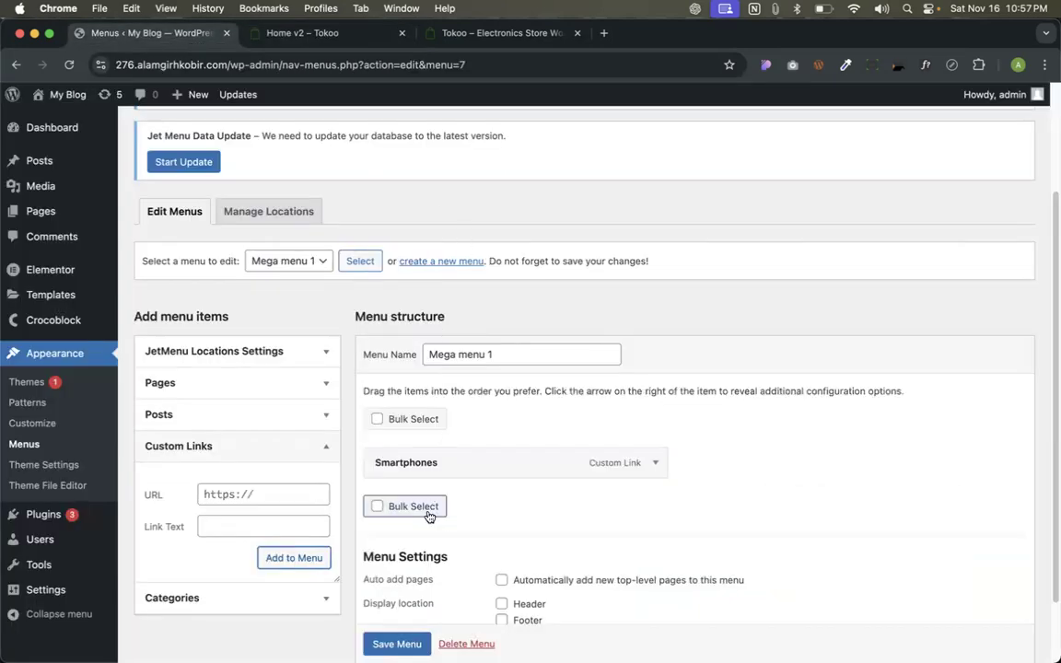
left_click(244, 521)
left_click(221, 498)
type("#")
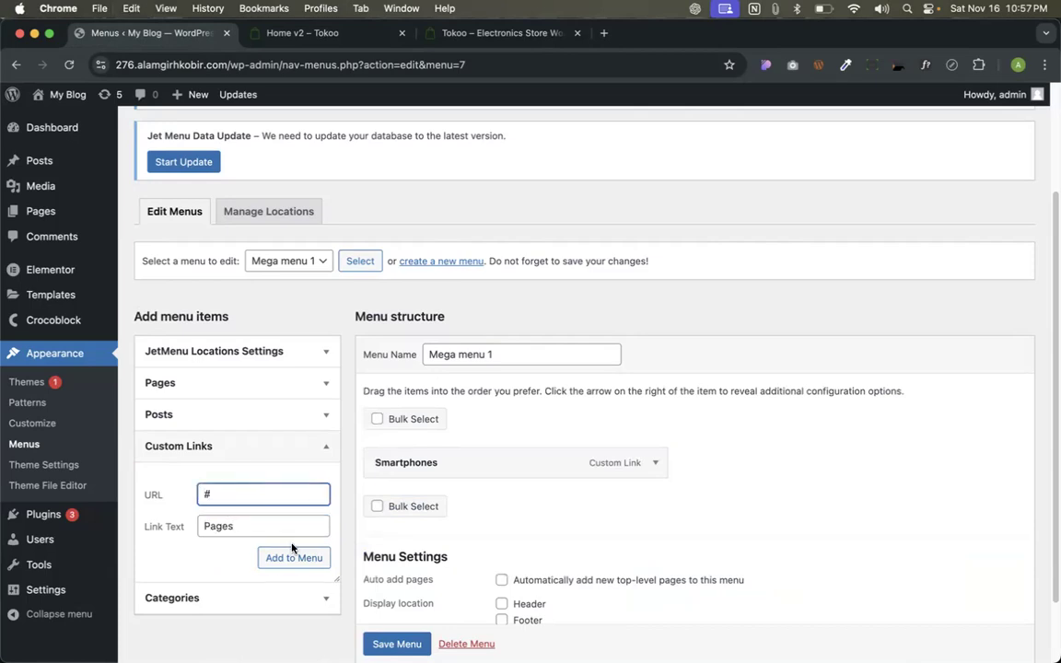
left_click(292, 558)
Copy the Gaming label from the Tokoo navigation and add a custom link with the text Gaming and URL # to Mega menu 1.
left_click(336, 35)
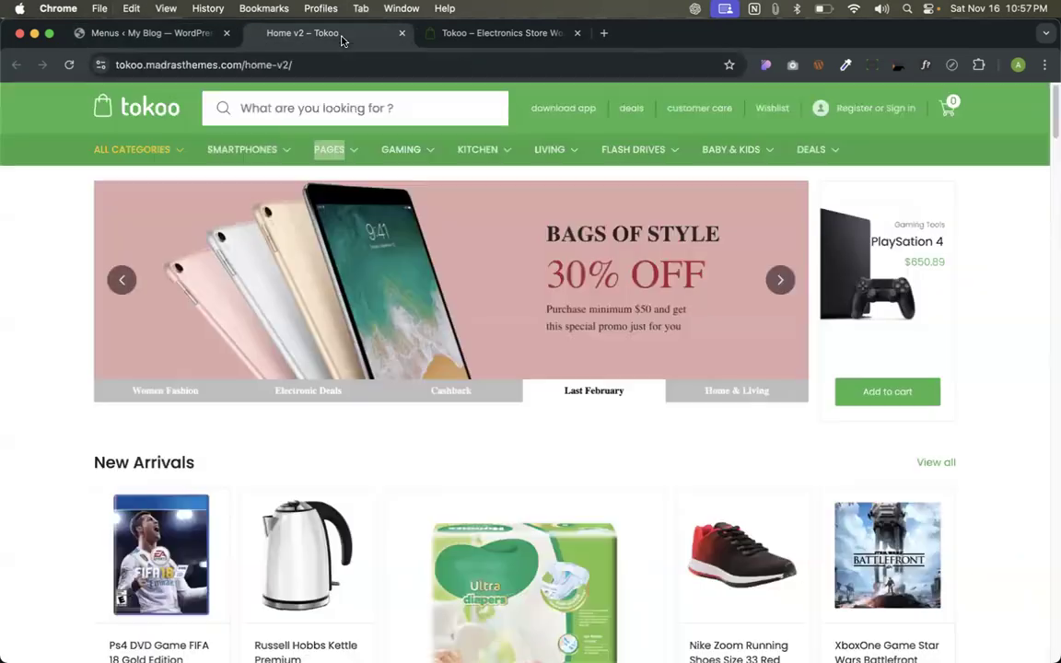
right_click(401, 148)
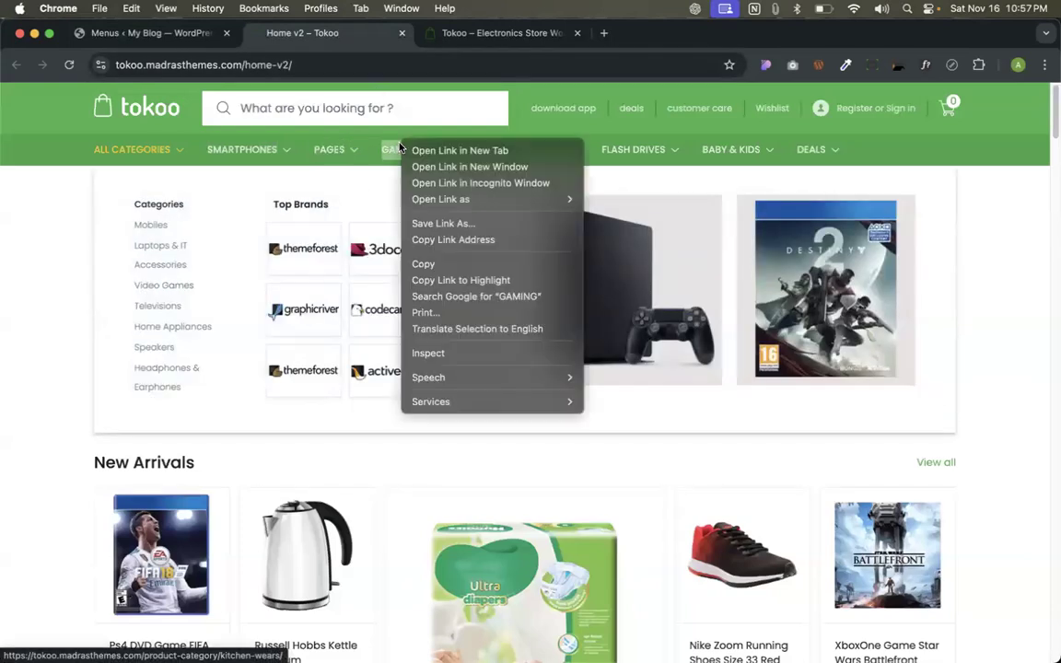
left_click(451, 240)
left_click(152, 33)
left_click(223, 528)
type("gaming")
left_click(216, 493)
type("#")
left_click(199, 524)
key("Delete")
type("G")
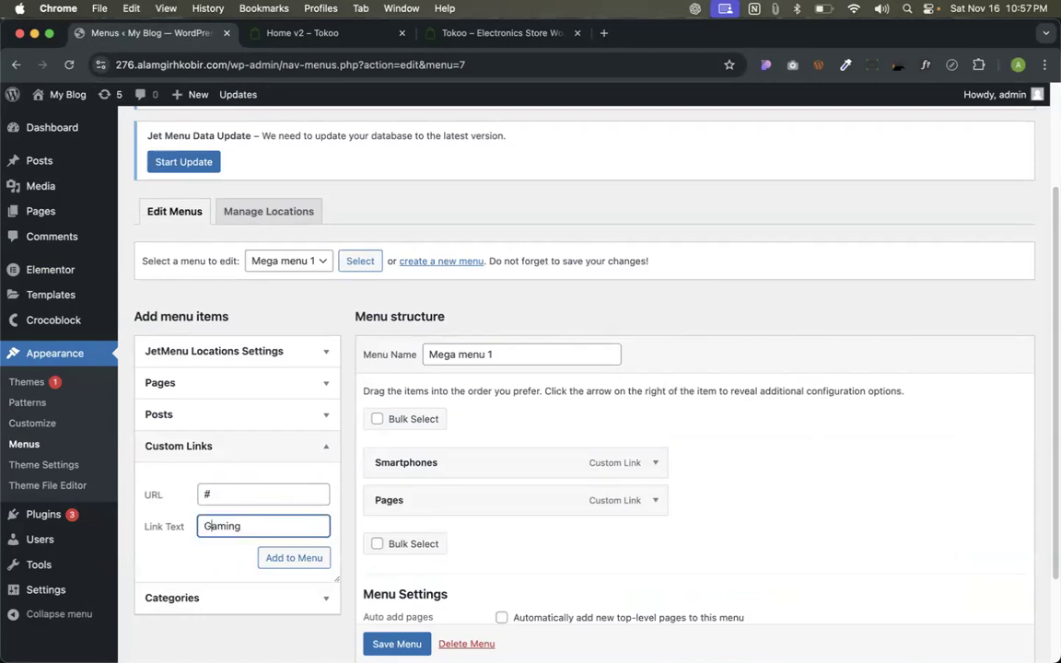
left_click(265, 556)
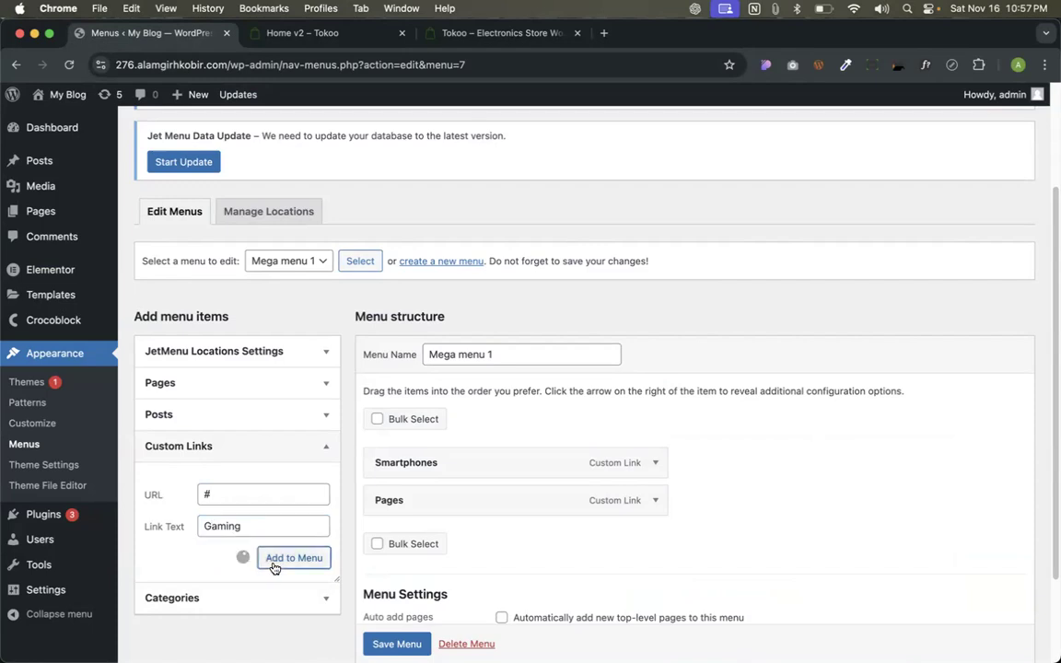
Copy the Kitchen label from the Tokoo navigation and add a custom link with the text Kitchen and URL # to Mega menu 1.
left_click(348, 39)
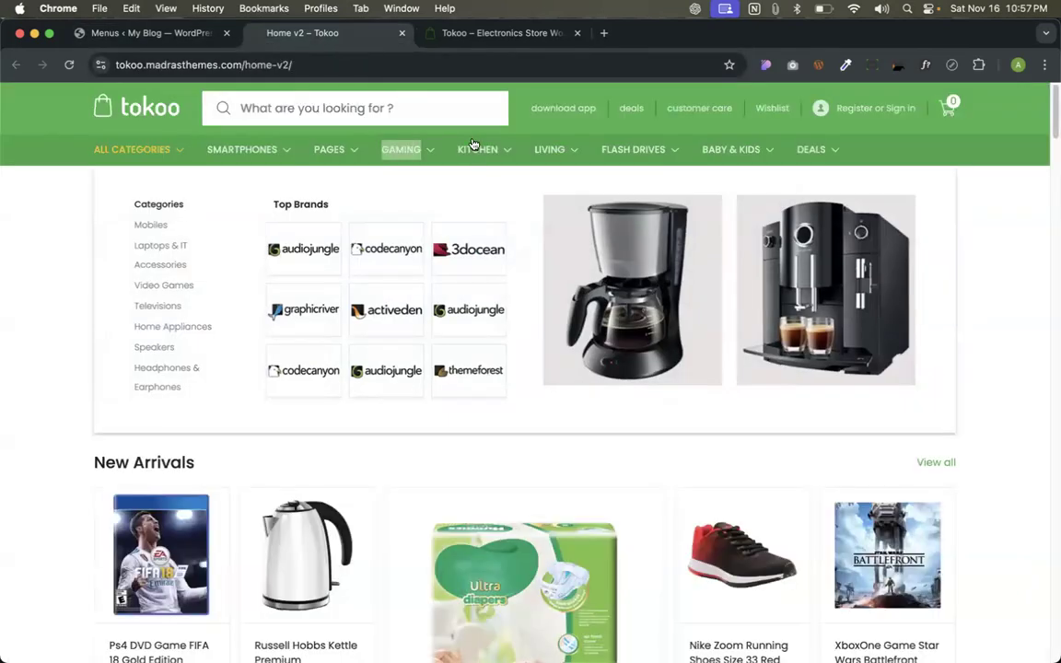
right_click(469, 151)
left_click(460, 239)
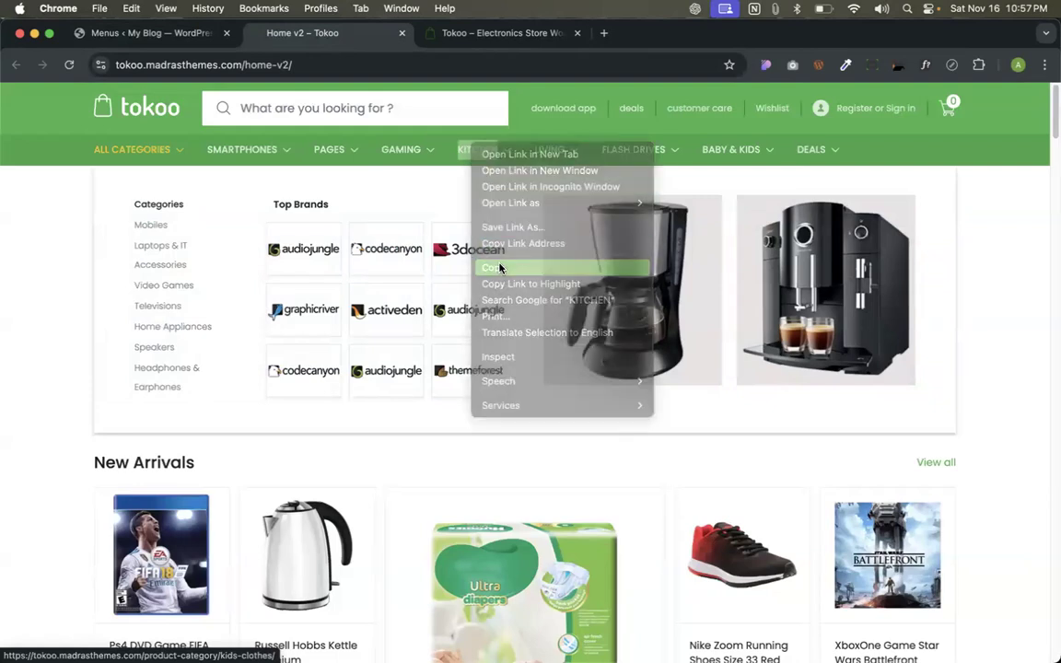
left_click(214, 40)
left_click(238, 529)
key("super+v")
left_click(201, 494)
type("#")
left_click(208, 526)
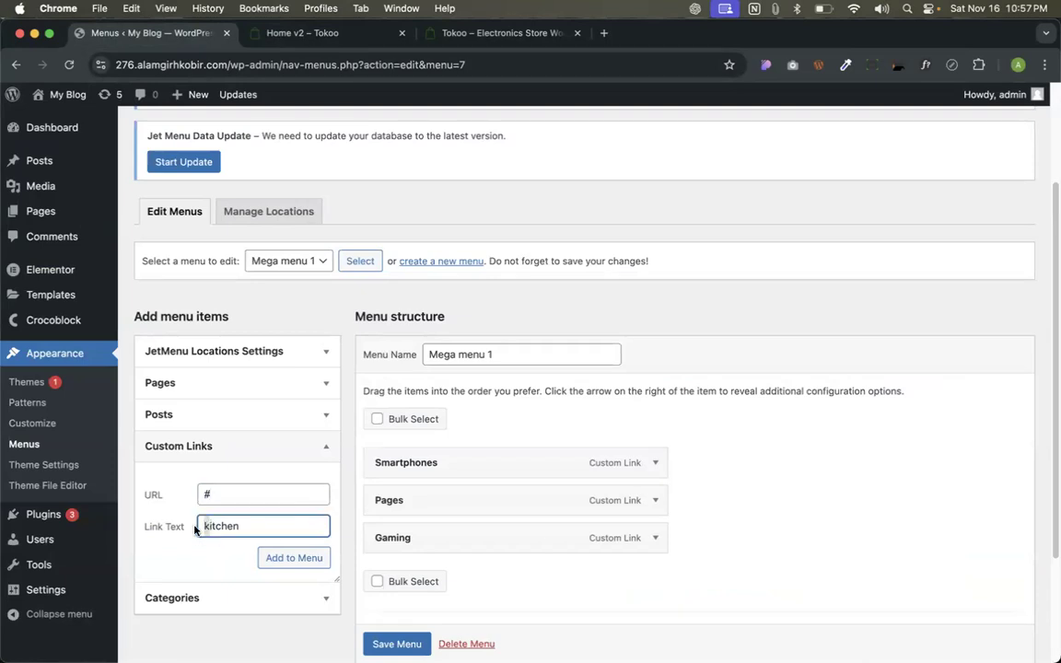
key("Delete")
type("K")
left_click(277, 559)
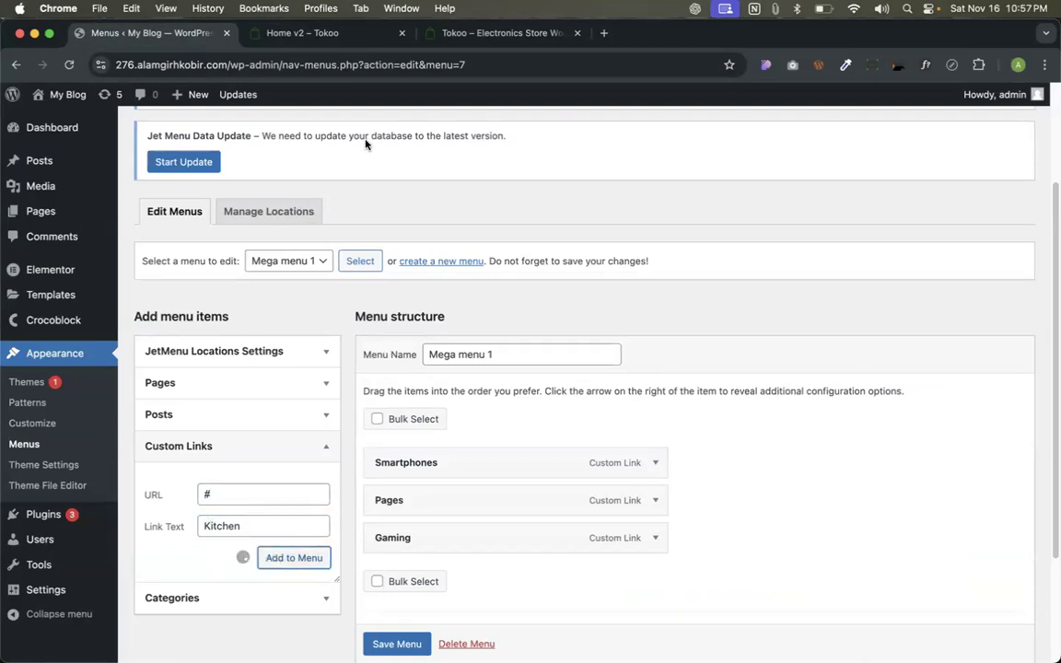
Copy the Living label from the Tokoo navigation and add a custom link with the text Living and URL # to Mega menu 1.
left_click(350, 37)
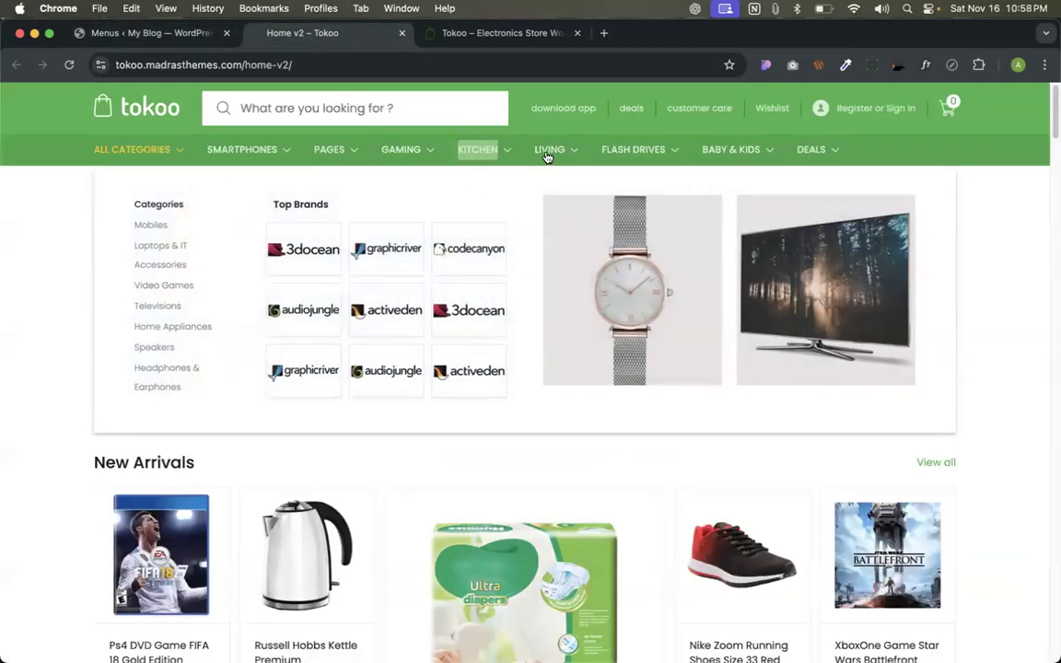
right_click(549, 149)
left_click(574, 250)
left_click(198, 35)
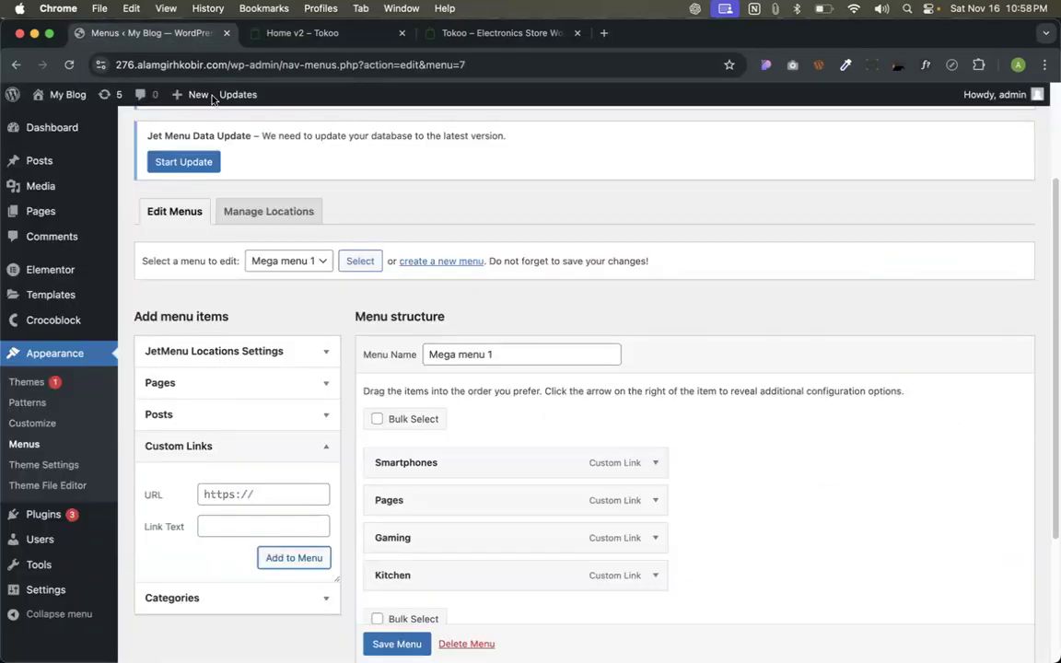
left_click(207, 526)
key("super+v")
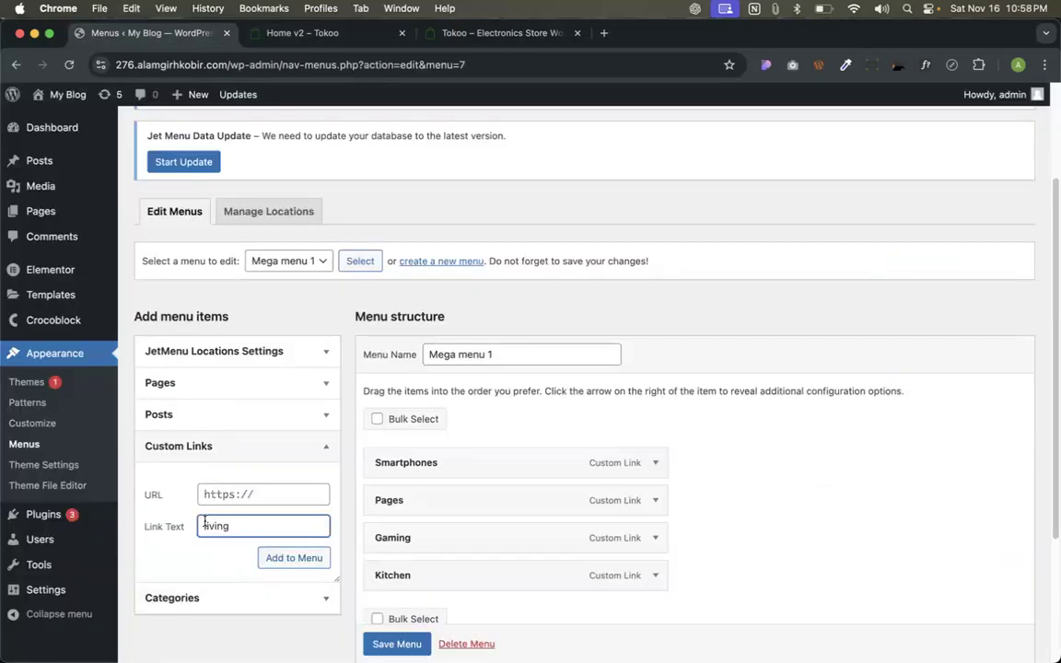
key("Delete")
type("L")
left_click(244, 488)
type("#")
left_click(292, 555)
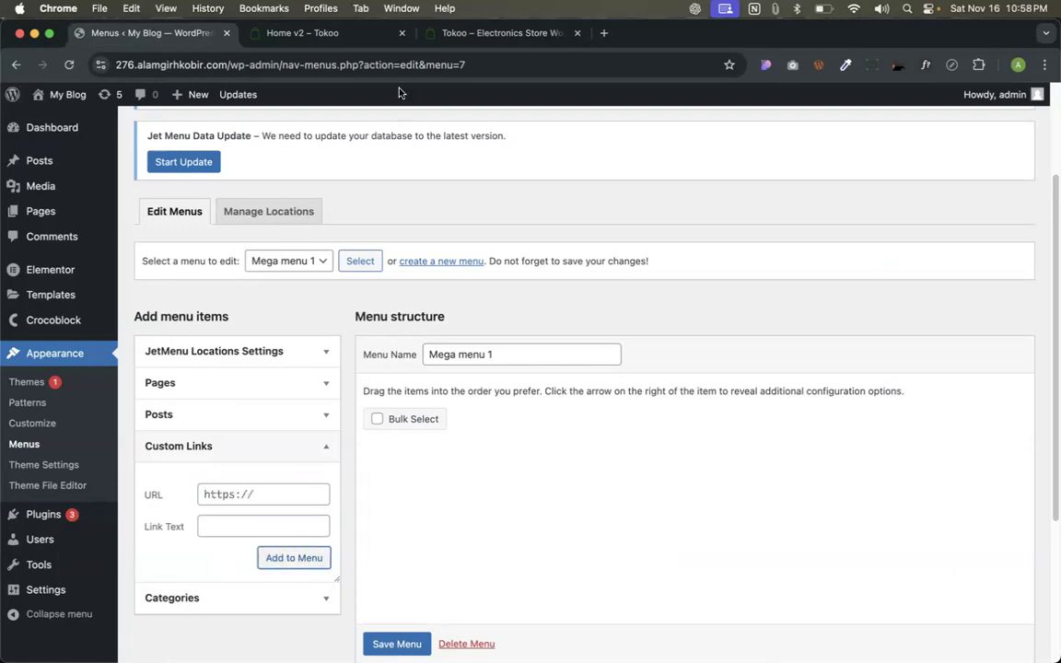
Copy the Flash Drives label from the Tokoo navigation and add it to Mega menu 1 as a custom link named Flash drives with URL #.
left_click(322, 35)
mouse_move(587, 155)
right_click(622, 149)
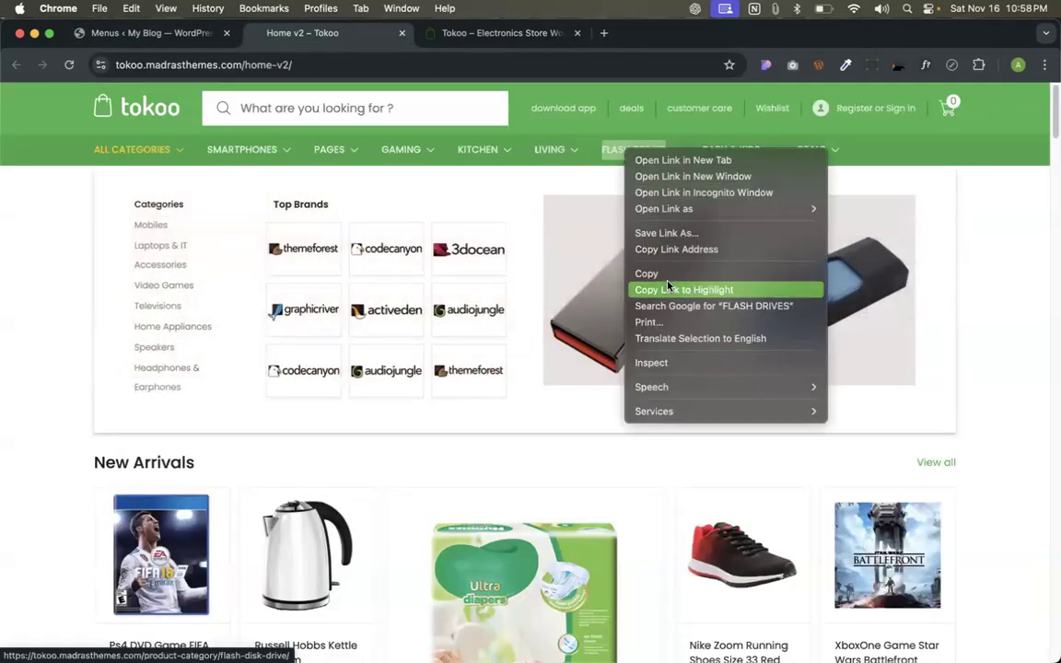
left_click(644, 272)
left_click(147, 32)
left_click(234, 524)
key("super+v")
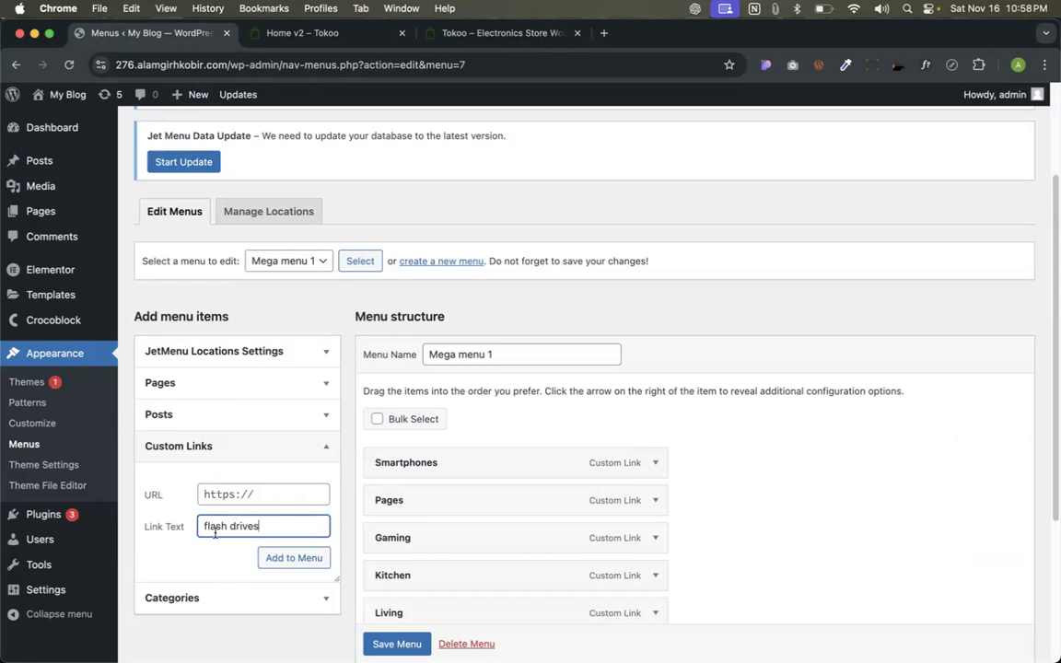
type("z")
key("BackSpace")
type("F")
left_click(219, 494)
type("#")
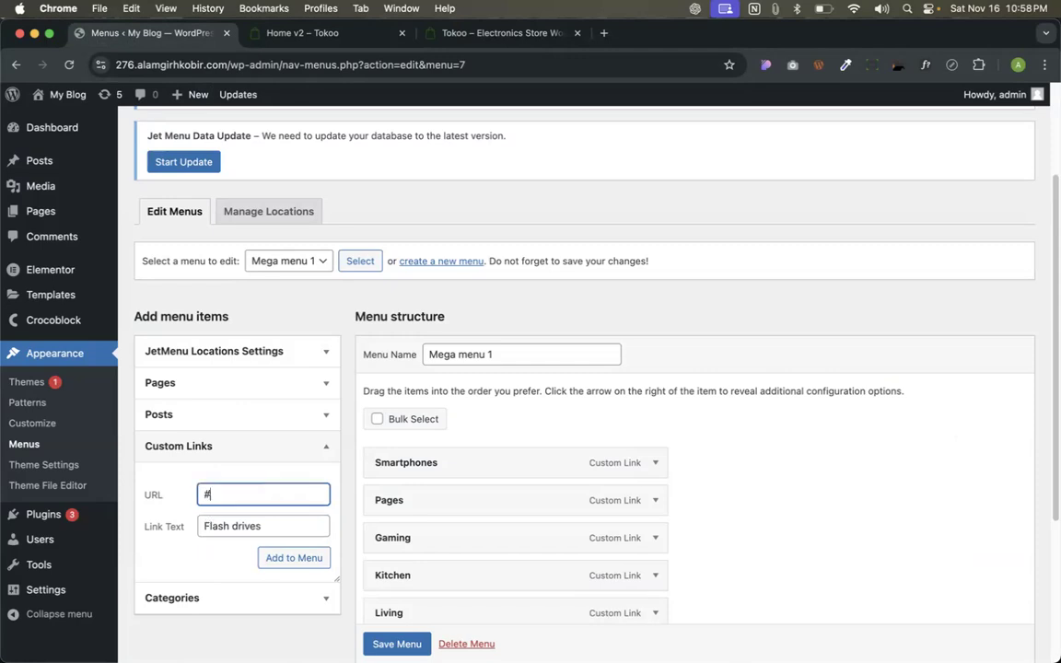
left_click(285, 558)
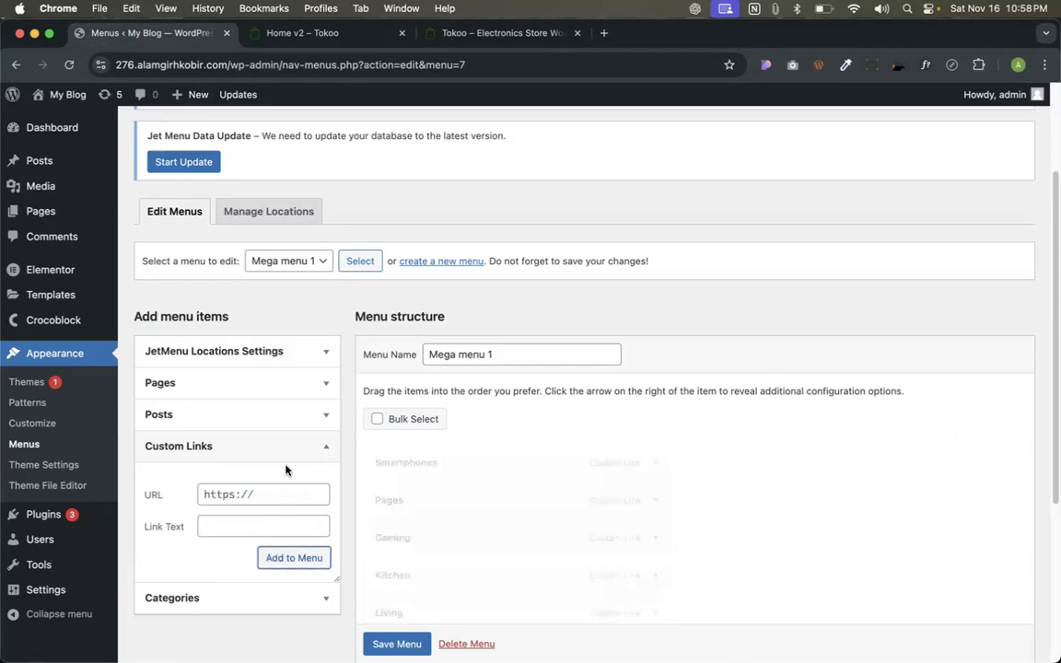
Copy the Baby & Kids label from the Tokoo navigation and add a custom link with the text Baby & kids and URL #.
scroll(433, 421, "down", 1)
scroll(497, 405, "down", 3)
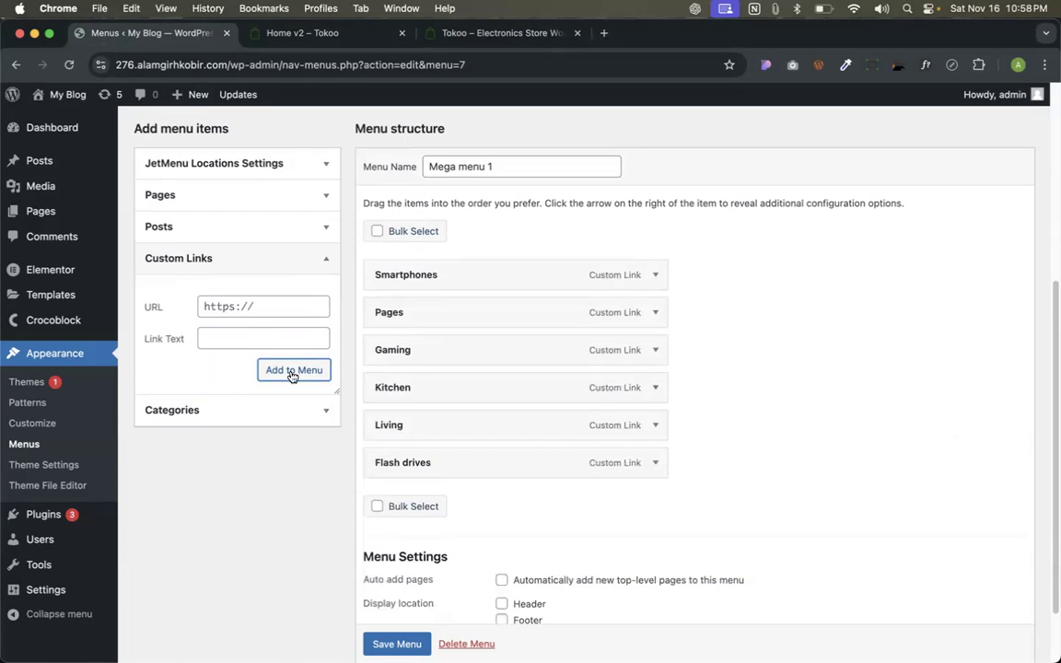
left_click(291, 32)
mouse_move(645, 153)
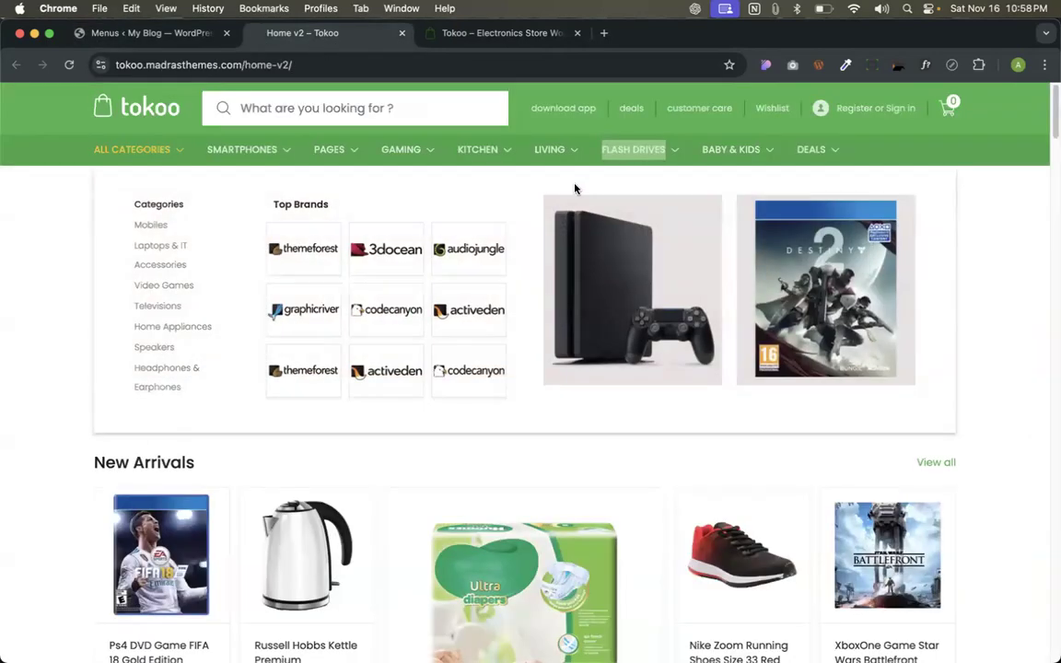
right_click(733, 150)
left_click(766, 273)
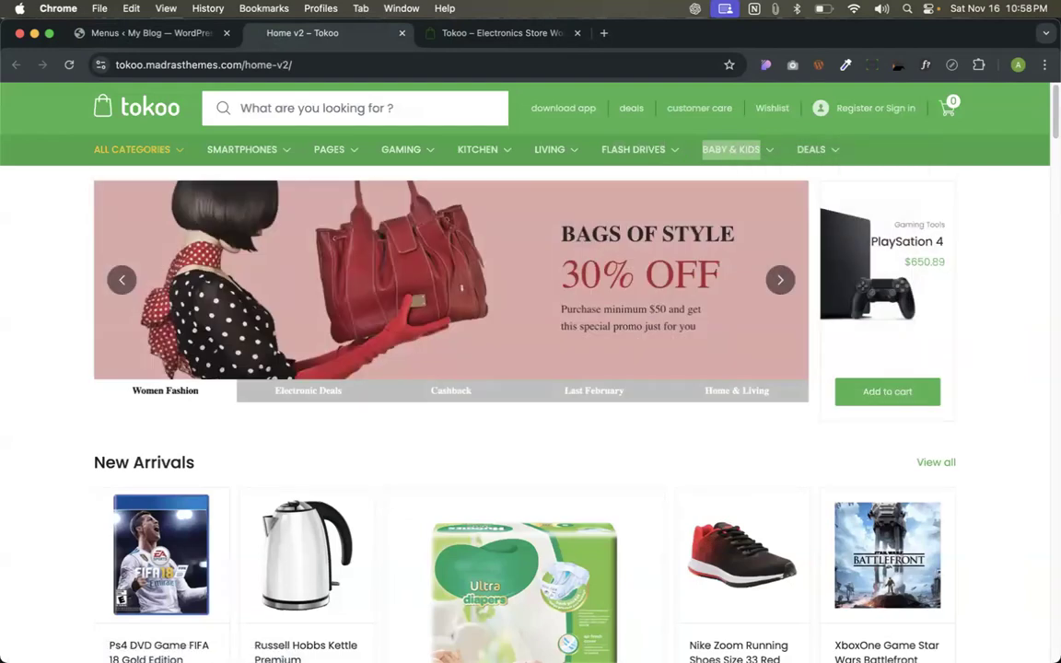
left_click(142, 37)
left_click(261, 338)
type("baby & kids")
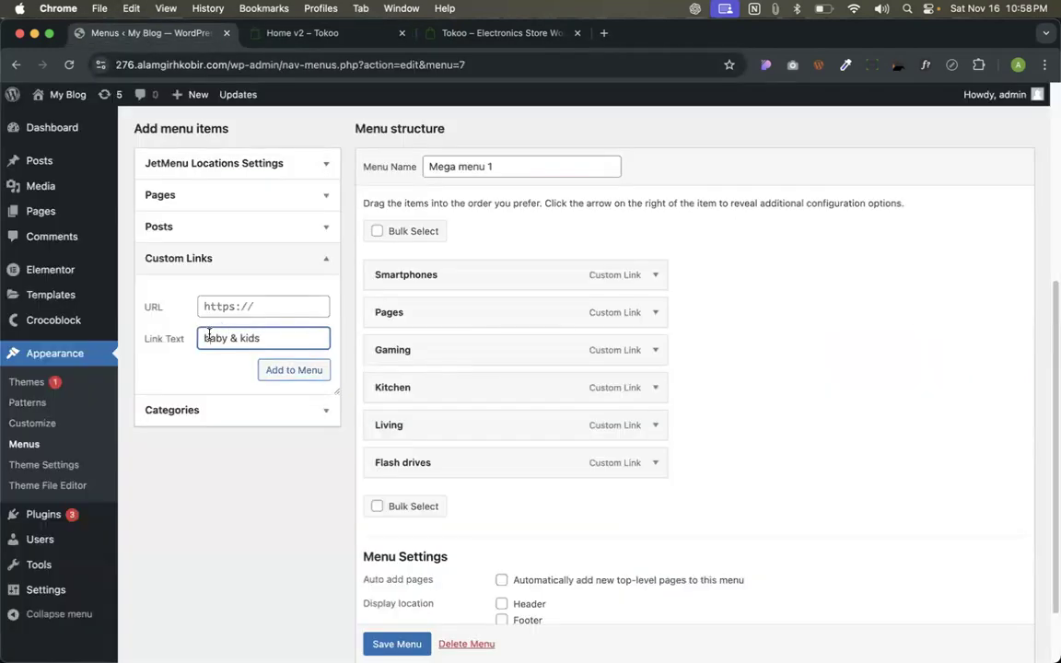
type("B")
left_click(223, 307)
type("#")
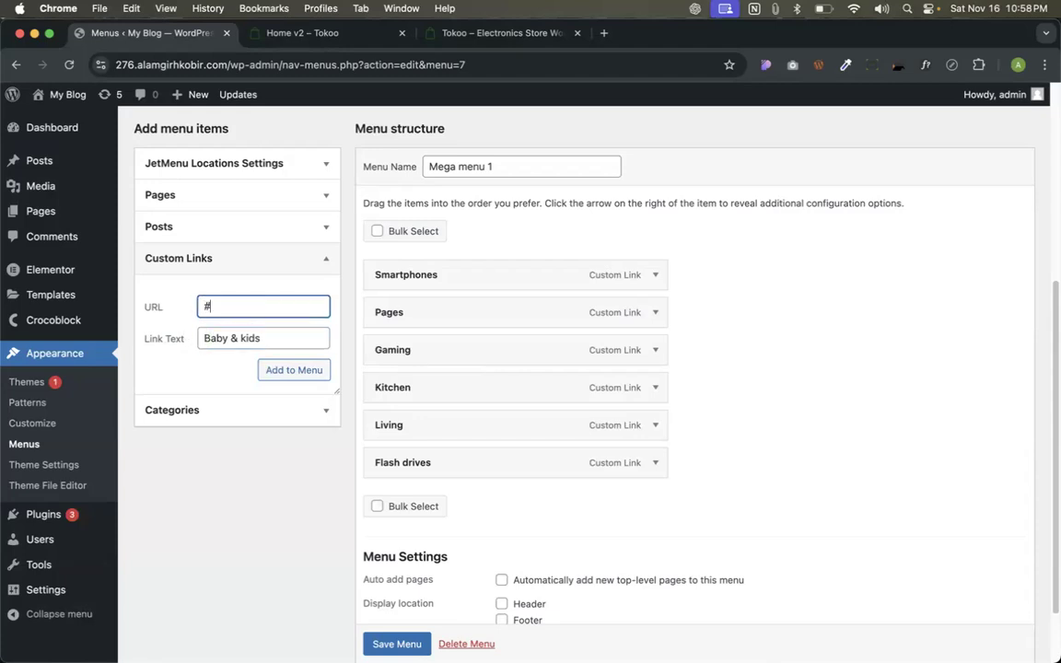
left_click(293, 373)
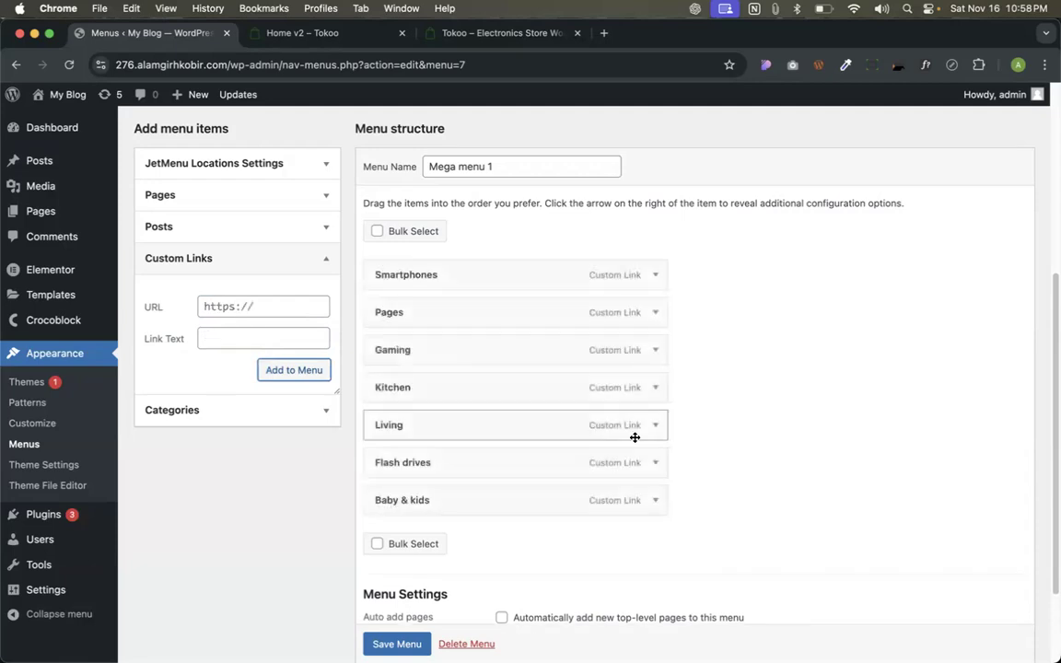
Save Mega menu 1 with its custom link items.
scroll(505, 345, "down", 1)
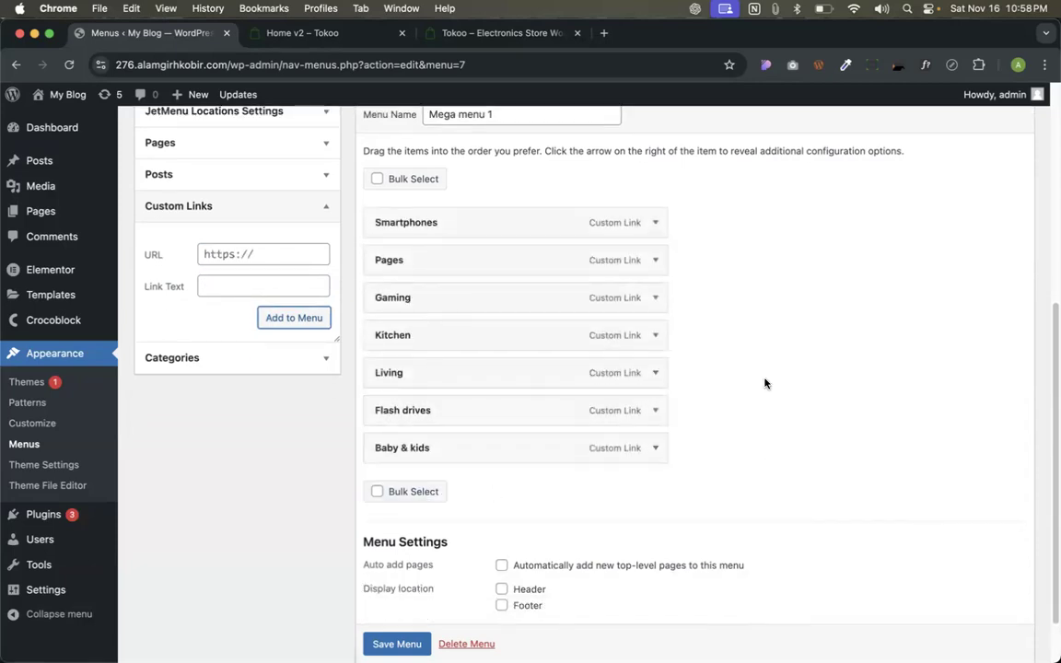
scroll(372, 635, "down", 1)
left_click(390, 598)
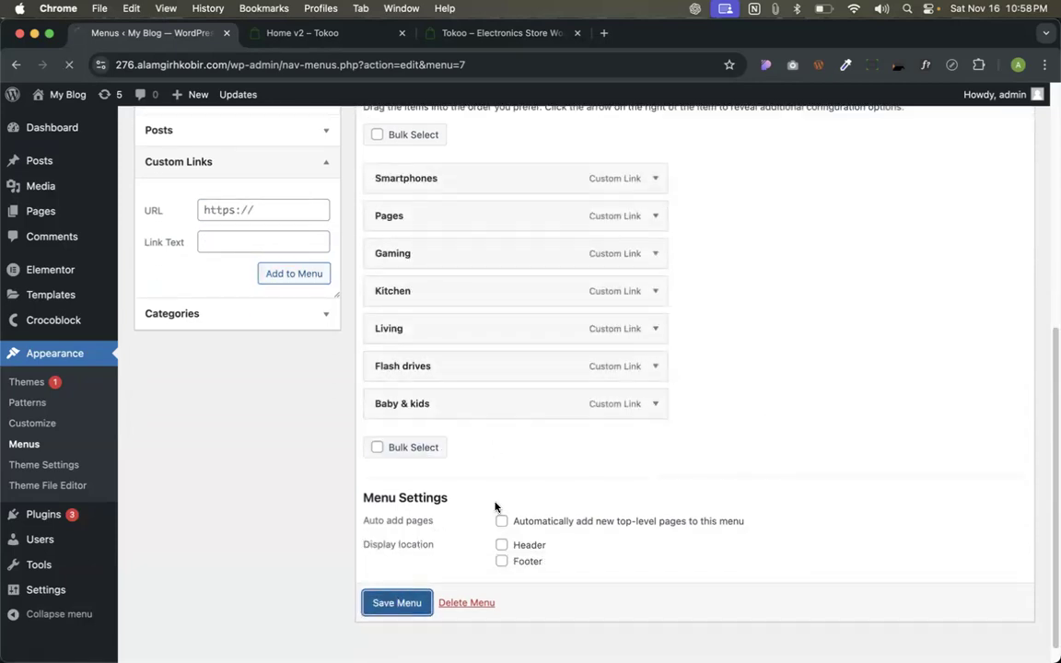
Enable mega content for the Smartphones menu item, set its content type to Elementor, and save the item settings.
scroll(545, 295, "down", 8)
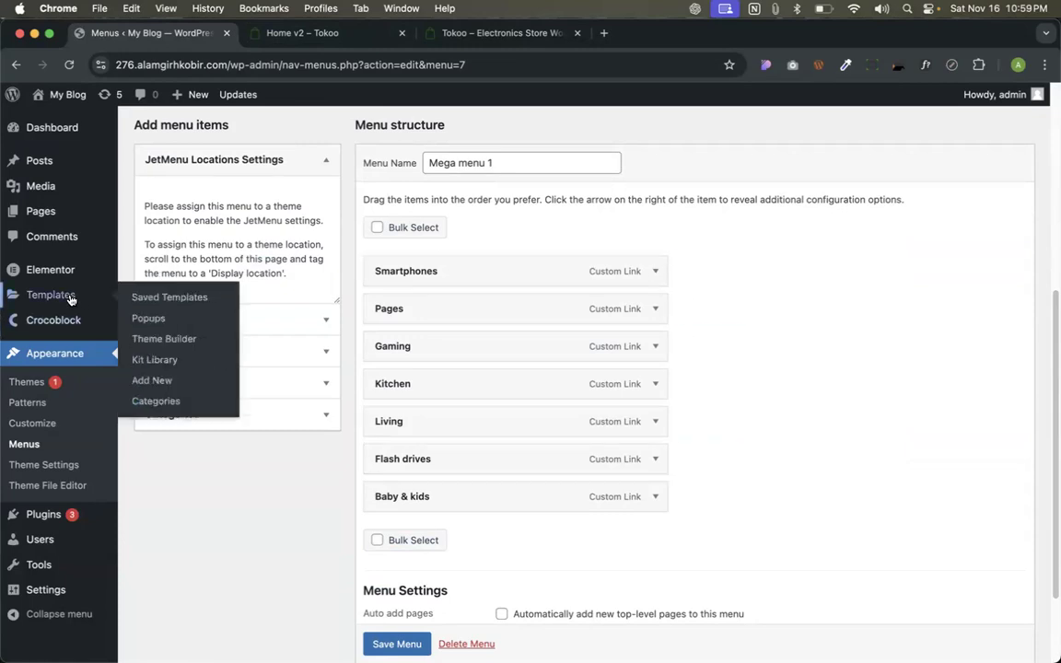
scroll(543, 276, "up", 2)
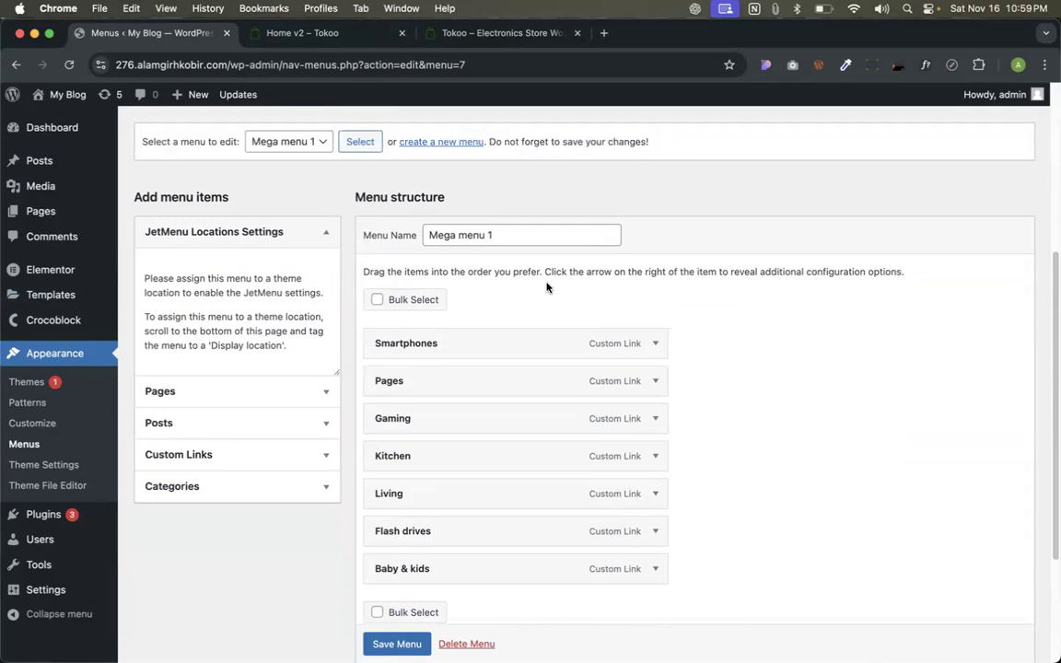
left_click(700, 345)
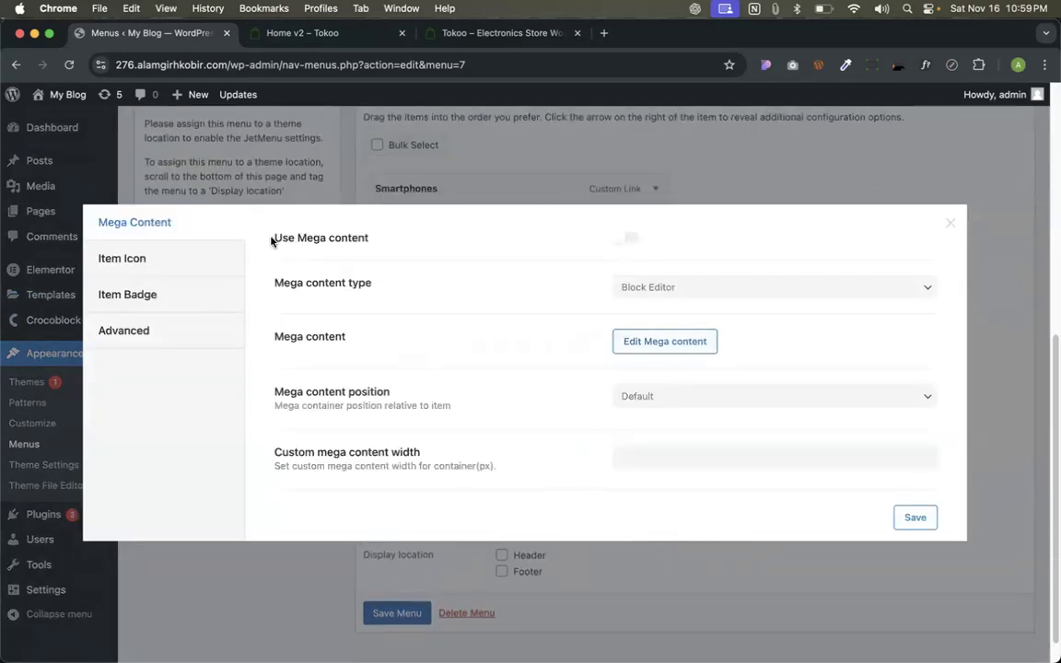
left_click(632, 238)
left_click(750, 288)
left_click(721, 305)
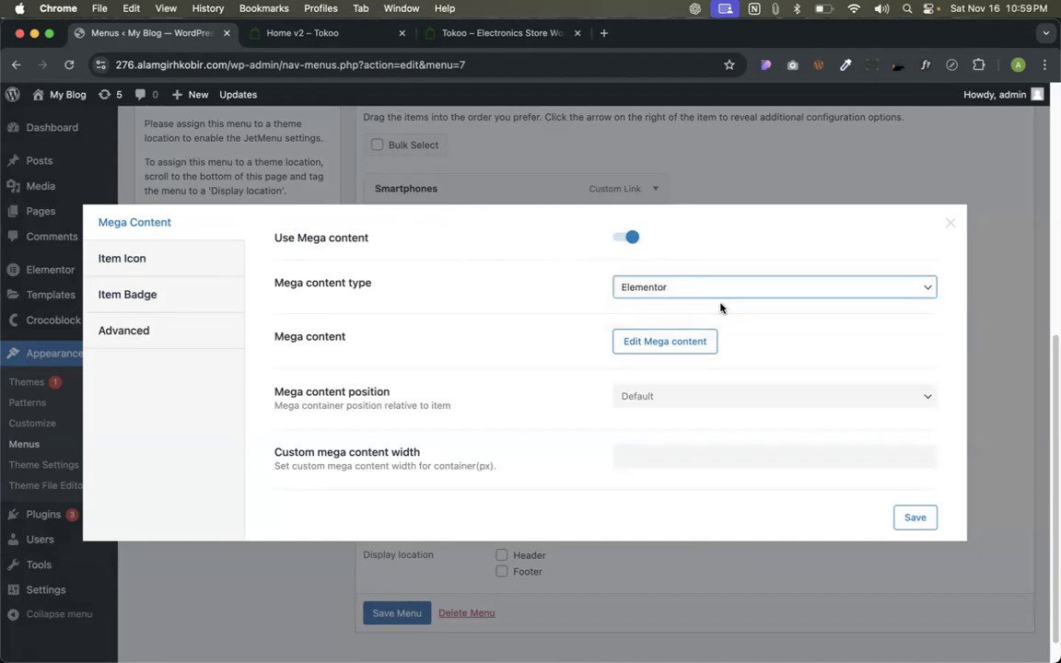
left_click(916, 519)
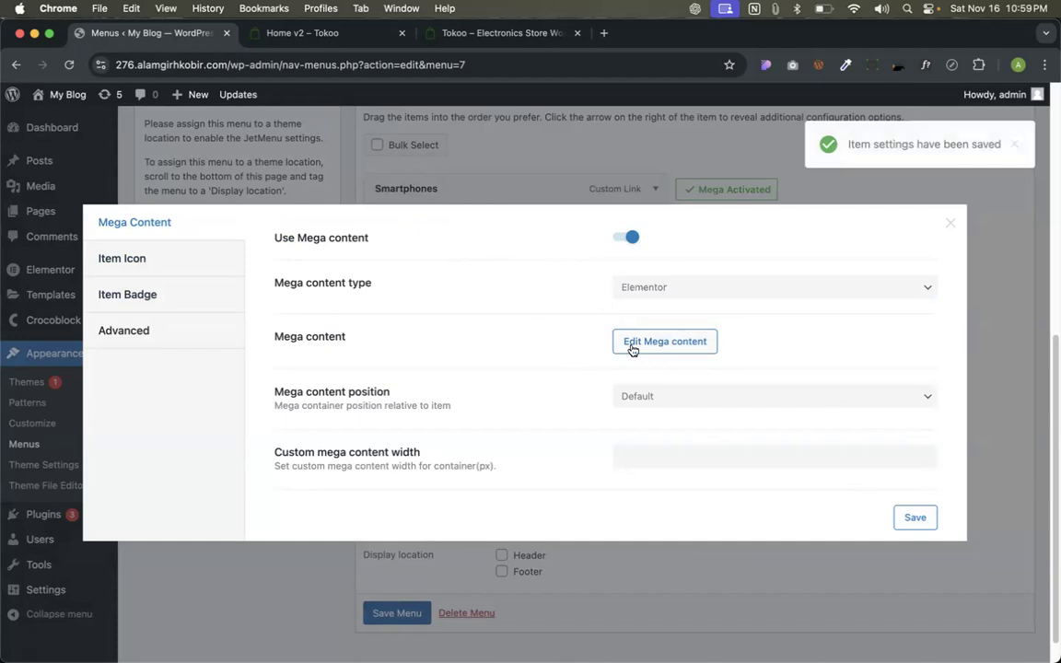
Open the Smartphones item's mega content for editing and add a single-column section, using Tokoo's Smartphones dropdown as the reference.
left_click(659, 342)
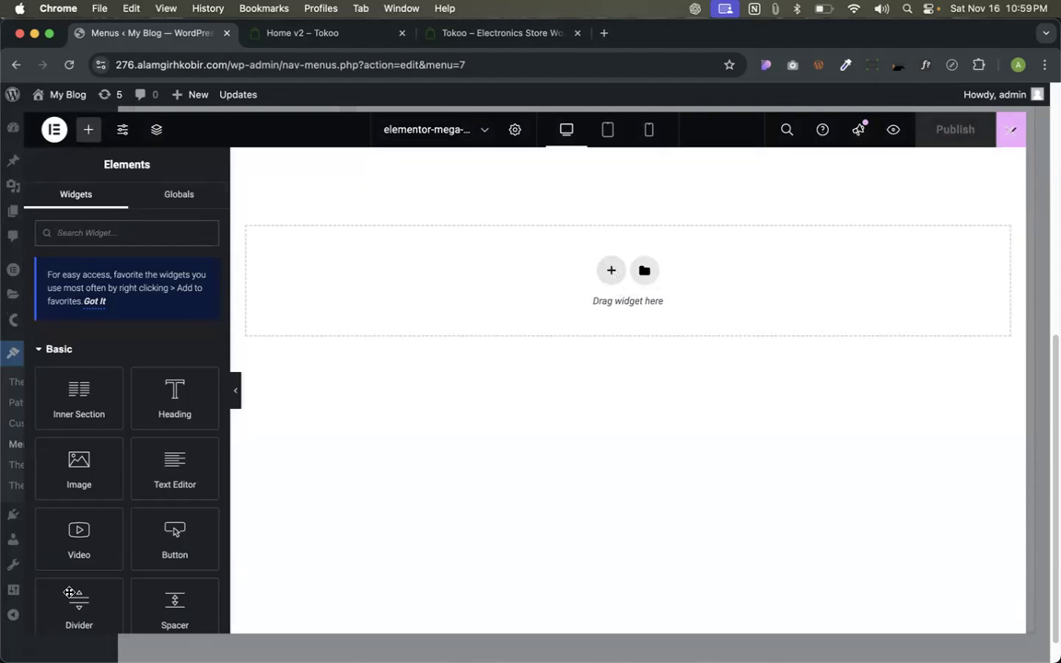
left_click(348, 32)
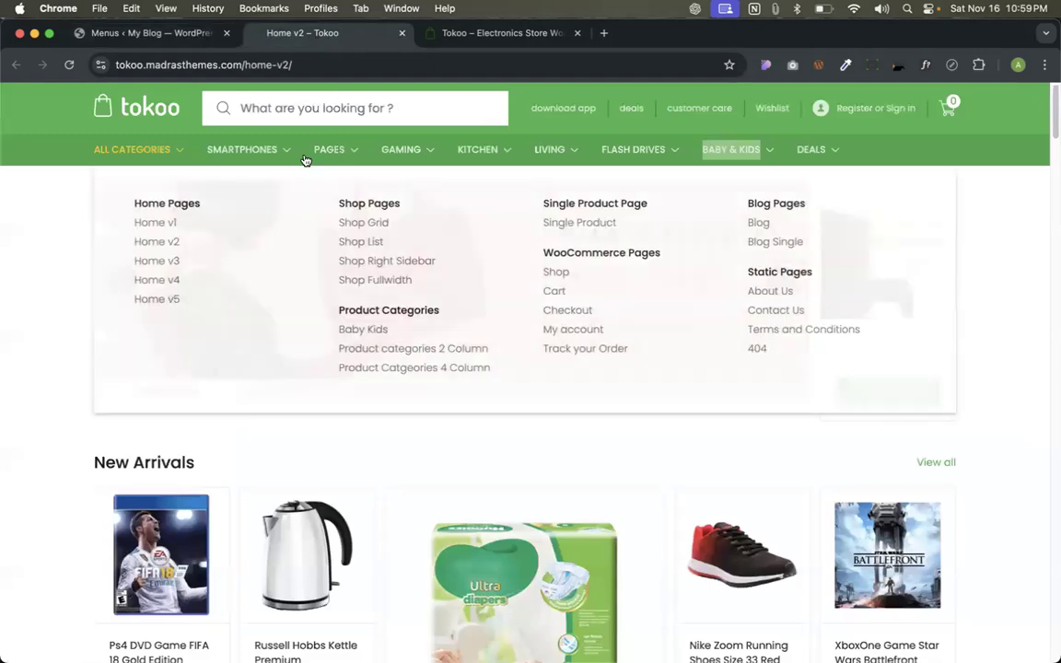
mouse_move(277, 158)
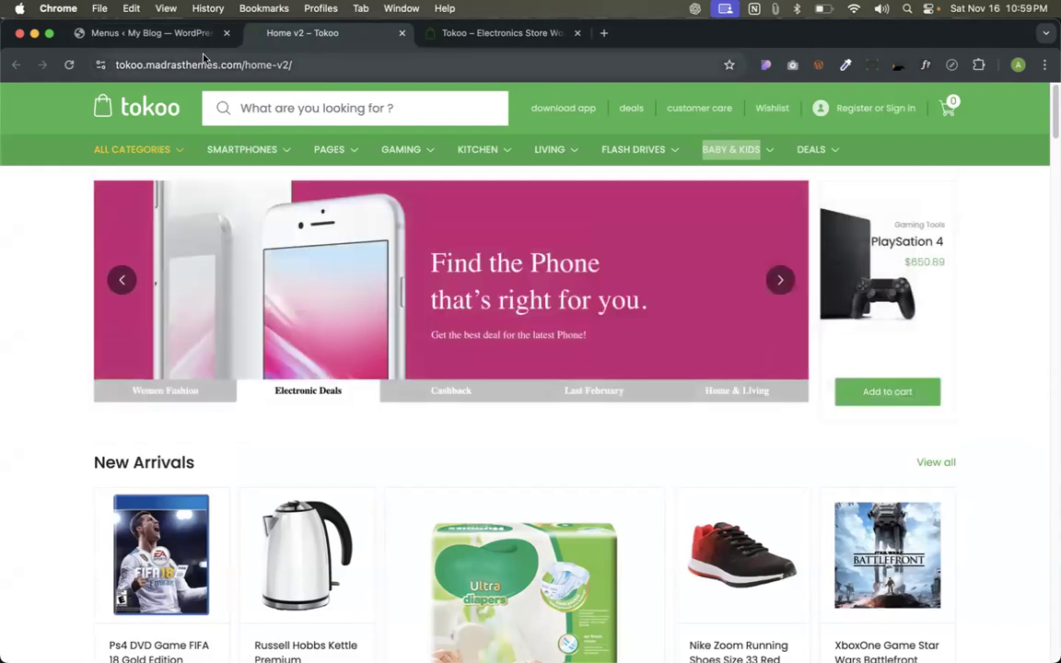
left_click(191, 35)
left_click(612, 273)
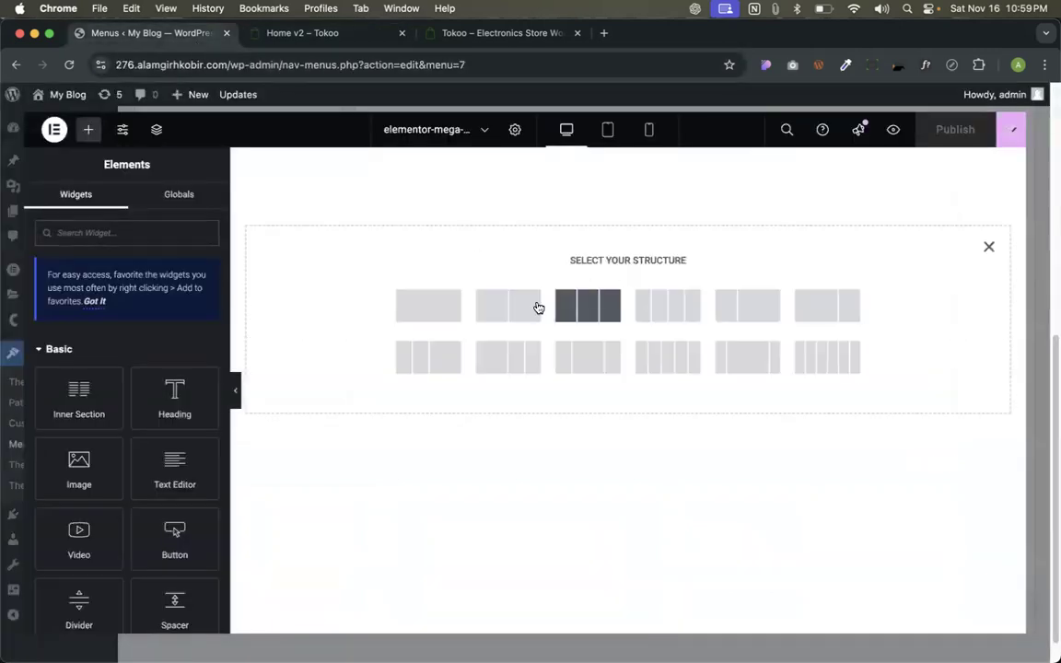
left_click(428, 311)
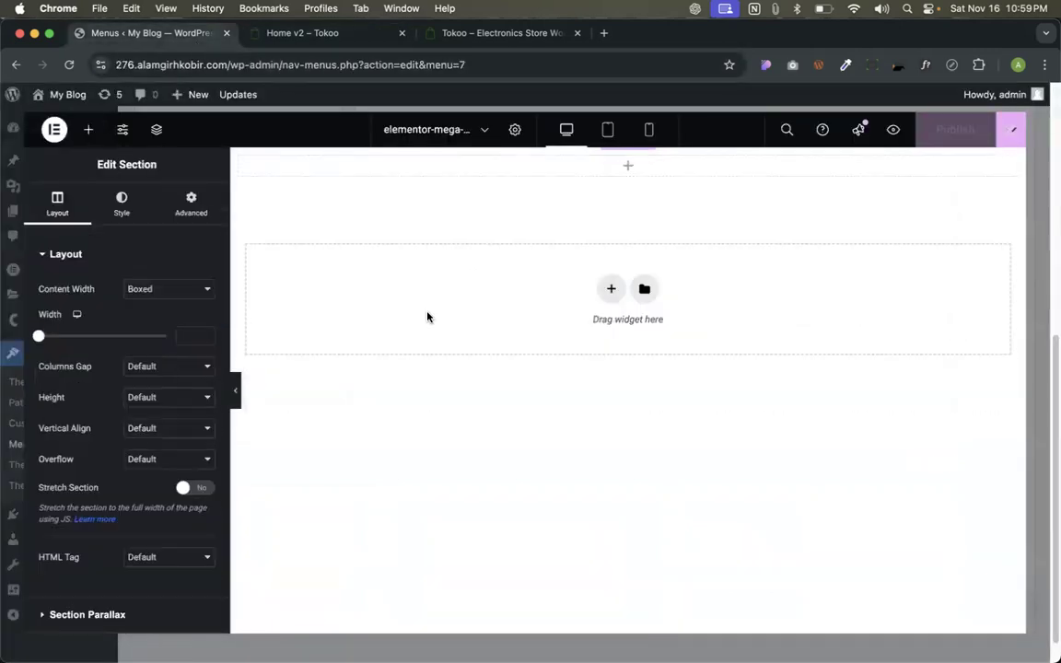
Place an Inner Section widget inside the new single-column section.
left_click(92, 135)
scroll(104, 494, "down", 3)
scroll(105, 497, "down", 3)
scroll(107, 464, "up", 6)
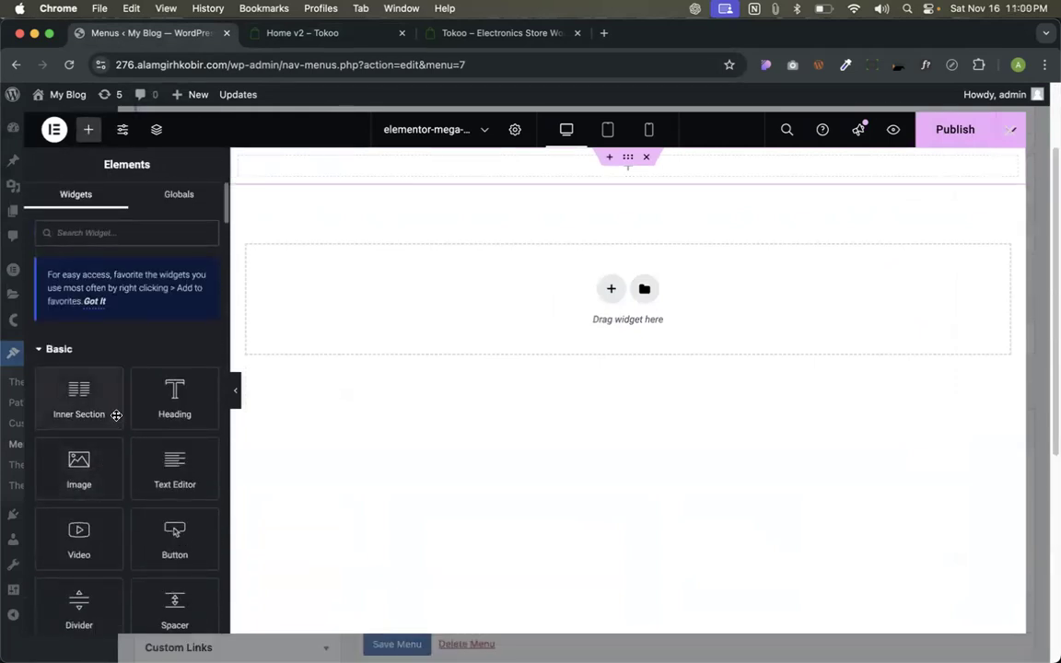
left_click_drag(86, 398, 589, 173)
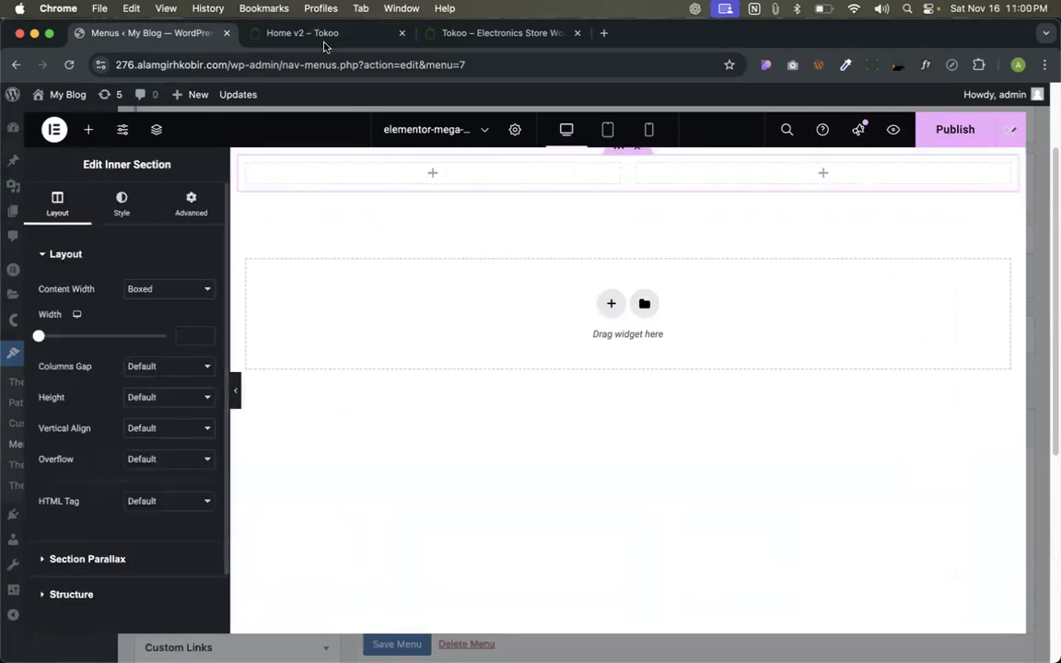
Add a third column to the inner section to match the layout of Tokoo's Smartphones dropdown.
left_click(302, 44)
mouse_move(241, 149)
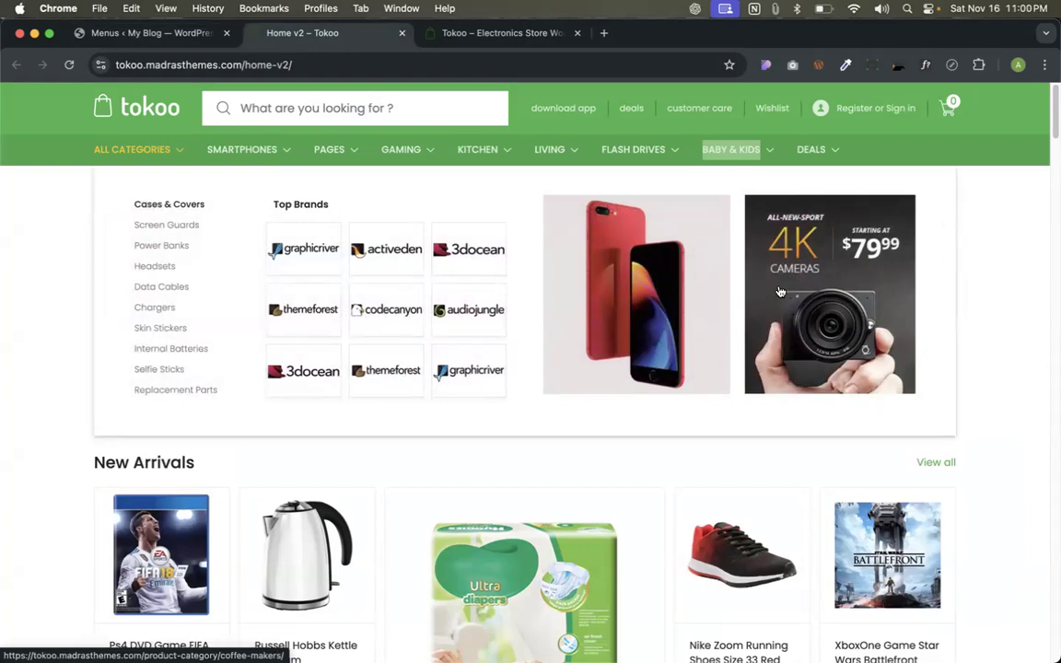
left_click(178, 33)
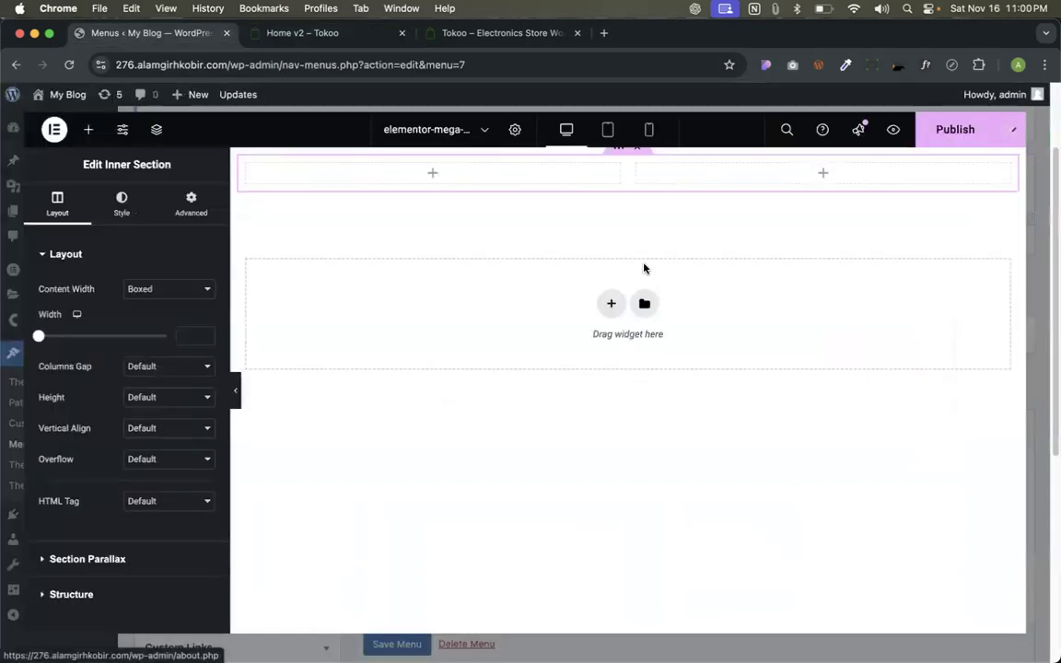
right_click(638, 174)
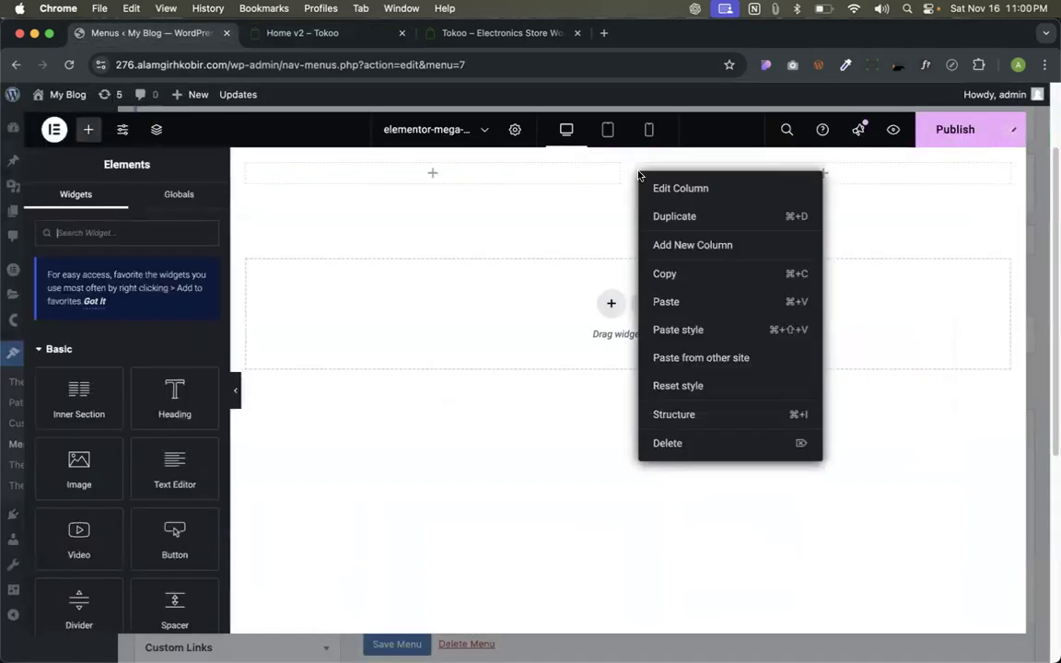
left_click(678, 245)
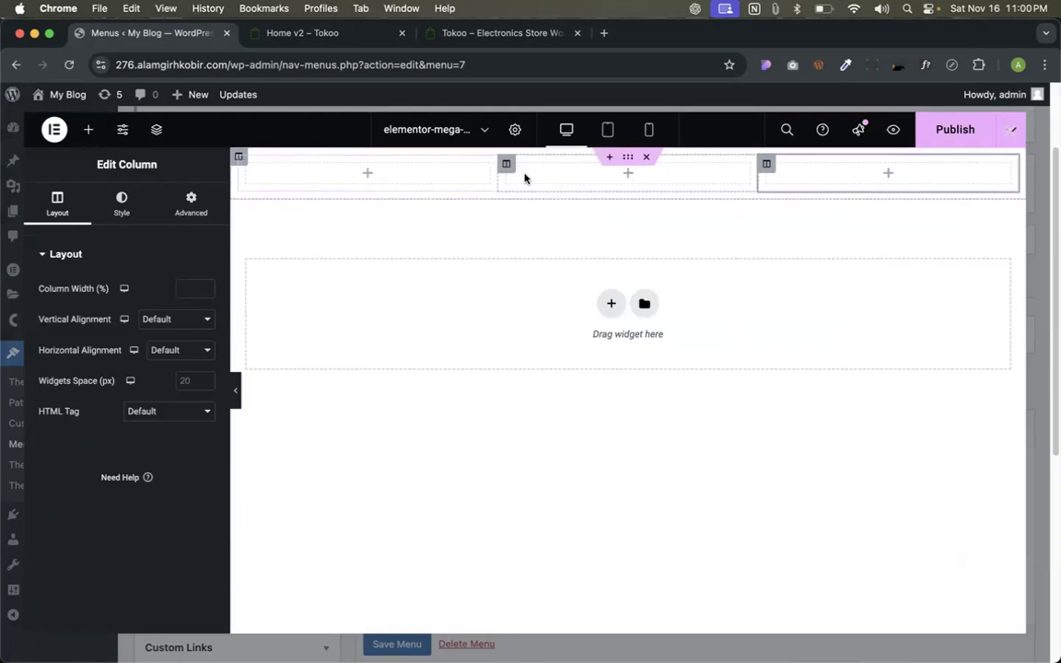
Add a Heading widget to the inner section's first column and title it "Cases & Covers", following Tokoo's Smartphones dropdown.
left_click(368, 177)
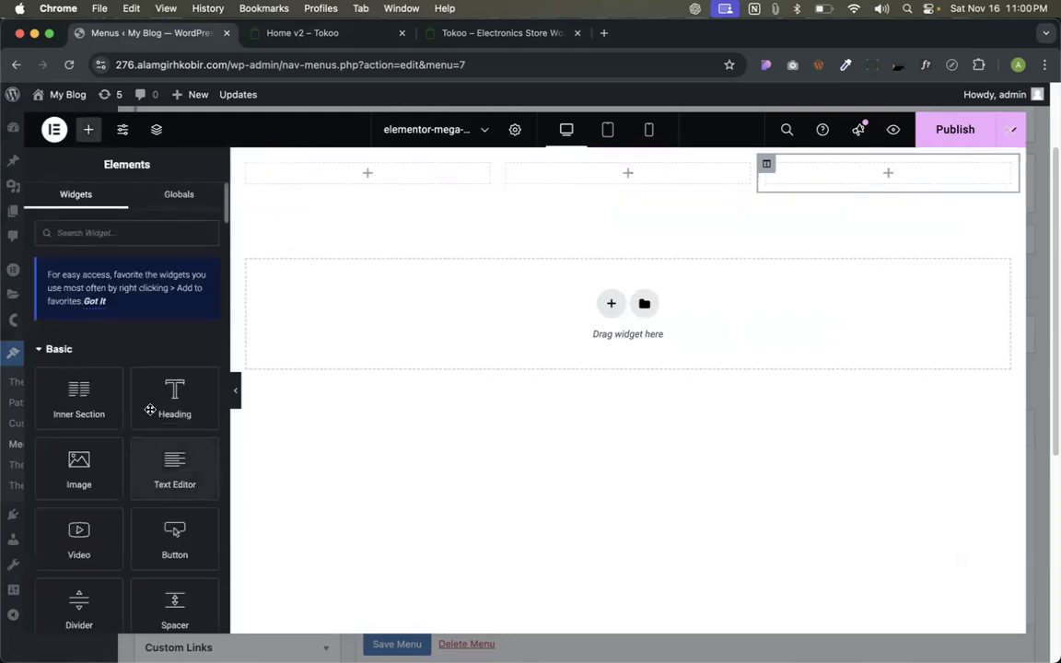
left_click(263, 32)
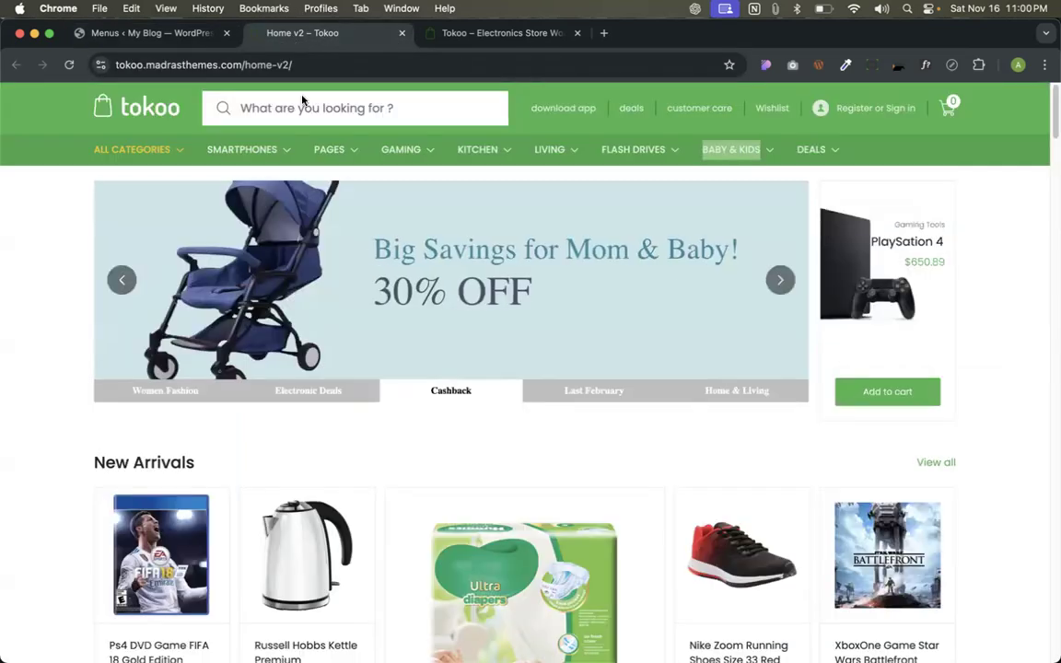
mouse_move(255, 154)
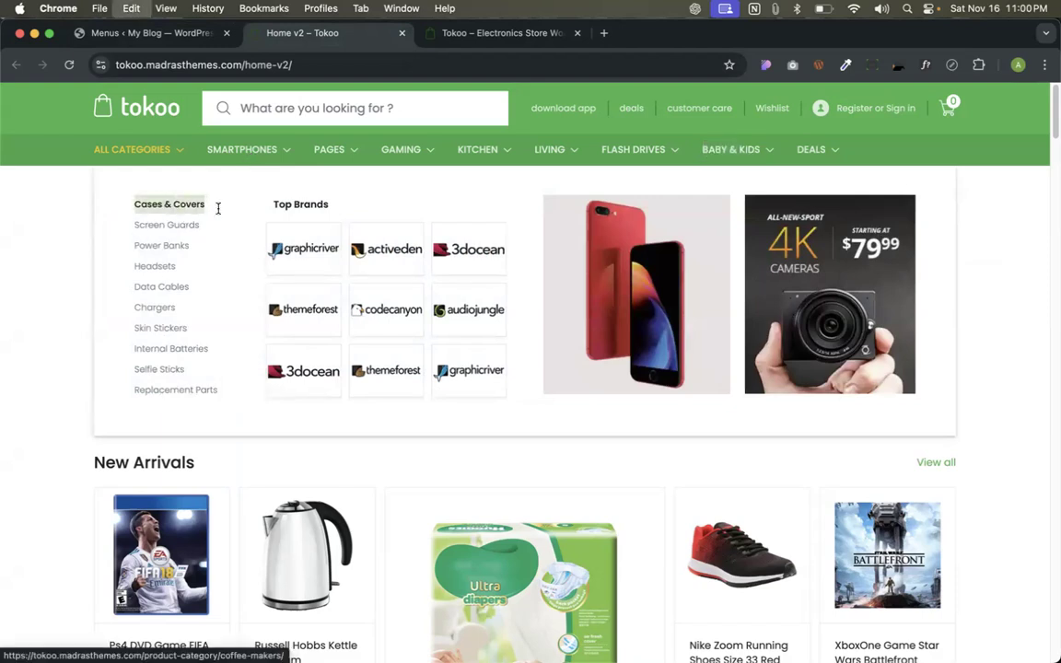
left_click(198, 33)
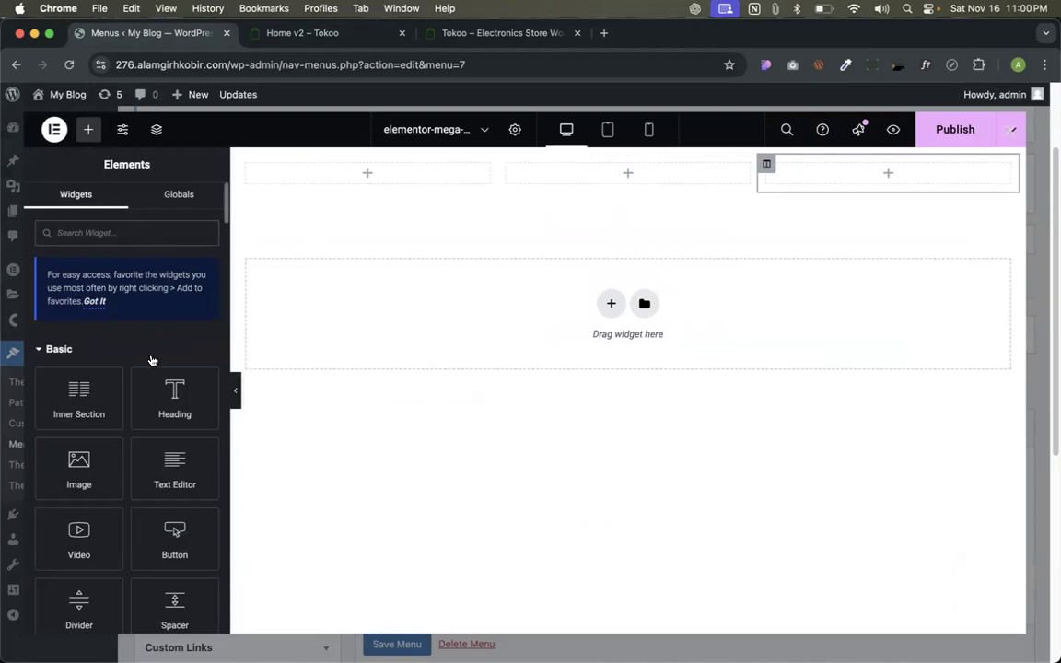
left_click_drag(172, 387, 350, 187)
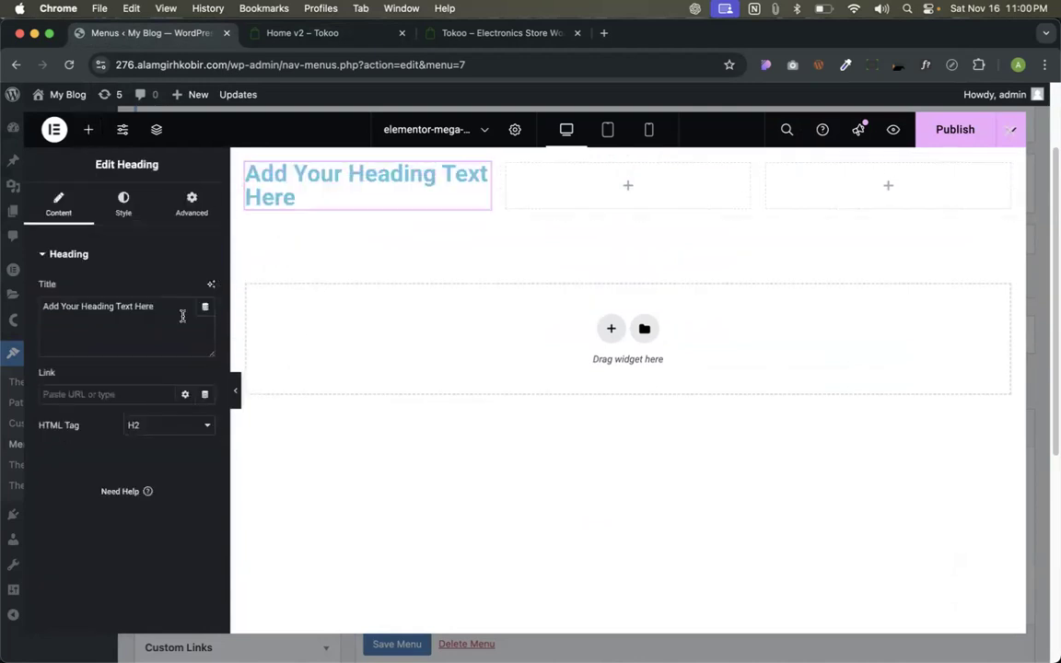
key("super+a")
type("Cases & Covers")
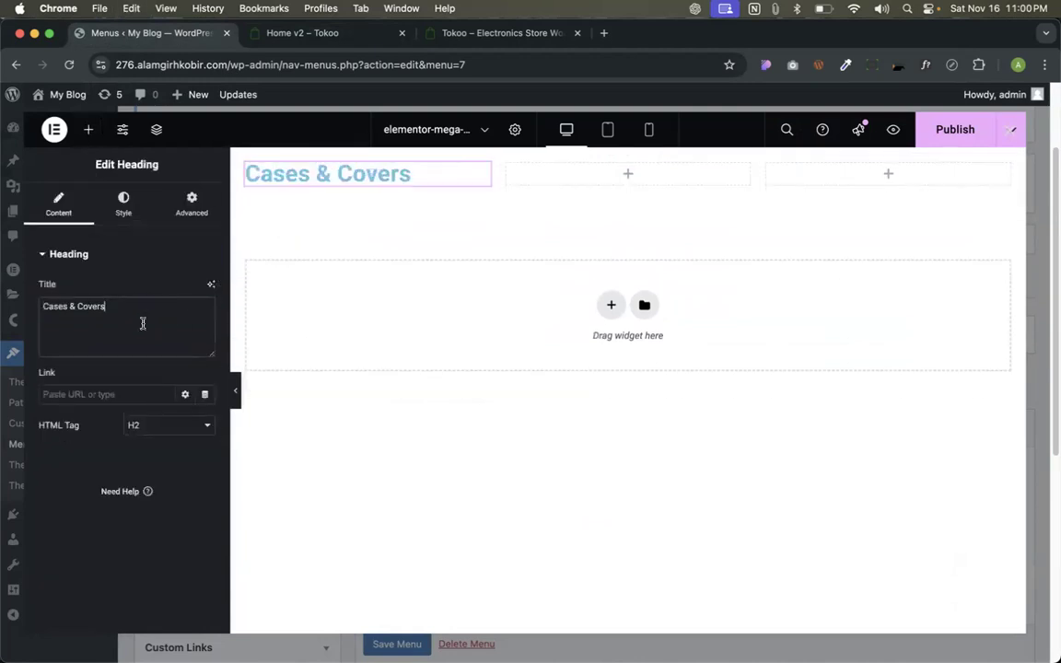
Style the "Cases & Covers" heading with a dark text color and a 16 px font size.
left_click(123, 203)
left_click(205, 320)
left_click(177, 430)
left_click_drag(177, 430, 138, 457)
left_click(67, 353)
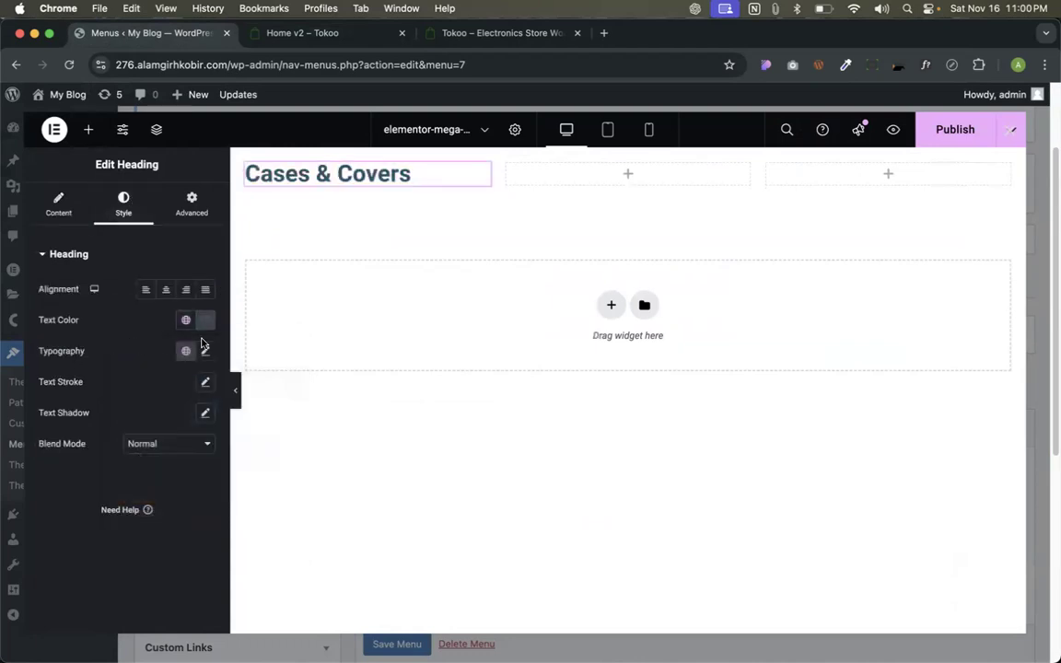
left_click(205, 353)
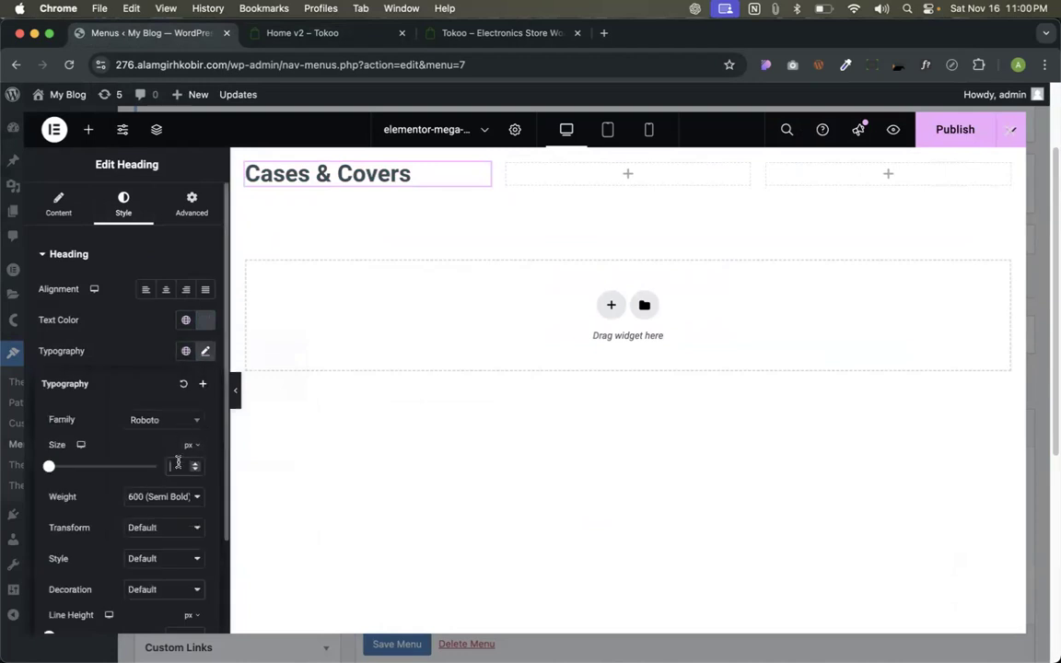
type("16")
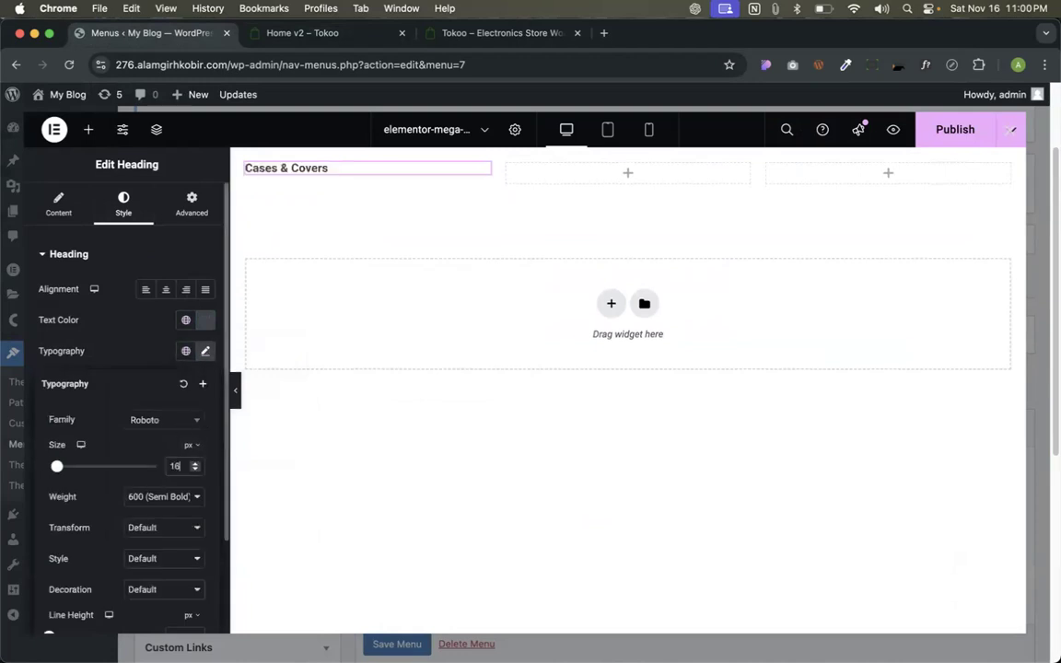
Add an Icon List widget beneath the "Cases & Covers" heading in the first column.
left_click(90, 129)
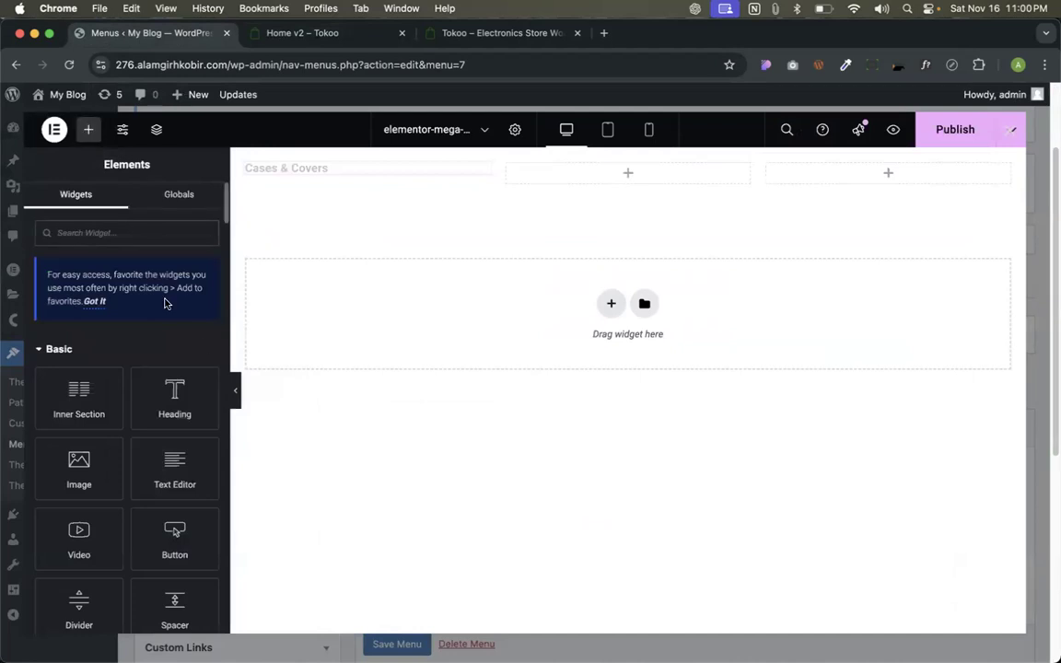
type("Icon")
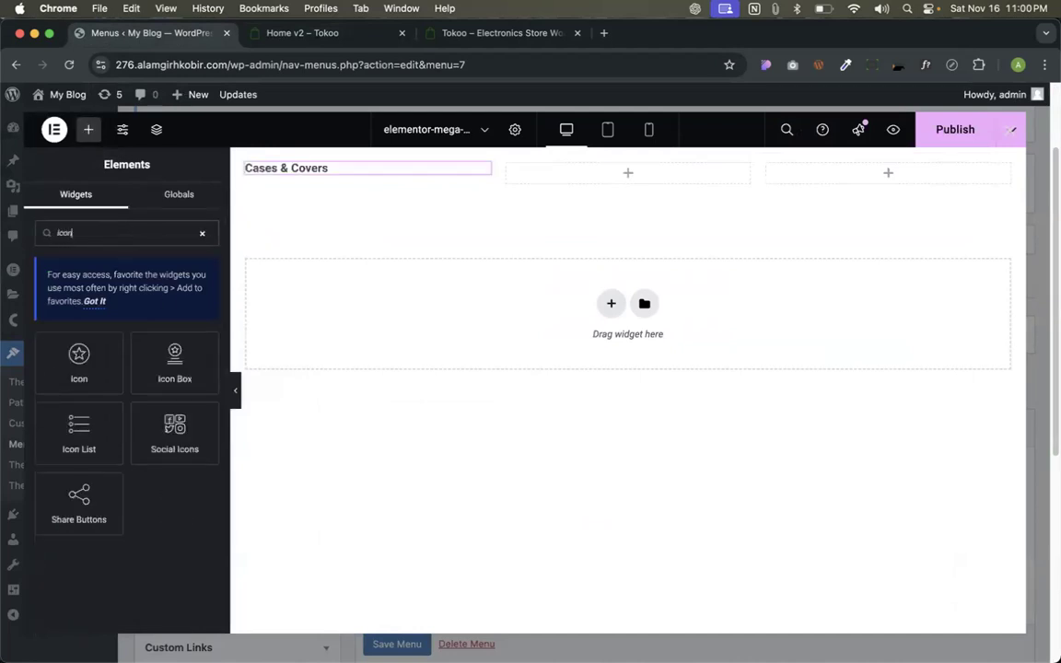
left_click_drag(78, 434, 304, 167)
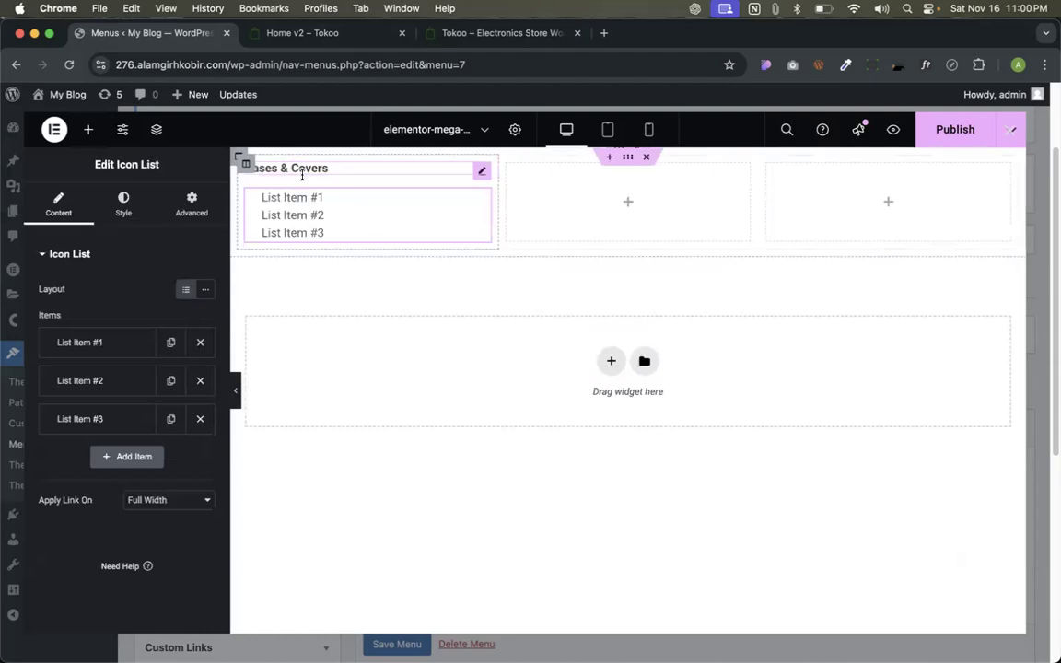
Remove the icon from the first list item and delete the other two items of the icon list.
left_click(118, 344)
left_click(192, 443)
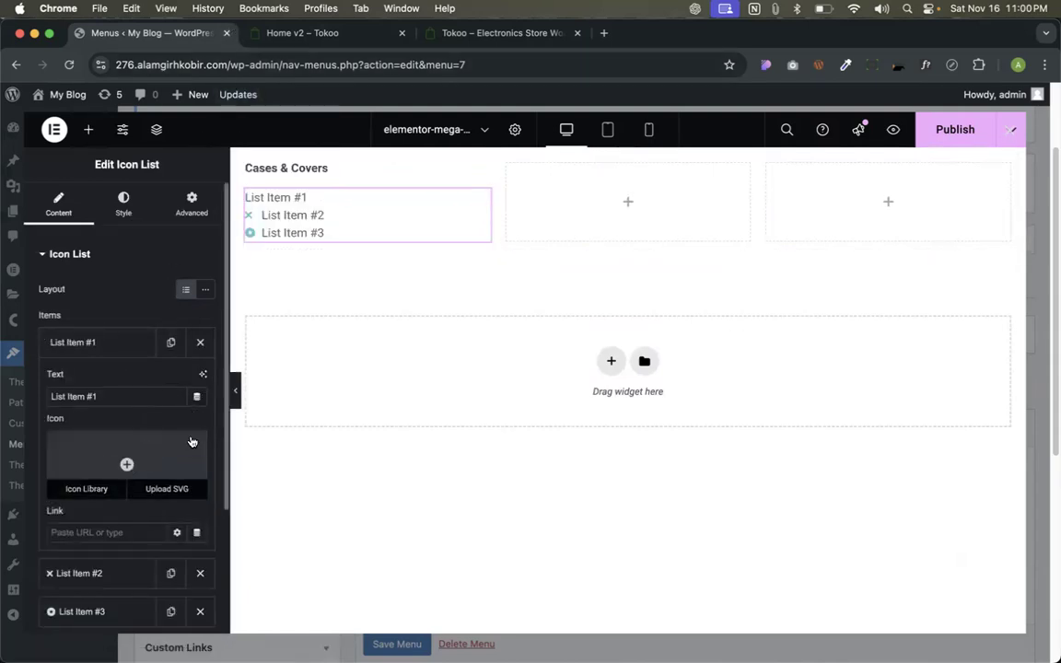
left_click(130, 343)
left_click(200, 379)
left_click(200, 379)
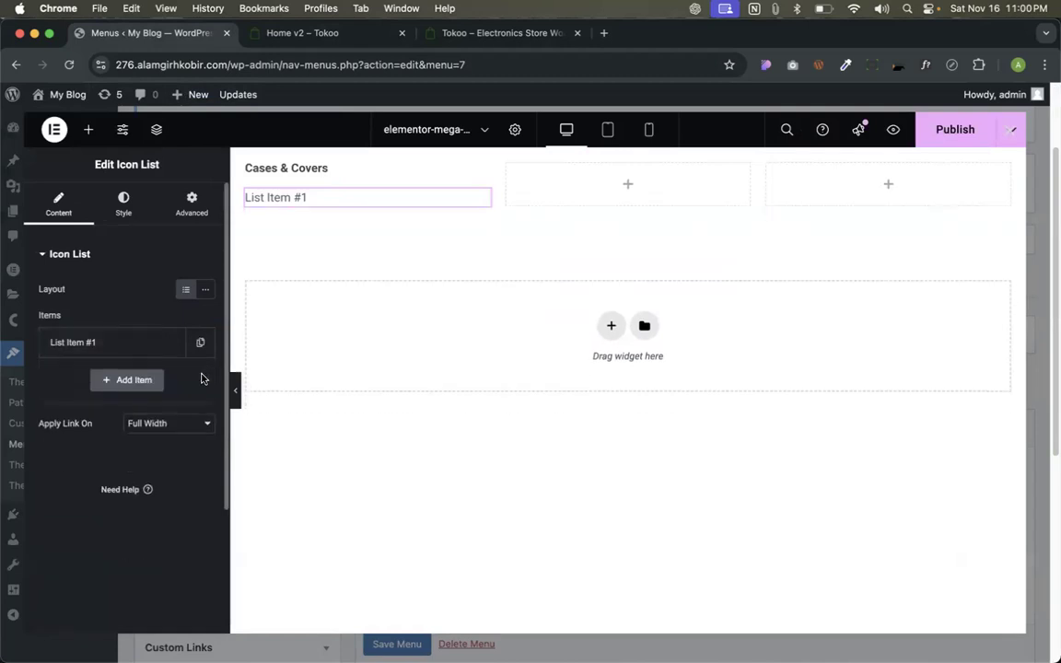
Duplicate the remaining icon-free list item until the icon list holds eight items.
left_click(200, 348)
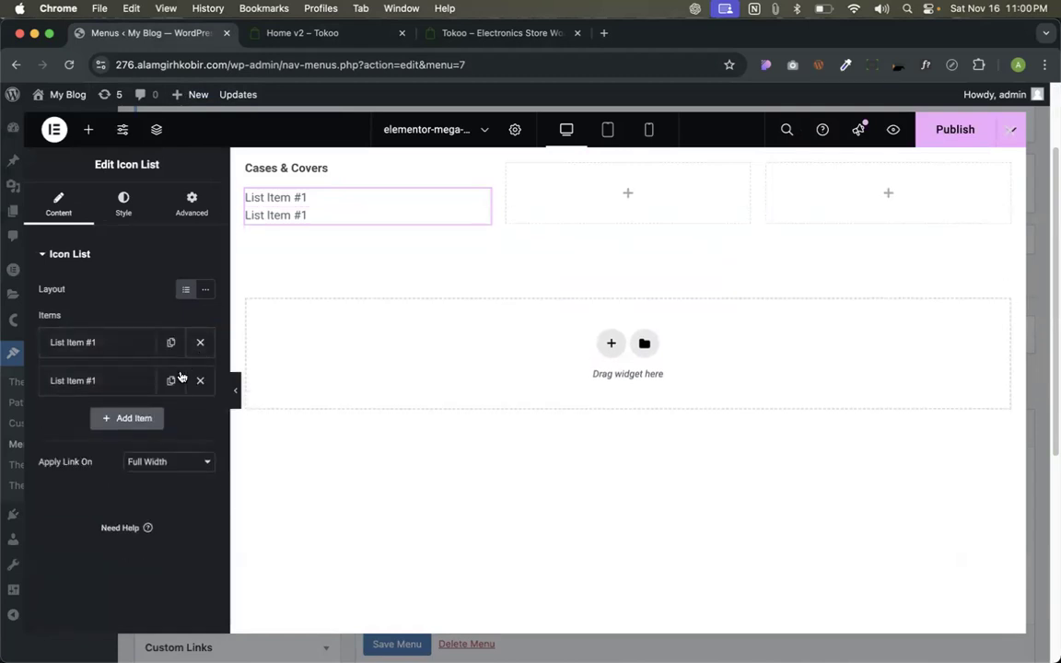
left_click(170, 380)
left_click(170, 419)
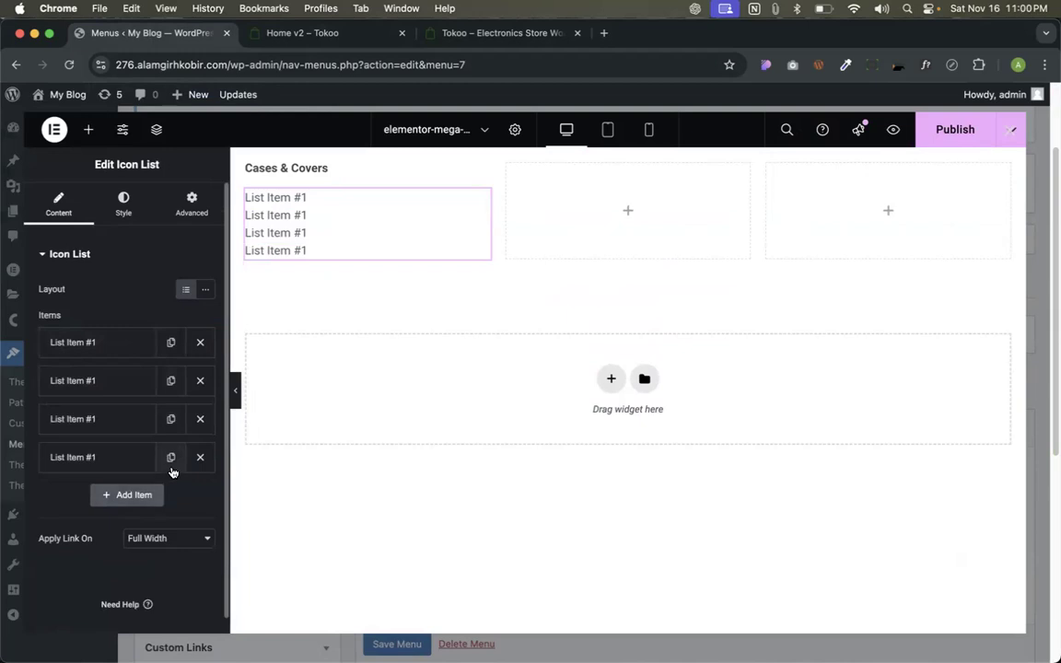
left_click(171, 458)
left_click(170, 496)
left_click(170, 533)
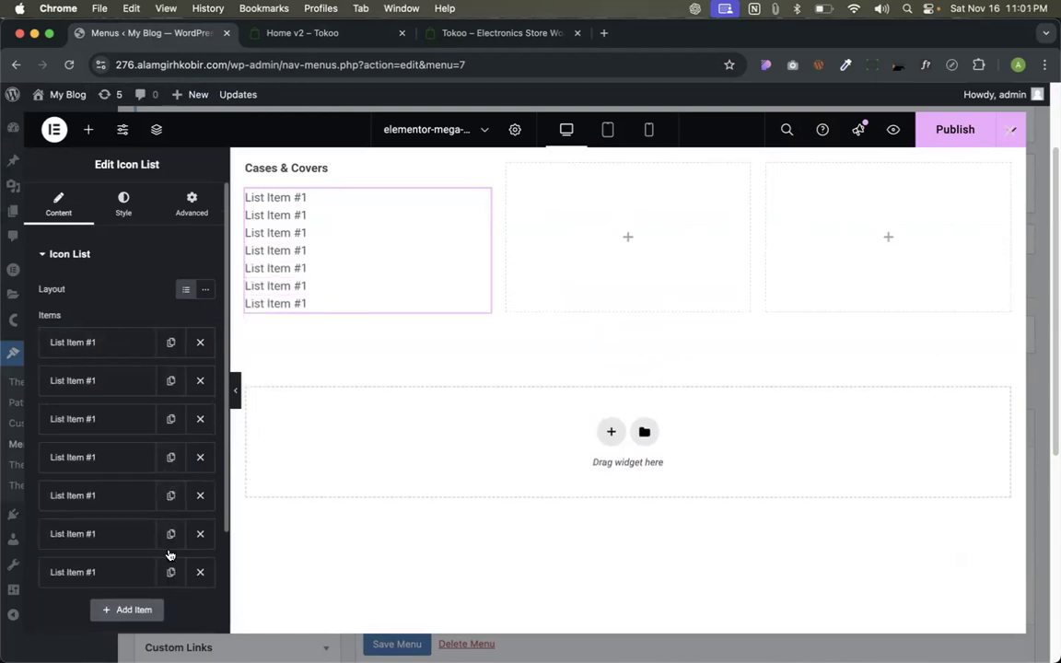
left_click(170, 572)
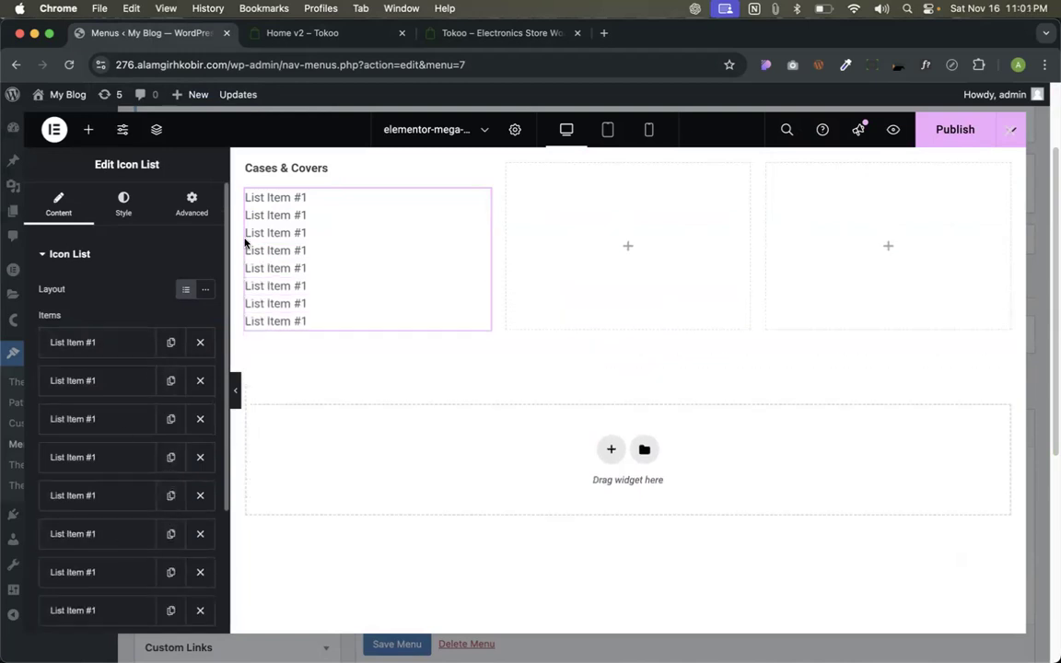
Rename the first list item "Screen Guards", copying the label from Tokoo's Smartphones dropdown, and set its link to #.
left_click(317, 34)
mouse_move(242, 150)
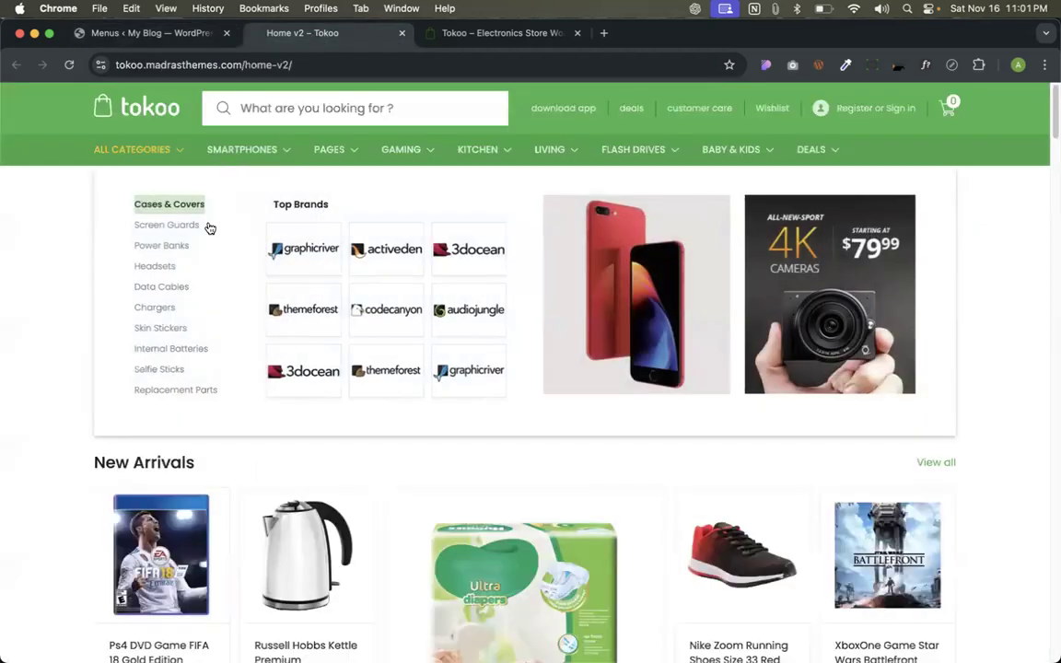
right_click(178, 225)
left_click(200, 347)
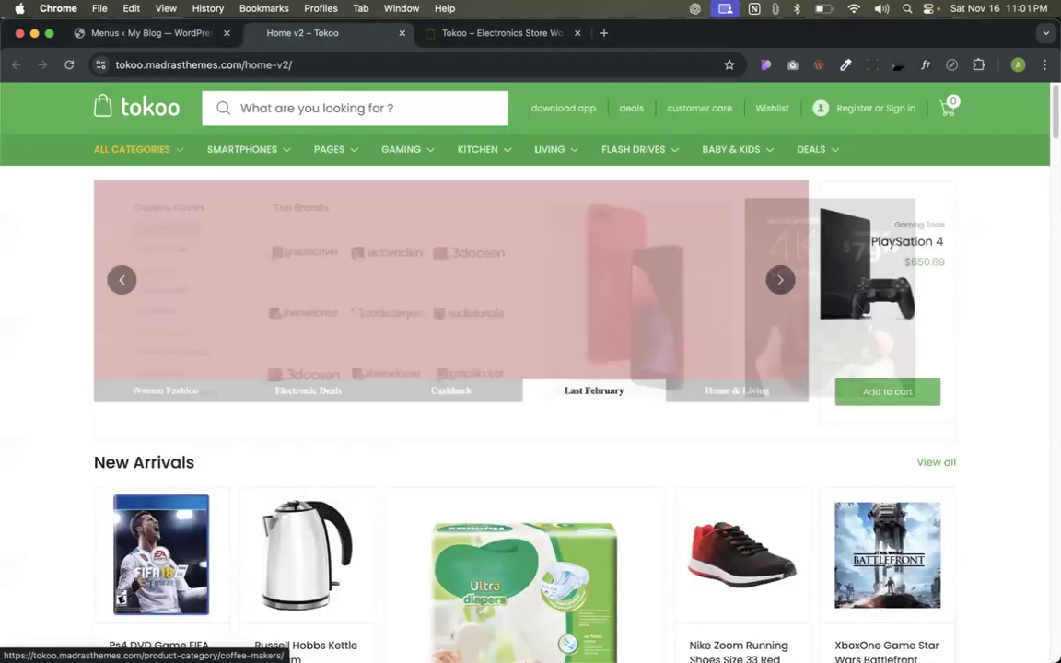
left_click(150, 35)
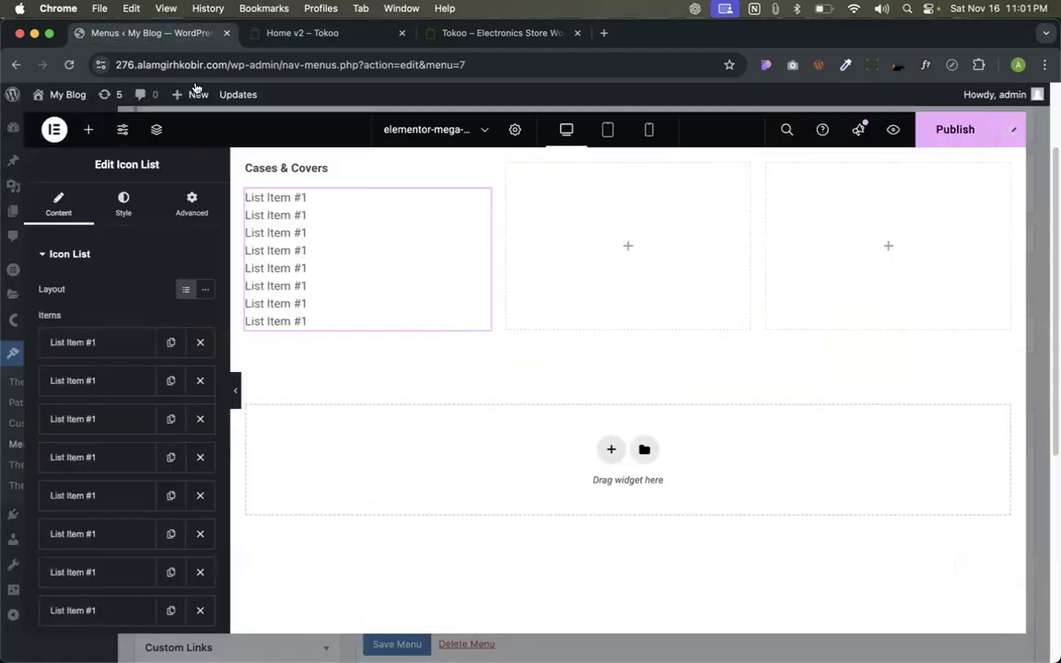
left_click(101, 347)
left_click(129, 396)
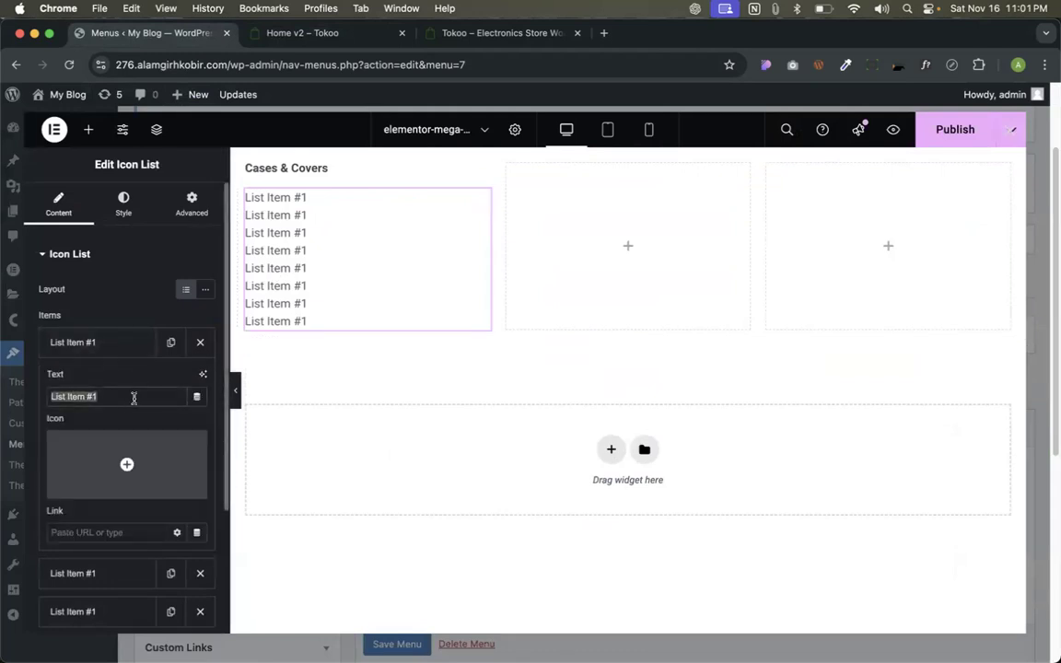
key("super+v")
left_click(101, 531)
type("#")
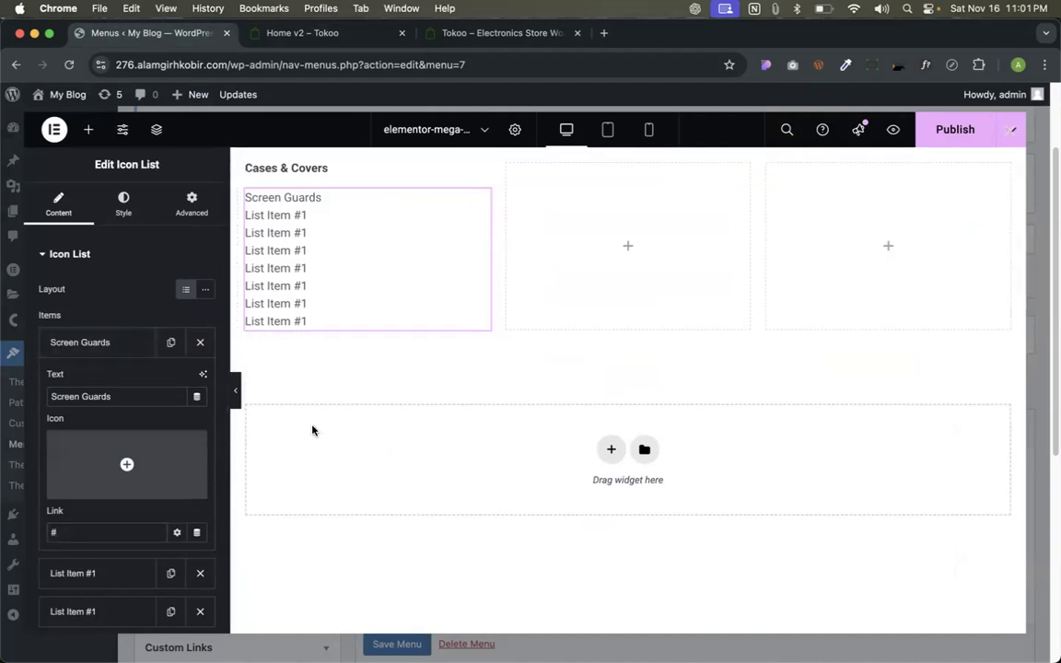
left_click(108, 344)
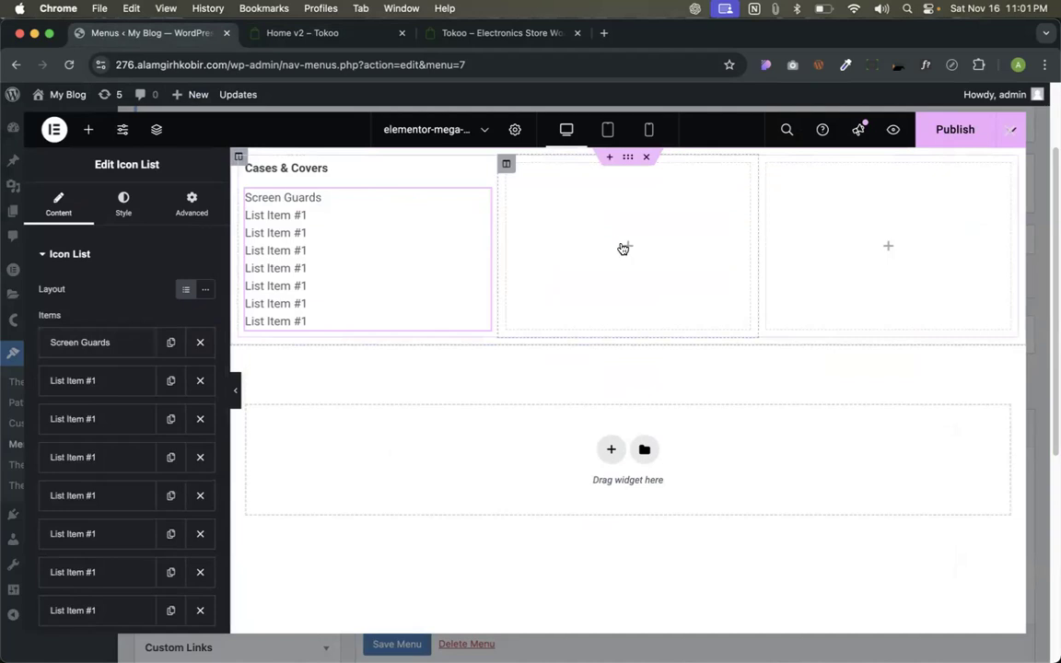
Set the inner section's first column to 20% width and its second column to 40% width.
left_click(245, 166)
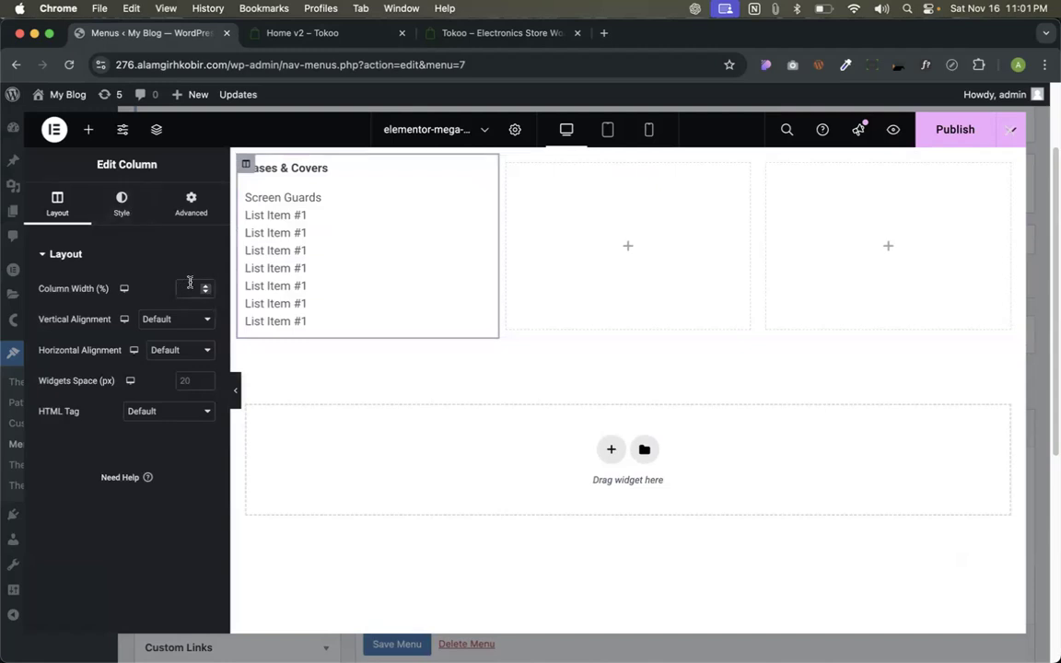
type("20")
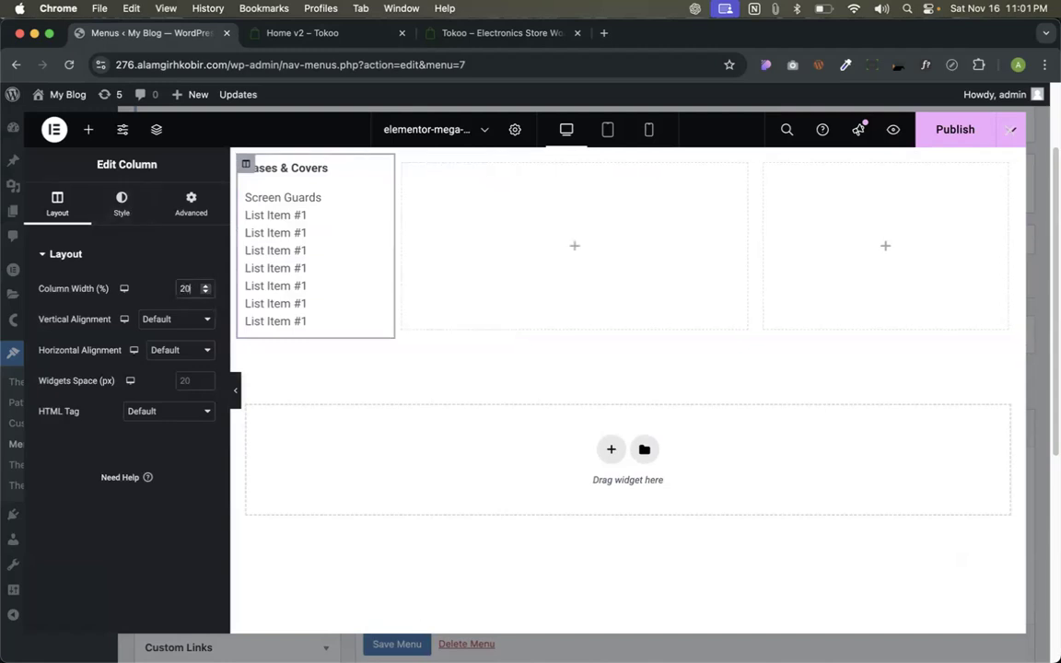
left_click(403, 164)
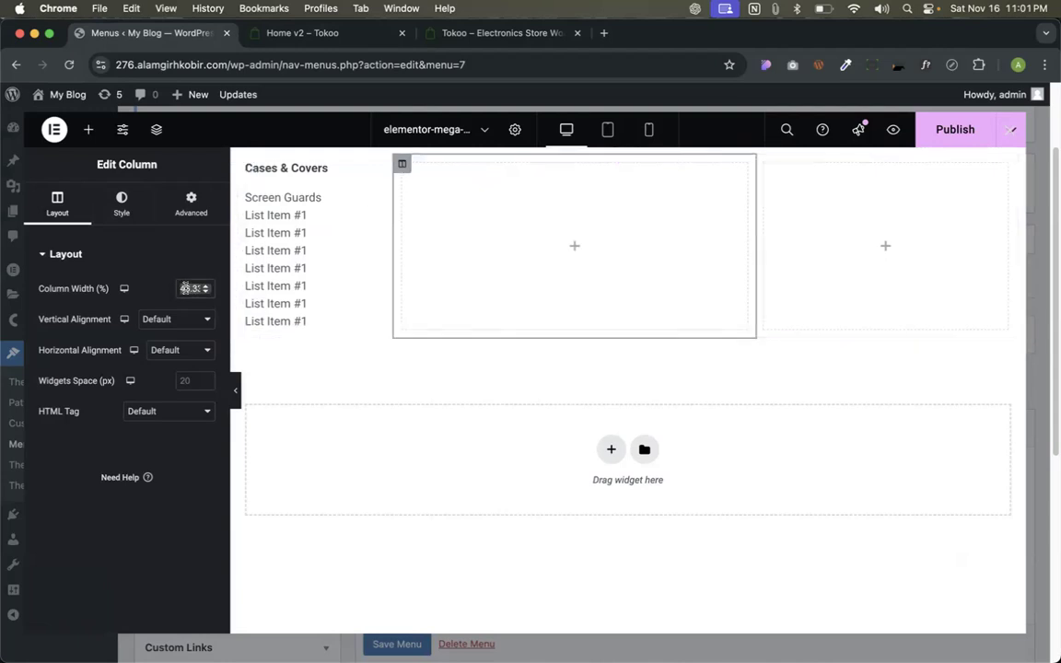
type("40")
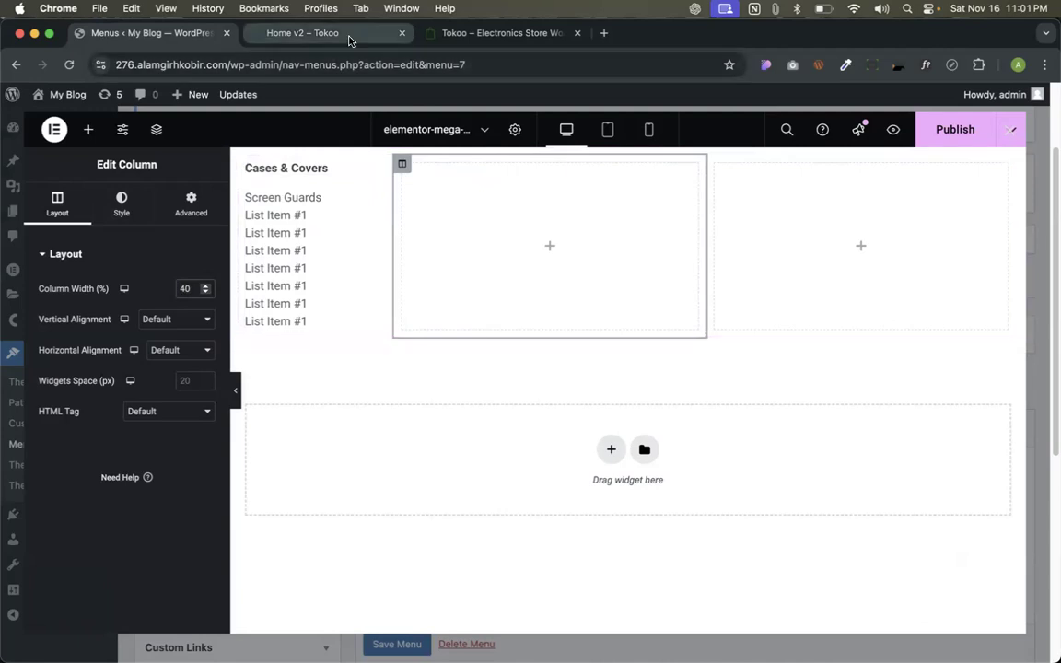
Place an Image widget in the third column and duplicate it for a second image.
left_click(89, 129)
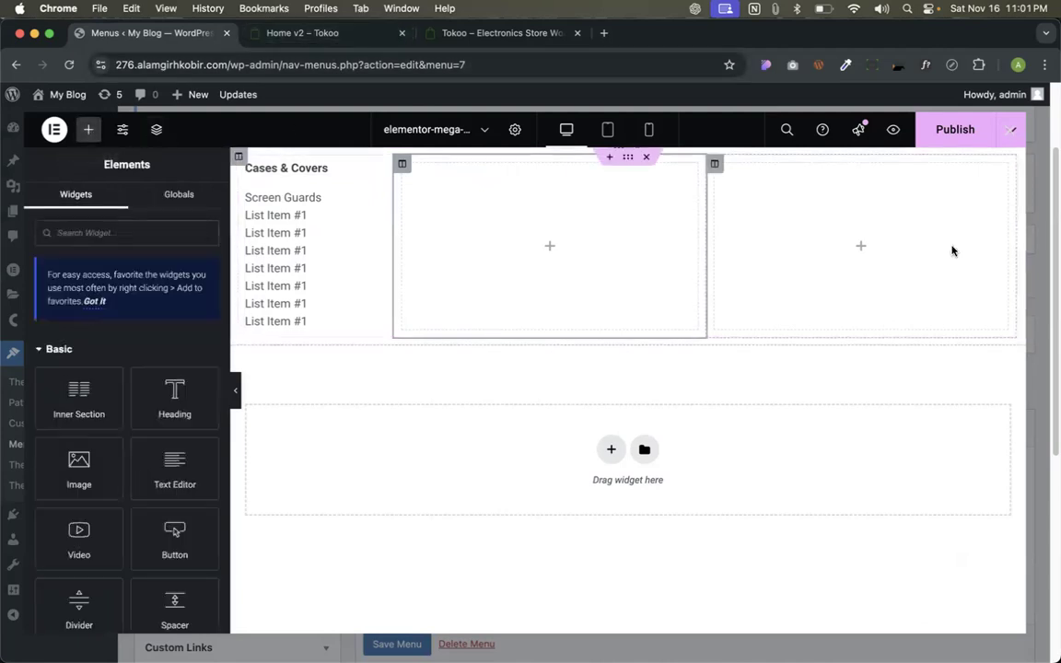
left_click_drag(79, 470, 785, 275)
key("super+d")
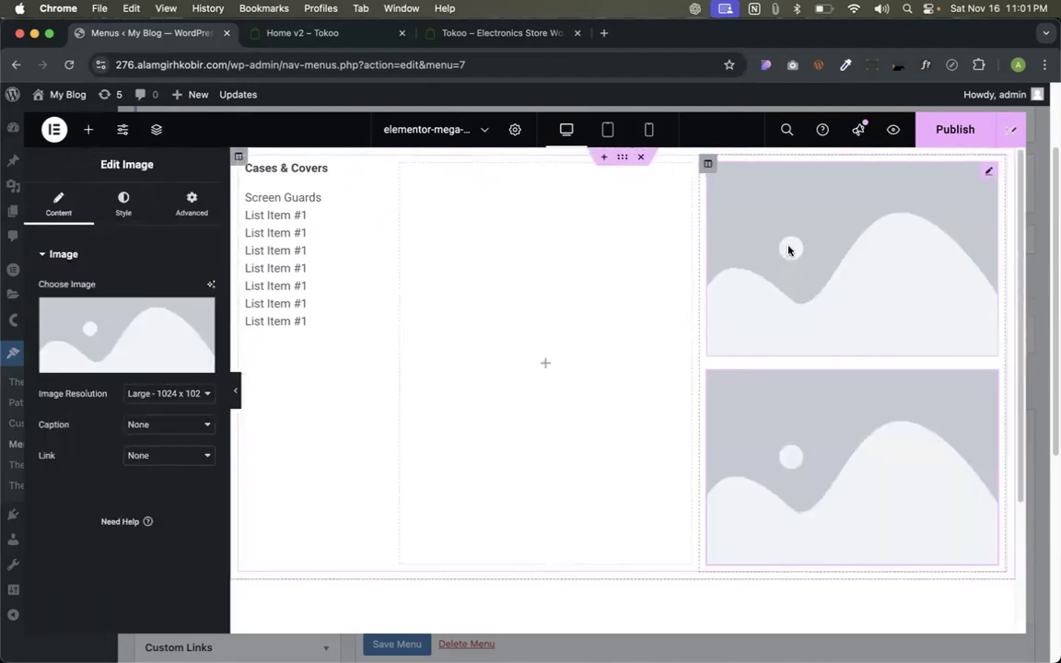
Give the upper image in the third column a custom width of 50%.
left_click(780, 302)
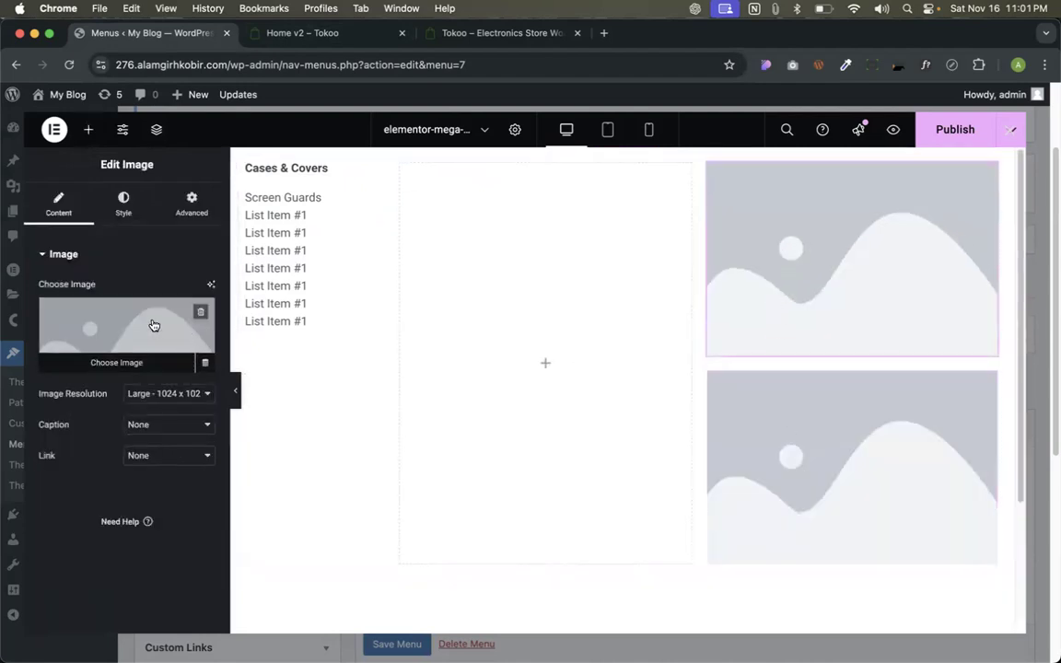
left_click(183, 213)
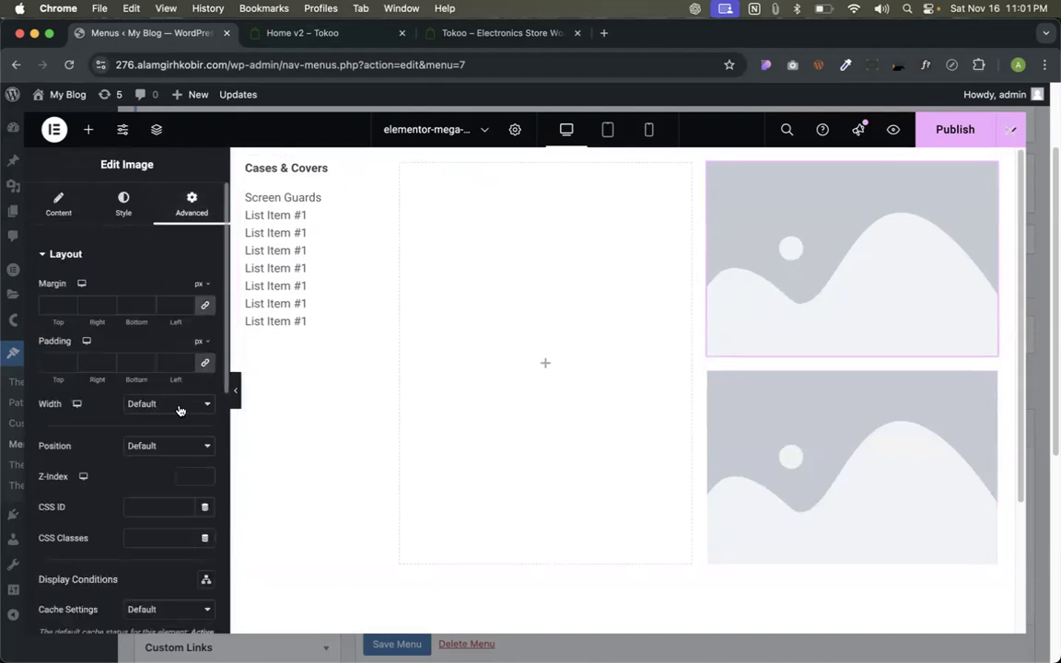
left_click(182, 406)
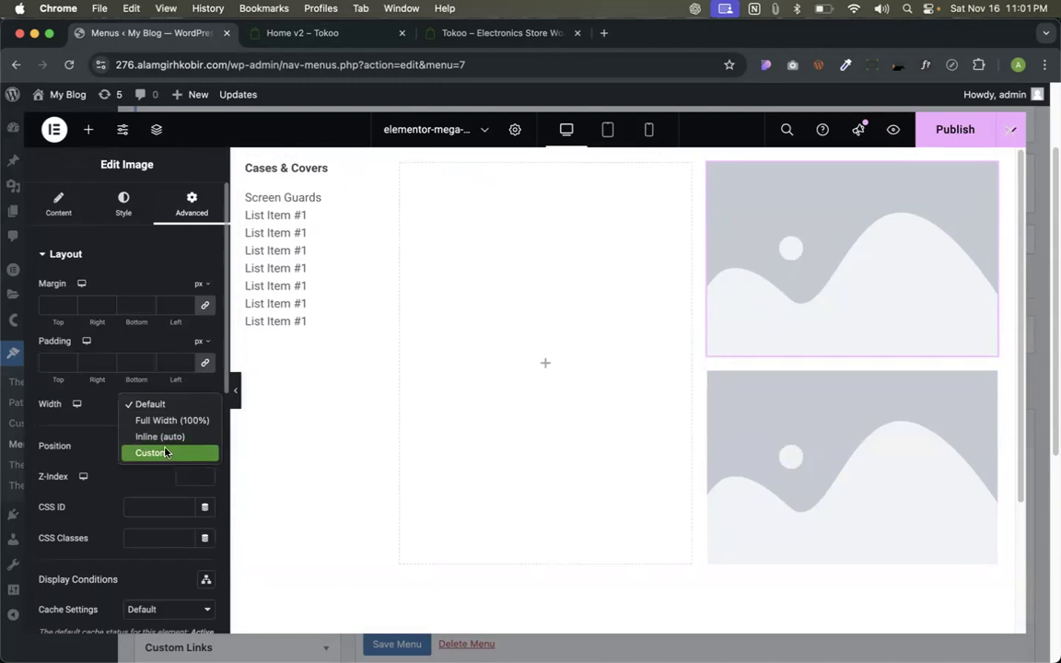
left_click(166, 452)
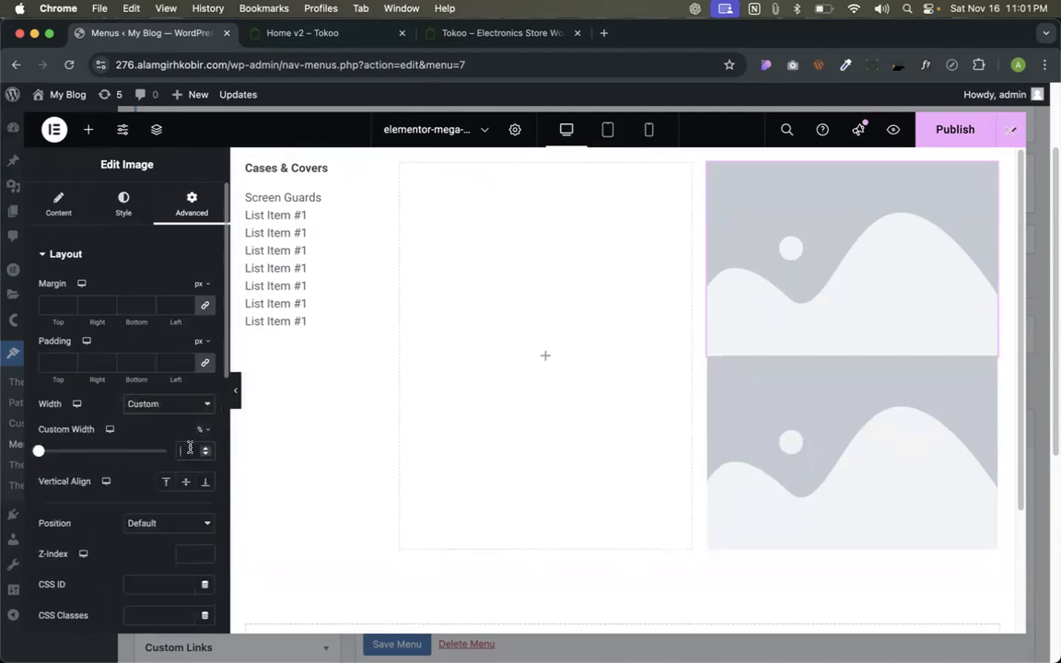
left_click(189, 447)
type("50")
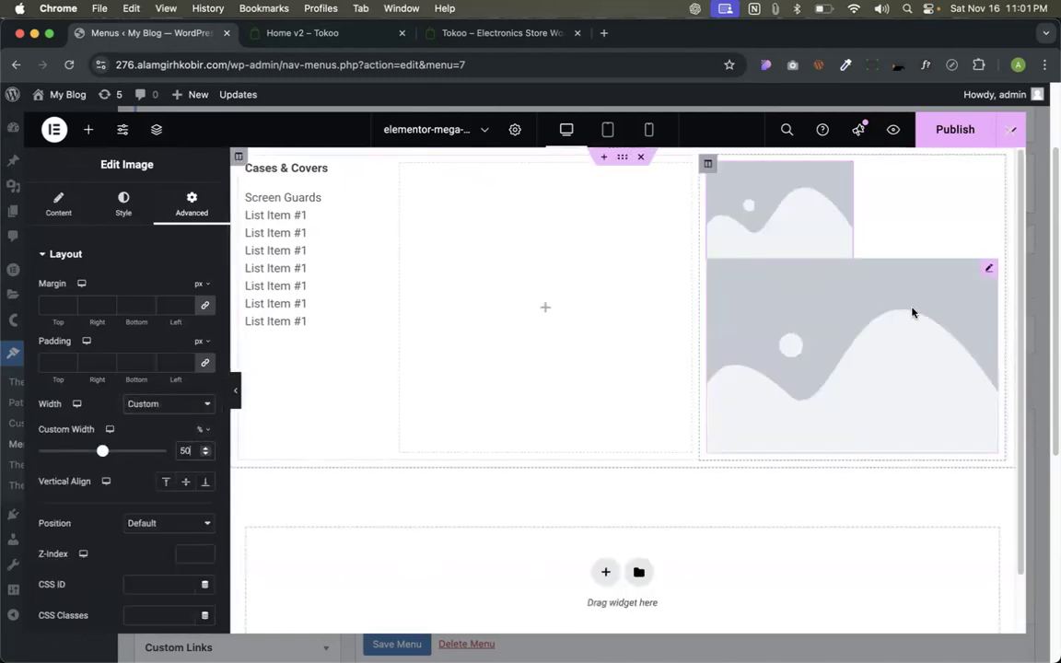
Give the lower image in the third column the same 50% width as the upper one so they sit side by side.
right_click(811, 204)
left_click(846, 279)
right_click(843, 287)
left_click(881, 414)
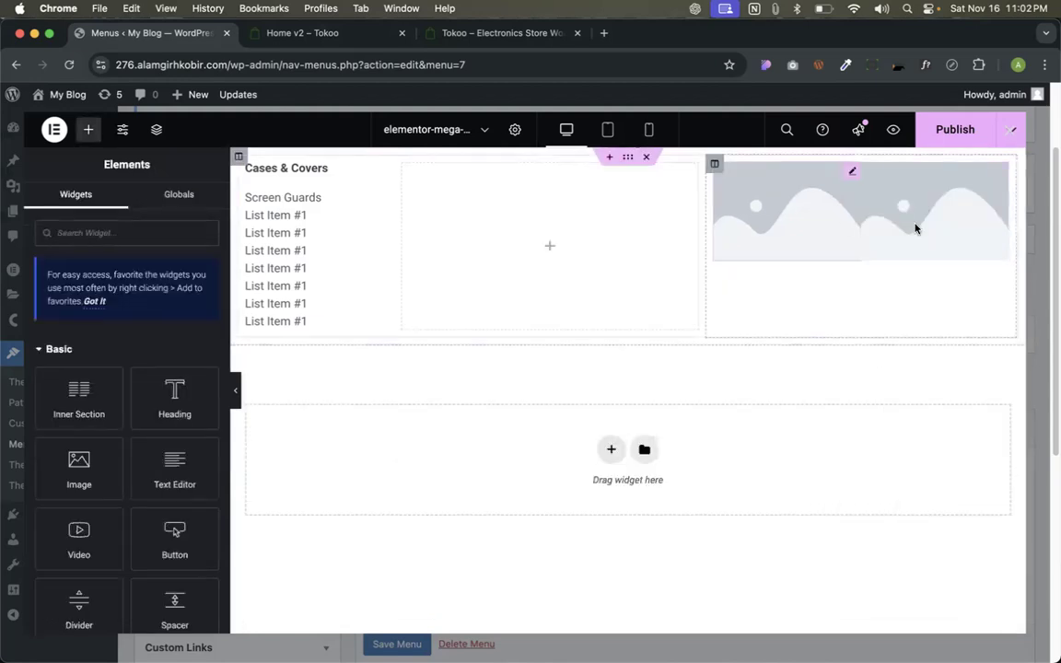
Open the first image's media picker and download the red phone and 4K camera images from Tokoo's Smartphones dropdown.
left_click(796, 196)
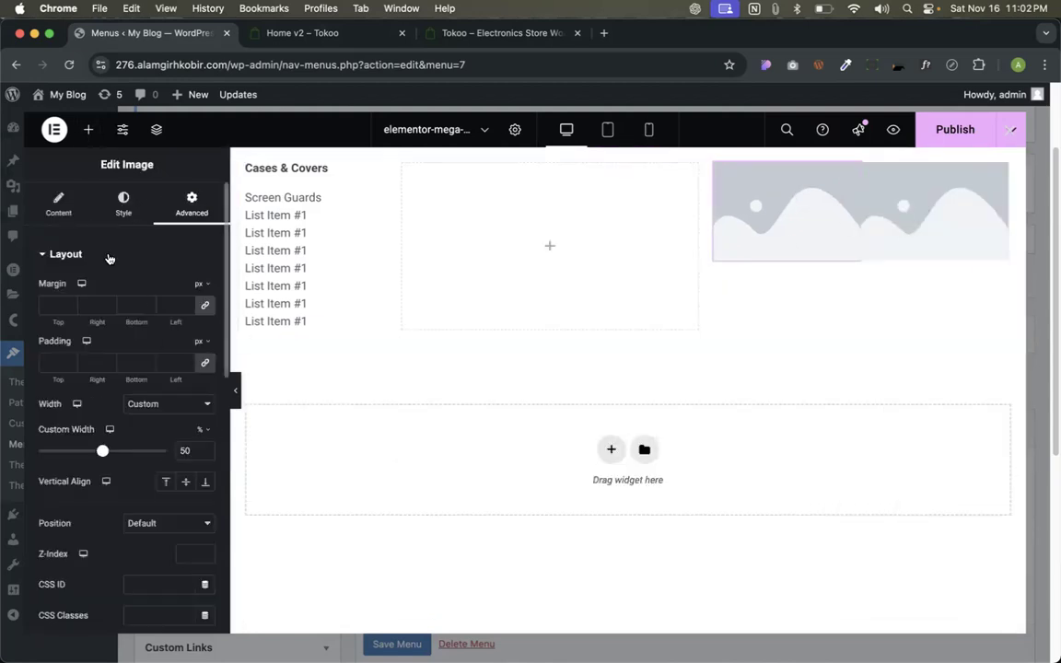
left_click(63, 195)
left_click(108, 333)
left_click(305, 33)
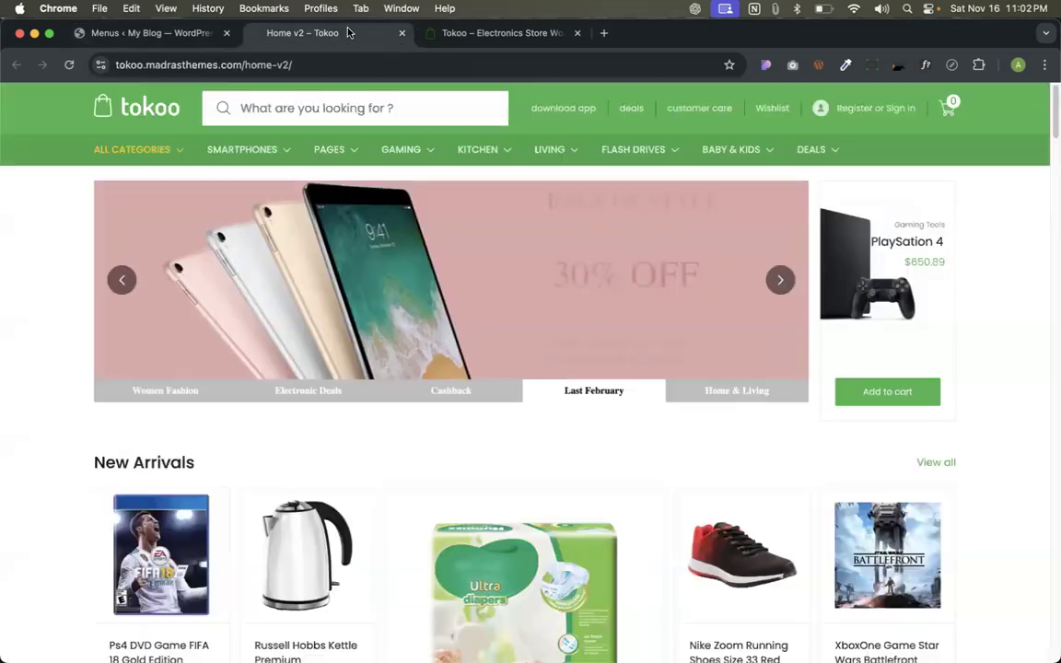
mouse_move(265, 182)
mouse_move(272, 152)
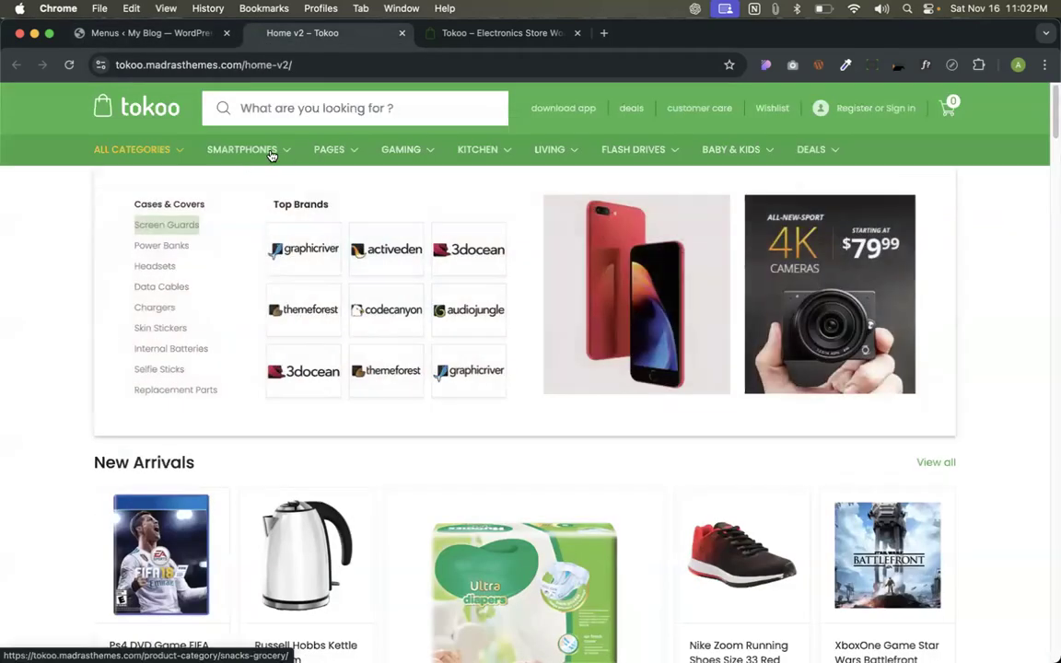
right_click(617, 256)
left_click(673, 426)
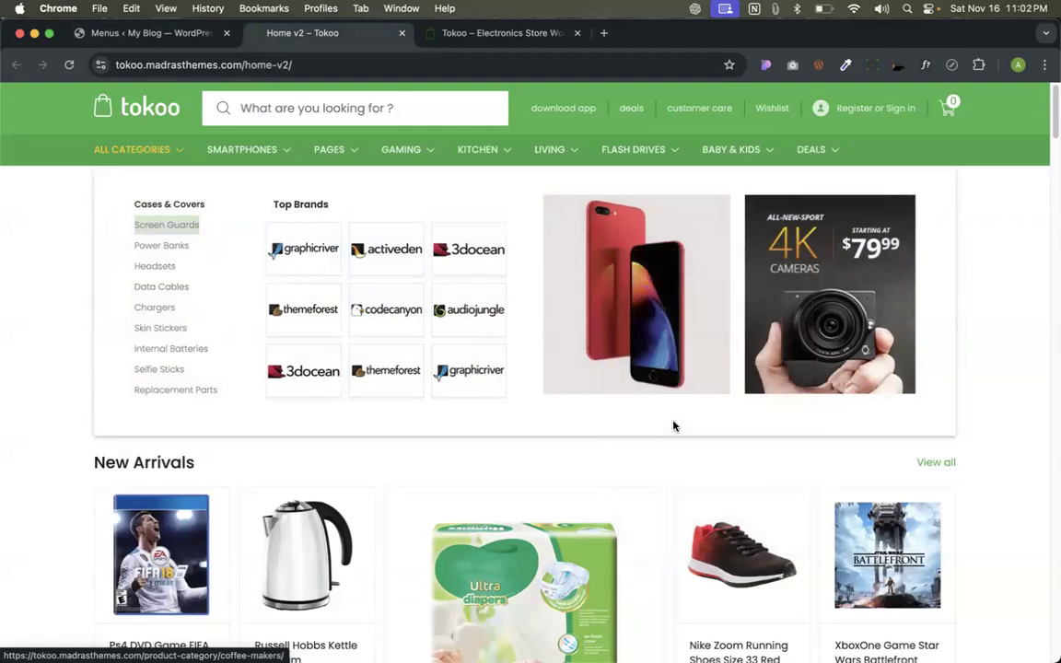
key("Return")
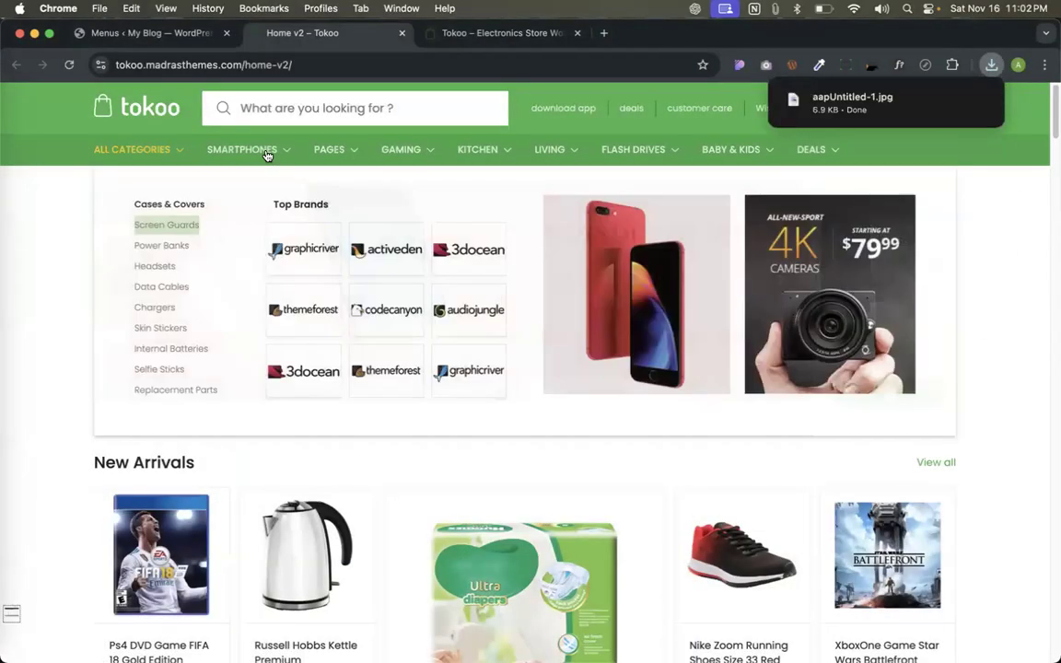
right_click(911, 262)
left_click(779, 425)
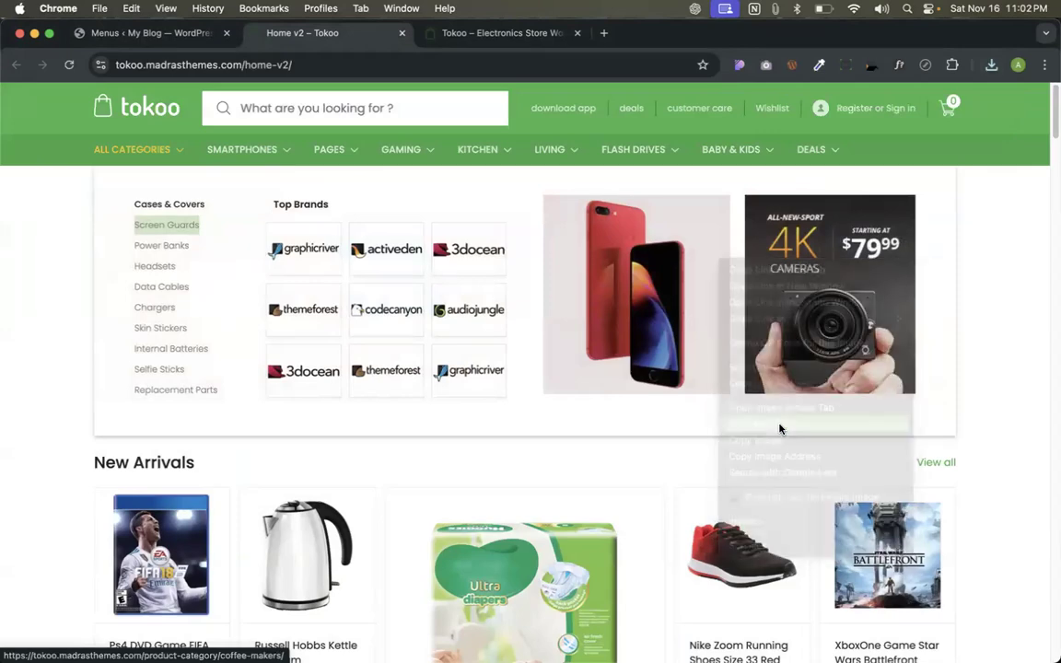
key("Return")
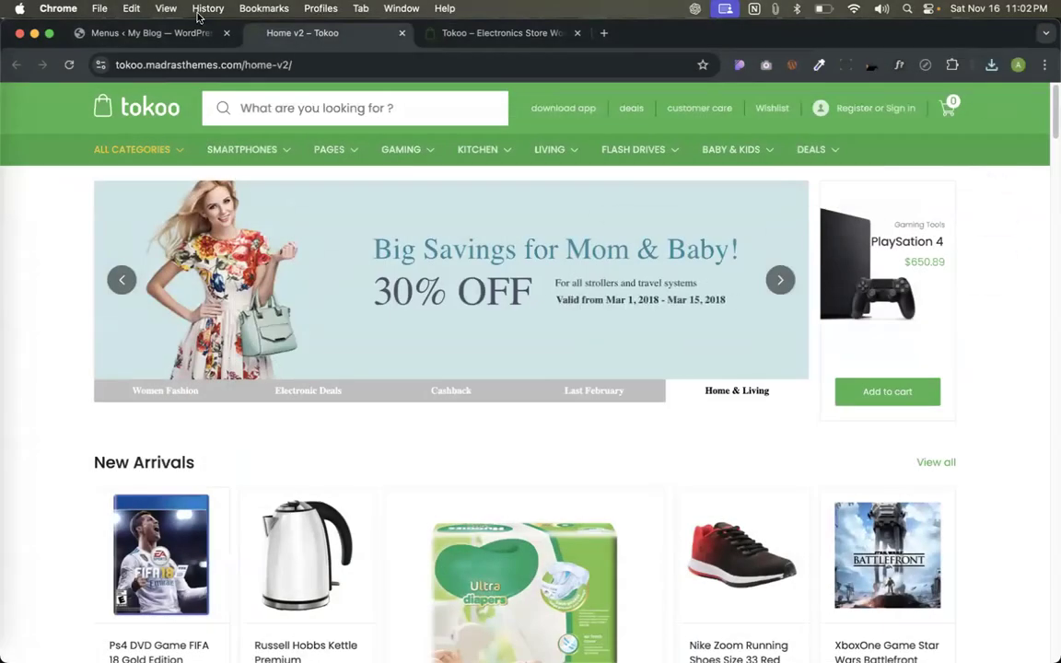
Upload aapUntitled-1.jpg and camshop-sidebar-ad-banner.jpg to the media library and insert the red phone picture in the first image widget.
left_click(196, 33)
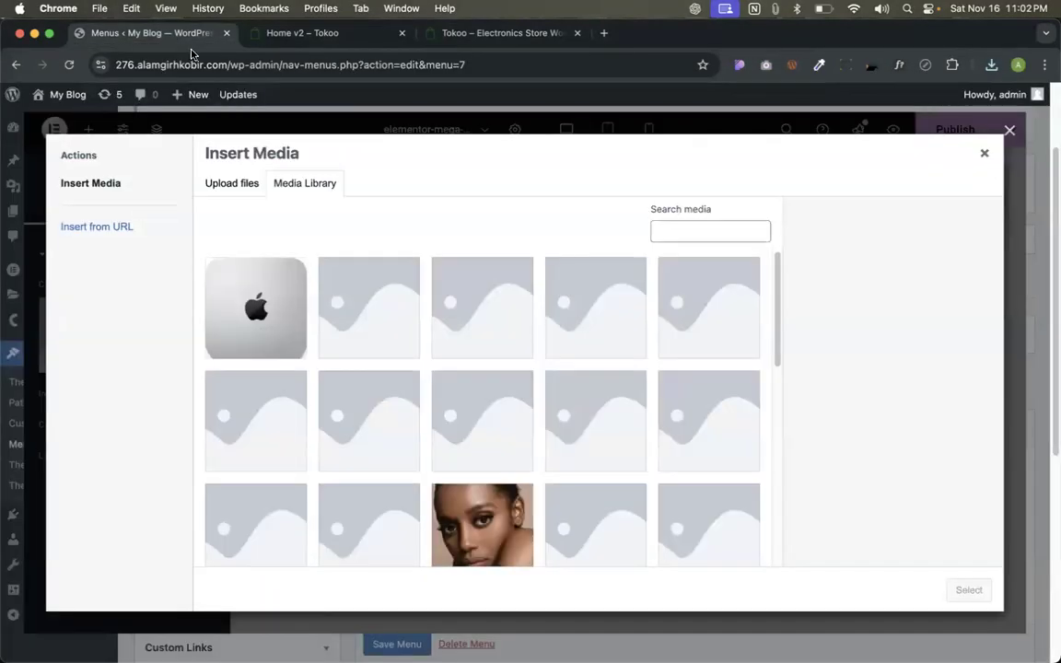
left_click(991, 65)
left_click_drag(930, 175, 736, 322)
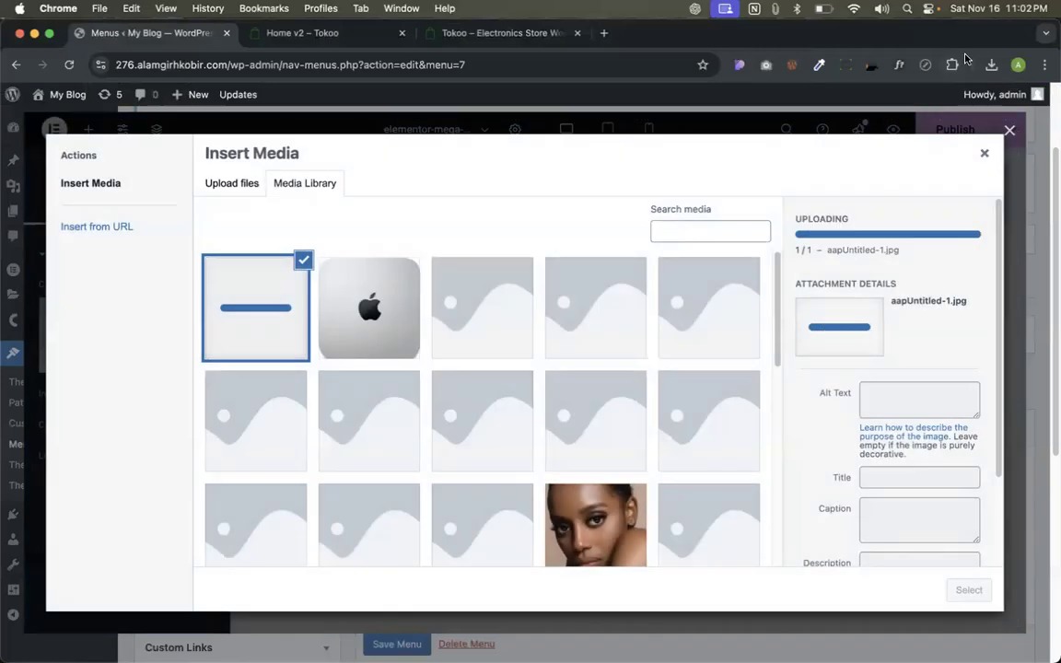
left_click(991, 65)
left_click_drag(859, 138, 727, 348)
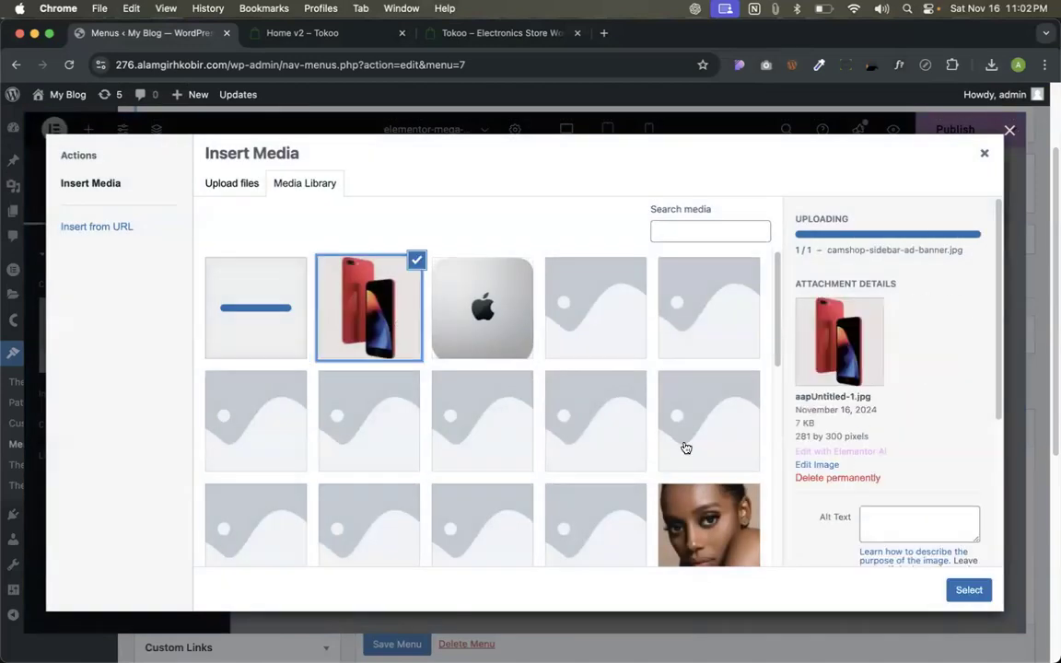
left_click(972, 590)
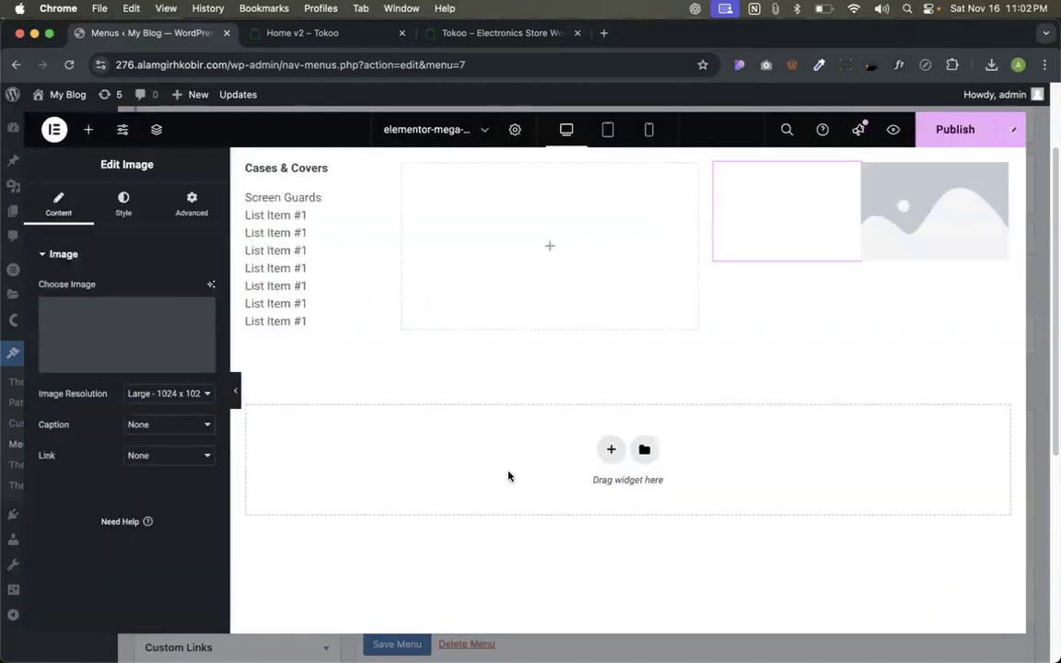
Insert the 4K camera banner from the media library in the third column's second image widget.
left_click(901, 199)
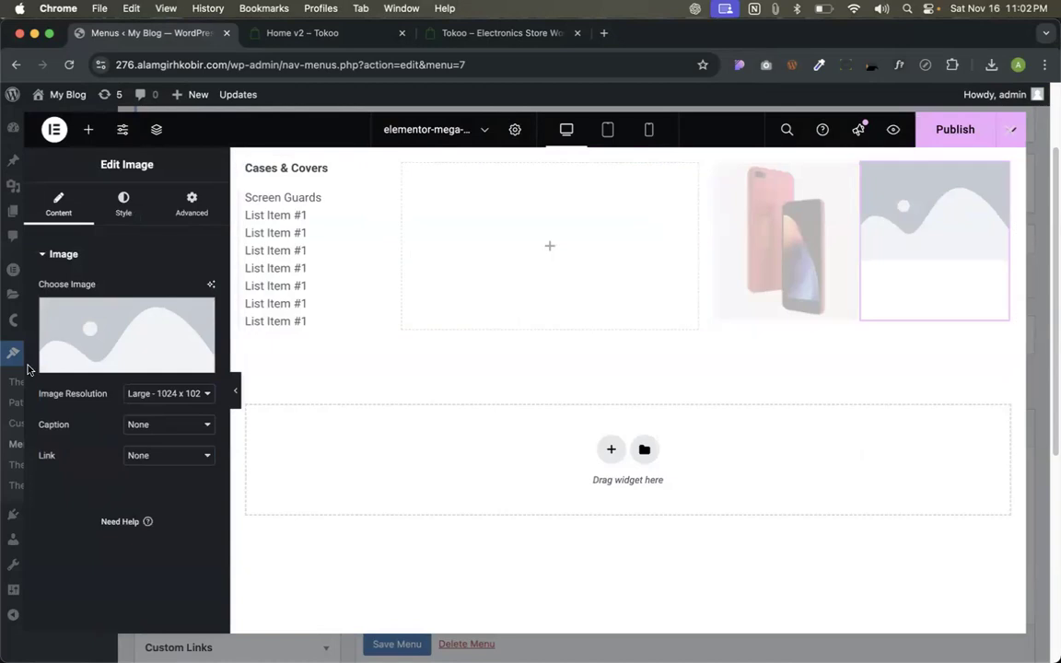
left_click(78, 352)
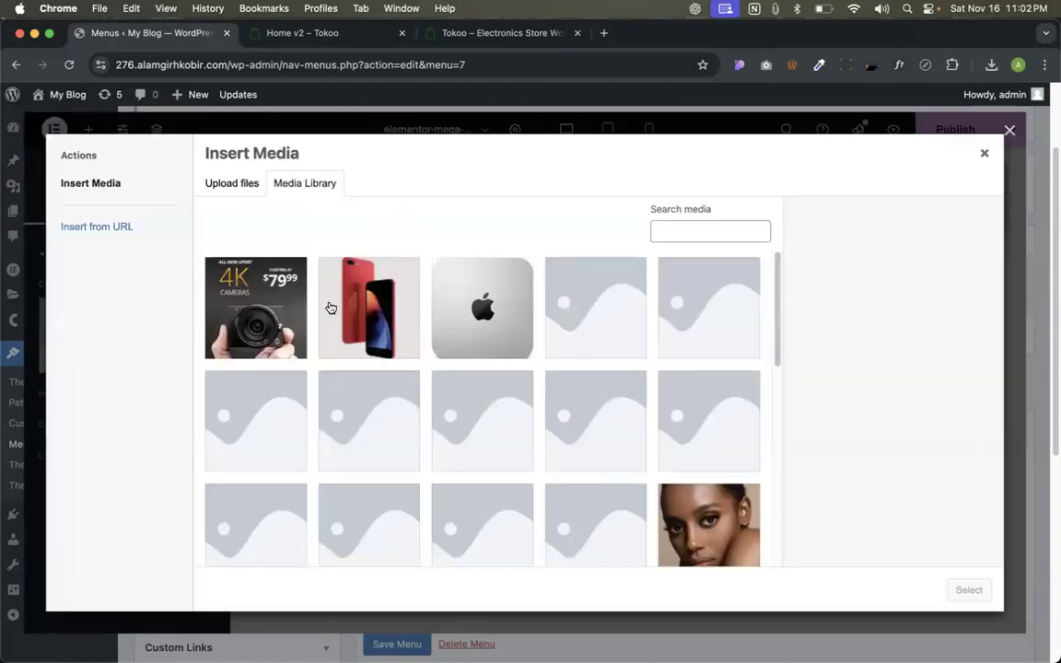
left_click(226, 311)
left_click(968, 589)
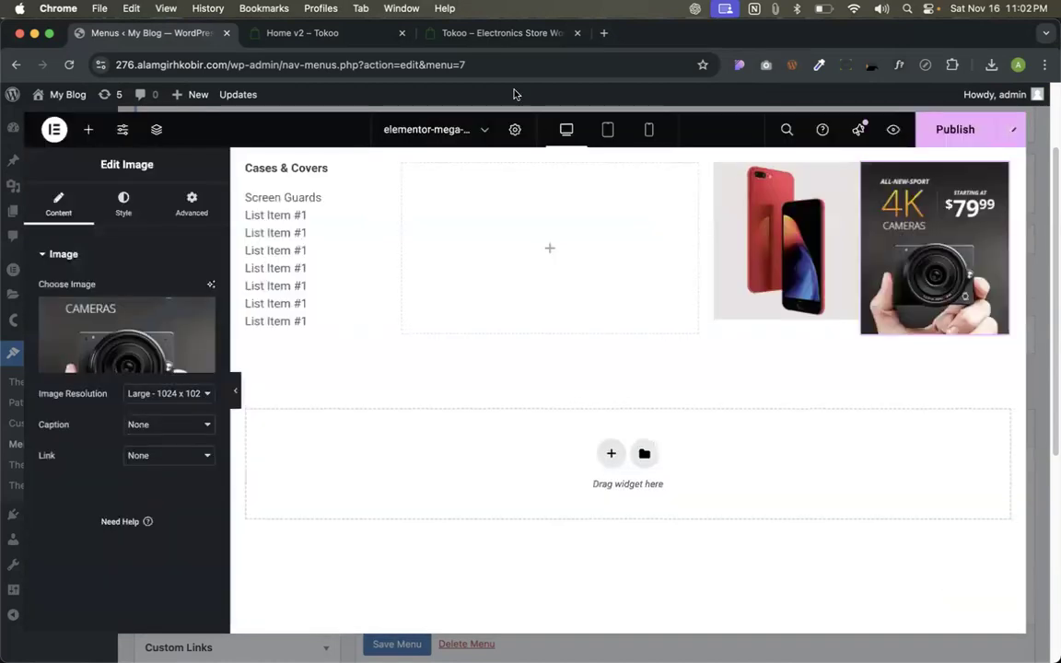
Set the inner section's second column to 30% width and its third column to 50% width.
left_click(403, 164)
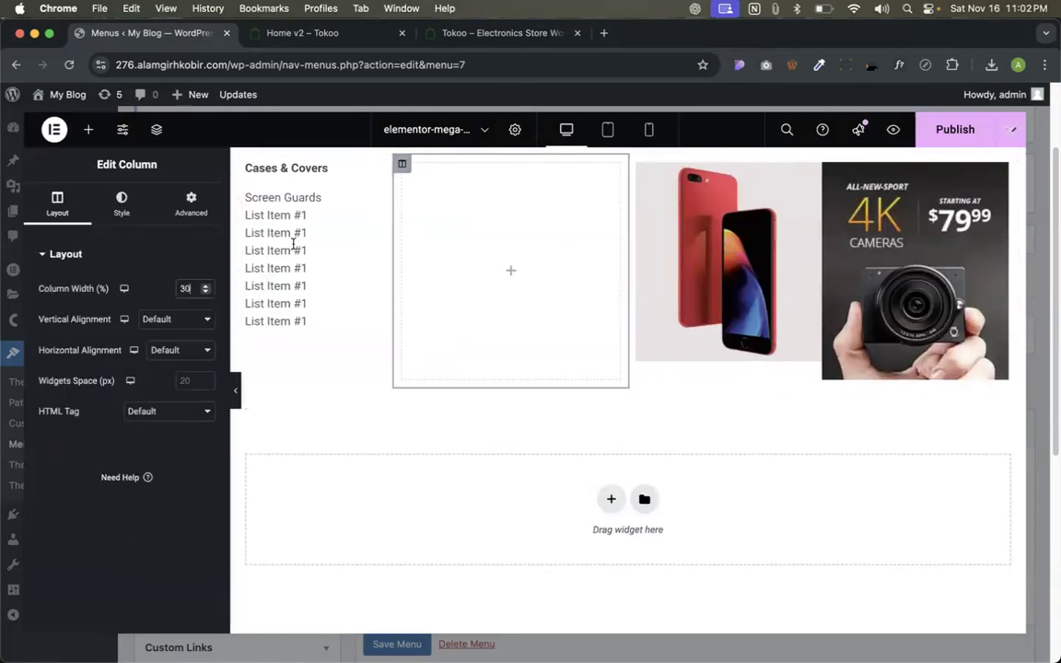
left_click(637, 166)
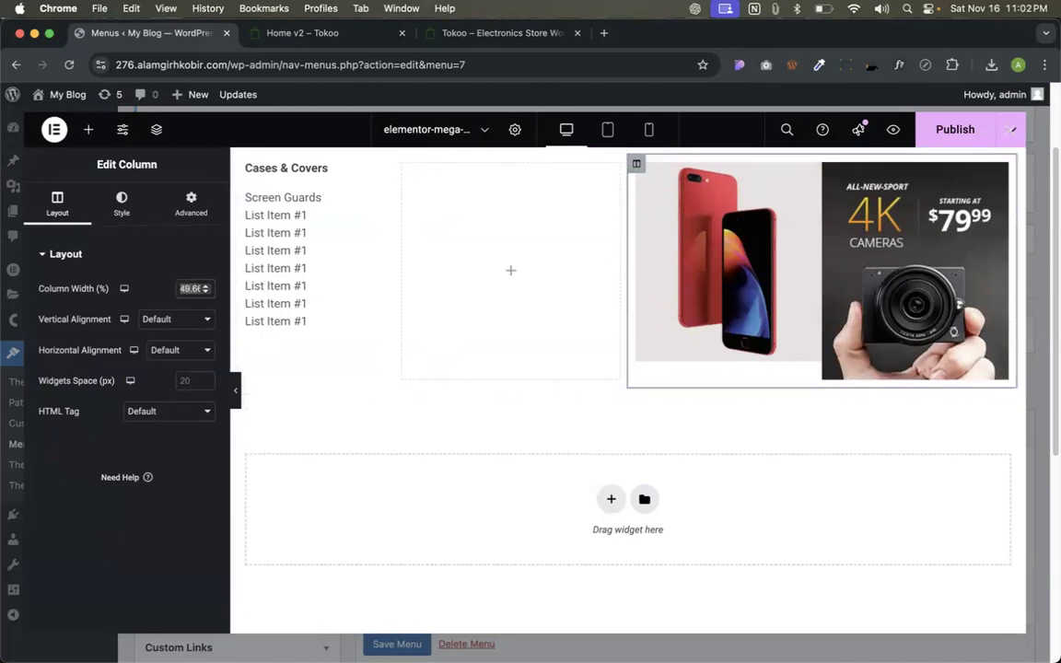
type("50")
left_click(815, 172)
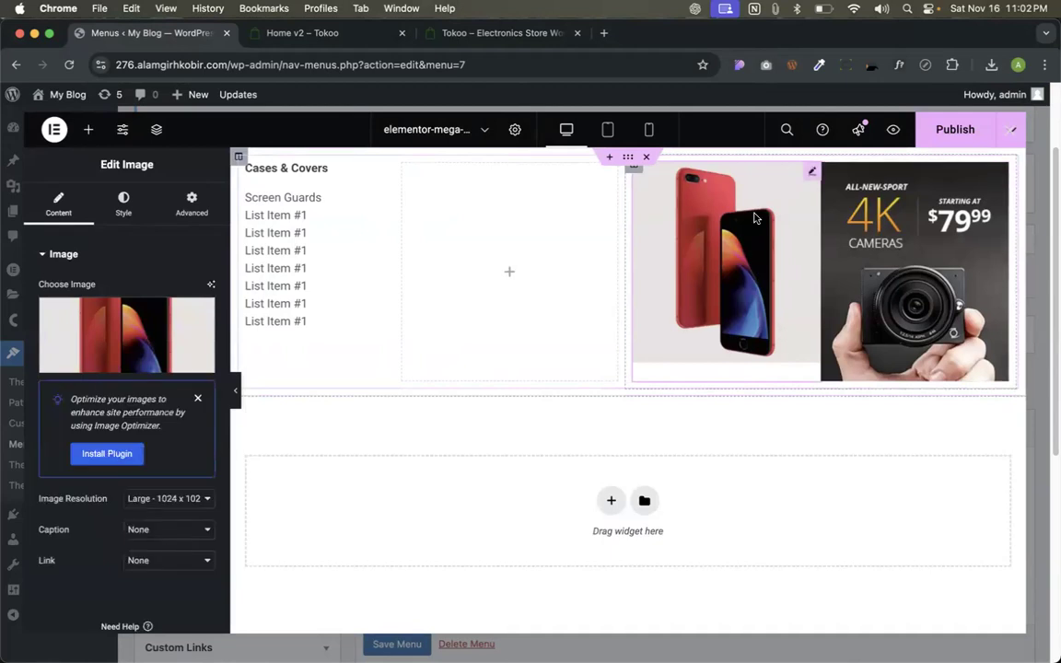
left_click(635, 174)
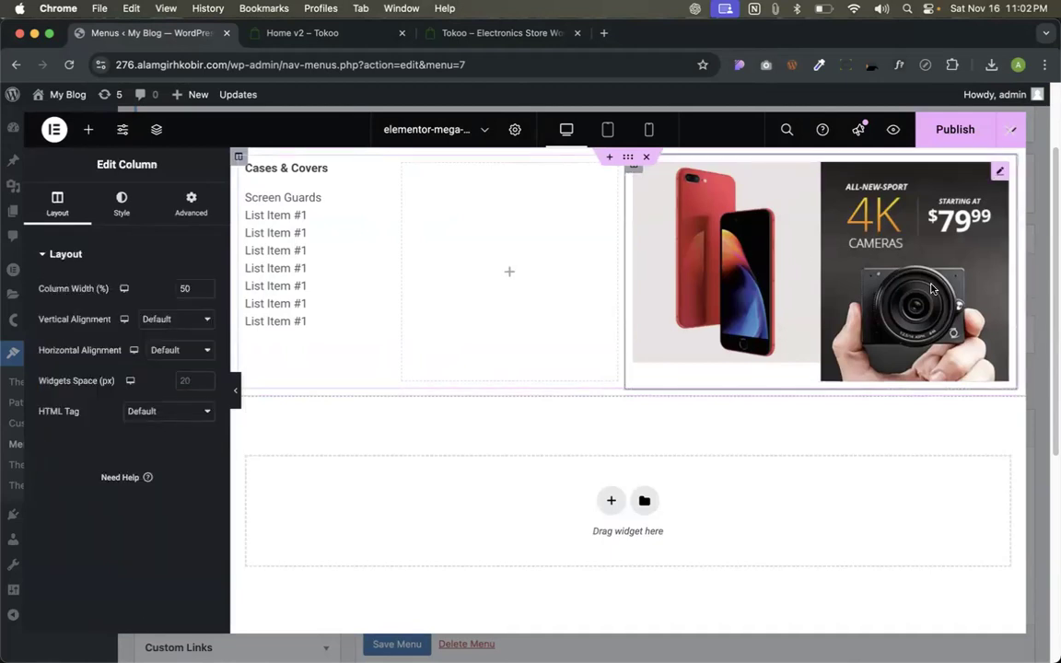
Increase the red phone image's custom width to 52%.
left_click(811, 173)
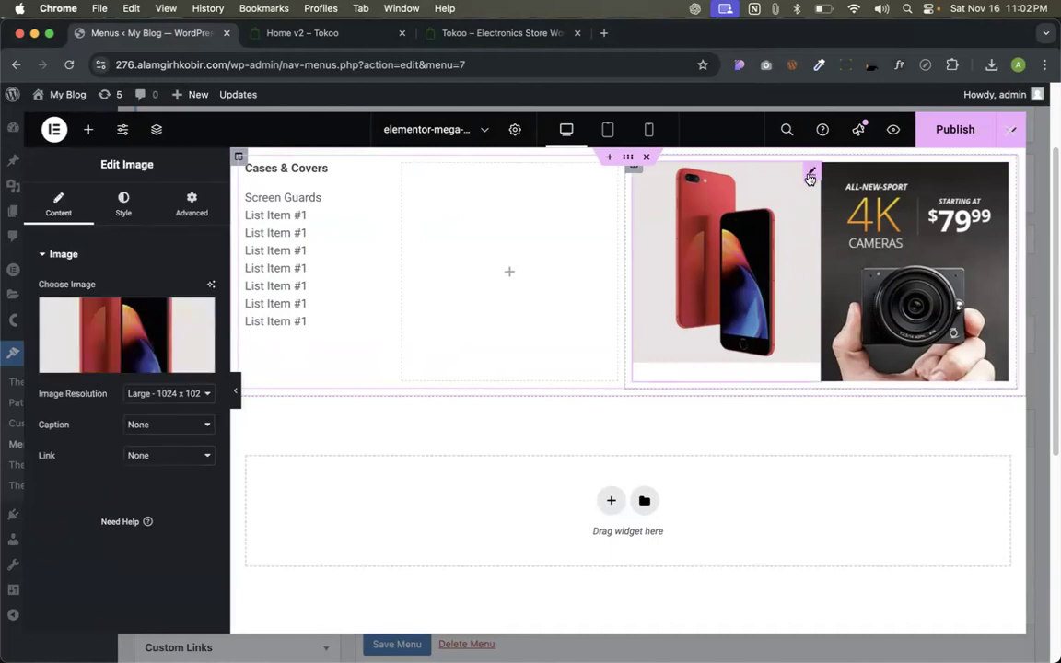
left_click(192, 205)
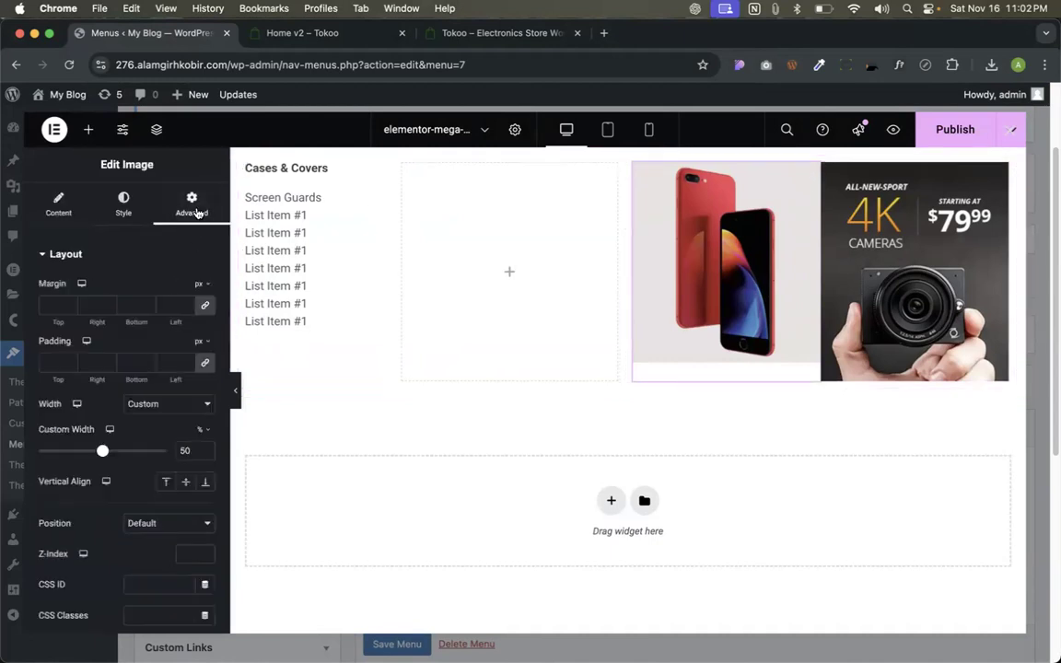
left_click(204, 448)
left_click(205, 447)
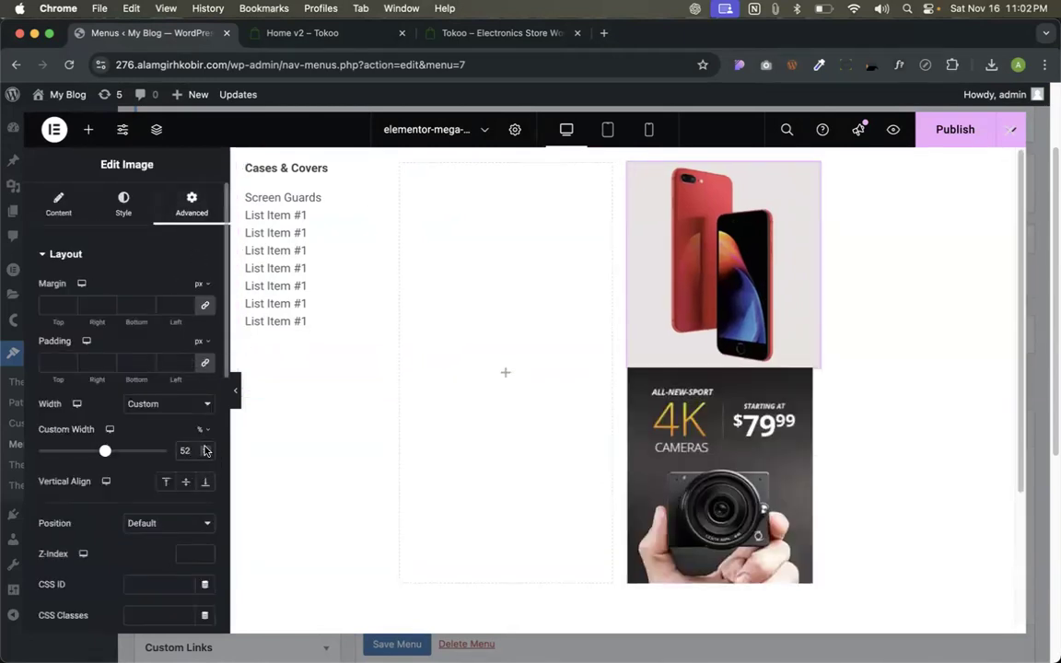
left_click(205, 448)
left_click(206, 454)
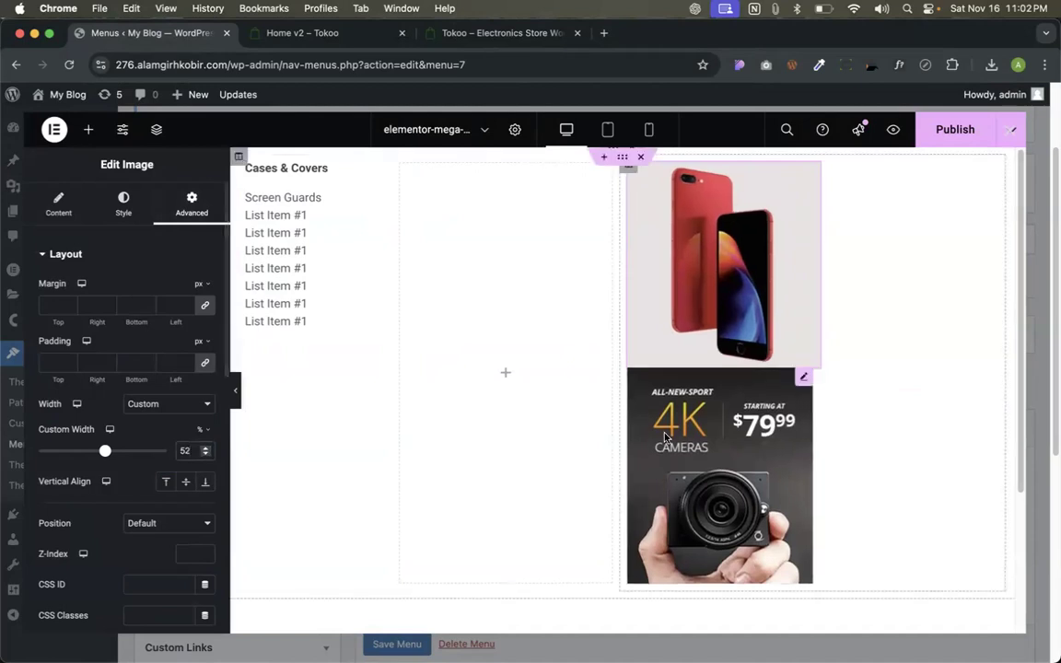
Reduce the 4K camera image's custom width to 47%.
left_click(680, 393)
left_click(192, 205)
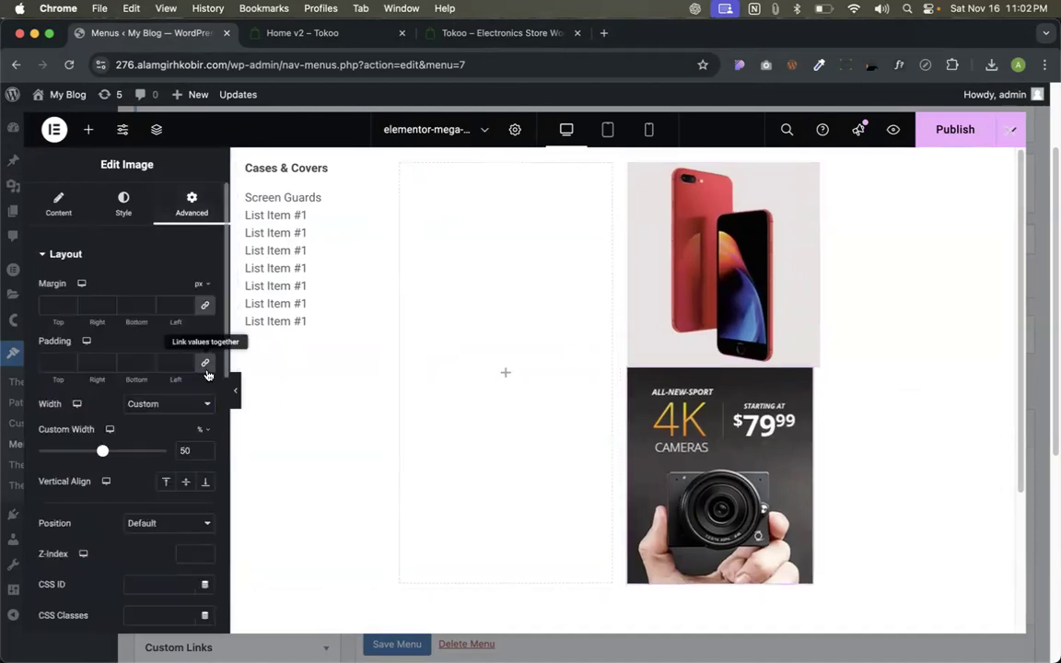
left_click(205, 454)
left_click(204, 455)
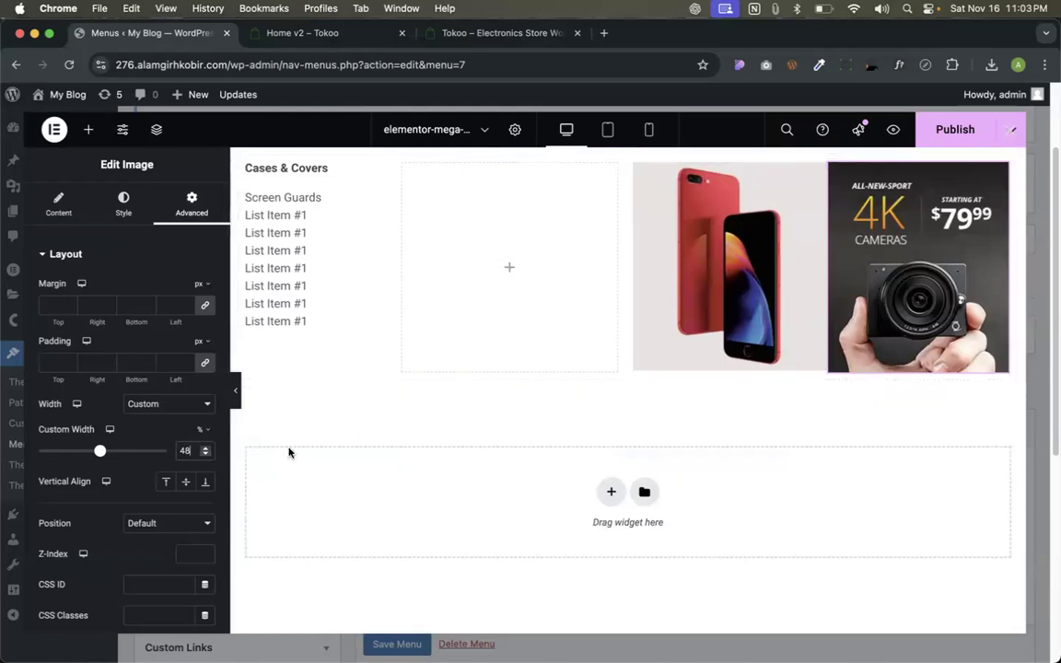
left_click(206, 454)
Set the red phone image's custom width to 53% and preview the layout.
left_click(712, 180)
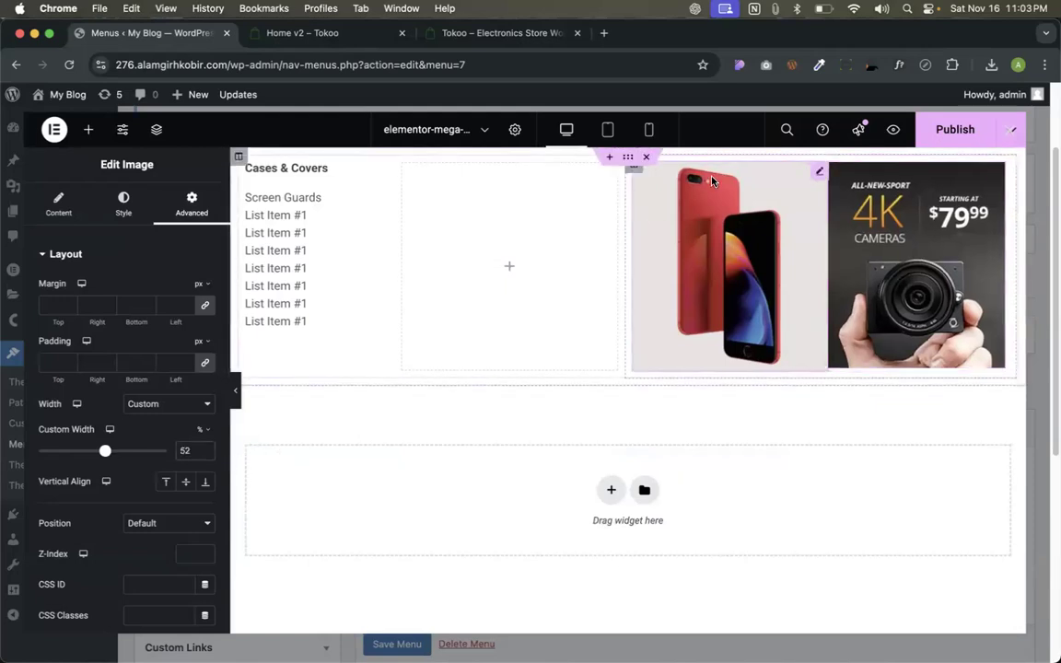
left_click(206, 447)
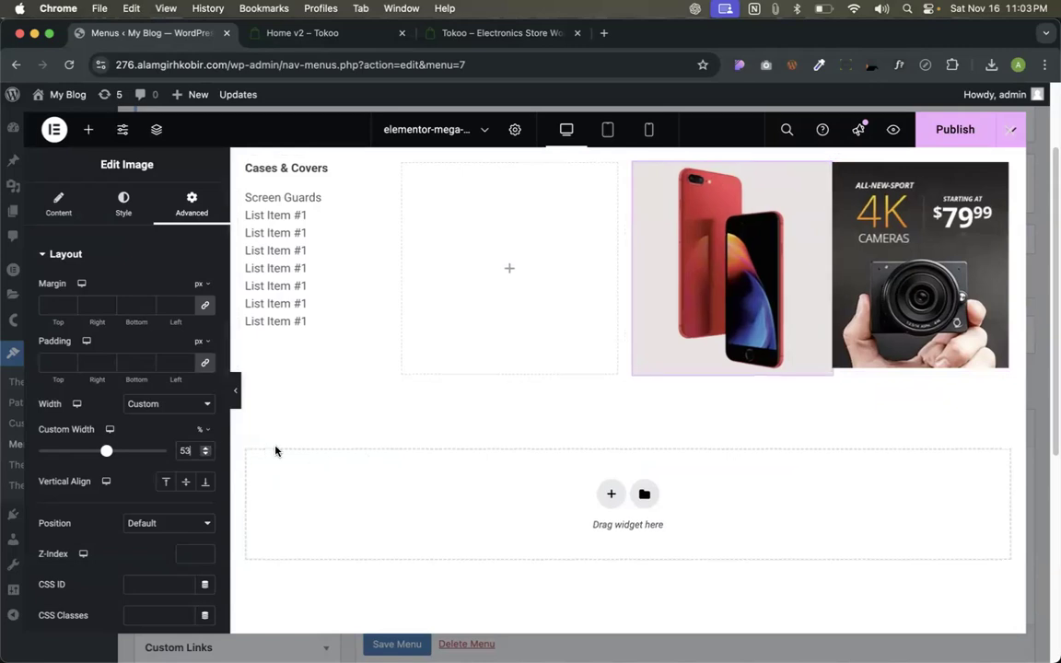
left_click(237, 400)
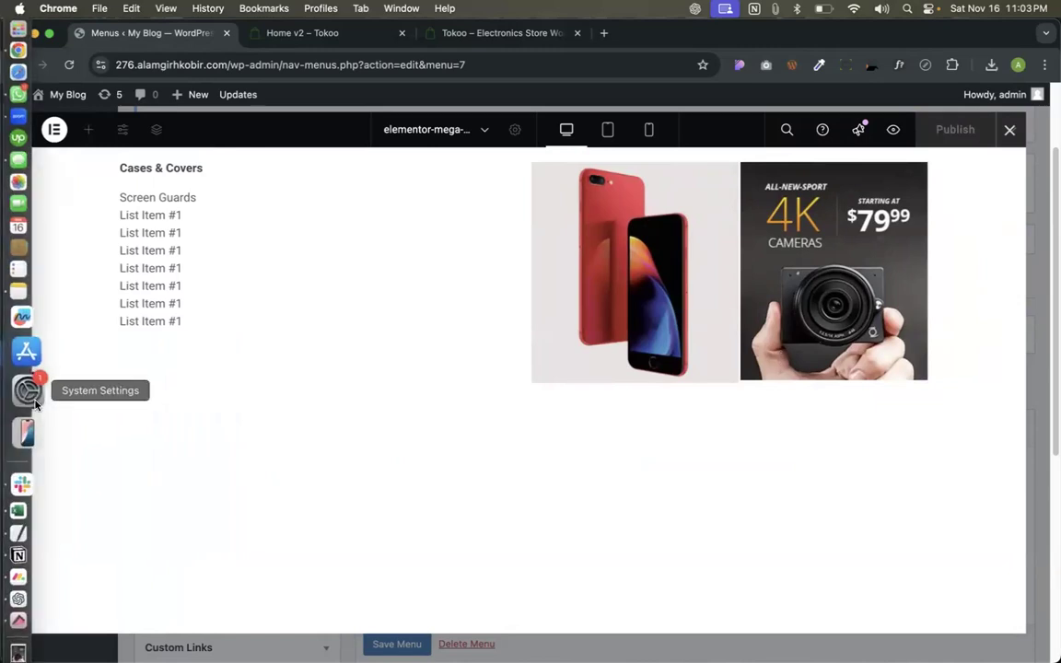
left_click(29, 390)
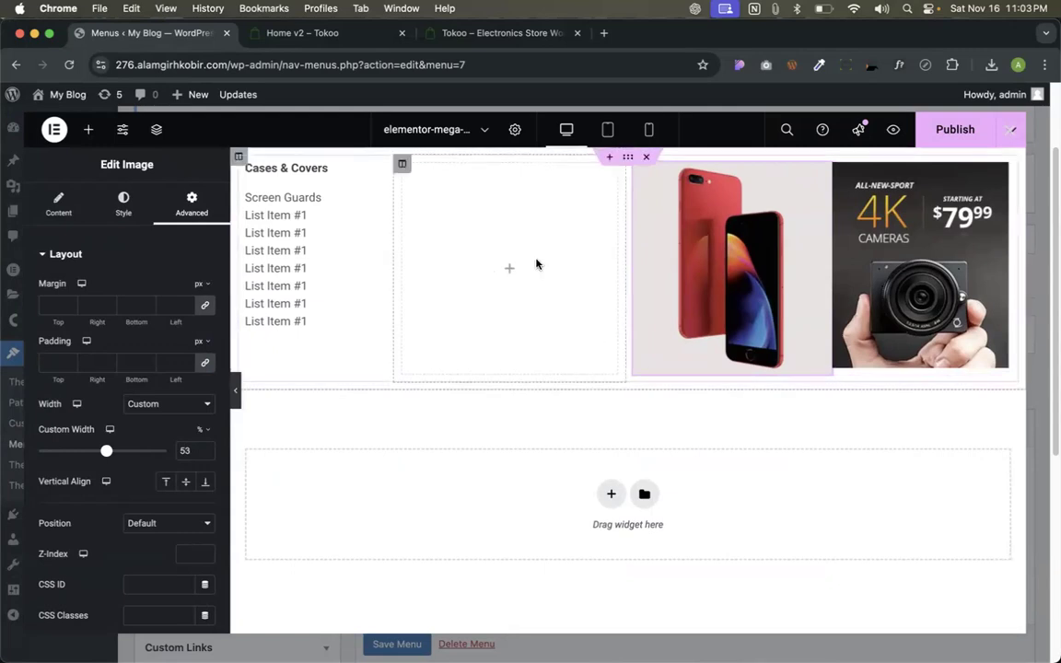
Check the Top Brands heading in Tokoo's Smartphones dropdown, and place a duplicate of the Cases & Covers heading in the empty second column.
left_click(509, 269)
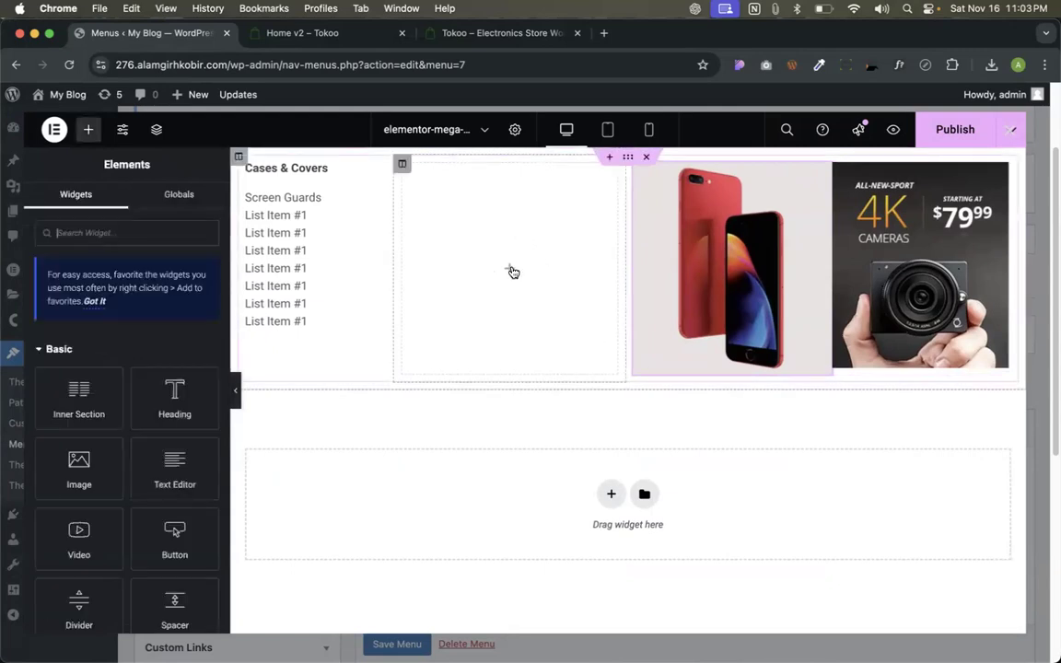
left_click(329, 35)
mouse_move(216, 157)
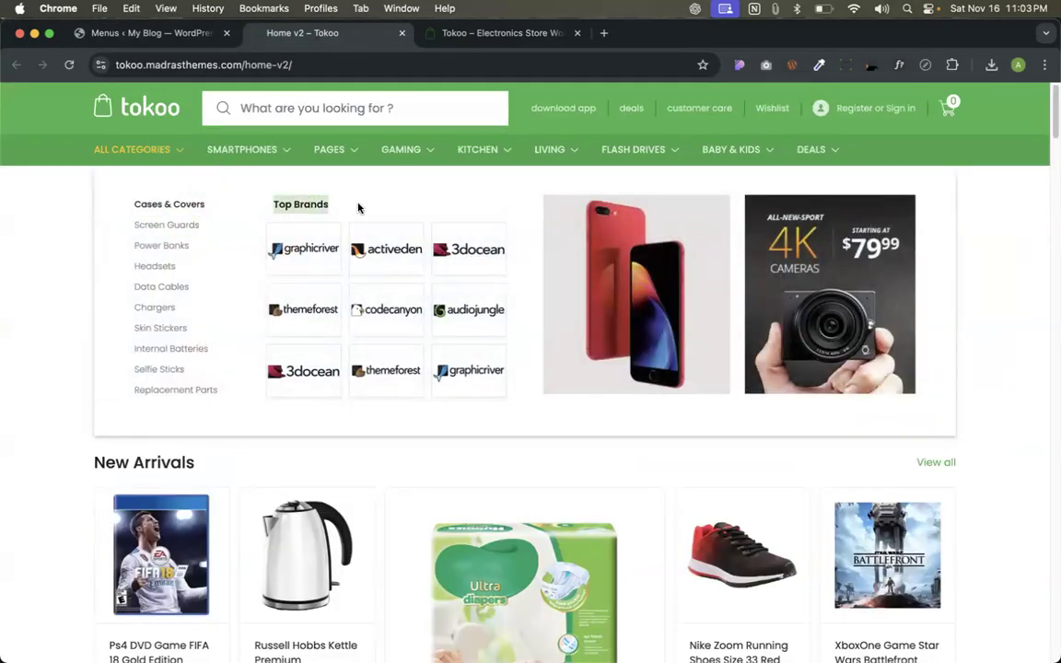
left_click(148, 34)
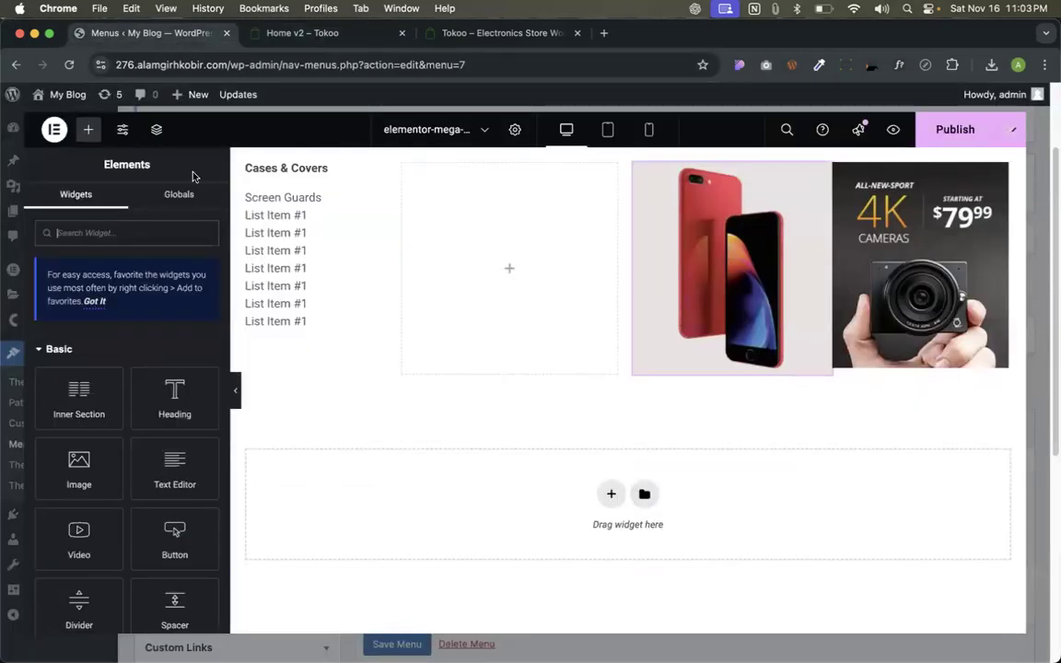
right_click(334, 171)
left_click(374, 215)
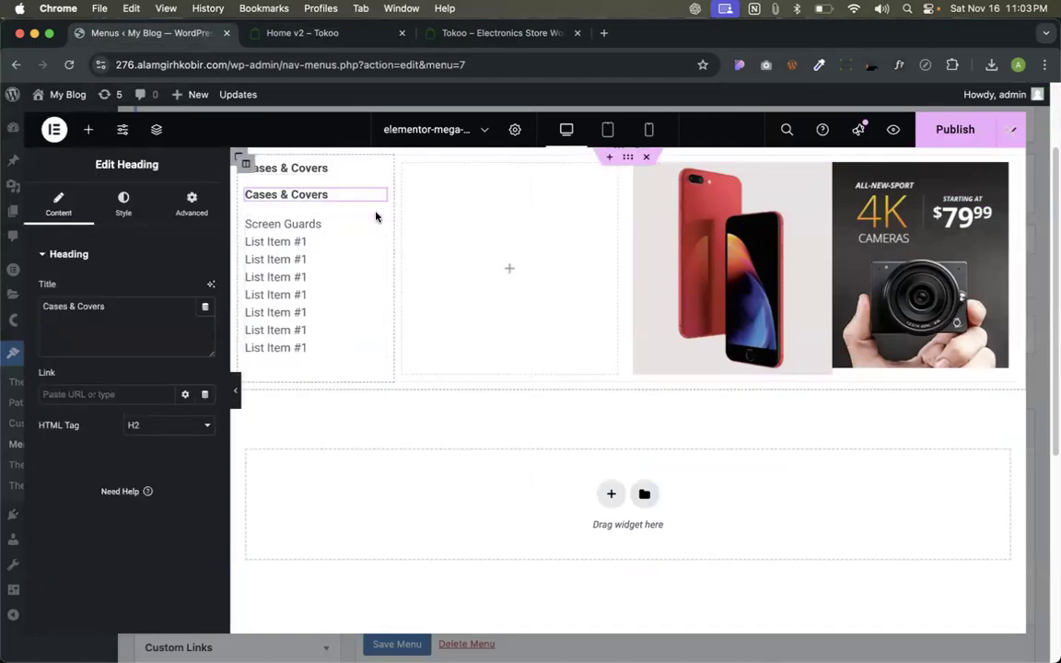
left_click_drag(378, 197, 497, 175)
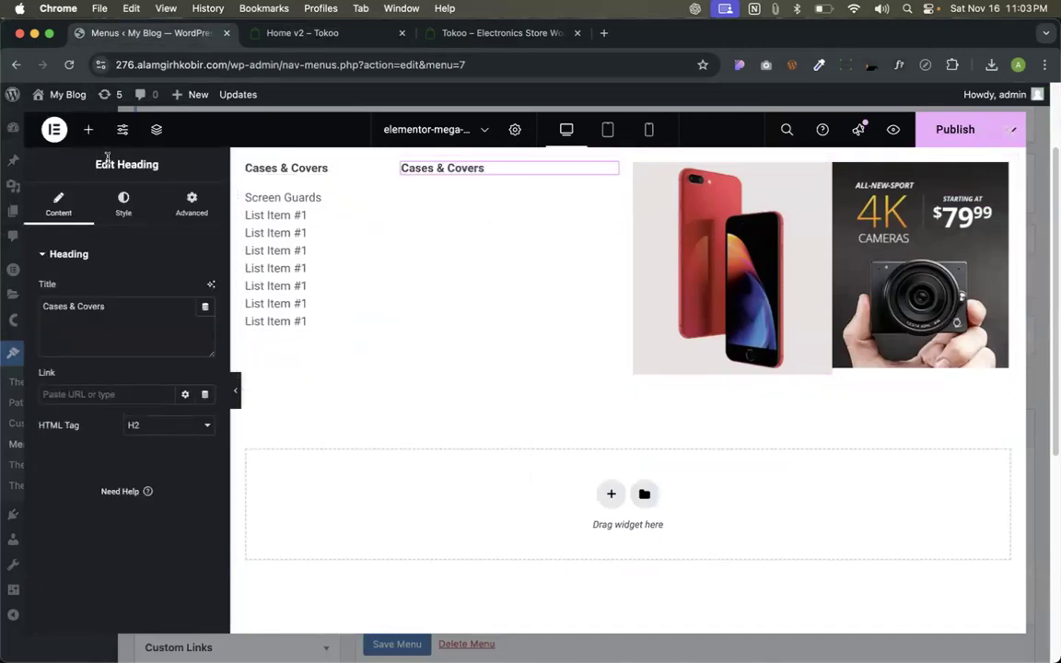
left_click(88, 129)
left_click_drag(79, 465, 450, 244)
key("super+z")
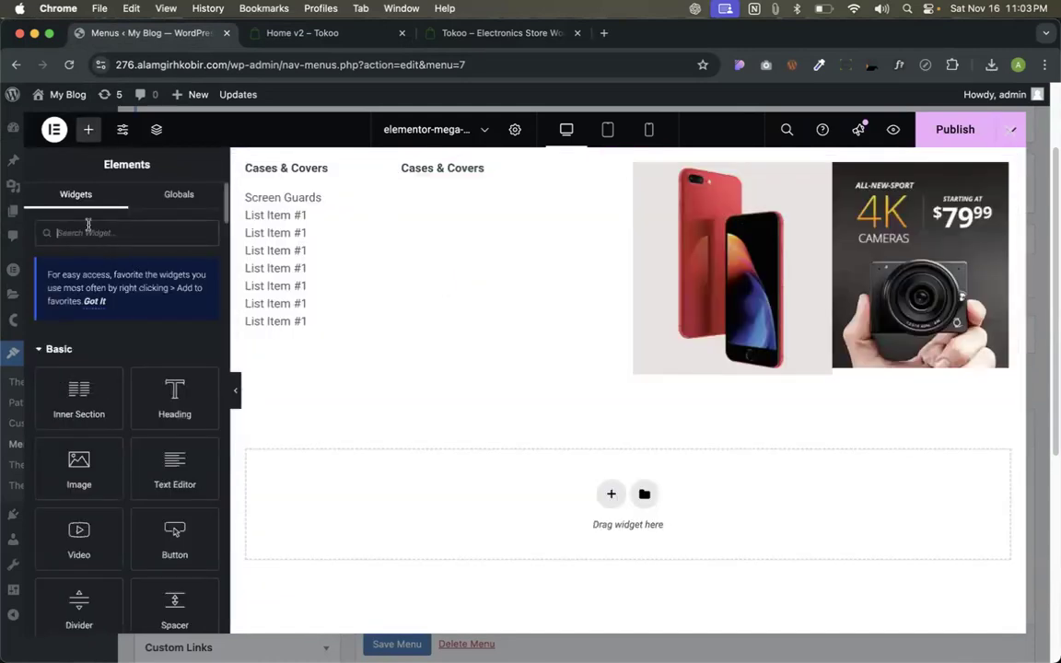
Add an Image widget below the heading in the second column, keeping the section and its contents intact.
left_click_drag(76, 475, 457, 211)
key("super+z")
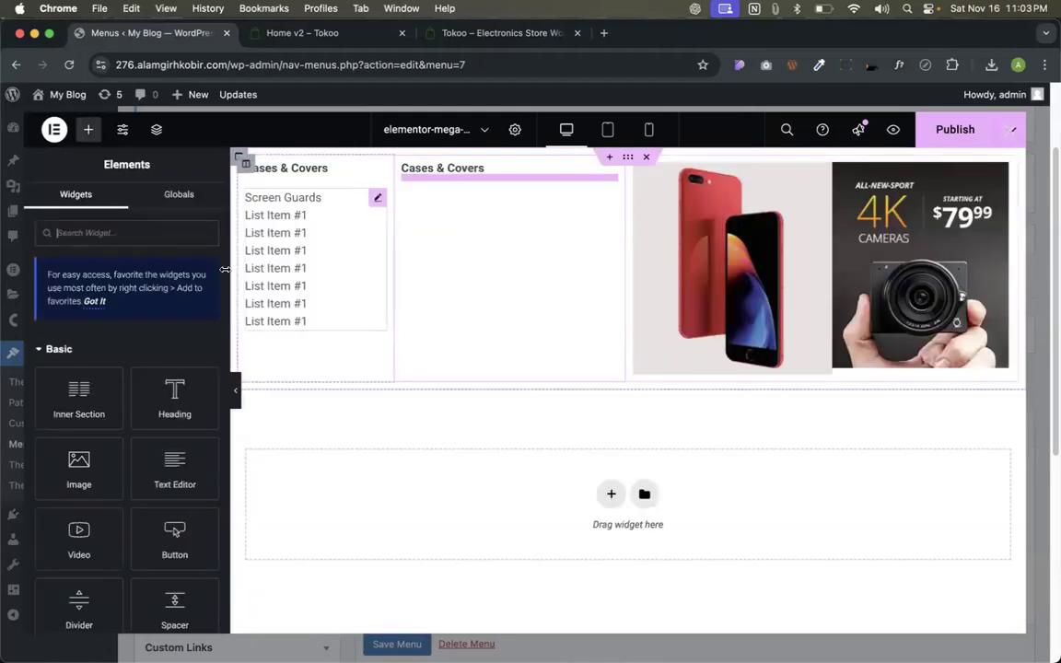
key("super+shift+z")
left_click_drag(578, 428, 455, 184)
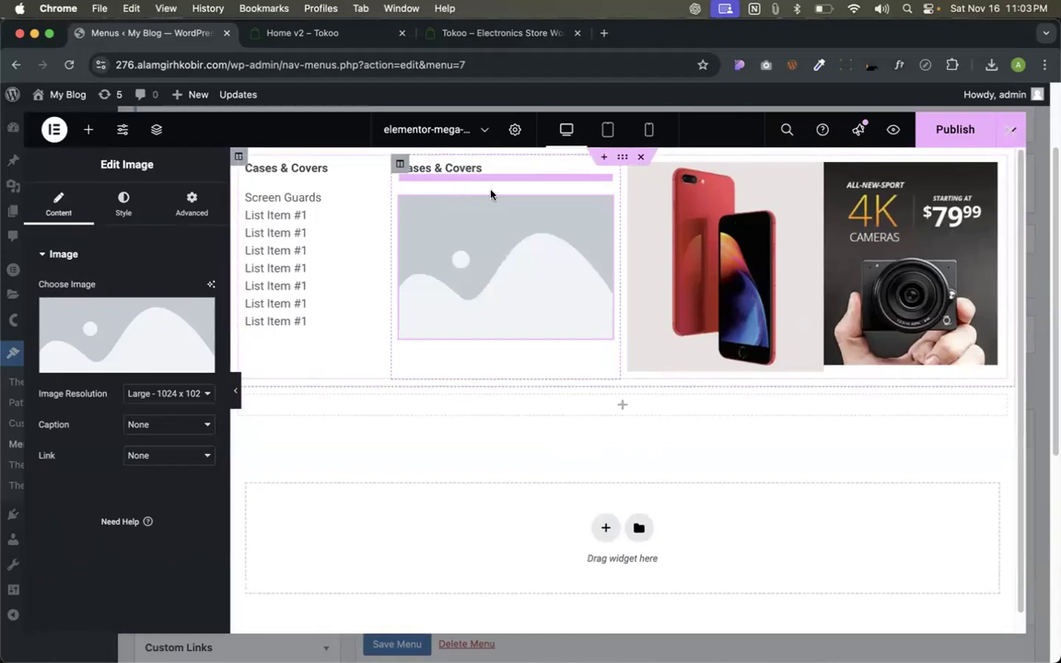
left_click(640, 157)
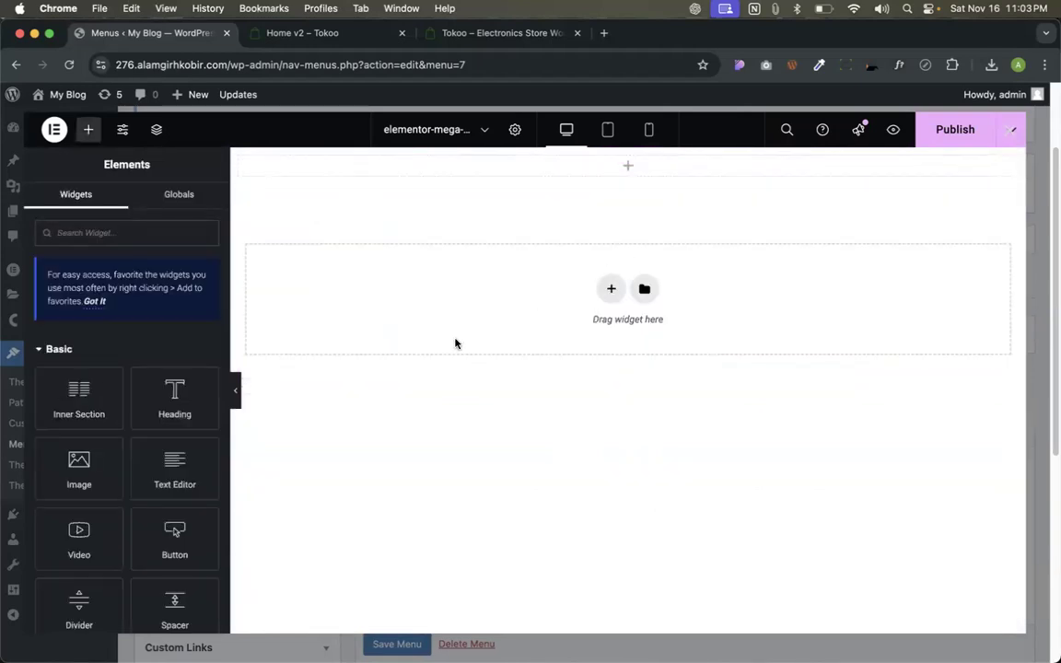
key("super+z")
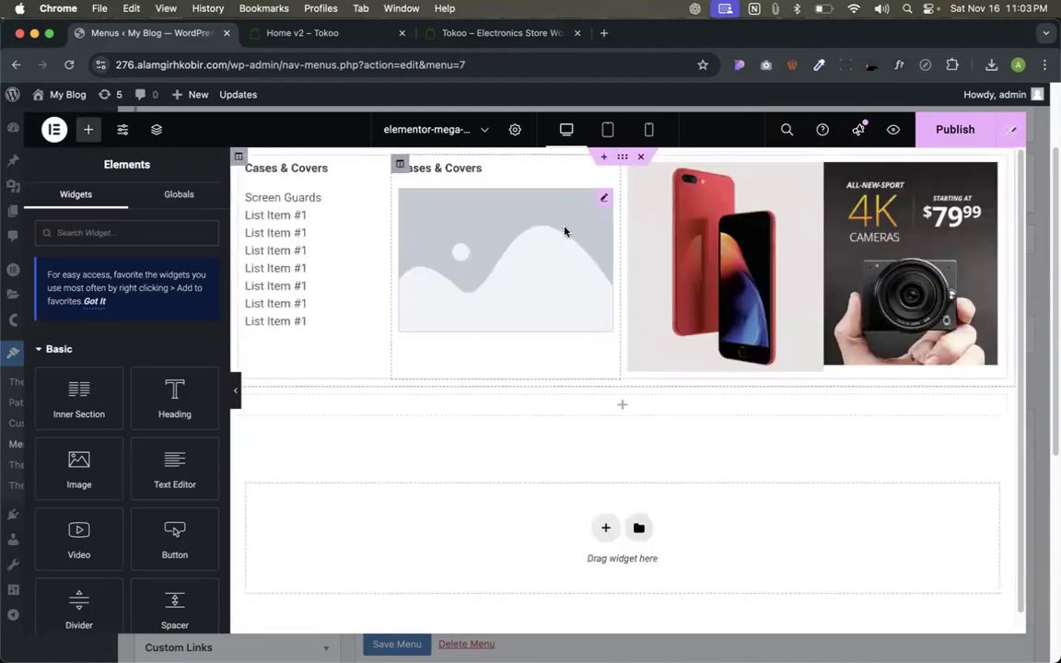
Duplicate the placeholder image twice so the second column holds three stacked images.
left_click(532, 212)
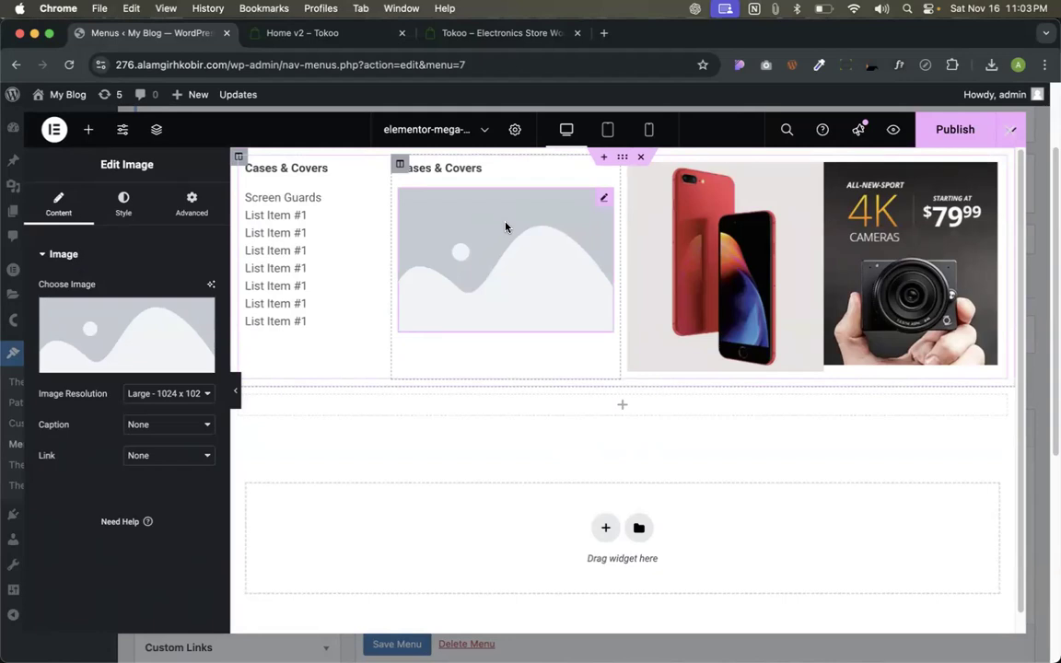
key("super+d")
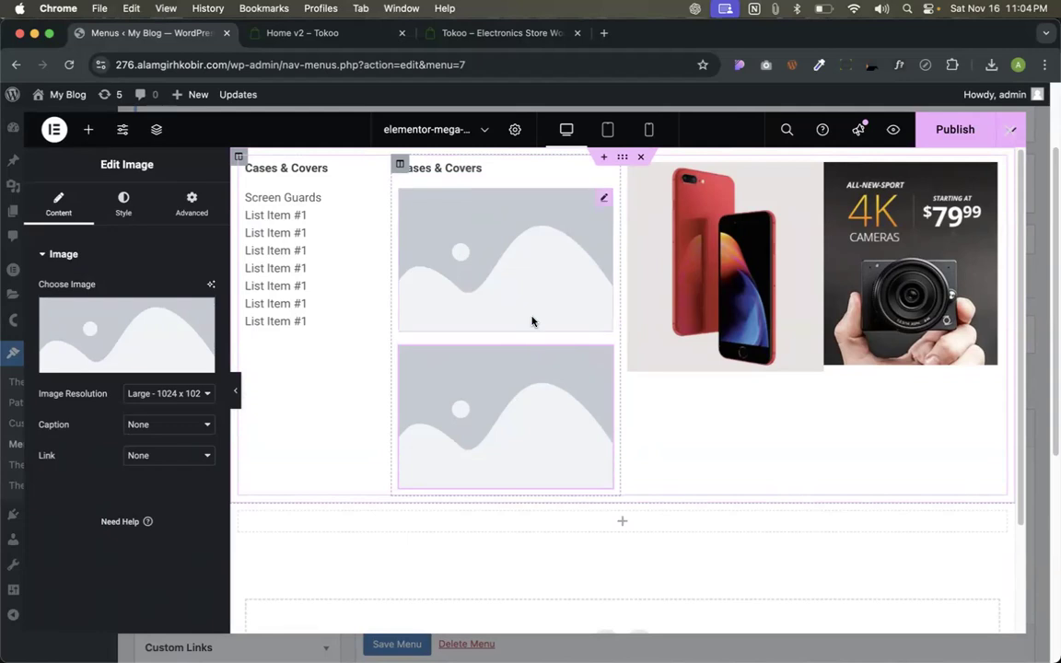
right_click(564, 395)
left_click(588, 361)
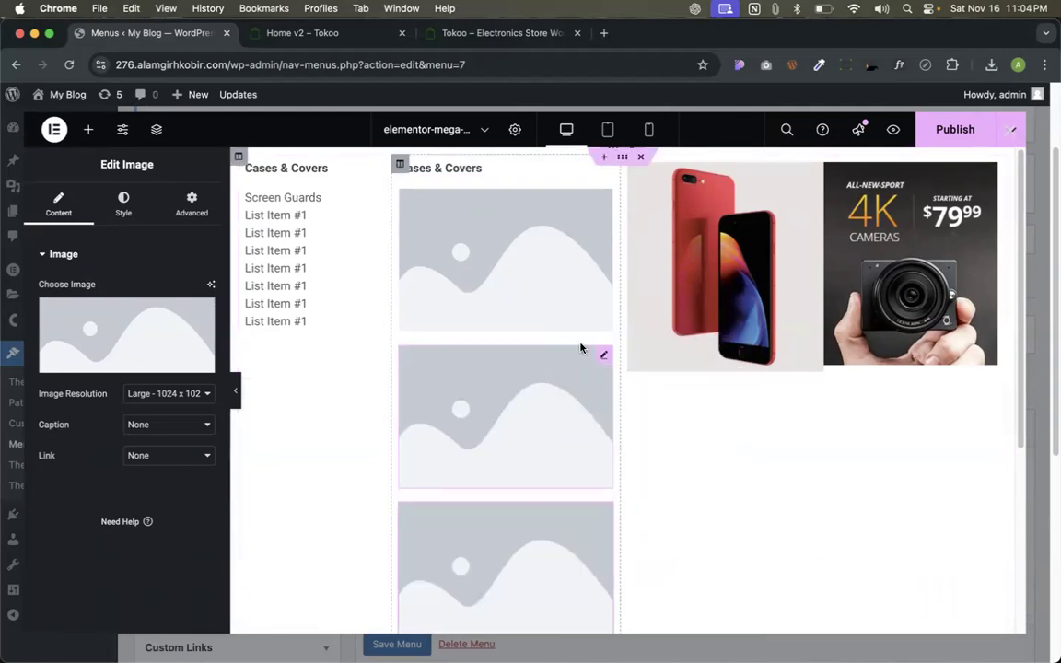
Give the first placeholder image a custom width of 33%.
left_click(528, 268)
left_click(192, 202)
left_click(170, 405)
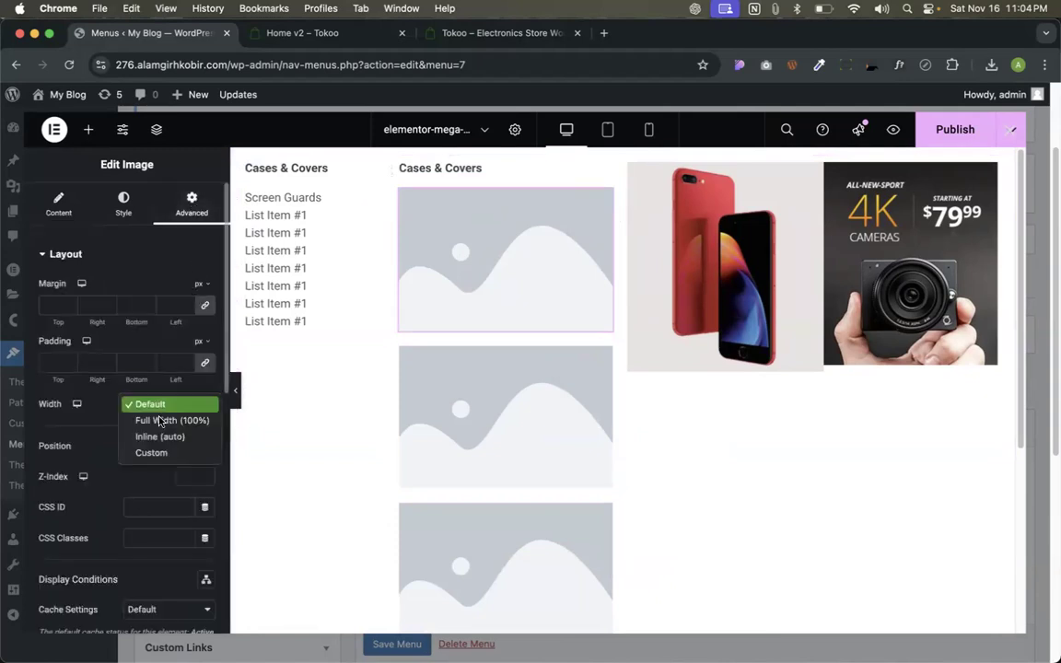
left_click(158, 453)
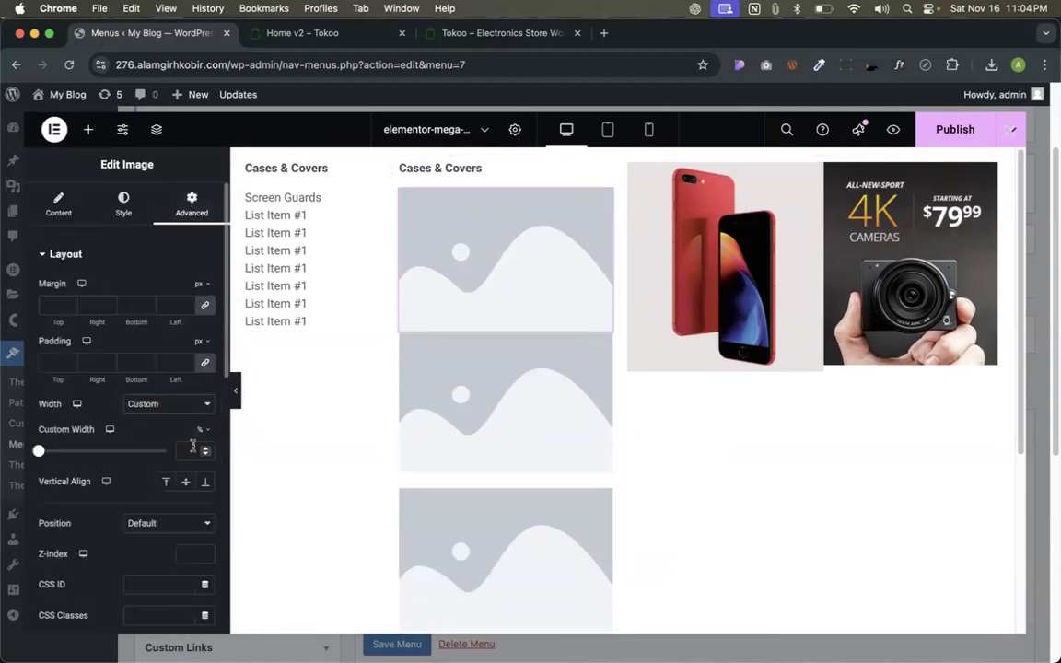
left_click(193, 450)
type("33")
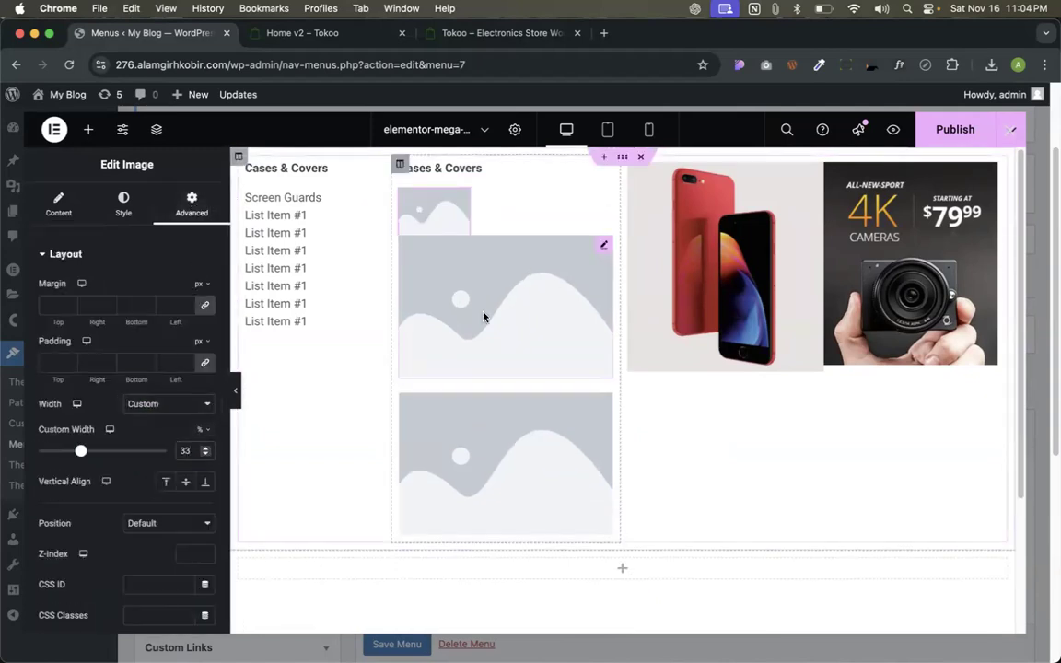
Copy the first placeholder image and paste its style onto the other two so all three fit in one row.
right_click(422, 220)
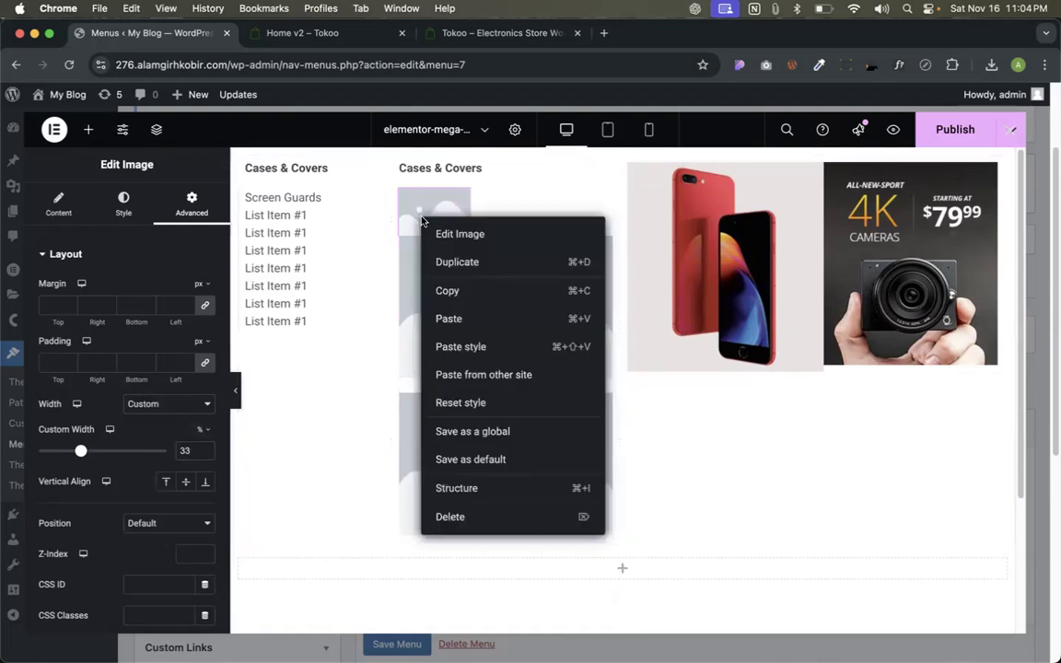
left_click(458, 291)
right_click(458, 296)
left_click(519, 424)
right_click(519, 425)
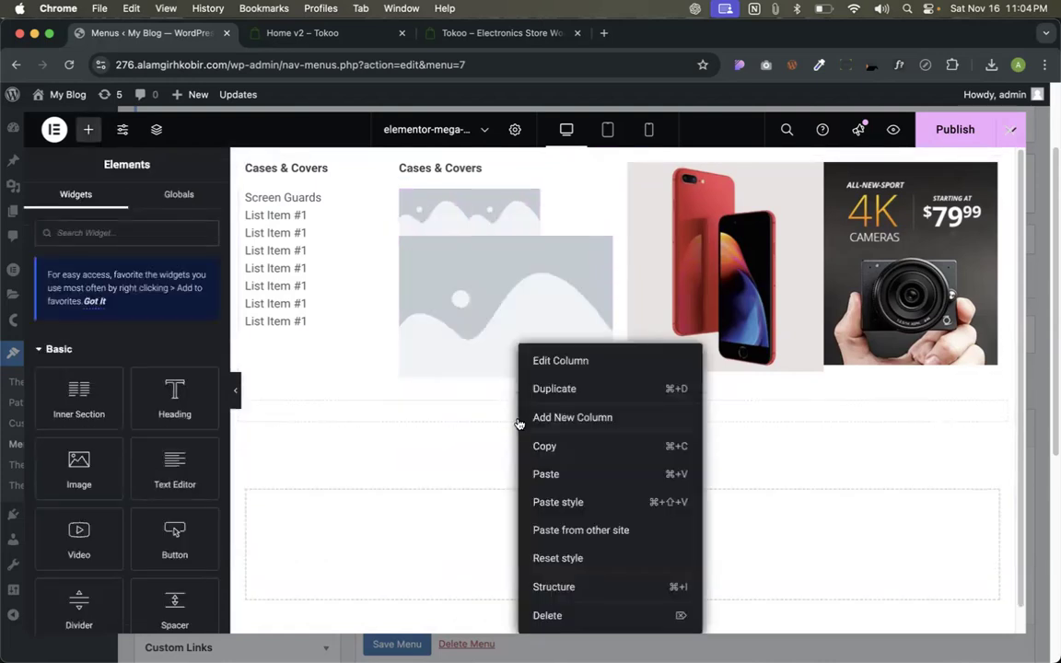
right_click(452, 294)
left_click(496, 421)
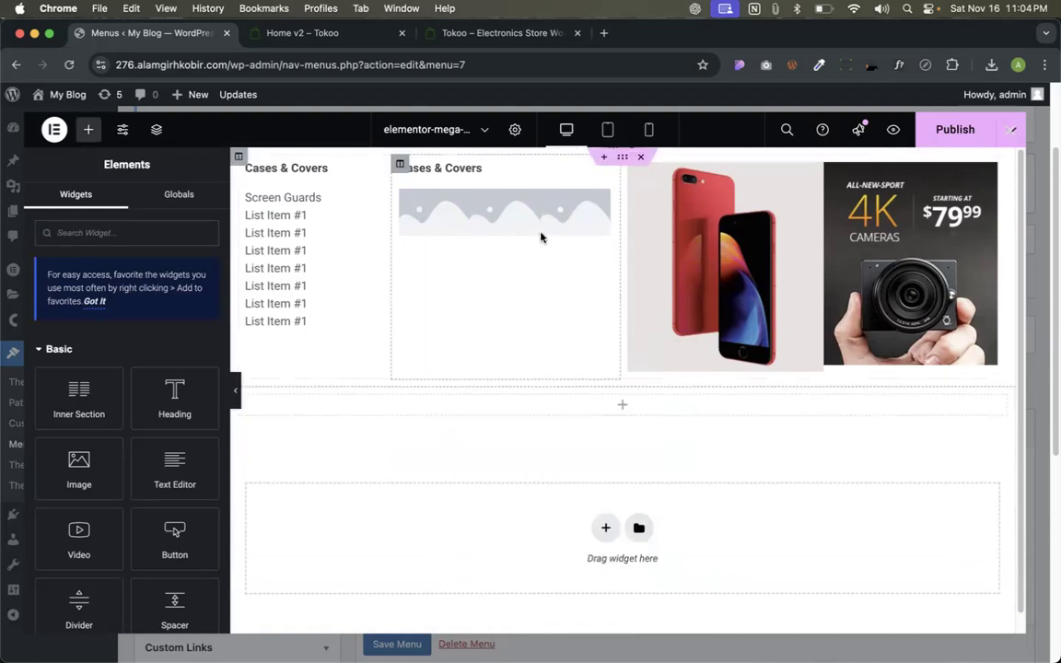
Unlink the first placeholder image's margins and set its right margin to 6 px.
left_click(464, 200)
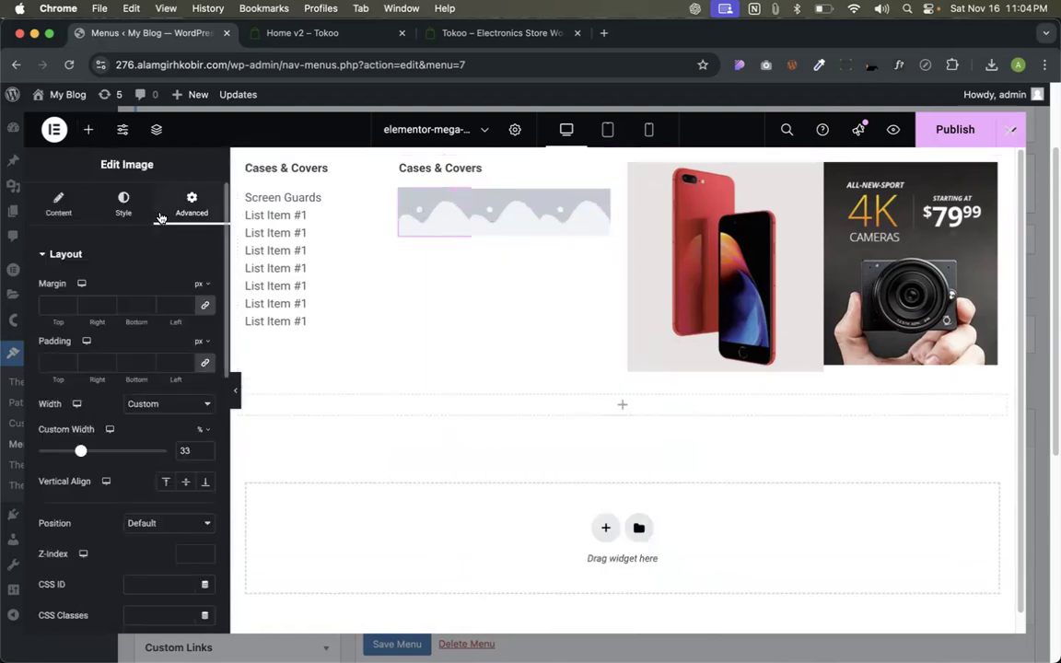
left_click(206, 306)
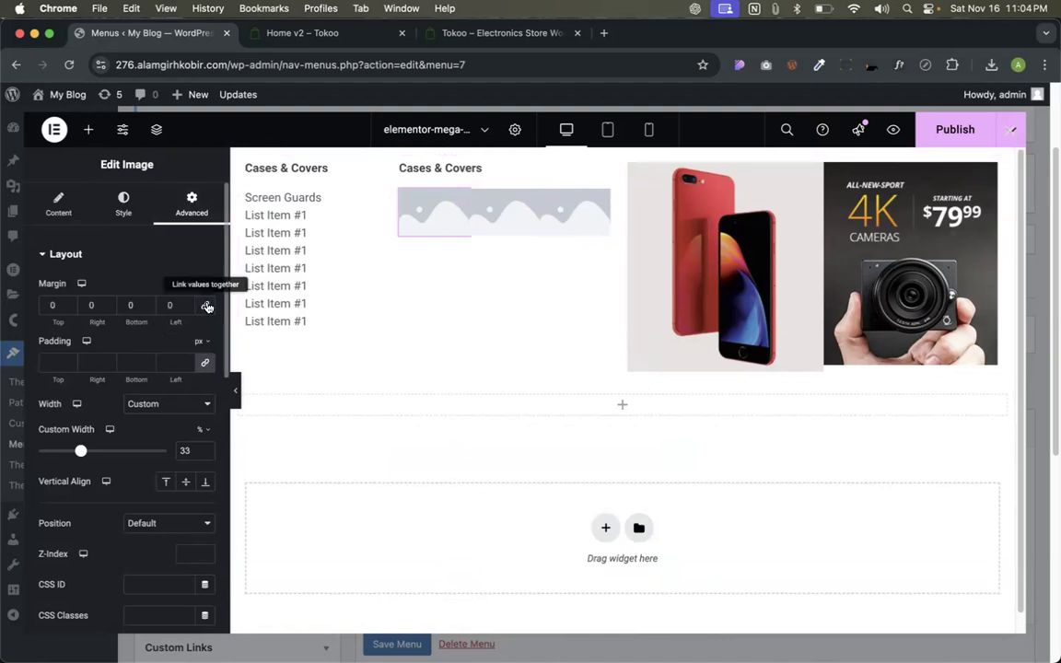
left_click(86, 304)
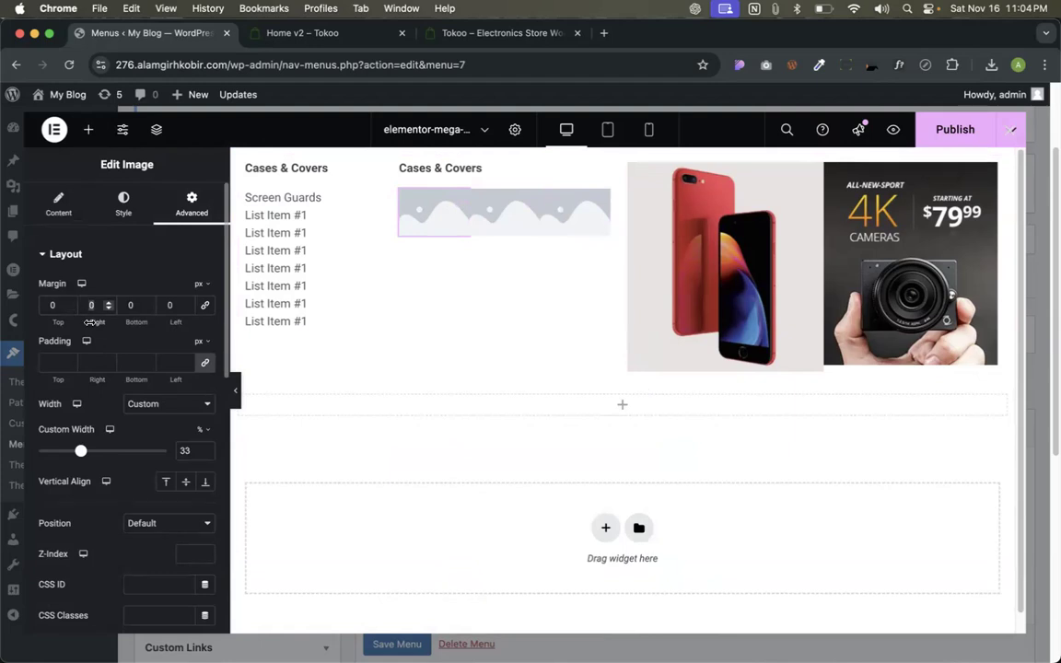
type("10")
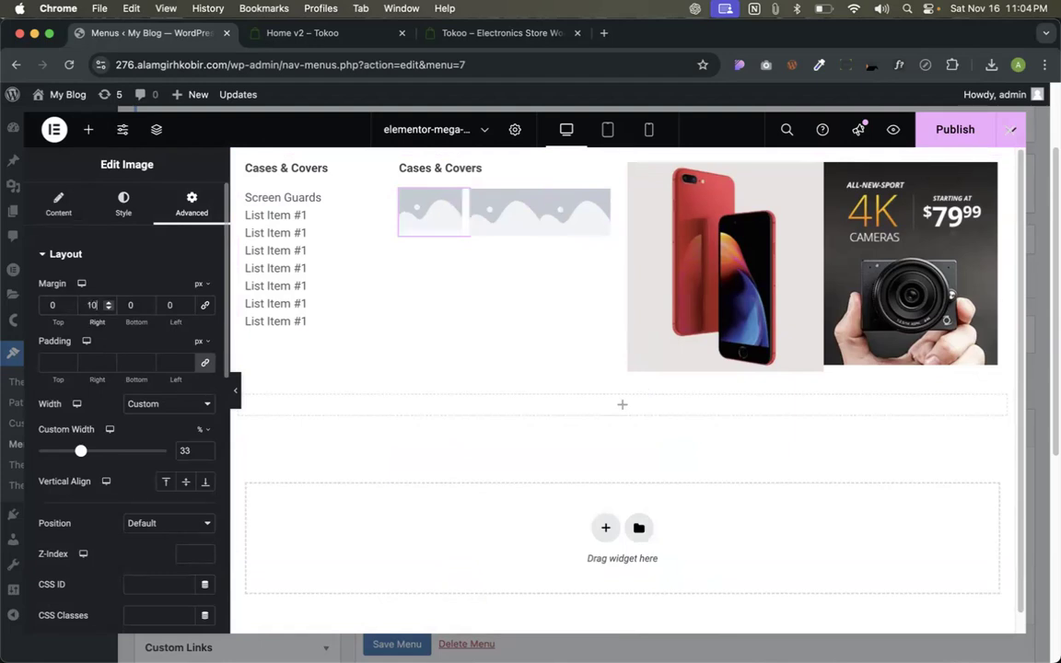
key("BackSpace")
key("BackSpace")
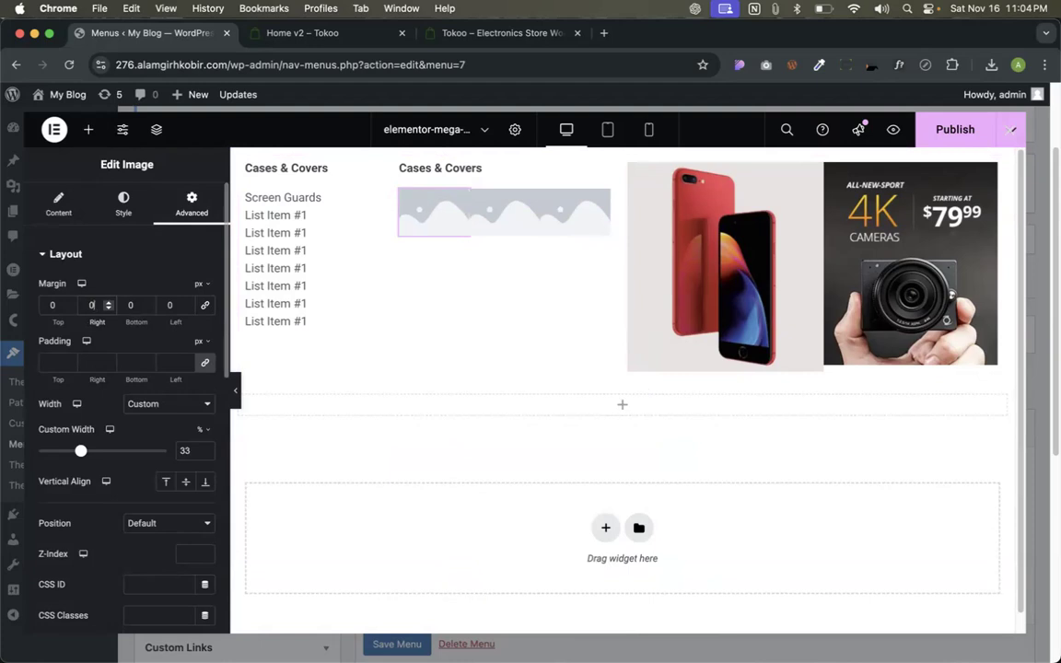
type("6")
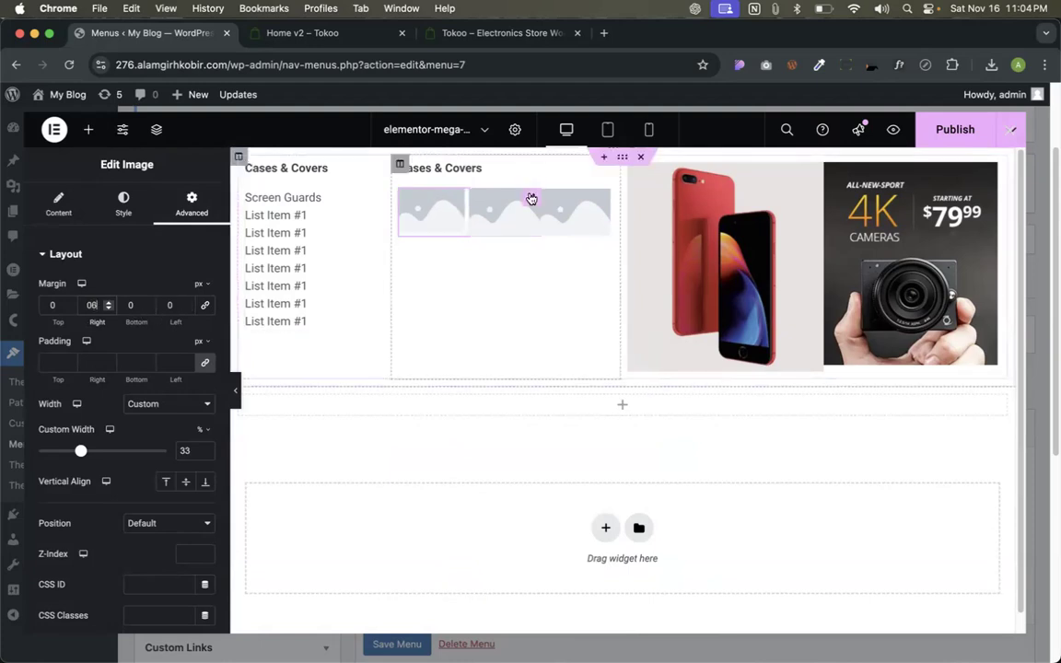
Unlink the third placeholder image's margins and set its left margin to 6 px.
left_click(601, 203)
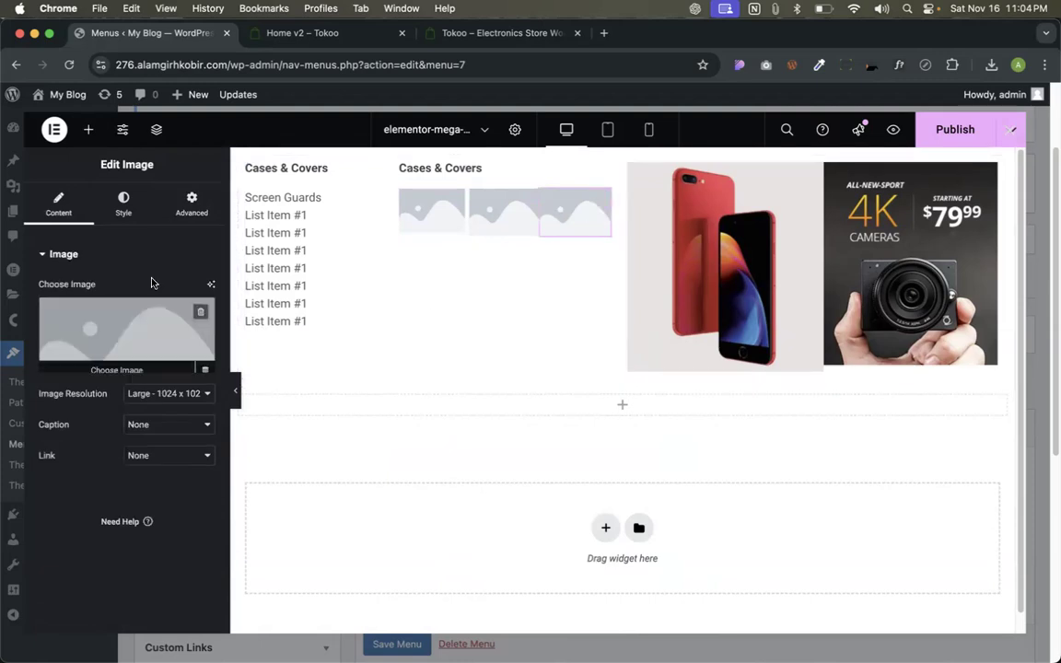
left_click(180, 214)
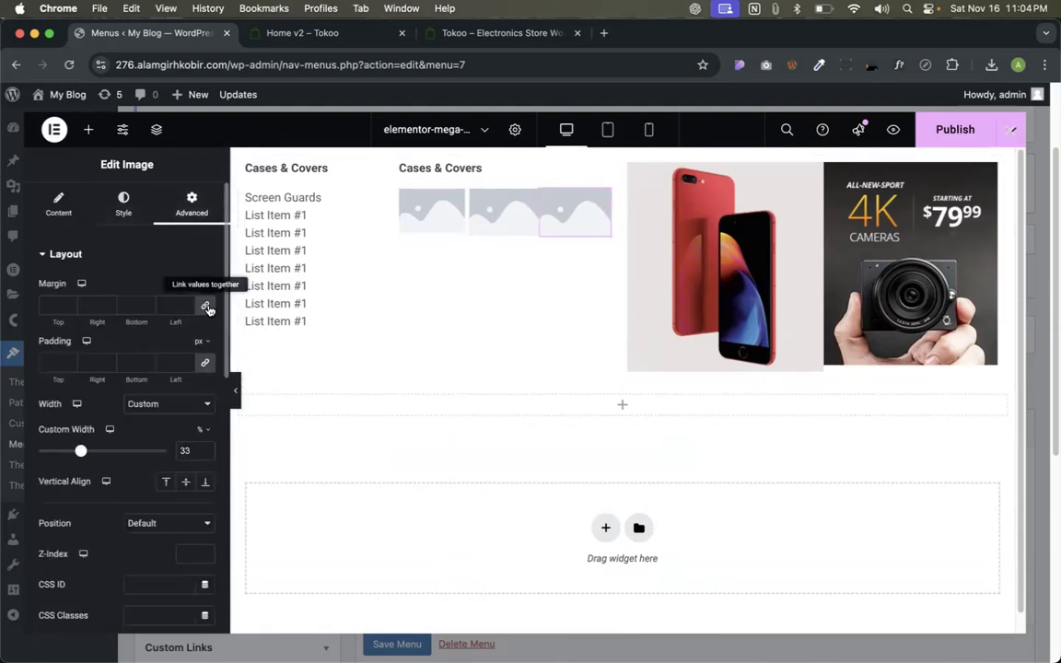
type("6")
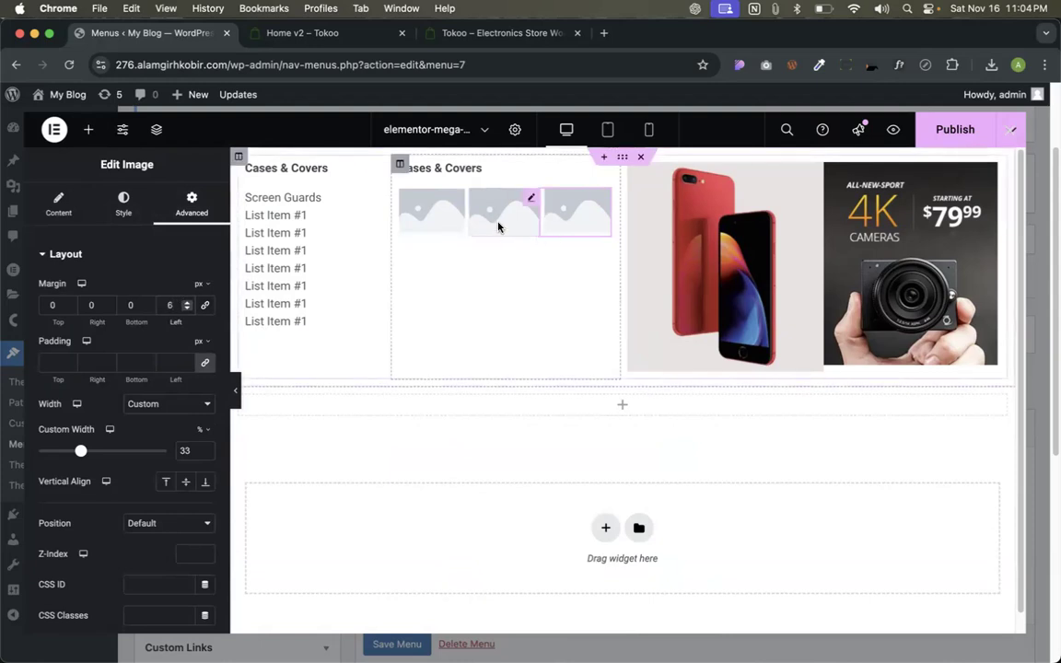
scroll(499, 227, "up", 5)
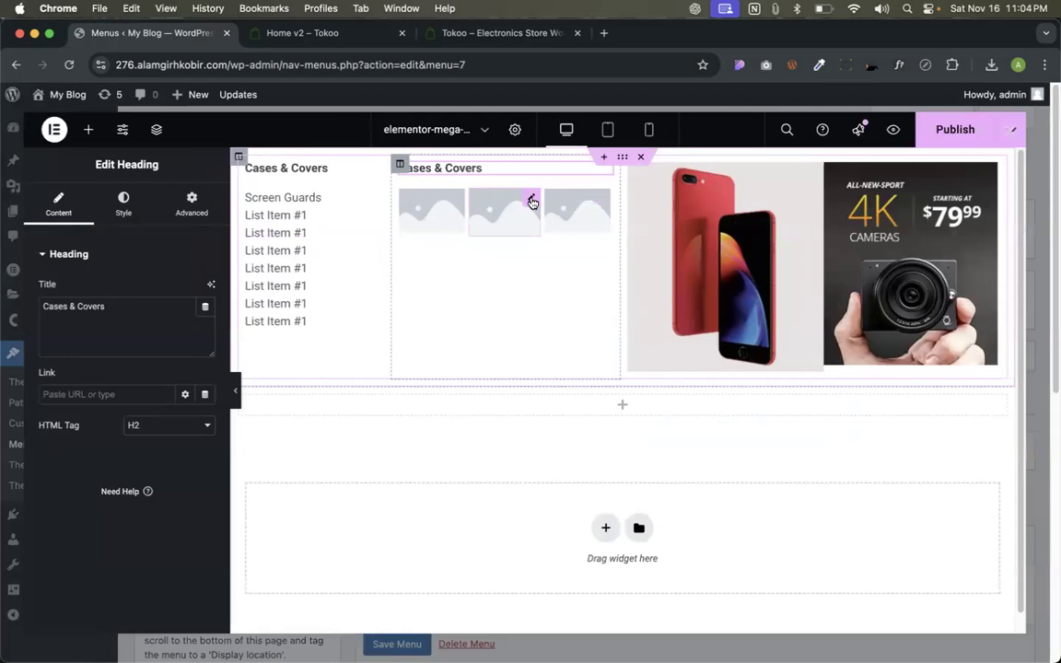
Unlink the middle placeholder image's margins, set left and right to 6 px, and inspect the spacing.
left_click(532, 201)
left_click(191, 204)
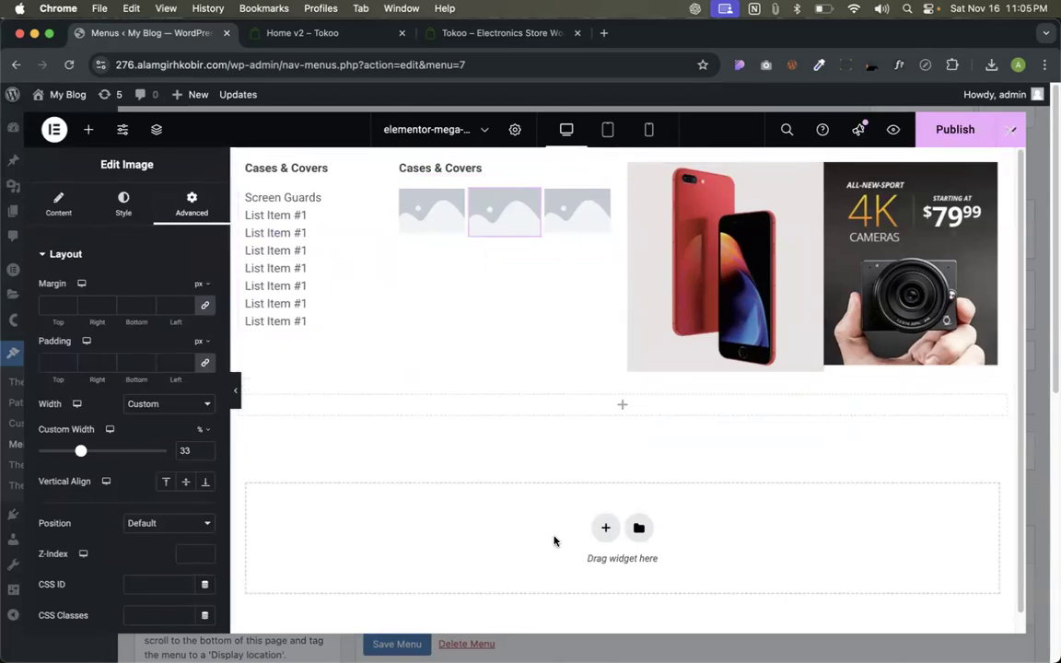
left_click(205, 304)
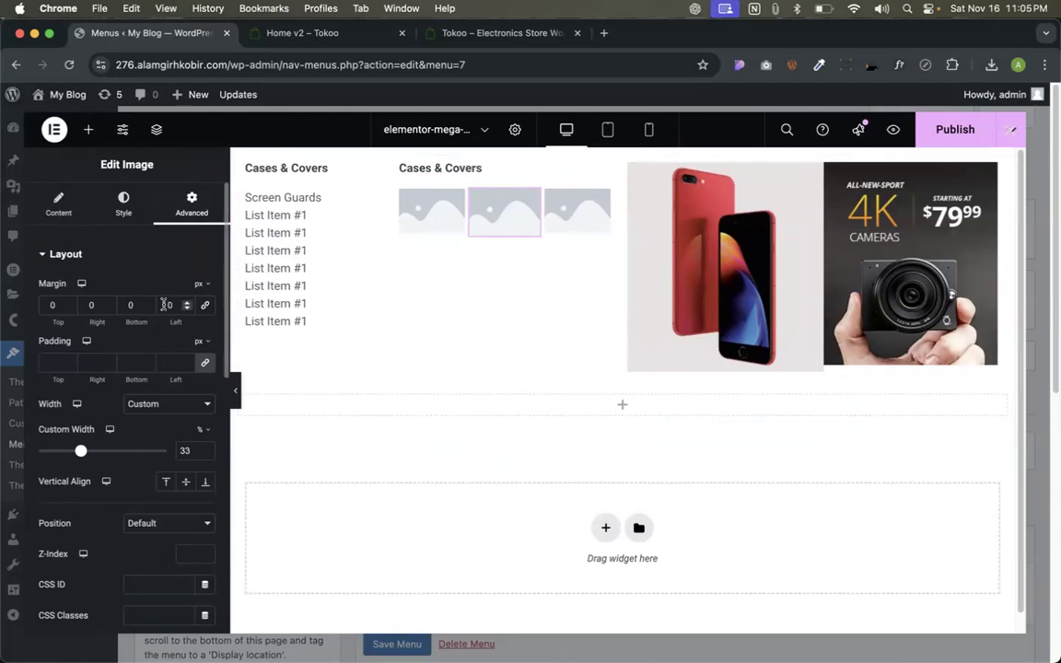
type("6")
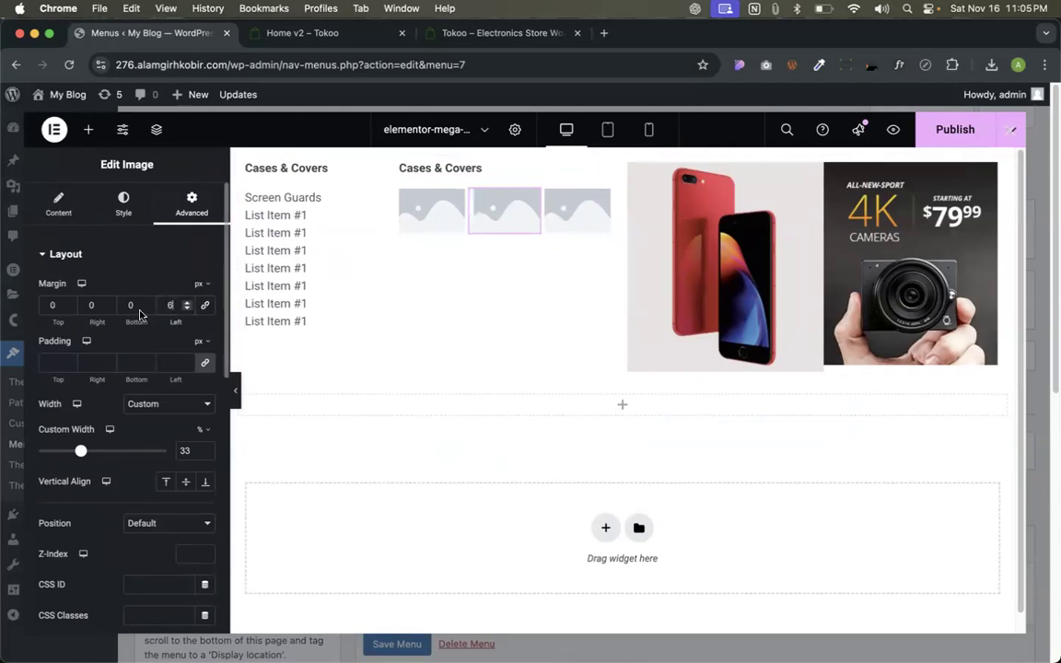
double_click(81, 305)
type("6")
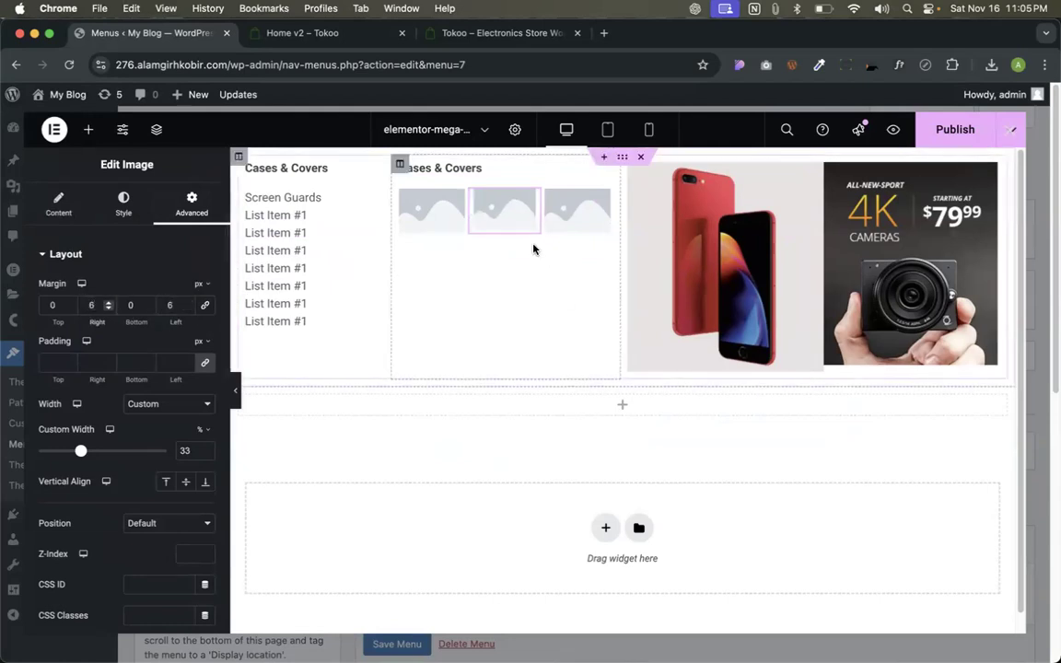
scroll(533, 249, "up", 5)
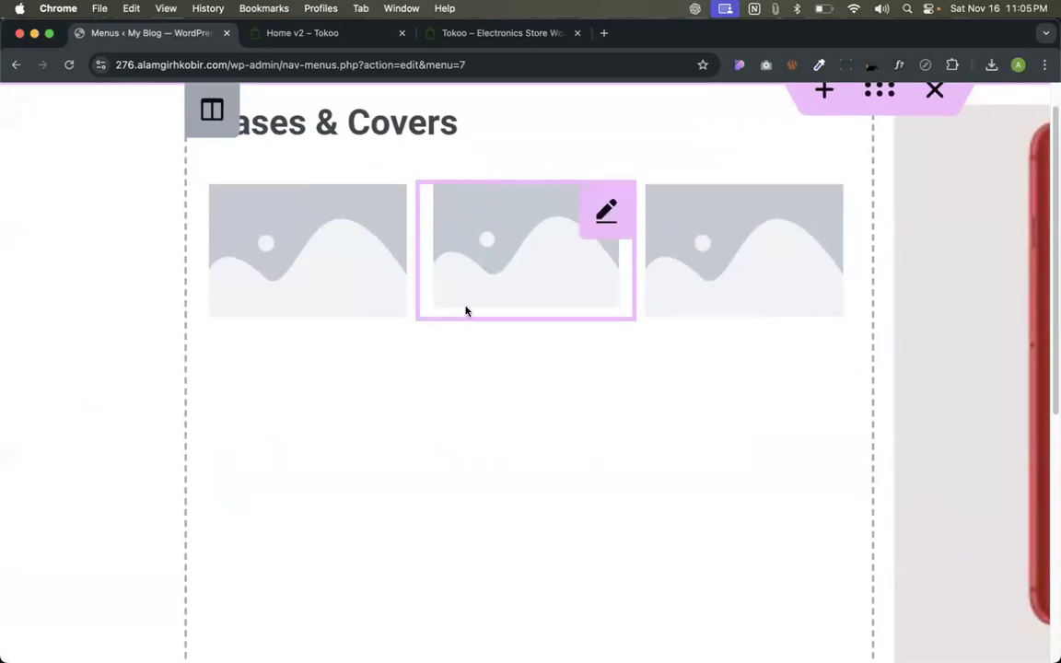
scroll(469, 317, "down", 5)
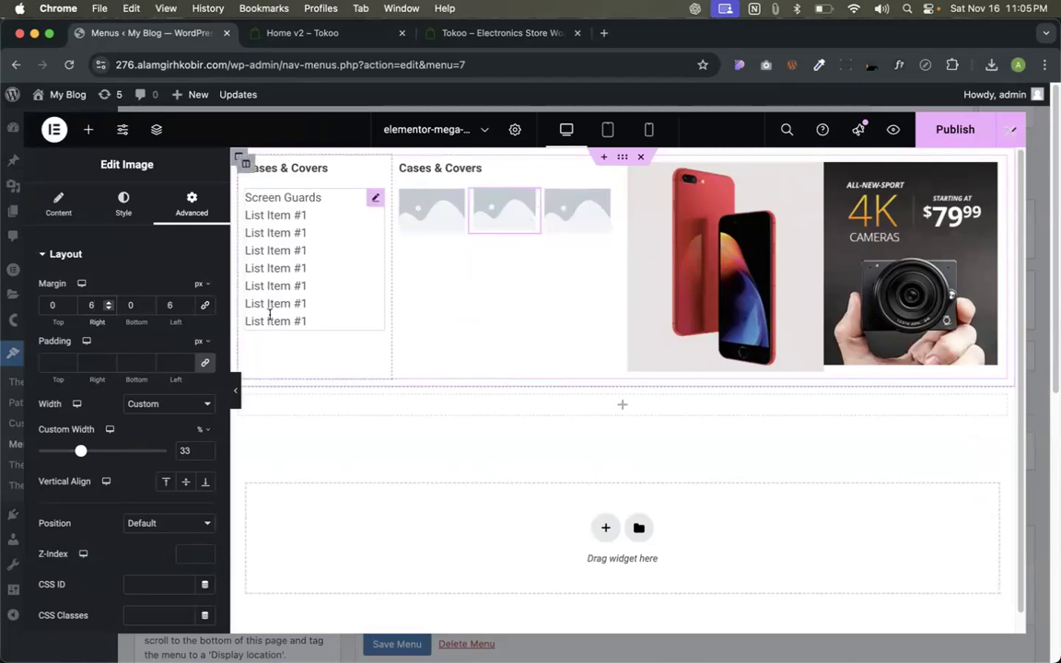
Reduce the middle placeholder image's left and right margins to 3 px and check the gaps between the images.
type("3")
left_click_drag(95, 304, 80, 304)
type("3")
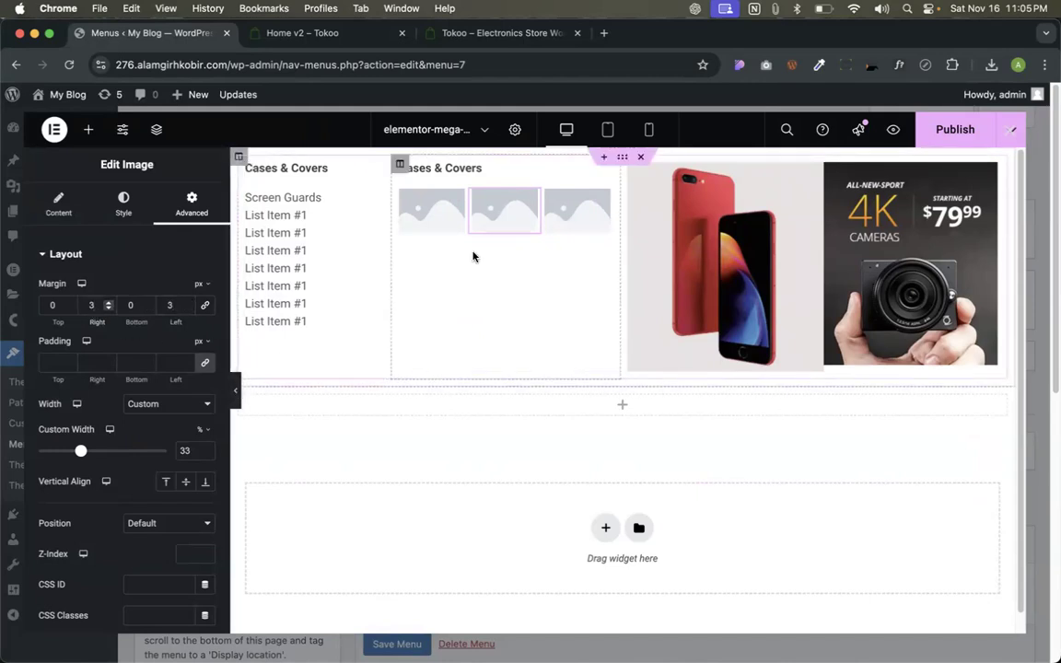
scroll(473, 256, "up", 5)
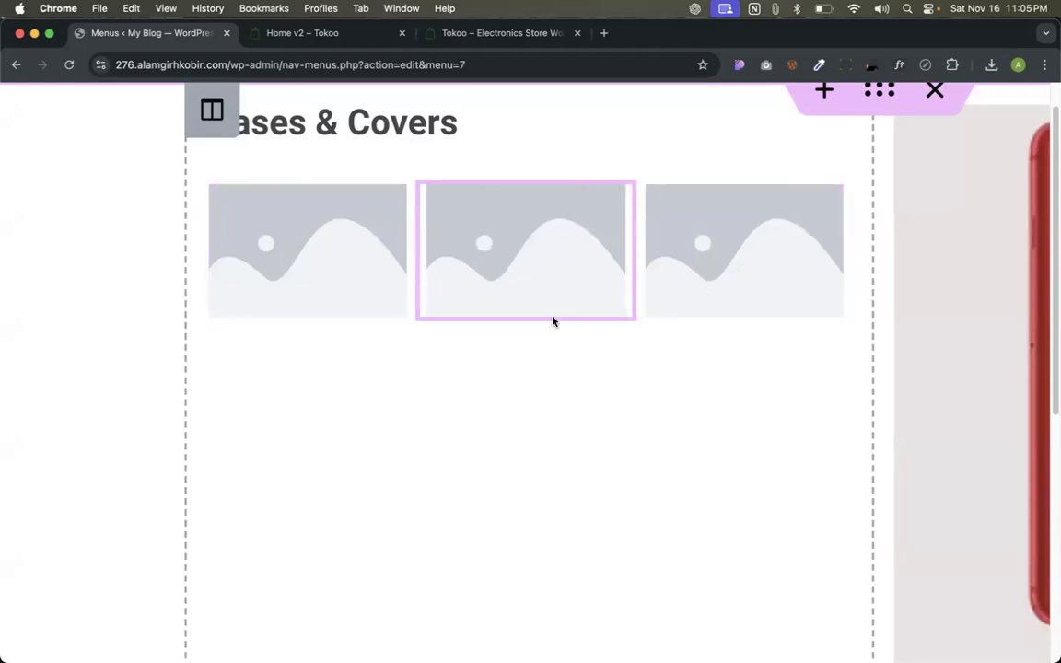
scroll(553, 320, "down", 5)
Duplicate the third and first placeholder images and move the first image's copy to the start of a second row.
right_click(599, 208)
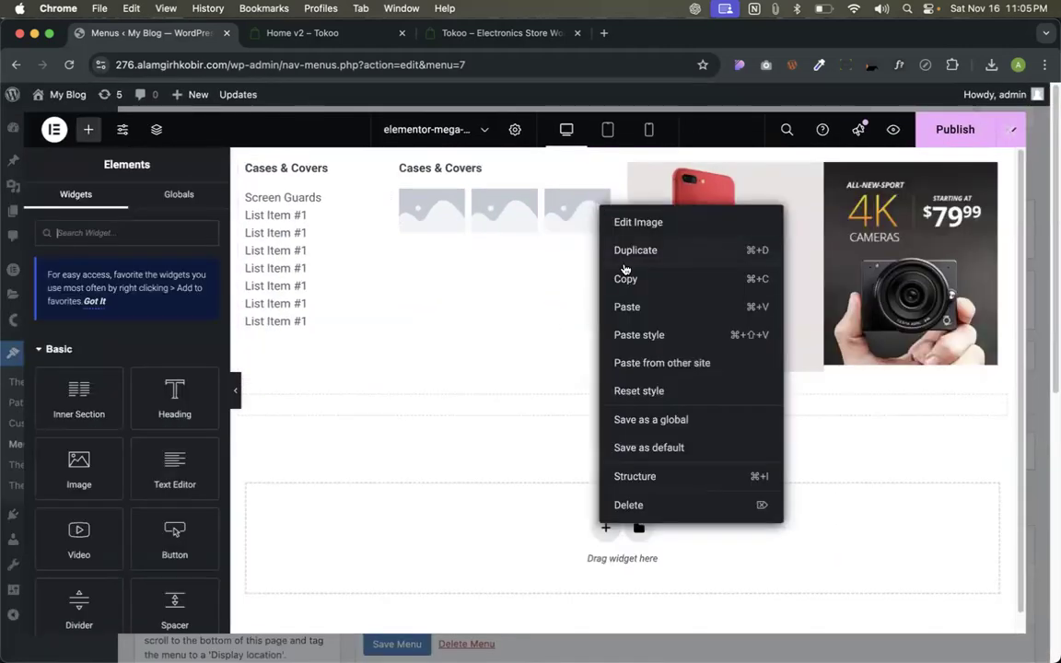
left_click(628, 253)
right_click(439, 217)
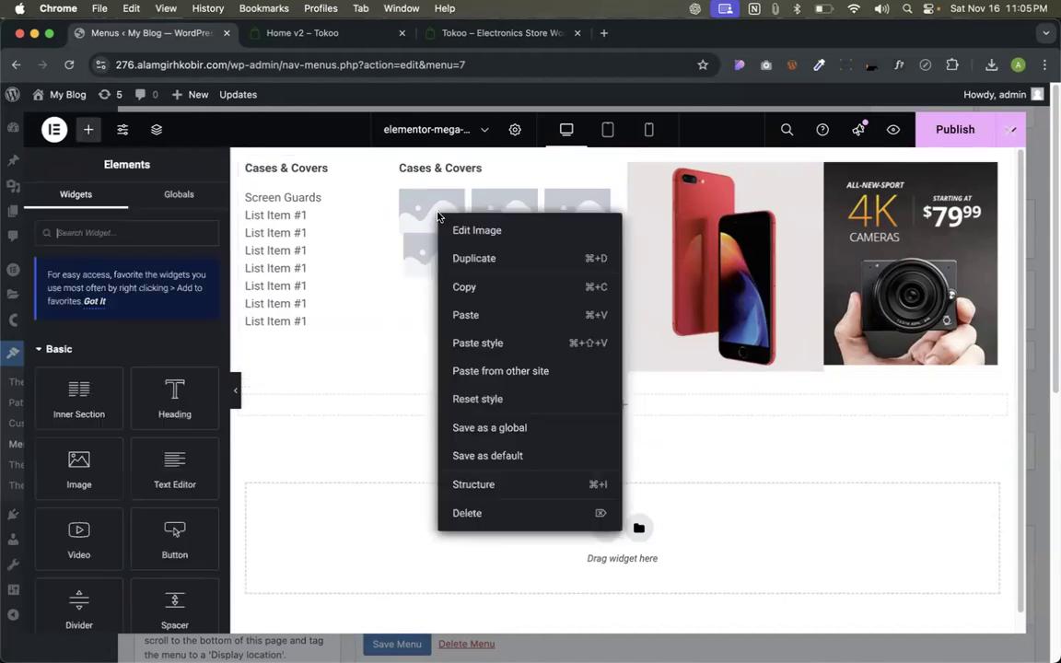
left_click(465, 259)
left_click_drag(533, 201, 406, 248)
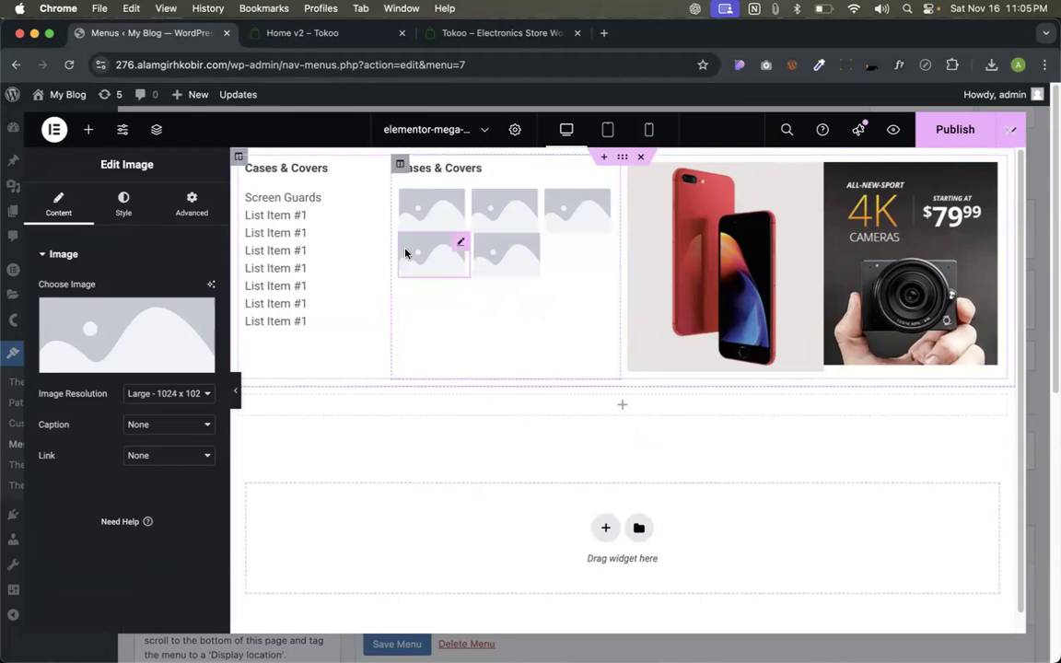
Copy the first row's middle placeholder image and paste it after the second row's first image.
right_click(498, 225)
left_click(523, 301)
right_click(459, 264)
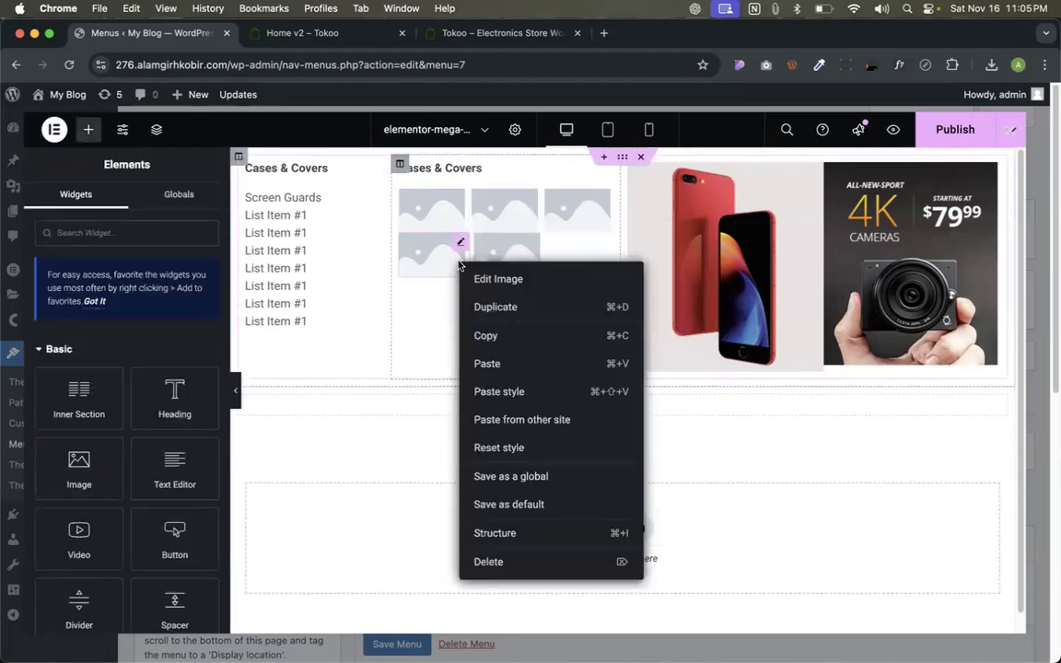
left_click(511, 366)
Copy the second row's first placeholder image and paste it after that row's last image to start a third row.
right_click(577, 260)
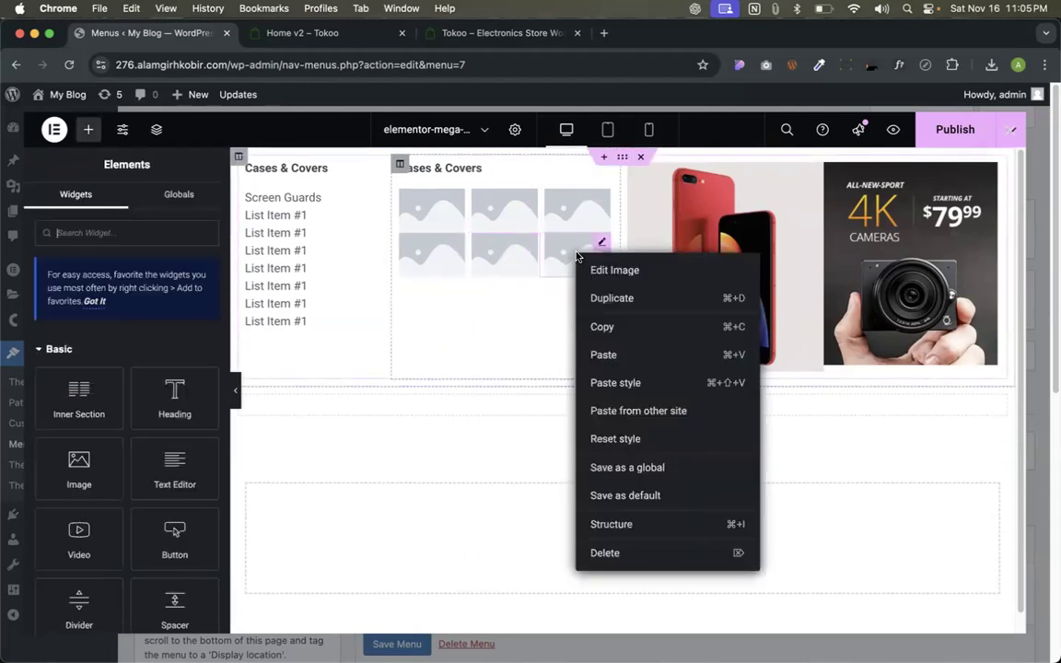
right_click(437, 261)
left_click(455, 330)
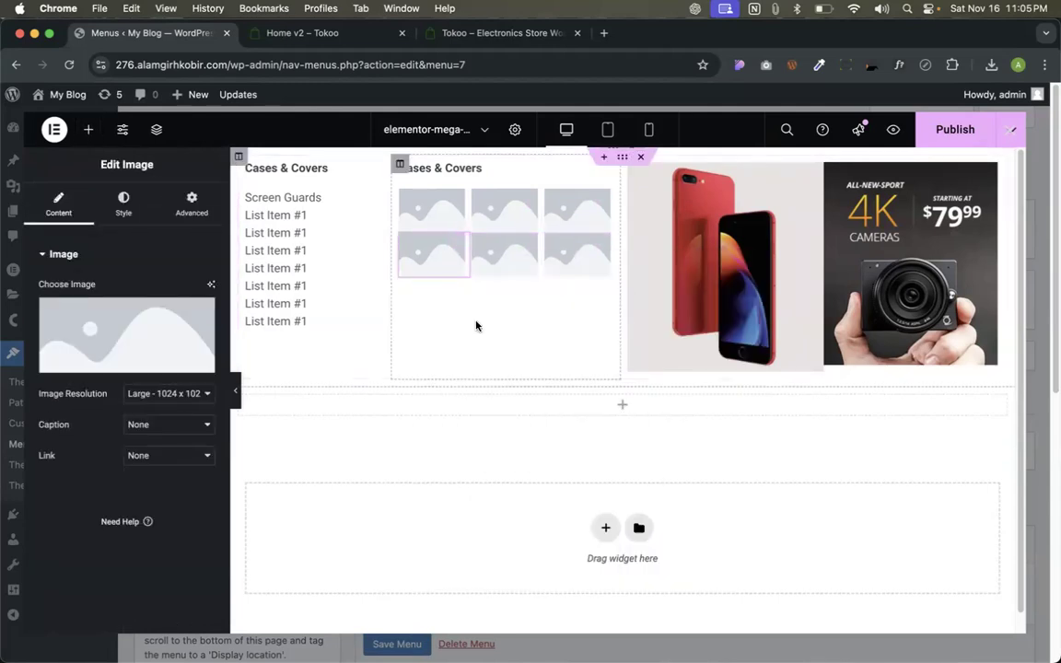
right_click(585, 244)
left_click(611, 347)
Copy the second row's middle and last placeholder images into the matching positions of the third row.
right_click(513, 261)
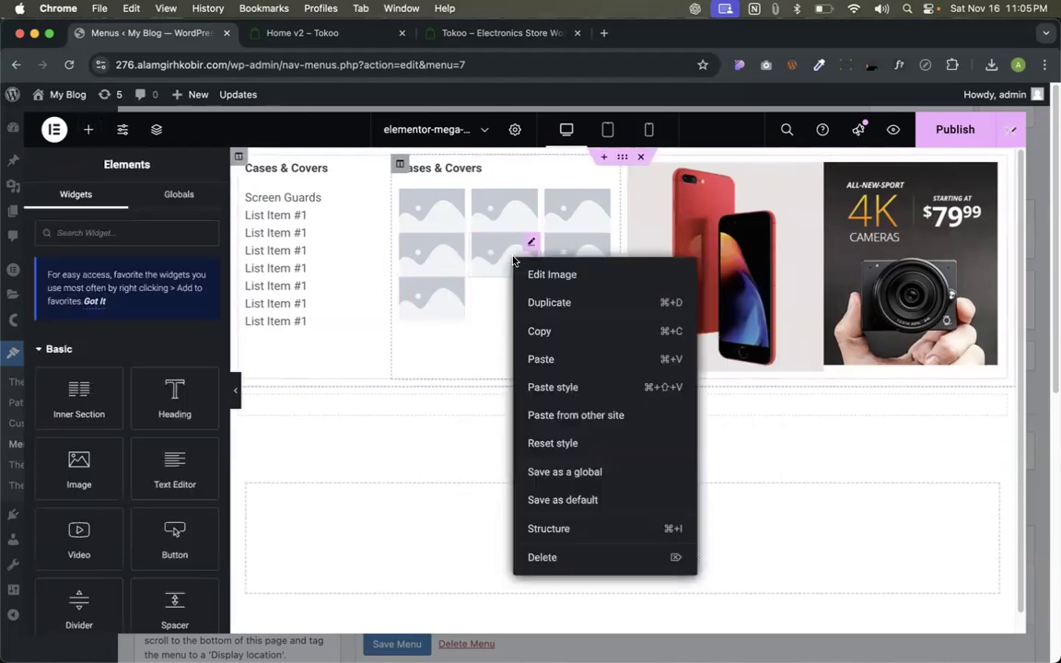
left_click(553, 333)
right_click(452, 307)
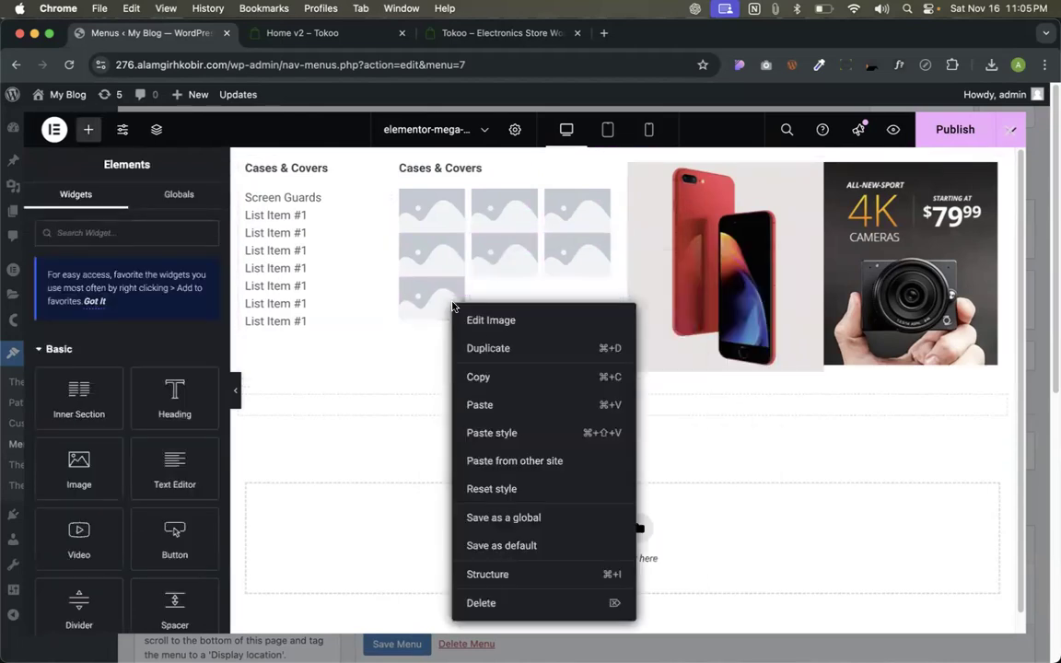
left_click(518, 404)
right_click(574, 252)
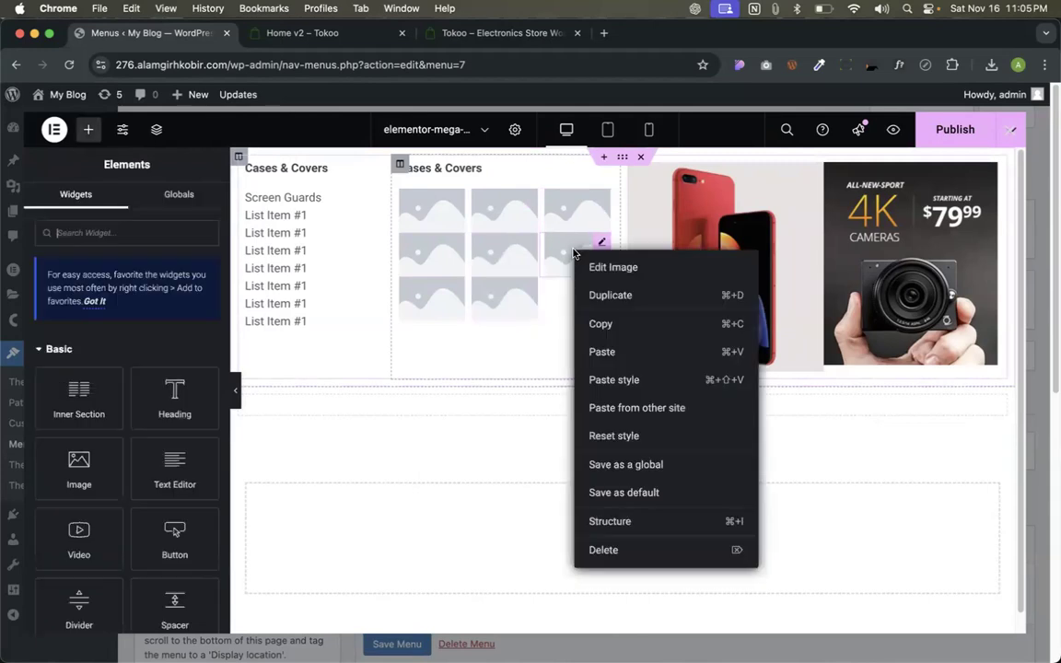
left_click(594, 327)
right_click(508, 299)
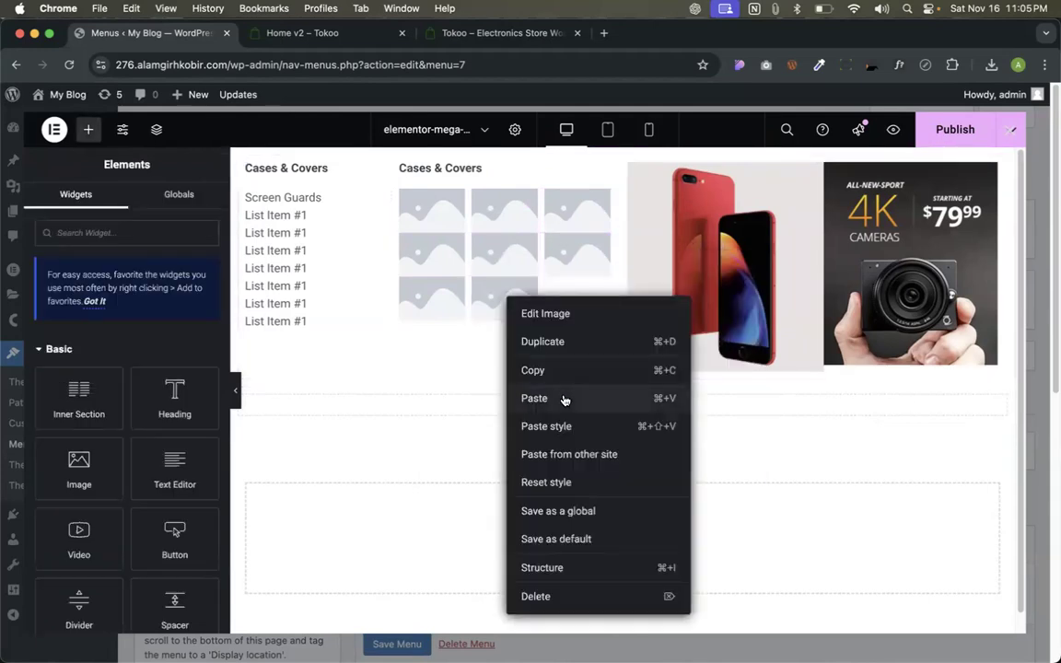
left_click(565, 399)
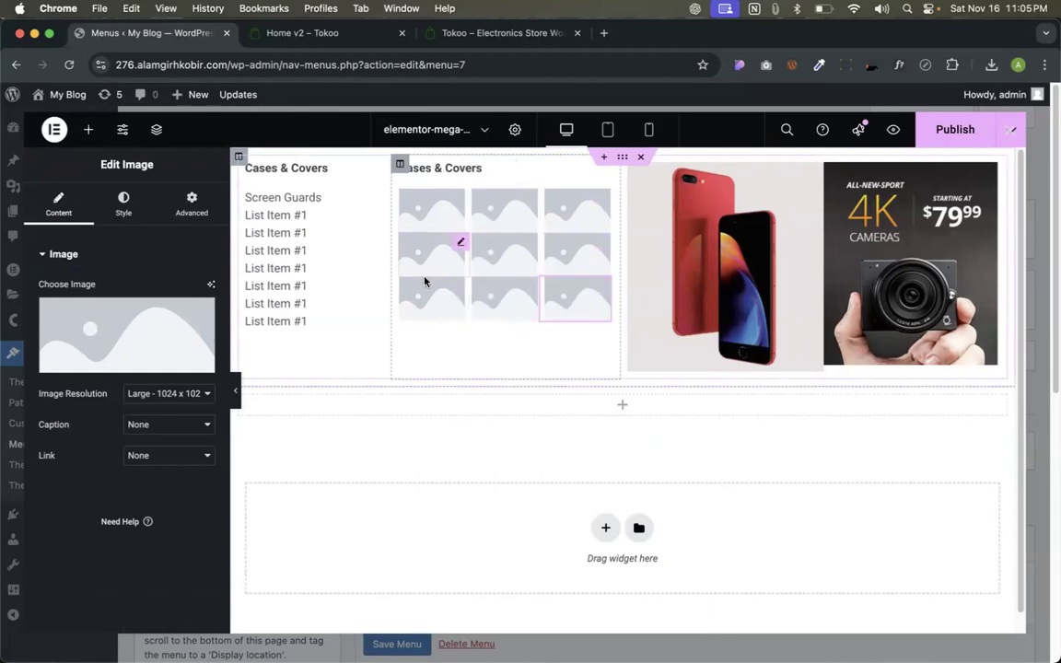
Set the top margin of all three placeholder images in the second row to 10 px.
left_click(460, 243)
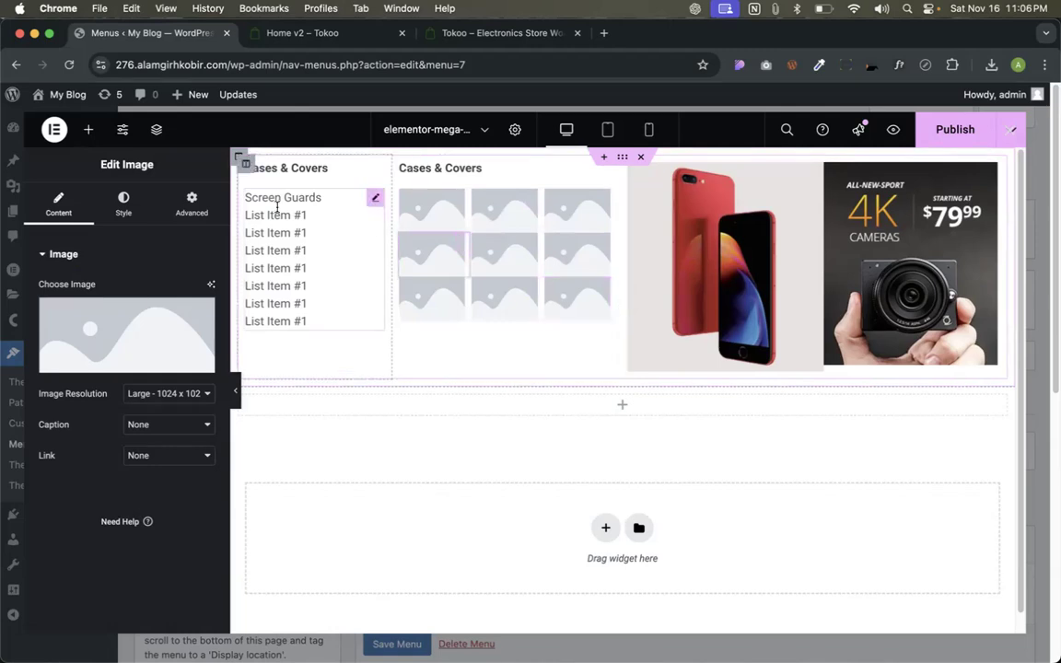
left_click(191, 205)
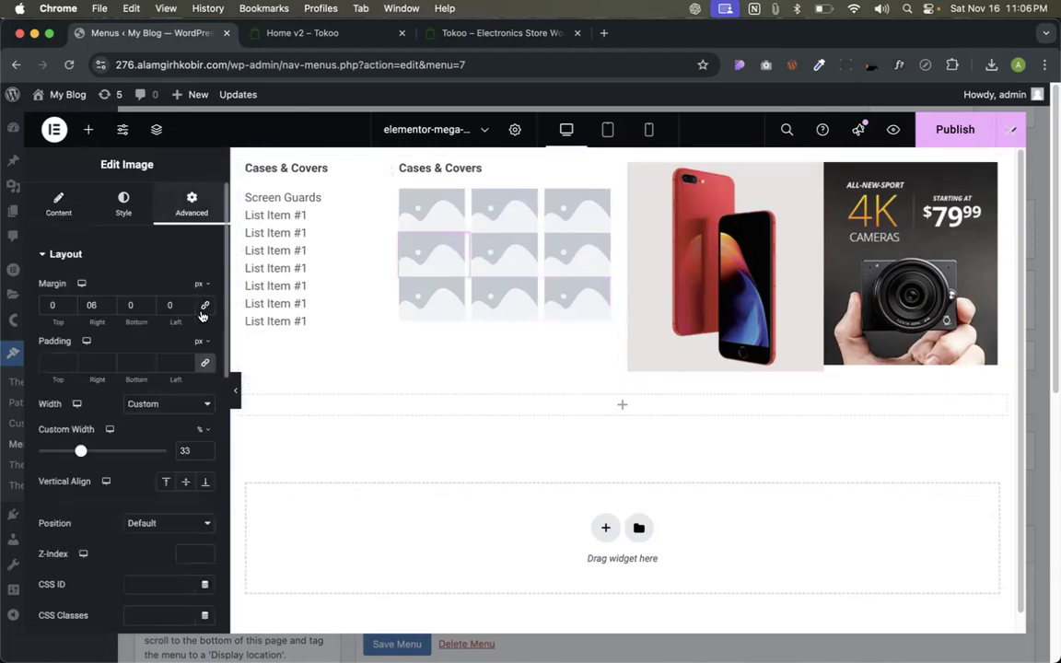
left_click(41, 307)
type("1")
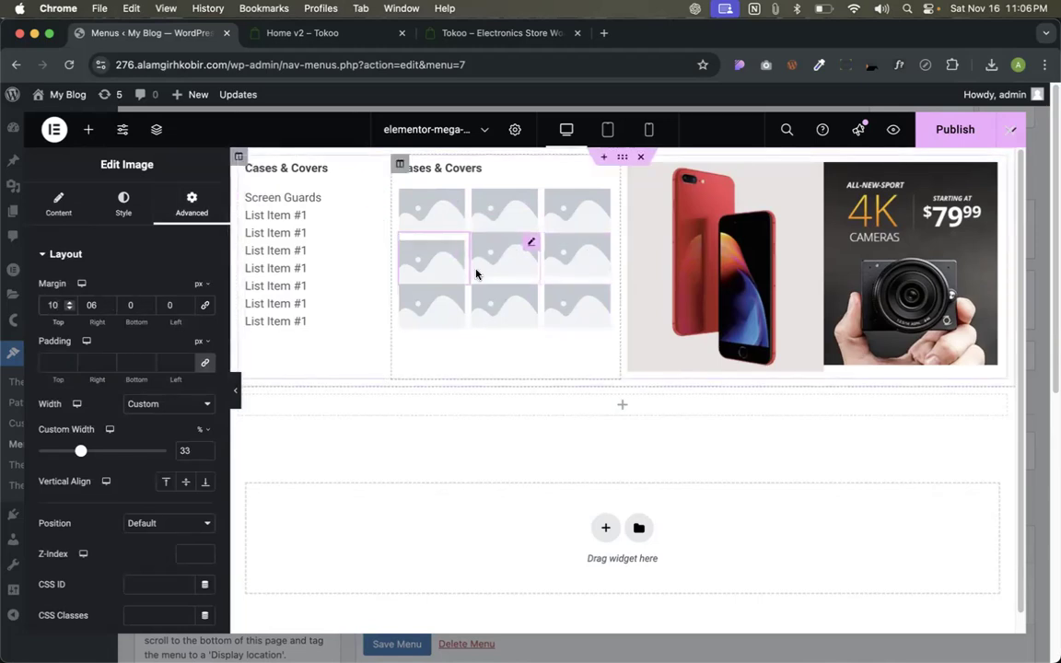
left_click(530, 248)
left_click(191, 205)
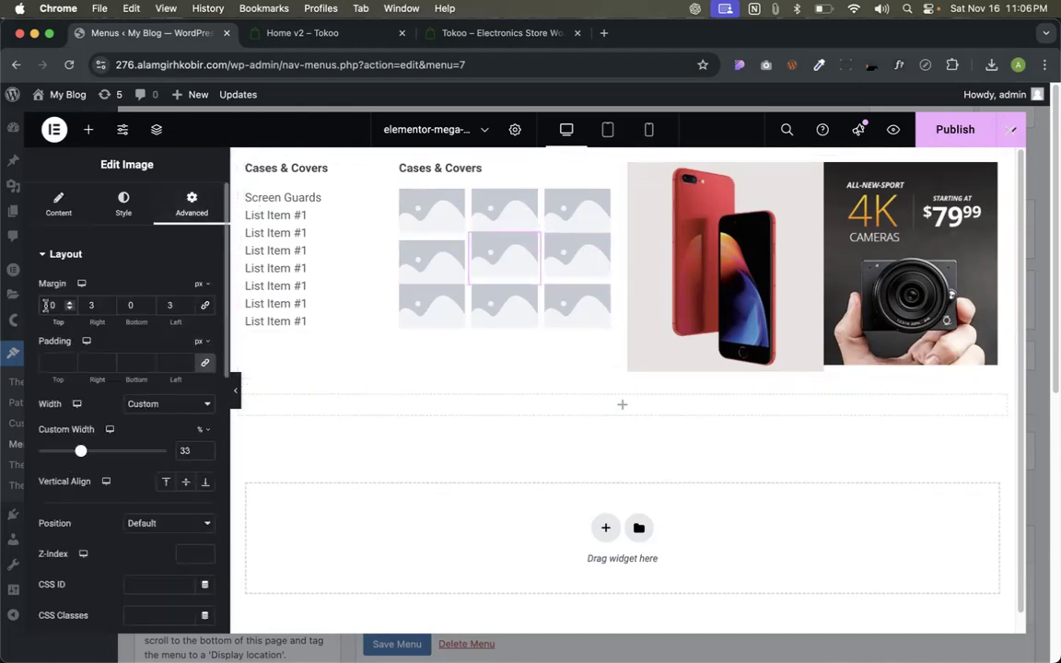
left_click(594, 244)
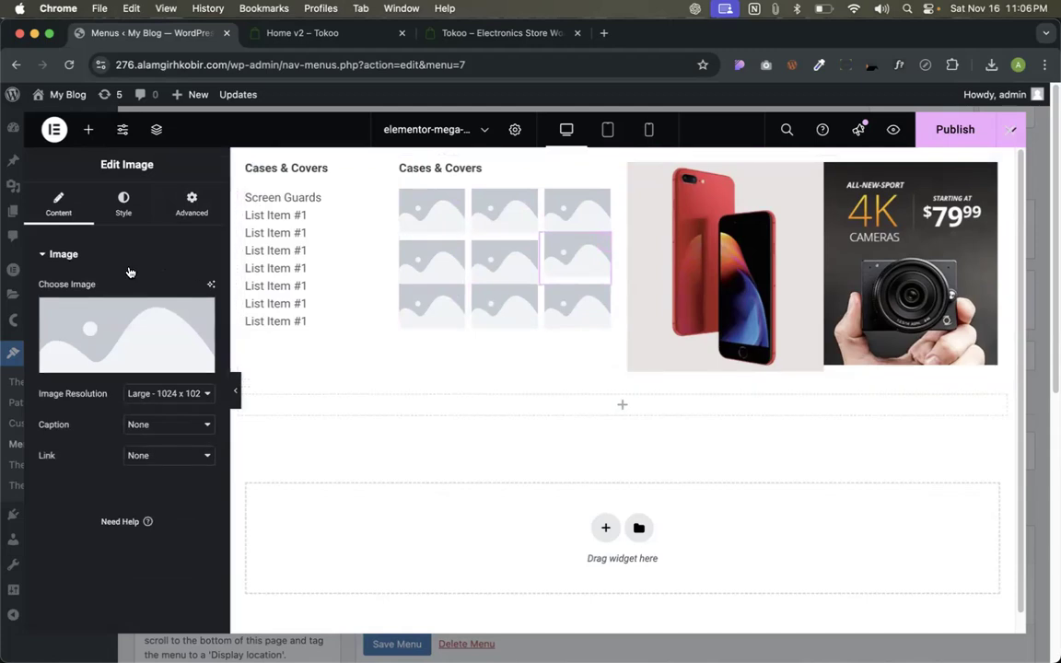
left_click(192, 205)
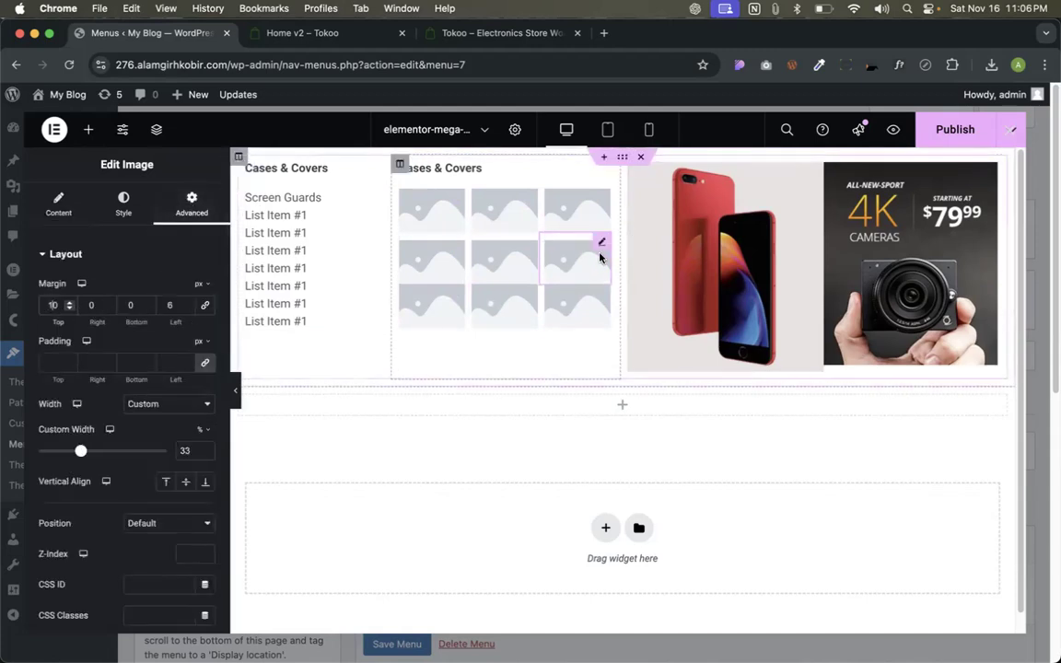
Copy the second row's first placeholder image and paste only its style onto the third row's first image.
right_click(433, 273)
left_click(462, 344)
right_click(430, 316)
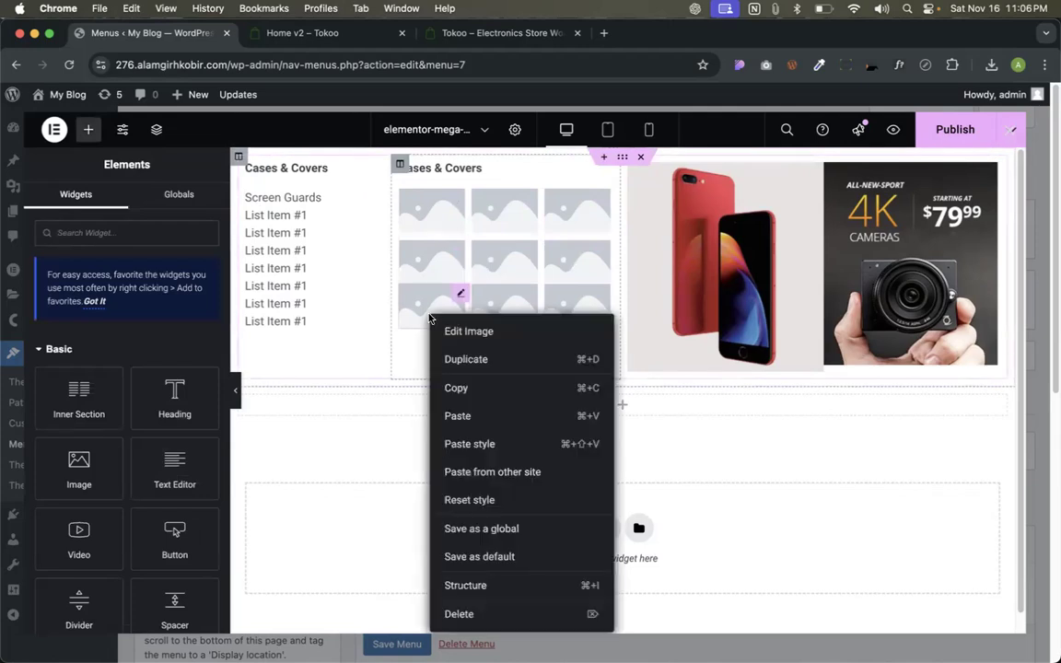
left_click(464, 415)
key("cmd+z")
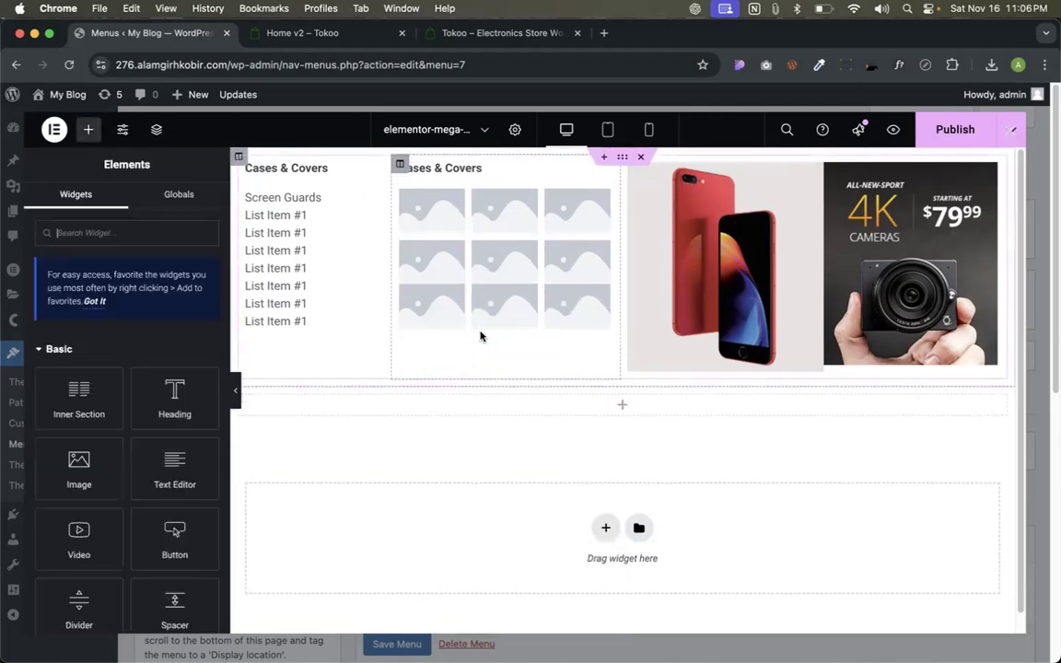
right_click(437, 308)
left_click(486, 448)
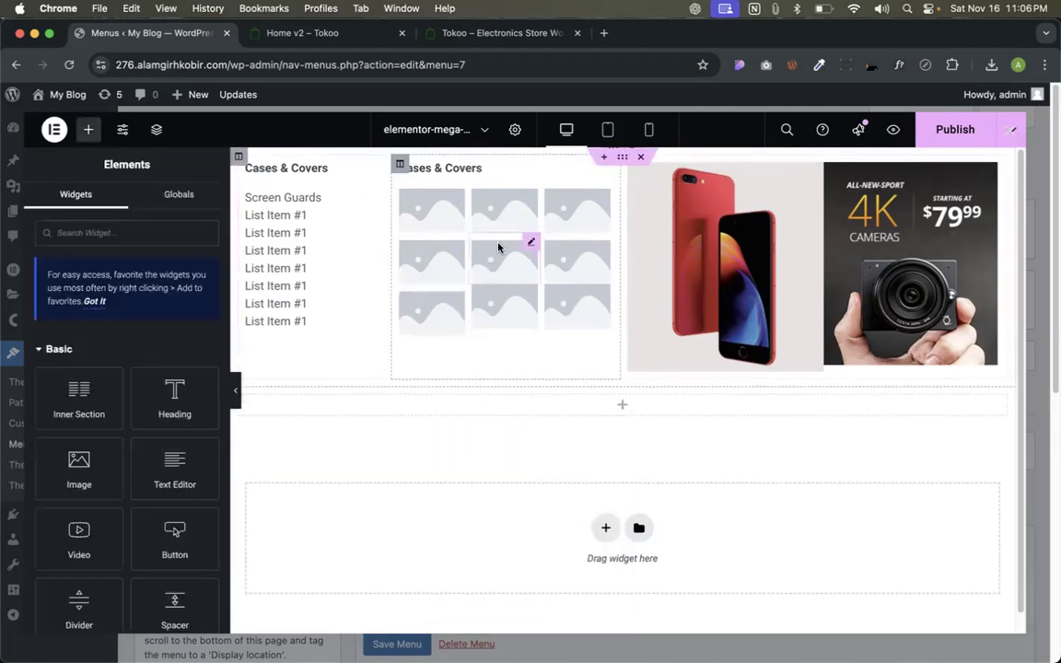
Paste the styles of the second row's middle and last images onto the matching images in the third row.
right_click(498, 252)
left_click(523, 323)
right_click(509, 305)
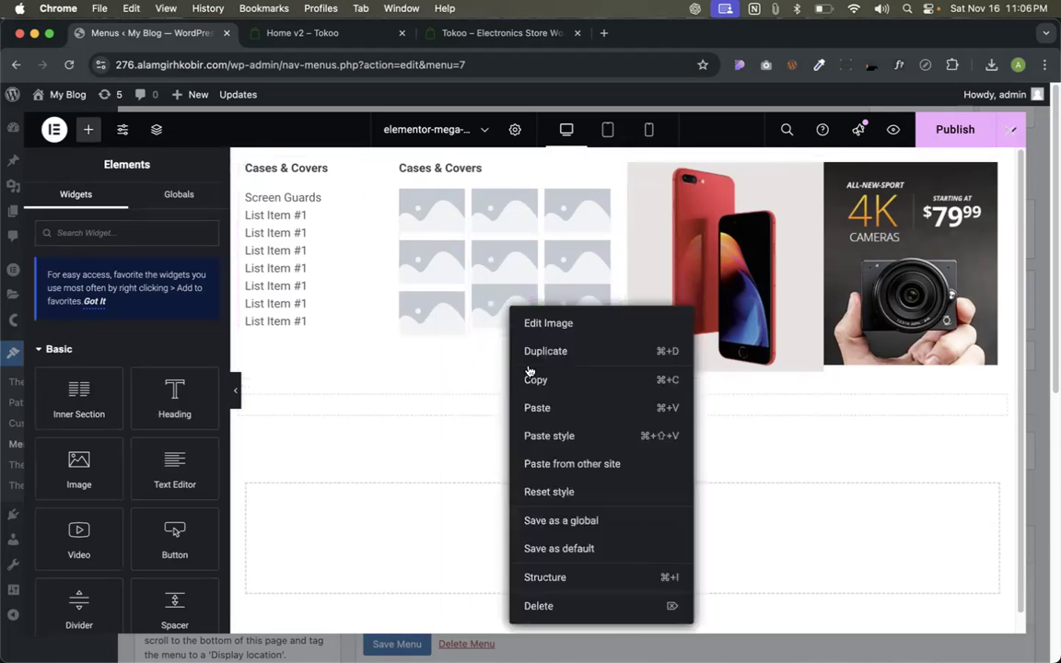
left_click(545, 434)
left_click(562, 256)
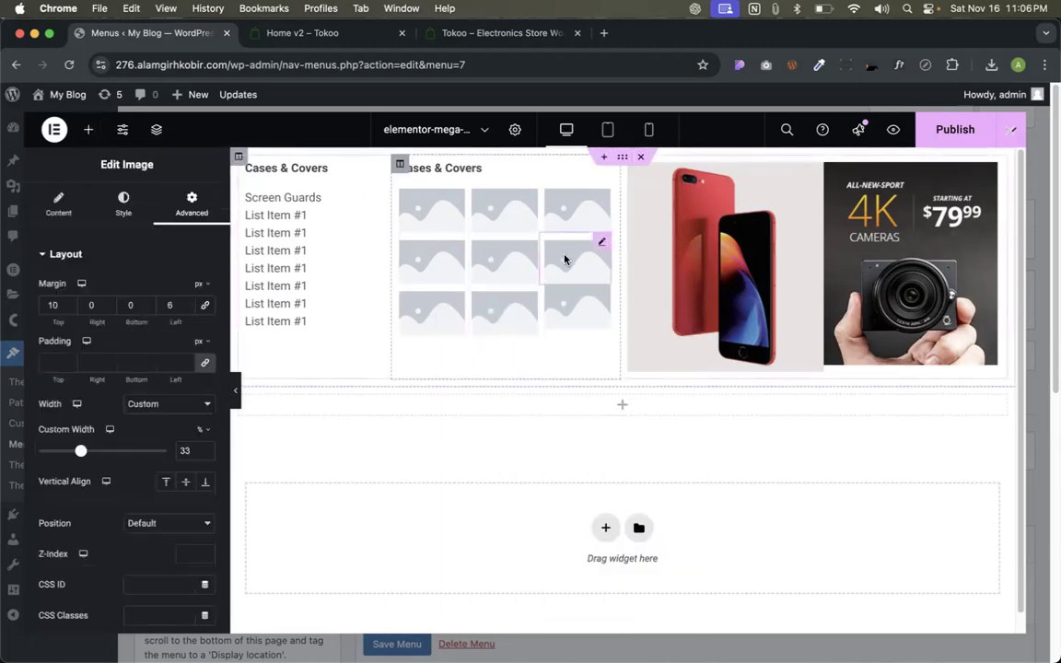
right_click(563, 257)
left_click(591, 332)
right_click(577, 309)
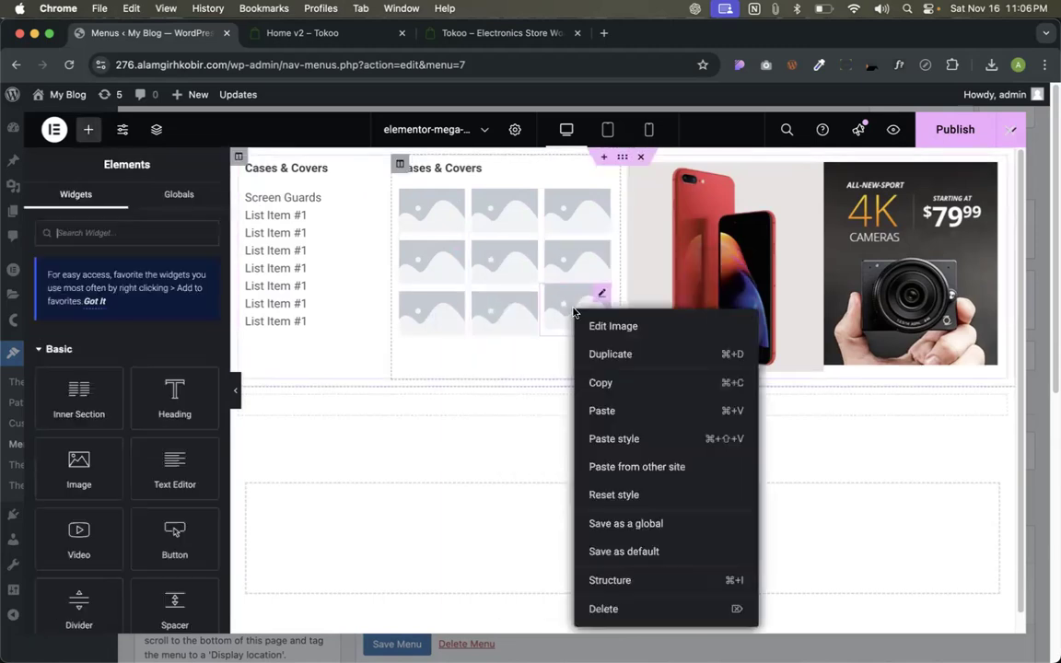
left_click(613, 439)
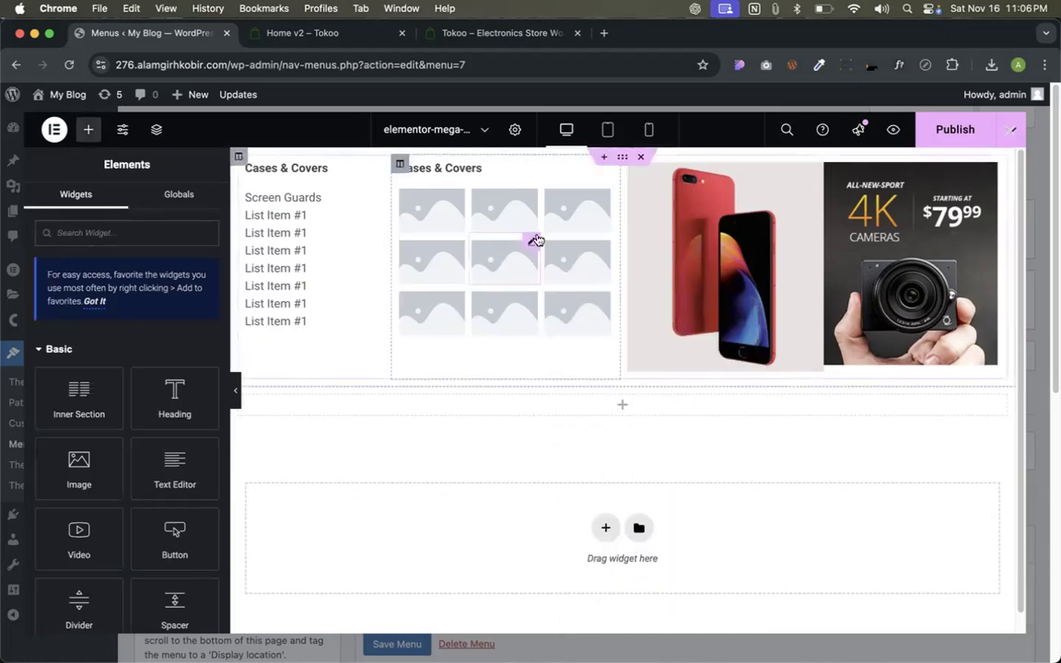
Open the media picker for the first row's first placeholder image.
left_click(439, 216)
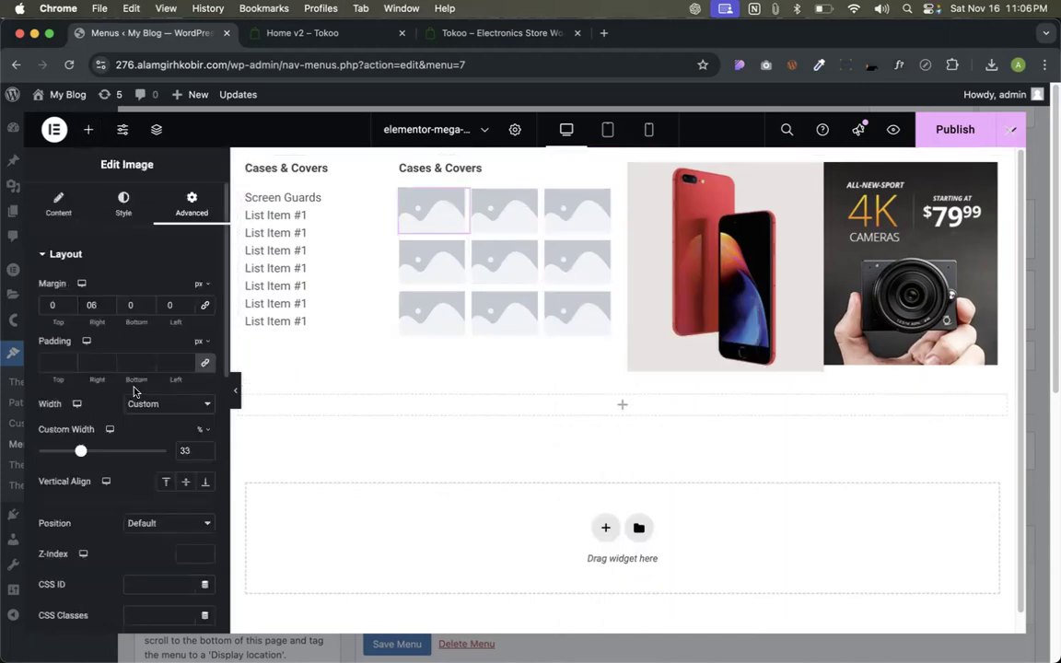
left_click(55, 200)
left_click(132, 368)
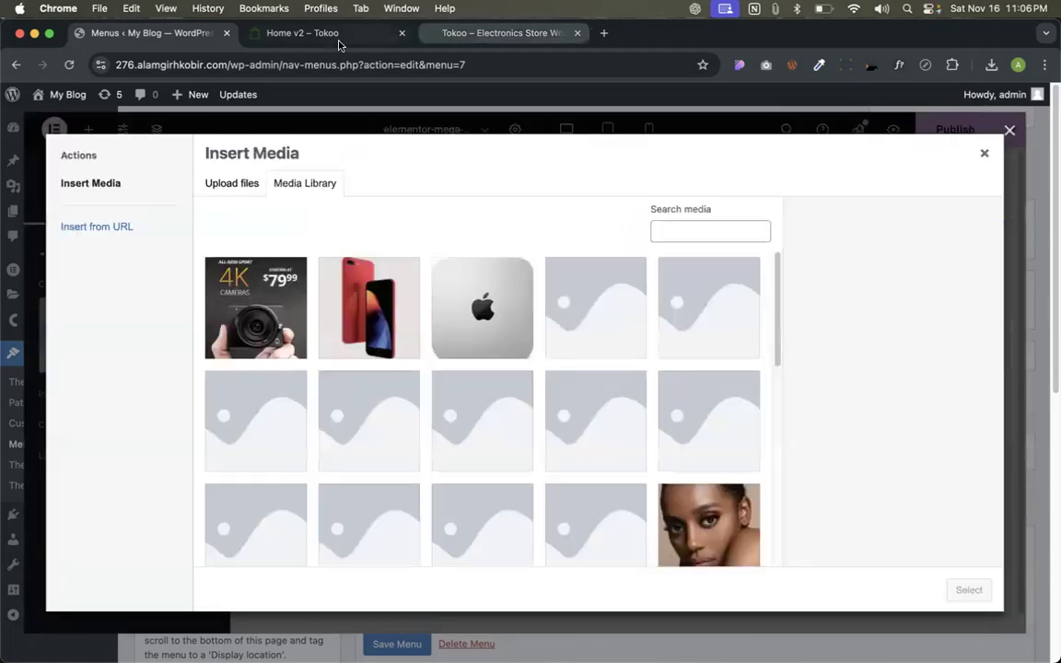
Save the graphicriver brand image from the Smartphones mega menu on the Tokoo Home v2 page.
left_click(333, 35)
mouse_move(275, 183)
mouse_move(244, 150)
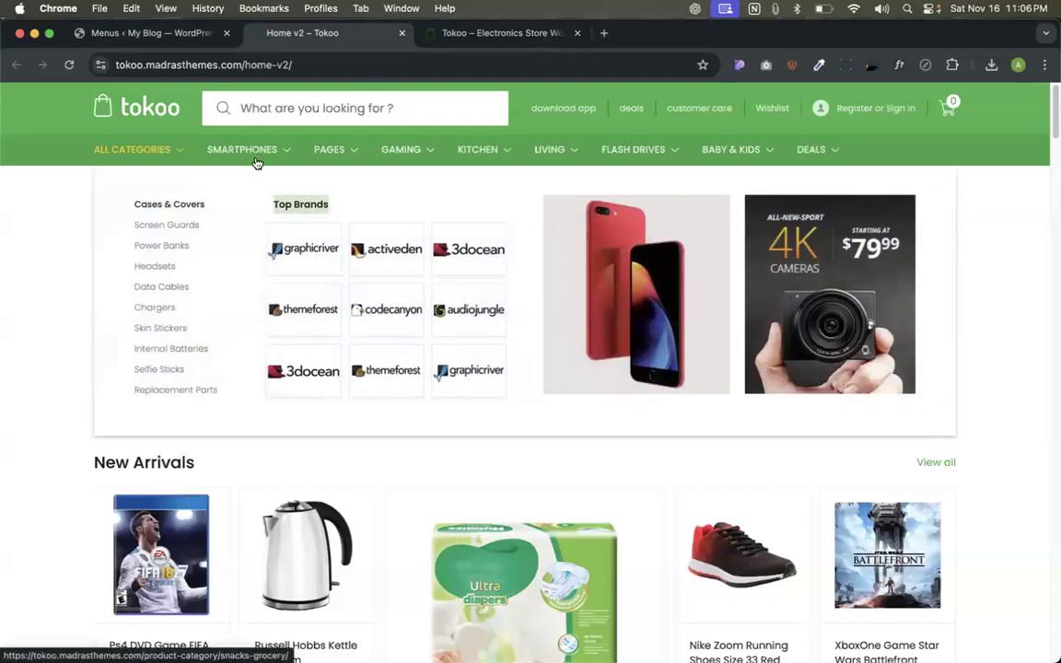
right_click(302, 241)
left_click(352, 404)
key("Return")
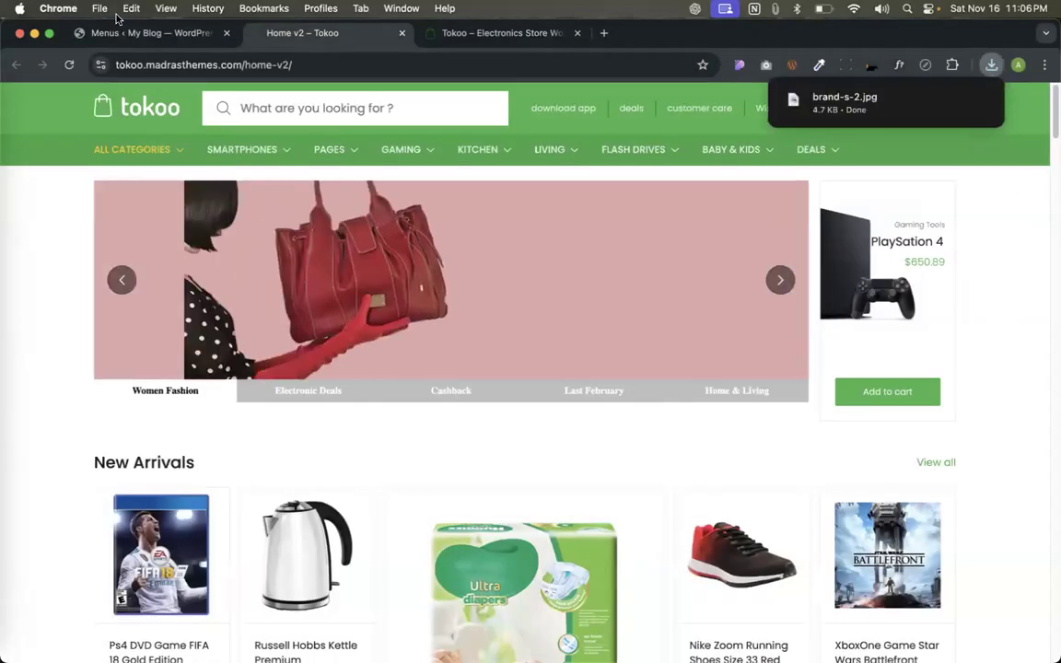
Return to the WordPress menu editor, upload brand-s-2.jpg to the media library and insert it as the grid's first image.
left_click(141, 37)
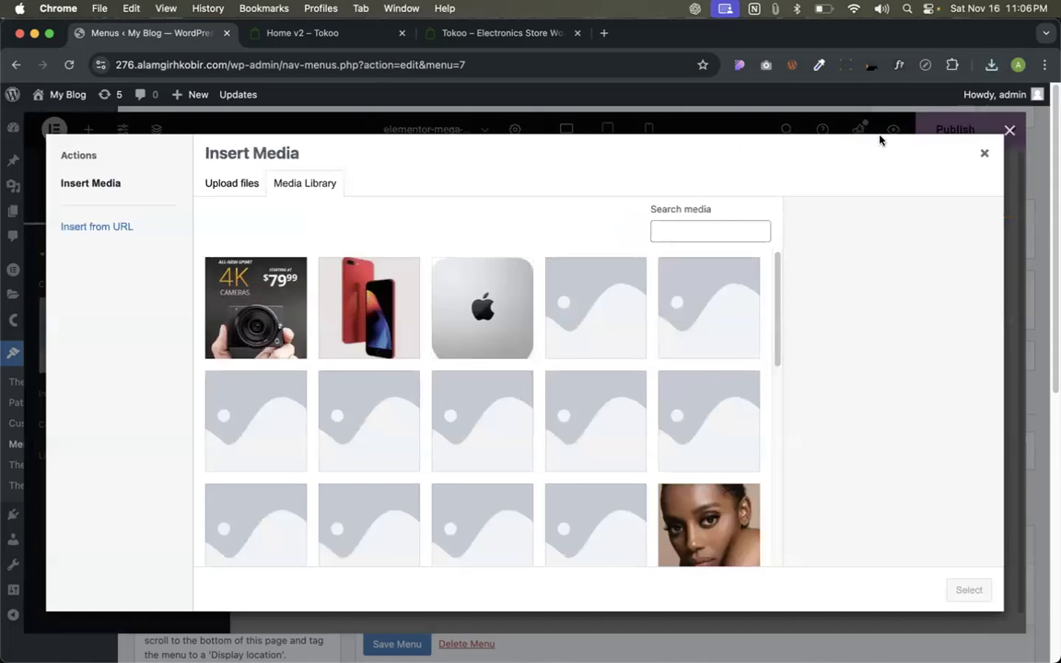
left_click(993, 66)
left_click_drag(828, 146, 700, 310)
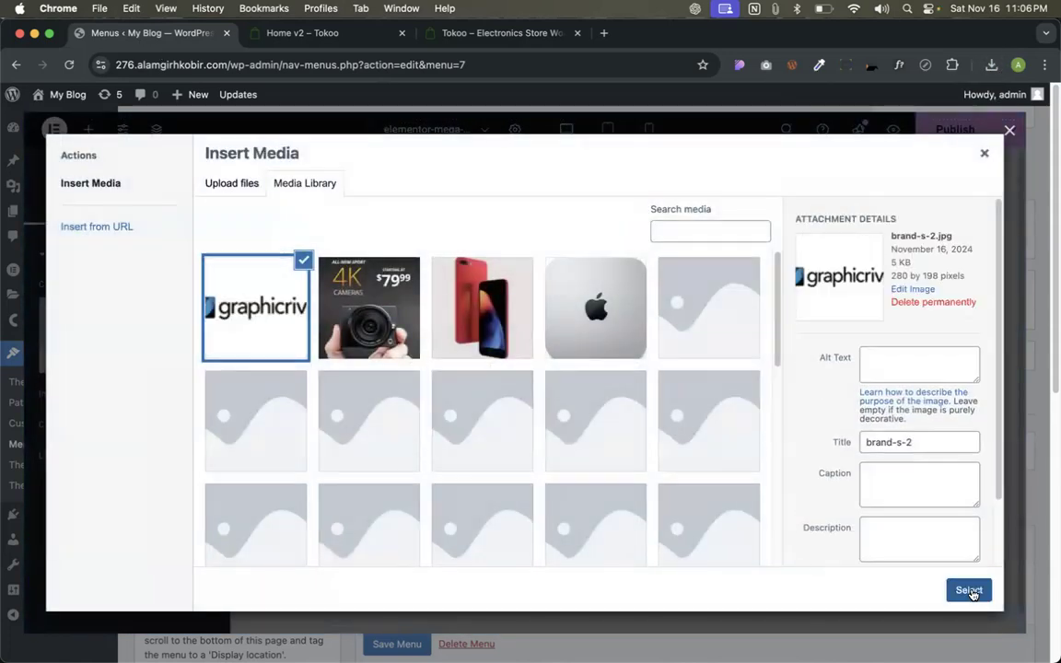
left_click(969, 590)
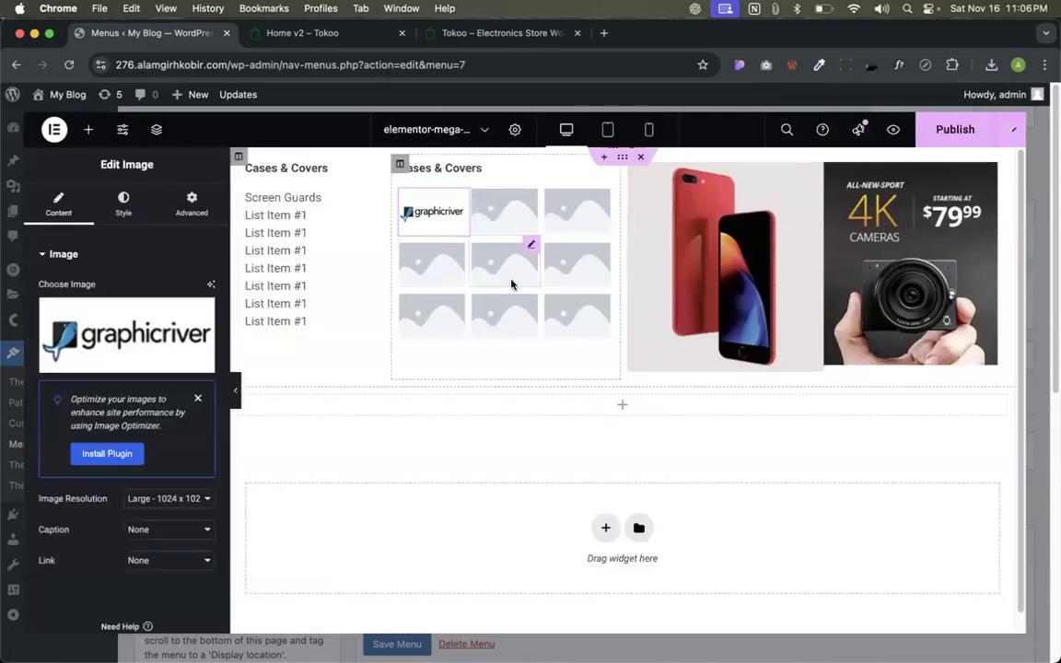
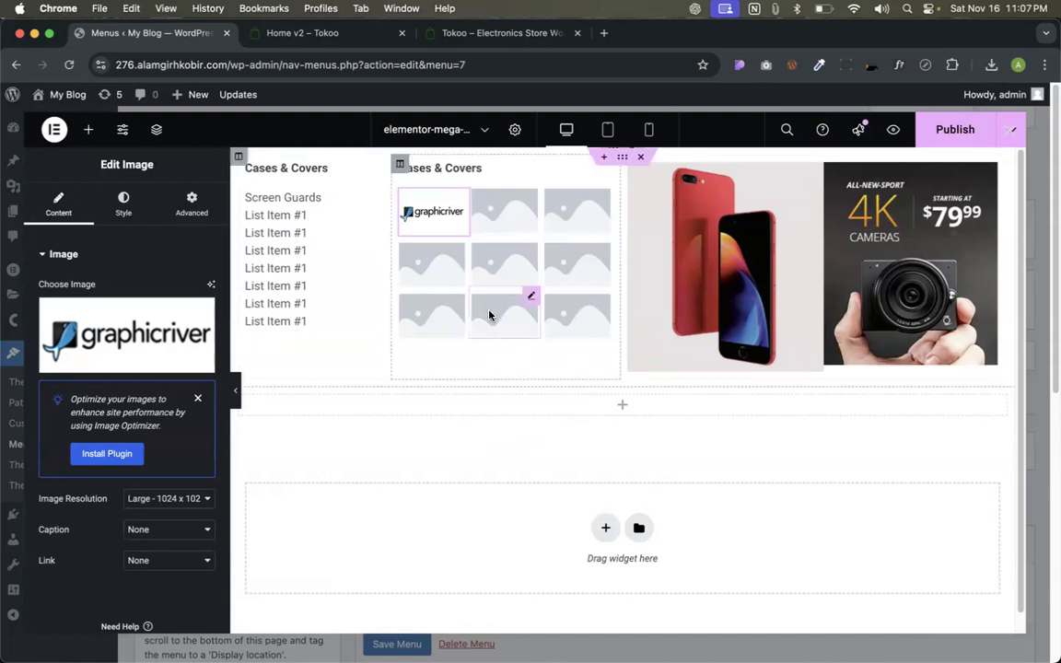
Open the media picker for the first row's middle placeholder image.
left_click(531, 201)
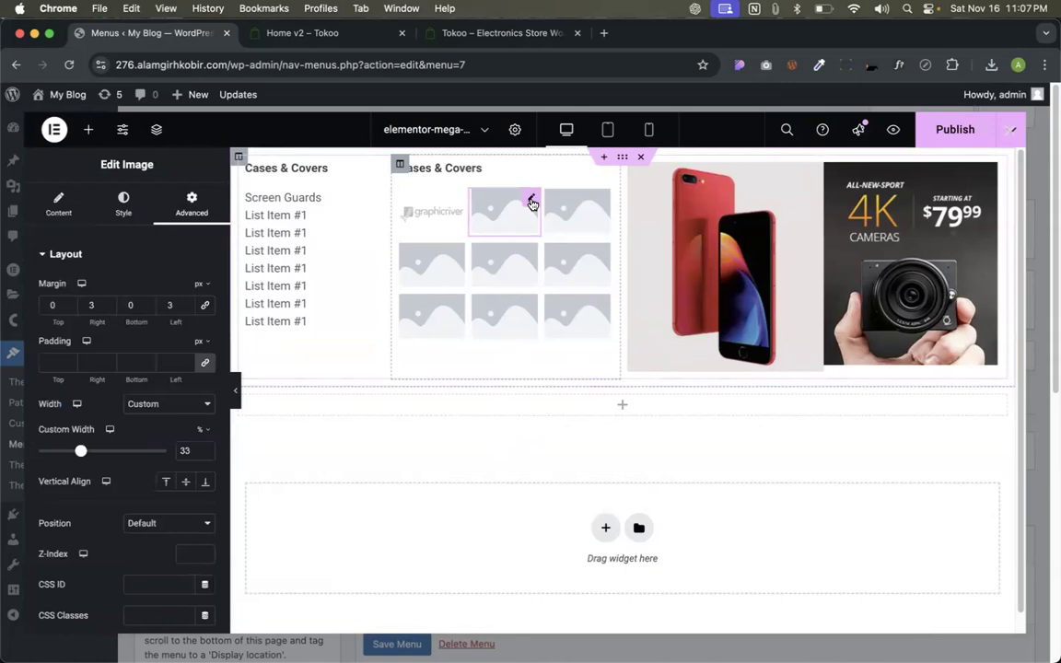
left_click(458, 202)
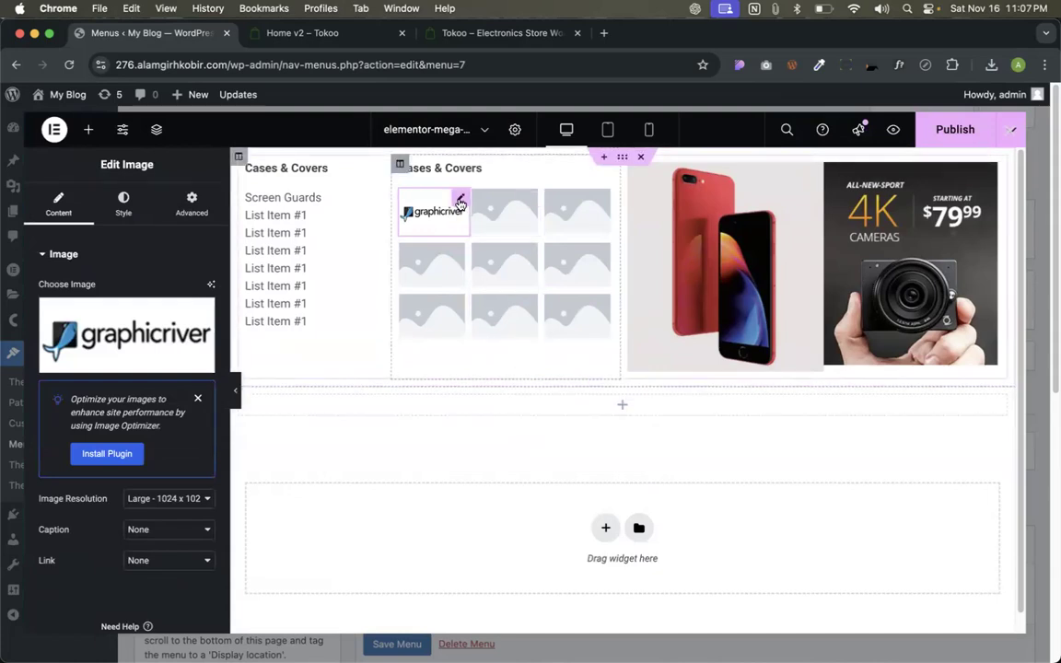
left_click(534, 199)
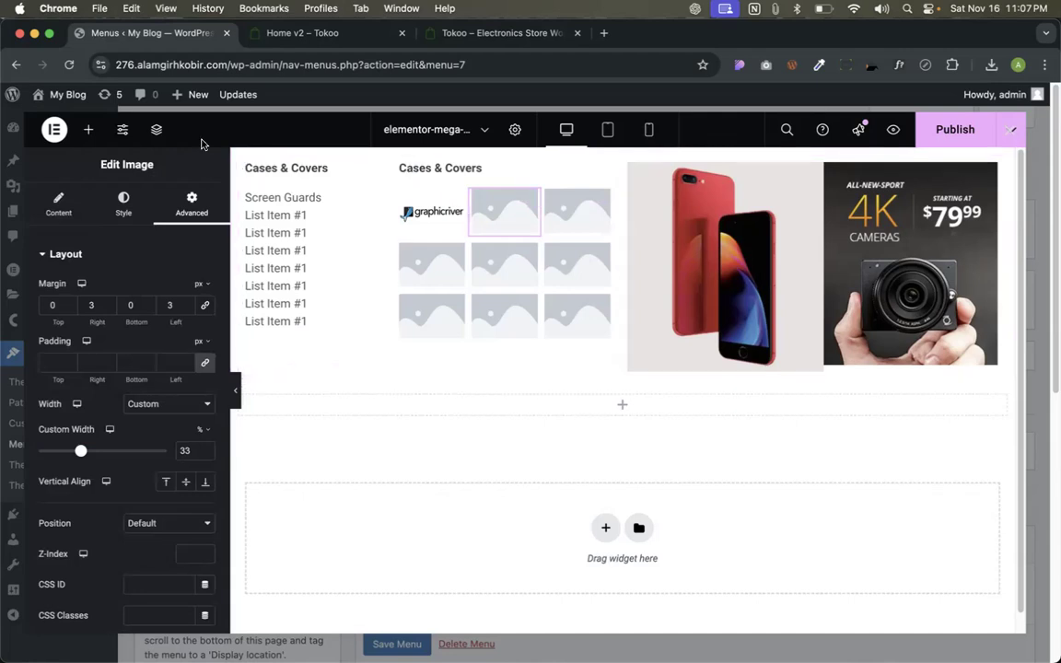
left_click(66, 212)
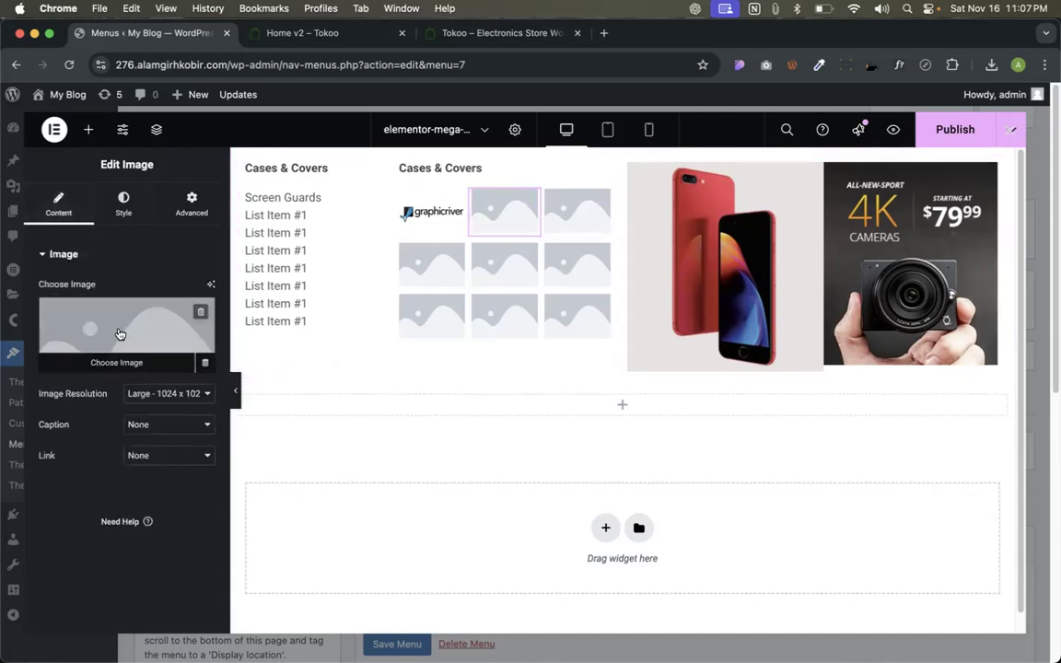
left_click(118, 333)
Save the activeden brand image from the Smartphones mega menu on the Tokoo Home v2 page.
left_click(319, 34)
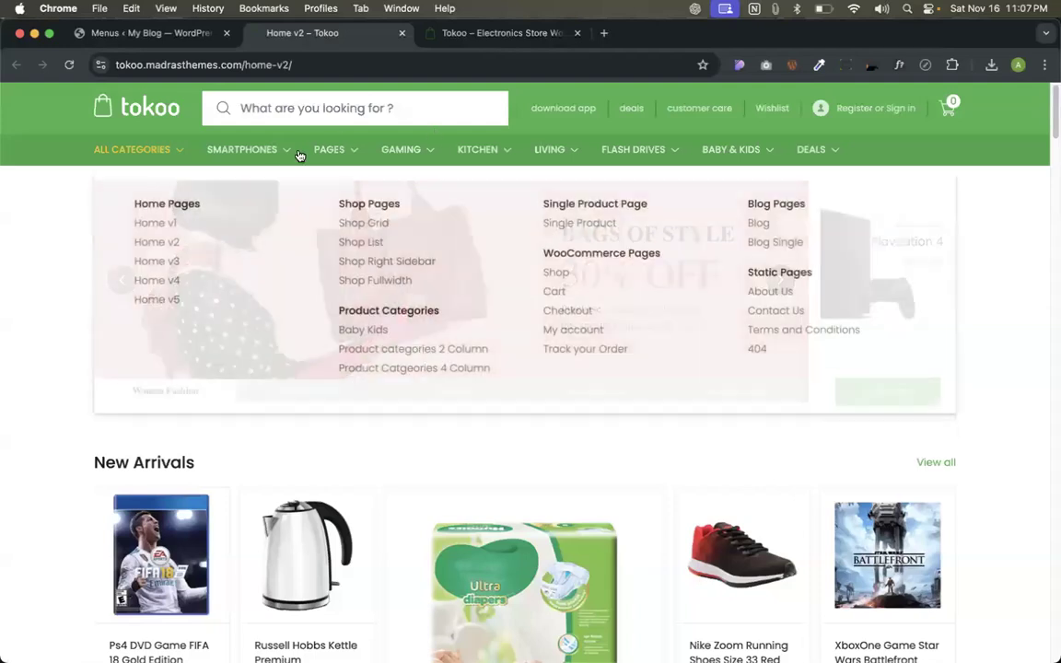
mouse_move(271, 149)
right_click(383, 253)
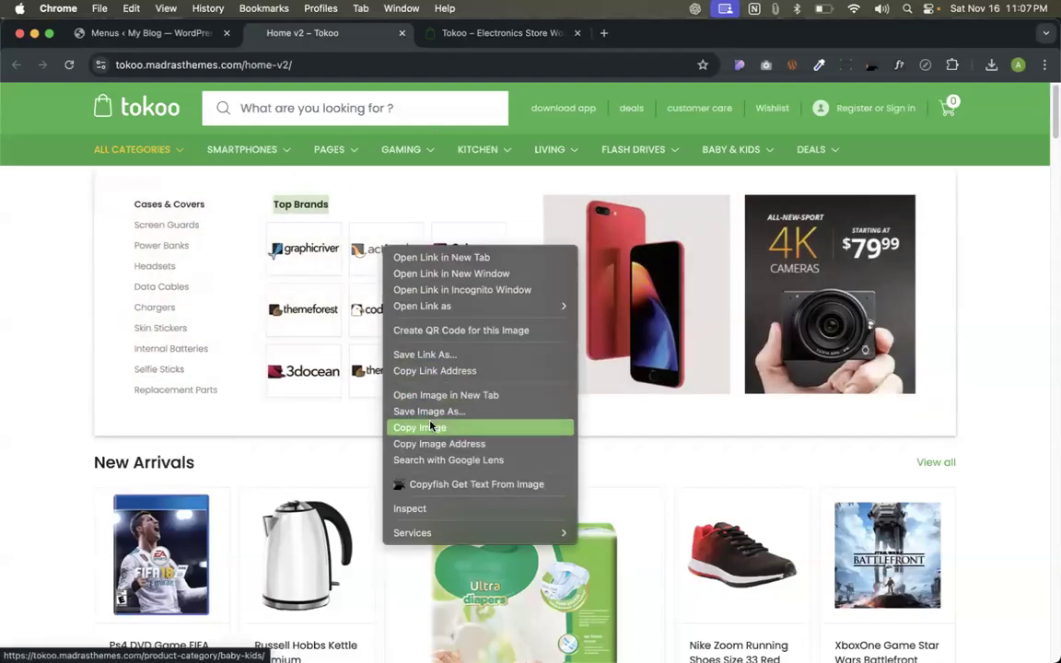
left_click(424, 427)
right_click(387, 241)
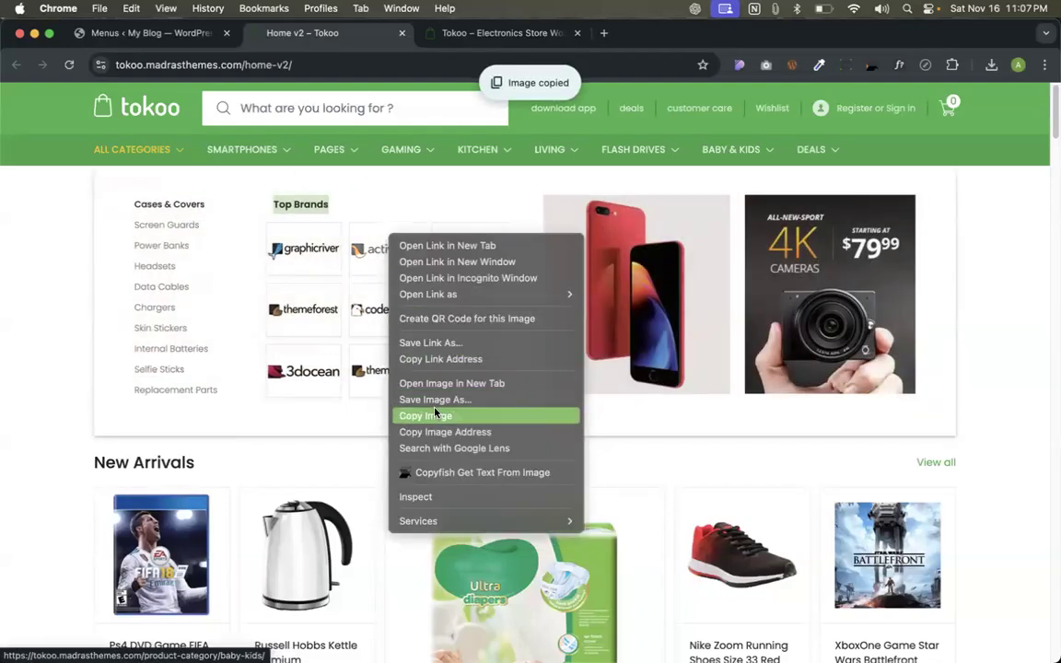
left_click(390, 366)
right_click(380, 249)
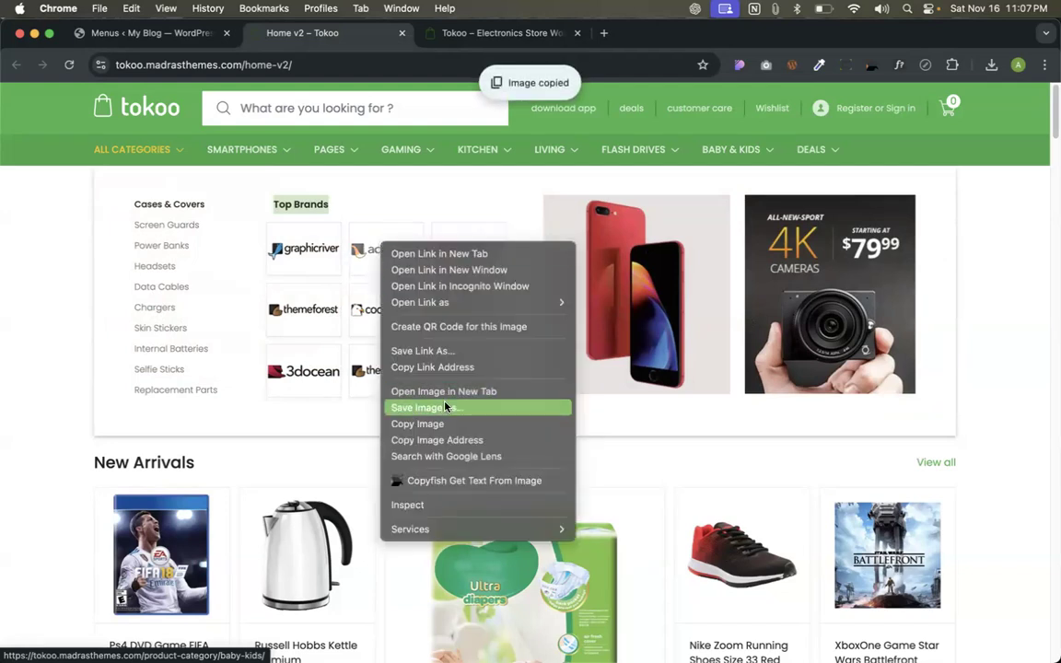
left_click(445, 407)
key("Return")
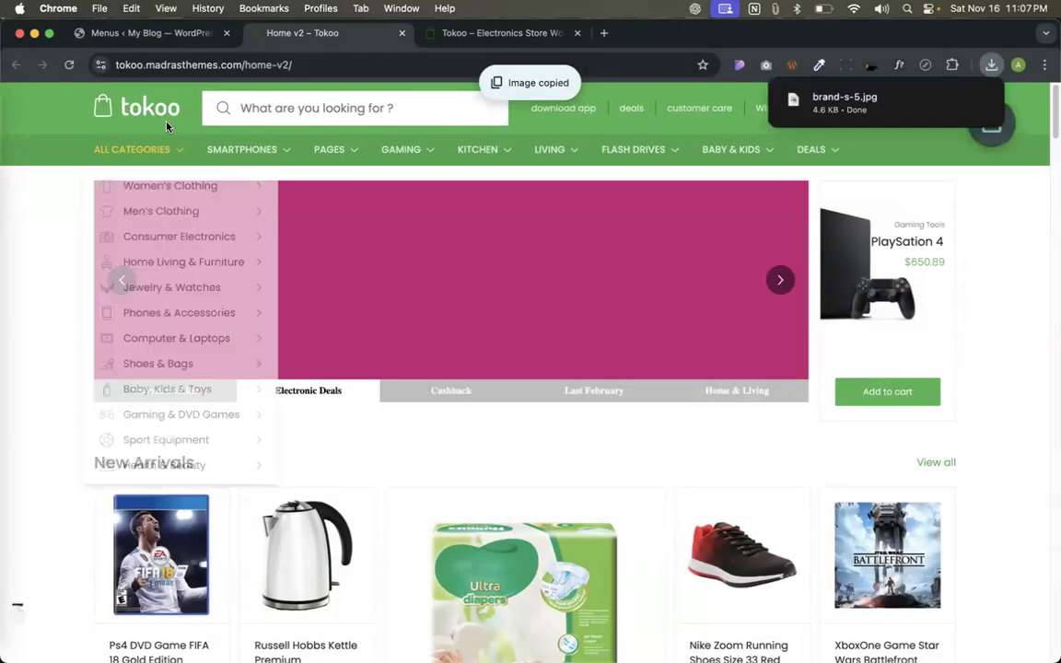
Return to the WordPress menu editor and upload the downloaded brand-s-5.jpg to the media library.
left_click(149, 32)
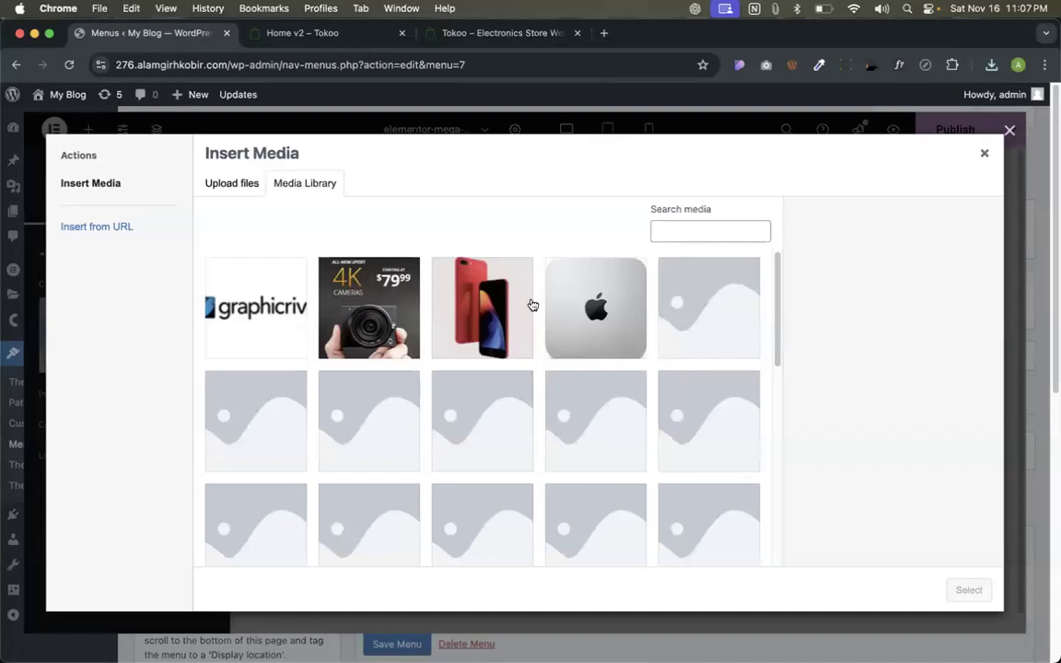
left_click(991, 65)
left_click_drag(869, 134, 687, 331)
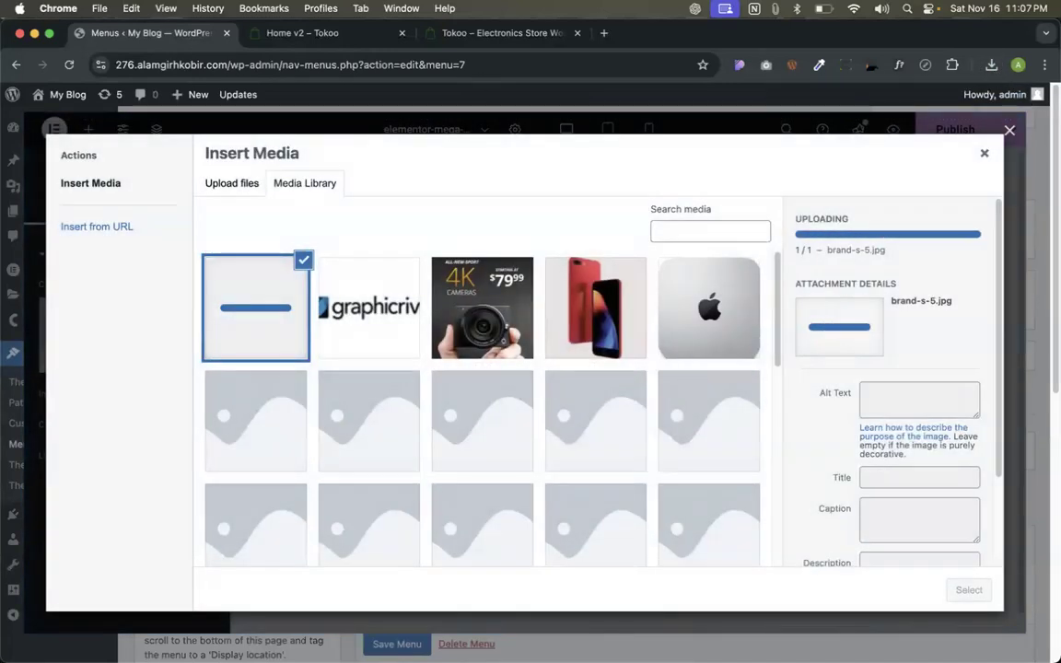
Open the Accessories category from Tokoo's All Categories mega menu in a separate tab, examine the product page and close it.
left_click(302, 32)
mouse_move(276, 149)
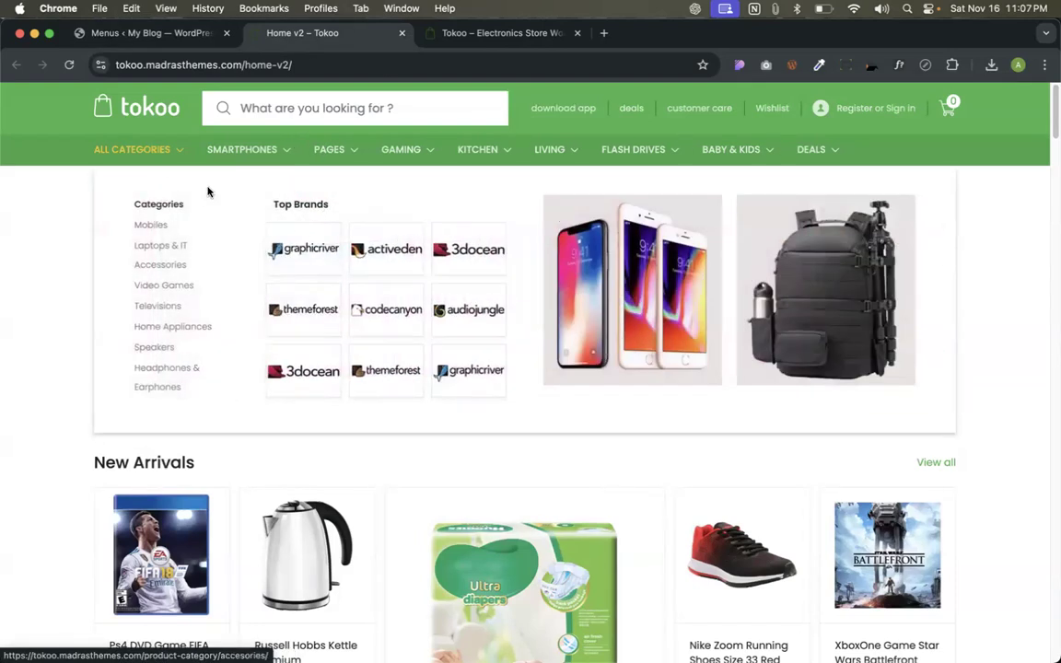
left_click(150, 230, "super")
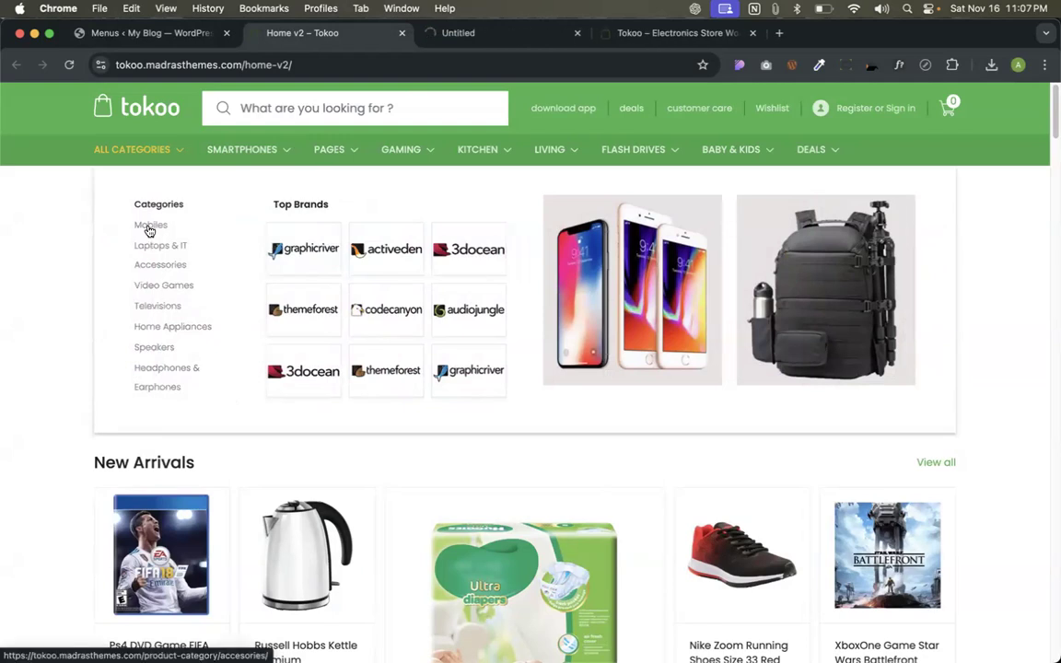
left_click(478, 34)
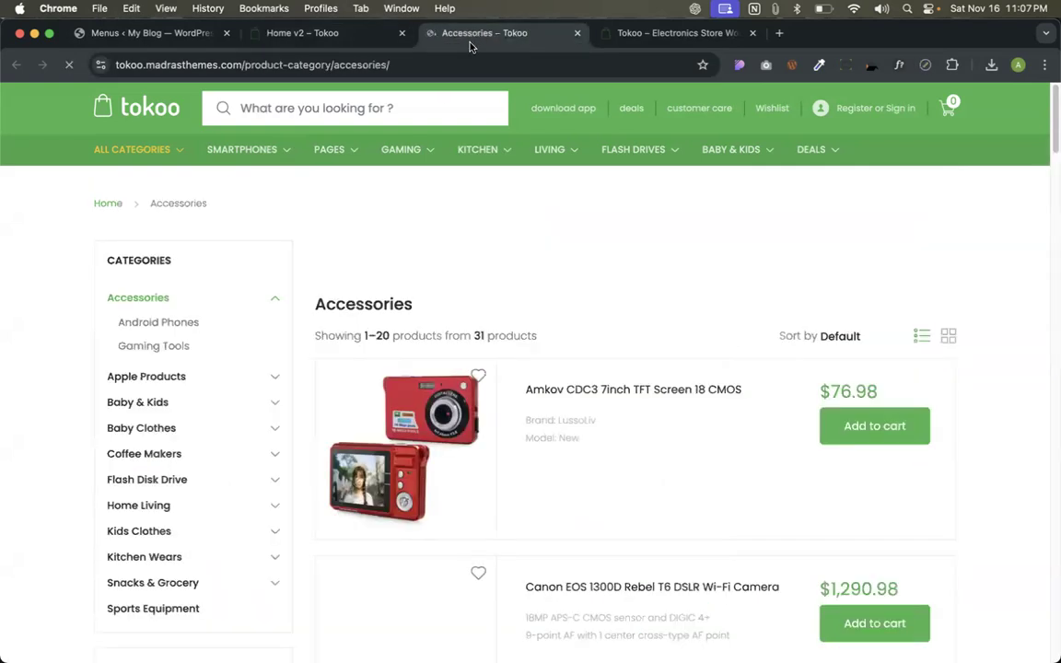
scroll(476, 367, "down", 15)
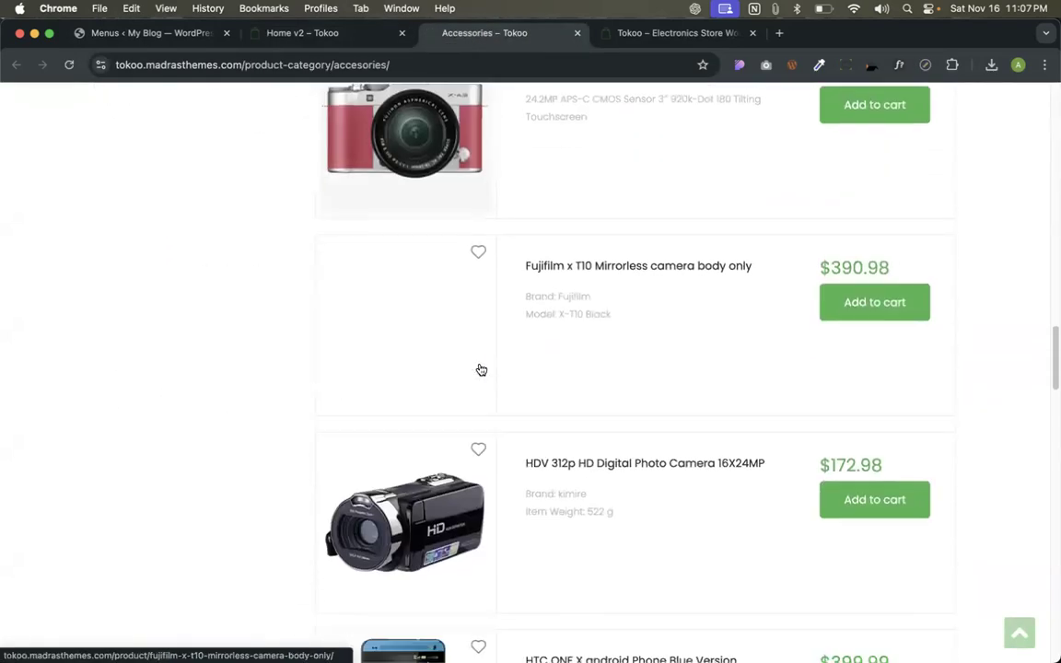
scroll(479, 368, "up", 15)
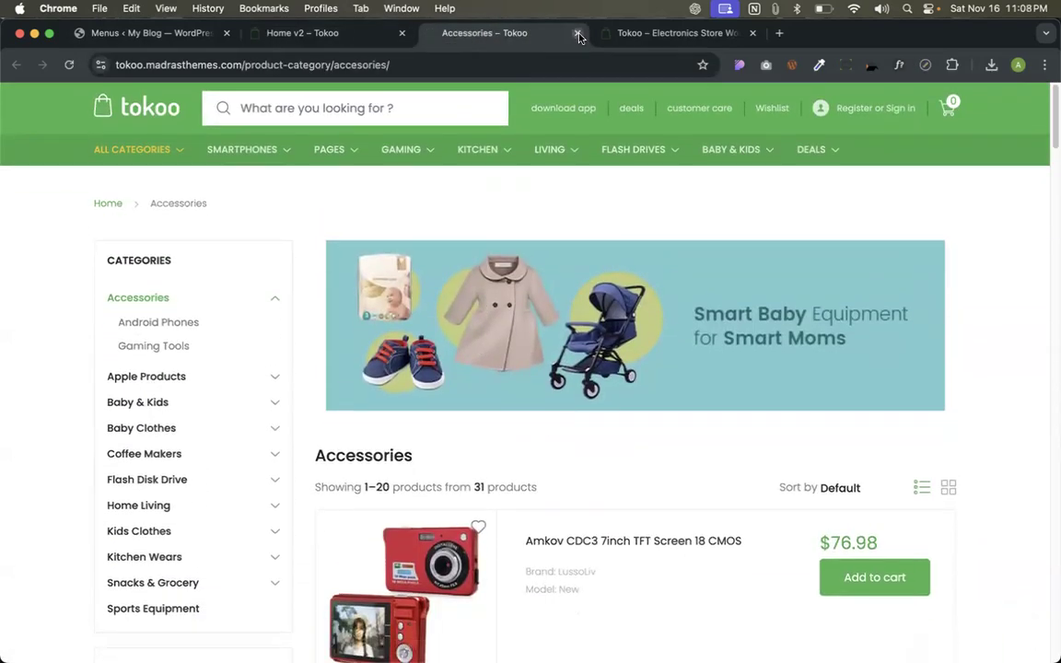
left_click(579, 34)
Back in the WordPress menu editor, insert brand-s-5.jpg as the first row's middle image and brand-s-2.jpg as its last image.
left_click(137, 35)
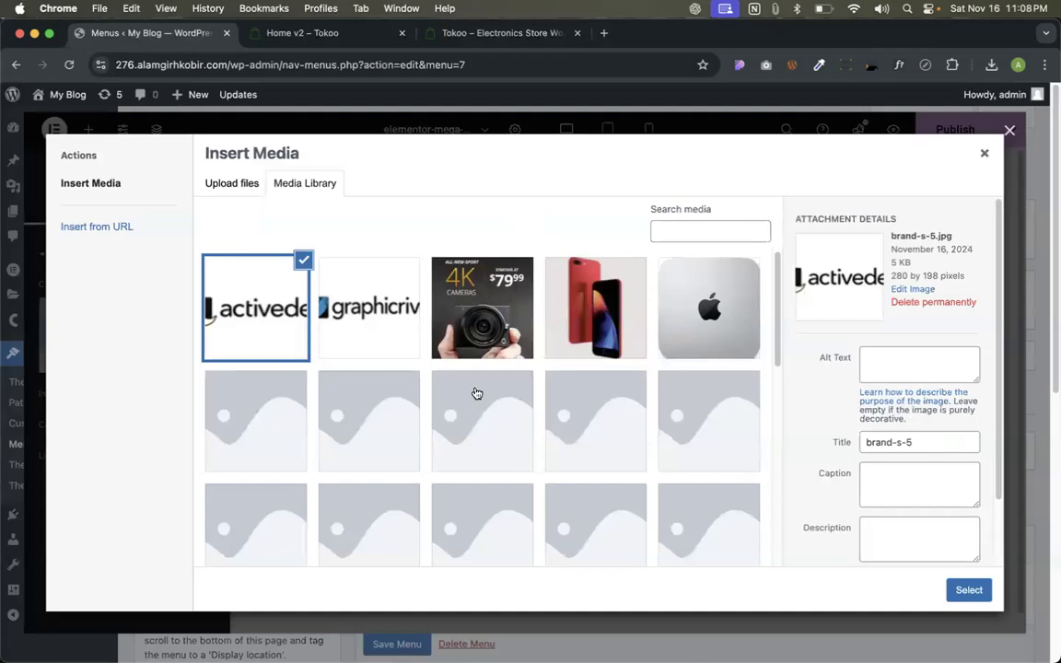
left_click(980, 597)
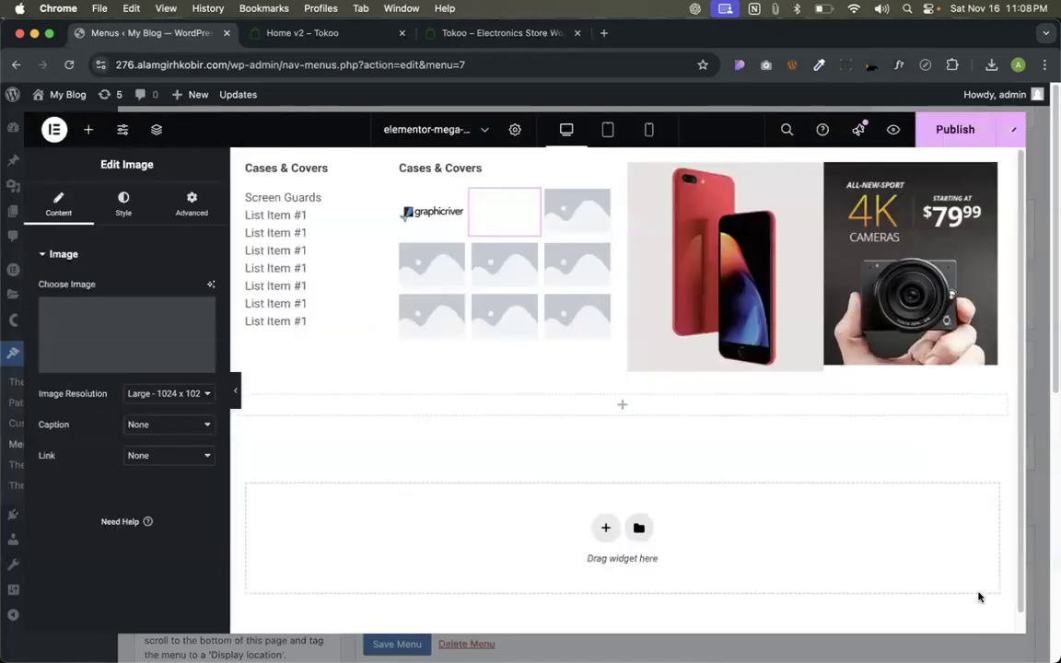
left_click(572, 221)
left_click(69, 204)
left_click(102, 305)
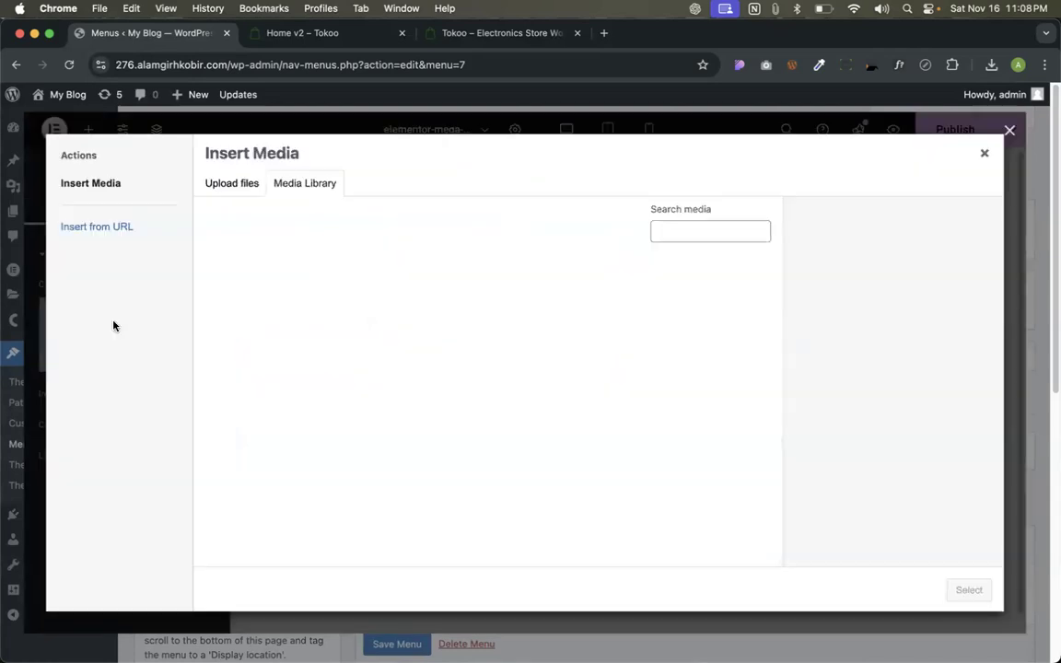
left_click(339, 309)
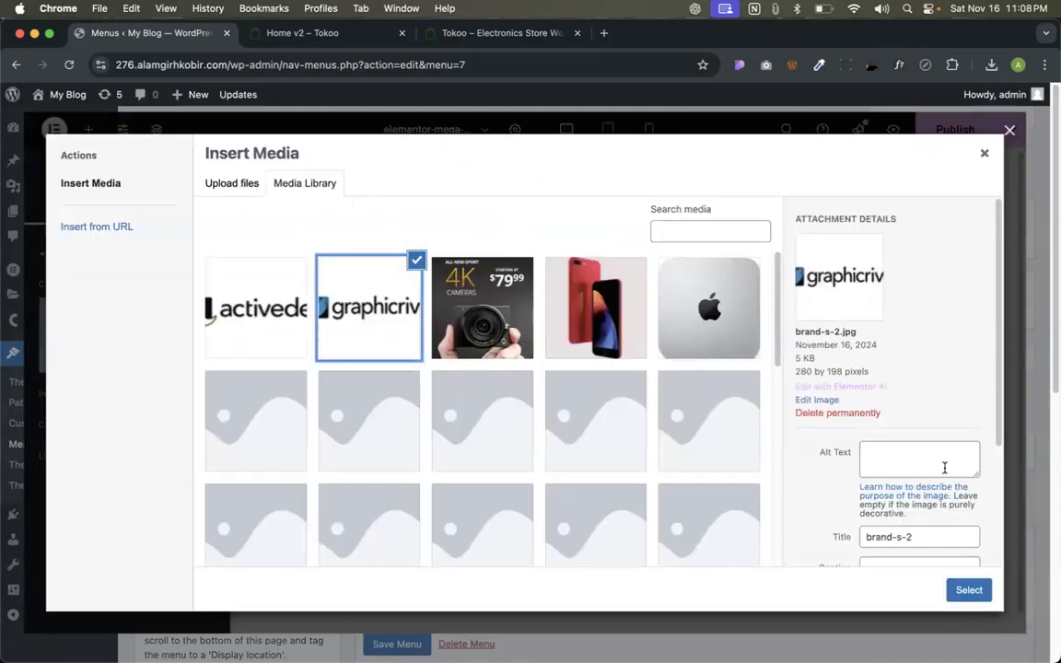
left_click(968, 594)
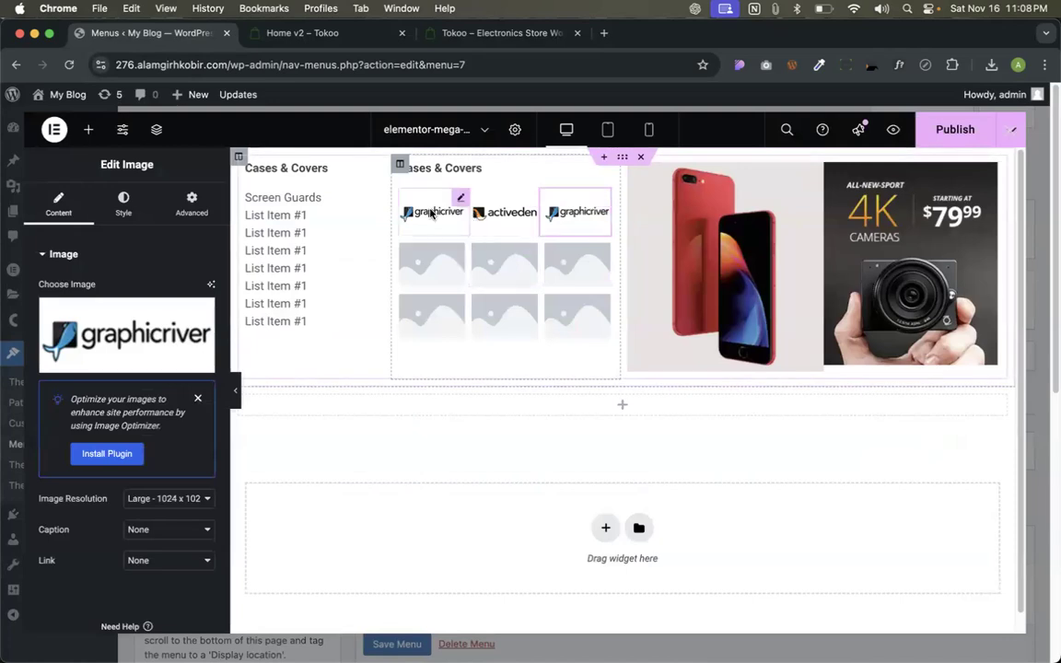
Replace the second row's first placeholder with brand-s-5.jpg from the media library.
left_click(454, 267)
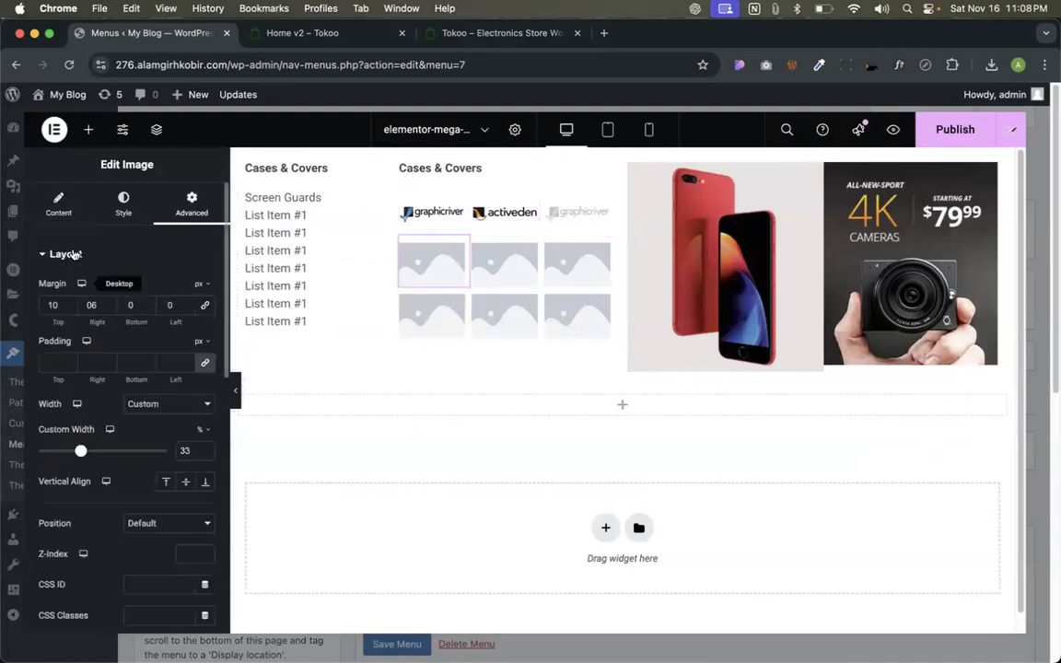
left_click(58, 202)
left_click(96, 312)
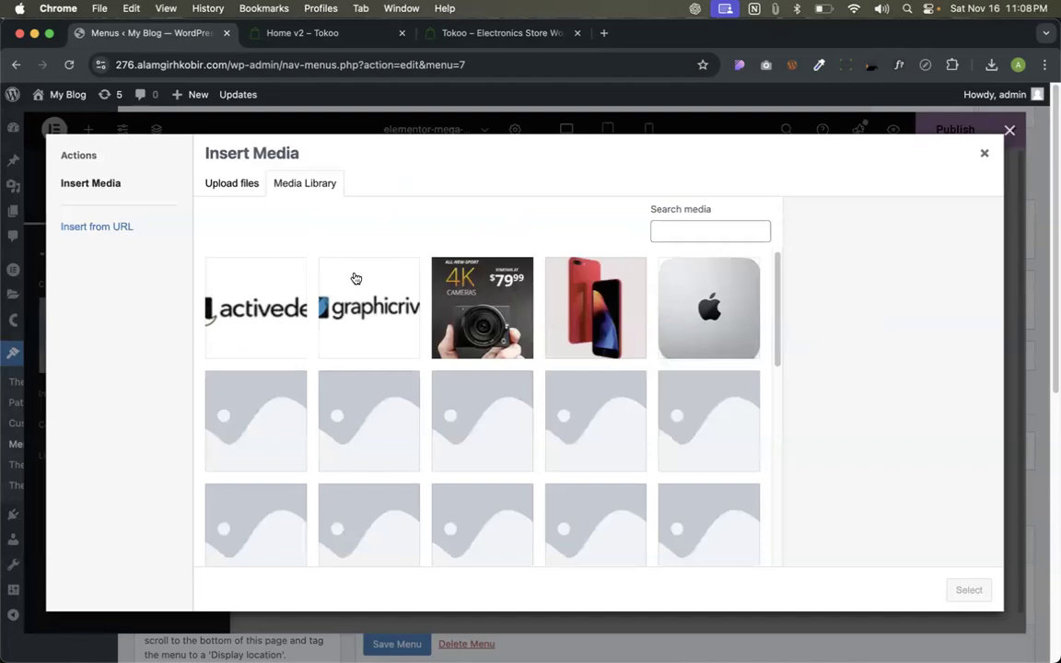
left_click(327, 267)
left_click(249, 321)
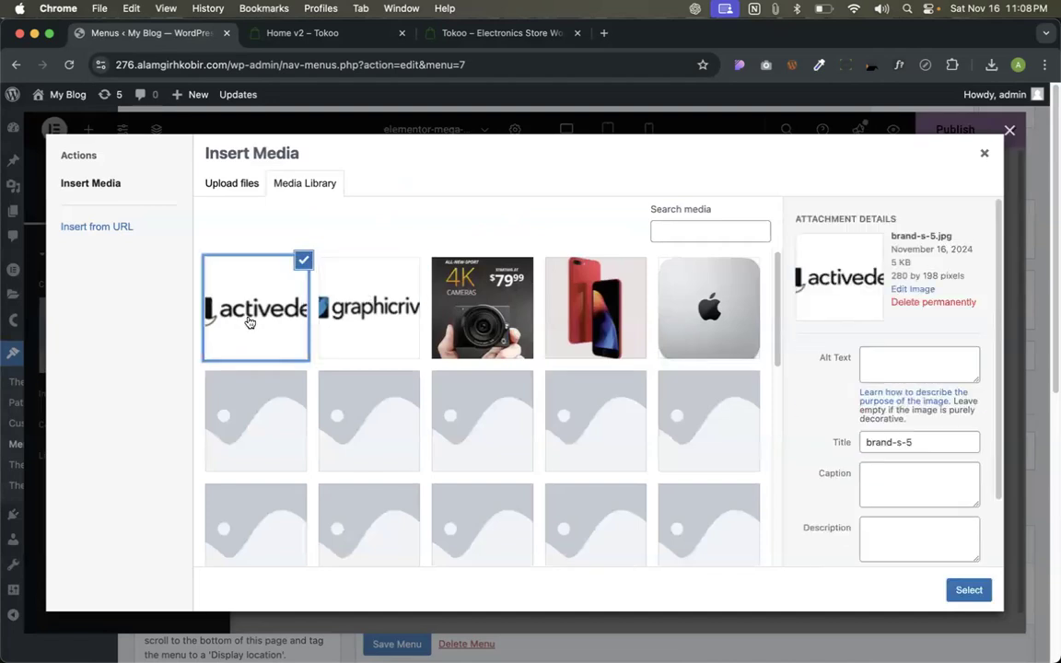
left_click(969, 590)
Replace the second row's middle placeholder with brand-s-2.jpg from the media library.
left_click(476, 254)
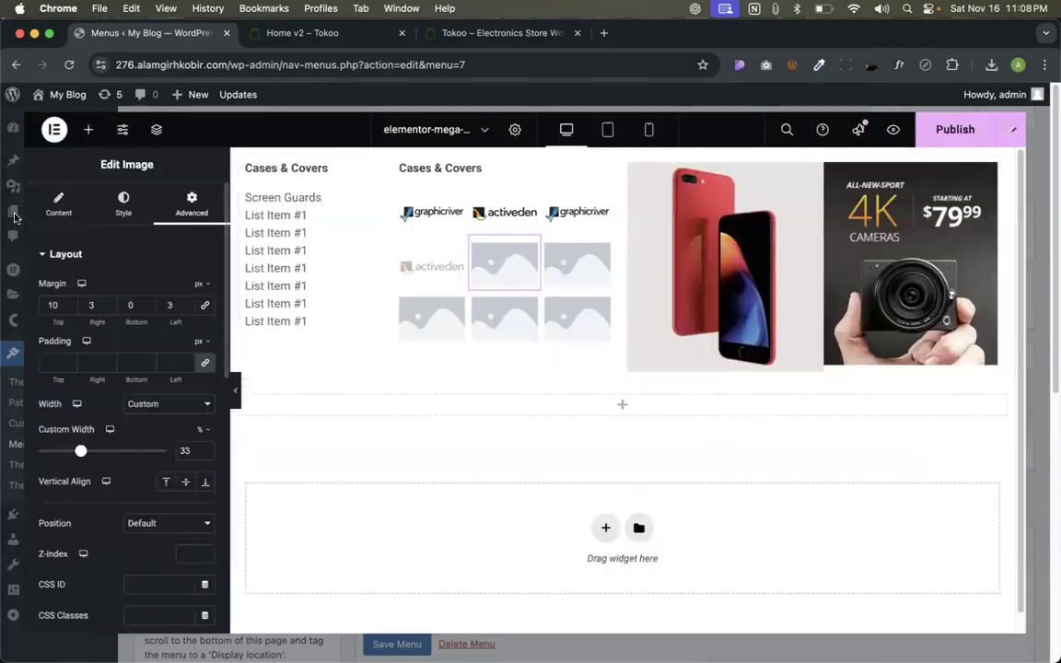
left_click(58, 202)
left_click(99, 357)
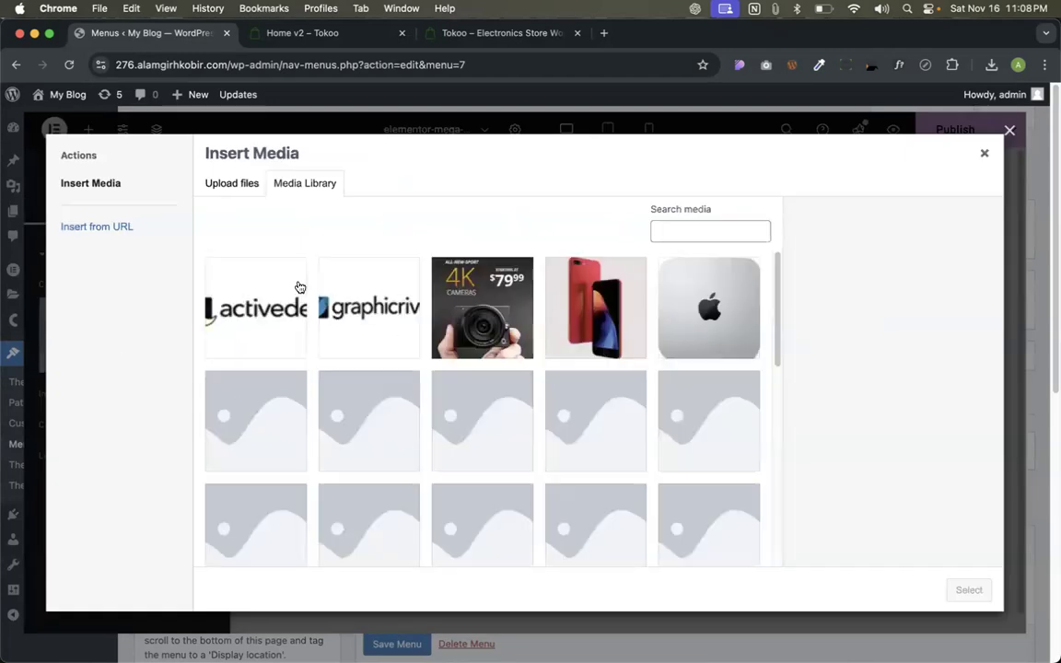
left_click(329, 282)
left_click(964, 590)
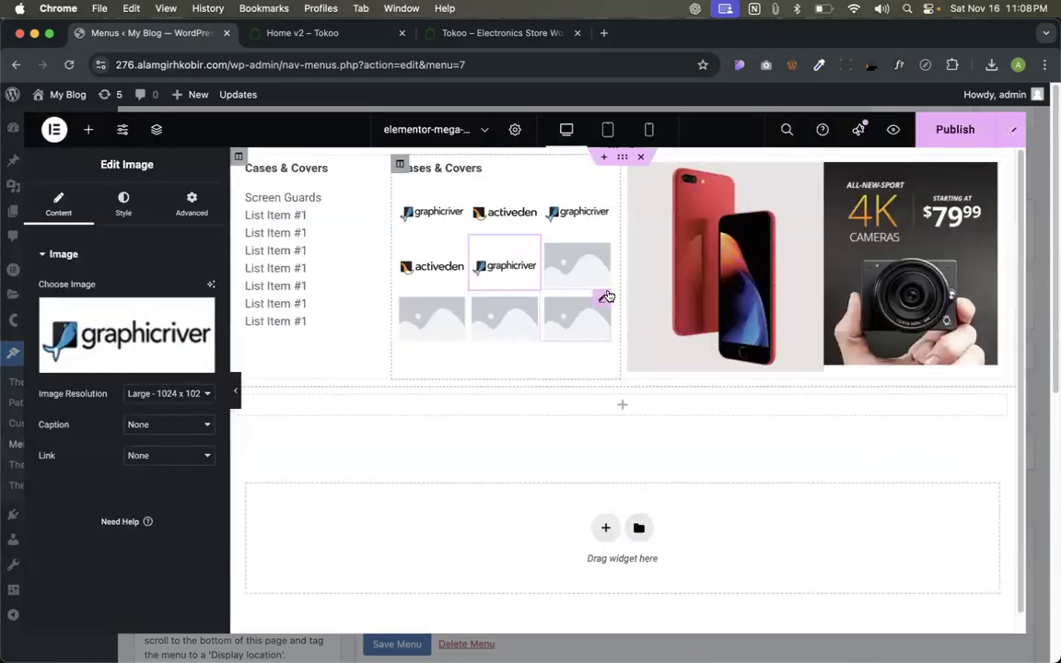
Replace the second row's last placeholder with brand-s-5.jpg from the media library.
left_click(583, 265)
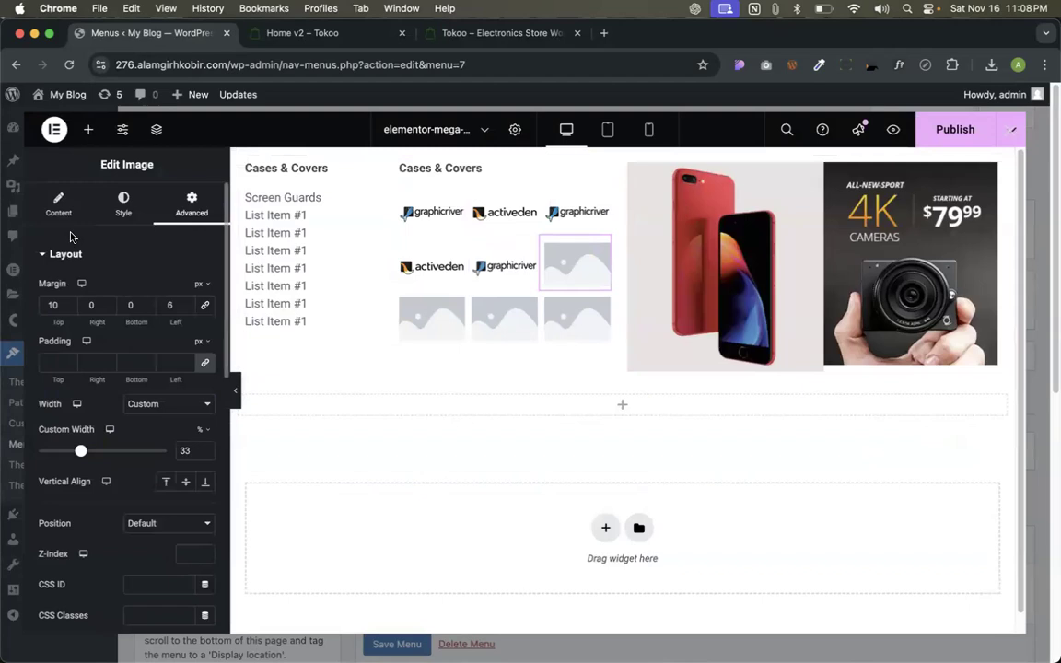
left_click(59, 205)
left_click(122, 323)
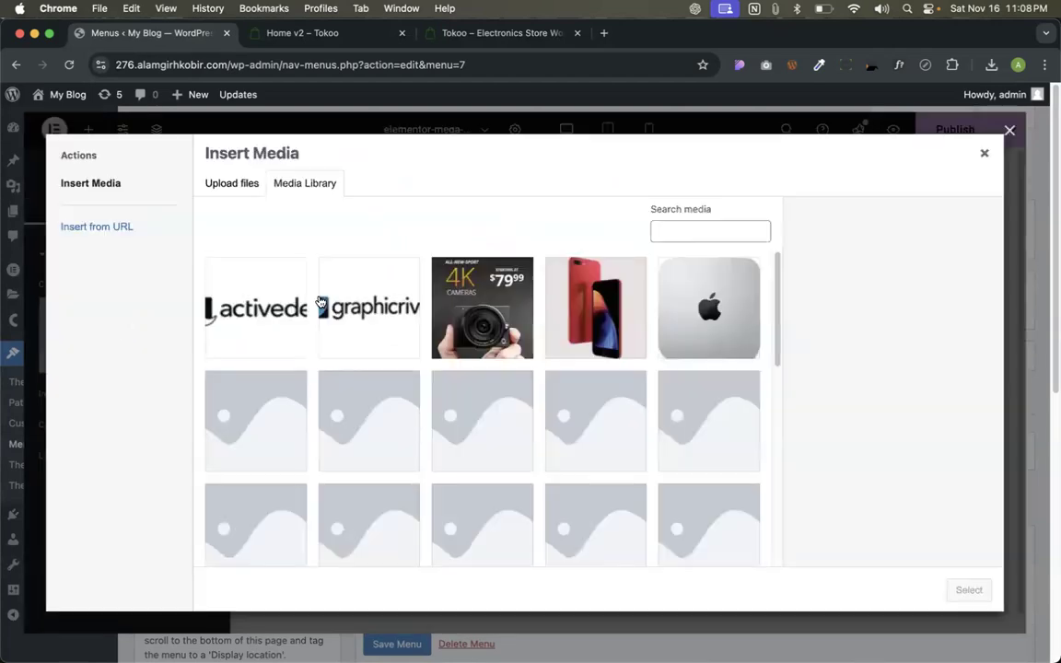
left_click(270, 319)
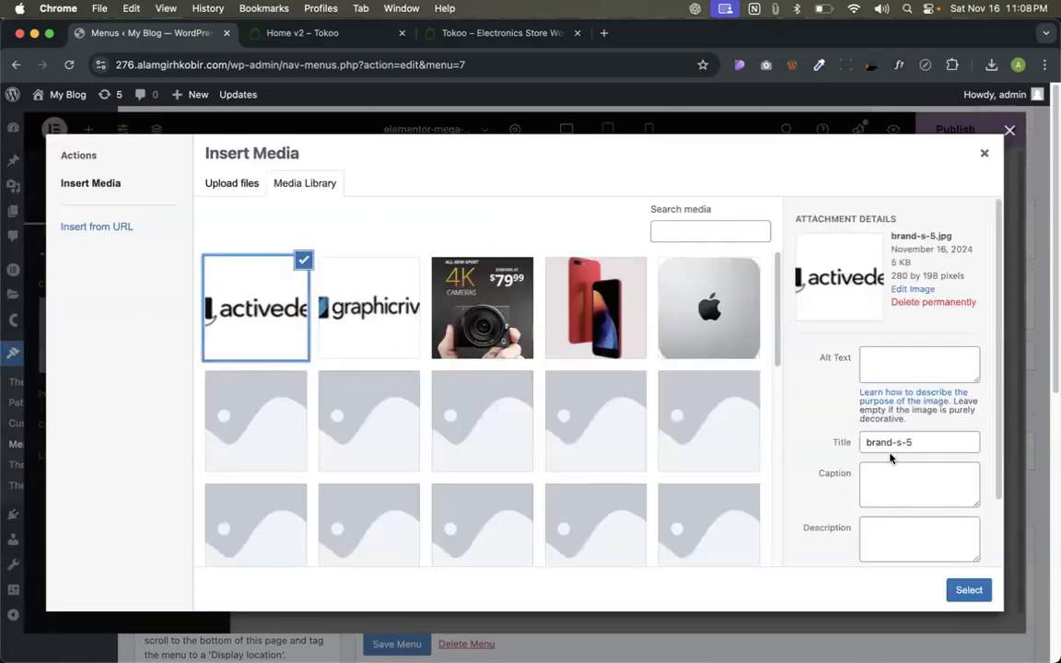
left_click(969, 590)
Replace the third row's first placeholder with brand-s-2.jpg from the media library.
left_click(424, 314)
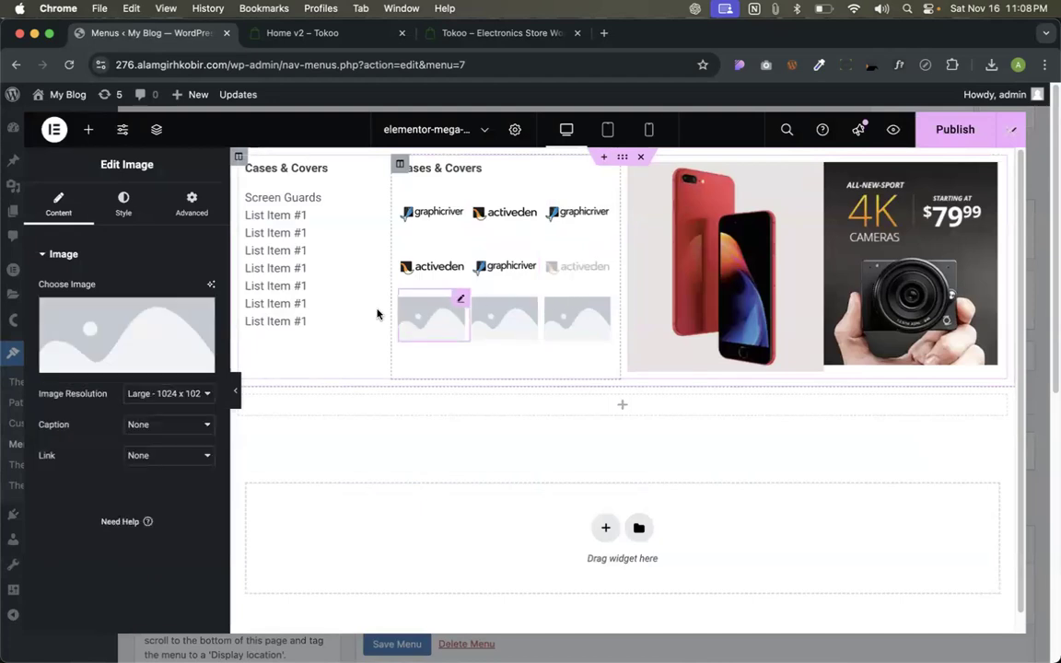
left_click(141, 334)
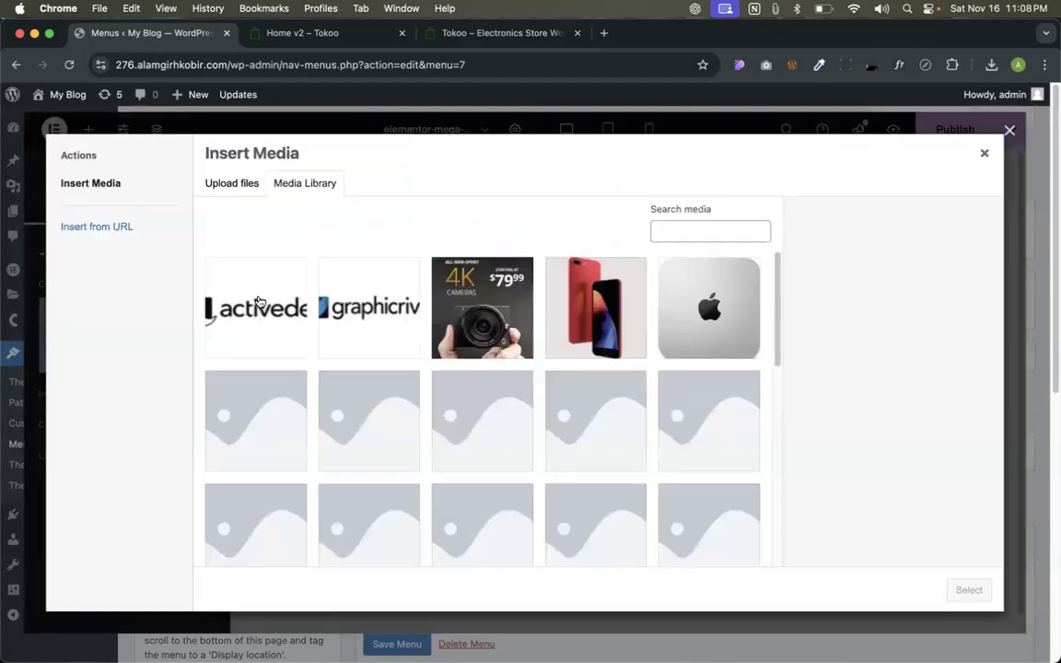
left_click(342, 313)
left_click(968, 590)
Insert brand-s-2.jpg as the third row's middle image.
left_click(503, 315)
left_click(102, 319)
left_click(405, 327)
left_click(966, 590)
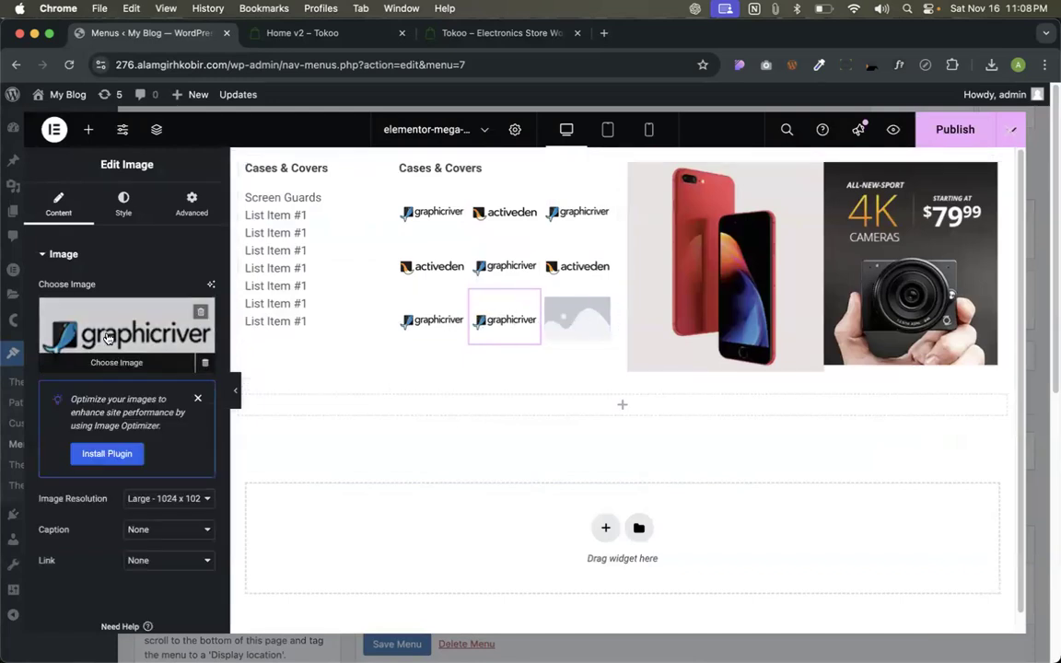
Change the third row's middle image to brand-s-5.jpg so the logos alternate.
left_click(102, 303)
left_click(269, 331)
left_click(969, 589)
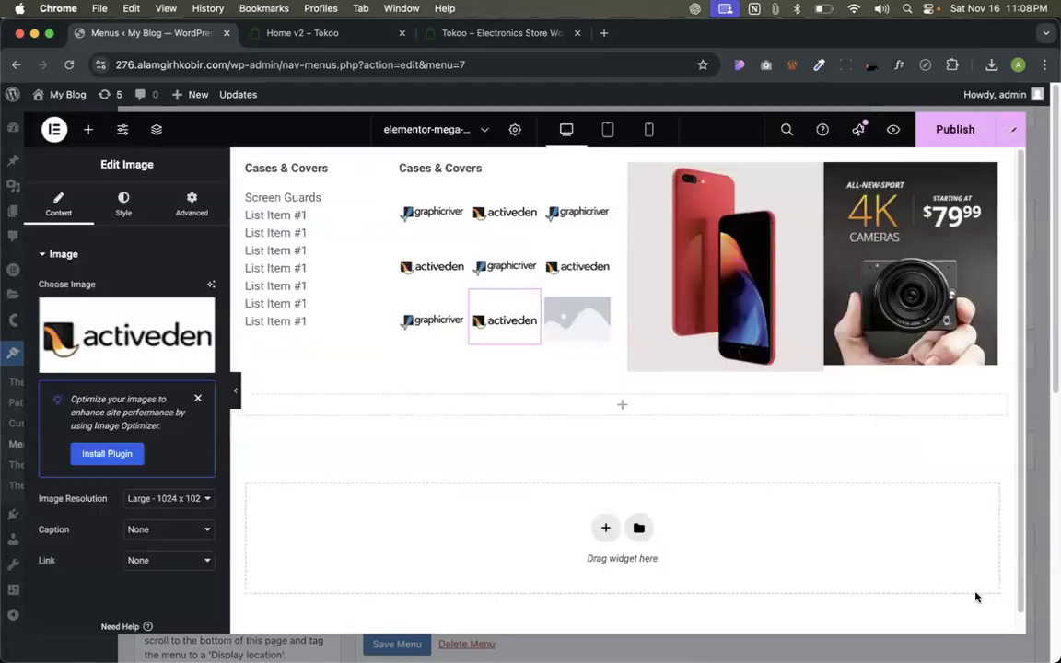
Replace the third row's last placeholder with brand-s-2.jpg from the media library.
left_click(571, 324)
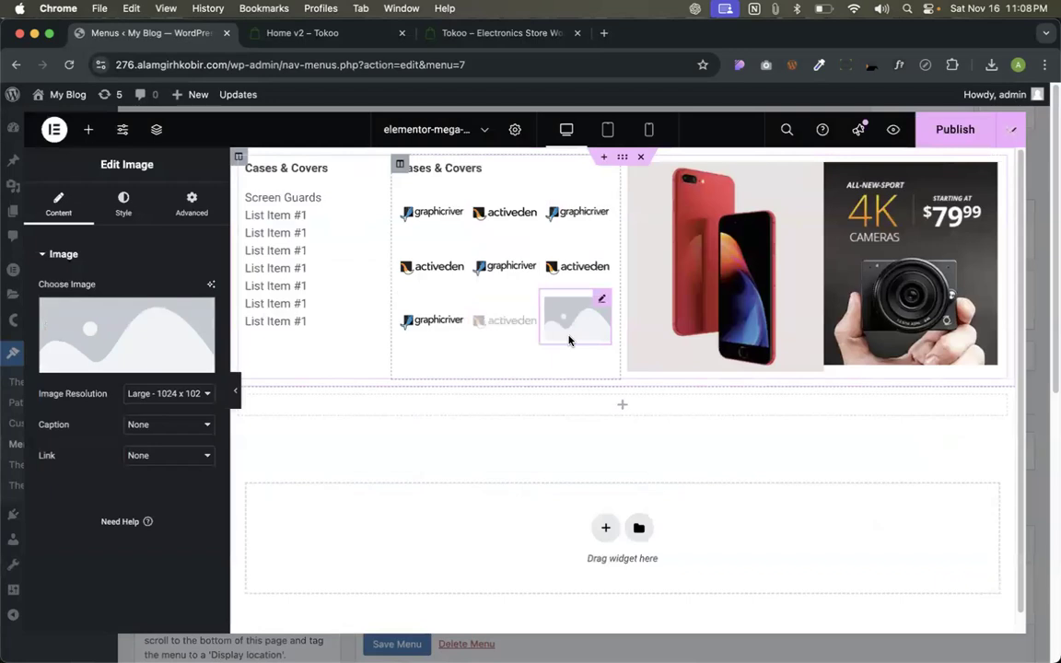
left_click(102, 324)
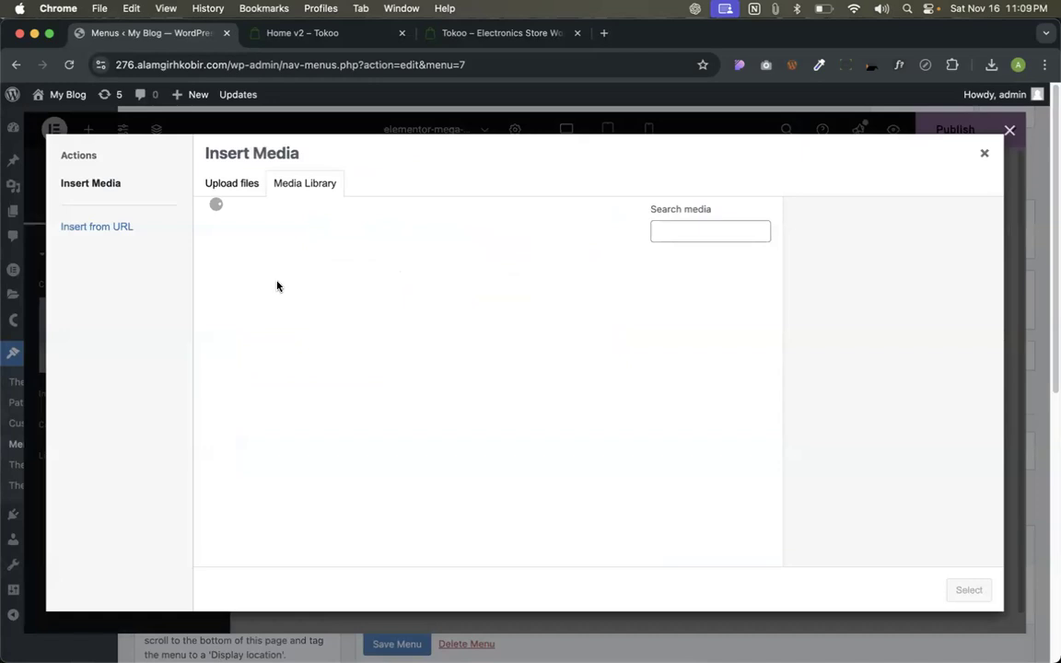
left_click(367, 304)
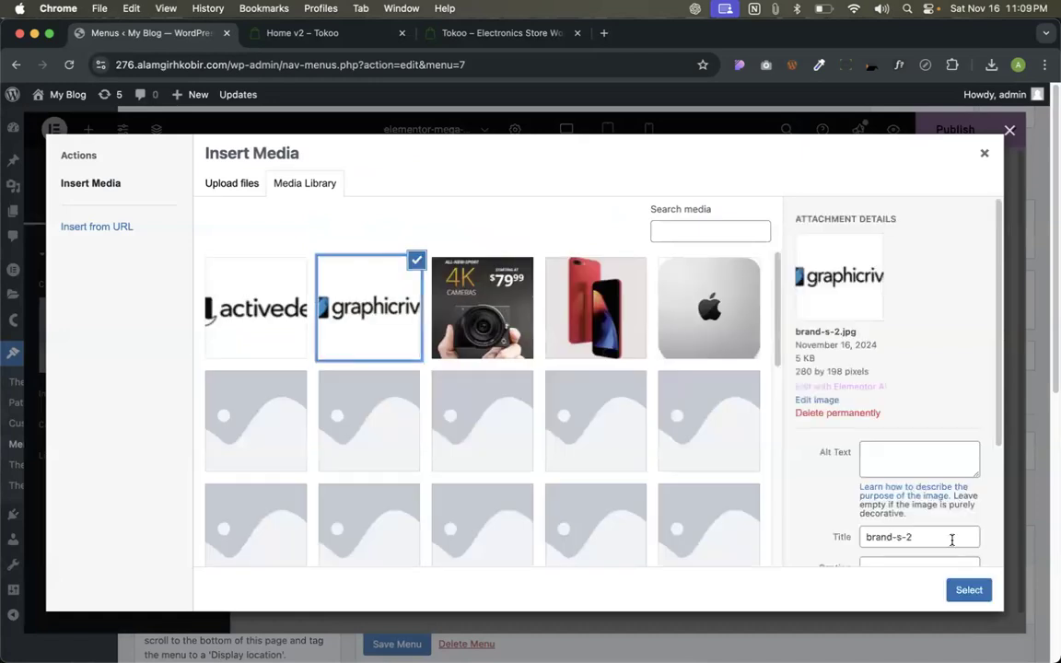
left_click(968, 589)
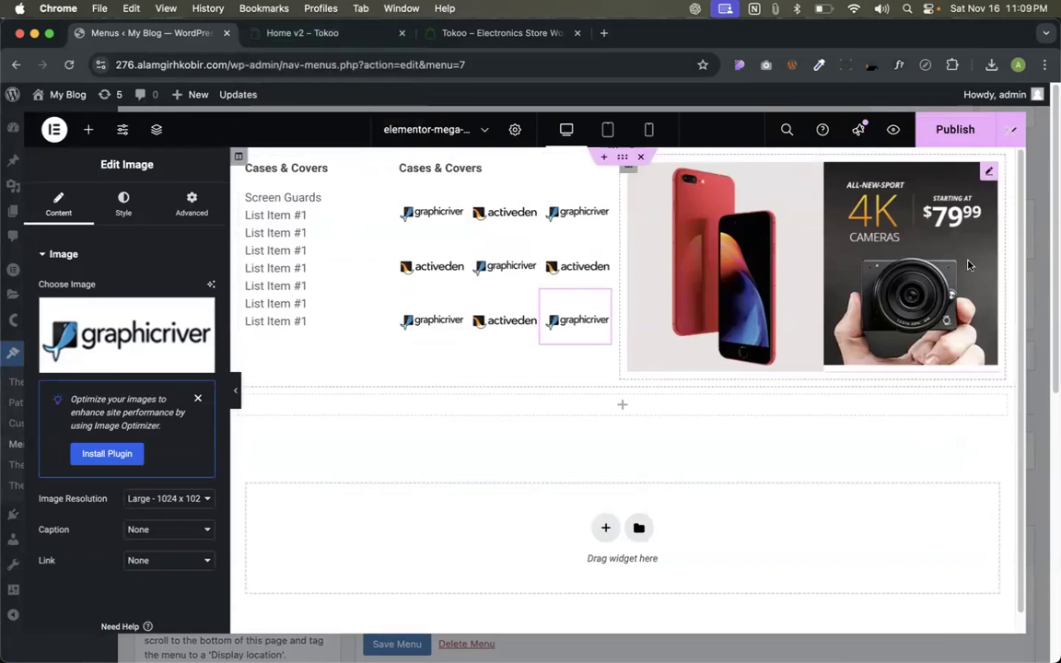
Duplicate the browser tab holding the WordPress Menus page.
right_click(171, 43)
left_click(203, 136)
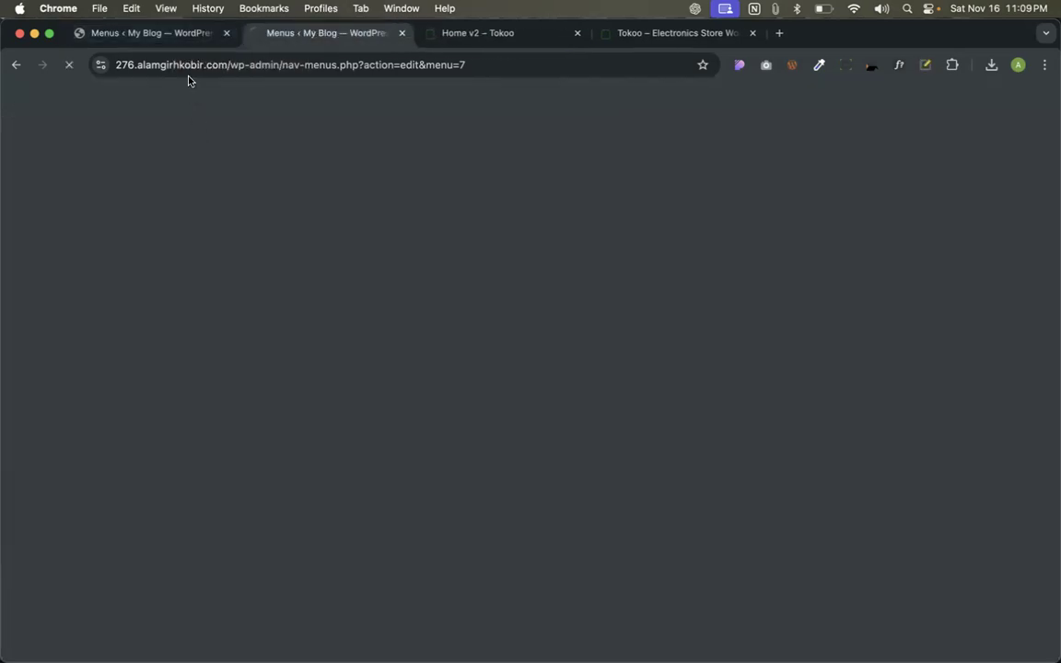
Load the Main Manu menu for editing on the duplicated Menus page.
left_click(17, 67)
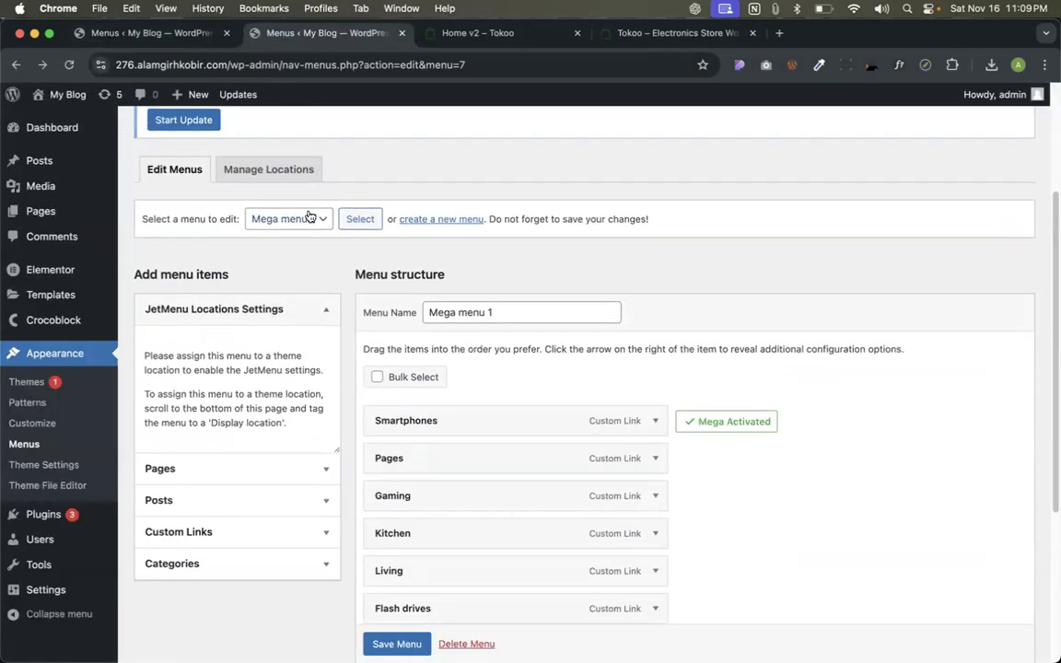
left_click(310, 217)
left_click(290, 206)
left_click(364, 218)
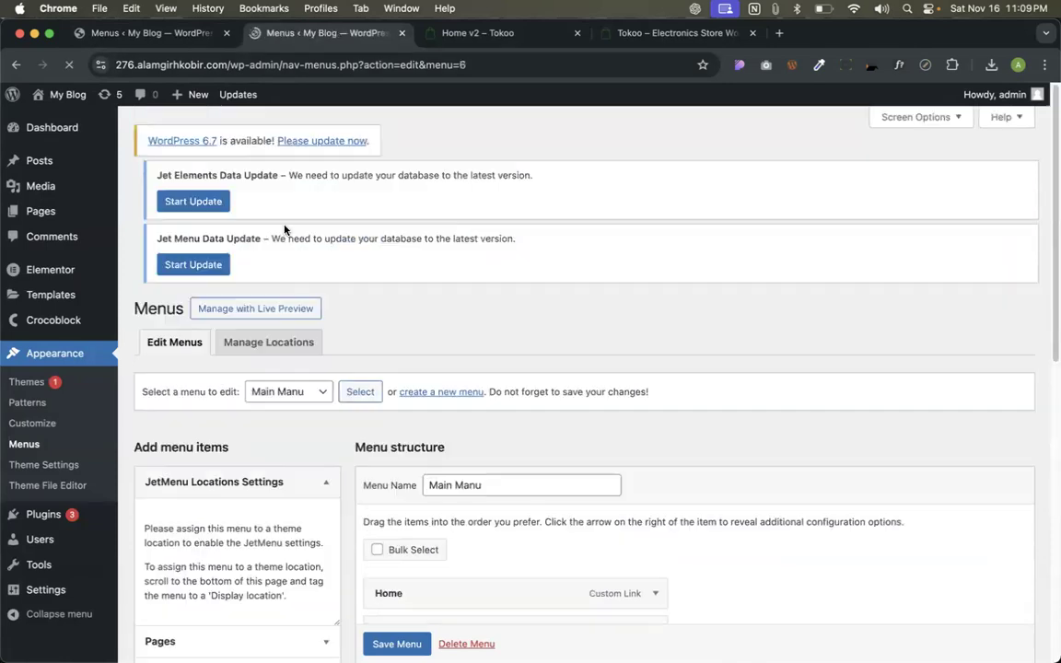
scroll(403, 291, "down", 4)
scroll(406, 295, "up", 2)
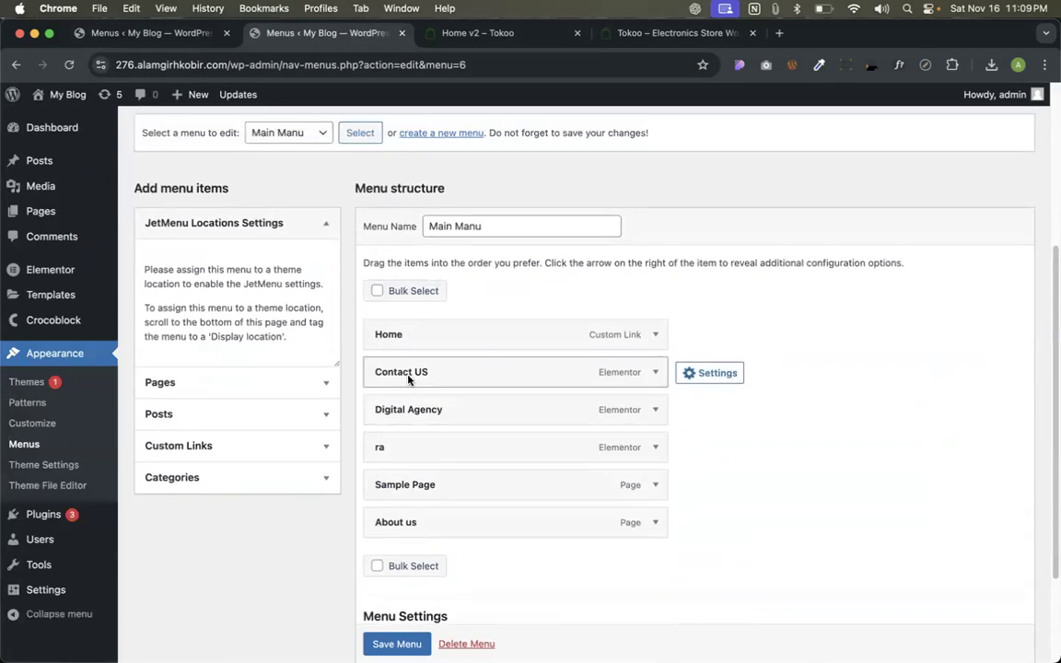
Nest ra, Sample Page and About us as sub items under Digital Agency and save the menu.
scroll(408, 379, "down", 1)
left_click_drag(387, 426, 410, 425)
left_click_drag(397, 466, 433, 464)
left_click_drag(403, 502, 422, 500)
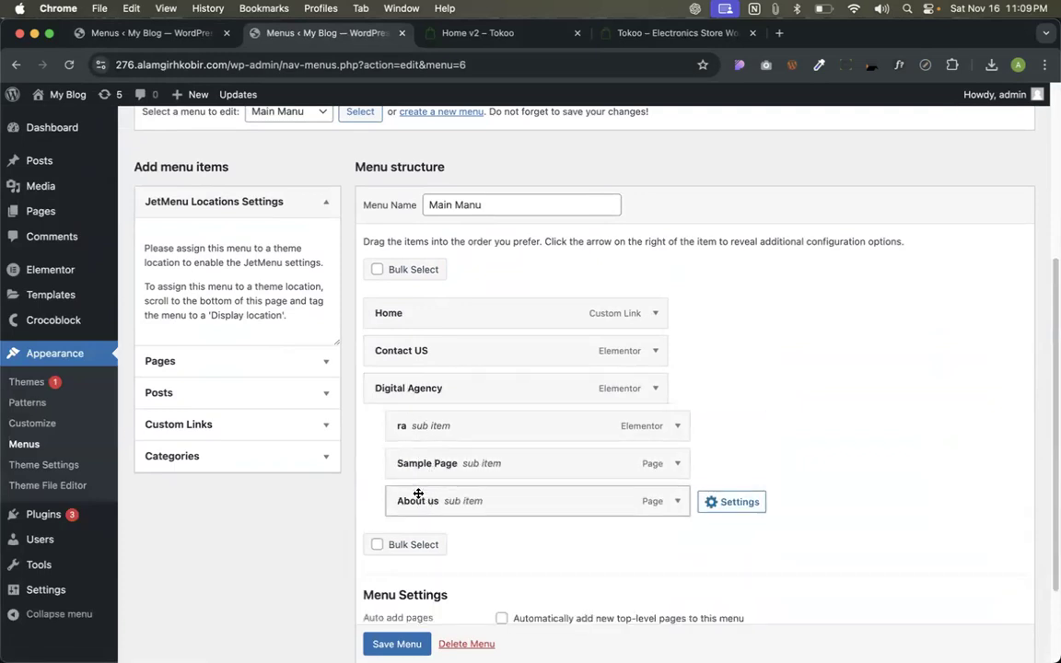
scroll(407, 423, "down", 3)
left_click(380, 590)
scroll(387, 461, "down", 5)
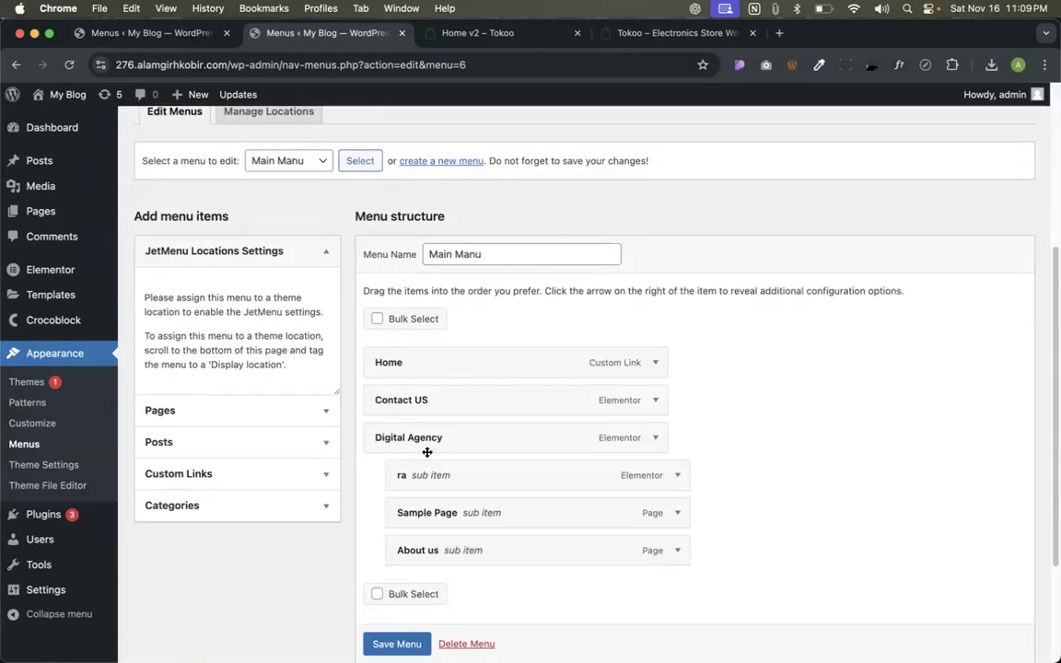
Open the site's front end in a new browser tab and switch to it.
mouse_move(68, 95)
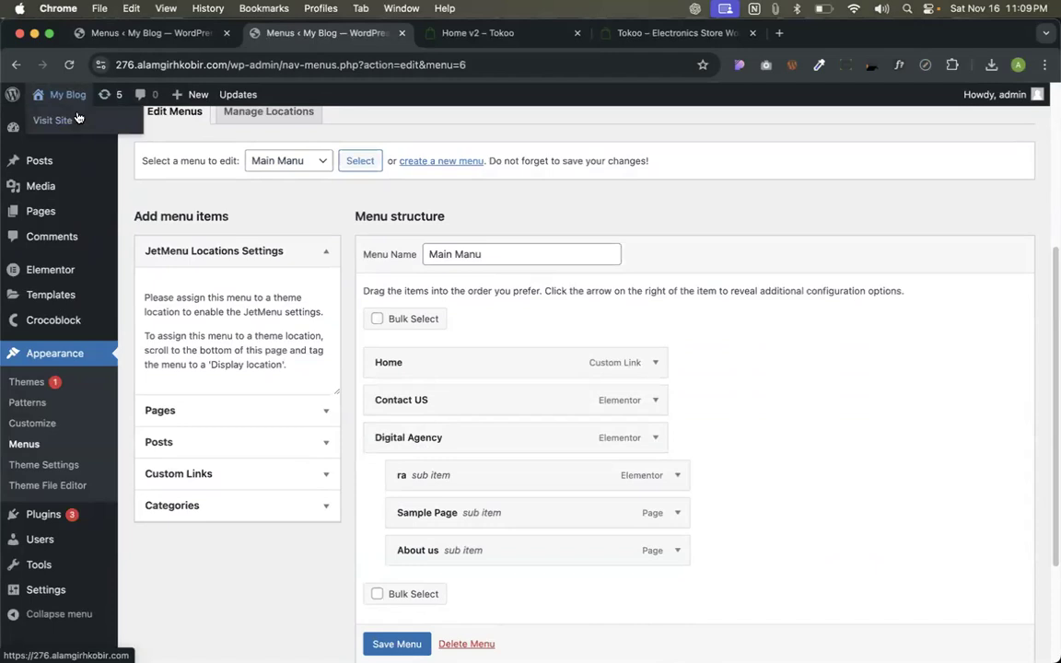
left_click(57, 121, "super")
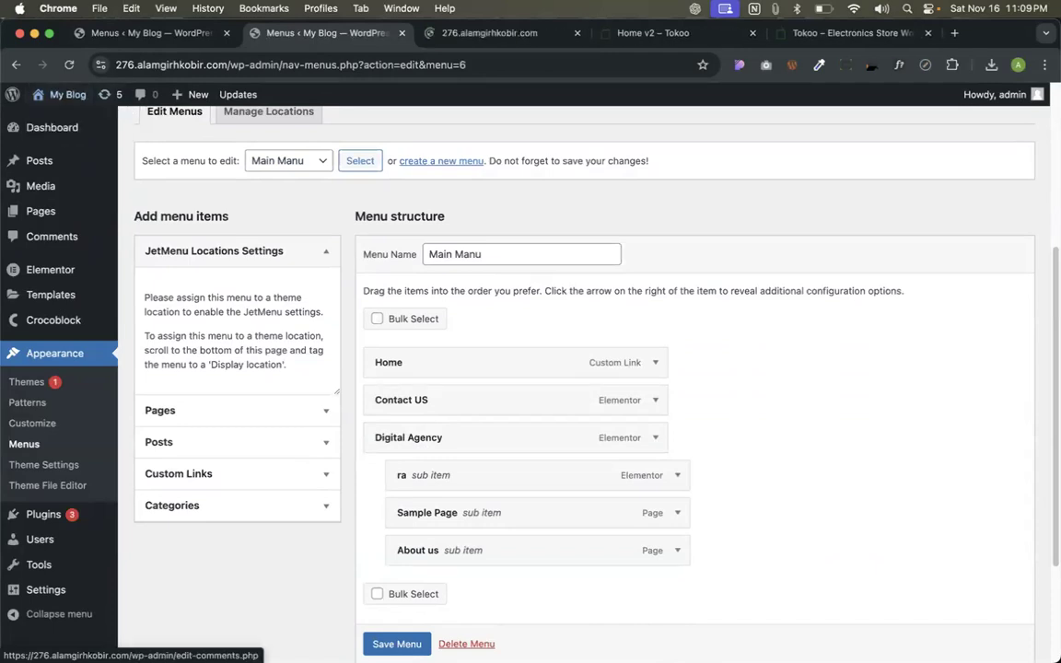
left_click(446, 37)
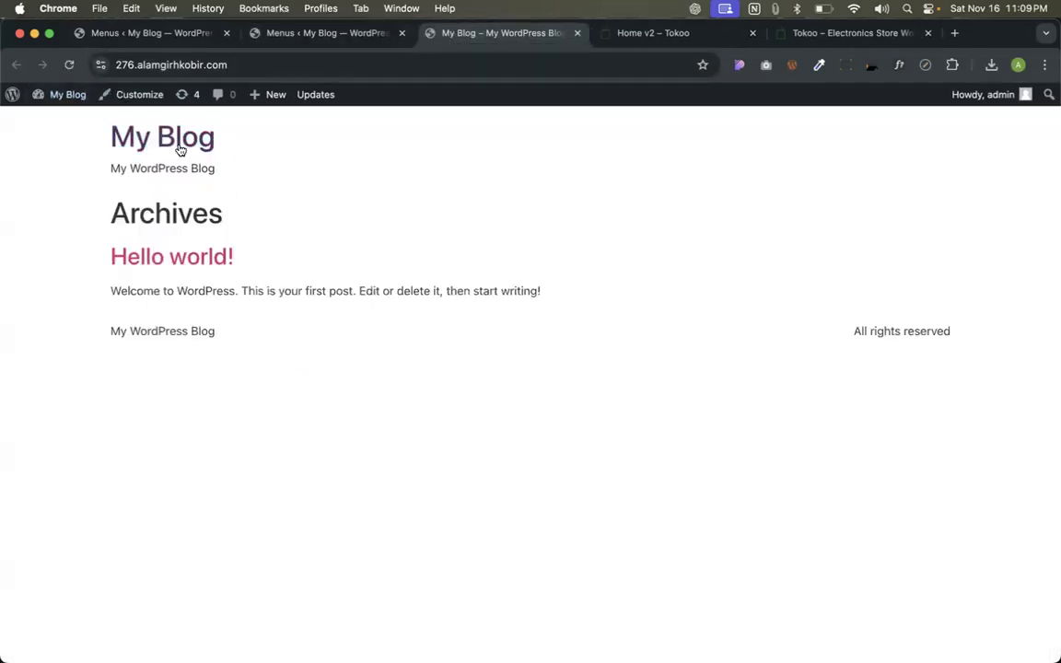
Check how the existing ra page displays on the site, then close its tab and the blog's tab.
left_click(271, 68)
left_click(267, 37)
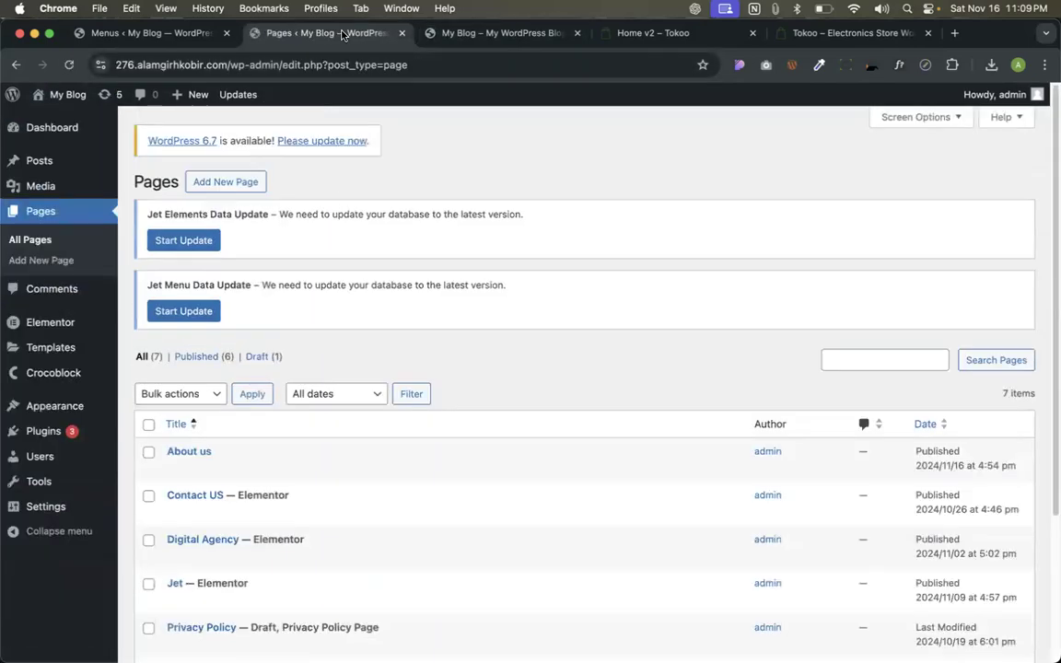
scroll(261, 428, "down", 3)
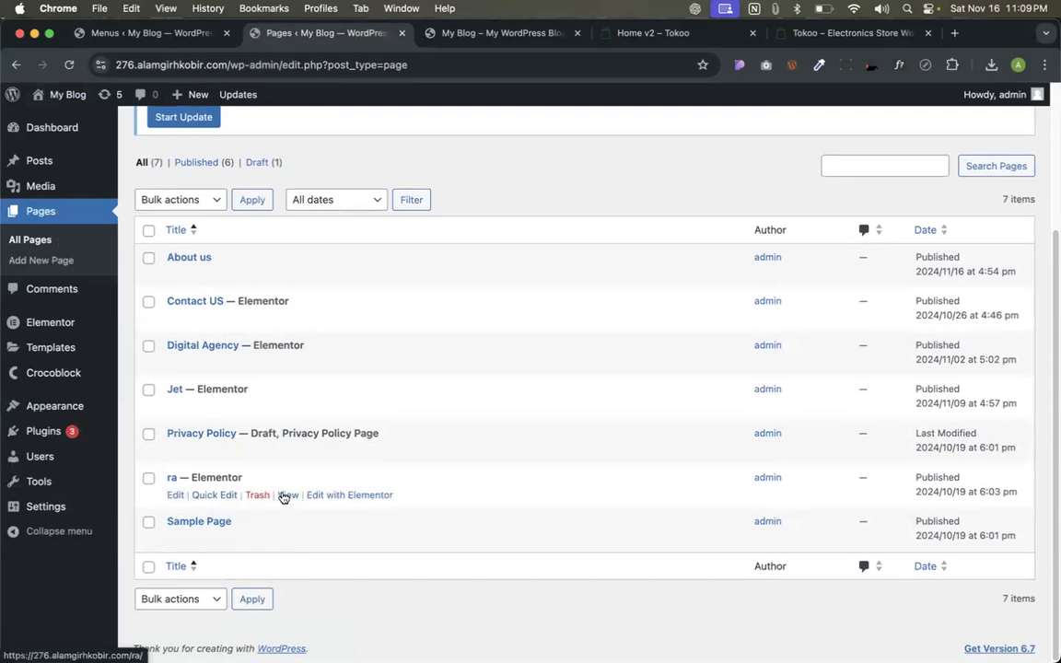
left_click(285, 497, "super")
left_click(576, 32)
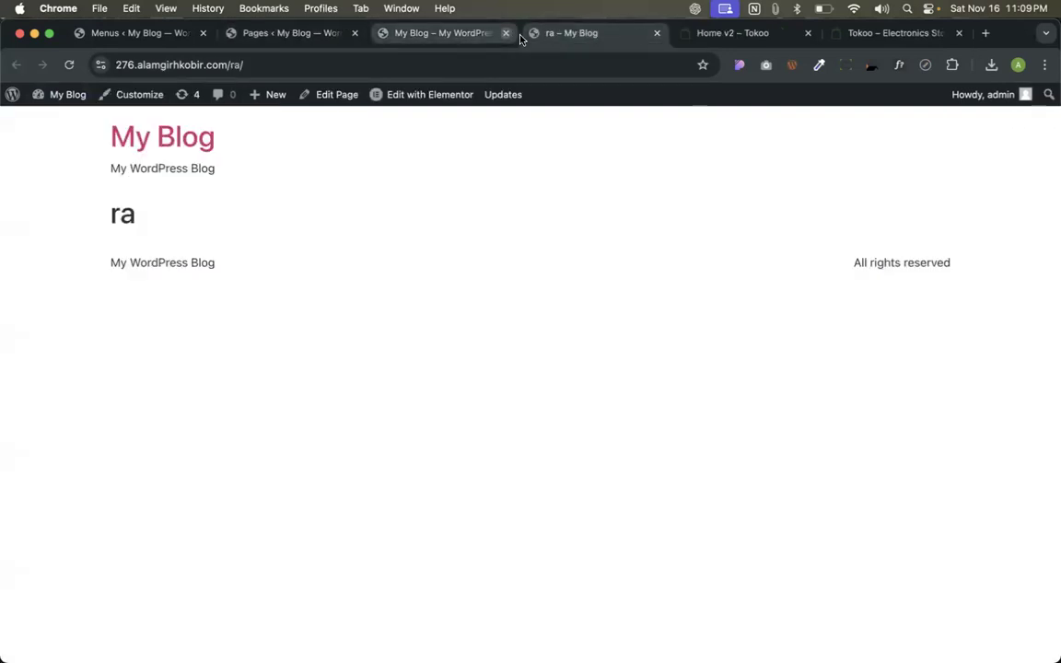
left_click(657, 33)
left_click(506, 33)
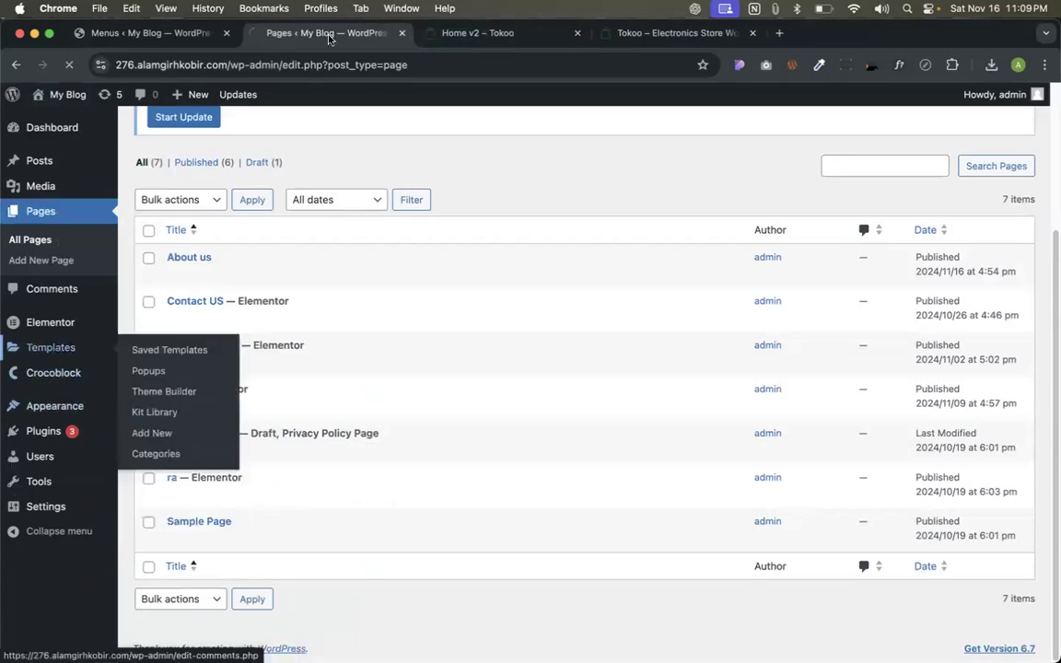
List all Elementor templates, preview the Main Header draft, and return to the template list.
left_click(53, 355)
left_click(144, 433)
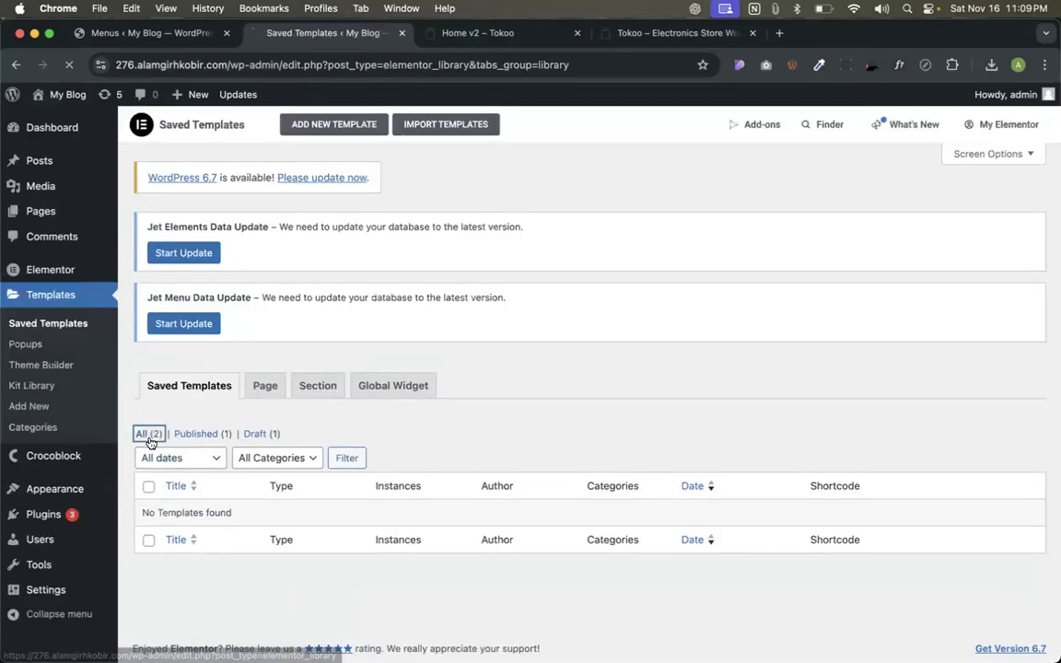
scroll(307, 386, "down", 2)
scroll(308, 386, "down", 2)
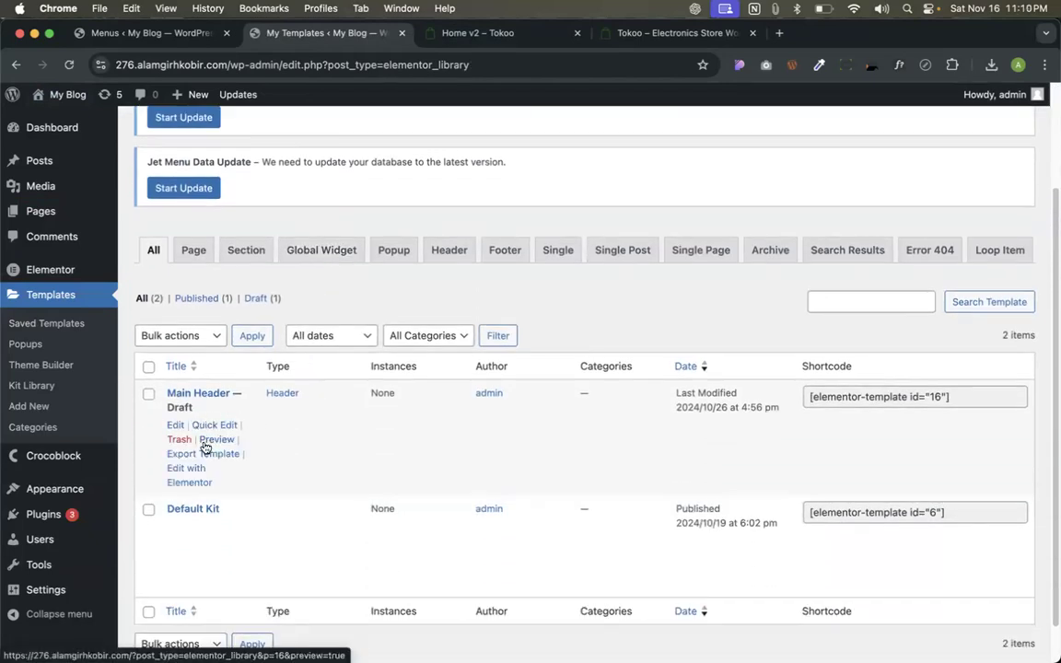
left_click(206, 446)
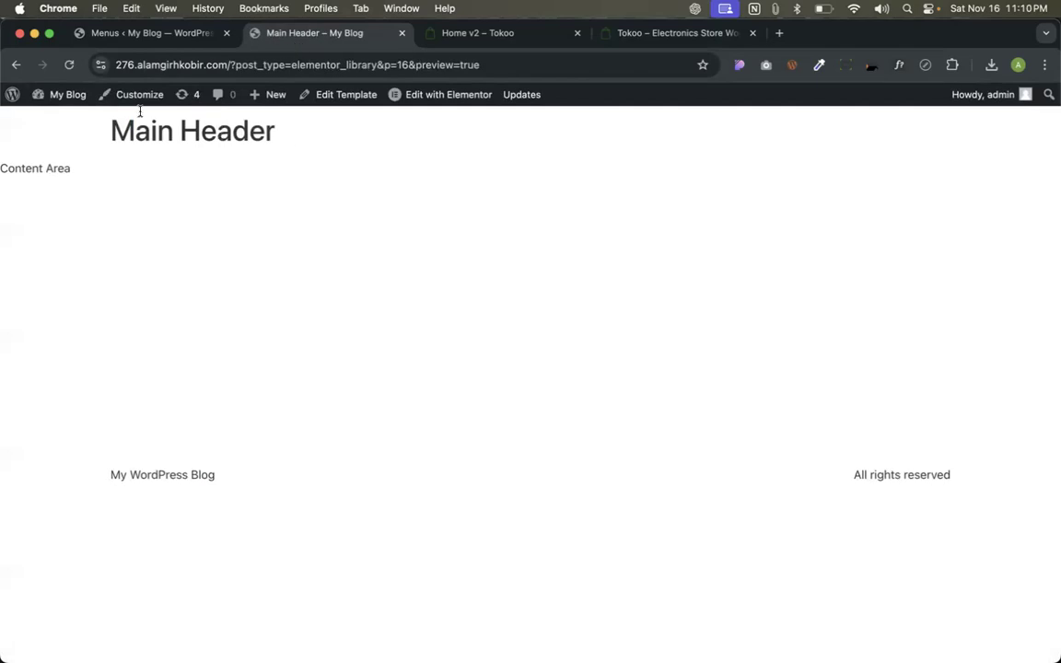
left_click(15, 65)
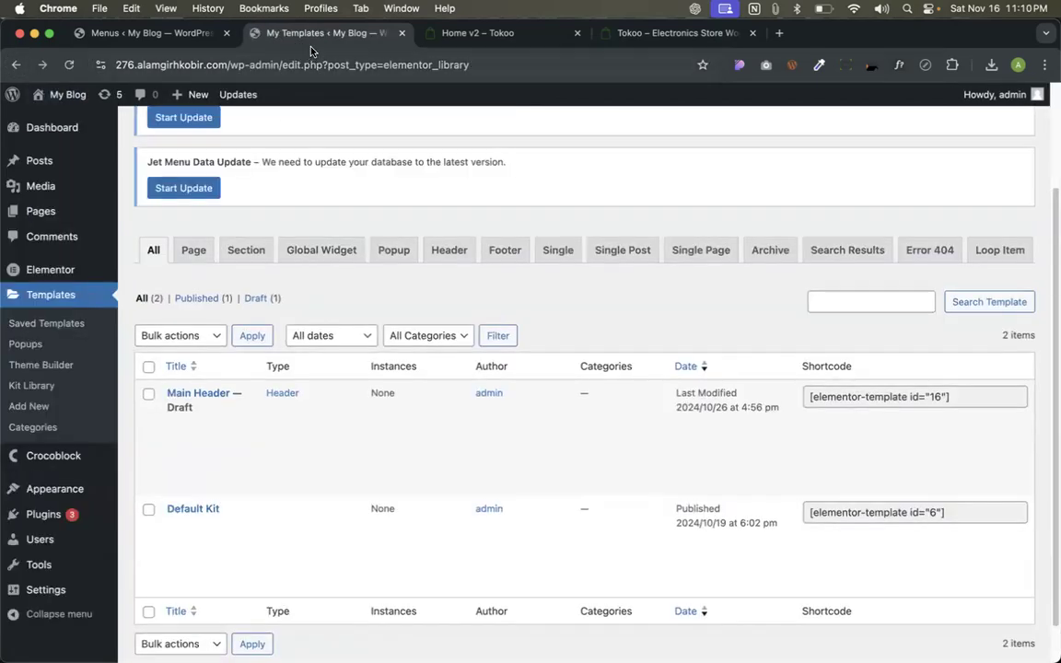
scroll(239, 313, "up", 3)
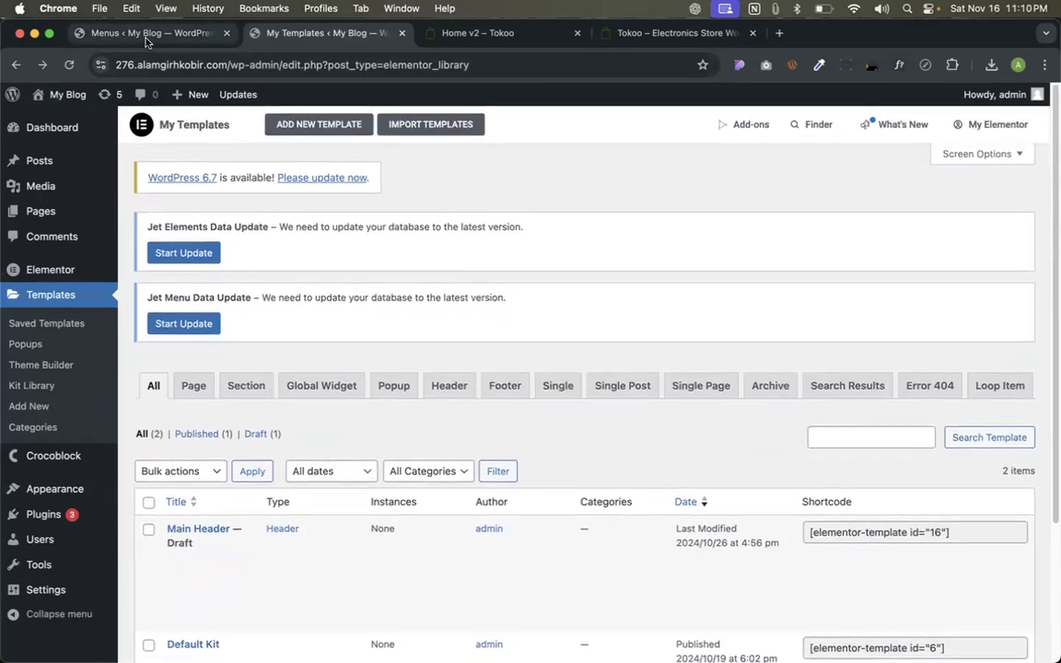
Return to the Menus page and close the Elementor mega content editor and the menu item's settings dialog.
left_click(144, 33)
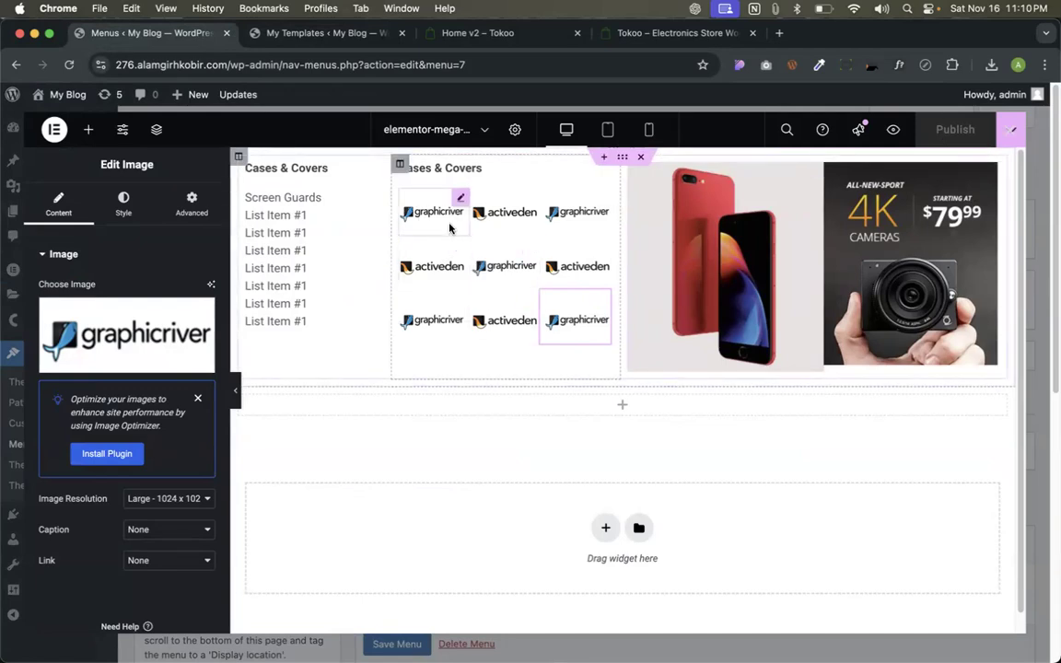
left_click(1010, 131)
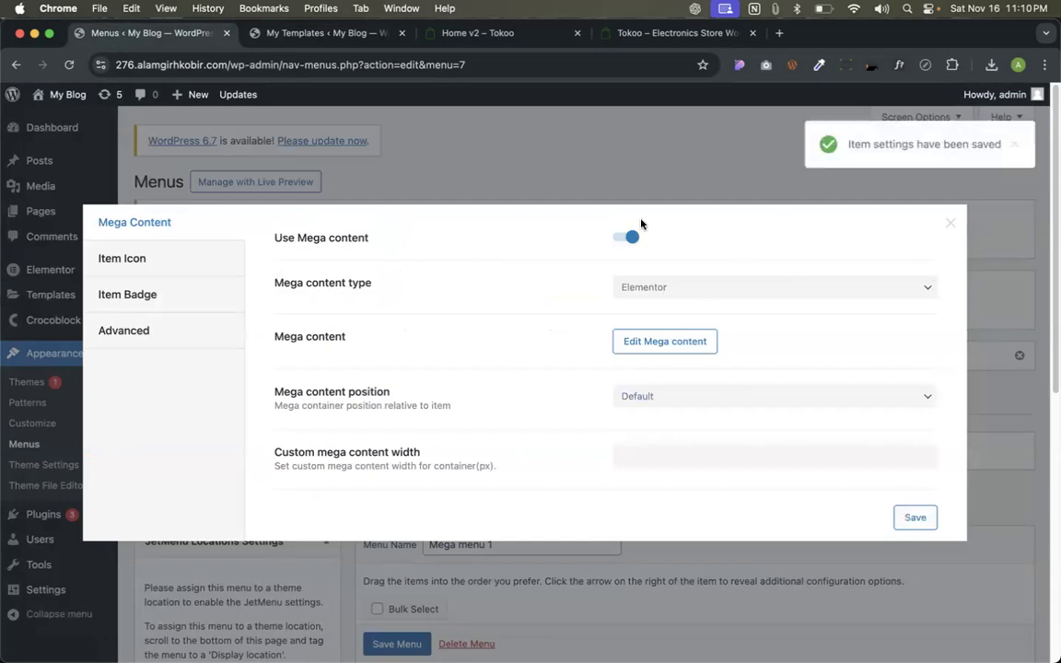
left_click(991, 241)
scroll(627, 447, "down", 5)
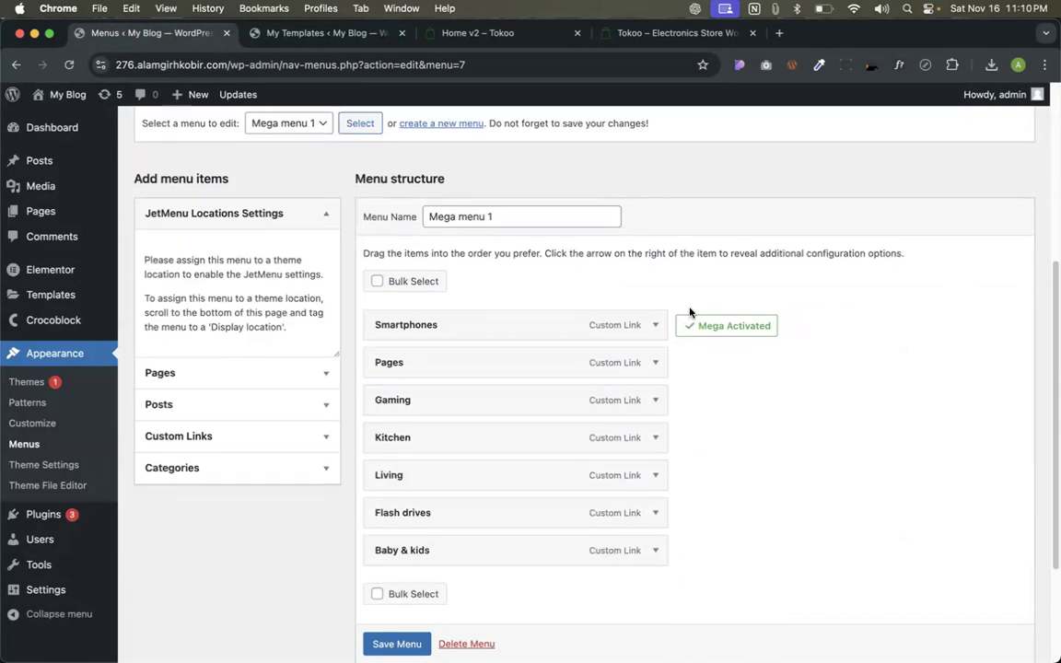
mouse_move(713, 325)
In the Reading Settings, make the homepage a static page, choose Digital Agency, and save the changes.
mouse_move(50, 129)
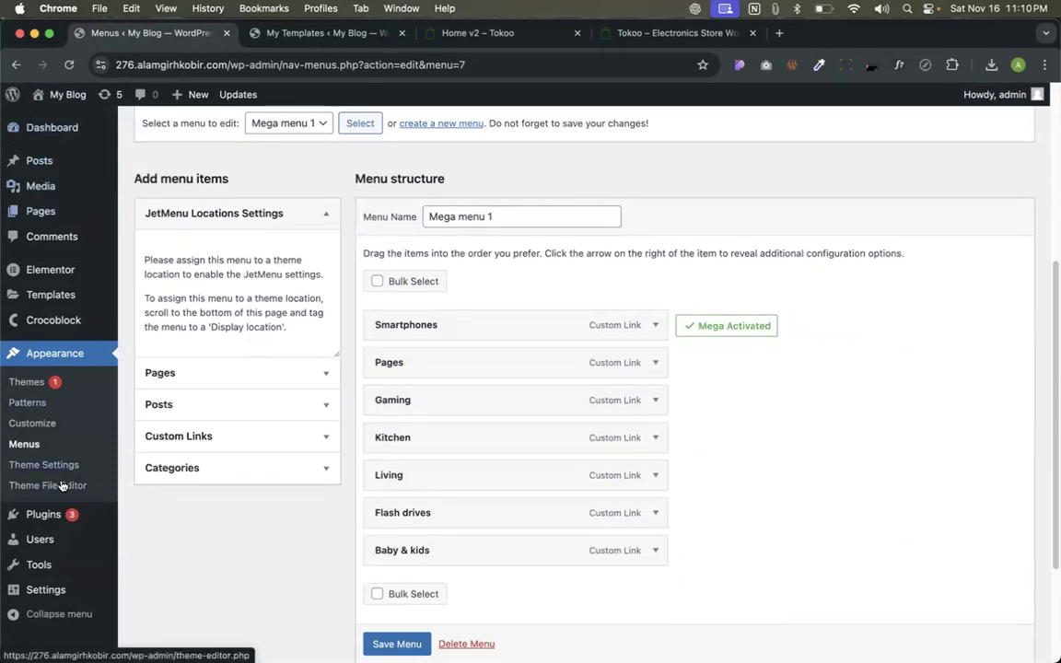
mouse_move(48, 594)
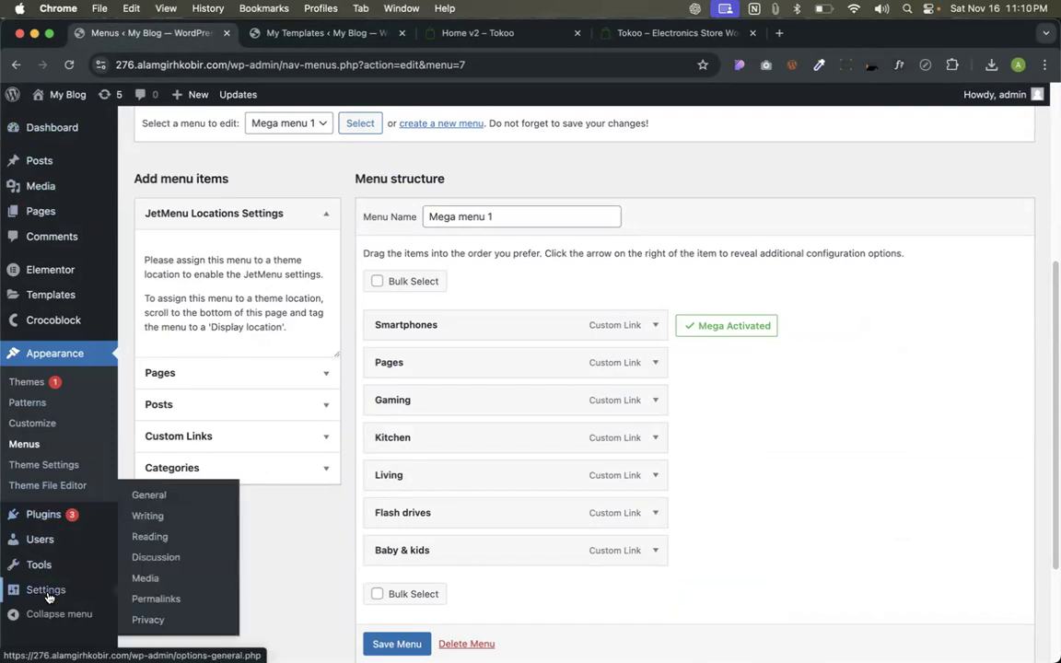
left_click(162, 546, "super")
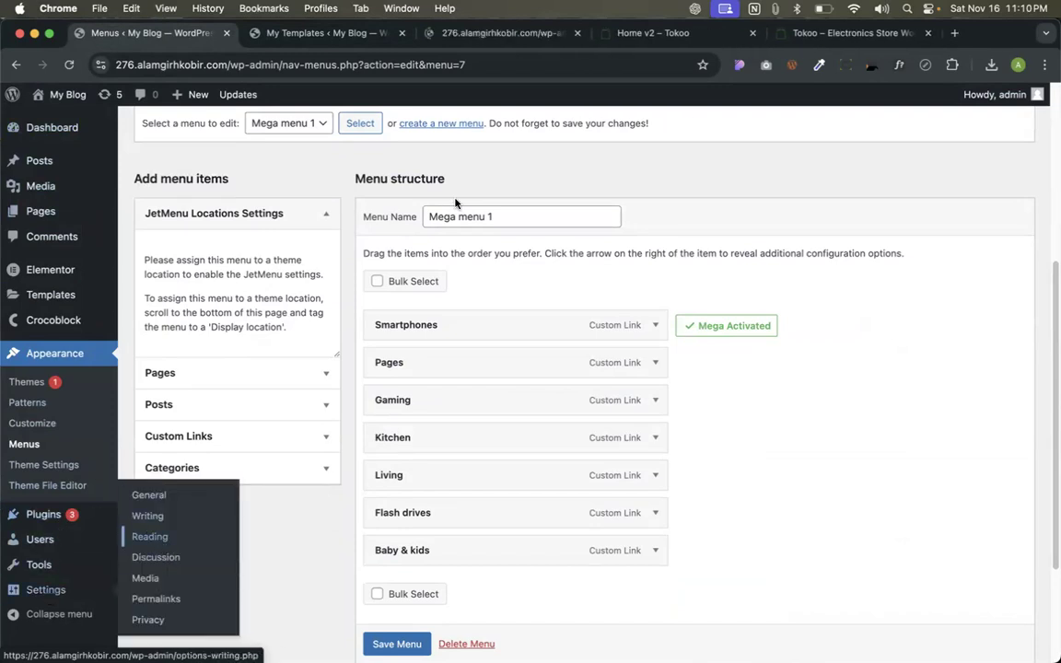
left_click(483, 34)
scroll(372, 404, "down", 1)
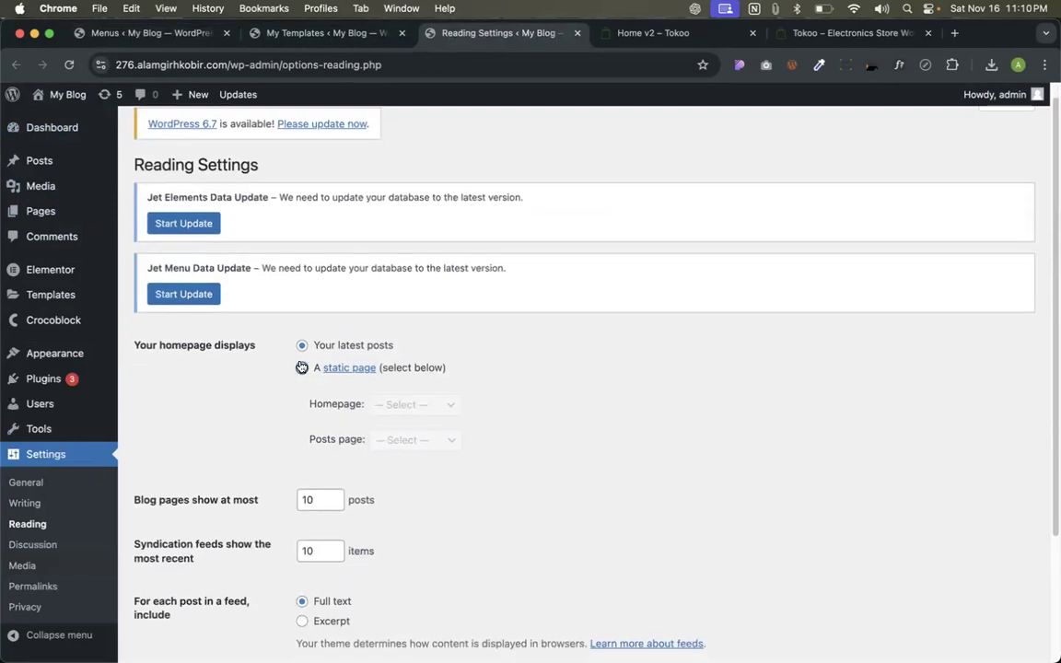
left_click(301, 368)
left_click(412, 404)
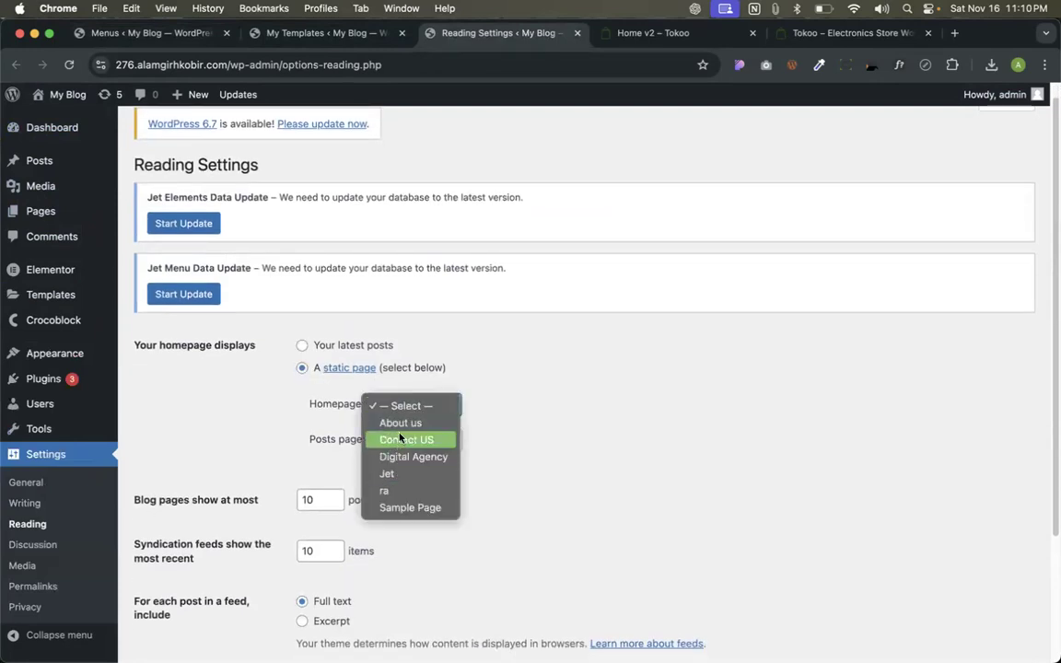
left_click(412, 457)
scroll(387, 469, "down", 4)
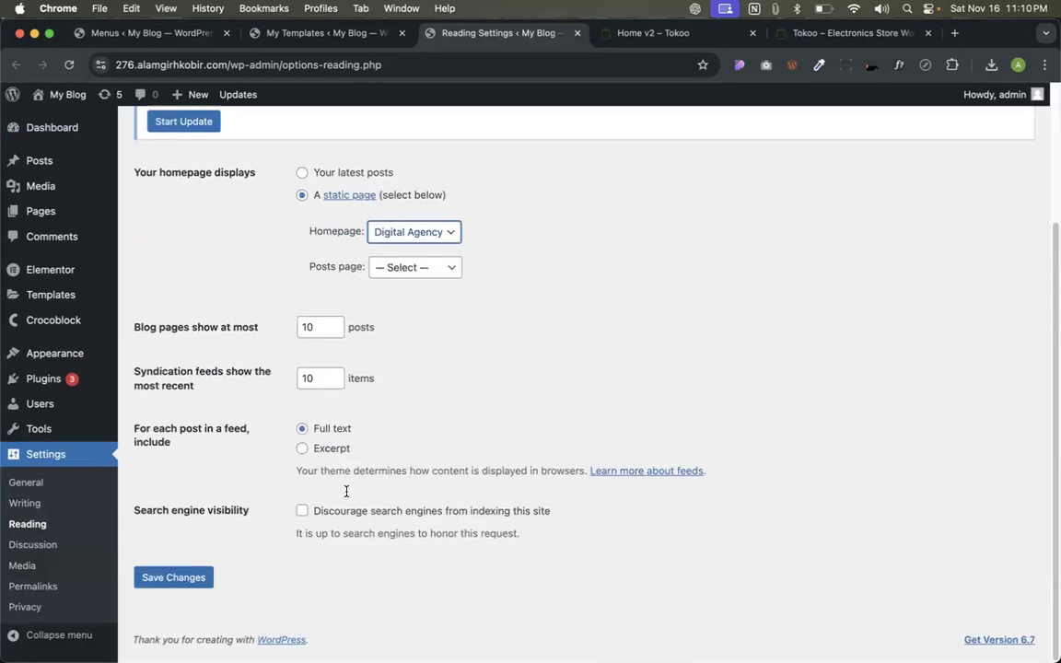
left_click(158, 593)
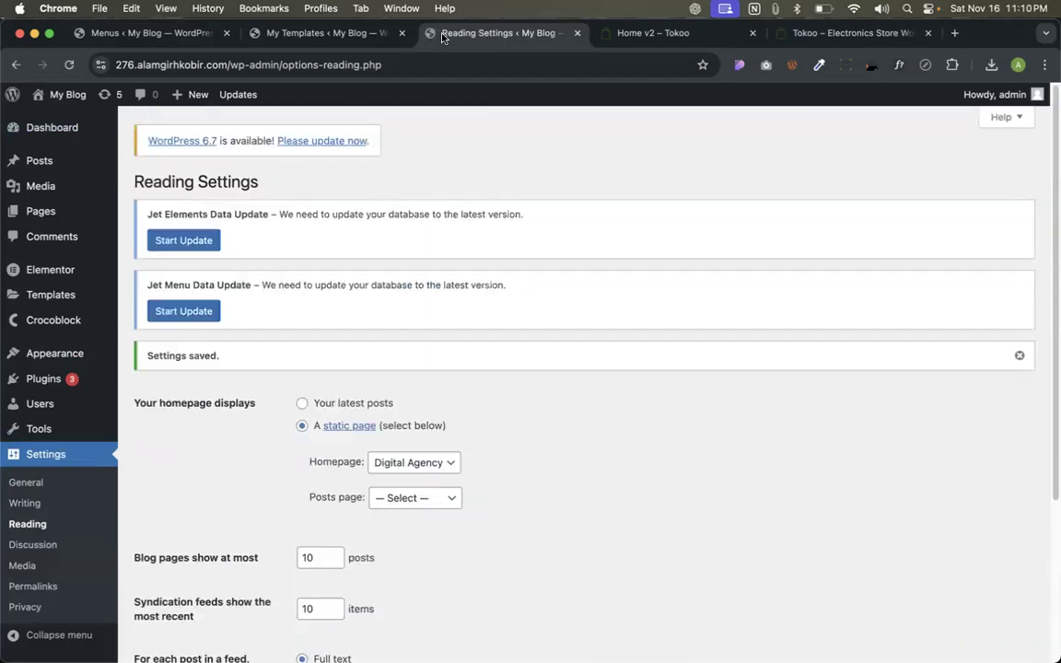
Visit the site's homepage and open the Digital Agency page for editing with Elementor.
mouse_move(42, 109)
left_click(44, 129)
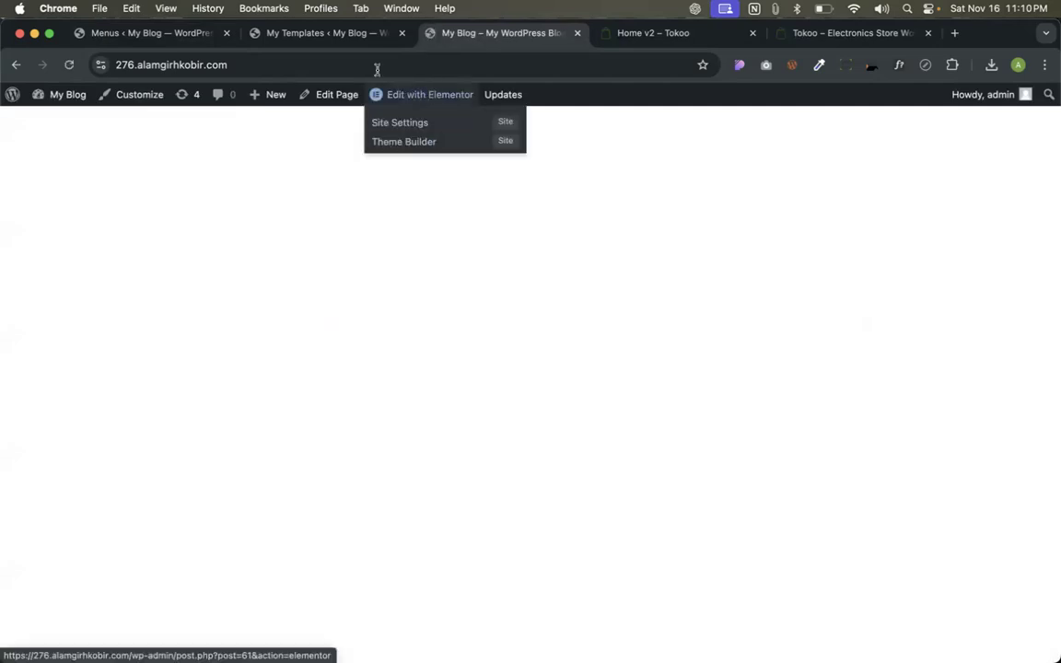
left_click(368, 34)
left_click(433, 34)
left_click(421, 95)
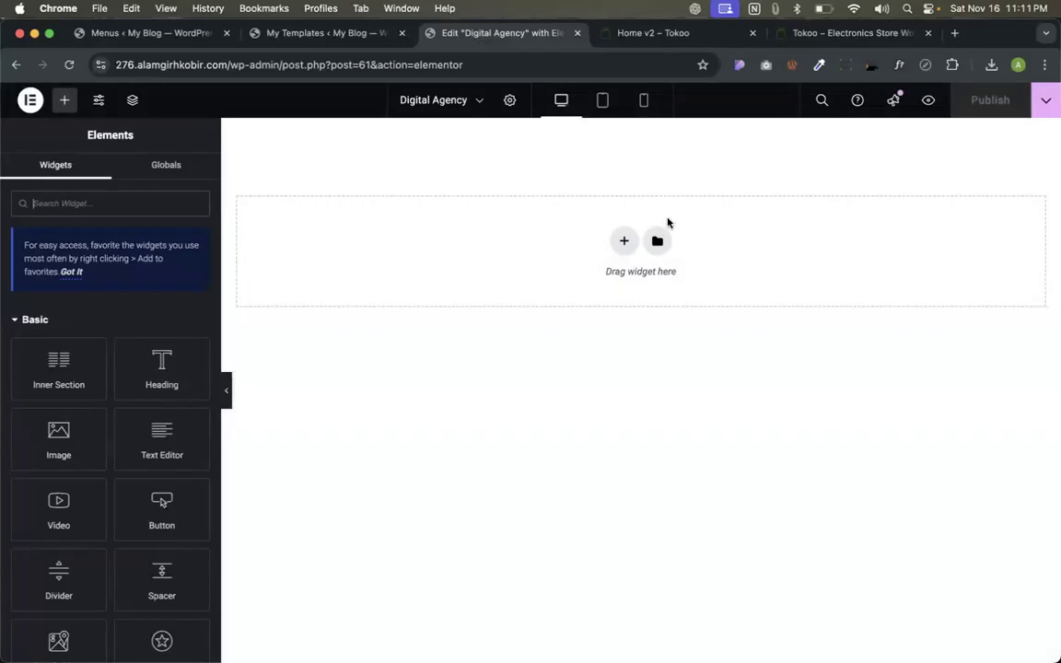
Insert the Restaurant – About page template from the library without applying its page settings.
left_click(657, 240)
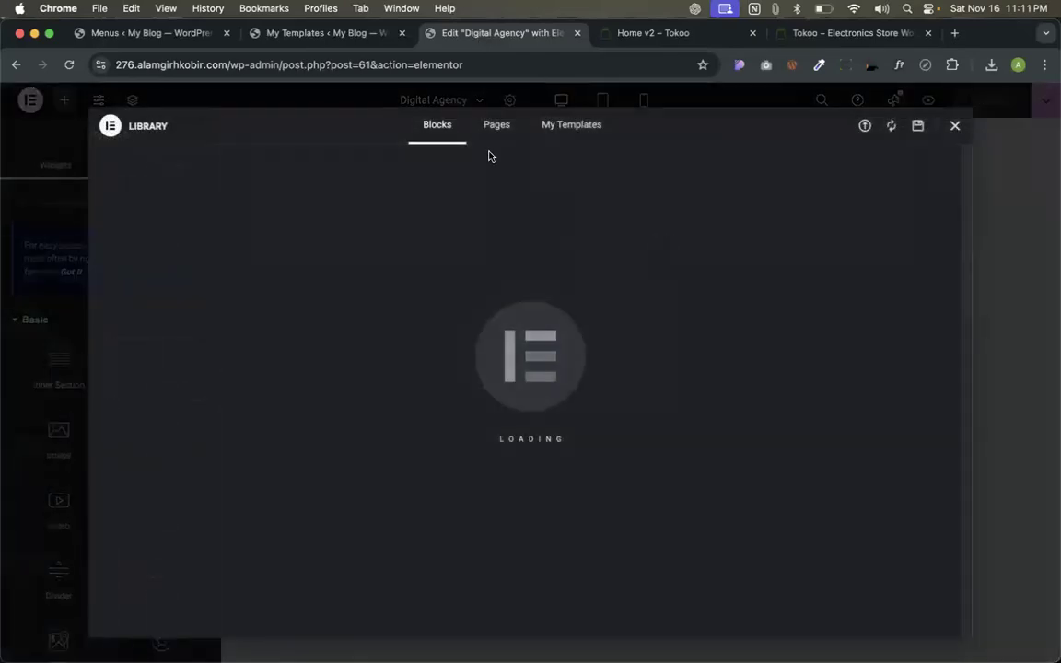
left_click(495, 129)
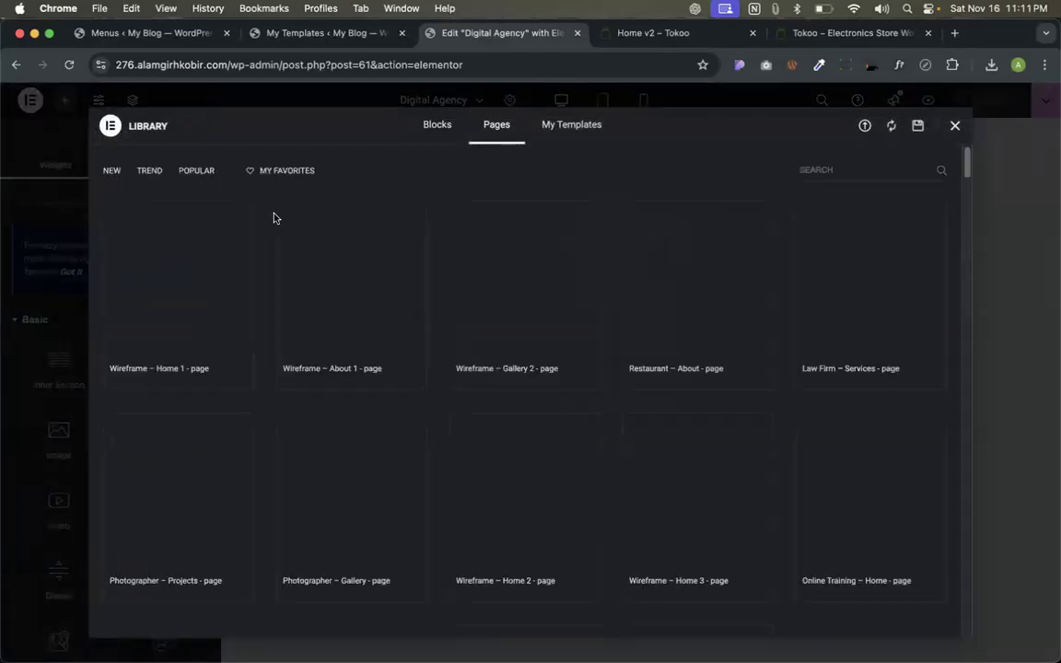
mouse_move(460, 385)
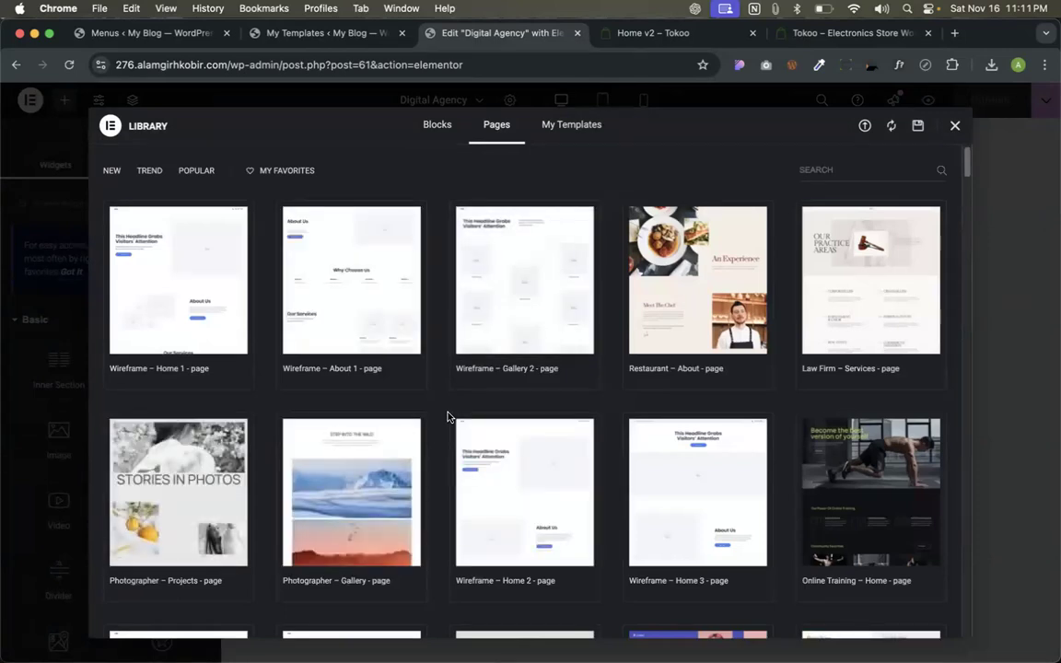
scroll(456, 410, "down", 1)
left_click(656, 342)
left_click(568, 409)
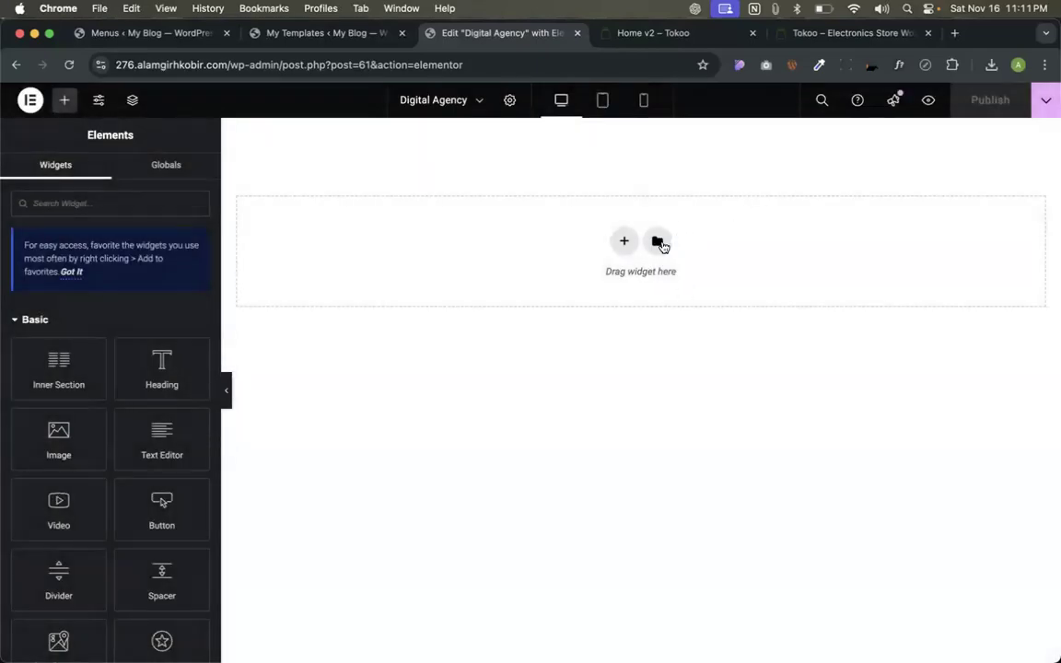
Reopen the template library and insert the "Bring Your Space To Life" page template without applying its page settings.
left_click(657, 242)
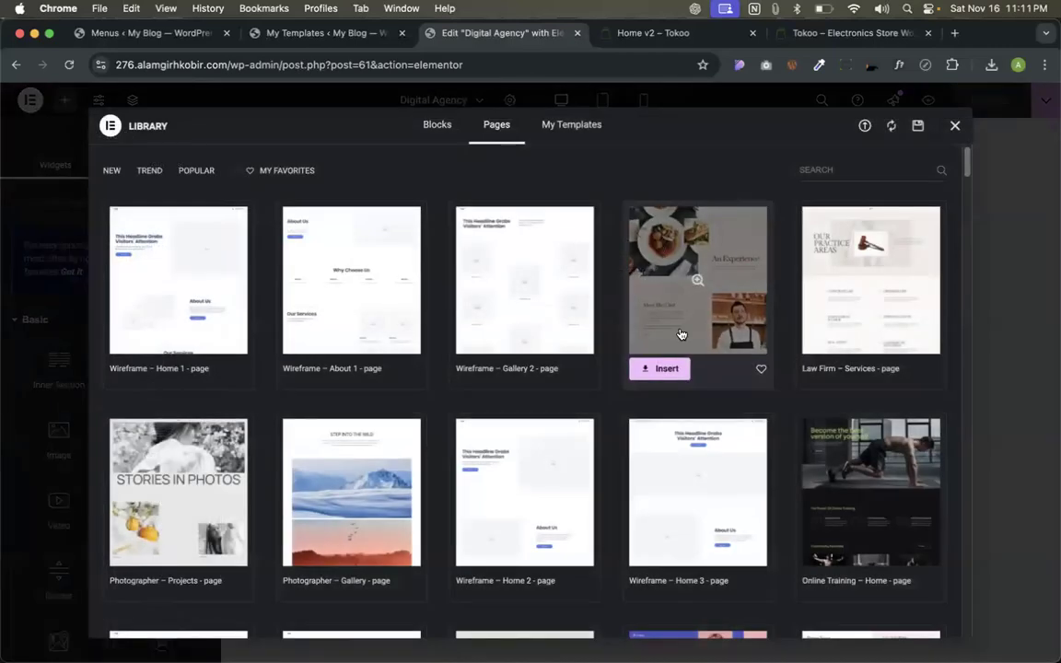
scroll(718, 348, "down", 3)
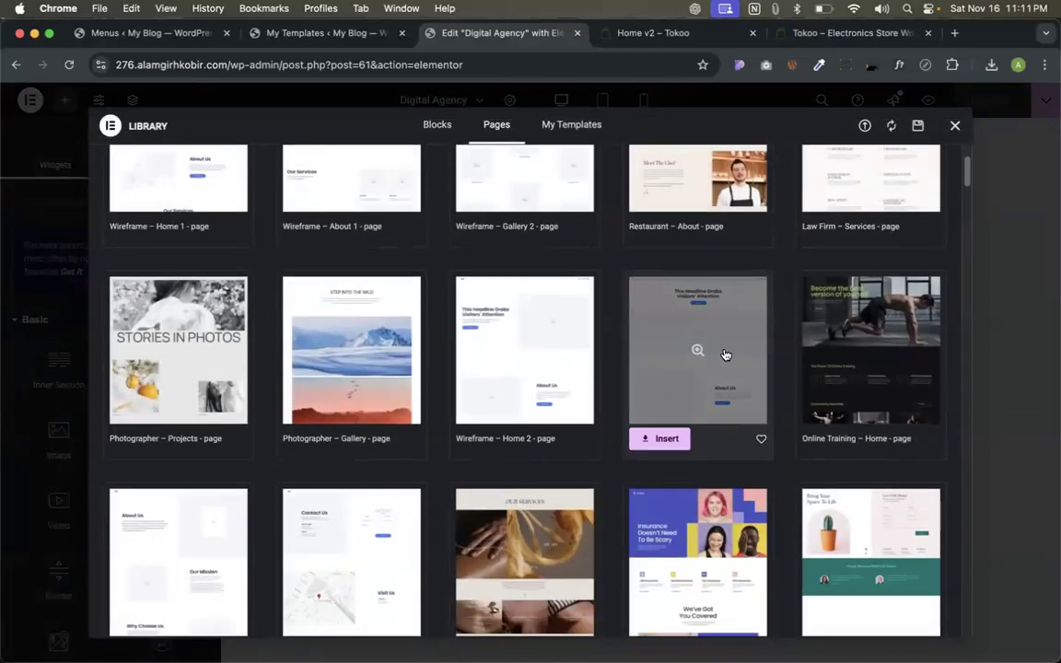
scroll(726, 355, "down", 3)
left_click(829, 475)
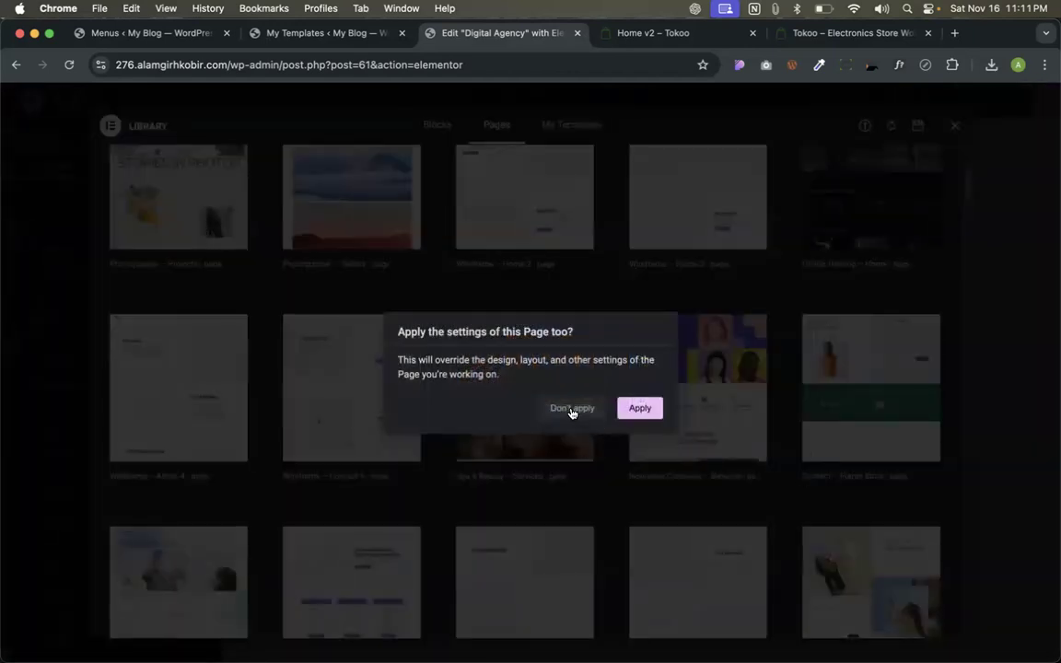
left_click(571, 409)
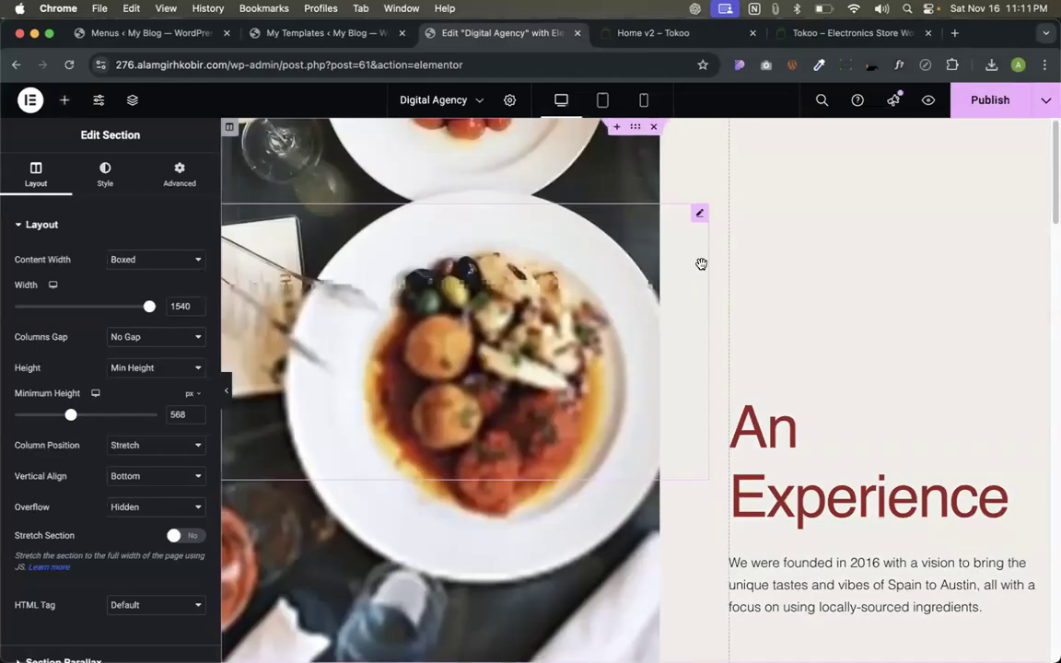
Look through the inserted template content and publish the Digital Agency page.
scroll(682, 341, "down", 5)
scroll(682, 339, "up", 8)
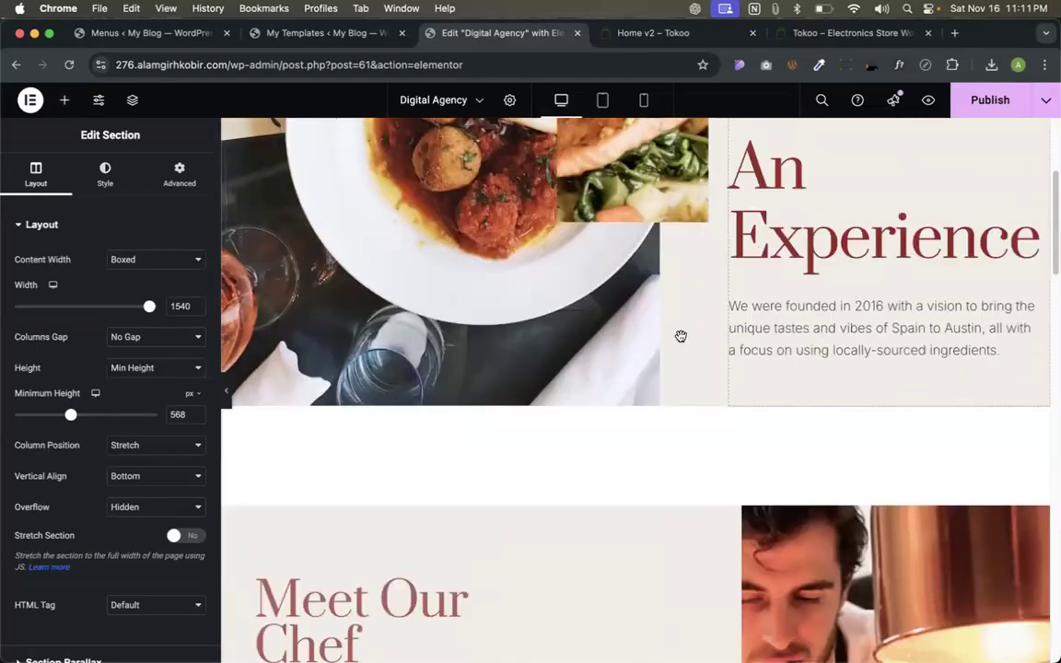
scroll(682, 338, "down", 5)
left_click(999, 104)
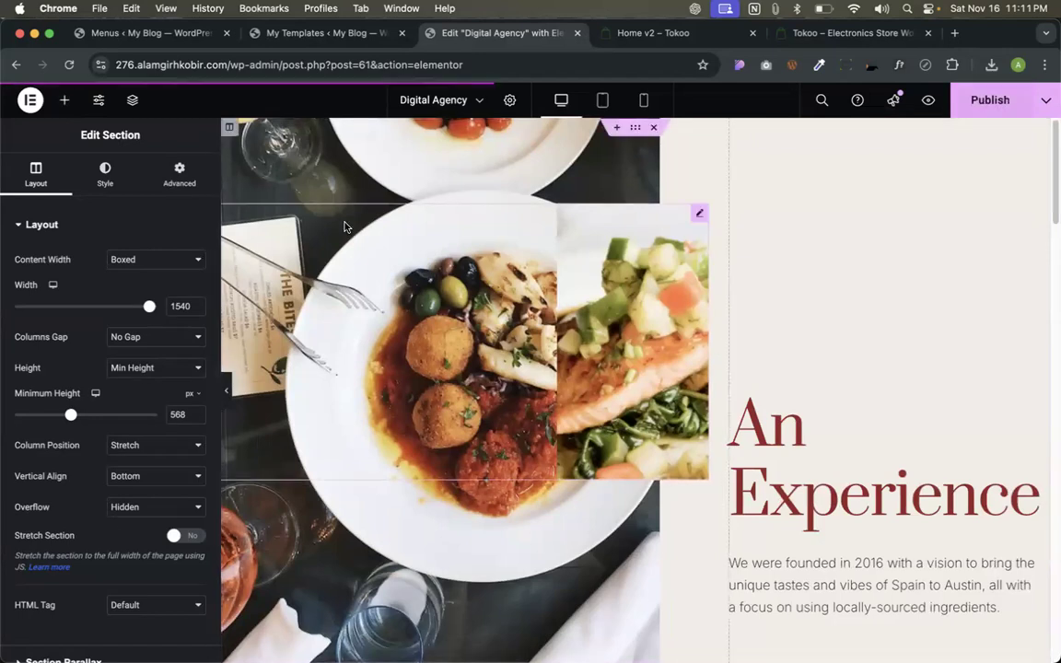
Set the Digital Agency page's layout to Elementor Full Width and publish the page.
left_click(509, 100)
scroll(153, 625, "down", 2)
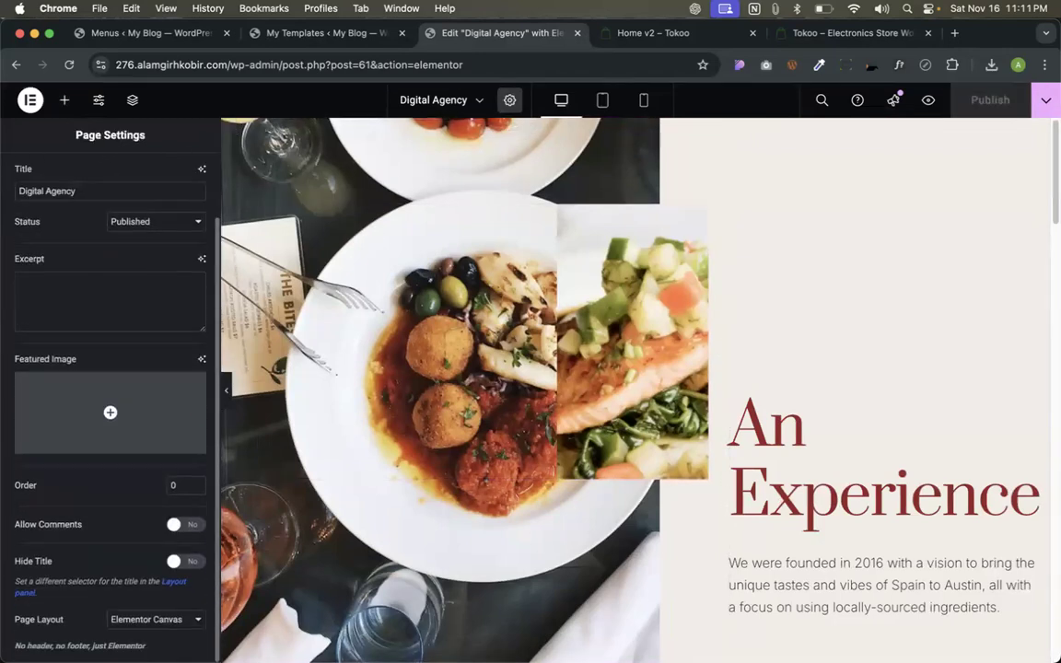
key("super+z")
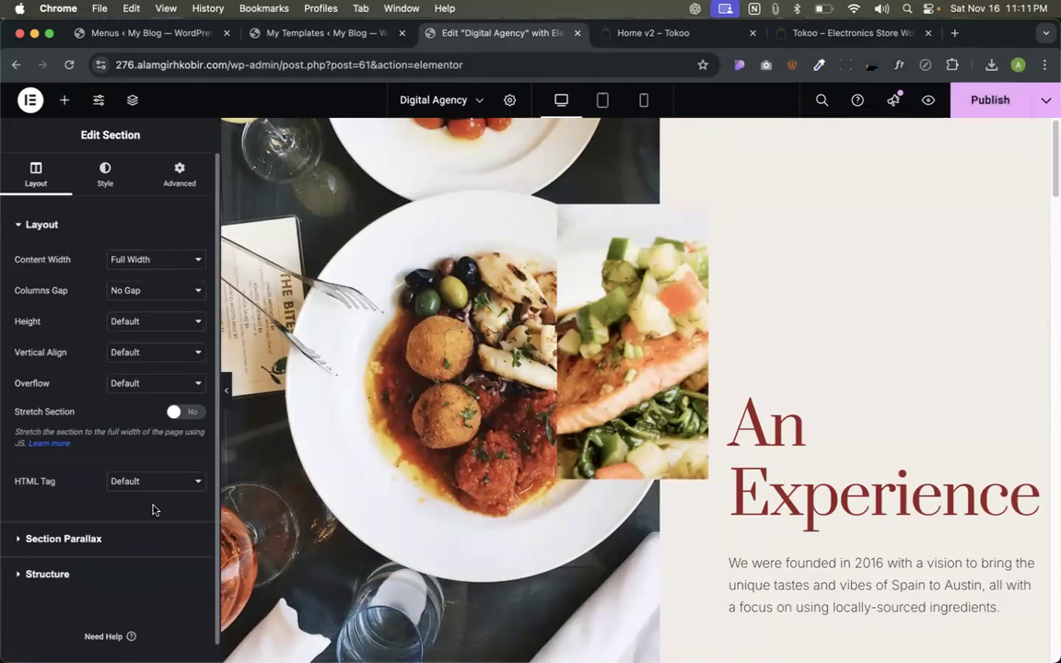
left_click(509, 100)
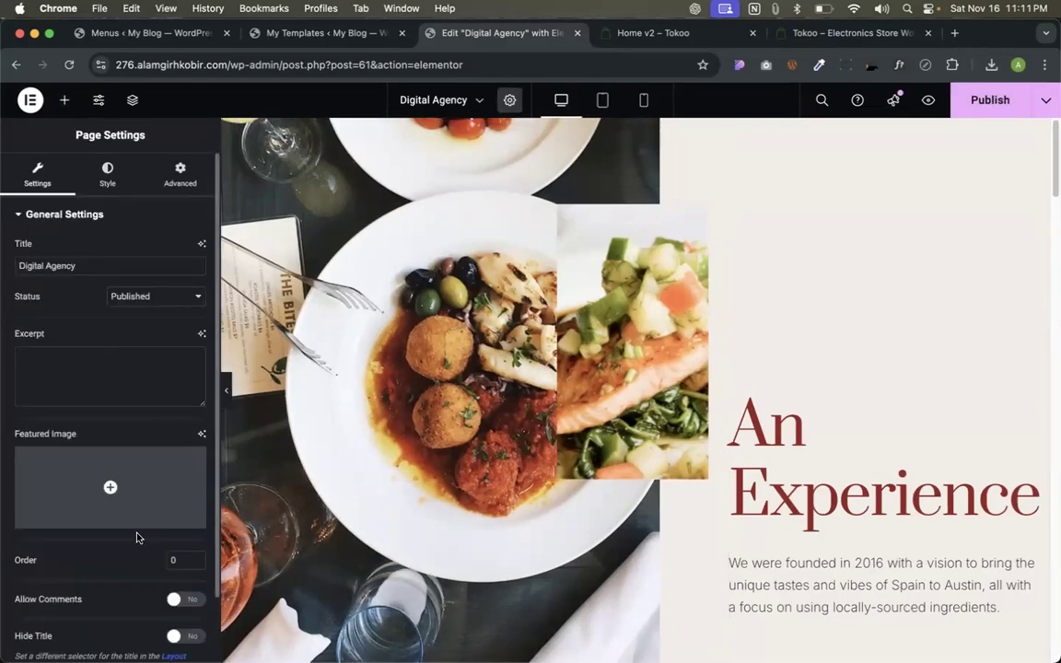
scroll(147, 571, "down", 2)
left_click(156, 619)
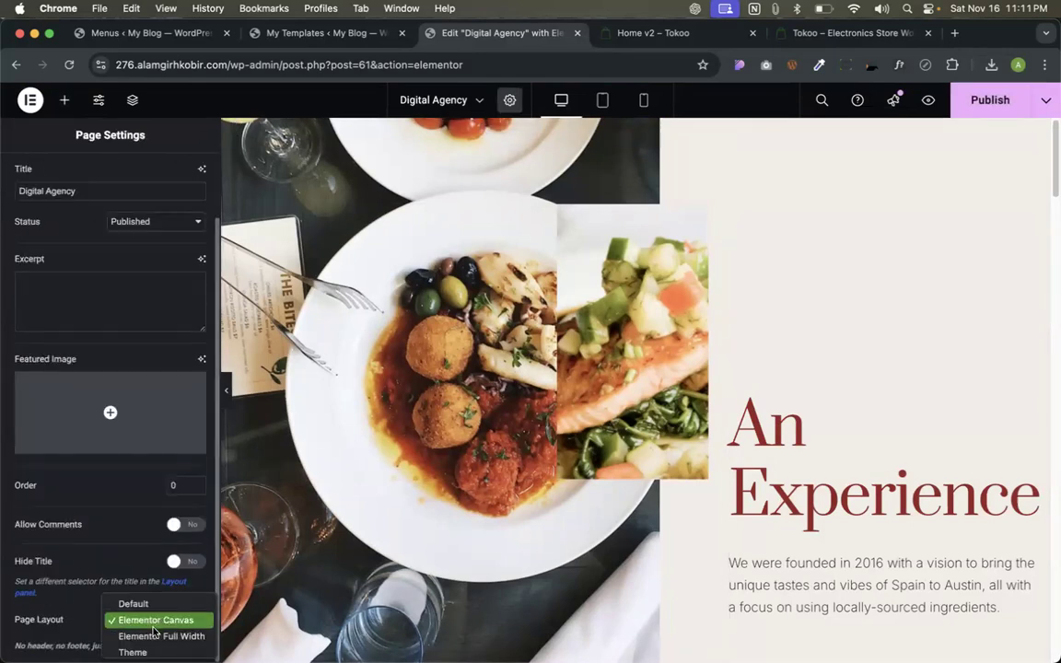
left_click(149, 634)
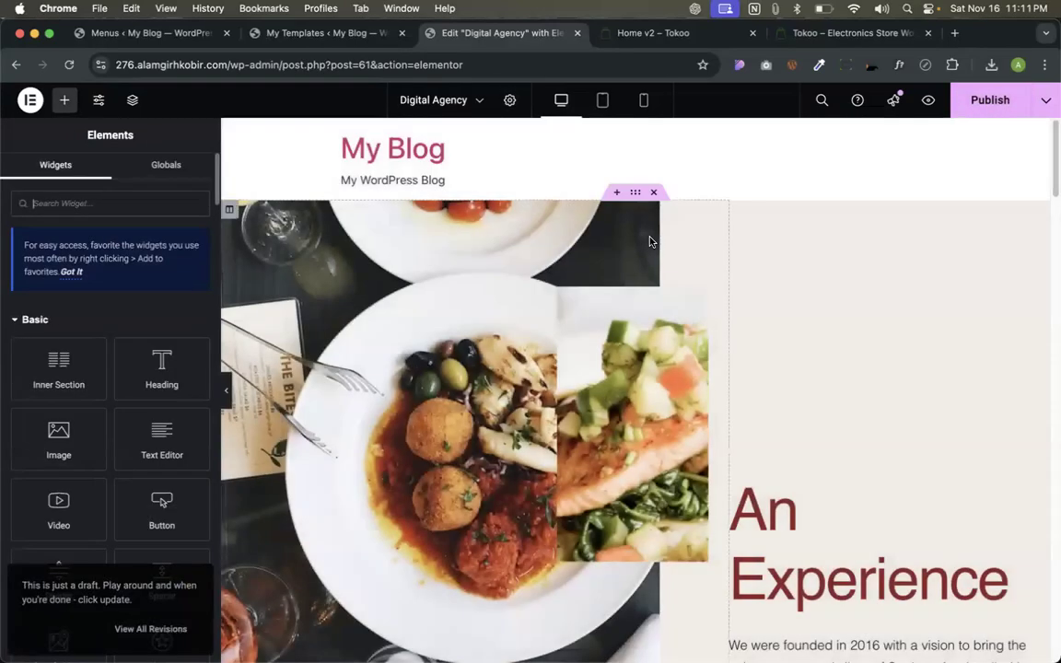
left_click(983, 93)
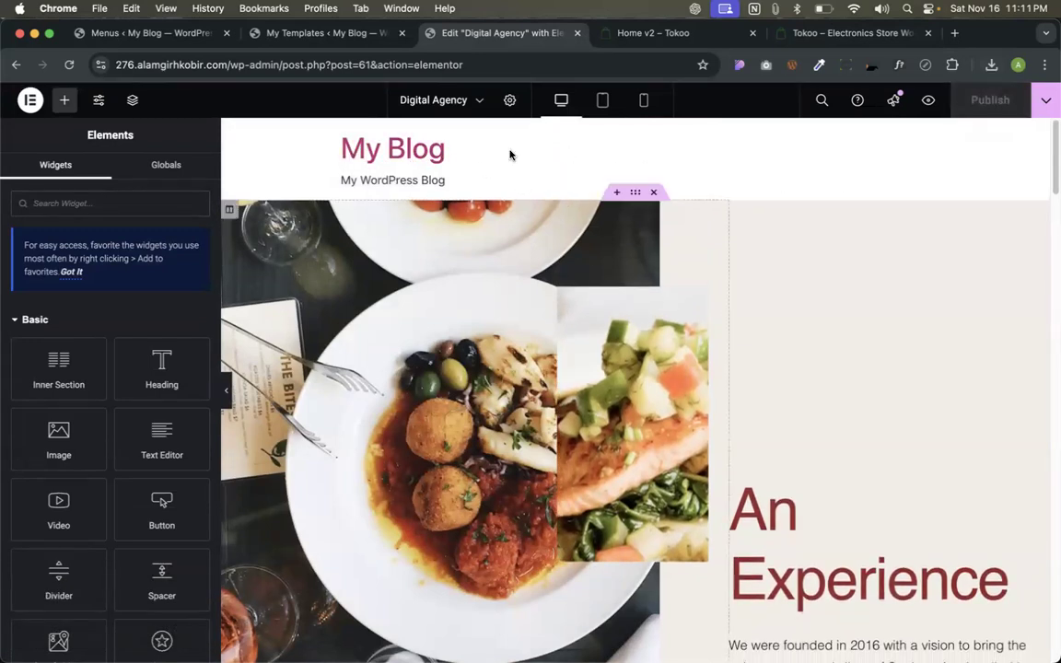
Leave the page editor for the site's homepage and open the Main Header template for editing with Elementor.
left_click(15, 67)
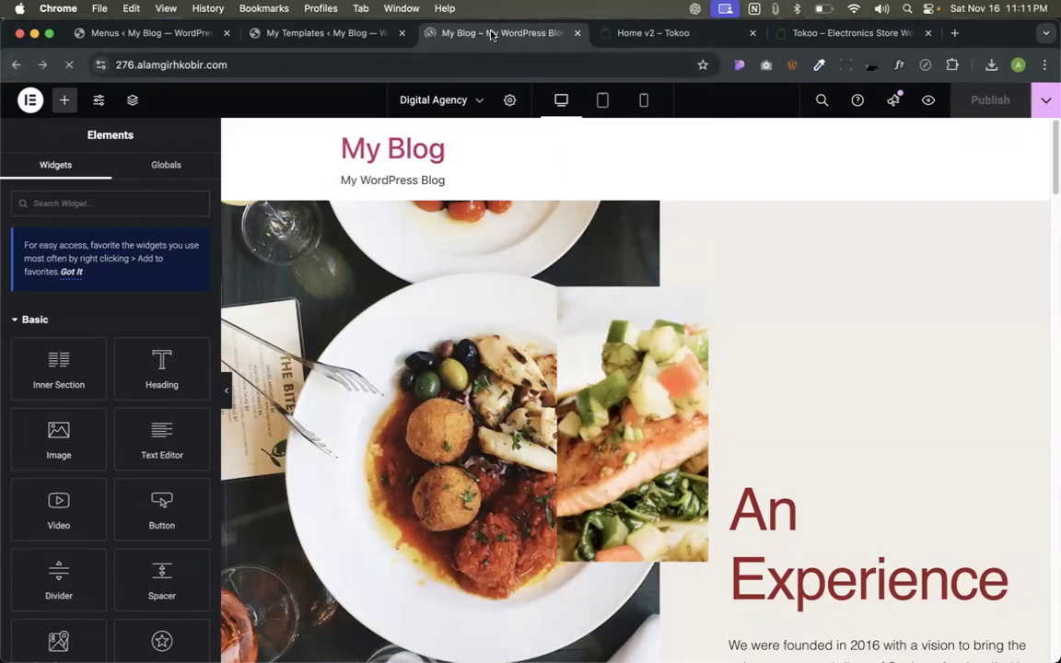
left_click(330, 34)
scroll(242, 500, "down", 3)
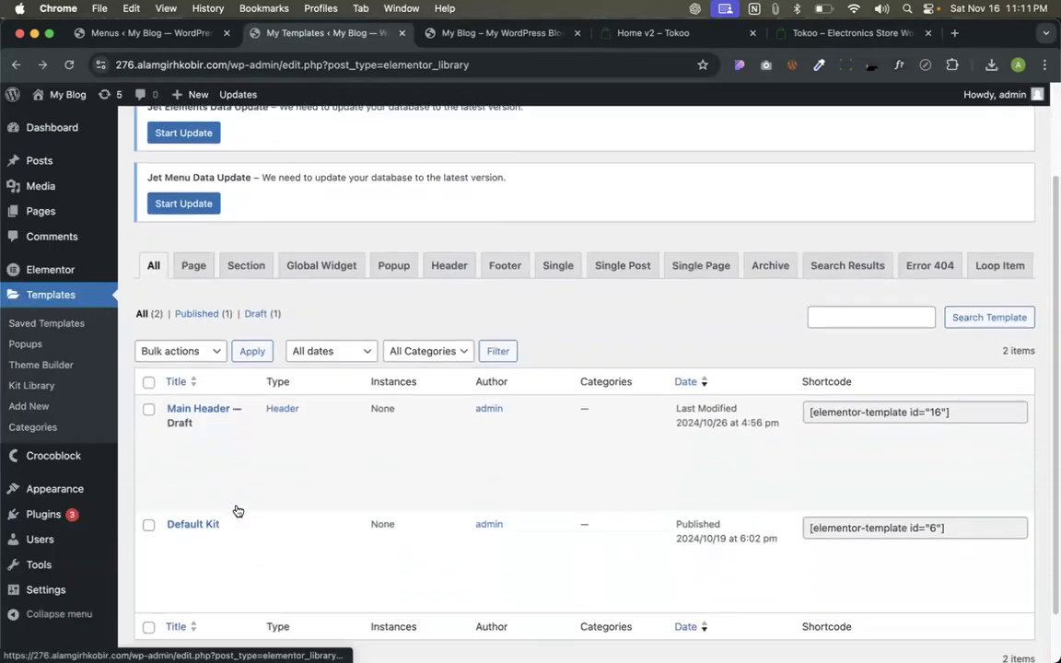
left_click(198, 472)
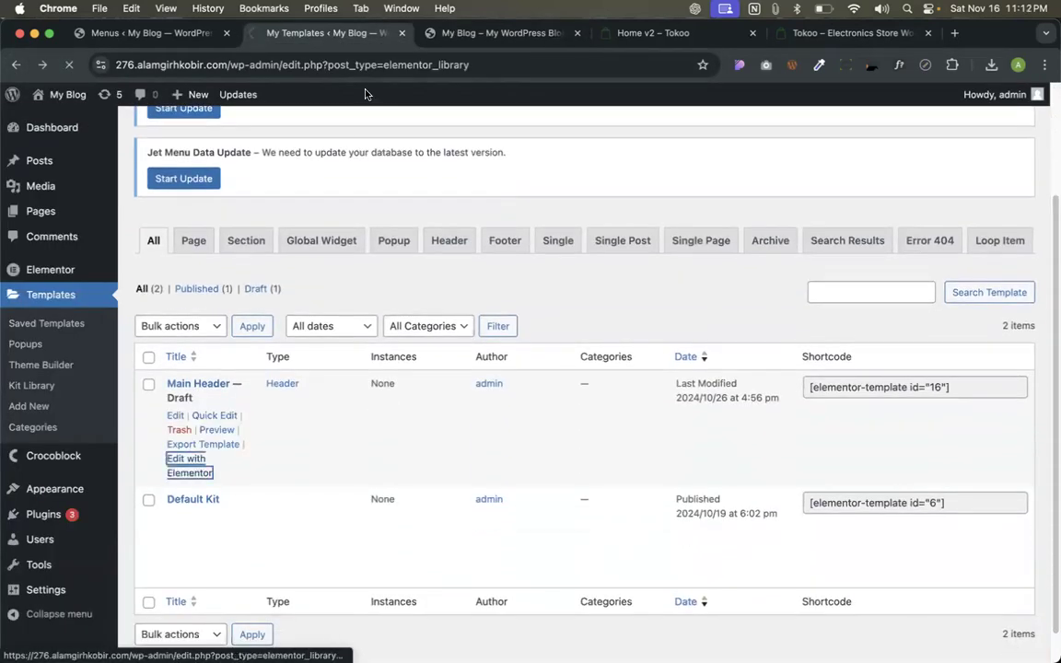
left_click(481, 44)
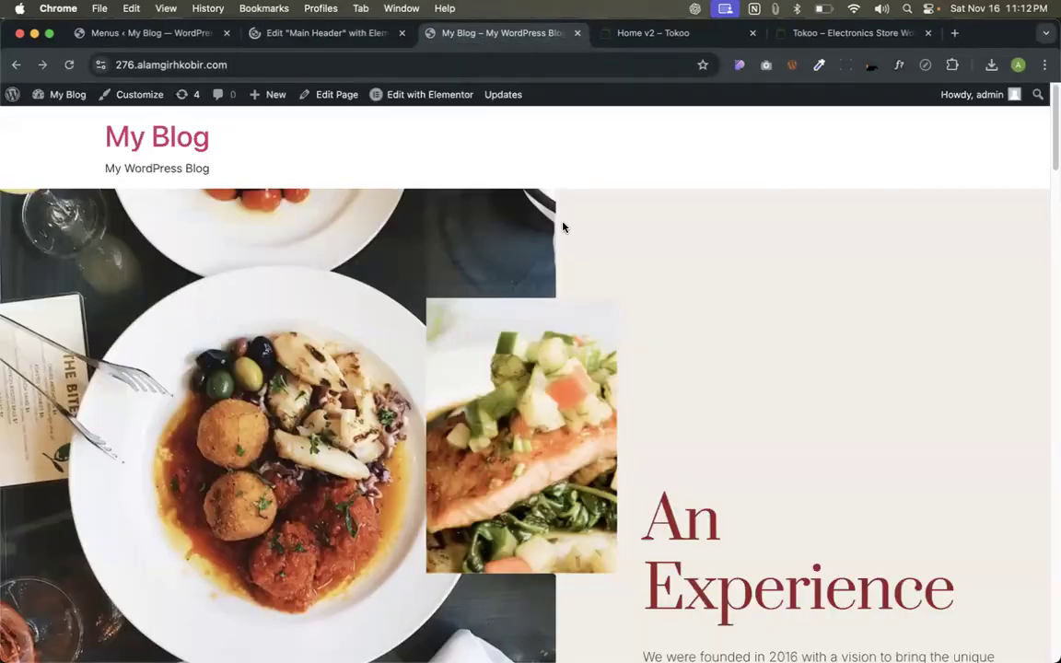
Add a single-column section to the Main Header template.
left_click(332, 37)
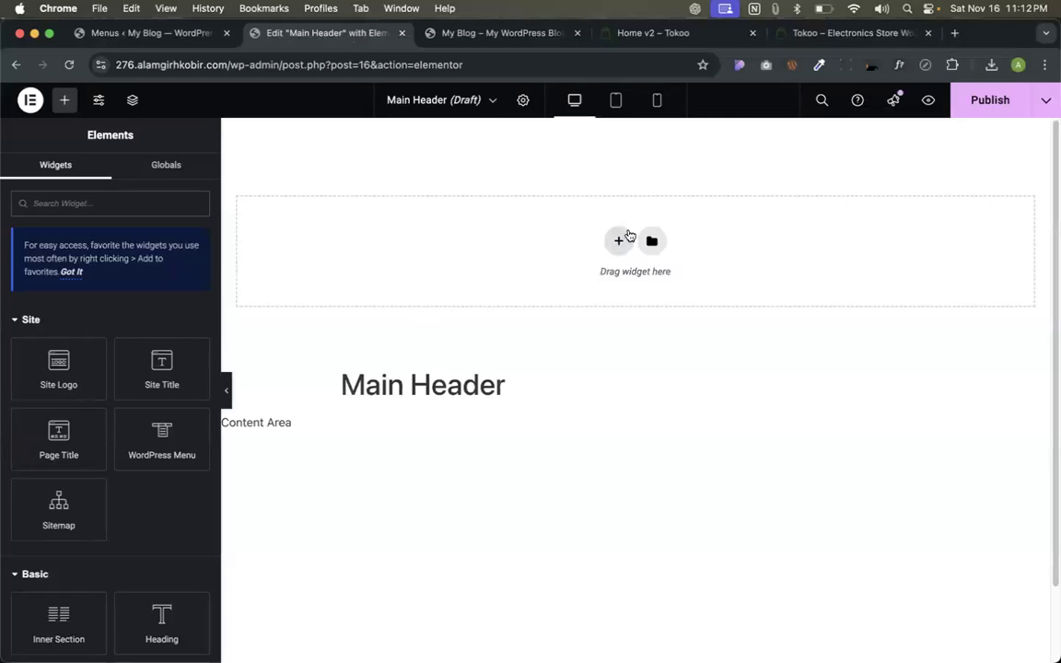
left_click(621, 243)
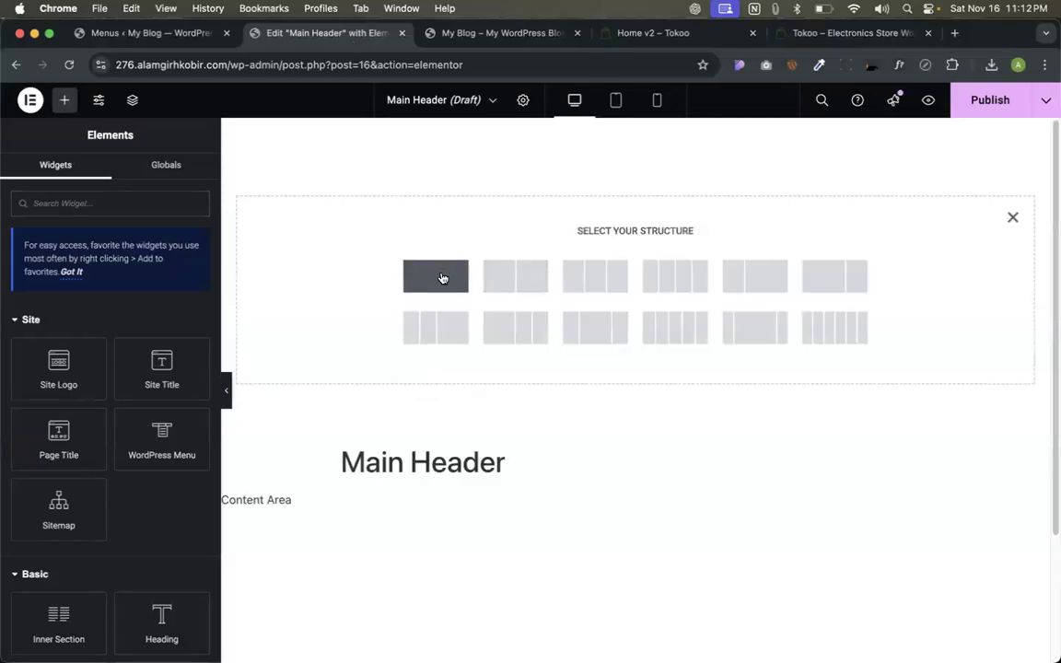
left_click(443, 277)
left_click(634, 143)
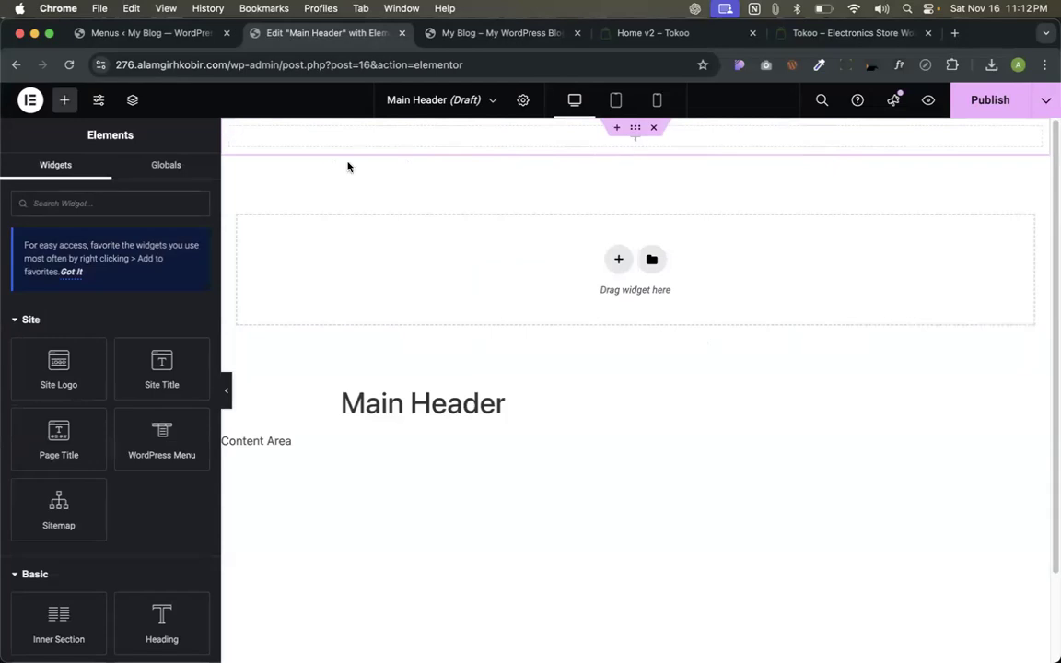
Place a WordPress Menu widget in the header section, assign Mega menu 1 to it and centre its alignment.
left_click_drag(161, 440, 559, 149)
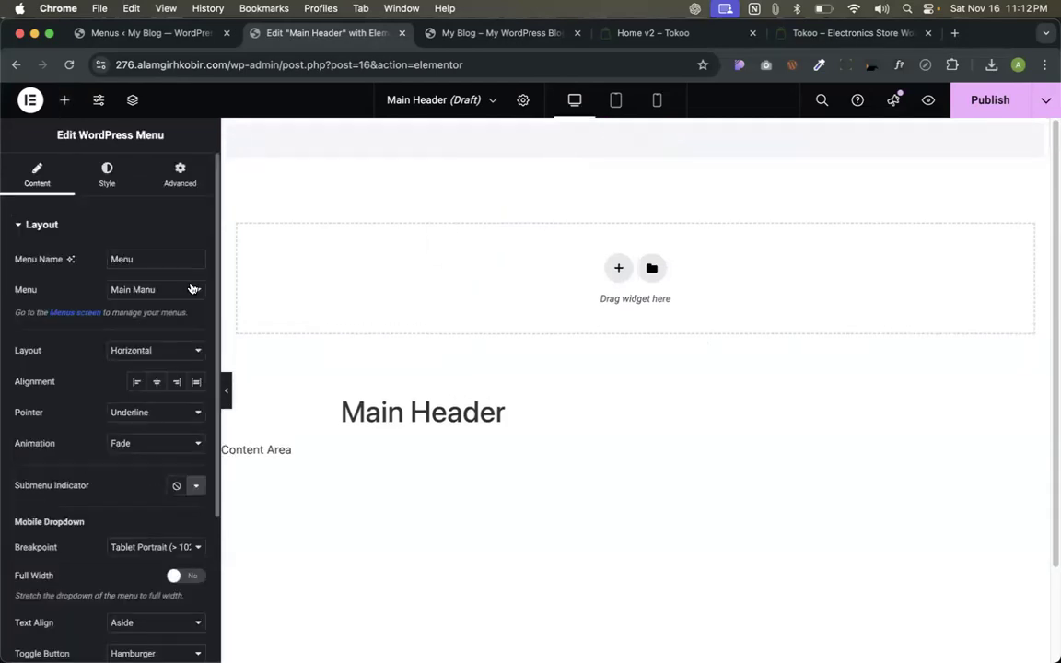
left_click(143, 289)
left_click(148, 306)
left_click(151, 290)
left_click(129, 274)
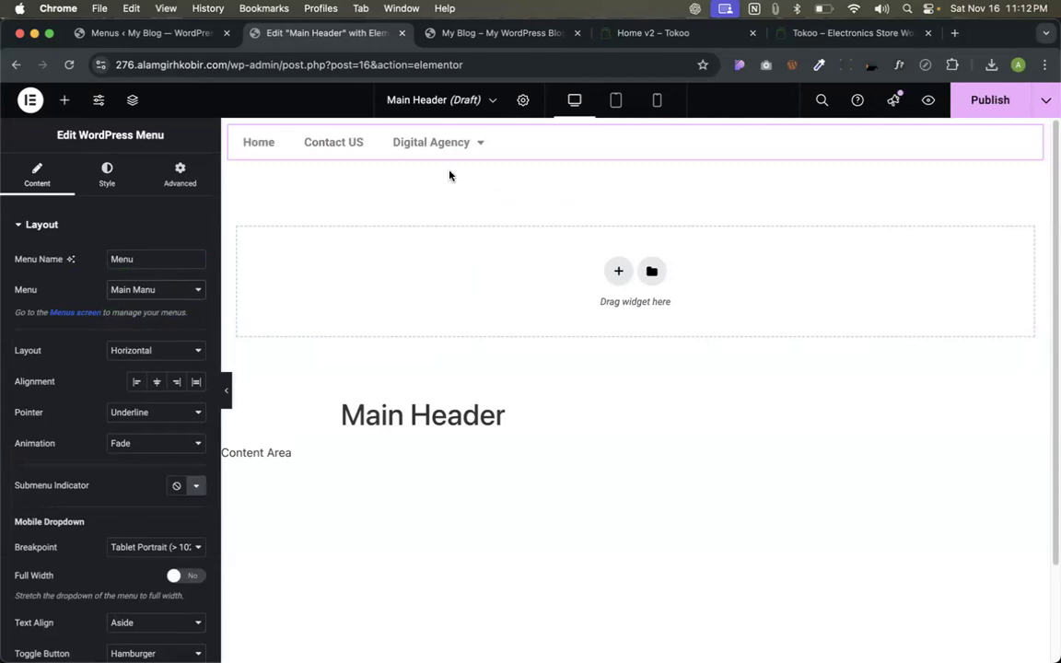
mouse_move(463, 152)
left_click(168, 289)
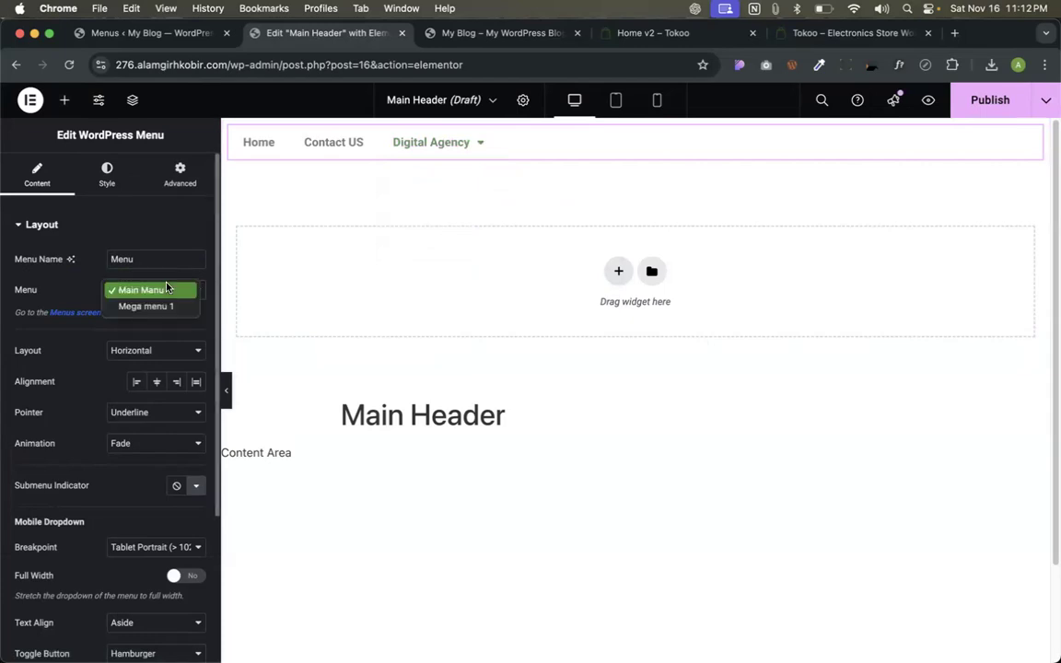
left_click(163, 308)
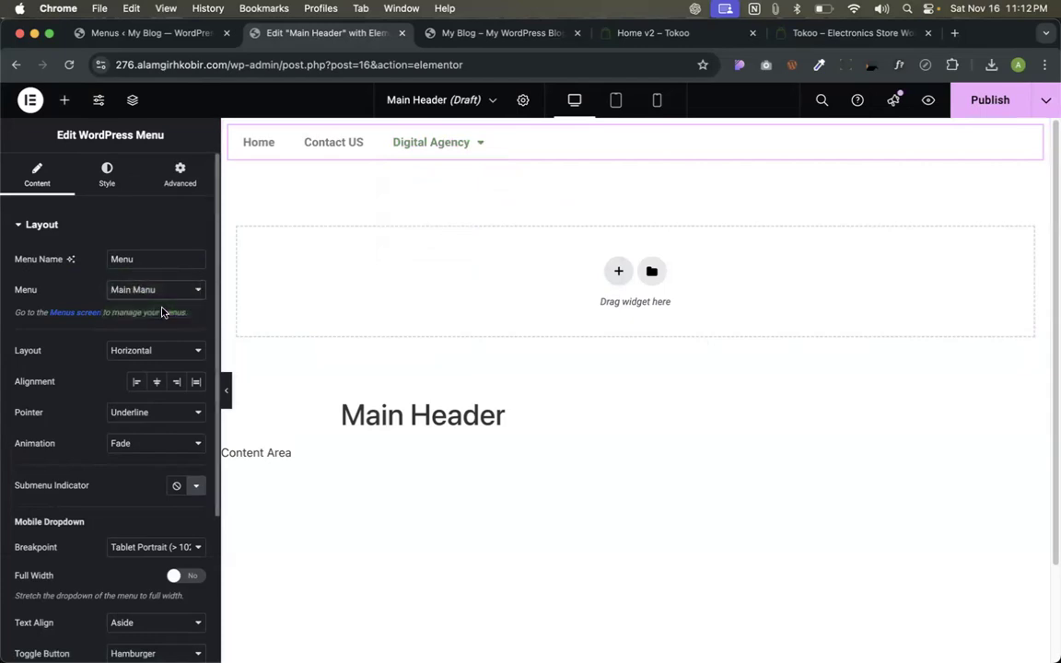
left_click(157, 381)
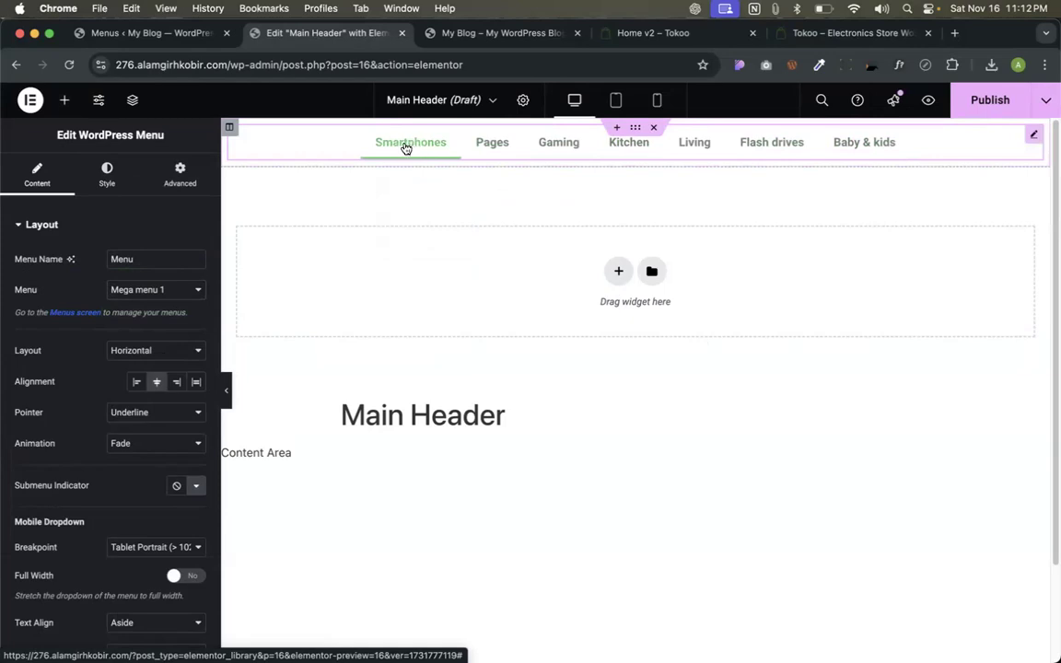
Publish the Main Header template with a condition that includes the Entire Site, and view the header on the homepage.
left_click(1003, 101)
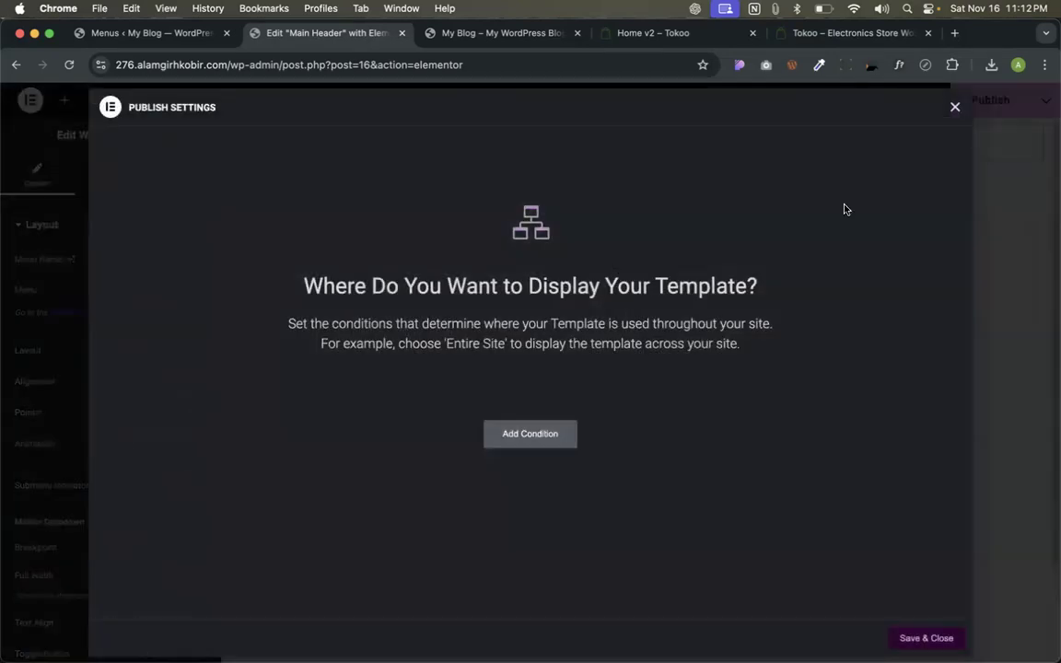
left_click(552, 440)
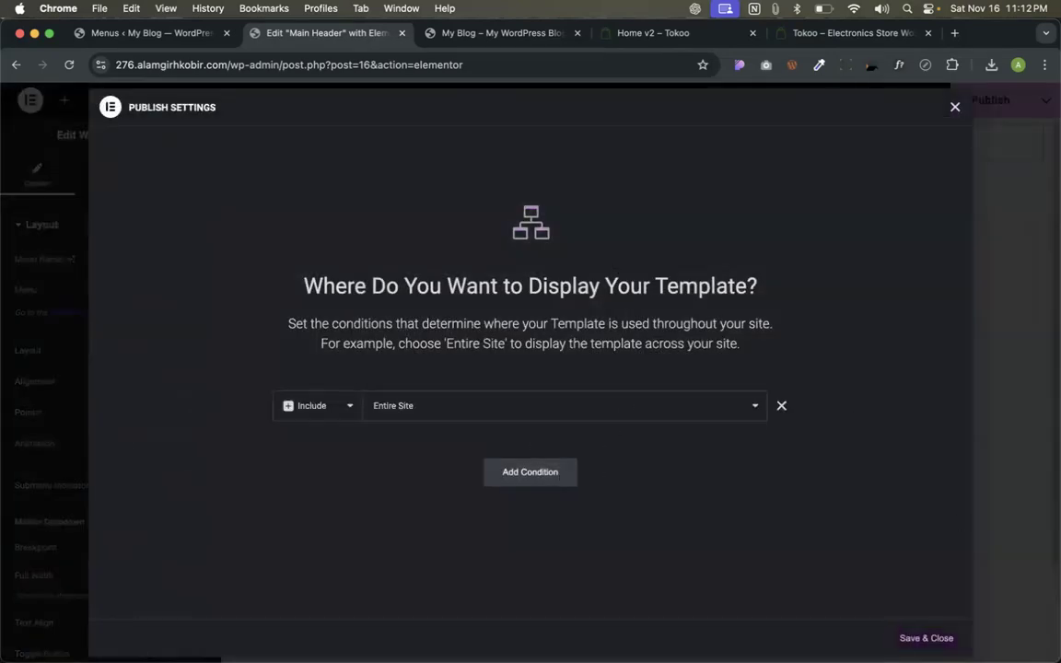
left_click(926, 637)
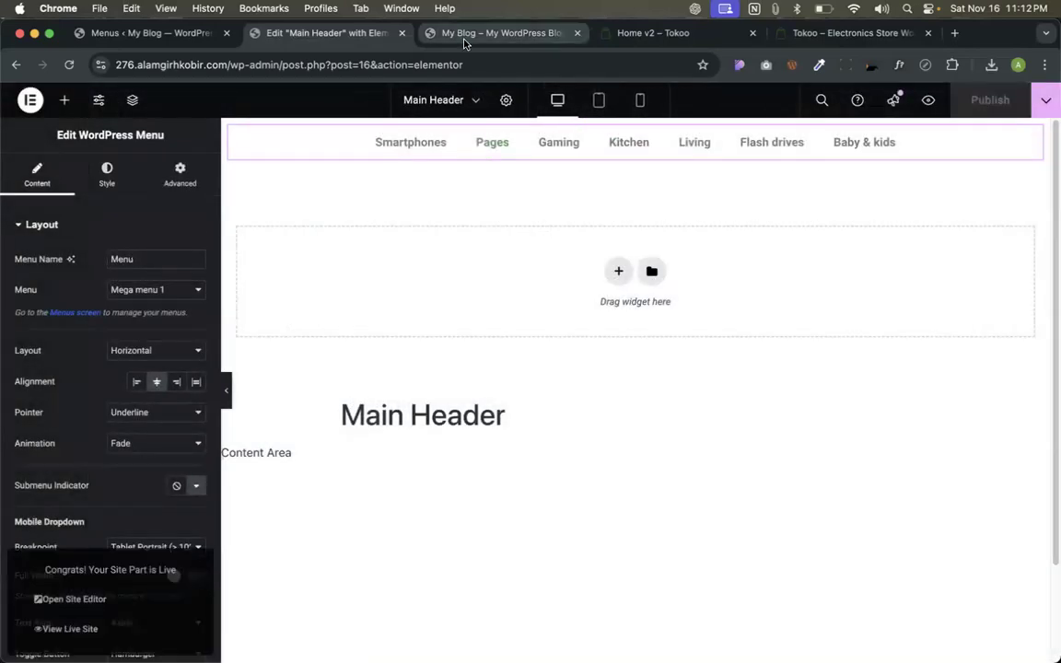
left_click(497, 33)
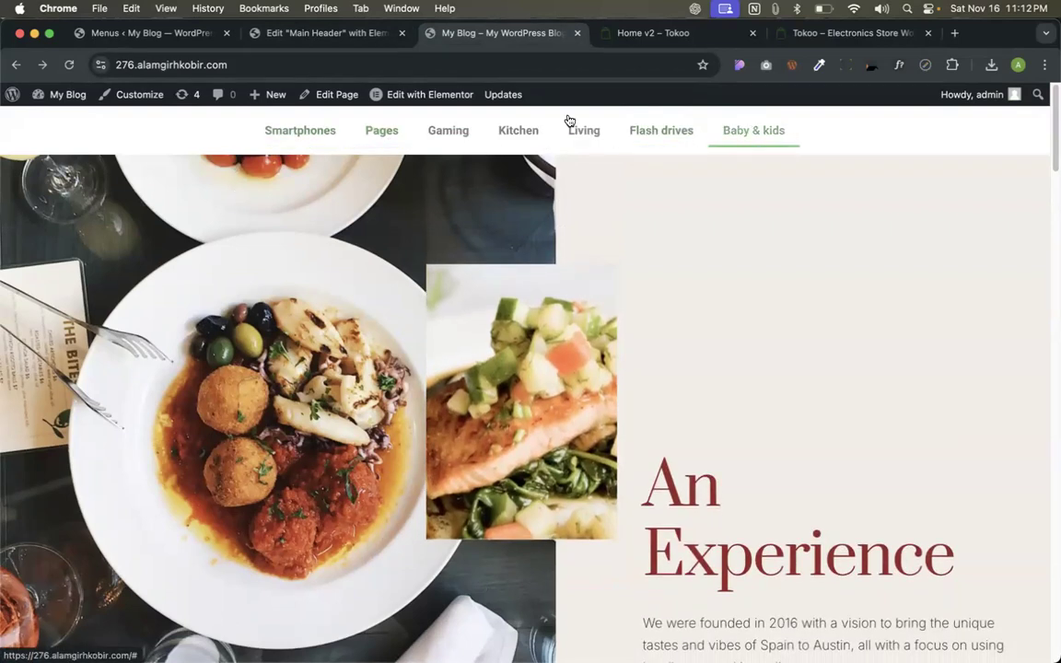
Return to the Main Header template and delete the WordPress Menu widget from its section.
left_click(327, 33)
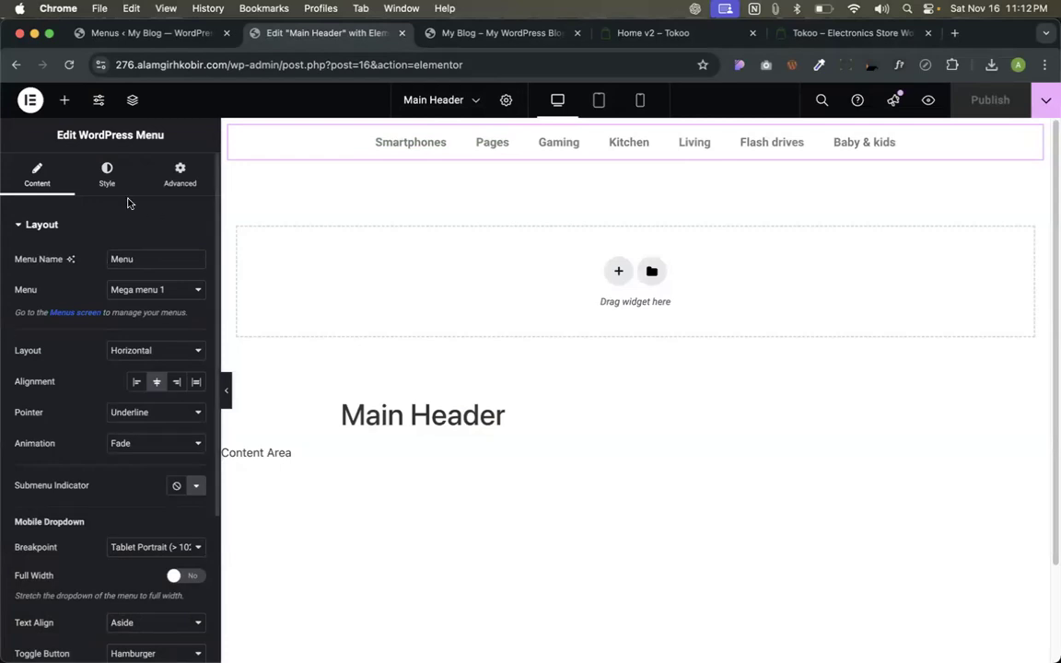
left_click_drag(80, 137, 162, 149)
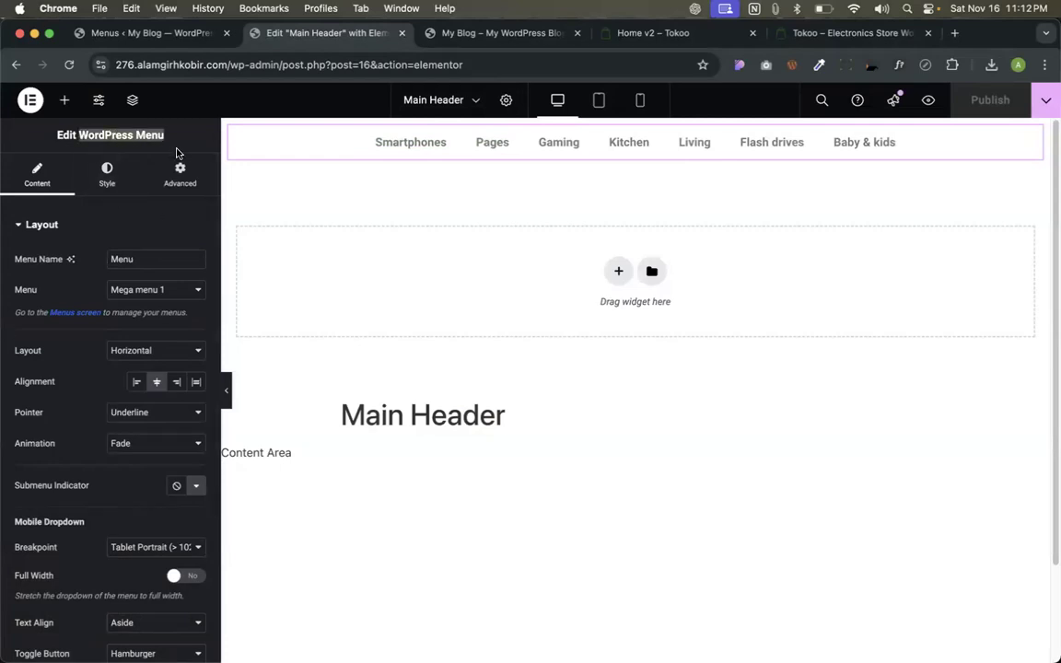
left_click(86, 130)
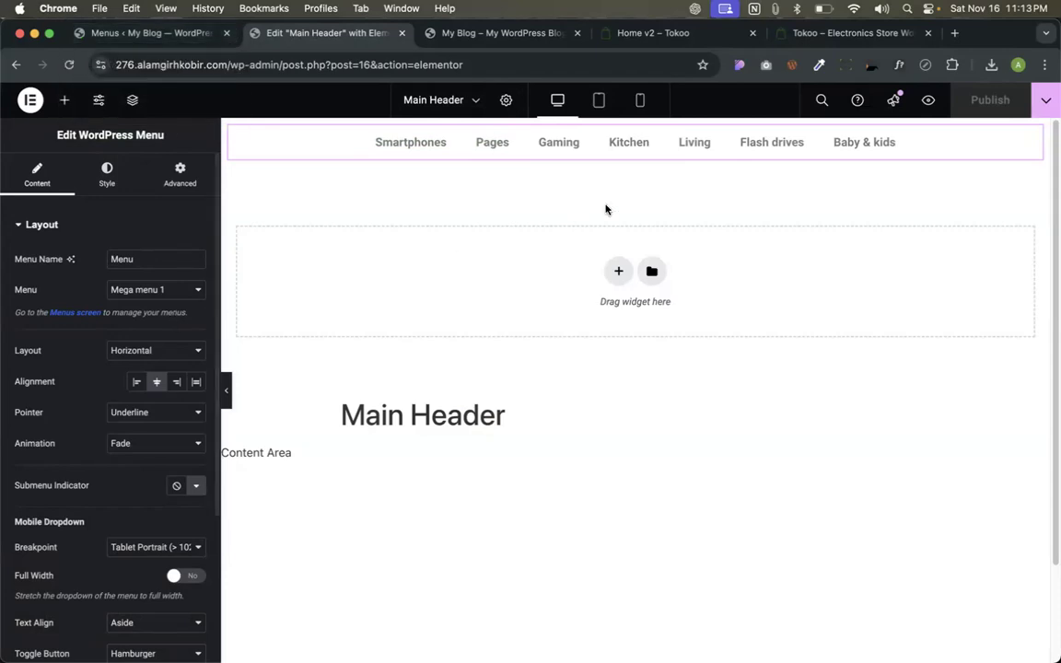
right_click(592, 152)
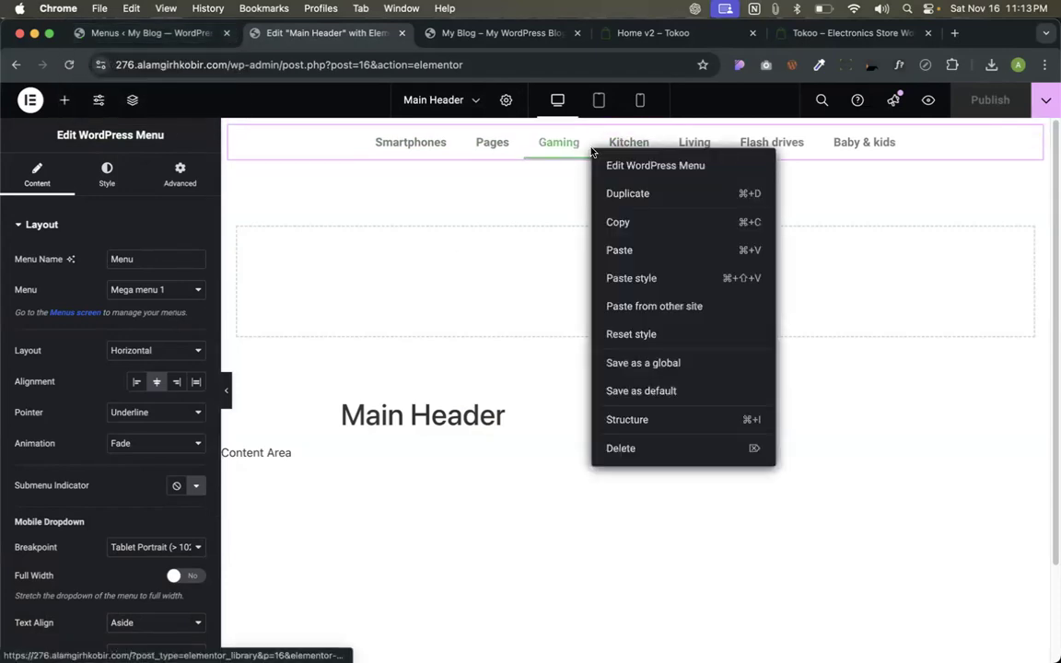
left_click(621, 448)
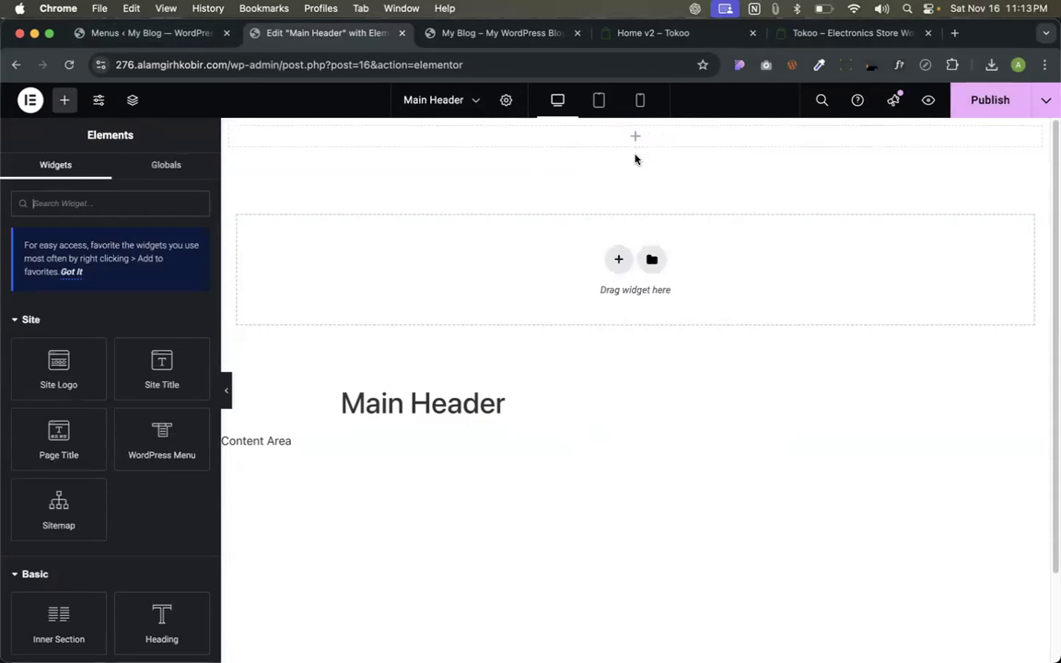
Find the Mega Menu widget, place it in the header section and assign Mega menu 1 to it.
left_click(91, 205)
type("mega")
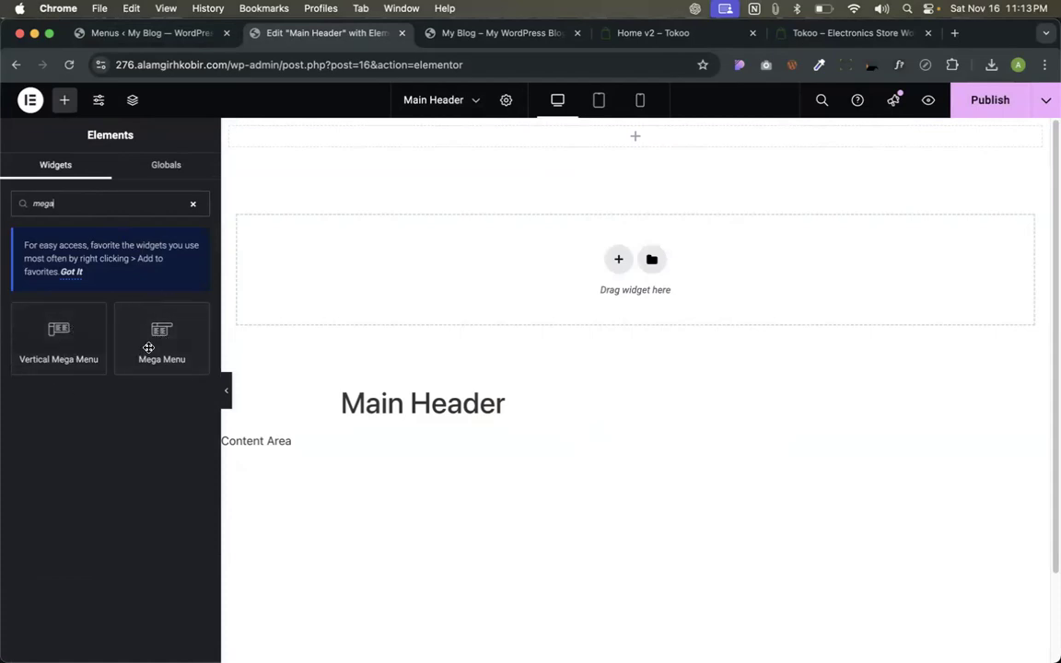
left_click_drag(160, 332, 494, 138)
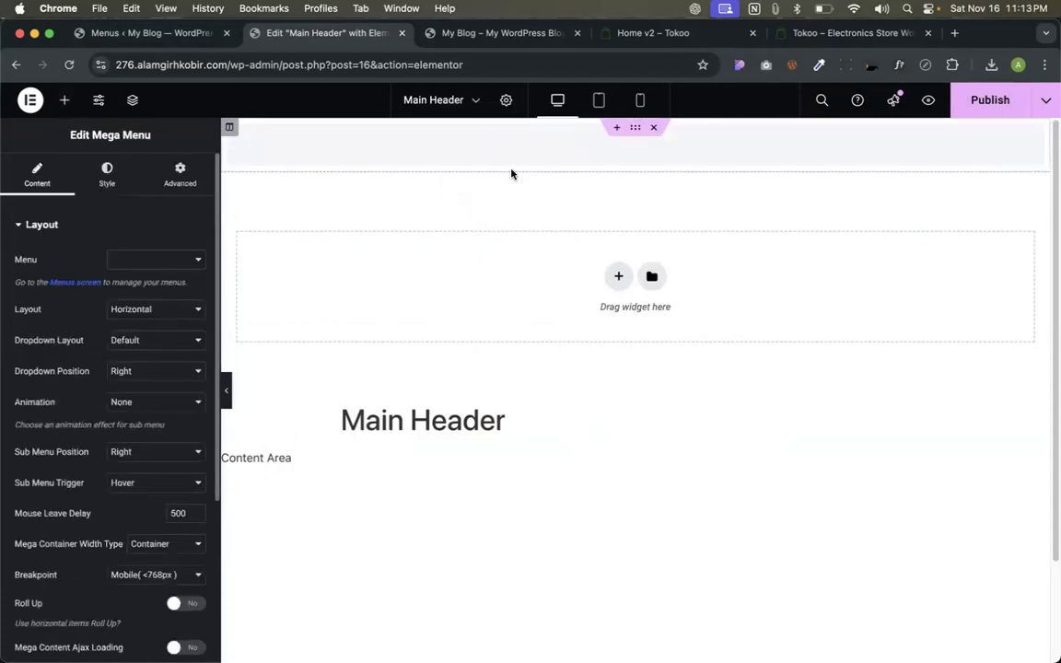
left_click(143, 261)
left_click(143, 278)
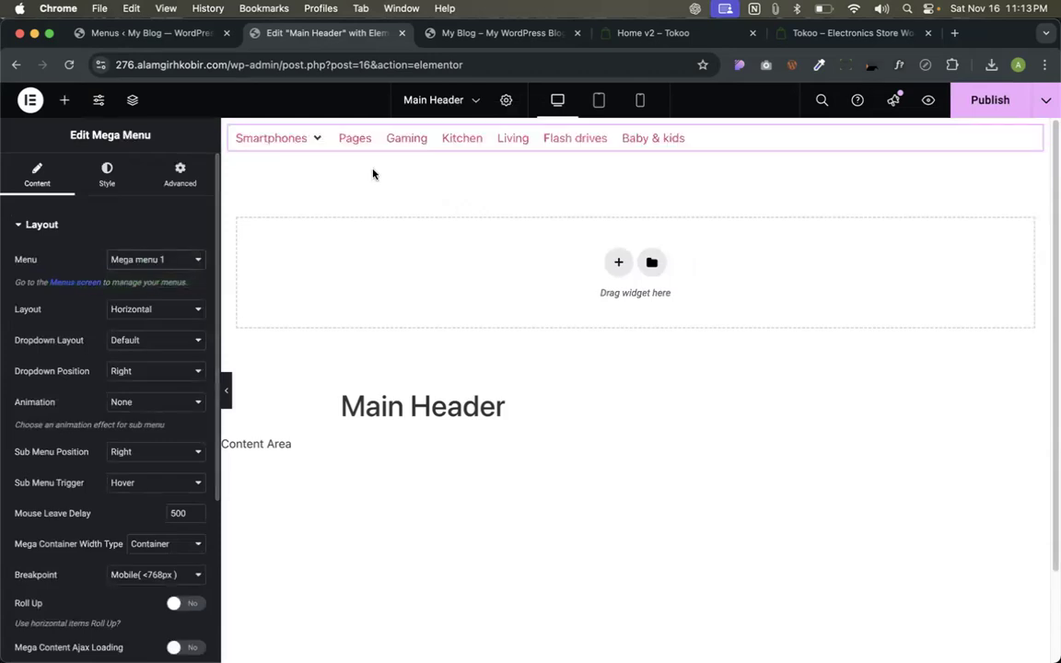
mouse_move(296, 150)
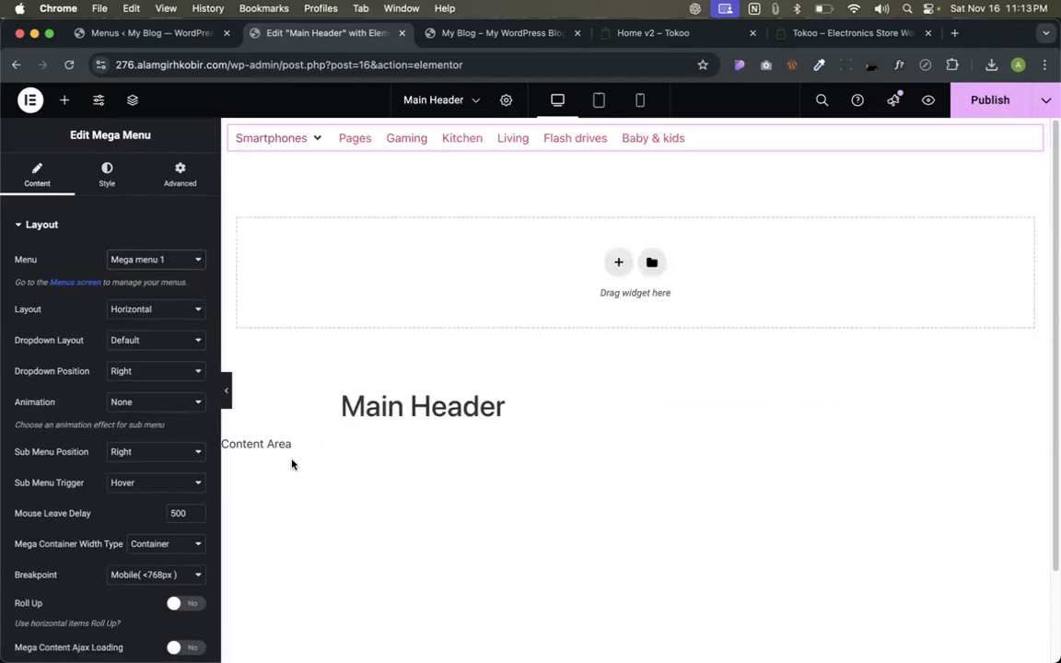
Look through the Mega Menu widget's layout options and open its style settings.
scroll(117, 451, "down", 5)
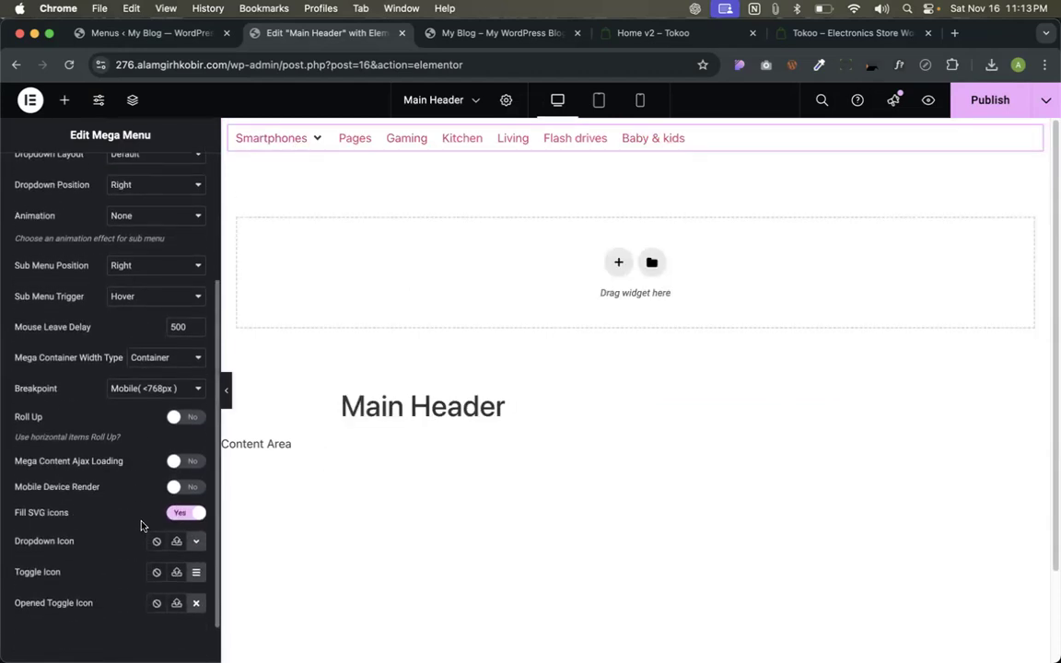
scroll(138, 497, "up", 3)
scroll(138, 442, "up", 2)
left_click(130, 309)
left_click(130, 310)
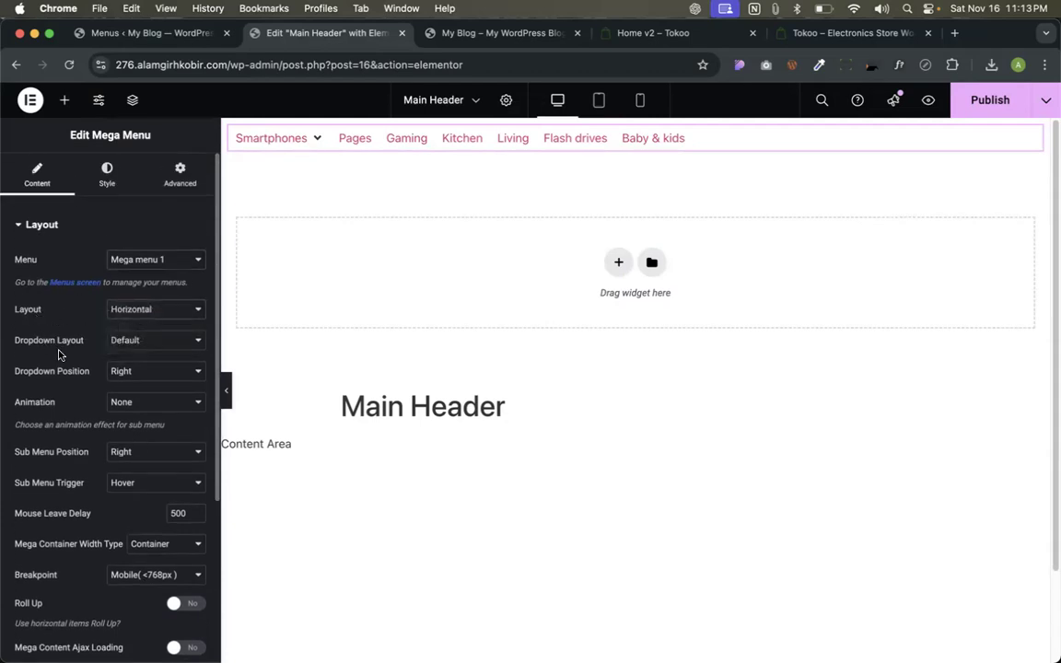
scroll(58, 355, "down", 4)
scroll(58, 351, "down", 8)
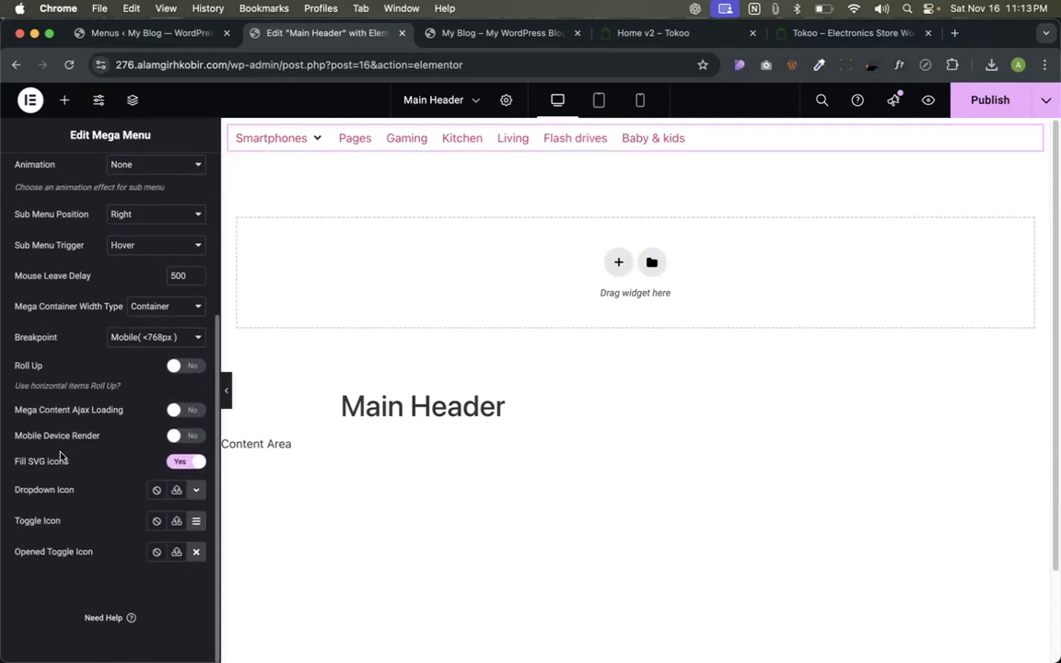
scroll(63, 458, "up", 12)
left_click(107, 173)
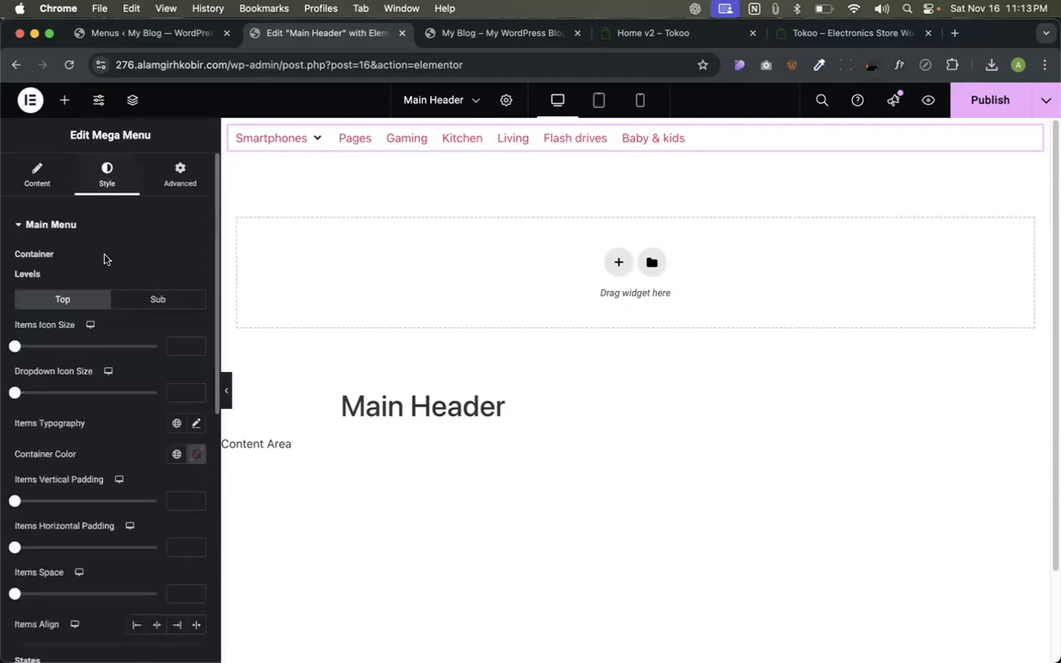
Centre the top-level items of the Mega Menu widget and publish the Main Header template.
scroll(99, 279, "down", 15)
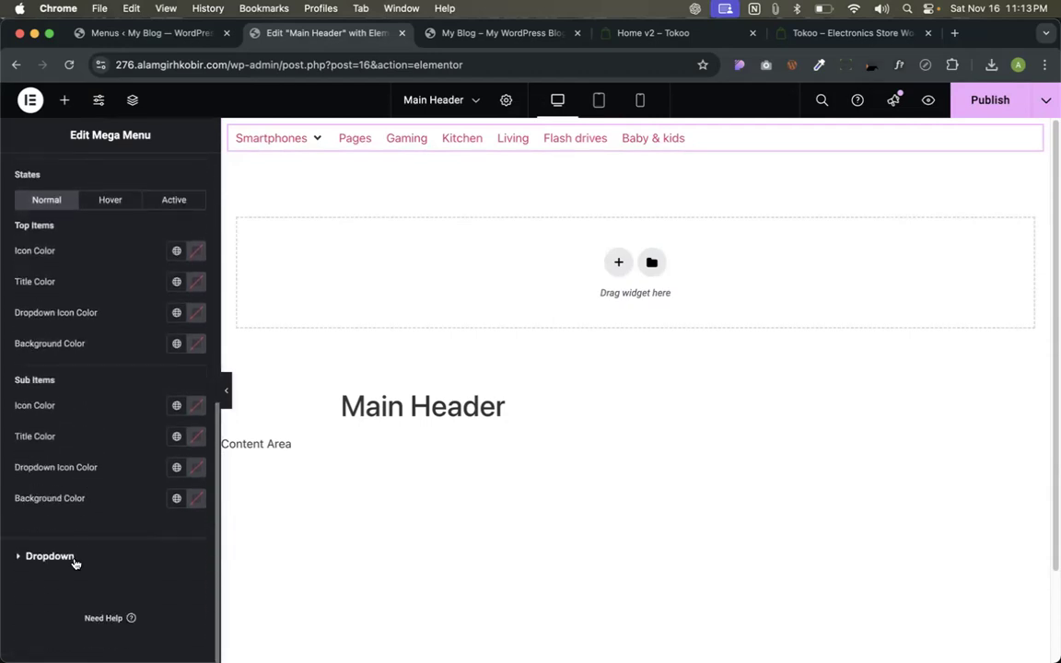
scroll(74, 566, "up", 15)
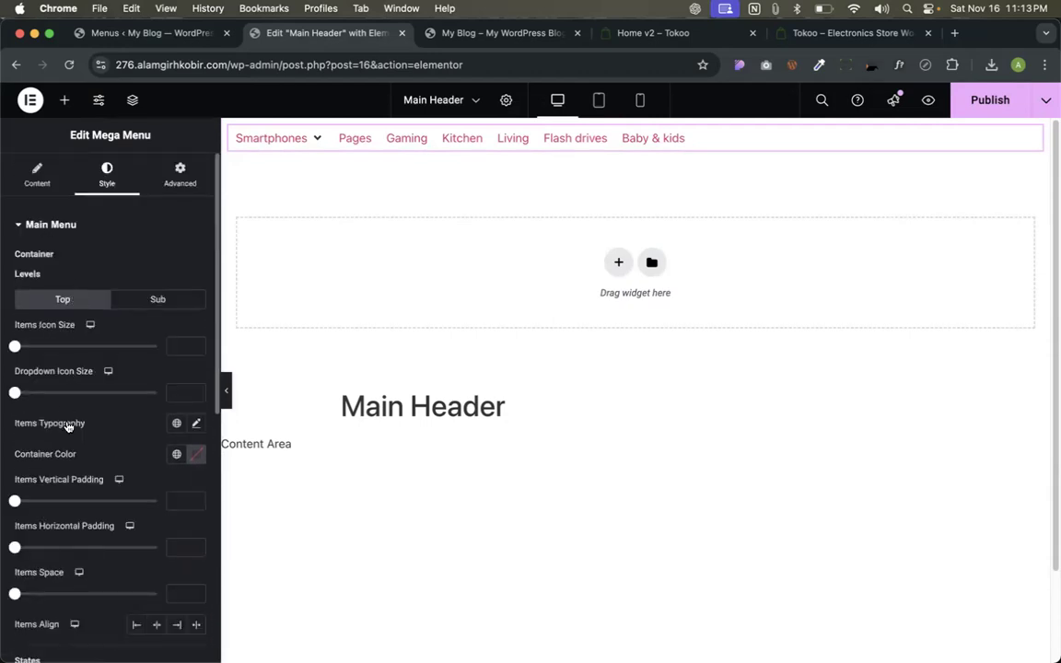
scroll(67, 425, "down", 4)
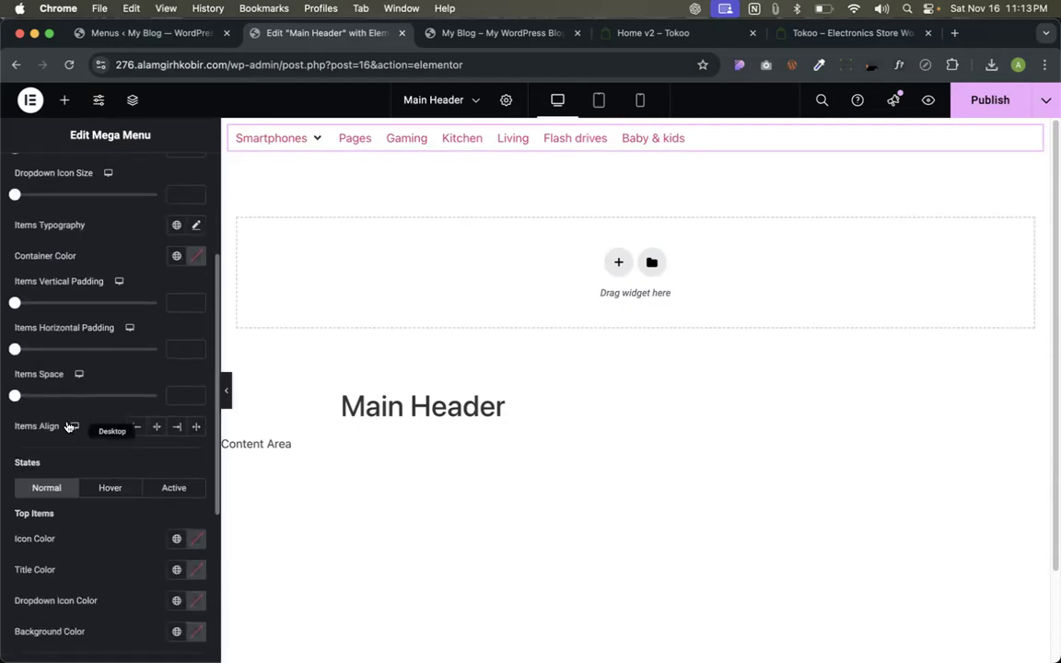
left_click(156, 426)
mouse_move(459, 146)
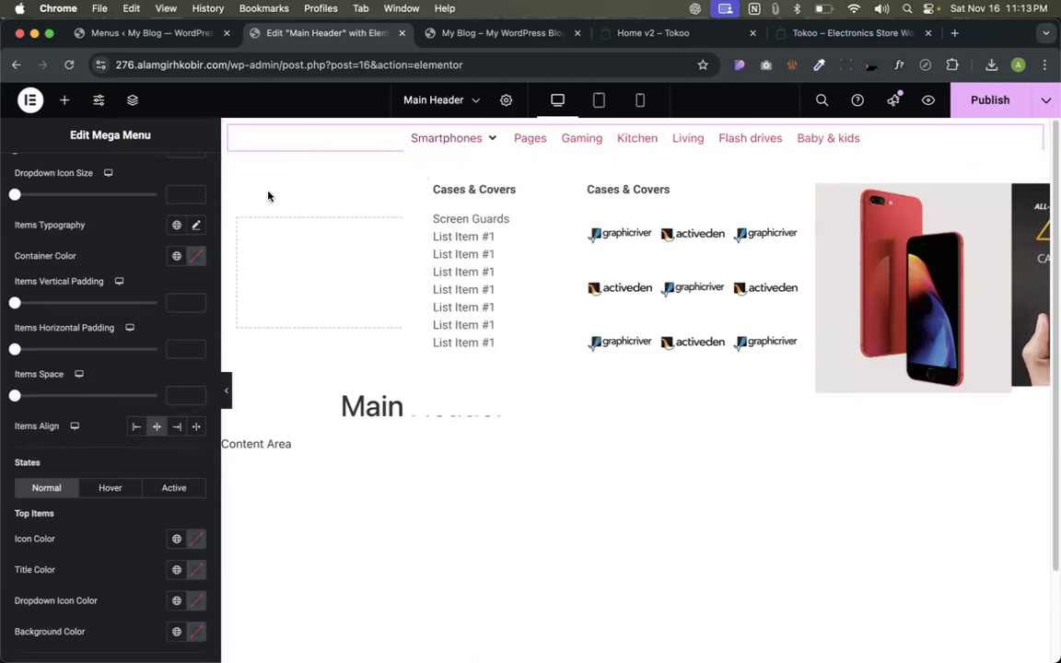
left_click(983, 106)
Examine the category dropdowns in the navigation of the Tokoo Home v2 demo page.
left_click(679, 35)
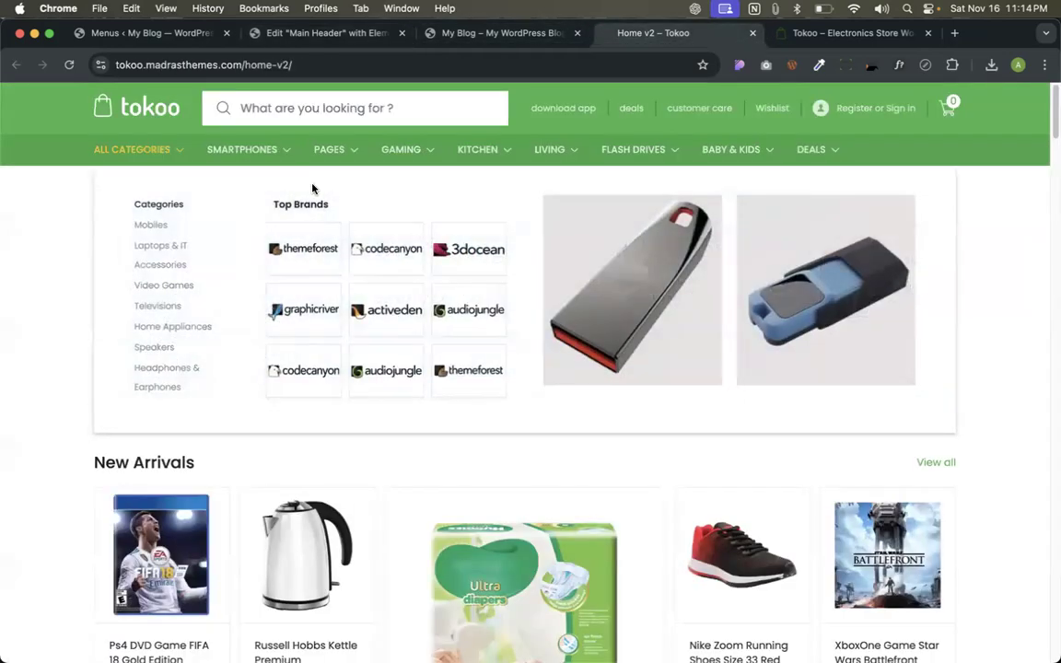
mouse_move(389, 153)
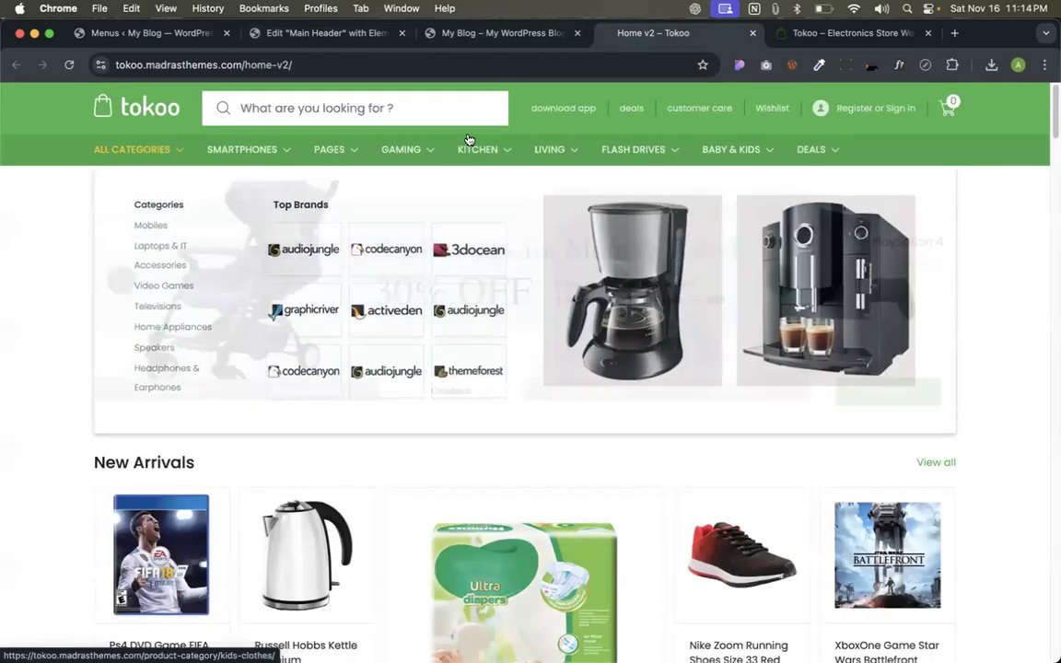
mouse_move(818, 150)
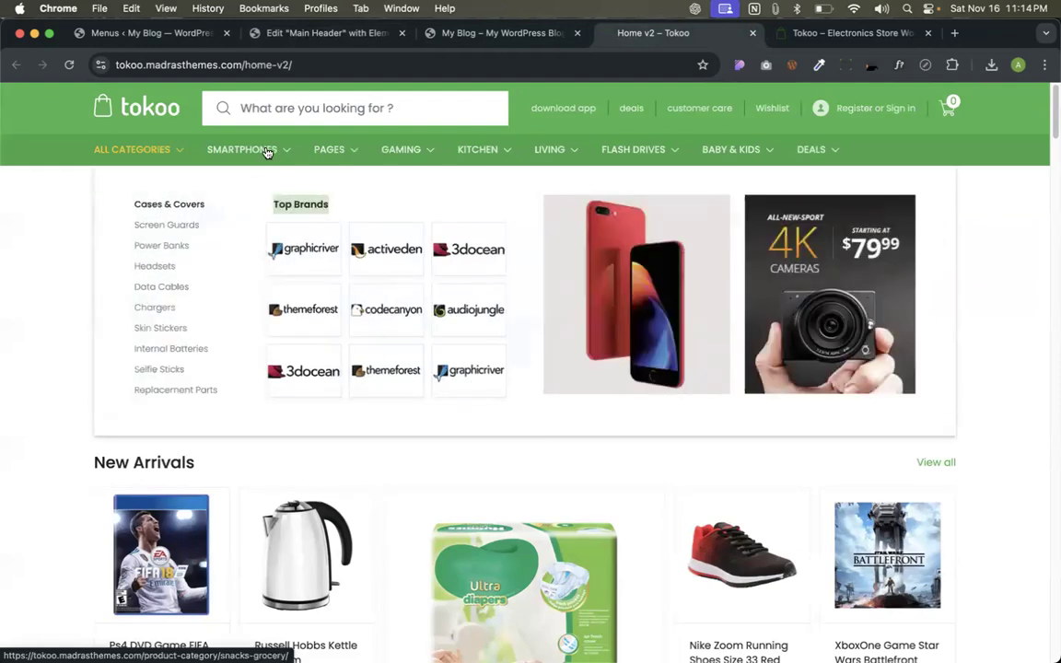
Refresh the My Blog homepage and the Main Header editor, and examine the Smartphones mega dropdown on the homepage.
left_click(302, 33)
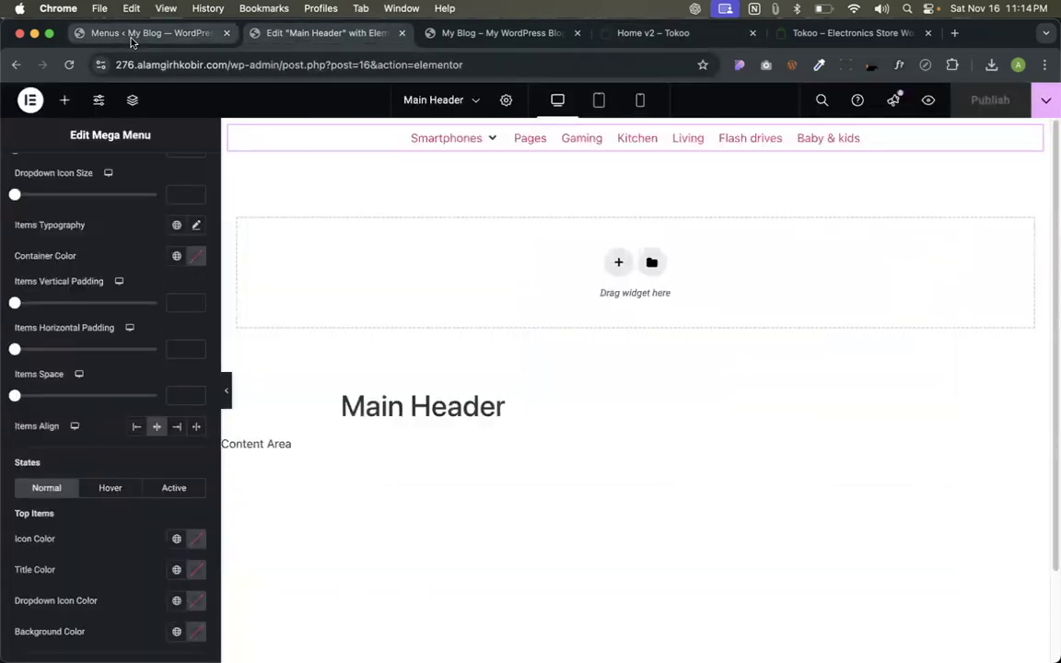
left_click(427, 34)
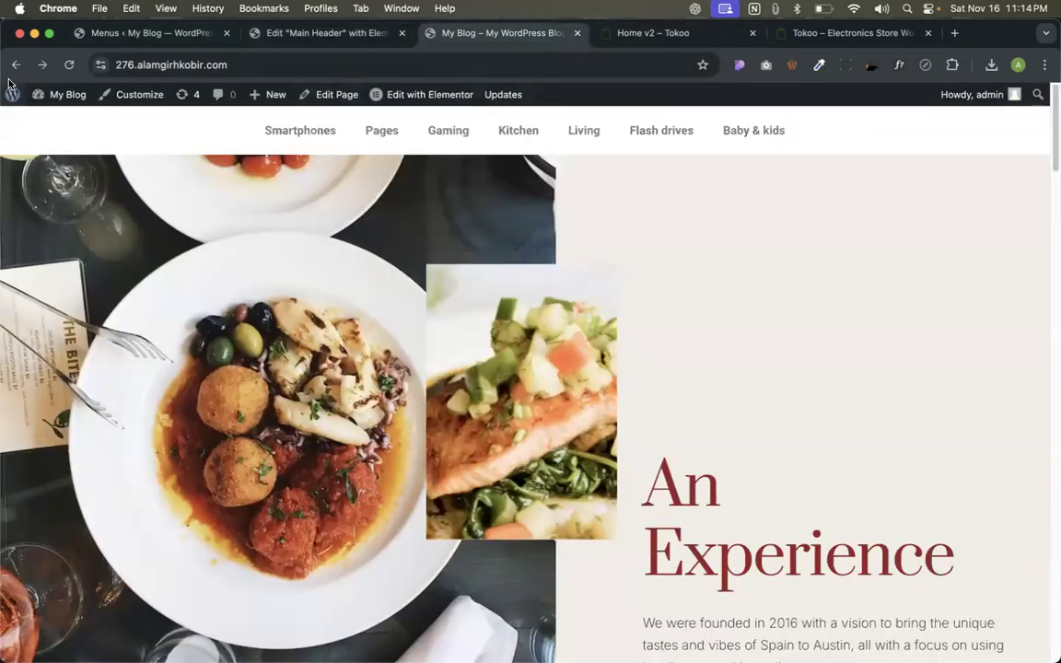
left_click(70, 65)
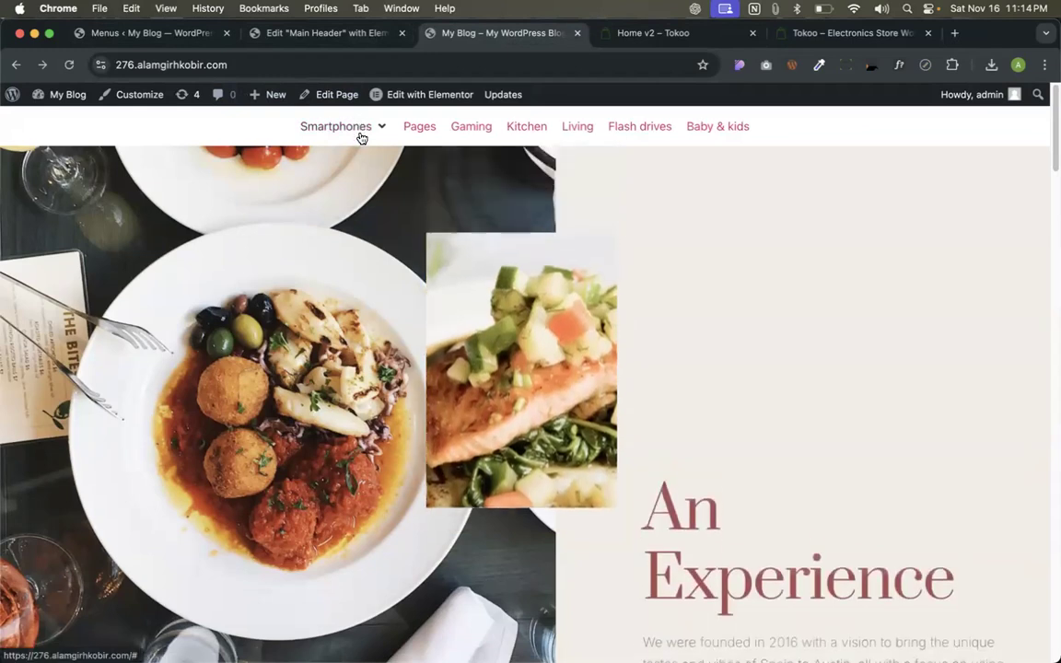
mouse_move(330, 136)
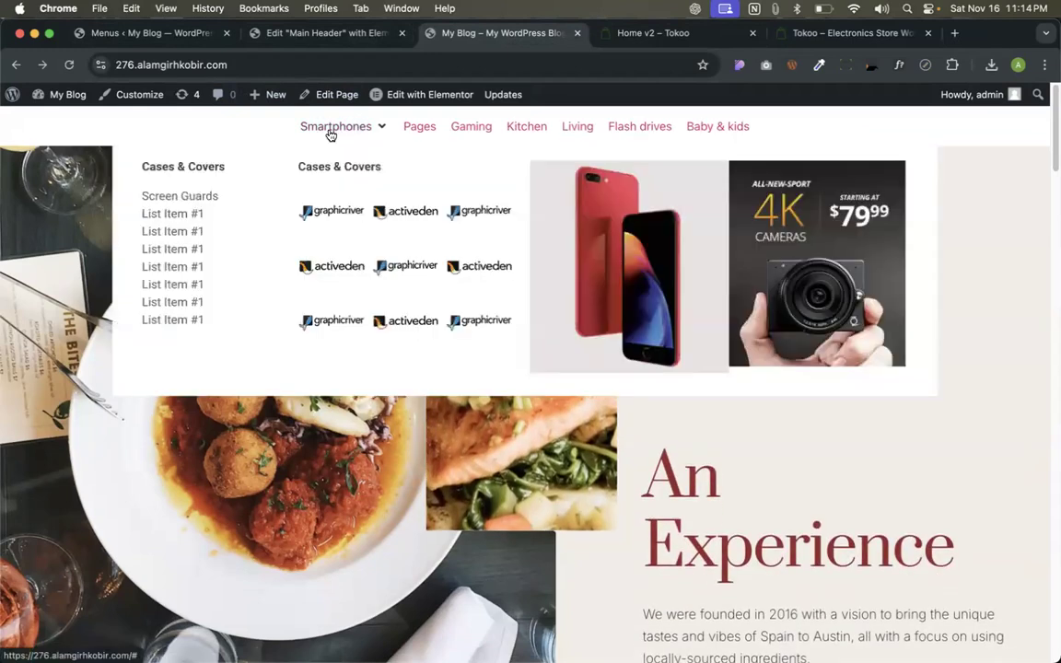
left_click(318, 32)
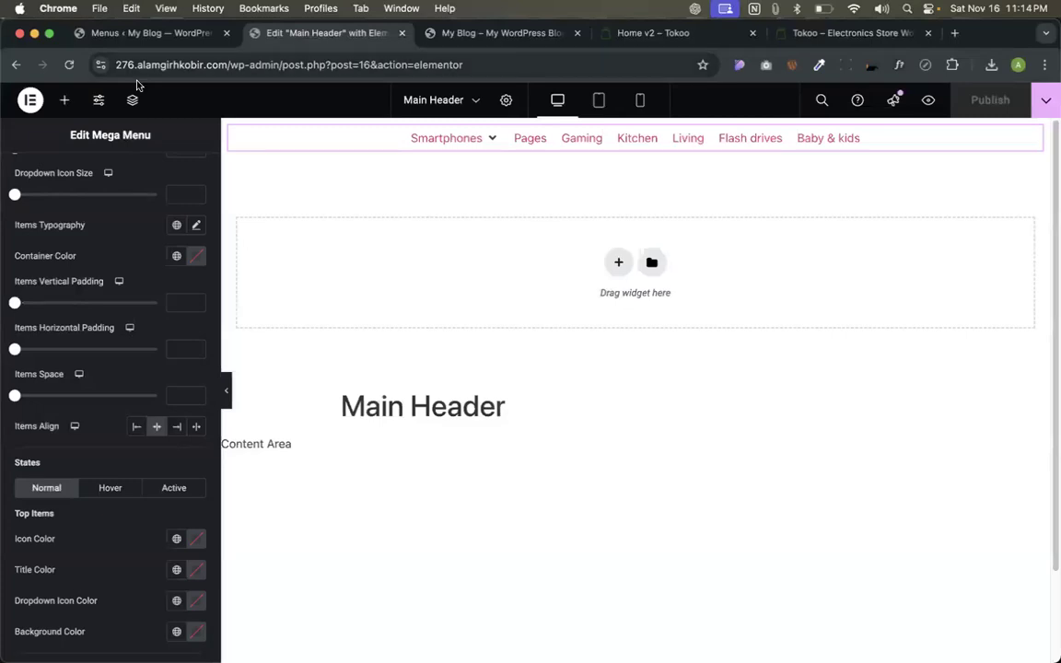
left_click(70, 65)
left_click(448, 32)
mouse_move(319, 110)
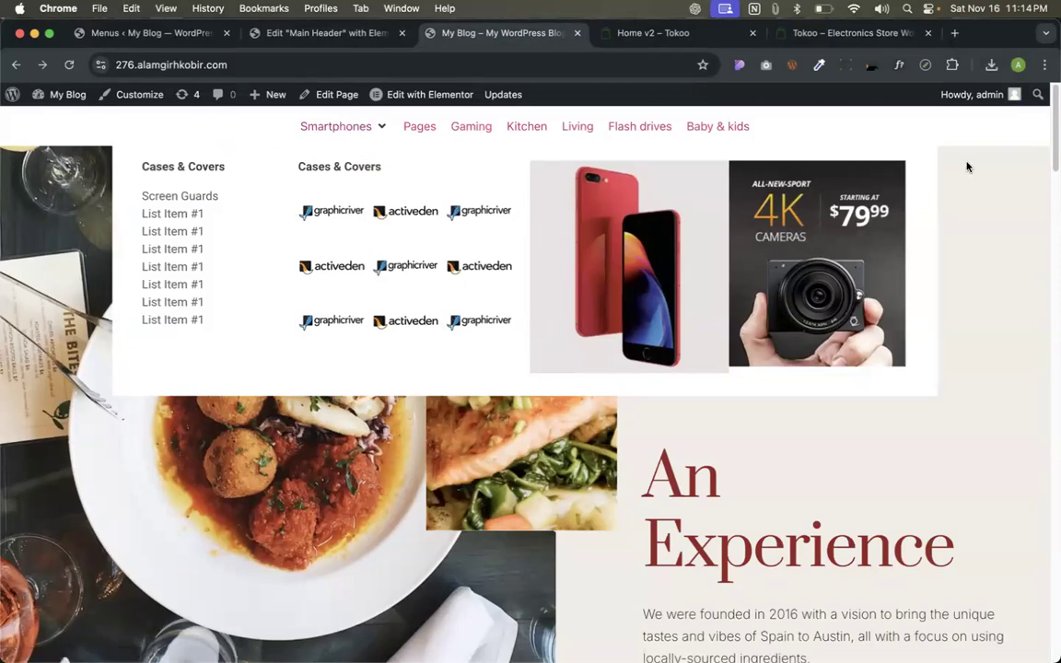
Try the header section with Full Width content, publish the template and check the Smartphones dropdown on the homepage.
left_click(323, 32)
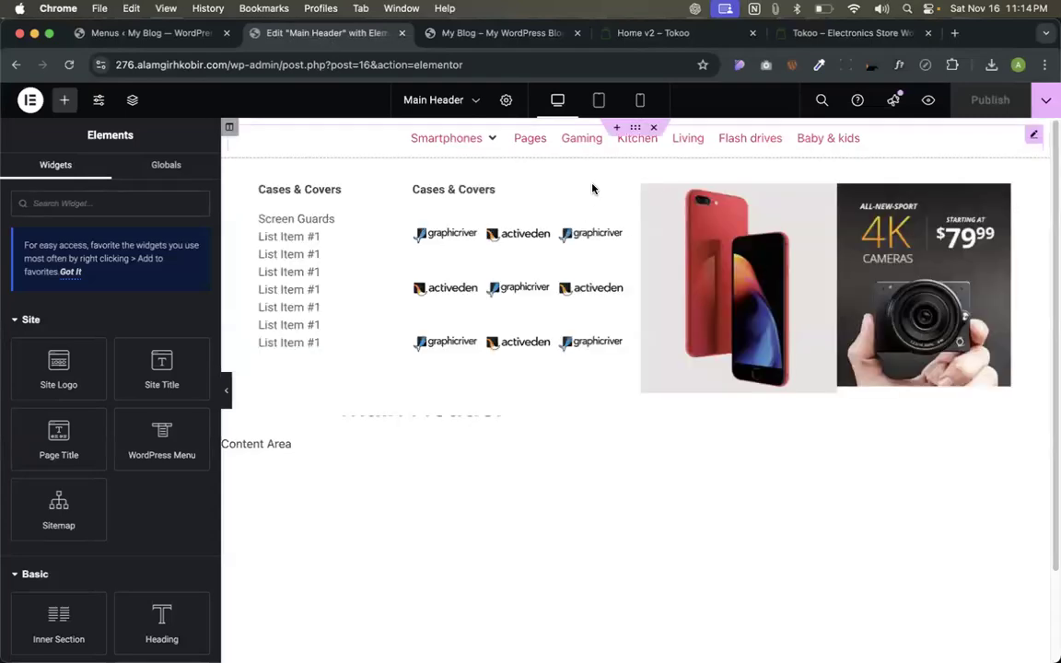
left_click(634, 128)
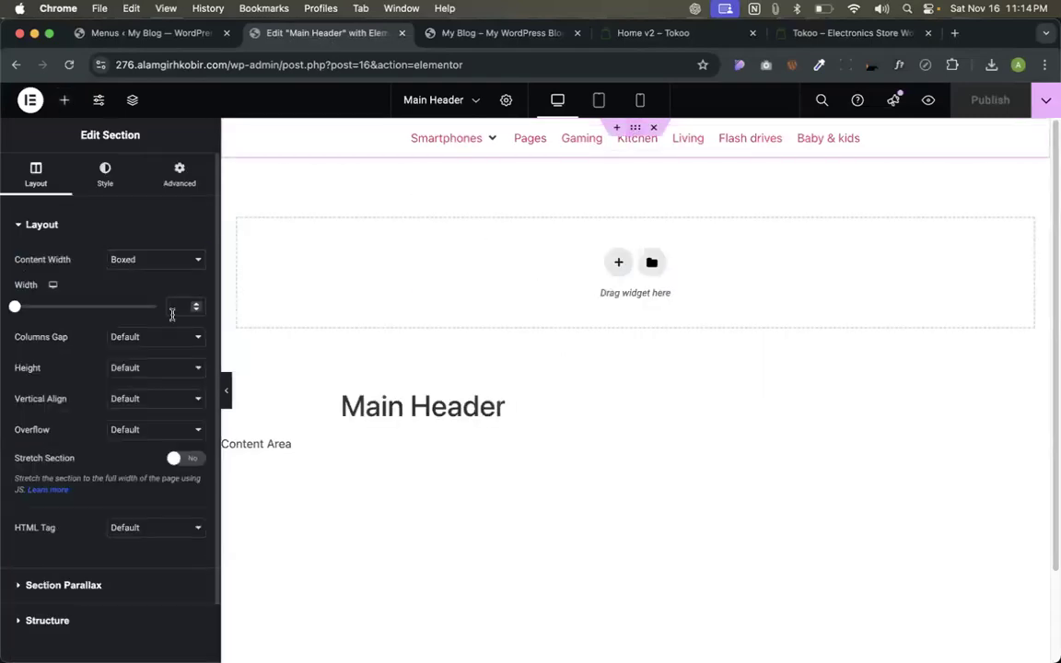
left_click(131, 262)
left_click(136, 277)
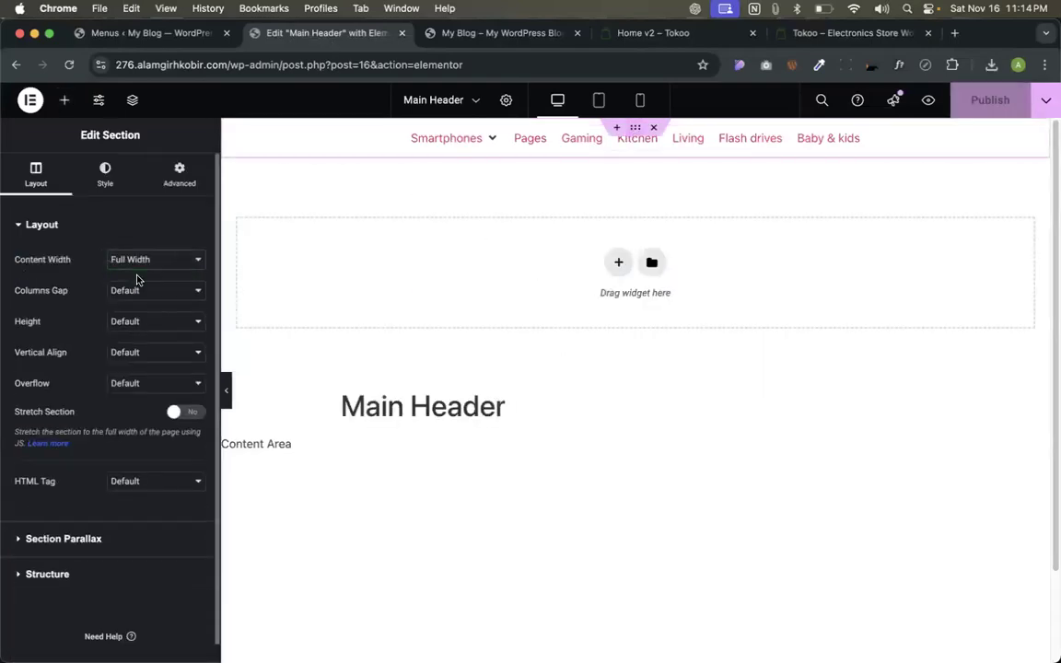
left_click(976, 99)
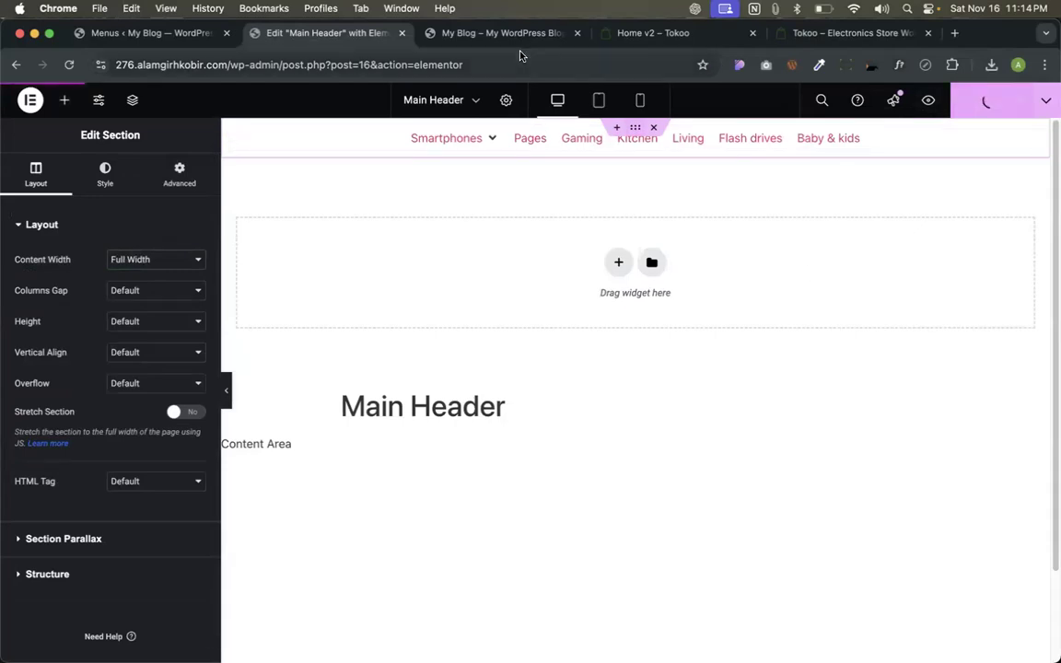
left_click(455, 36)
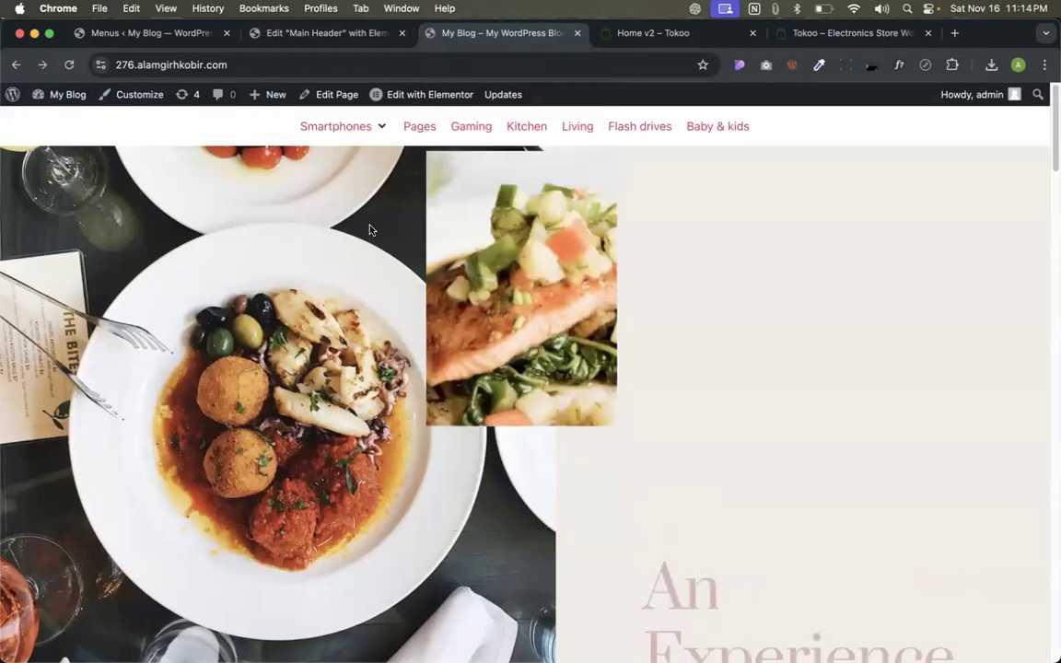
mouse_move(354, 139)
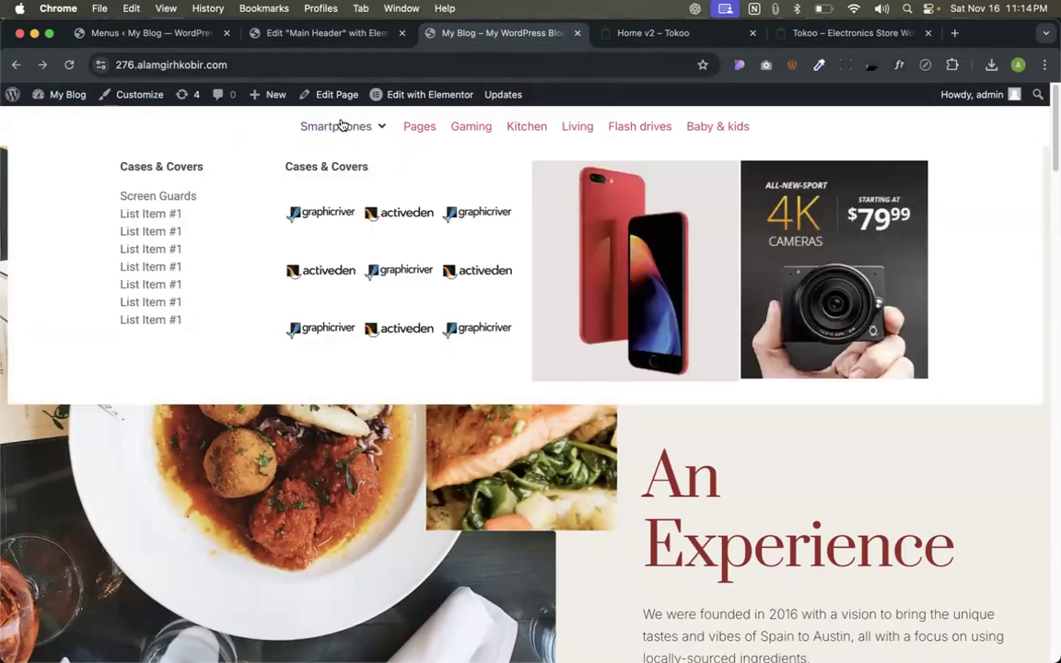
Set the header column's padding to 0 px on all sides, publish the template and check the refreshed homepage.
left_click(327, 33)
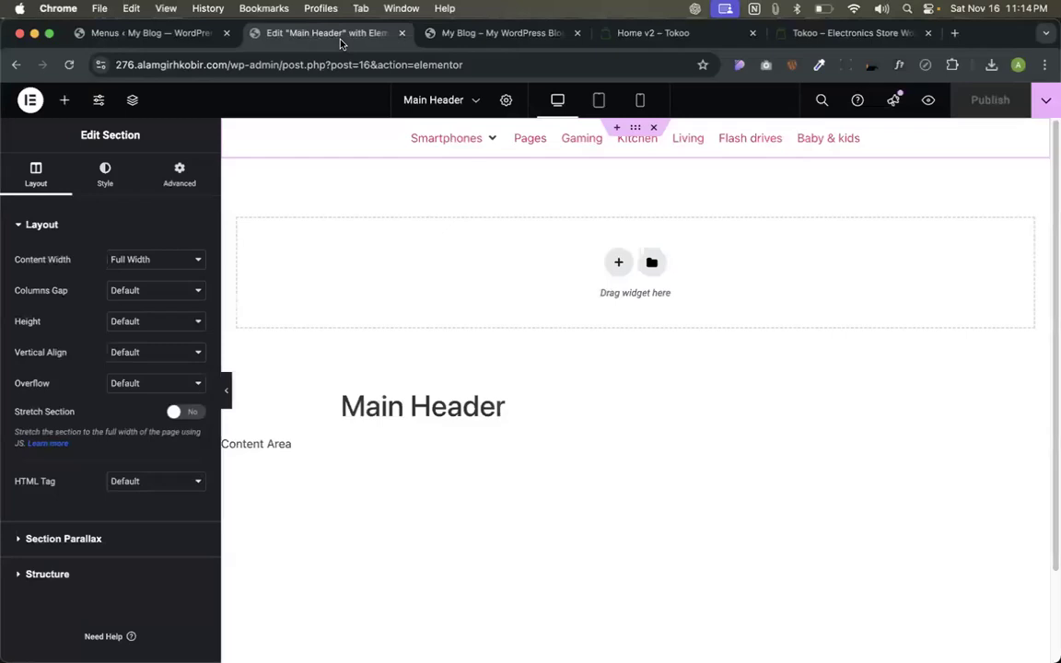
left_click(328, 223)
left_click(178, 173)
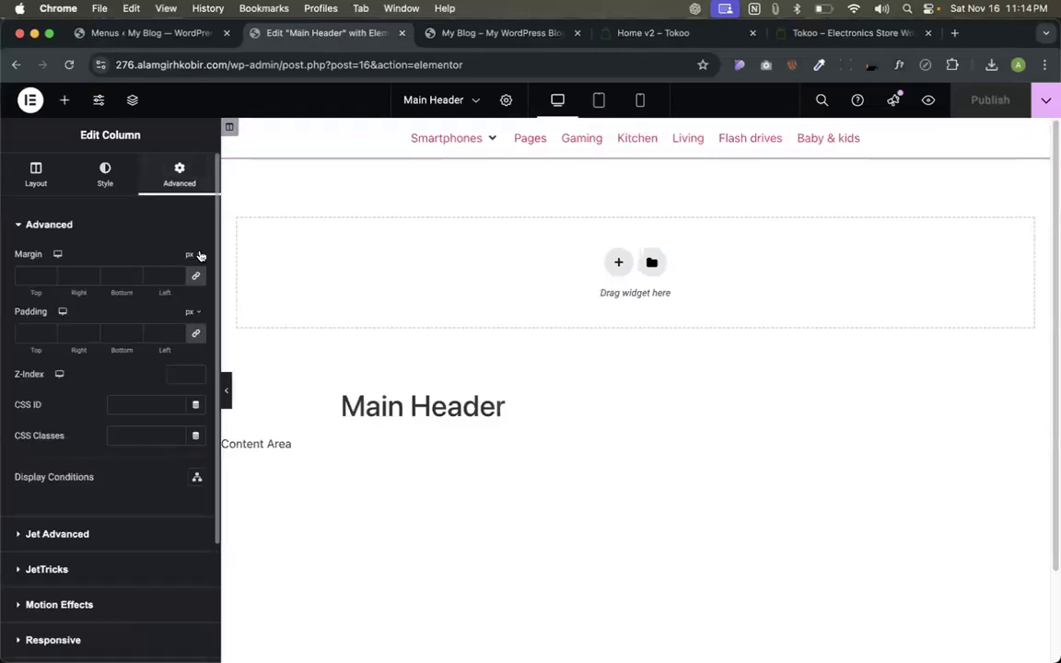
left_click(195, 332)
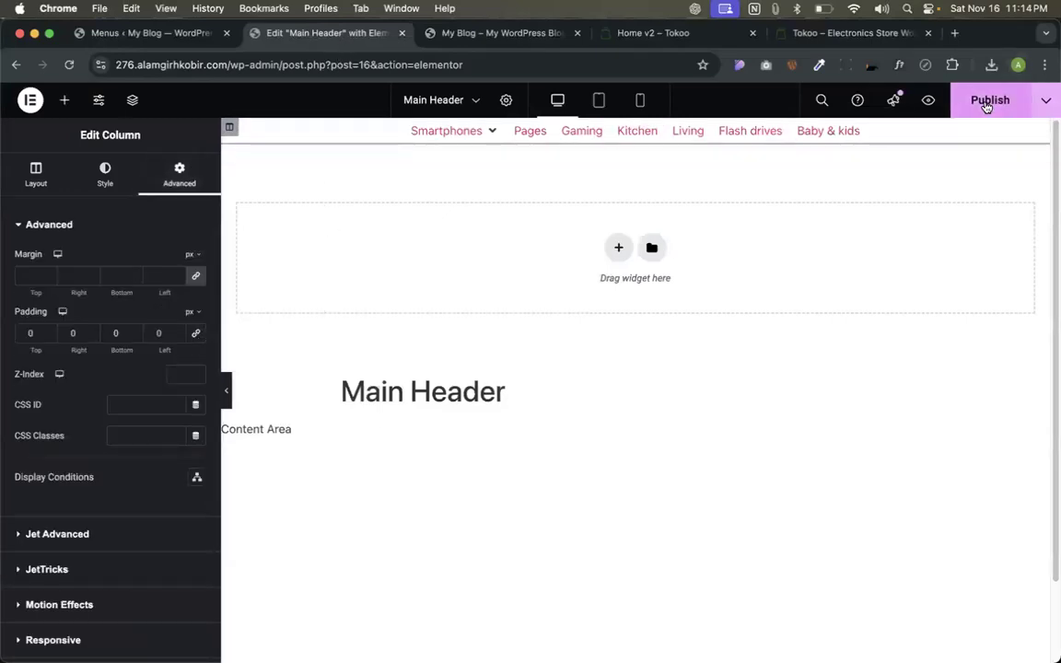
left_click(480, 35)
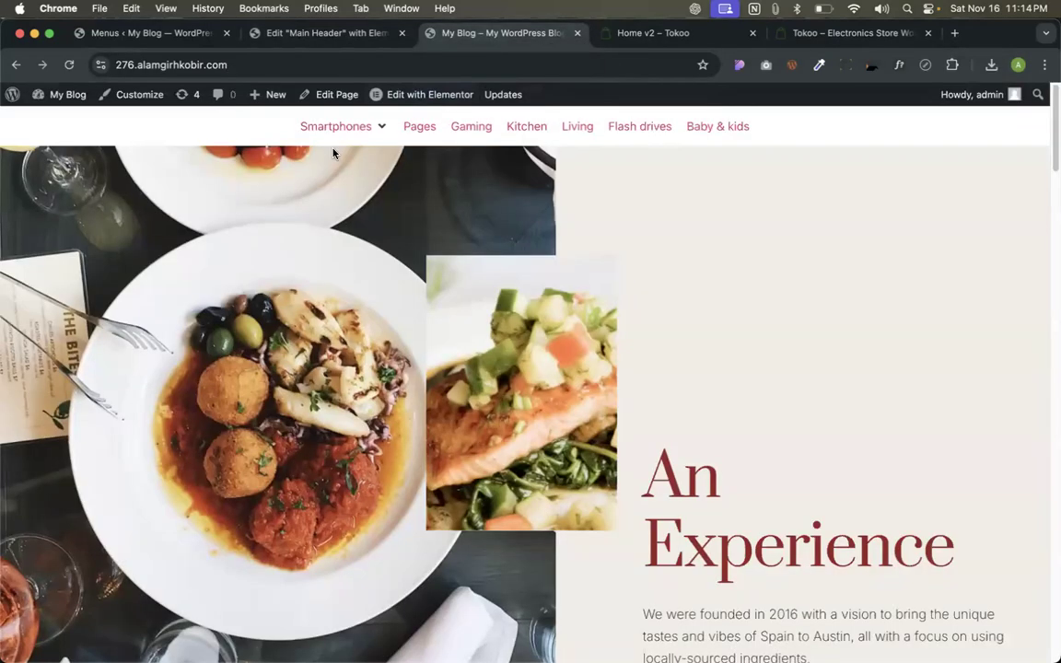
left_click(71, 66)
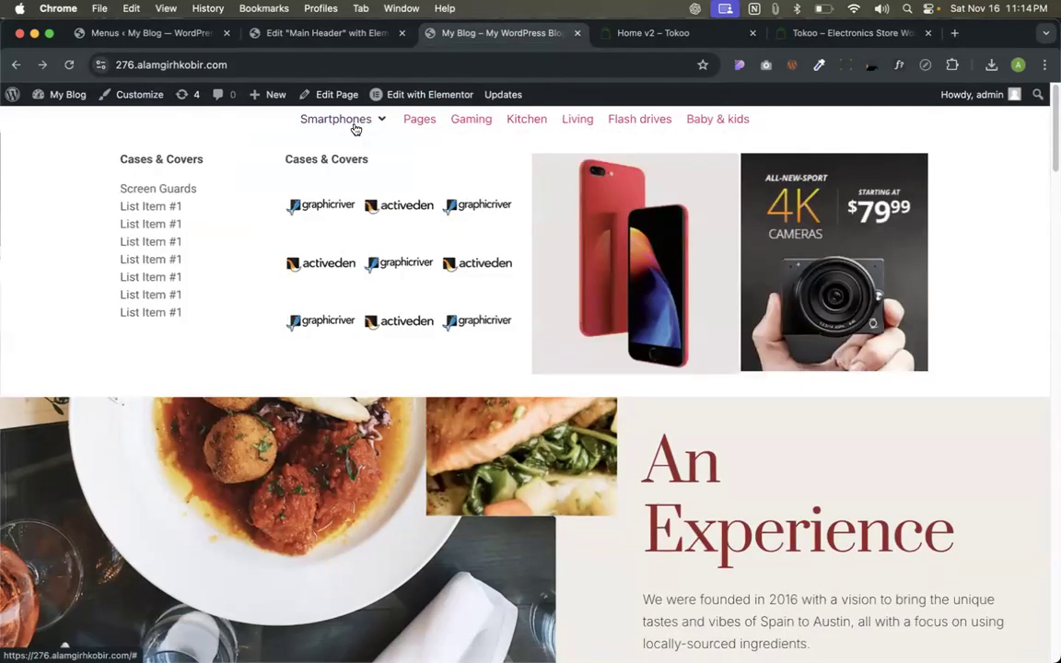
Set the header section's content width back to Boxed, publish the template and check the Smartphones dropdown on the homepage.
left_click(282, 32)
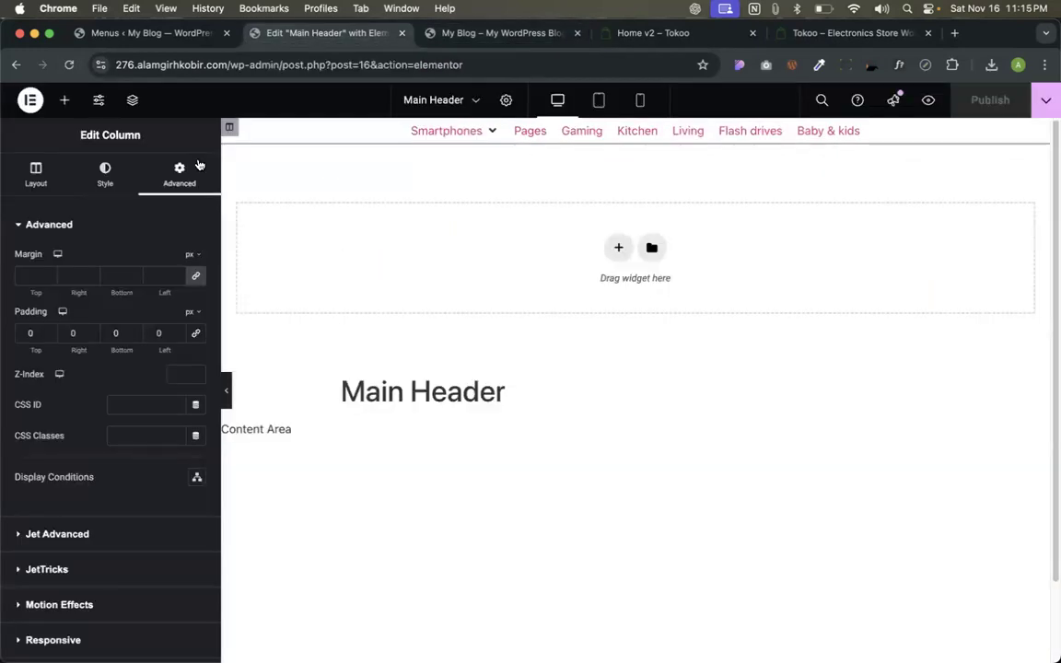
left_click(36, 174)
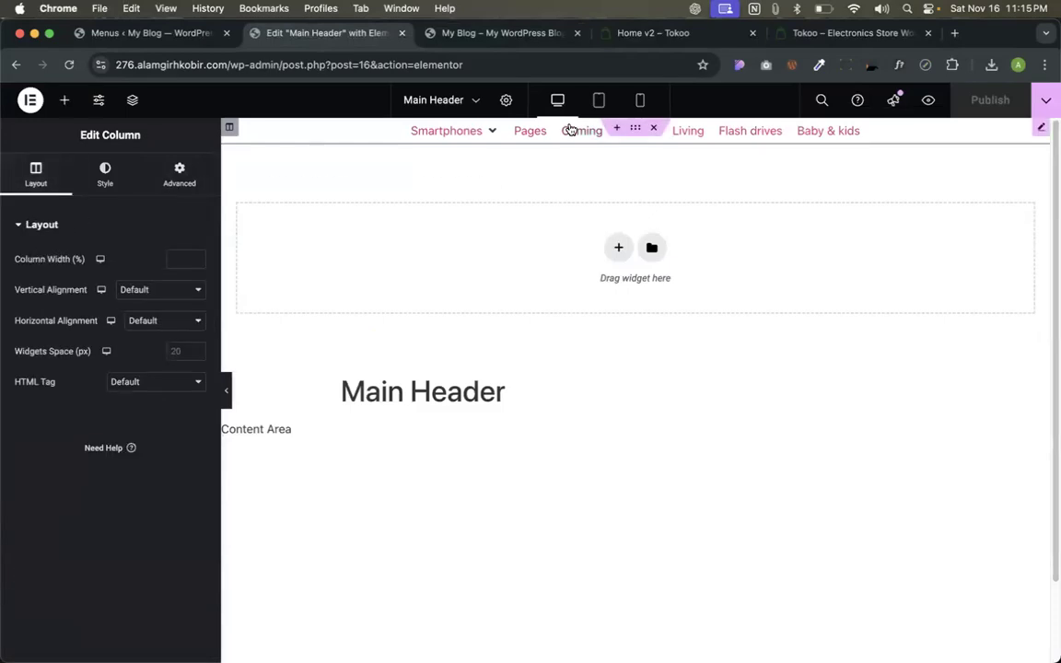
left_click(634, 130)
left_click(147, 259)
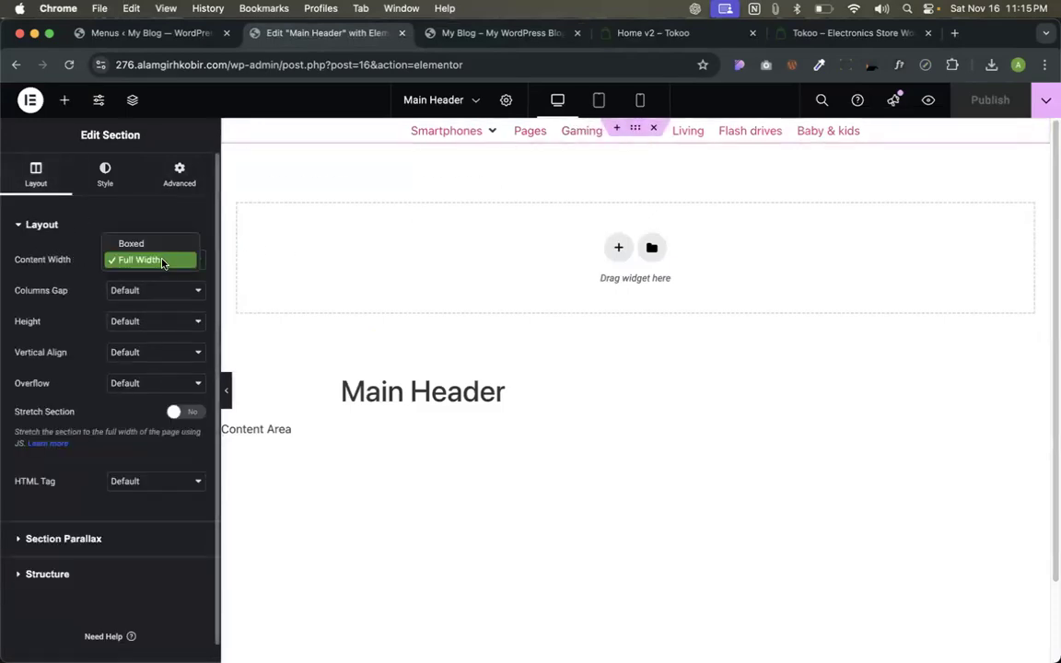
left_click(134, 240)
left_click(990, 99)
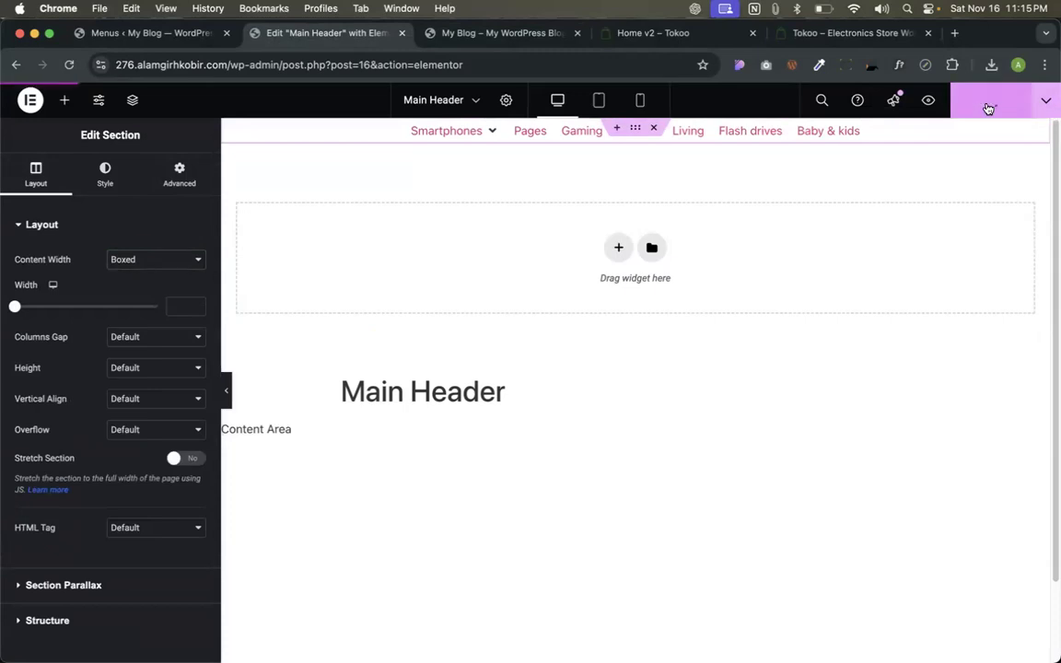
left_click(445, 35)
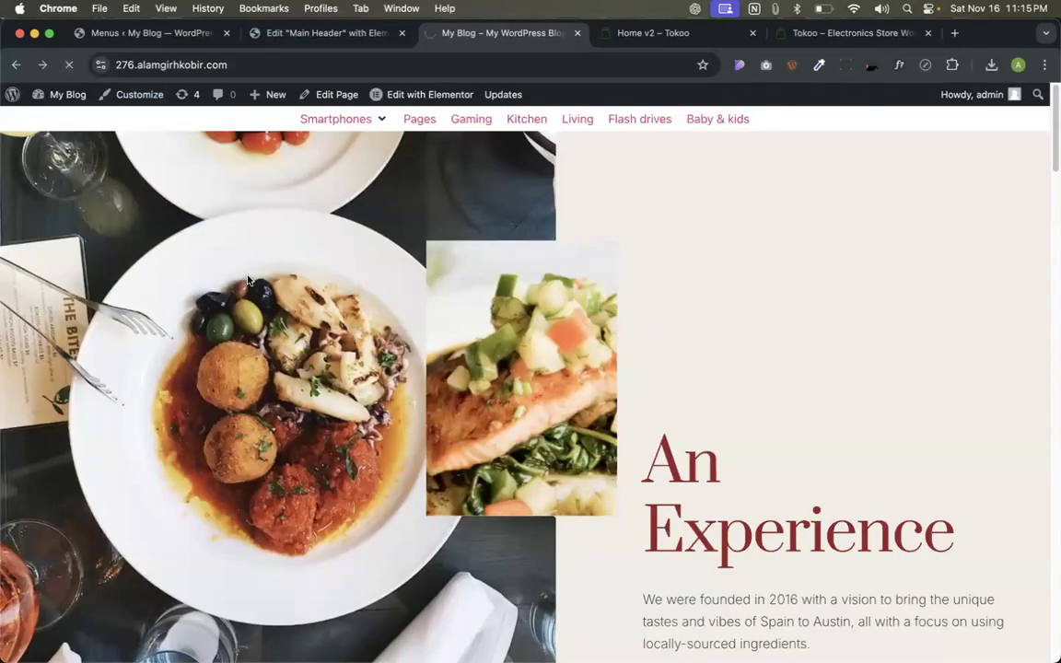
mouse_move(338, 121)
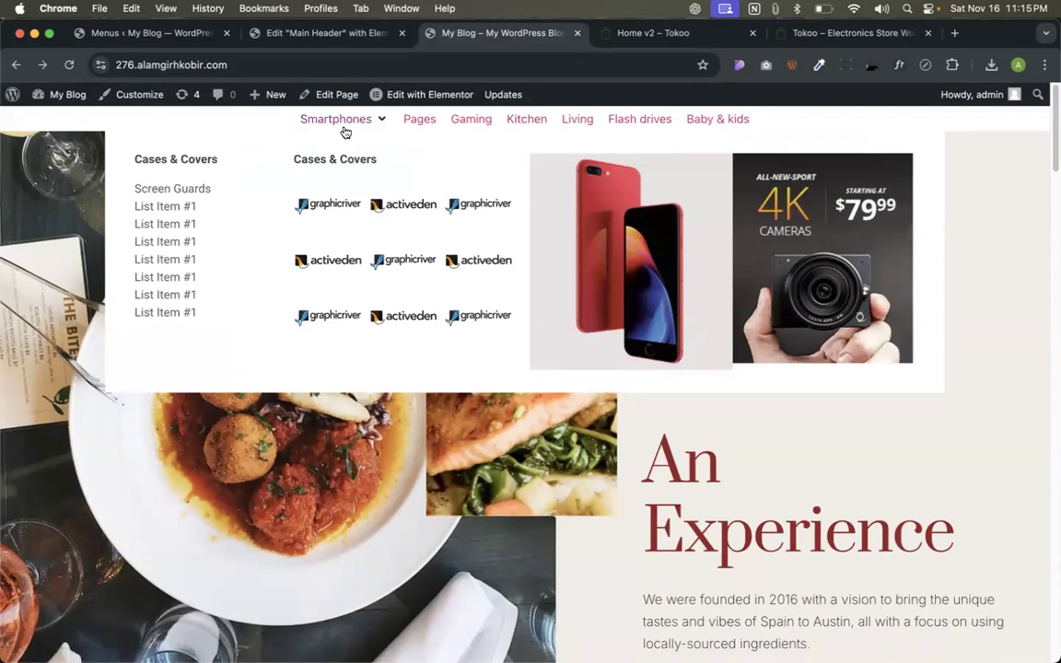
Open the Smartphones item's mega content from the Mega menu 1 structure, inspect its section and close the content editor.
left_click(168, 35)
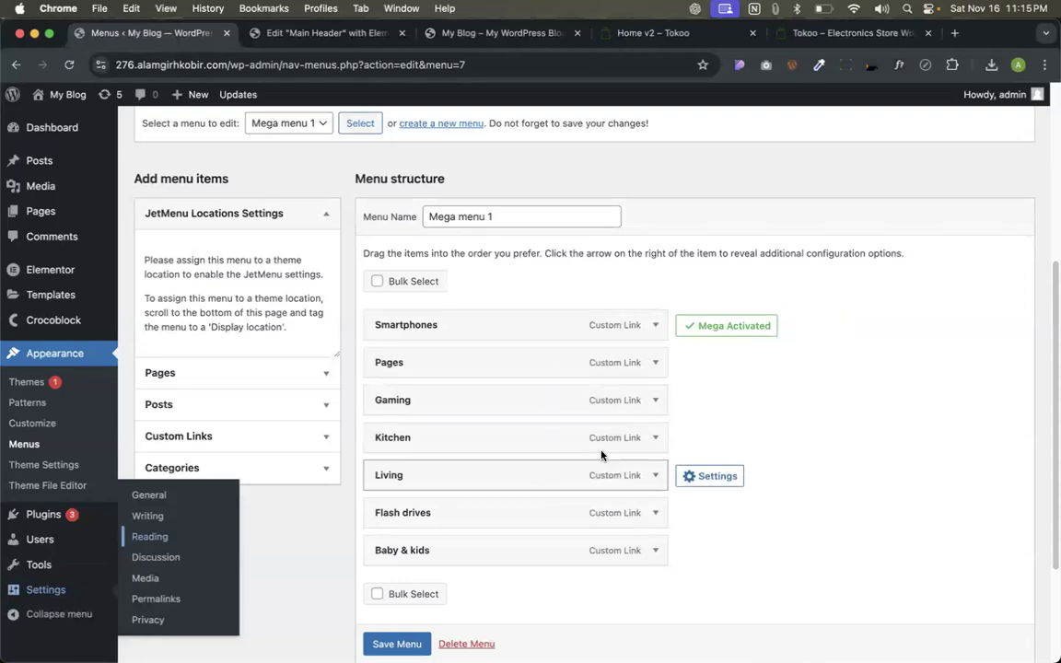
left_click(807, 328)
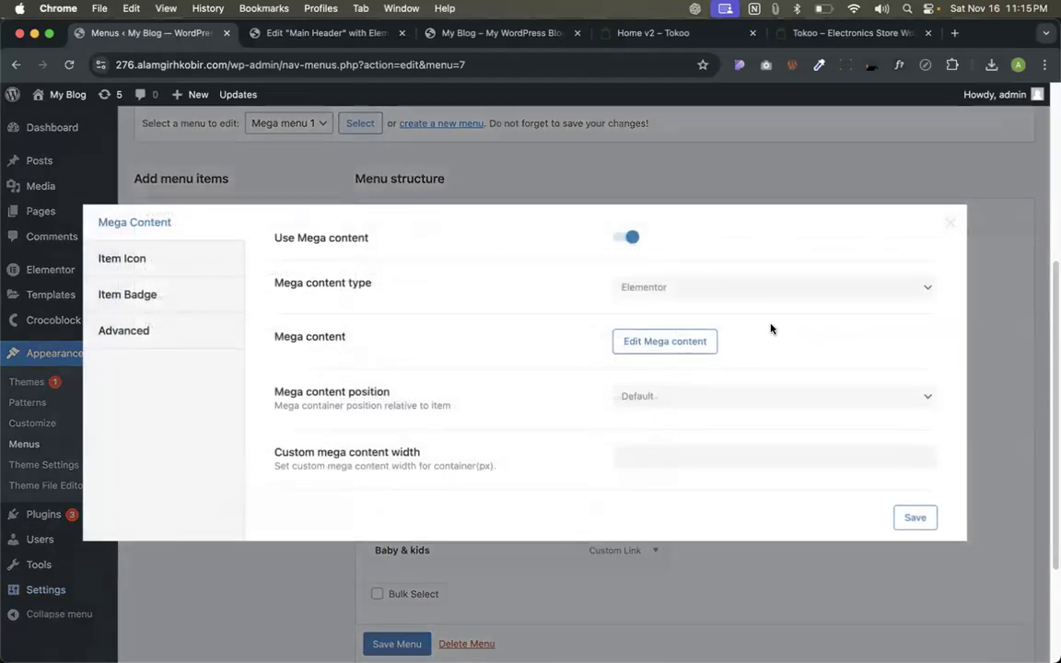
left_click(640, 342)
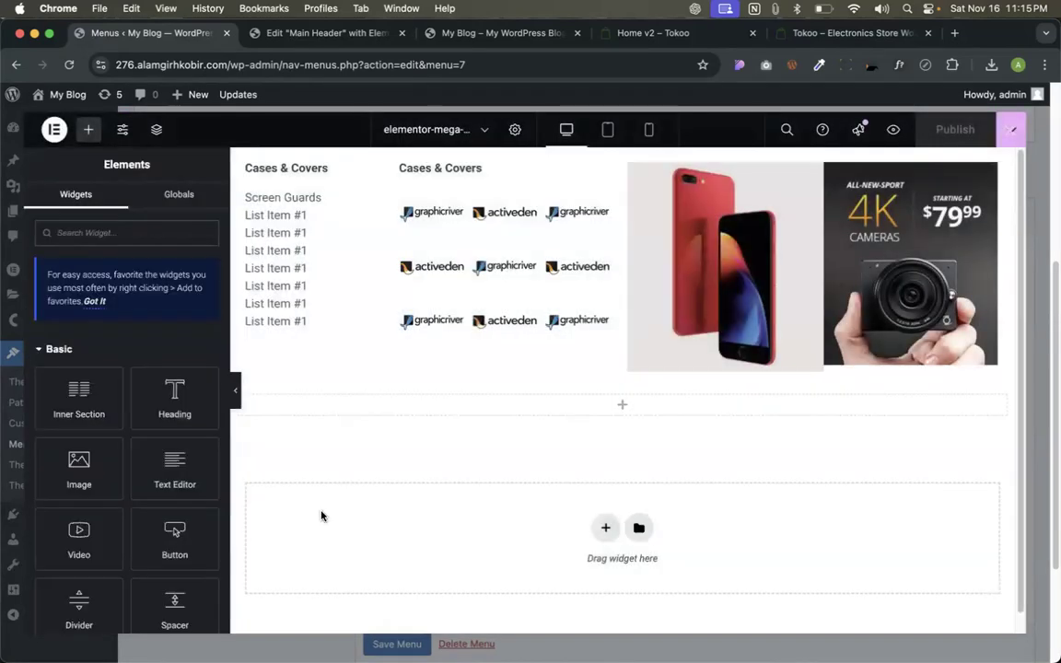
right_click(622, 163)
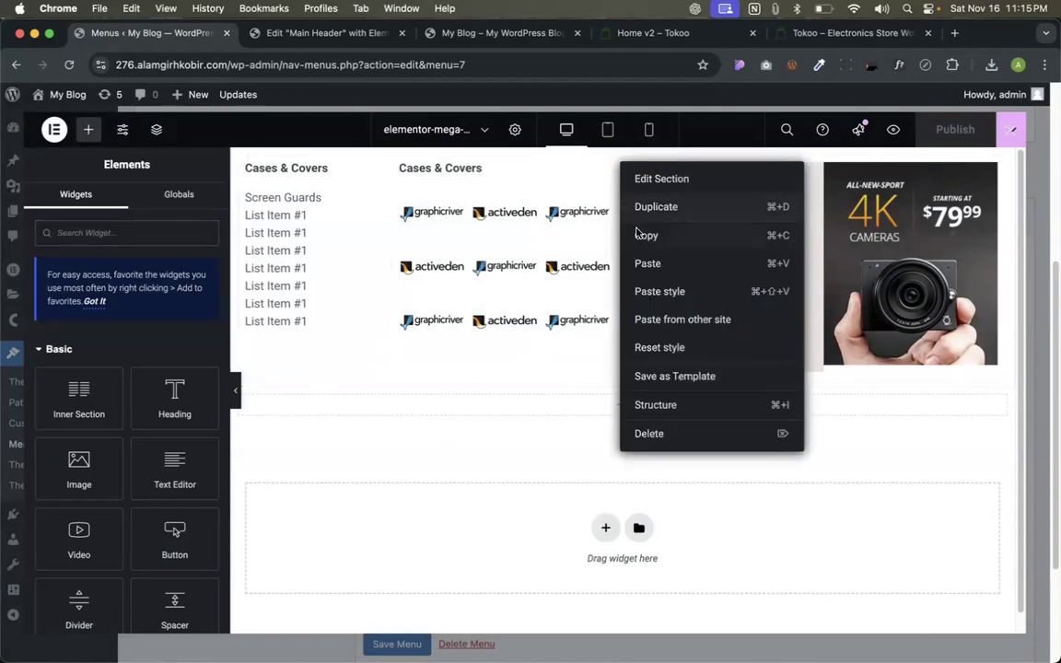
key("Escape")
left_click(1010, 130)
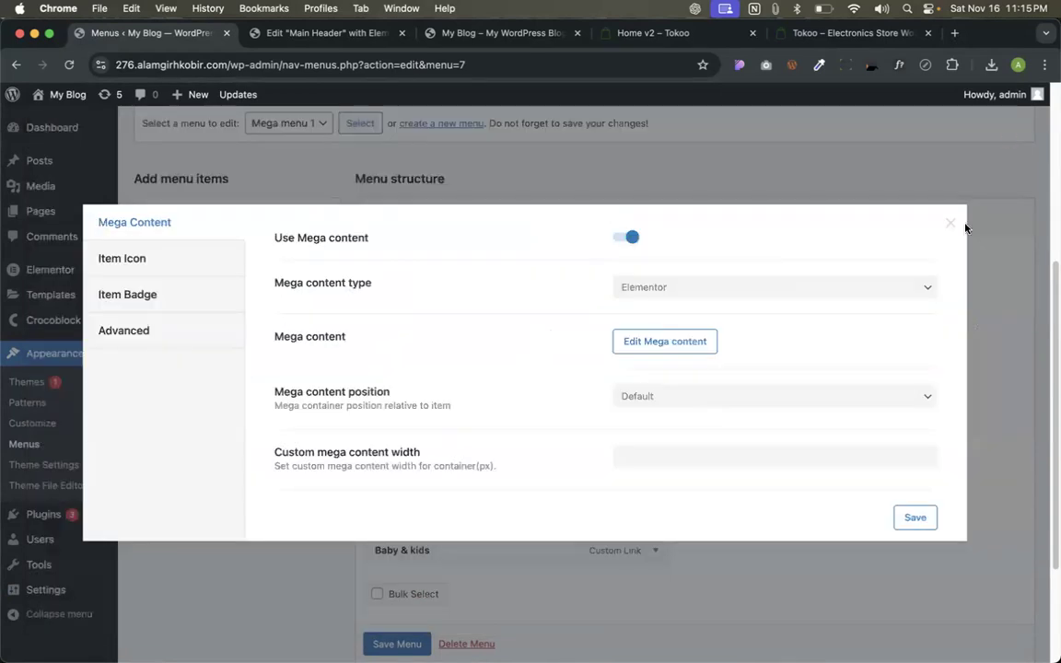
Close the Smartphones item's settings, then enable mega content for the Pages item with content type Elementor and save.
left_click(951, 222)
left_click(692, 364)
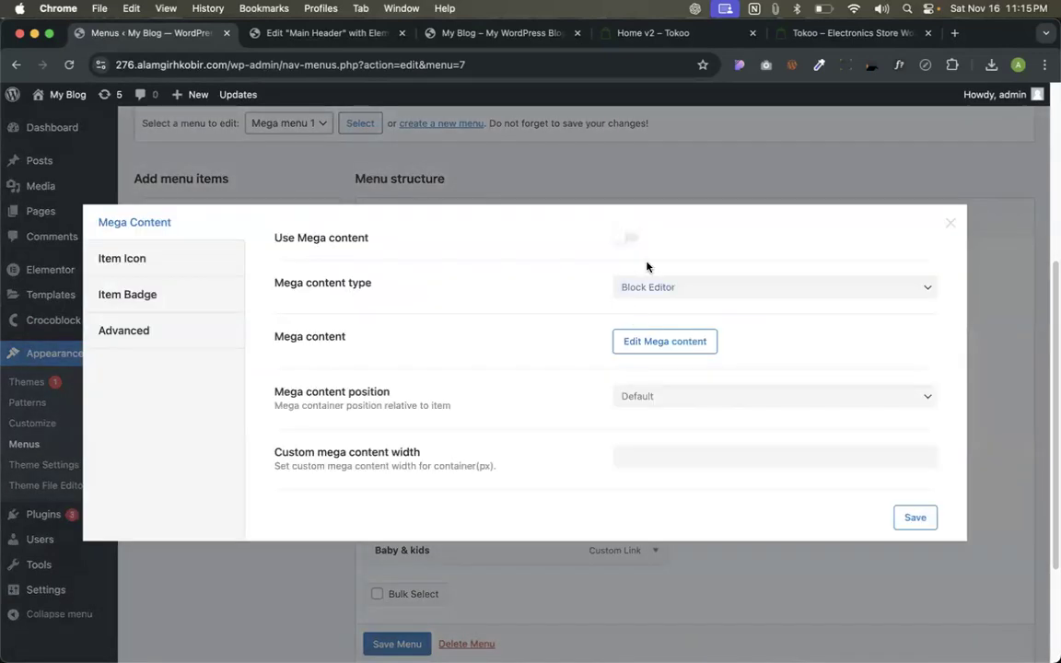
left_click(661, 288)
left_click(665, 306)
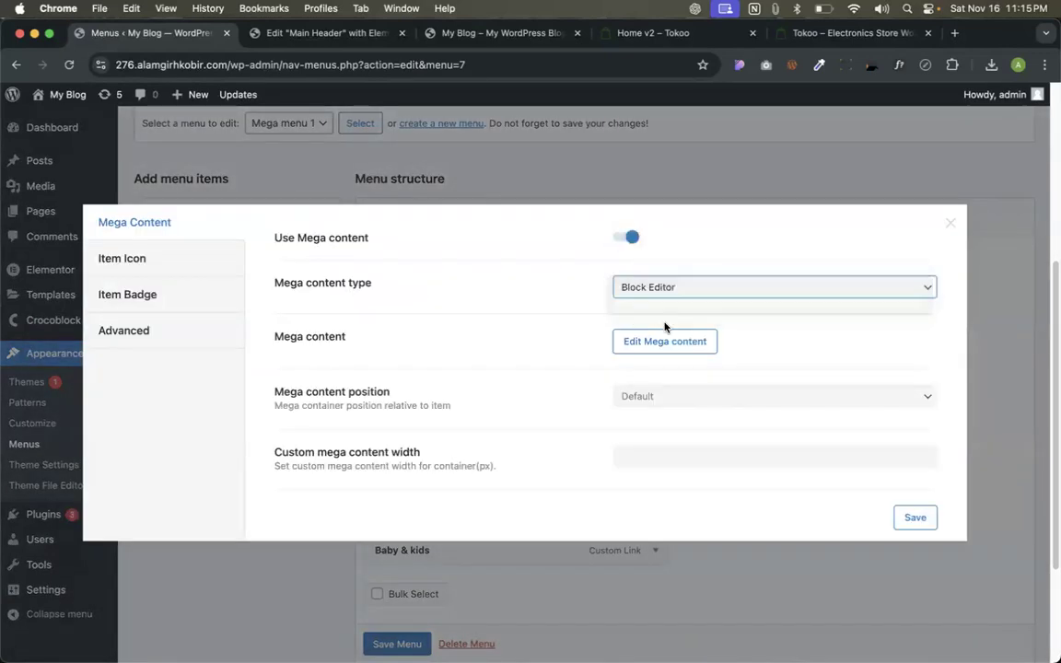
left_click(921, 518)
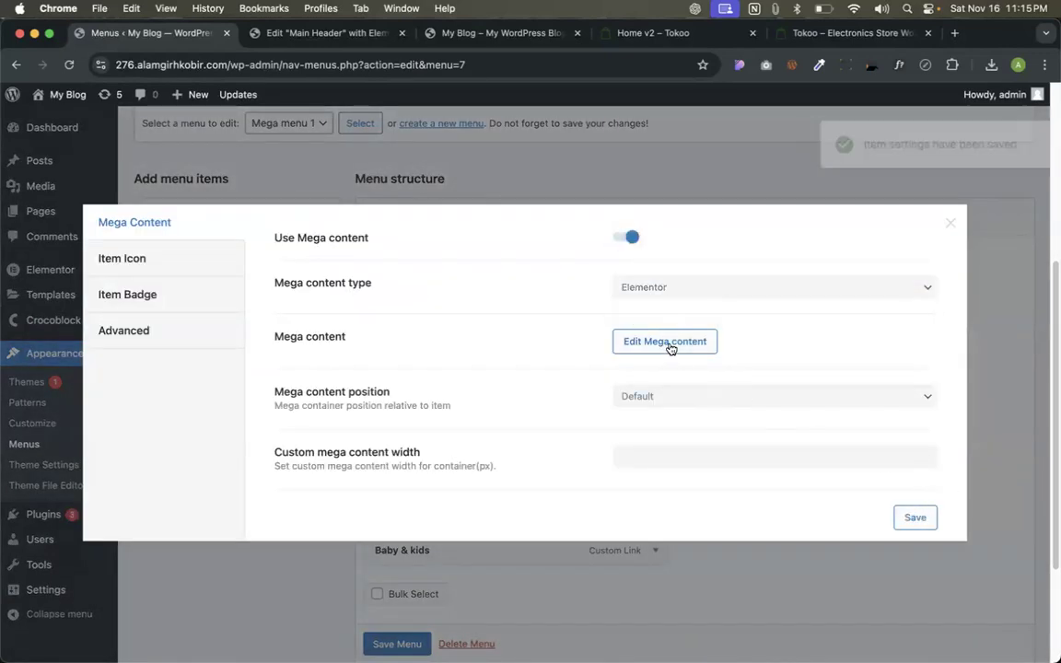
Open the Pages item's mega content for editing and paste the copied Smartphones section into it.
left_click(670, 347)
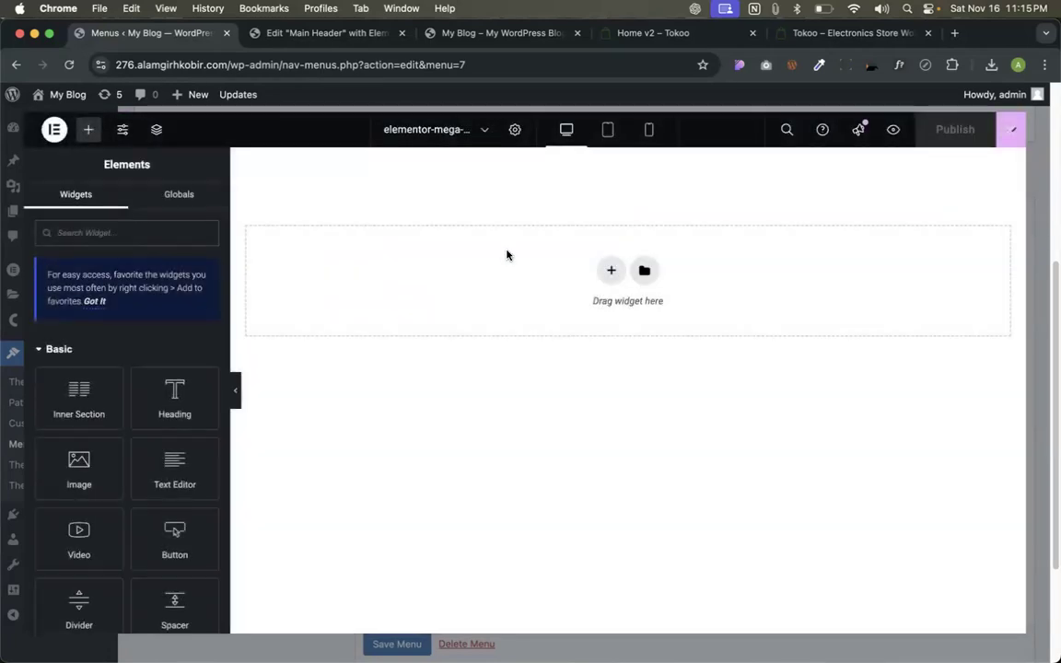
right_click(502, 249)
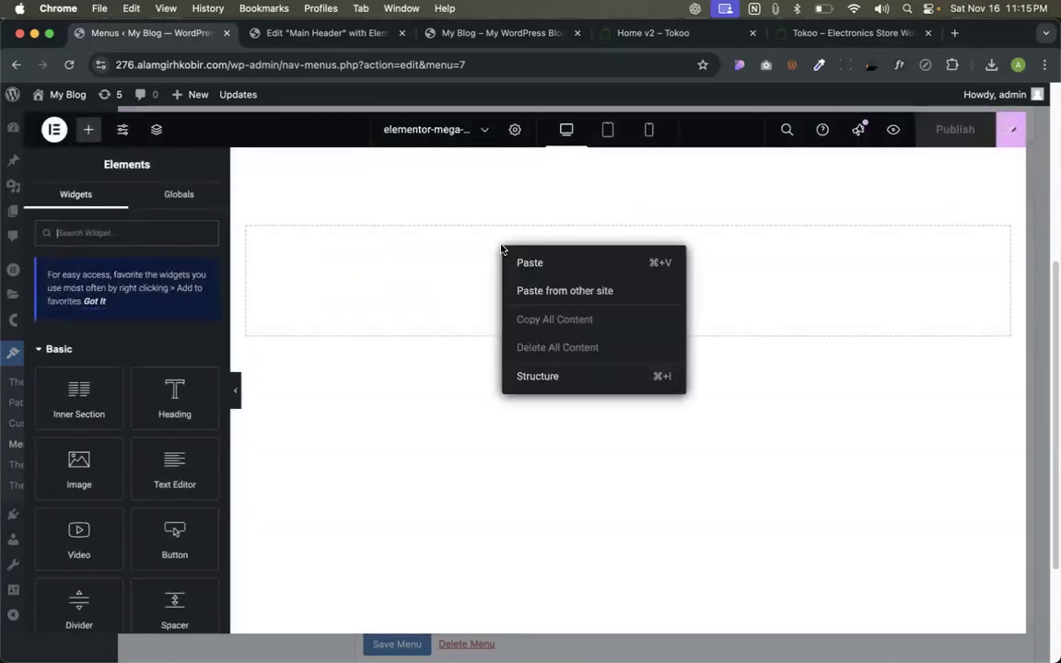
left_click(522, 262)
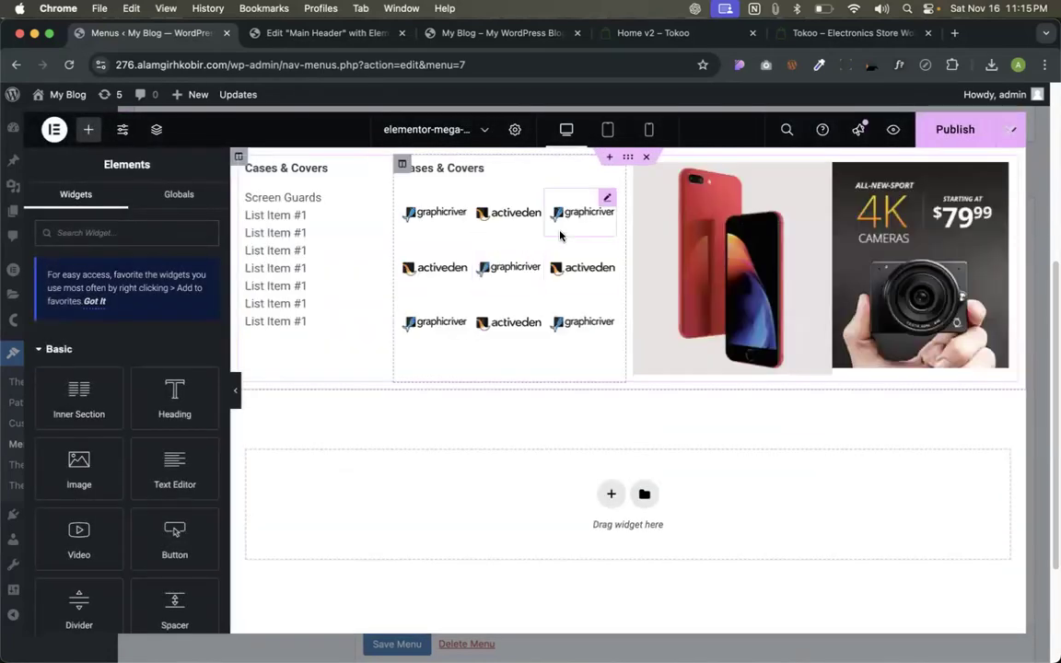
Check the Tokoo demo's Pages dropdown and delete the brand-logo and product-image columns from the pasted section.
left_click(689, 34)
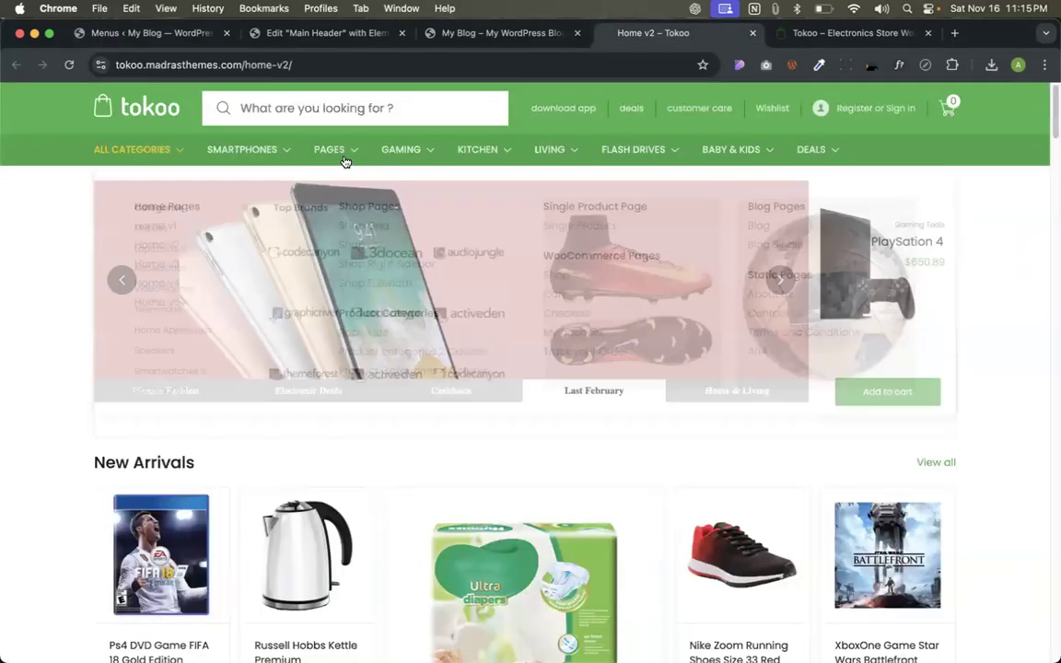
mouse_move(340, 156)
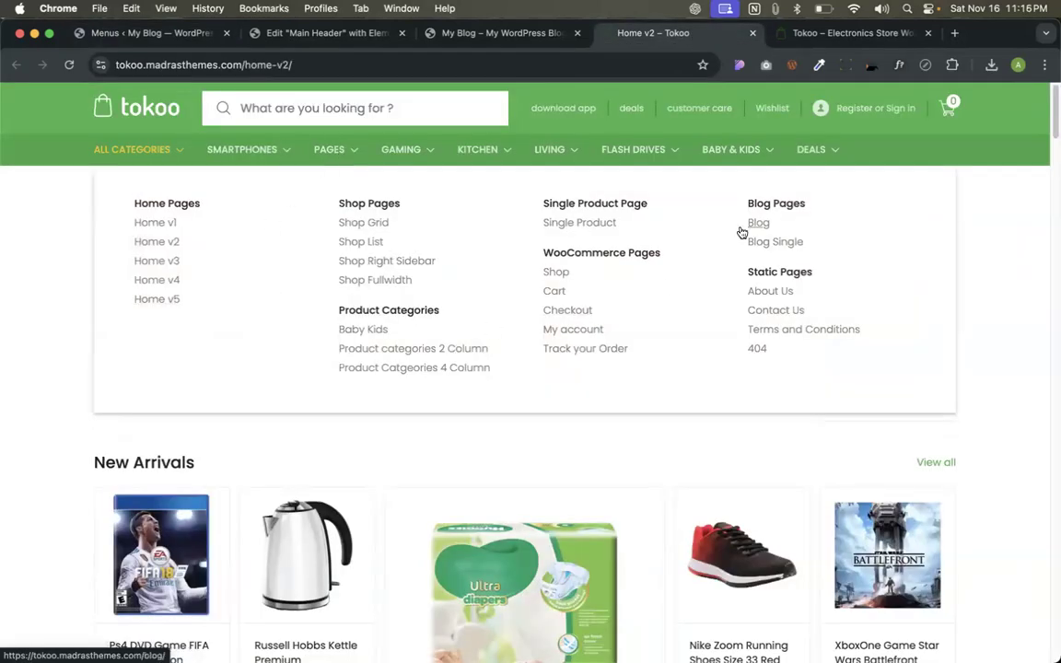
left_click(206, 35)
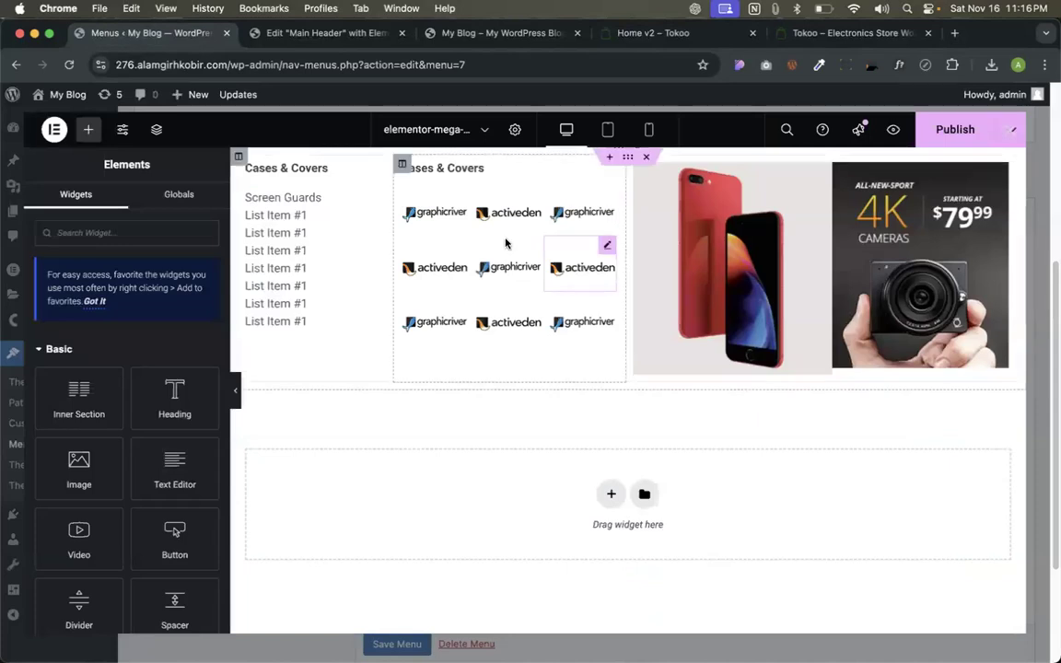
right_click(410, 171)
left_click(432, 436)
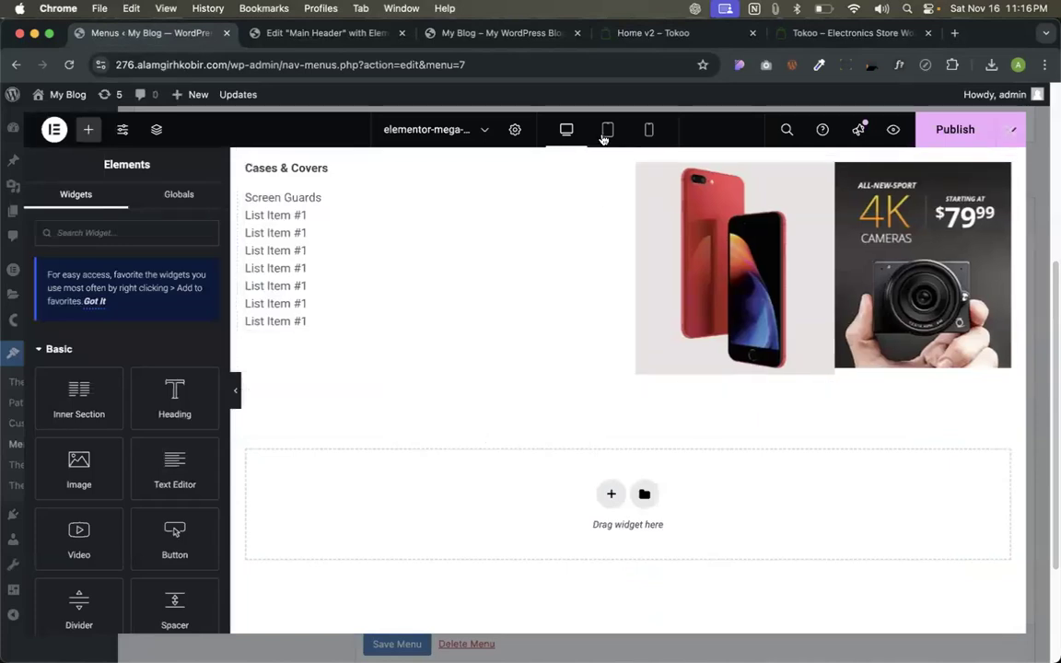
right_click(637, 173)
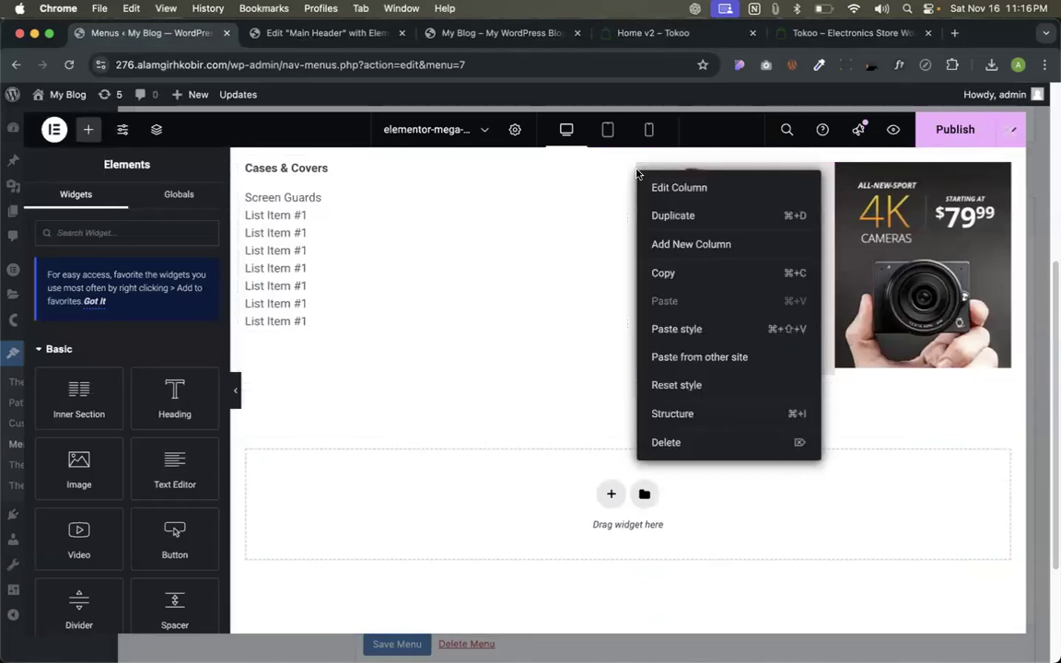
left_click(686, 442)
Duplicate the remaining Cases & Covers list column three times to make a four-column section.
right_click(246, 164)
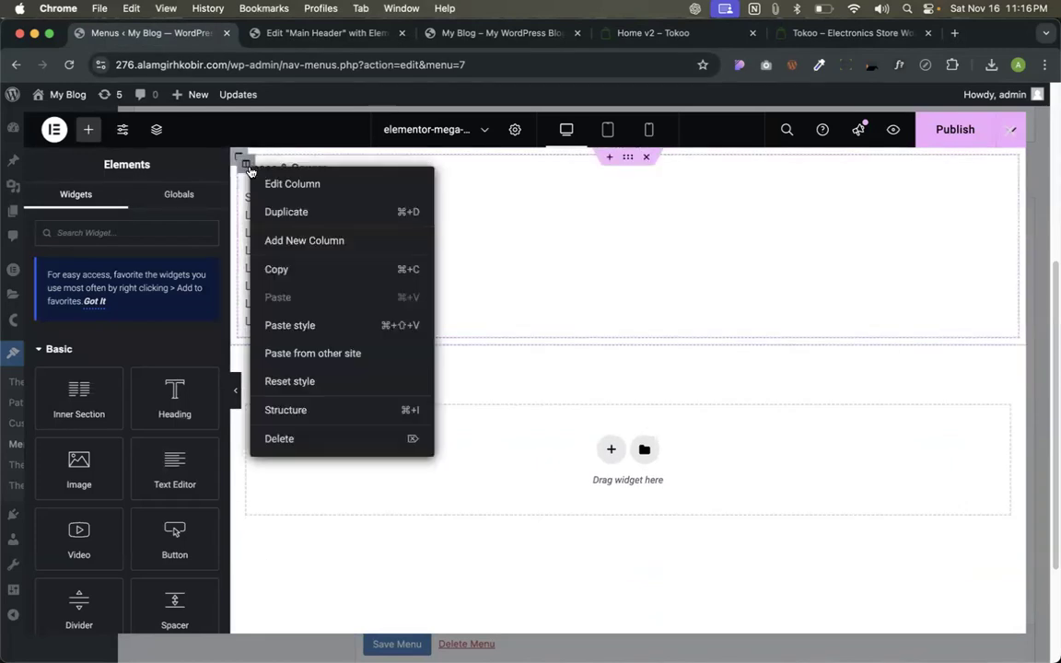
left_click(285, 212)
key("super+d")
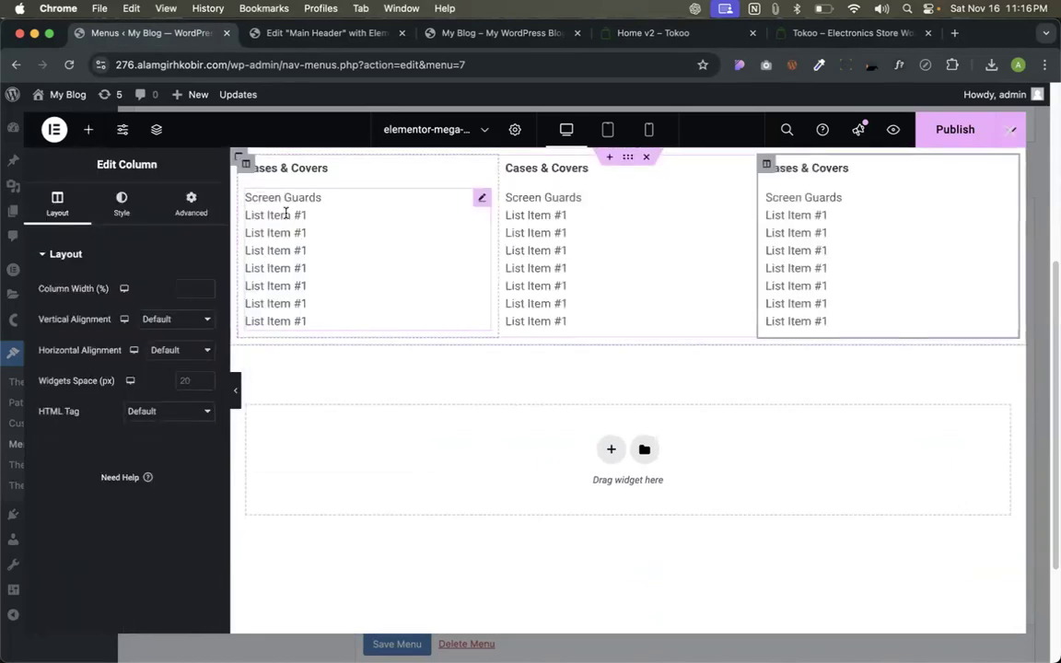
key("super+d")
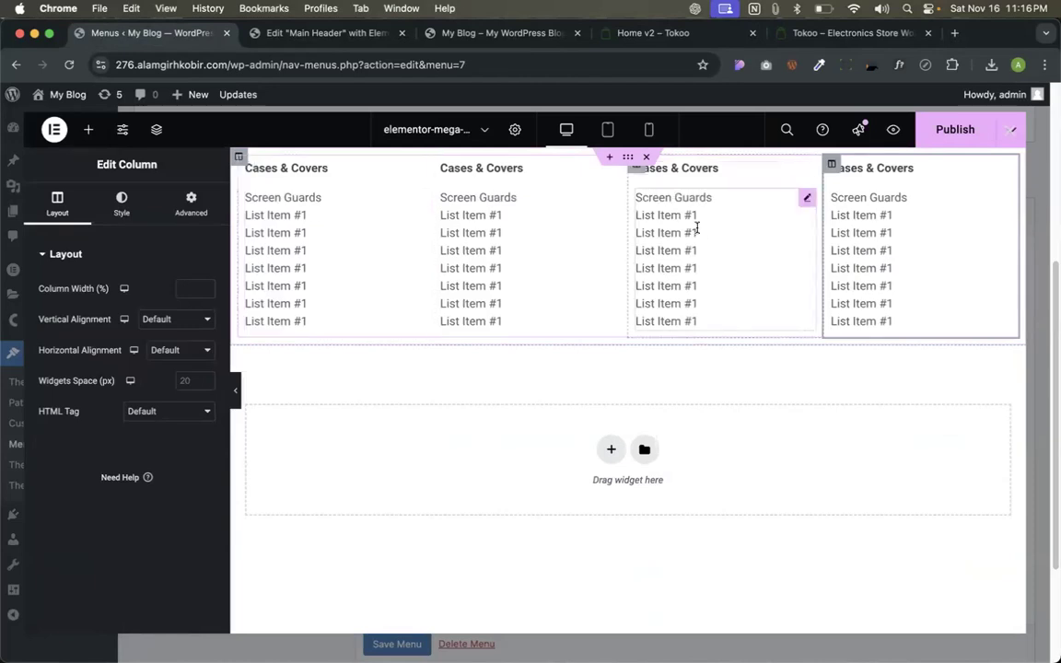
Add a second Cases & Covers heading below the third column's list and trim that list to four items.
right_click(697, 171)
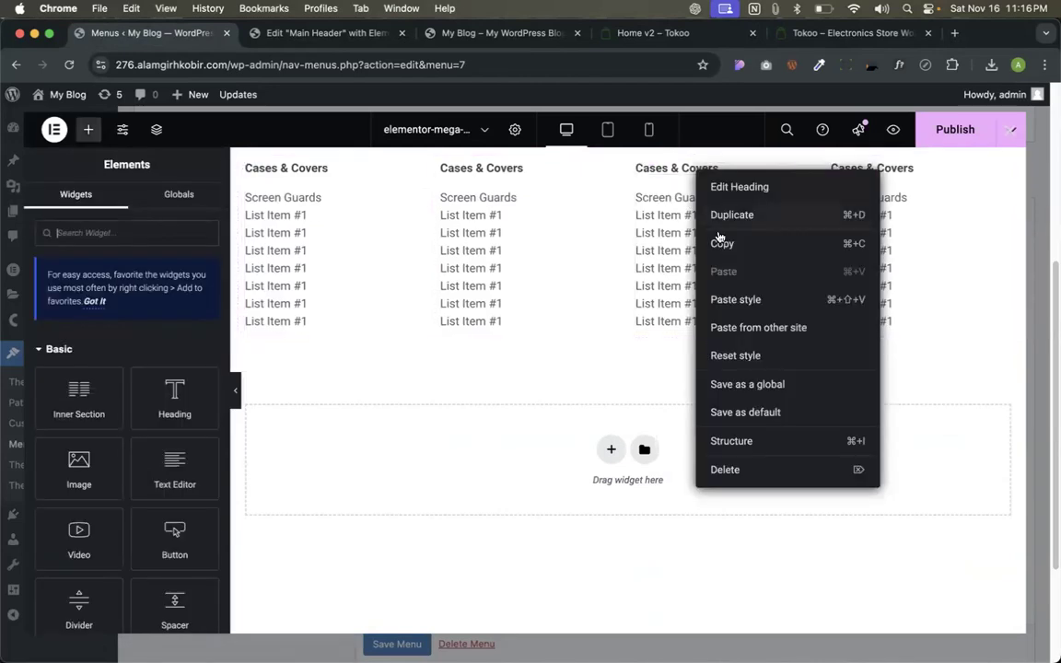
left_click(720, 225)
left_click_drag(808, 198, 715, 321)
left_click(694, 278)
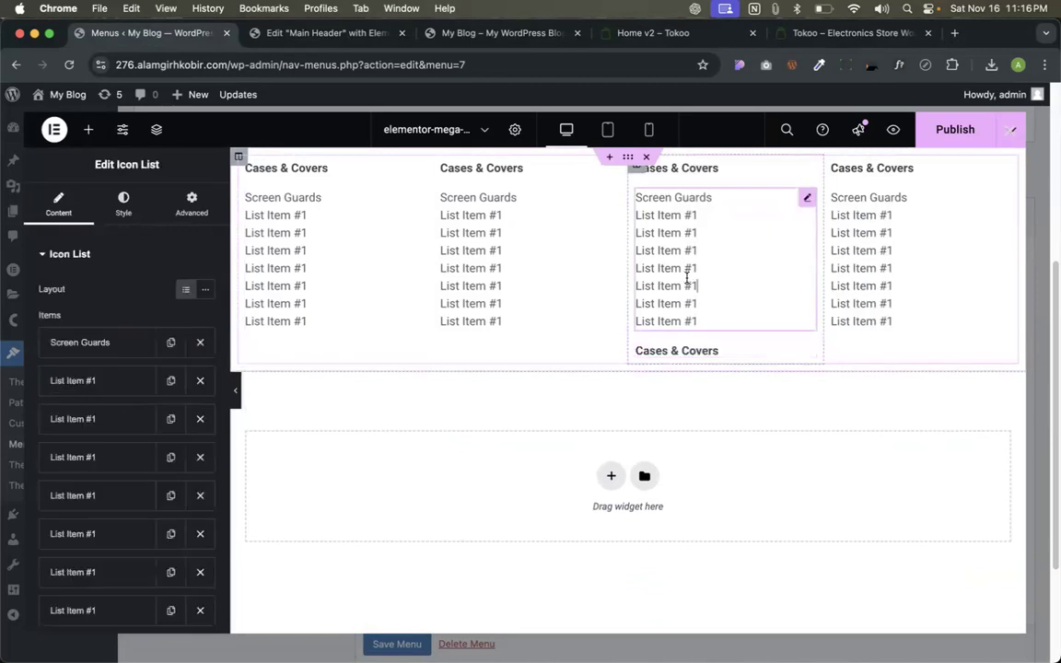
left_click(200, 456)
left_click(200, 457)
left_click(200, 457)
left_click(200, 456)
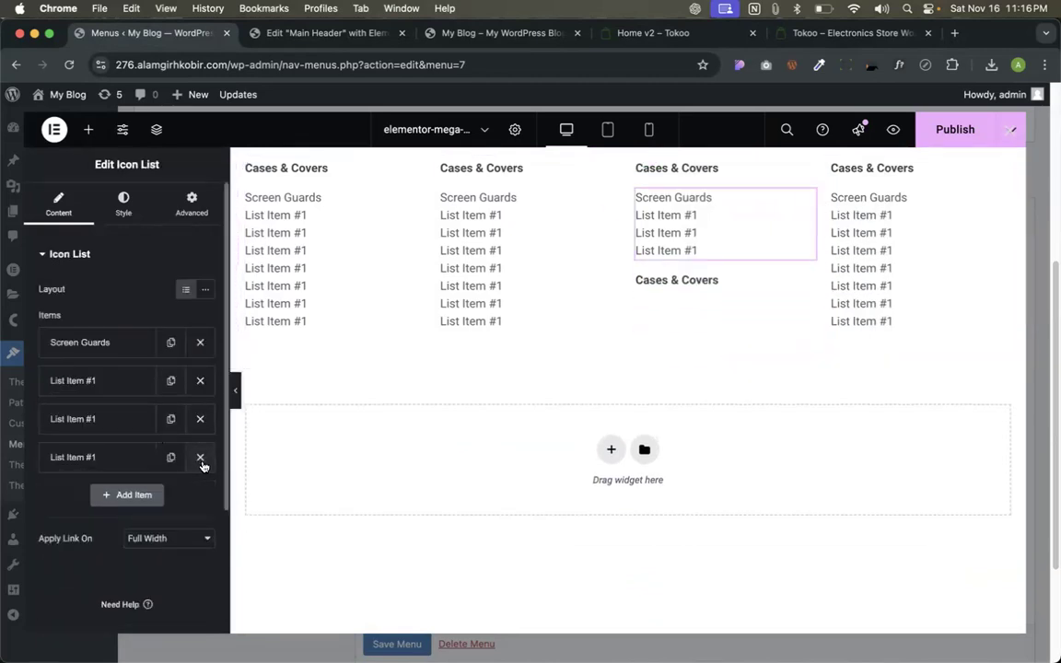
Duplicate the third column's four-item list and place the copy beneath its second Cases & Covers heading.
right_click(656, 221)
left_click(682, 267)
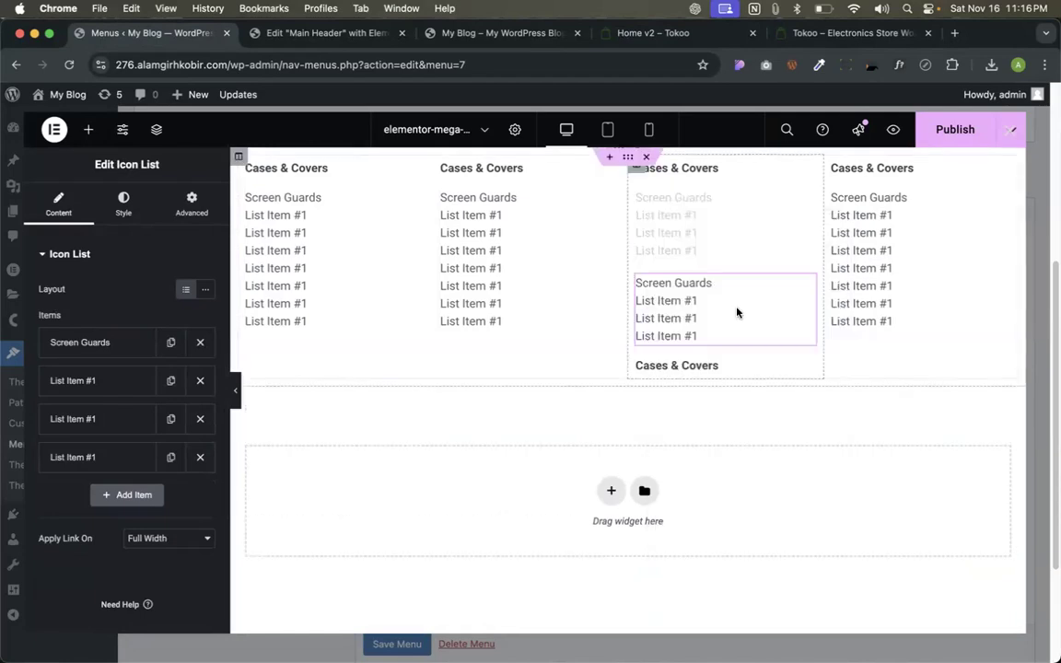
left_click_drag(808, 370, 770, 278)
Place a copy of the four-item list at the end of the fourth column, with a duplicated Cases & Covers heading above it.
right_click(808, 312)
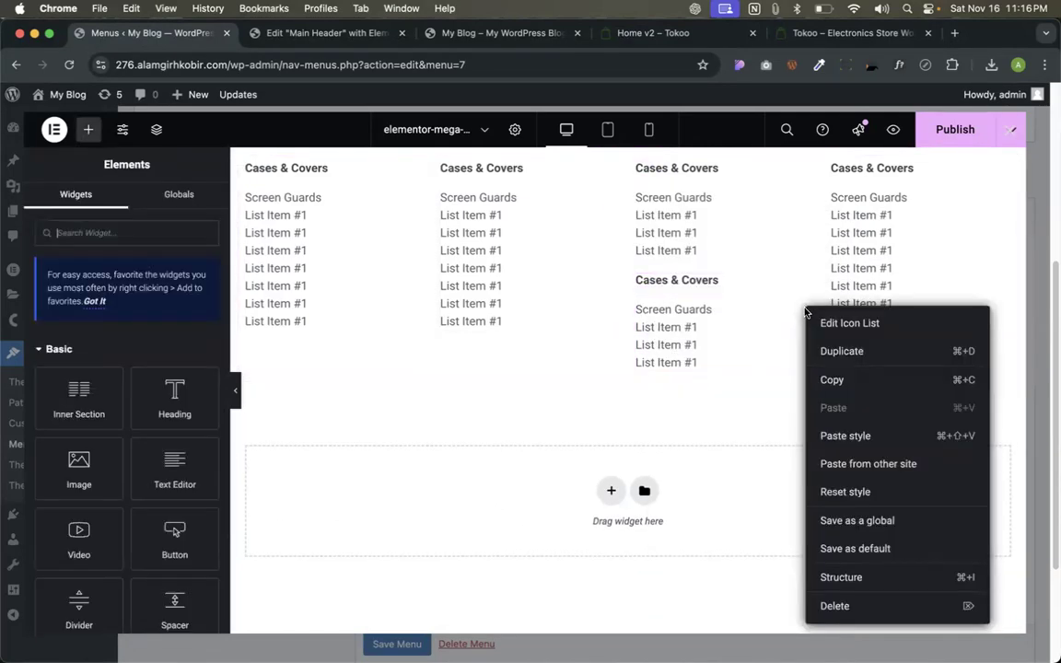
left_click(828, 356)
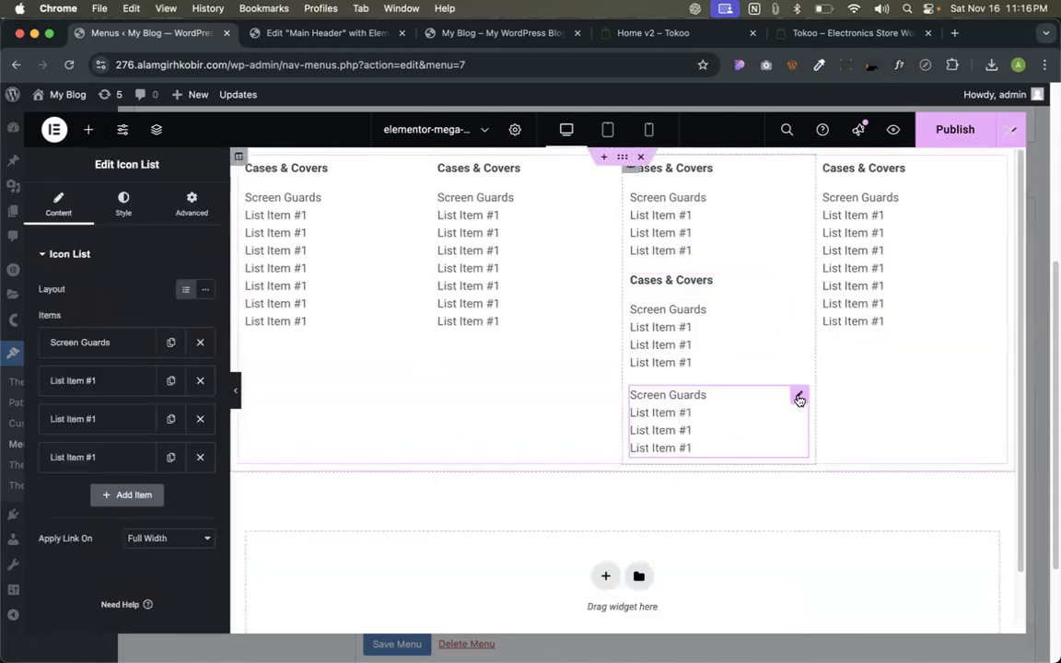
left_click_drag(802, 378, 851, 329)
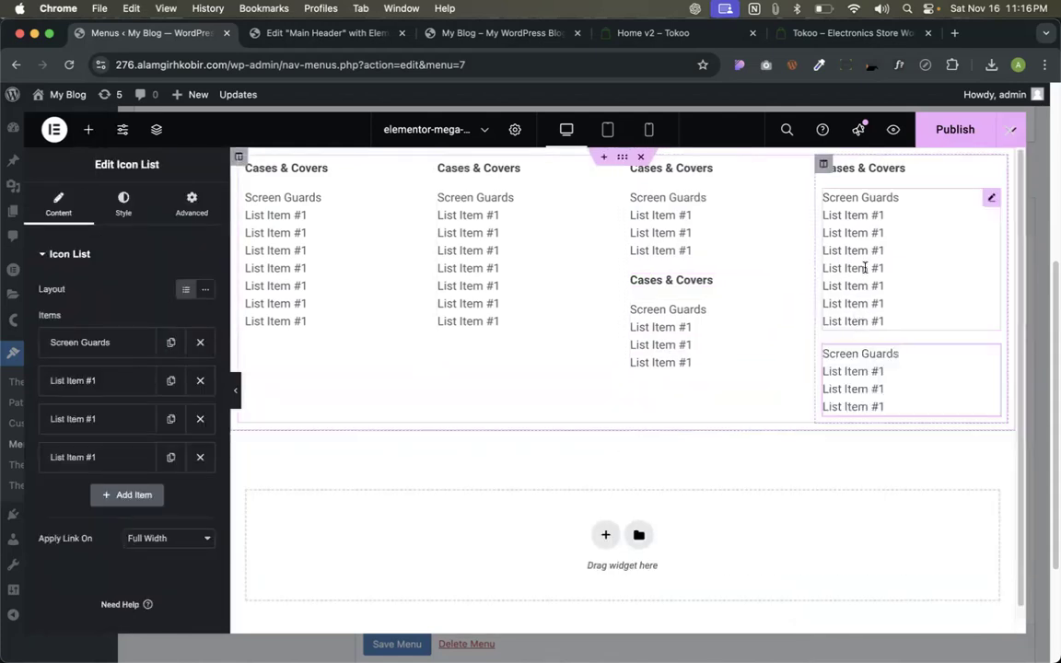
right_click(889, 169)
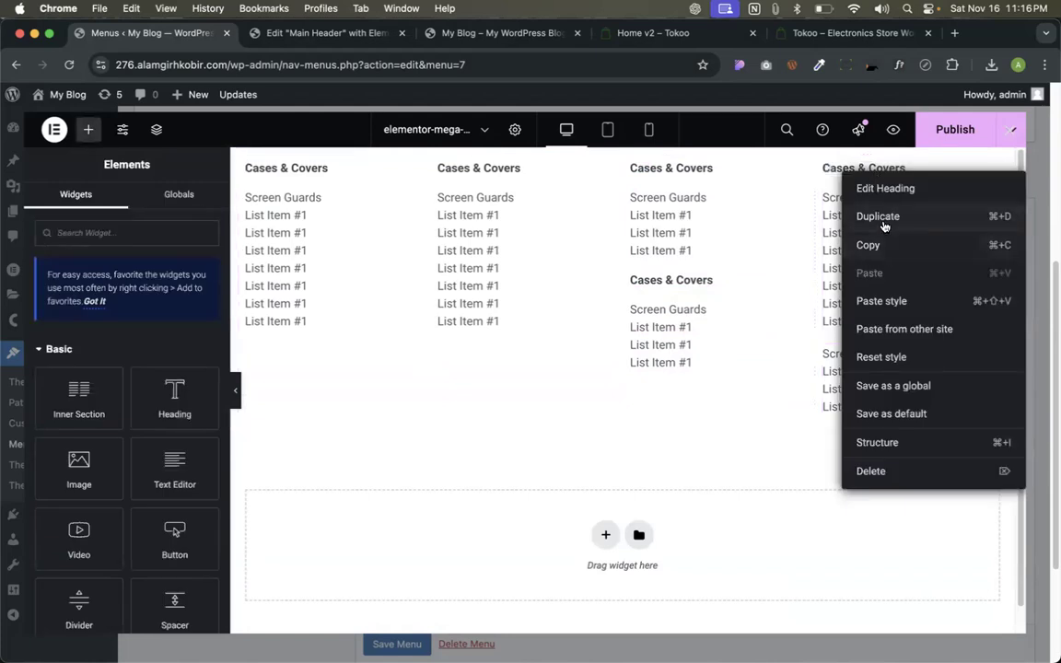
left_click(884, 217)
left_click_drag(992, 197, 962, 342)
Trim the fourth column's upper list to three items: Screen Guards and two List Item #1 entries.
left_click(893, 287)
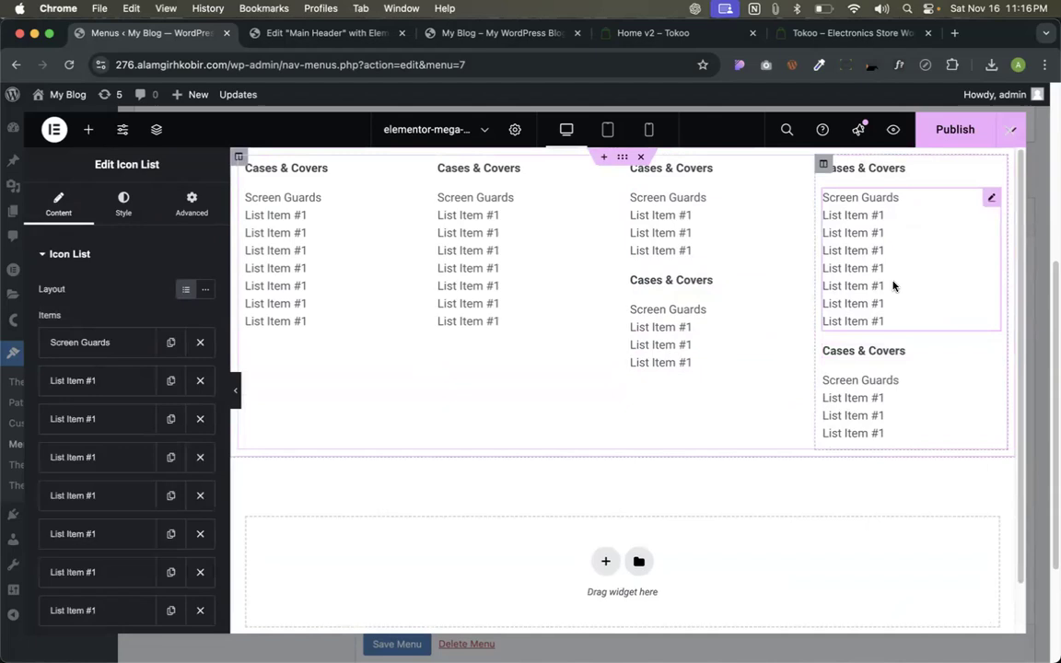
left_click(197, 420)
left_click(196, 420)
left_click(196, 421)
left_click(196, 421)
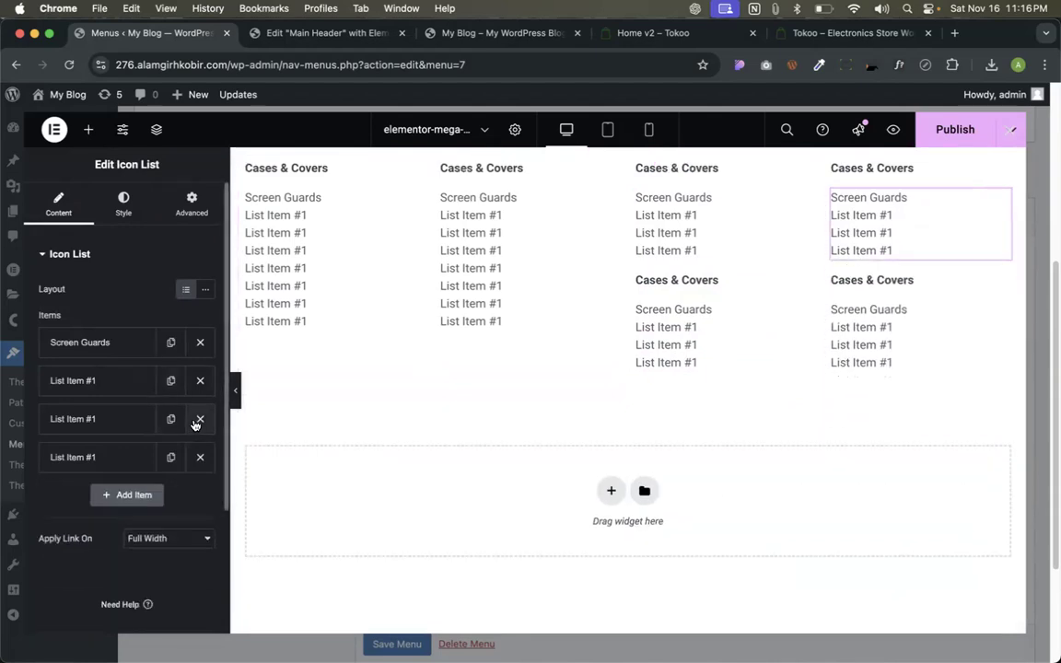
left_click(196, 420)
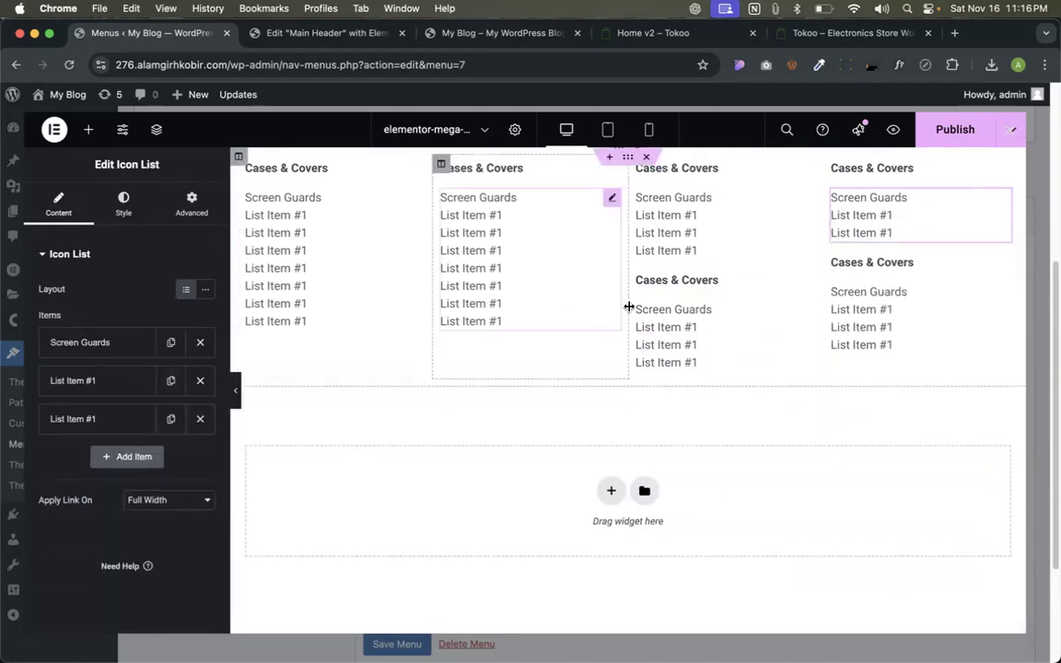
Publish the Pages mega content, close its editor and save the menu item's settings.
left_click(954, 131)
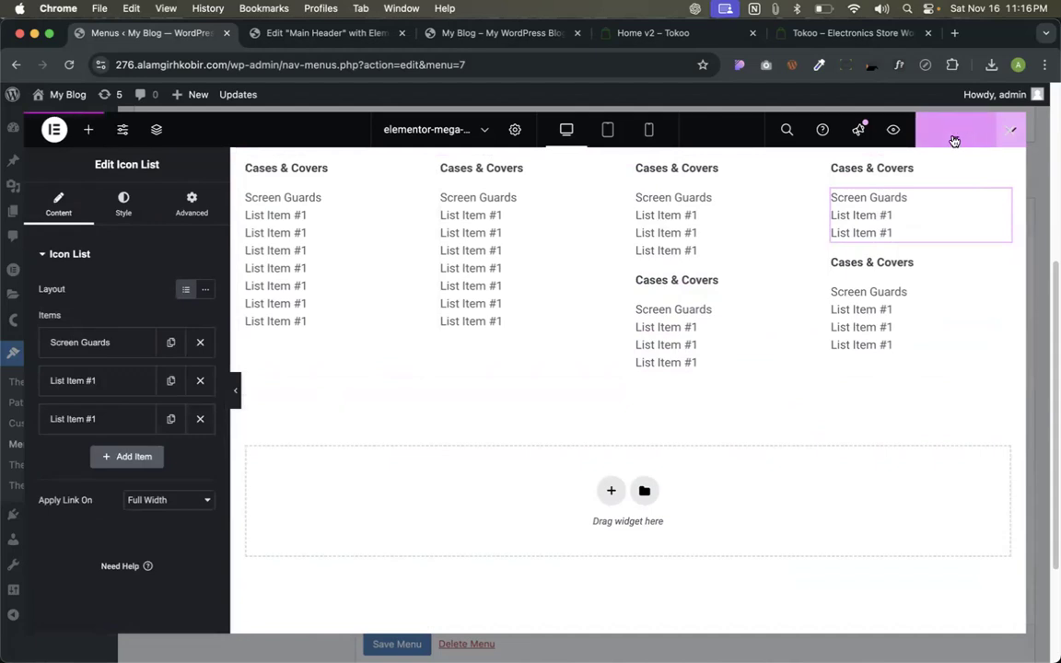
left_click(1012, 131)
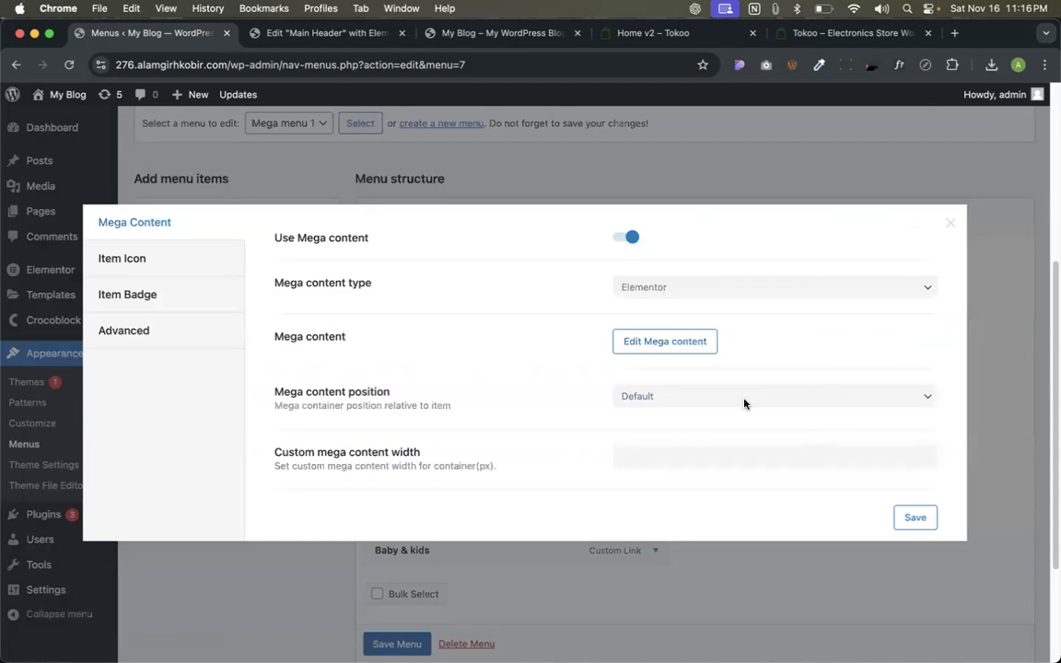
left_click(916, 517)
Reload the homepage, close the Main Header editor tab and check the Pages dropdown in the header.
left_click(429, 35)
left_click(69, 65)
mouse_move(427, 240)
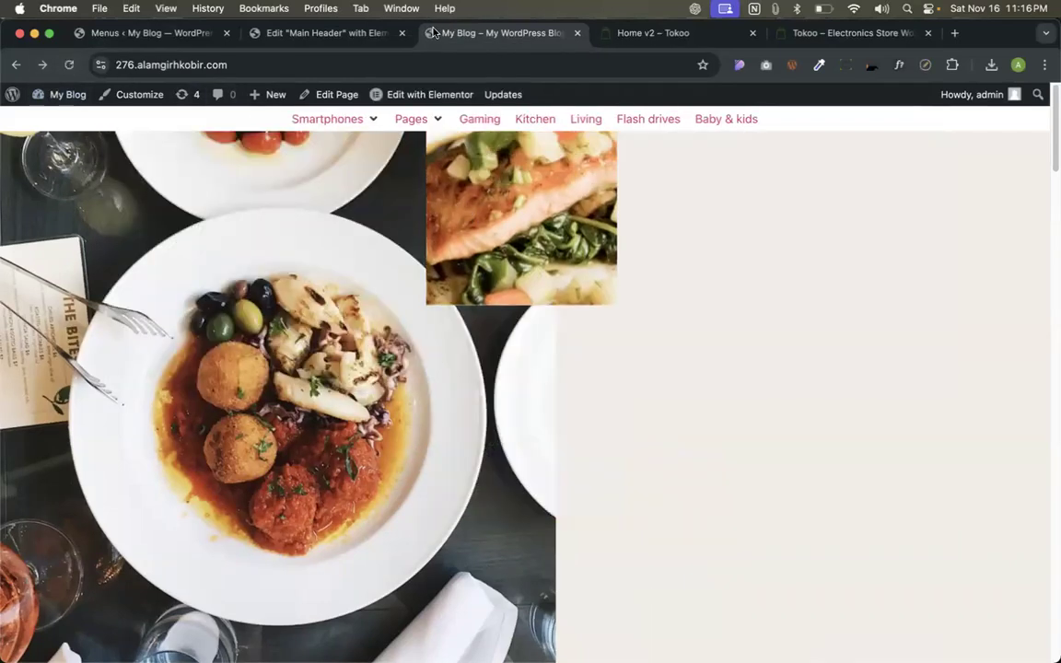
left_click(402, 33)
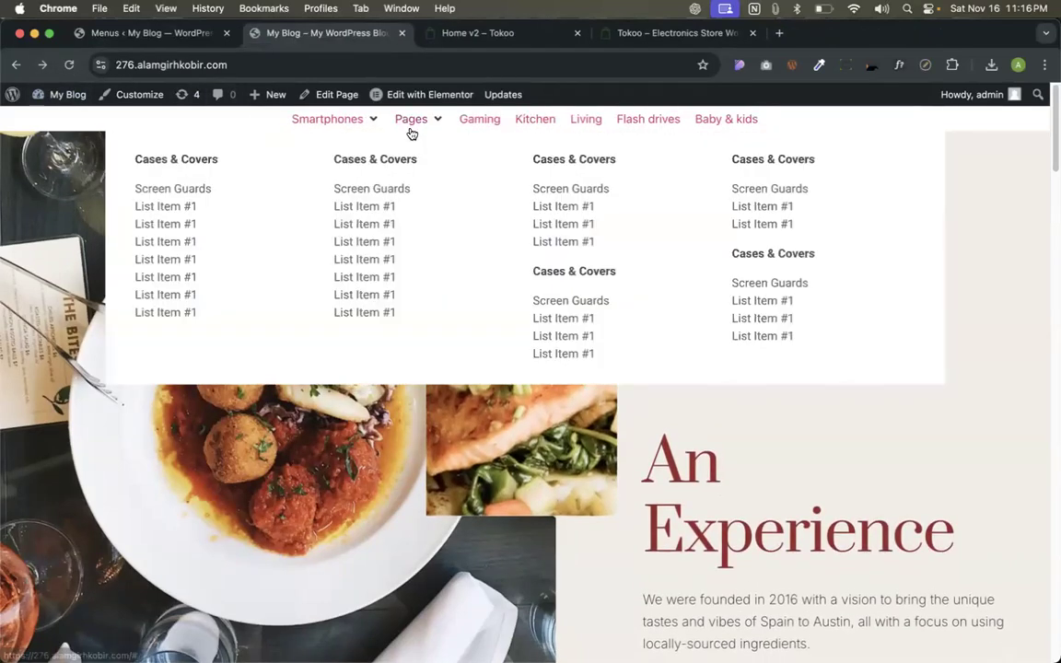
mouse_move(335, 136)
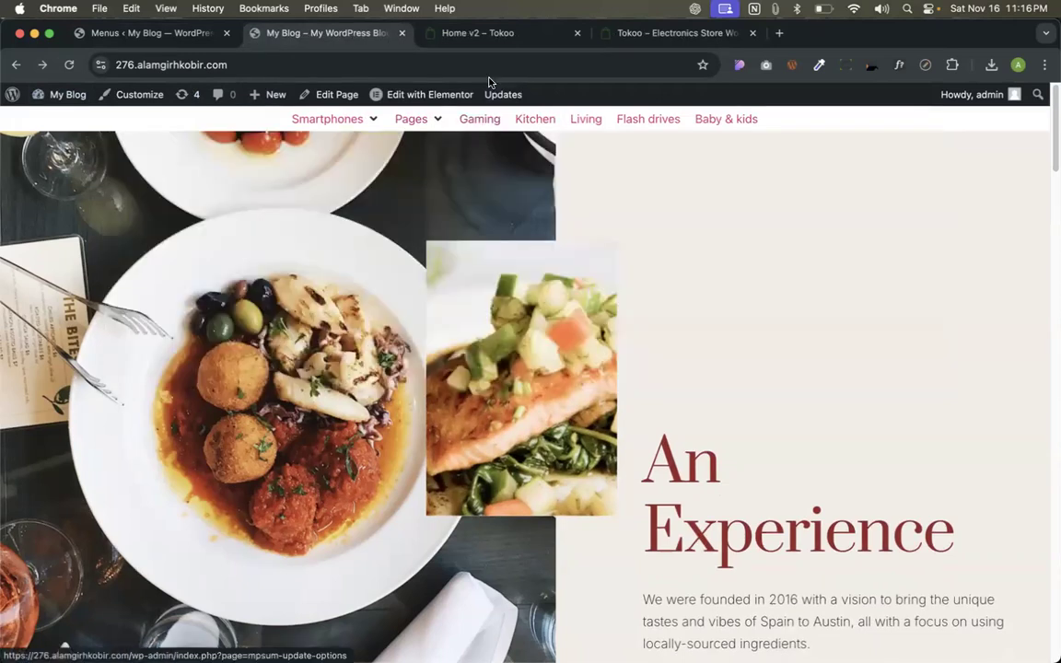
Compare the Tokoo demo's Pages and category dropdowns with the homepage's Smartphones mega menu.
left_click(478, 33)
mouse_move(330, 164)
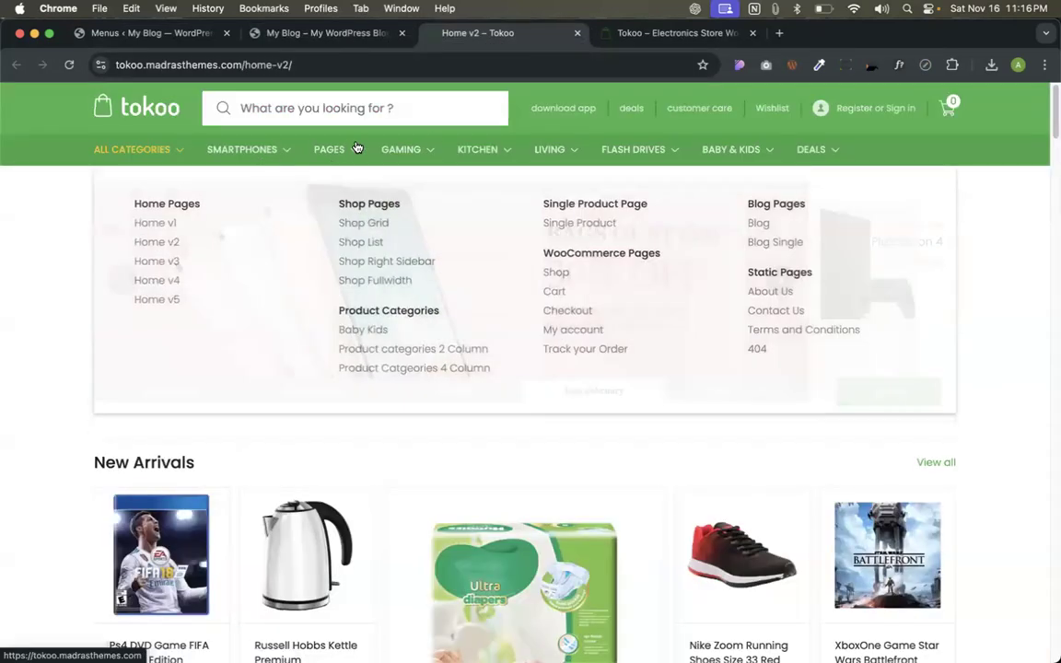
left_click(320, 32)
mouse_move(349, 117)
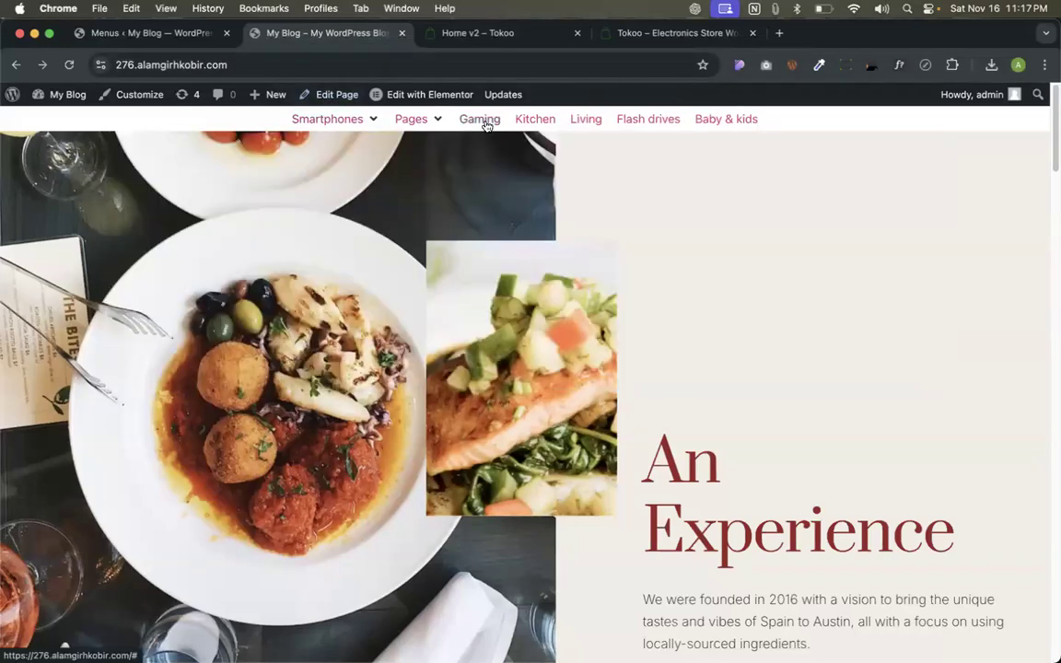
left_click(480, 34)
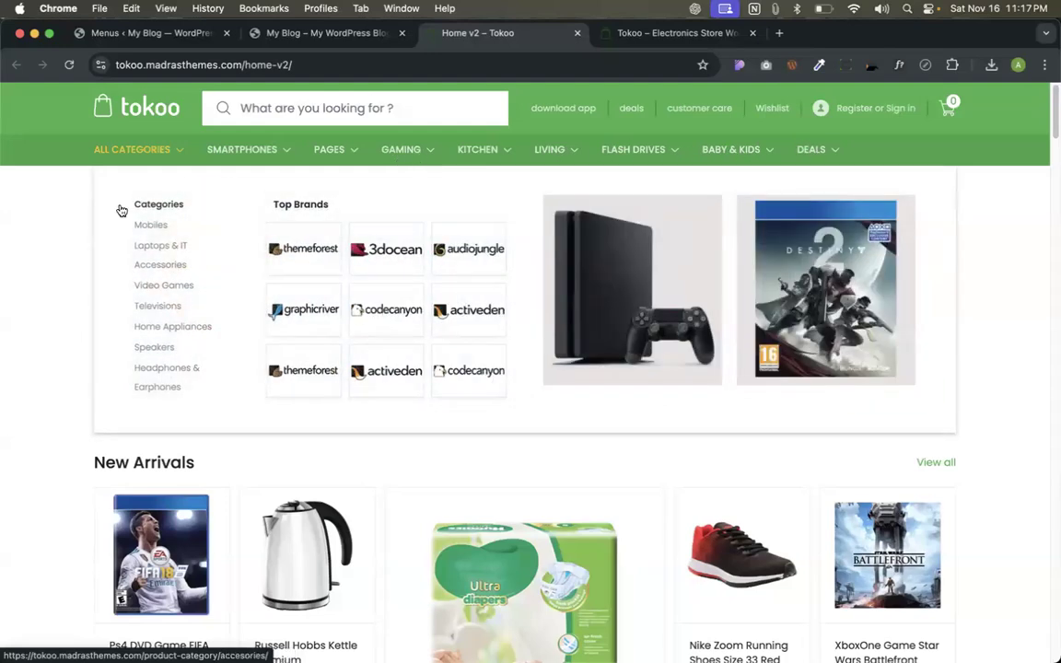
left_click(346, 33)
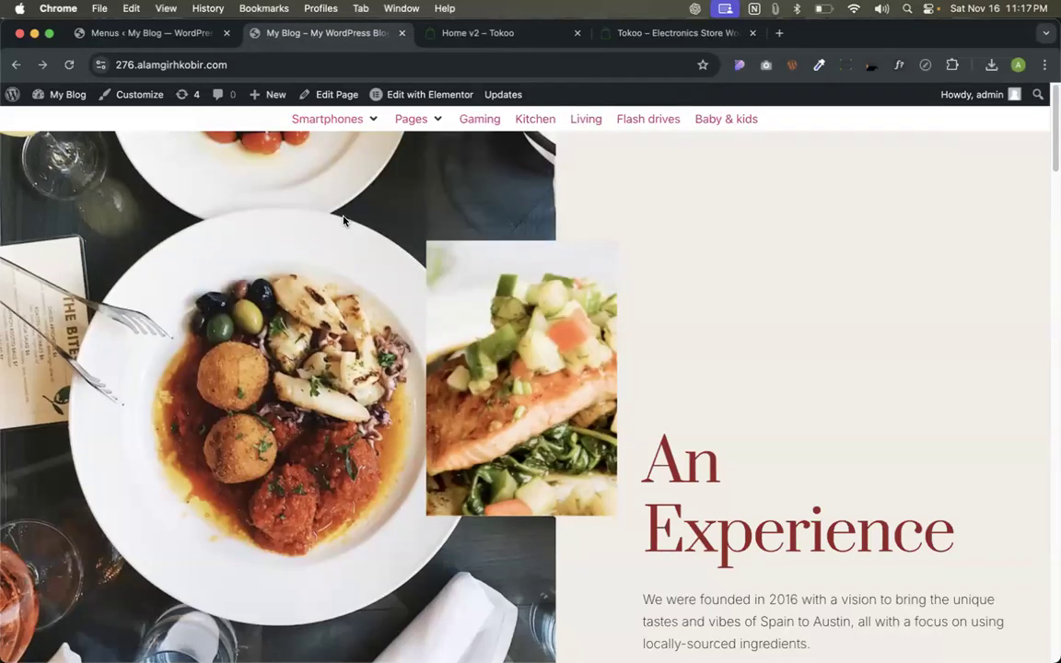
mouse_move(341, 124)
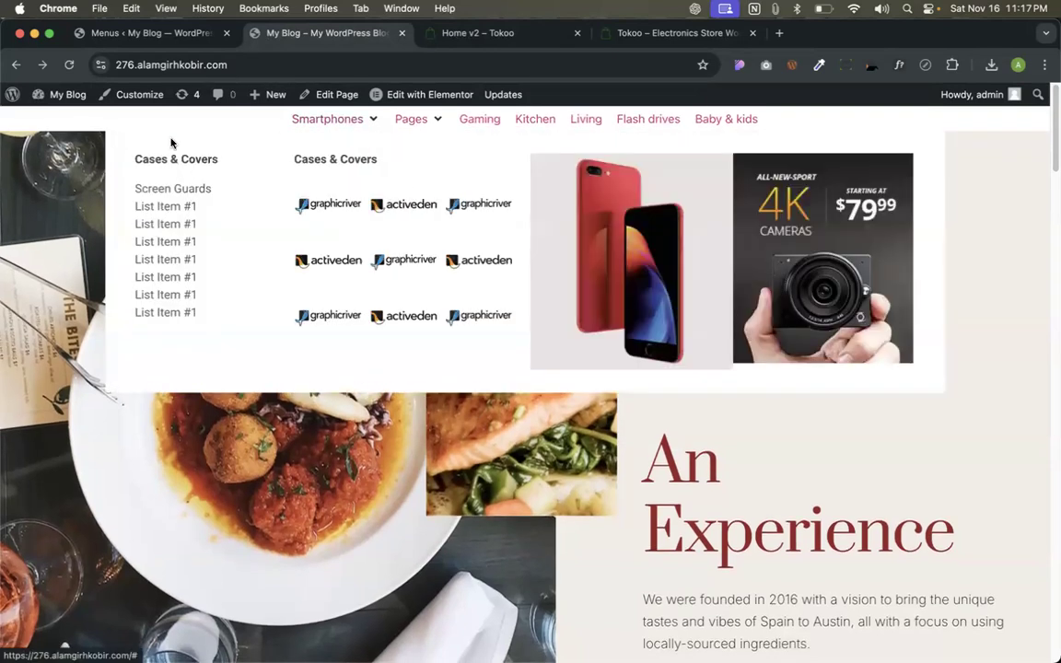
Examine how the Smartphones and Pages mega dropdowns are positioned on the homepage against the mega content position setting.
left_click(138, 33)
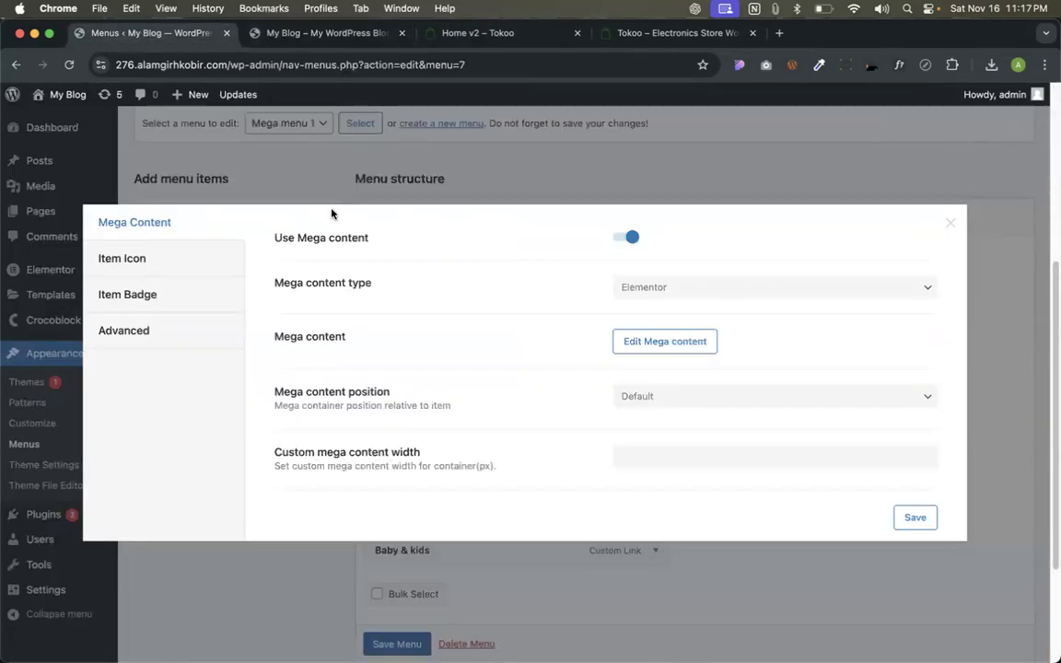
left_click(323, 33)
mouse_move(336, 124)
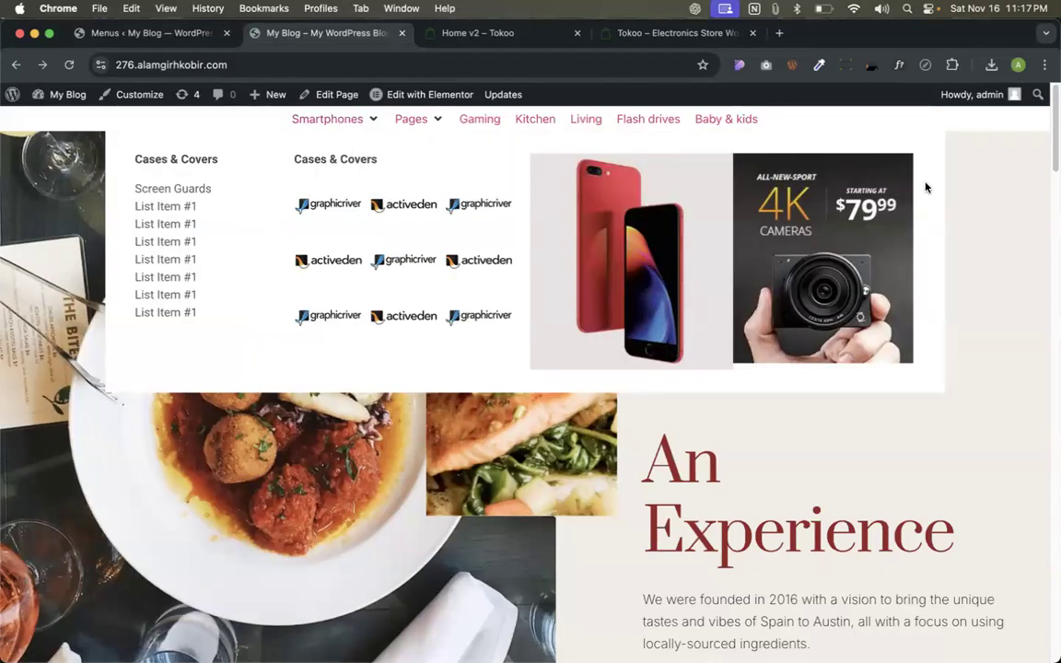
mouse_move(414, 124)
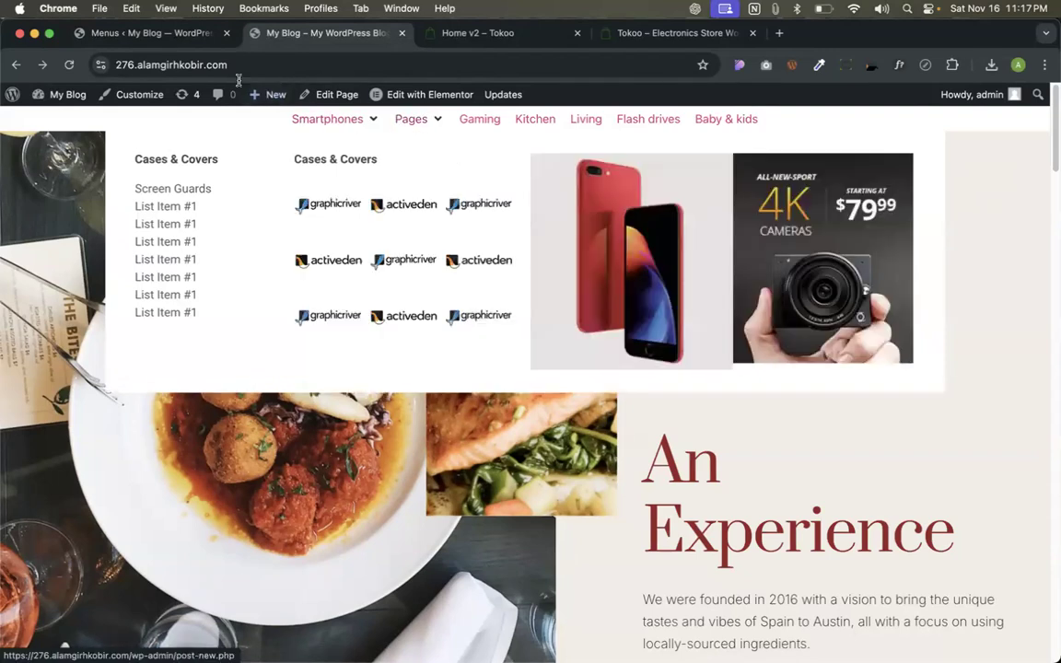
Set the Pages item's mega content position to Relative item, save it and reload the homepage to check.
left_click(187, 39)
left_click(725, 409)
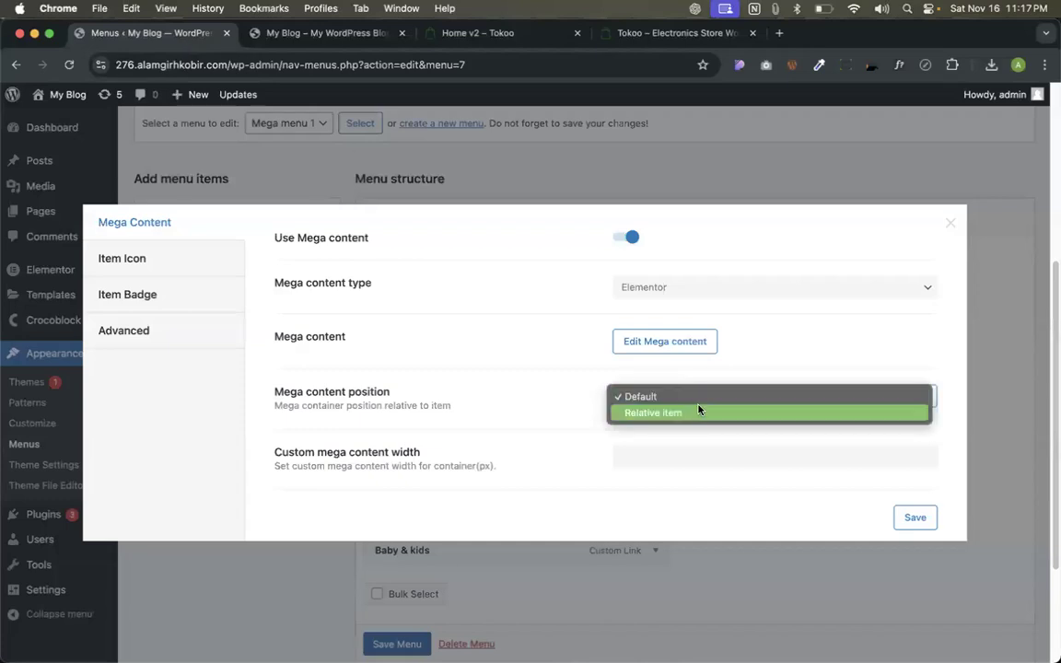
left_click(660, 416)
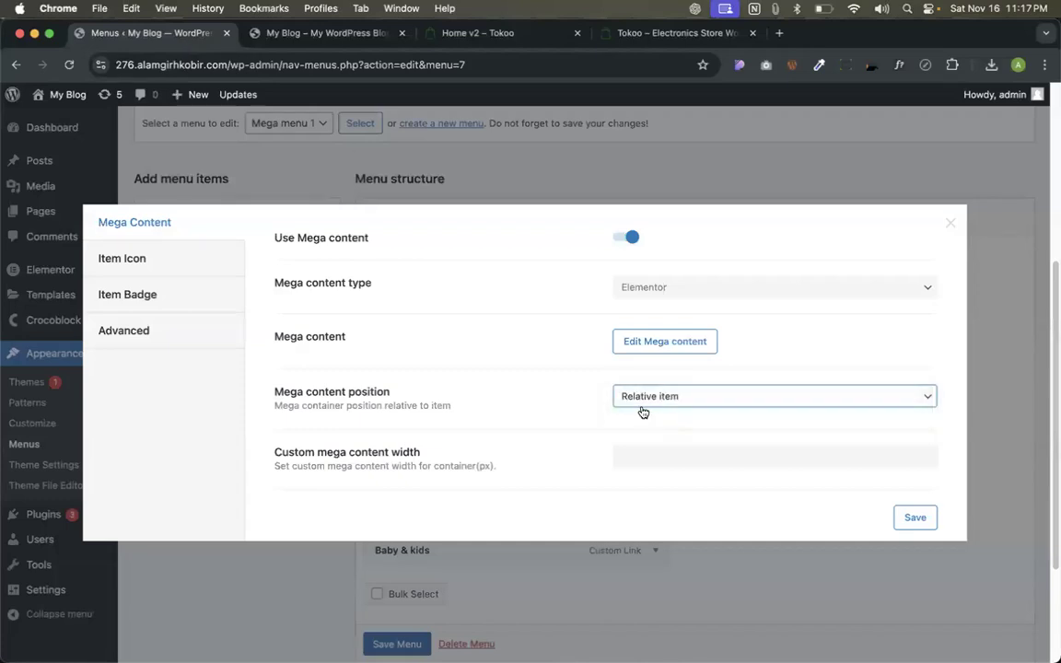
left_click(920, 516)
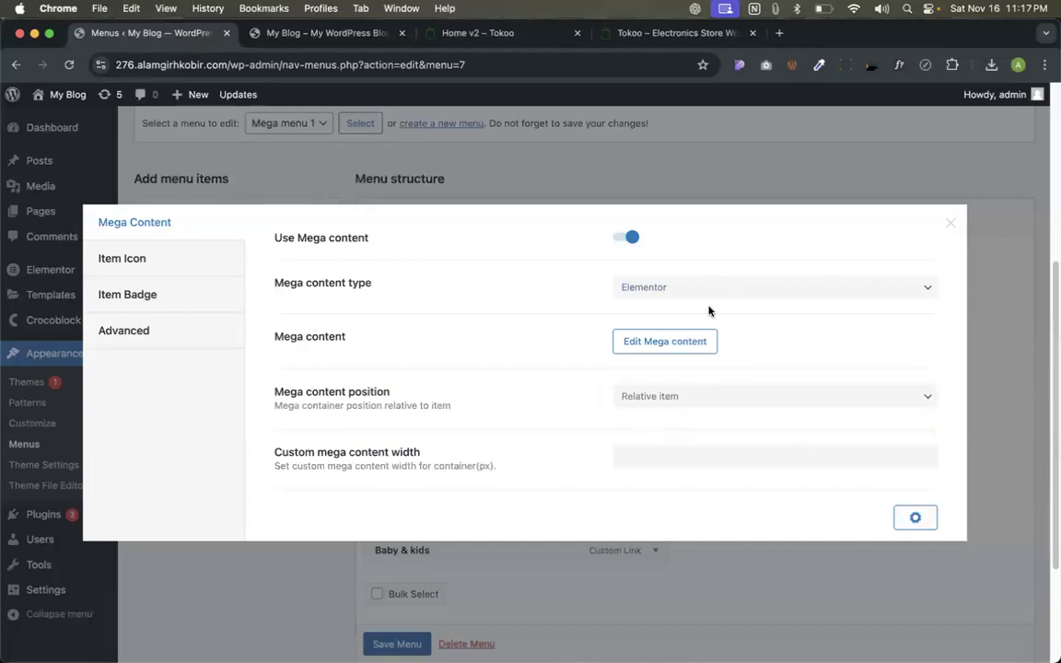
left_click(355, 33)
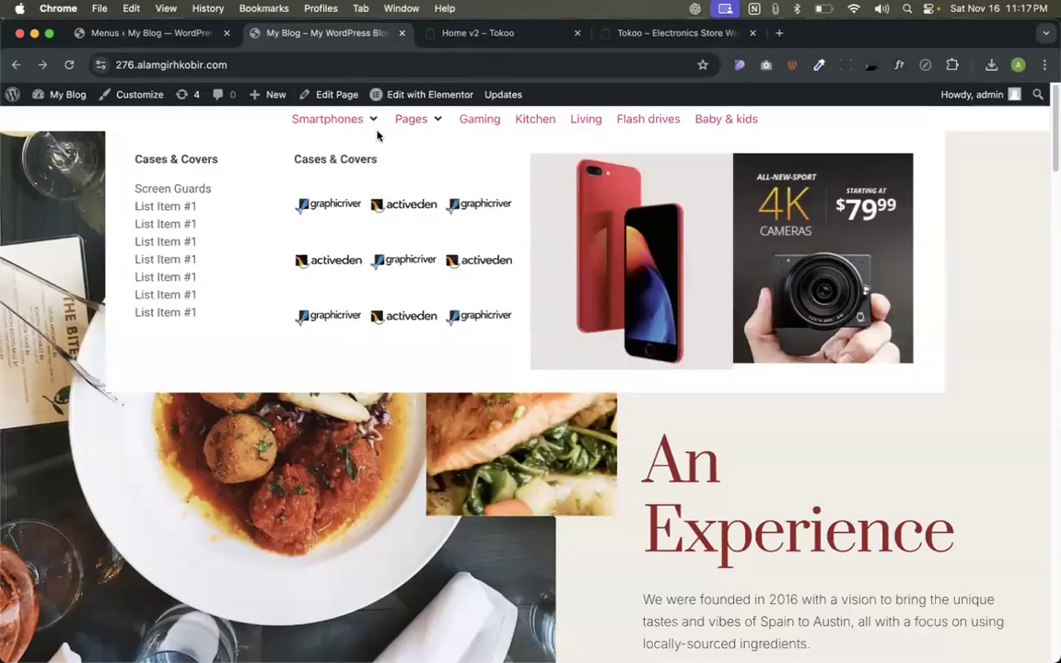
left_click(70, 65)
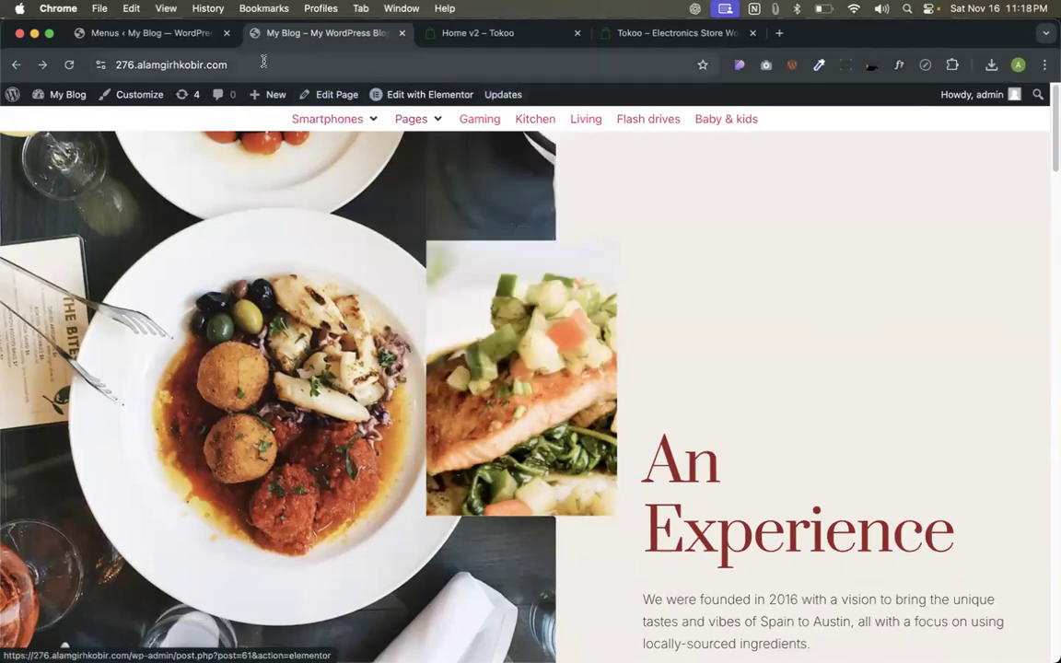
Set the Pages item's custom mega content width to 700 px, save it and reload the homepage to check the dropdown.
left_click(201, 39)
scroll(627, 433, "down", 1)
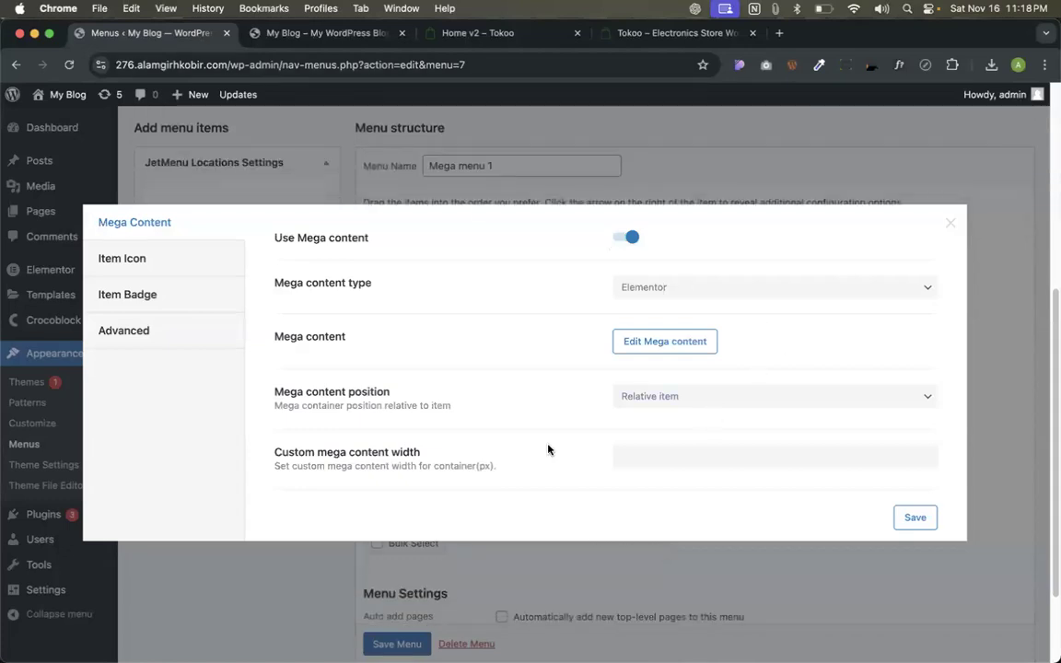
left_click_drag(267, 457, 480, 458)
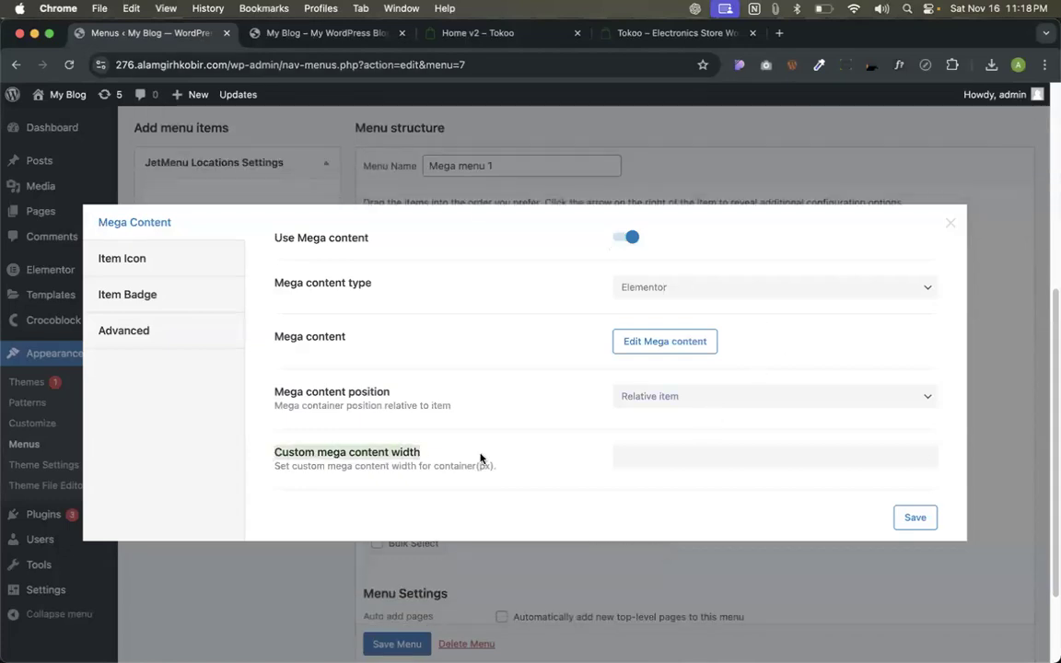
left_click(634, 456)
key("BackSpace")
key("BackSpace")
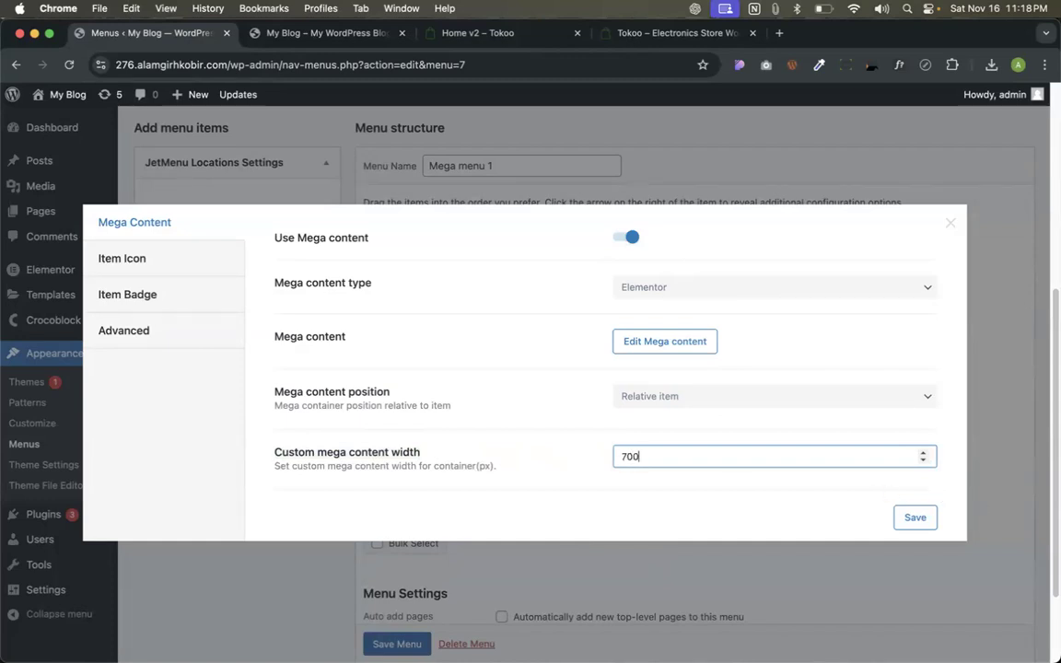
left_click(915, 518)
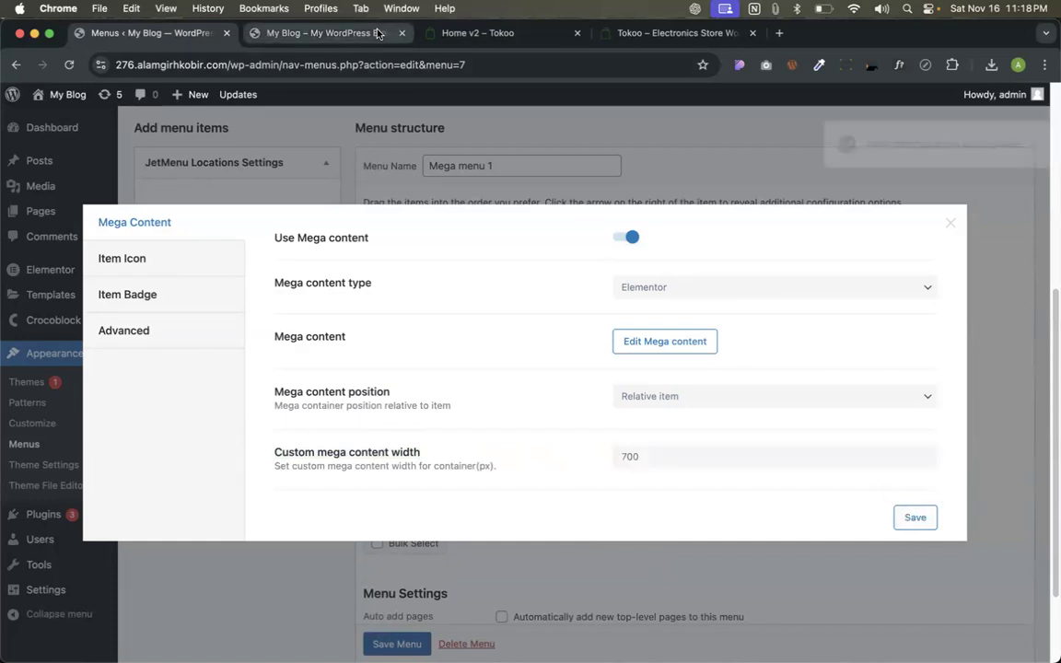
left_click(319, 36)
left_click(69, 64)
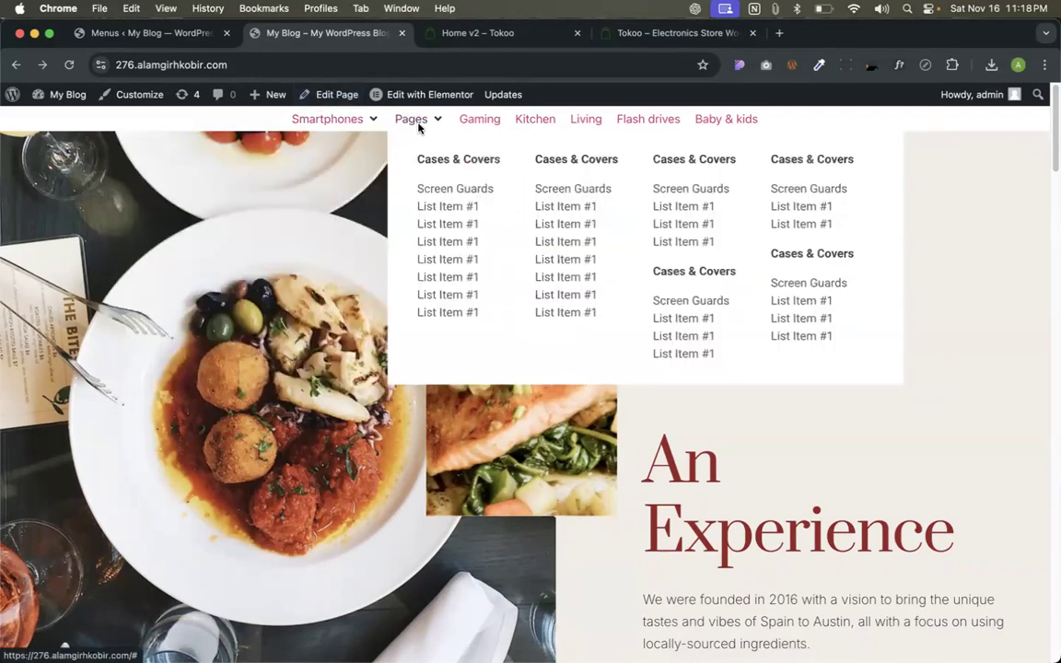
Return the Pages item's mega content position to Default, save it and reload the homepage to check the dropdowns.
left_click(193, 32)
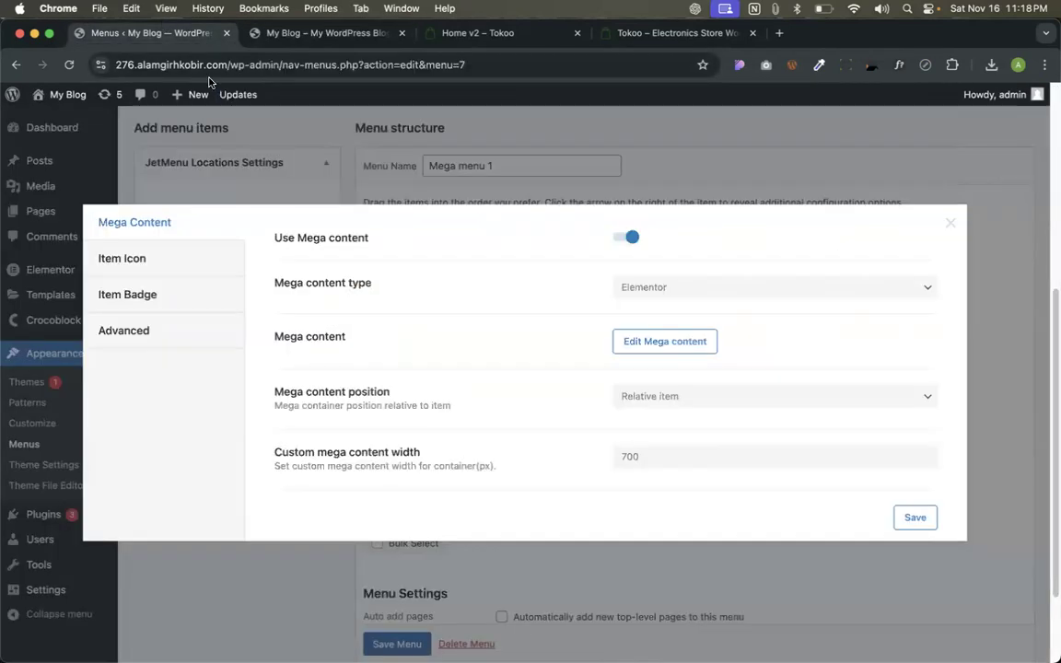
left_click(670, 399)
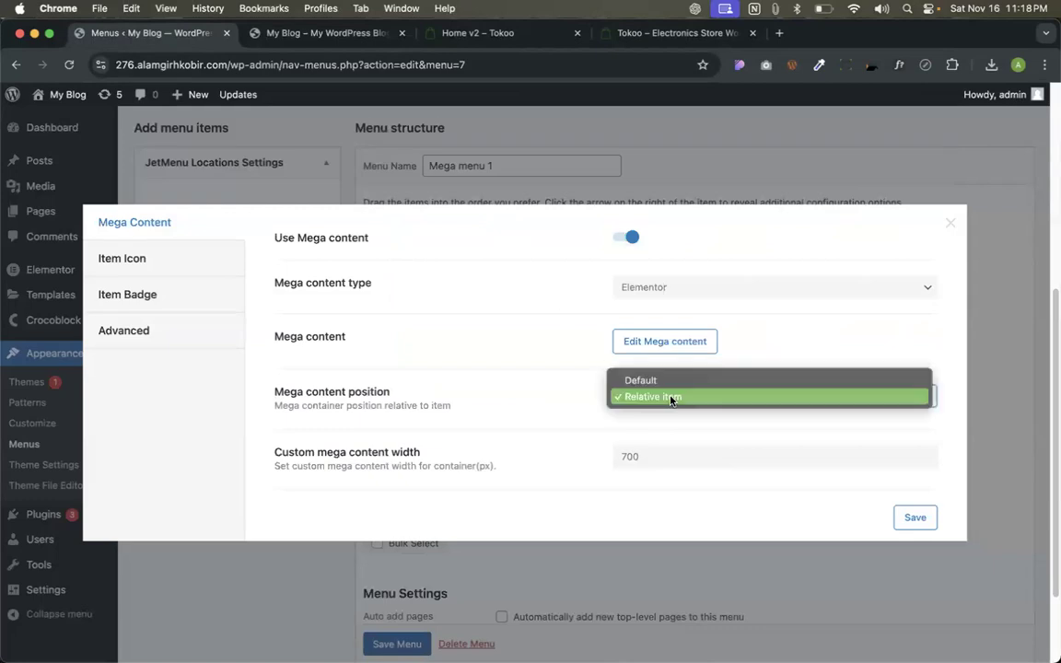
left_click(734, 409)
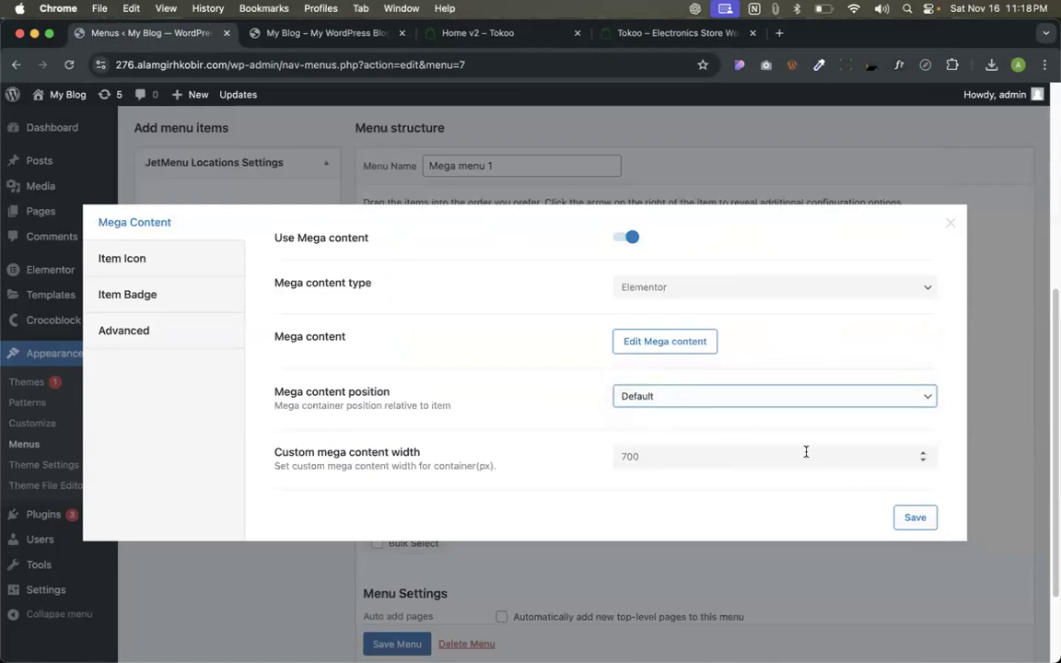
left_click(925, 514)
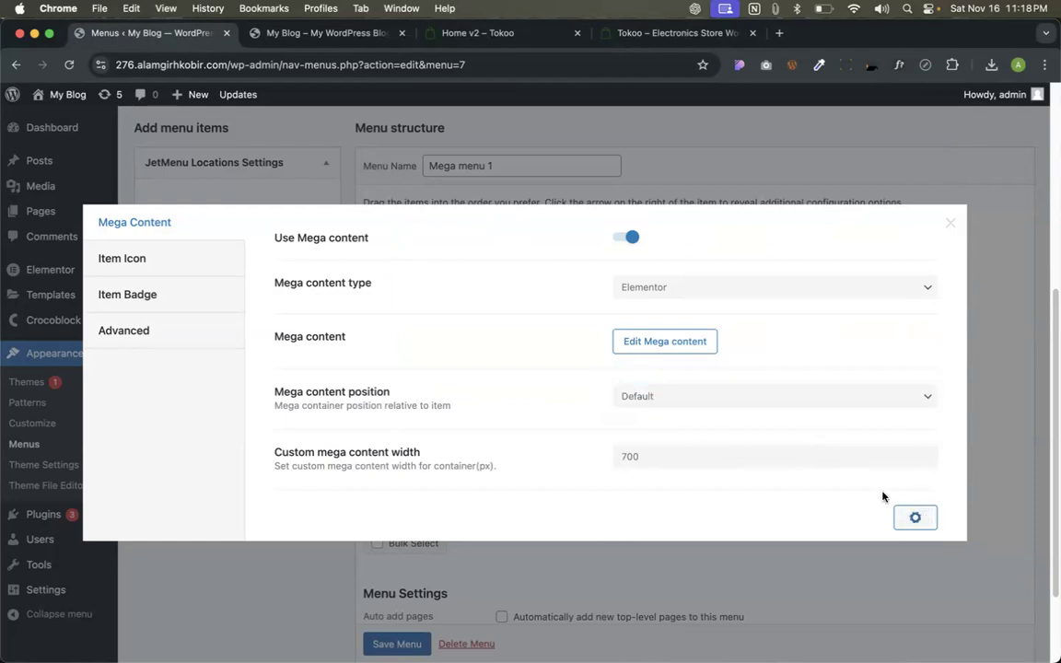
left_click(267, 33)
left_click(69, 64)
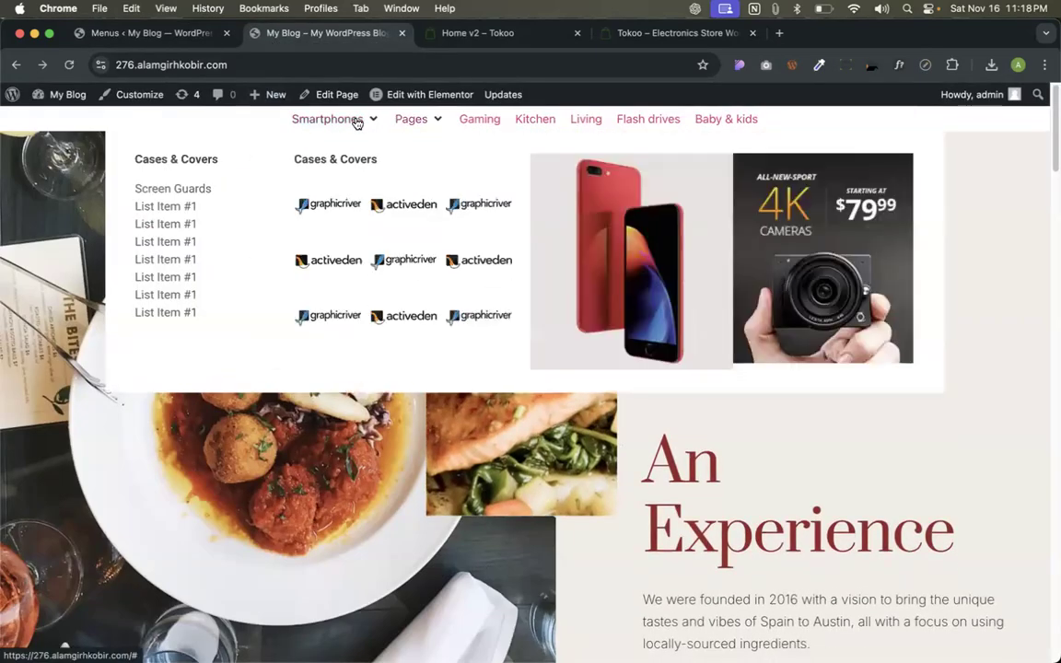
Clear the Pages item's custom mega content width and save the settings.
left_click(147, 33)
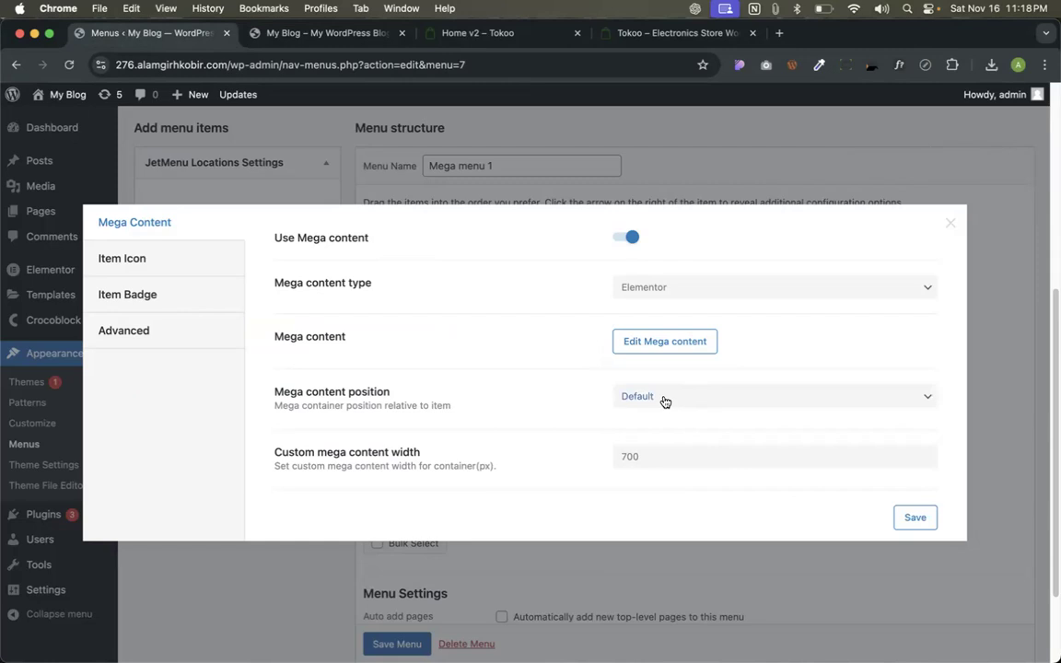
left_click(652, 457)
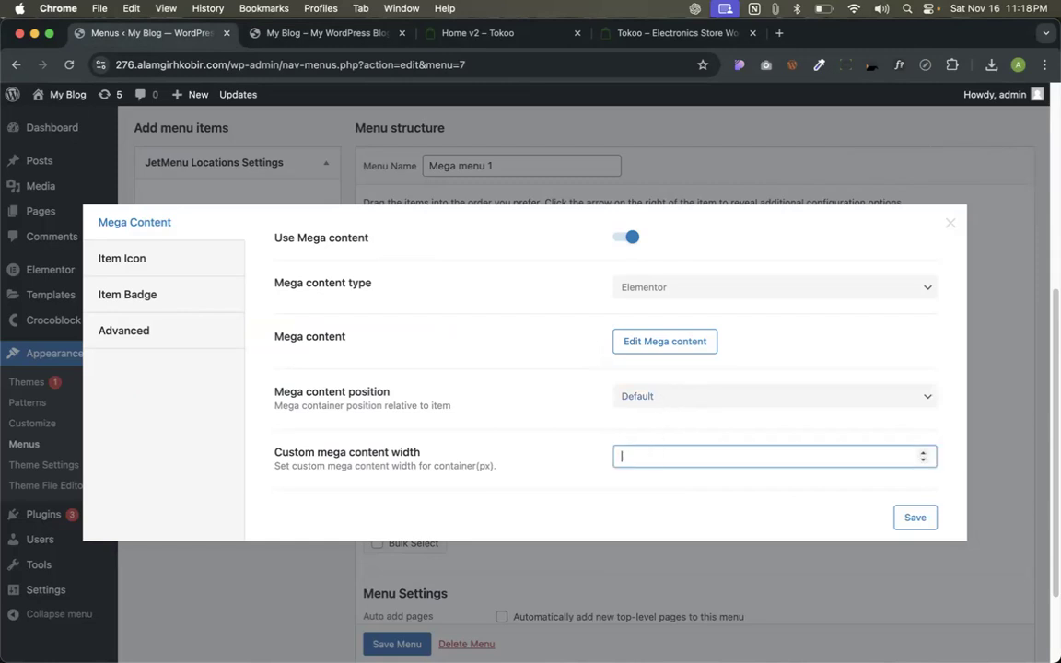
left_click(919, 515)
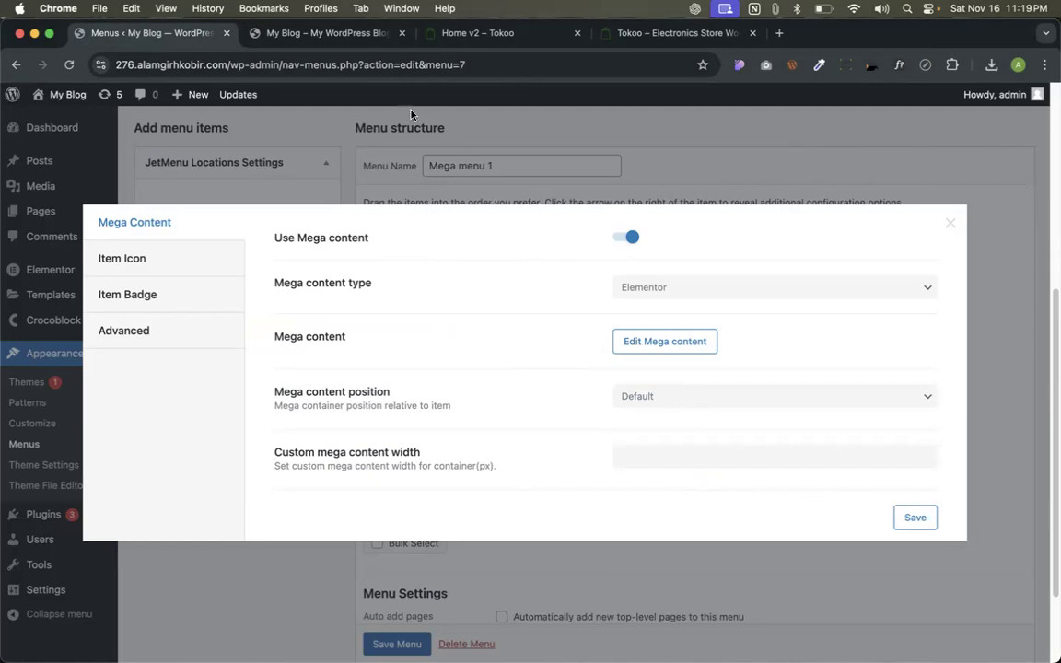
Open the media library for the Pages item's SVG icon and load svgrepo.com in a new browser tab.
left_click(119, 258)
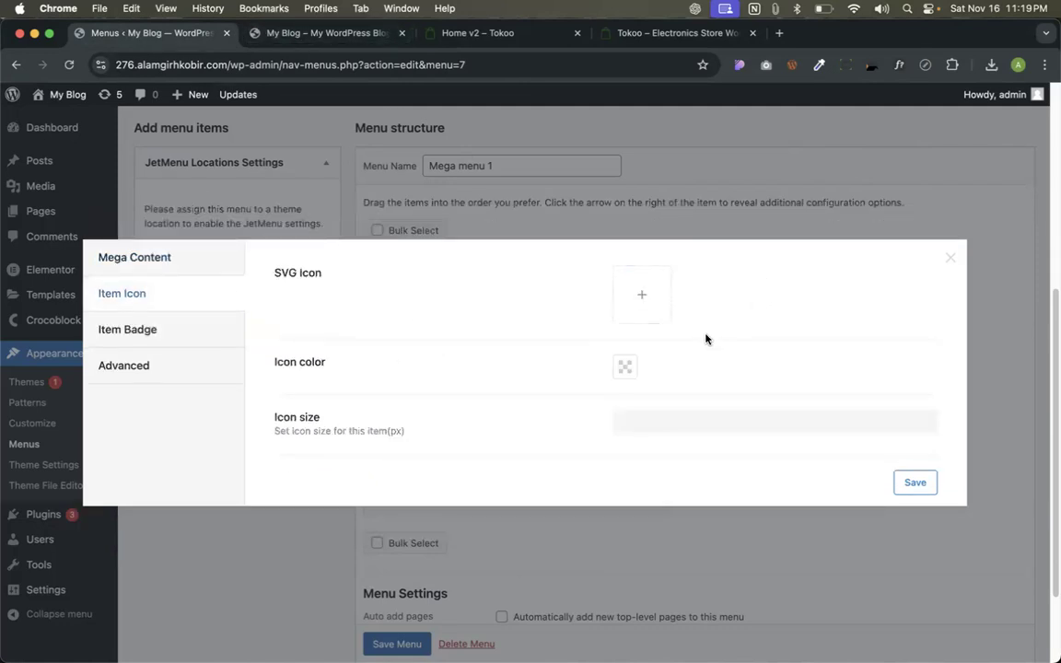
left_click(653, 305)
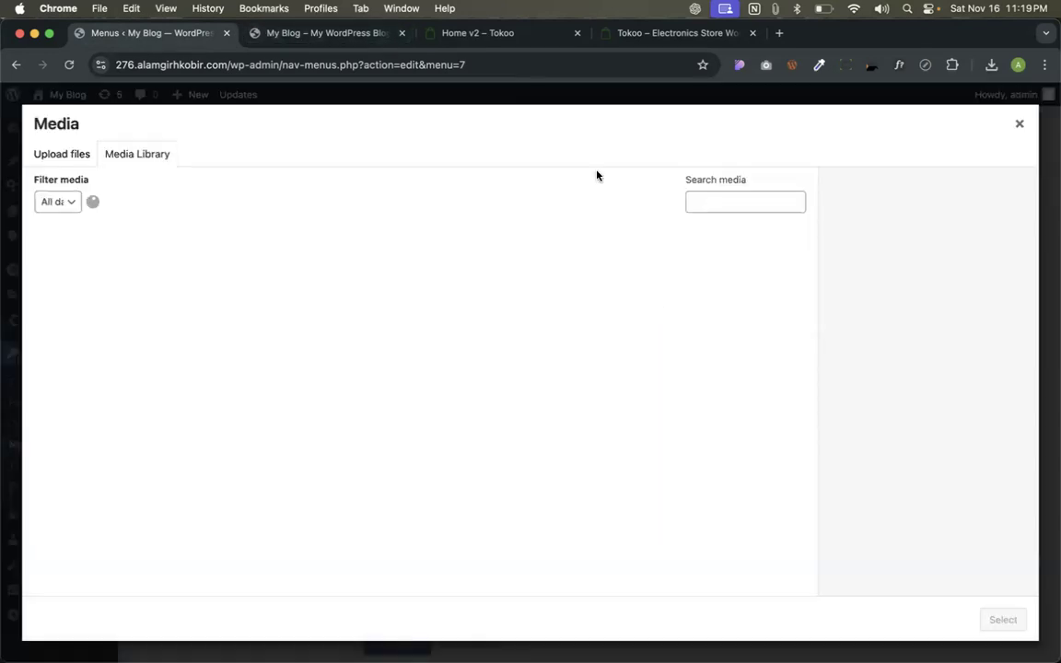
left_click(779, 33)
type("svgpr")
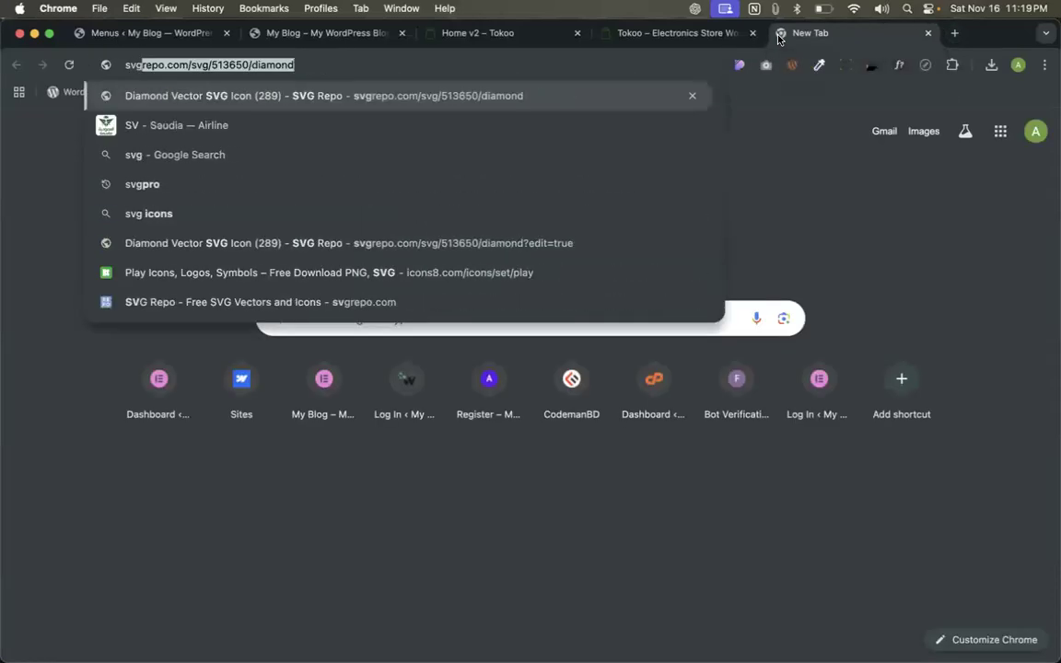
type("o")
key("Return")
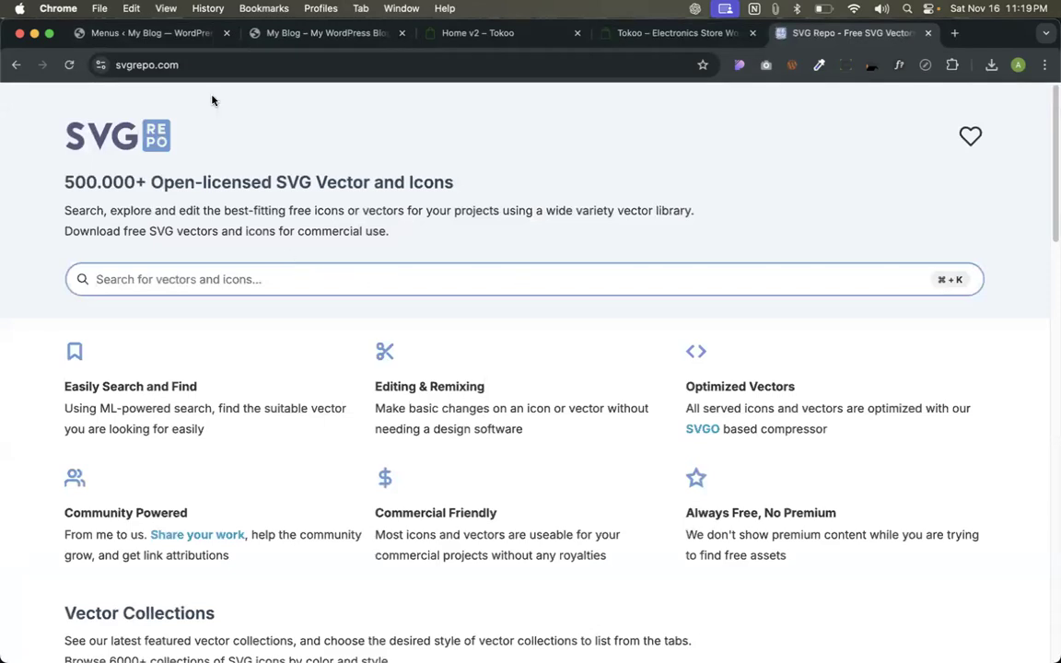
Search SVG Repo for "dress" and download the outlined dress icon from the Simple Line Vectors collection as an SVG.
left_click(188, 35)
left_click(439, 35)
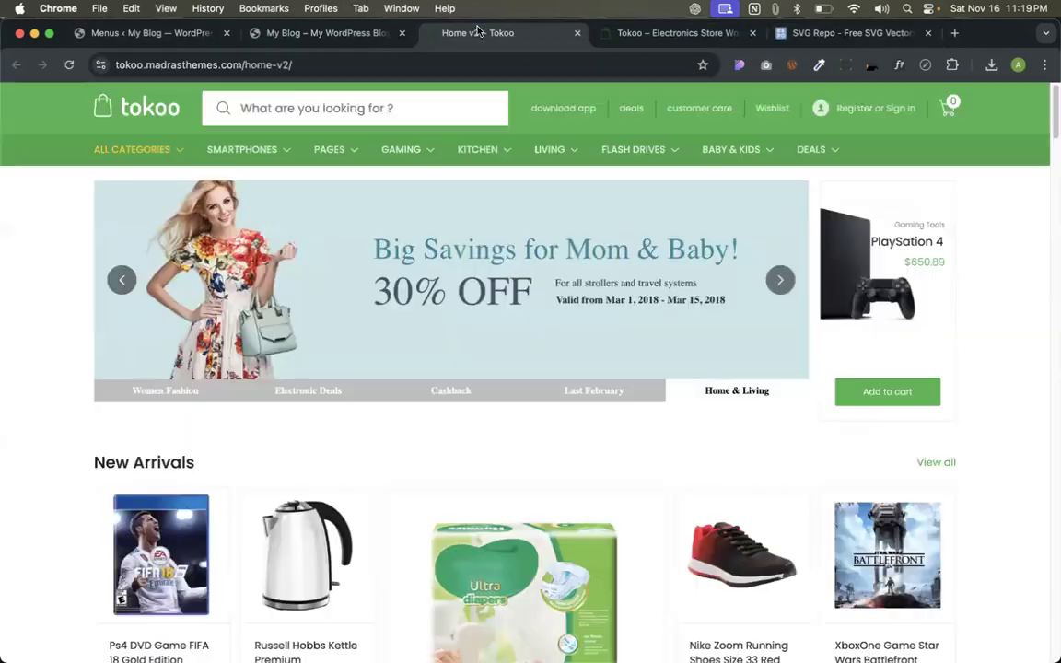
left_click(171, 38)
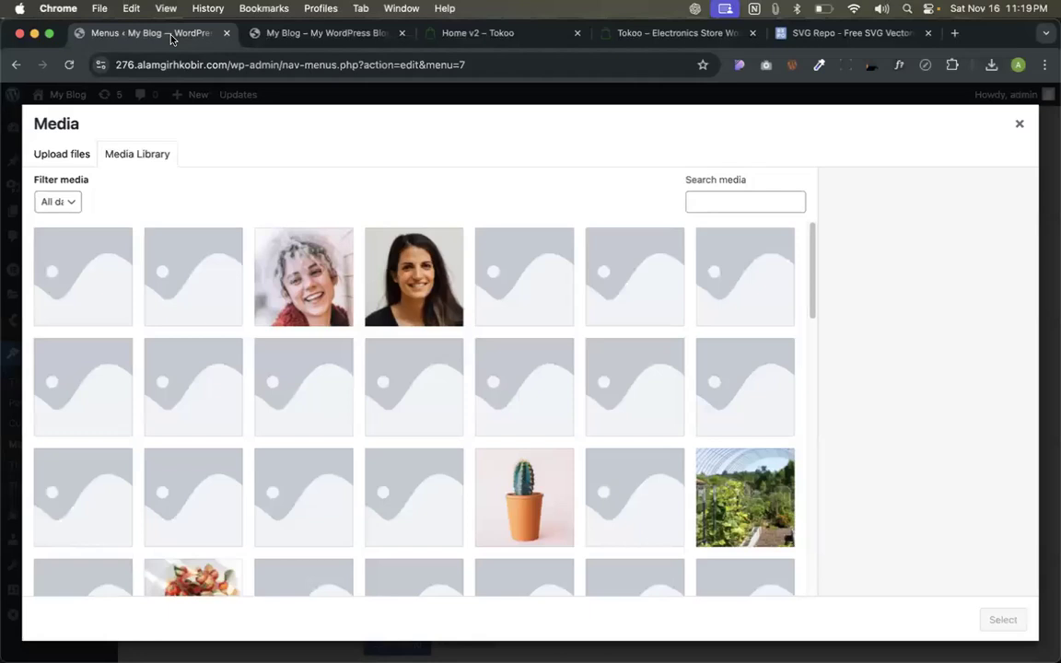
left_click(795, 40)
type("dress")
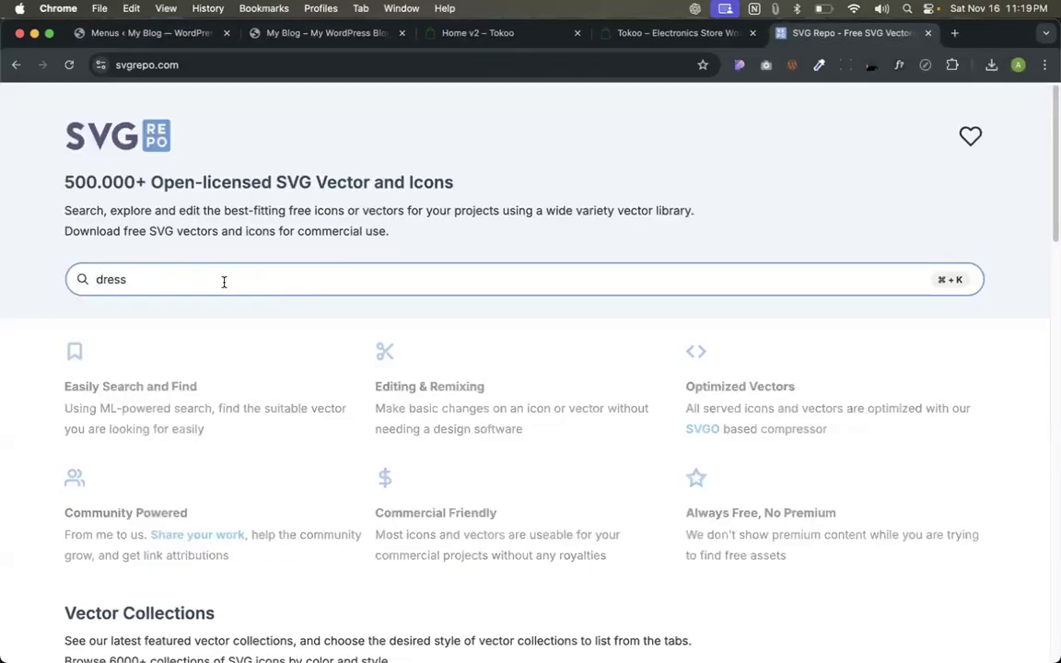
key("Return")
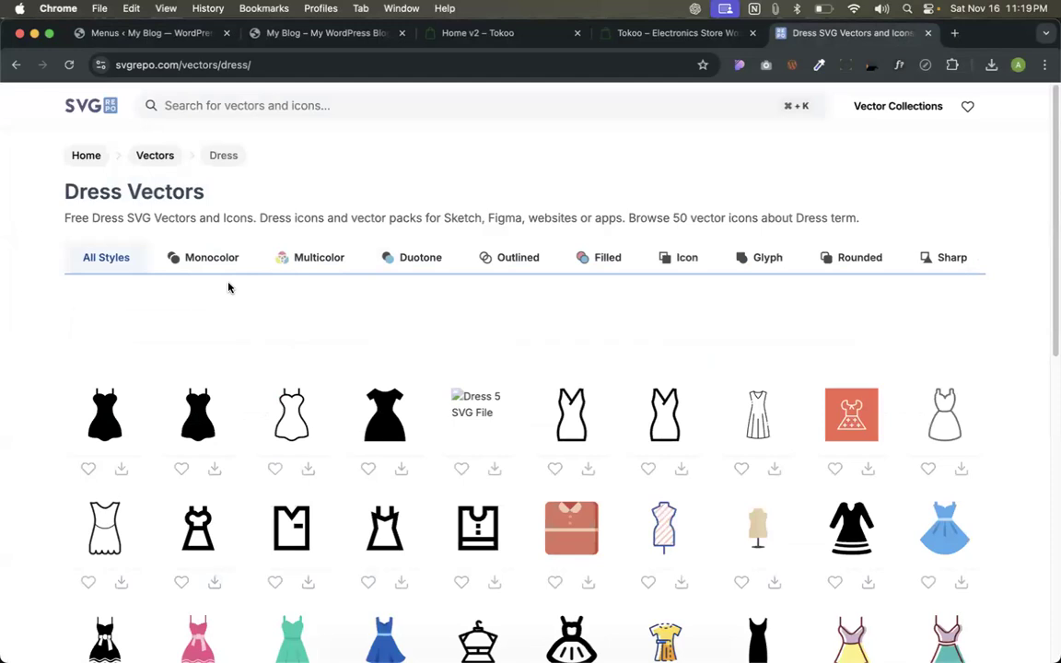
left_click(942, 444)
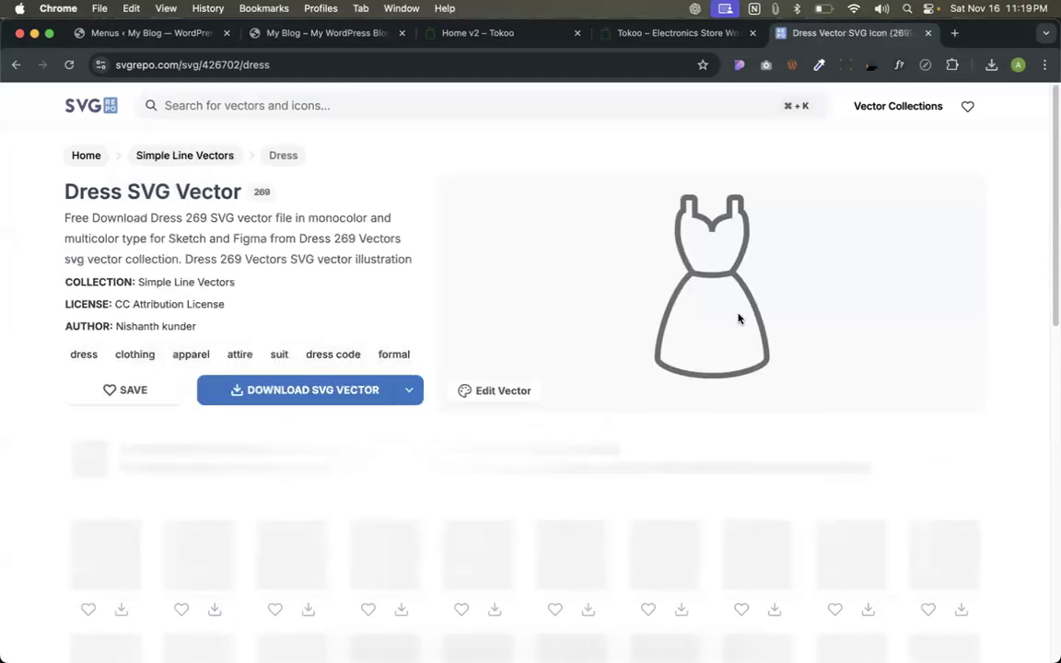
left_click(306, 392)
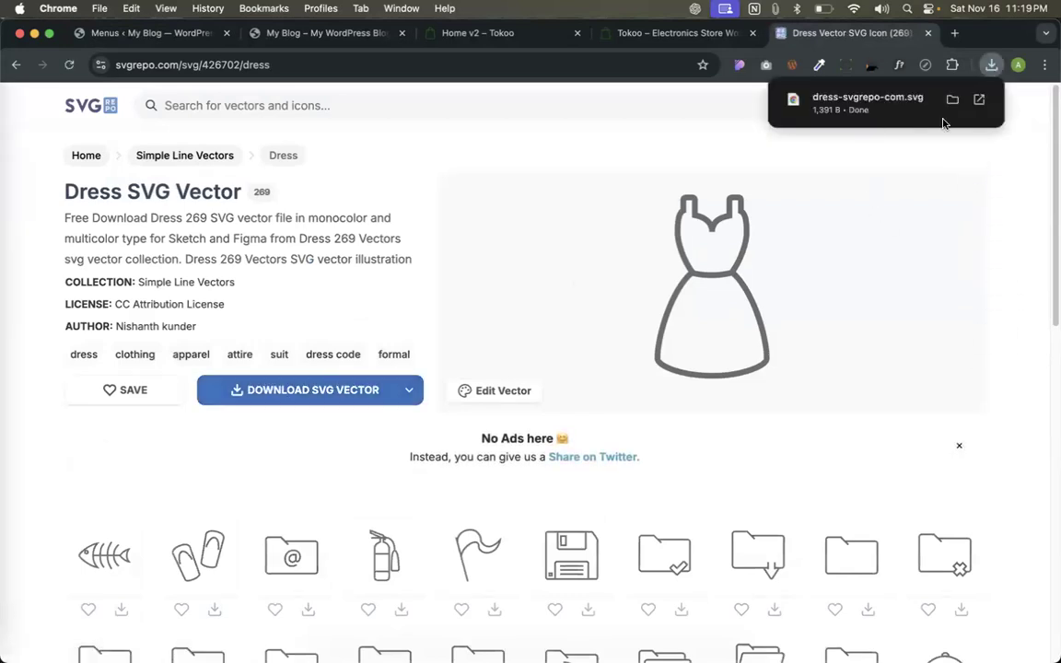
Upload dress-svgrepo-com.svg to the media library and select it as the Pages item's SVG icon.
left_click(143, 33)
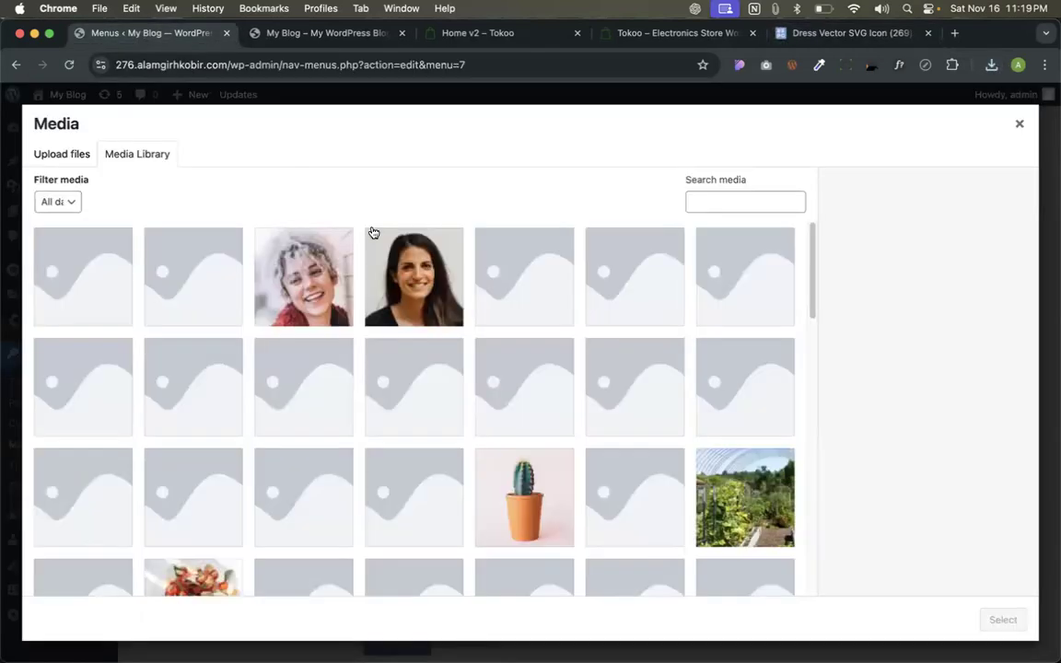
left_click(991, 65)
left_click_drag(879, 125, 751, 331)
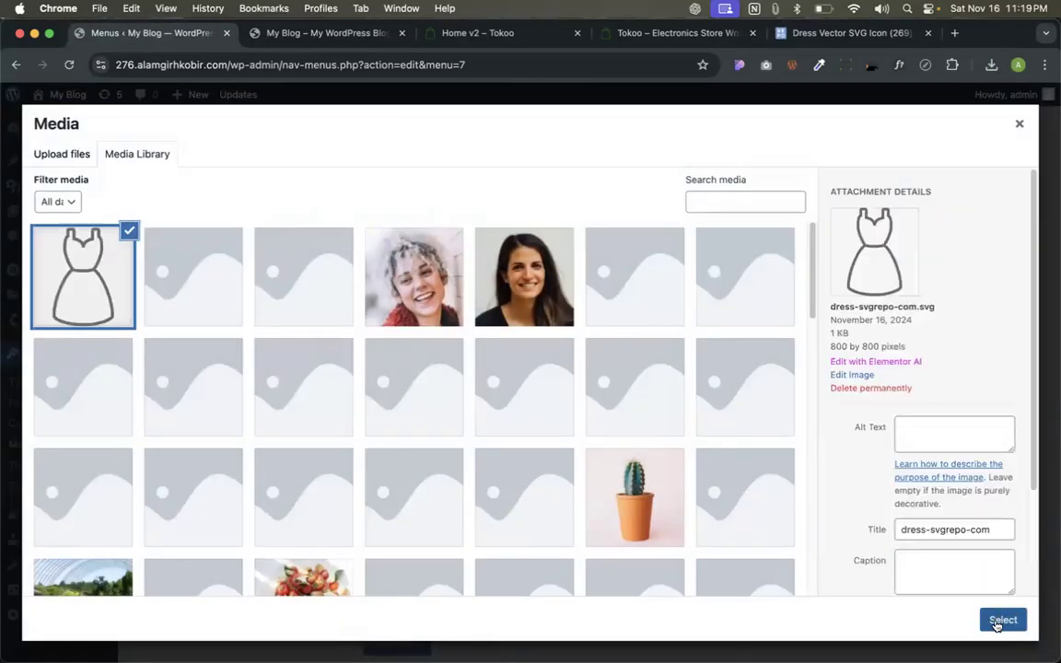
left_click(1000, 619)
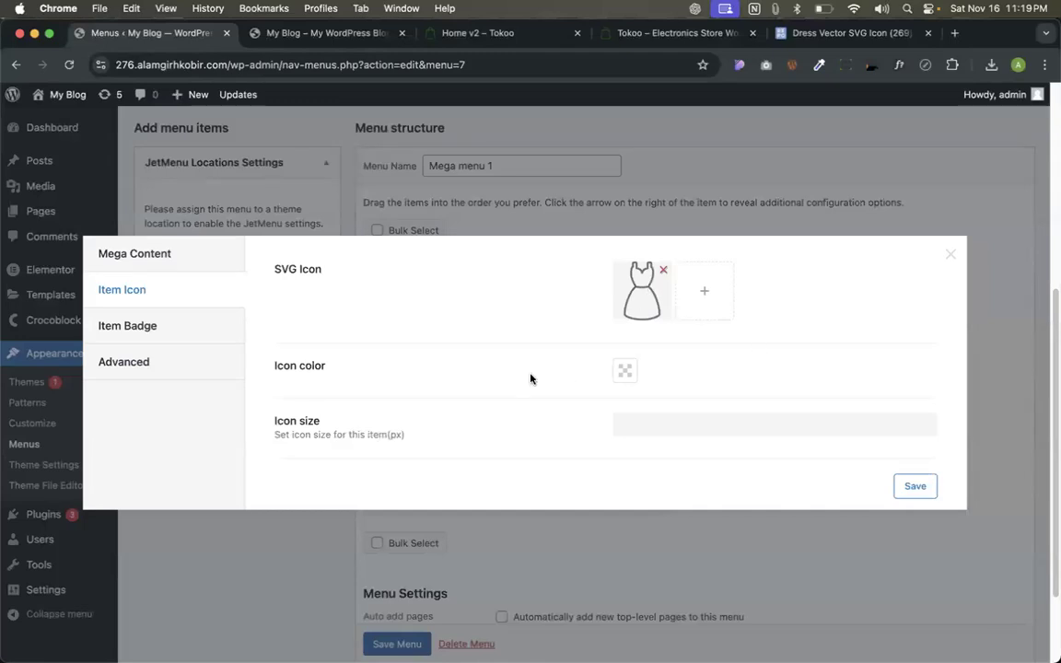
scroll(552, 373, "down", 1)
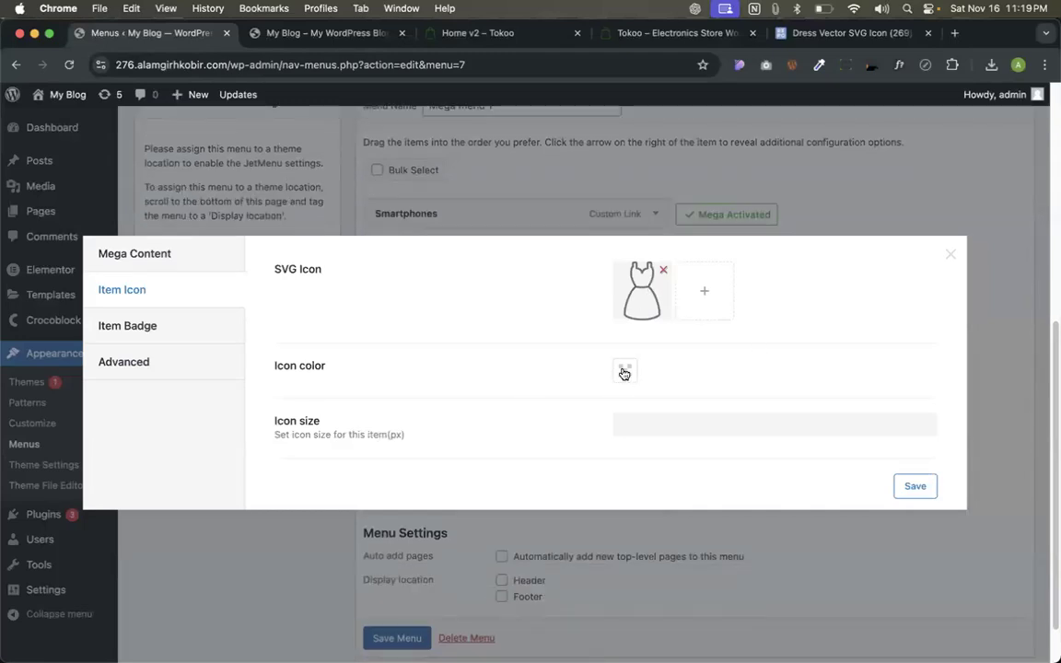
Set the Pages item's icon color to #D24C4C, save the item settings and save Mega menu 1.
left_click(624, 371)
left_click_drag(675, 407, 721, 407)
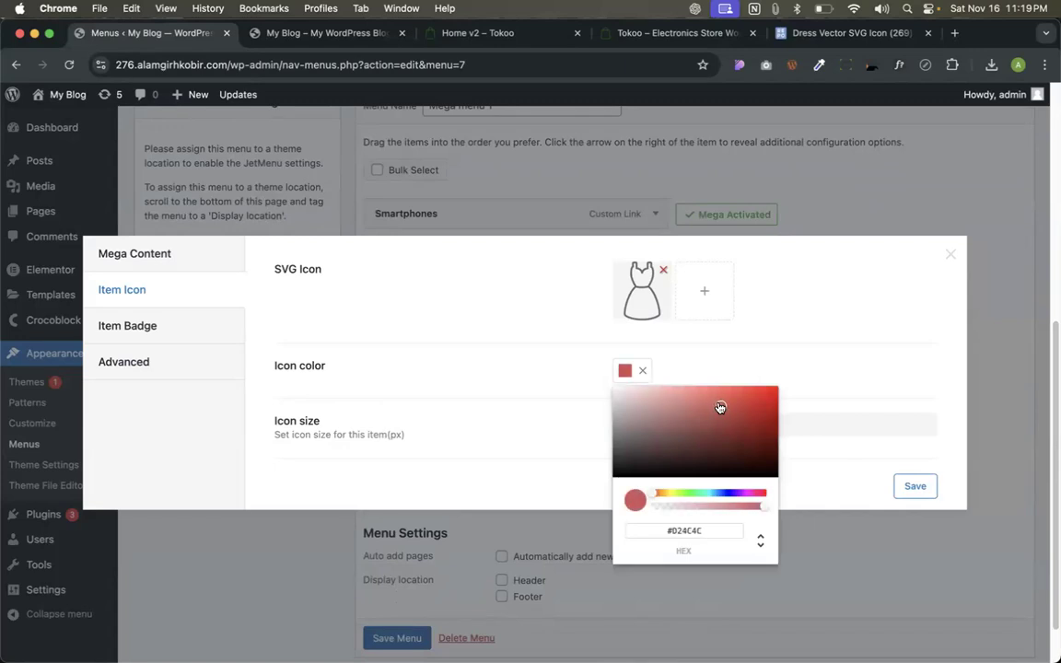
left_click(737, 356)
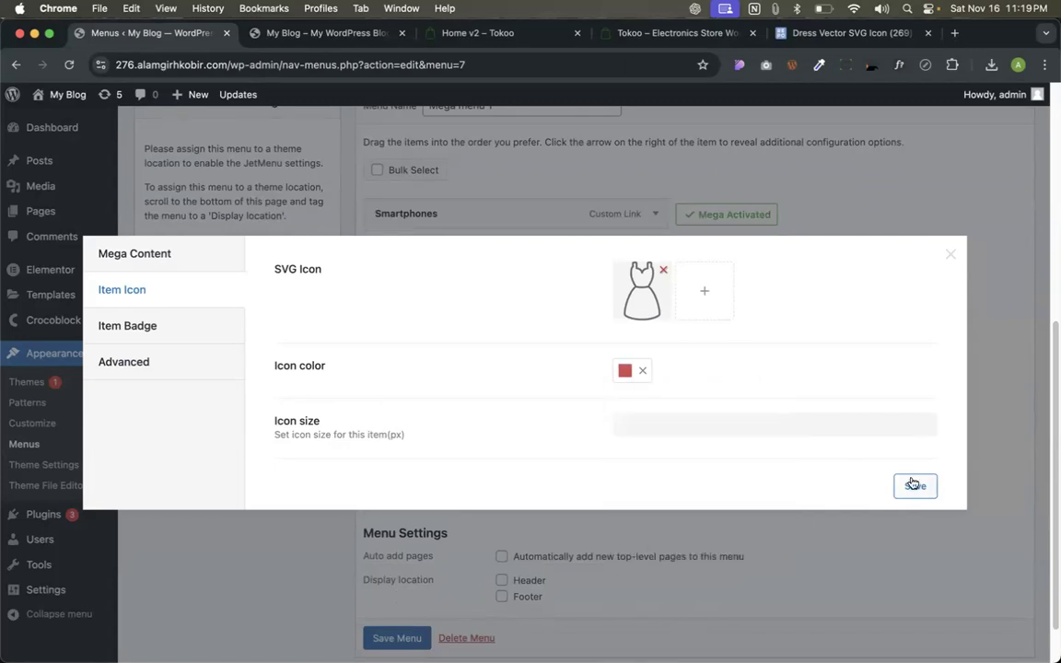
left_click(951, 254)
left_click(381, 642)
scroll(380, 642, "down", 1)
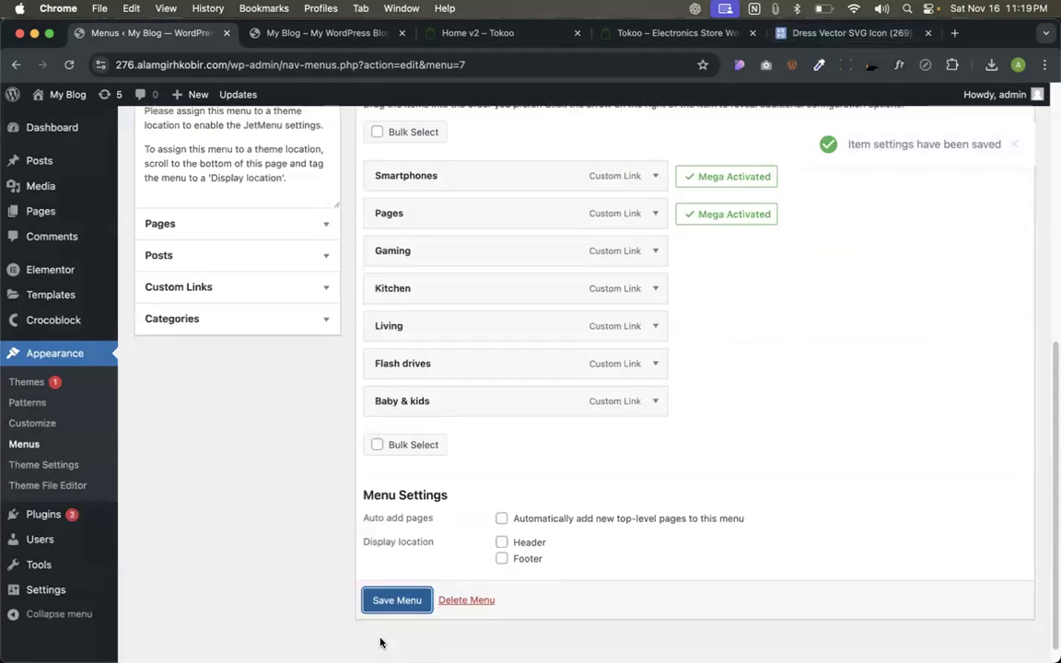
left_click(371, 599)
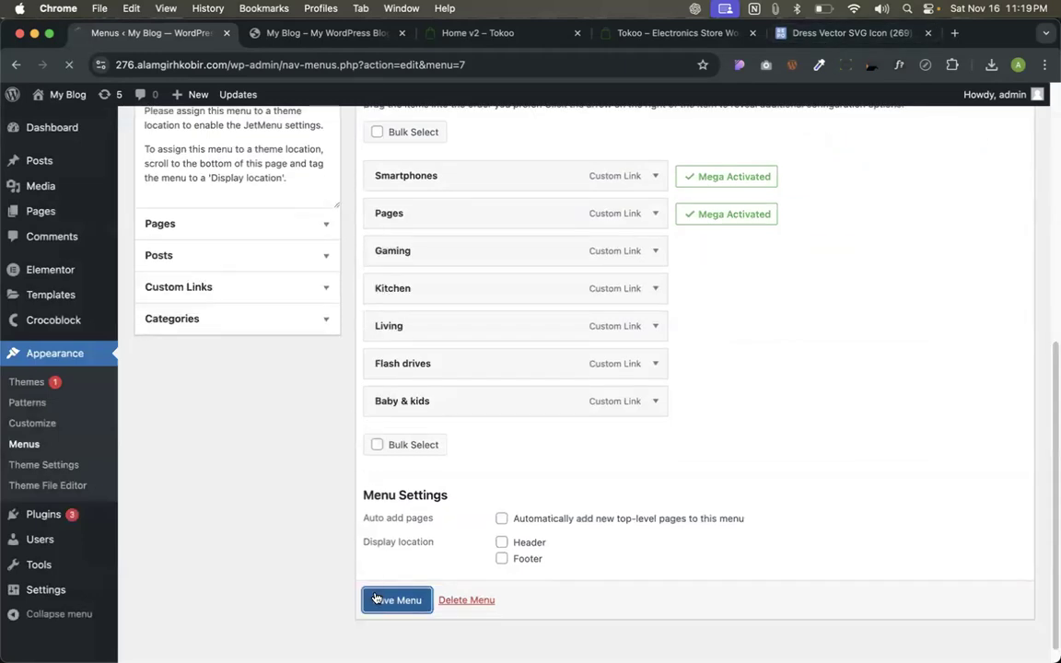
Reload the My Blog front page and inspect the dress icon beside Pages in the header.
left_click(273, 37)
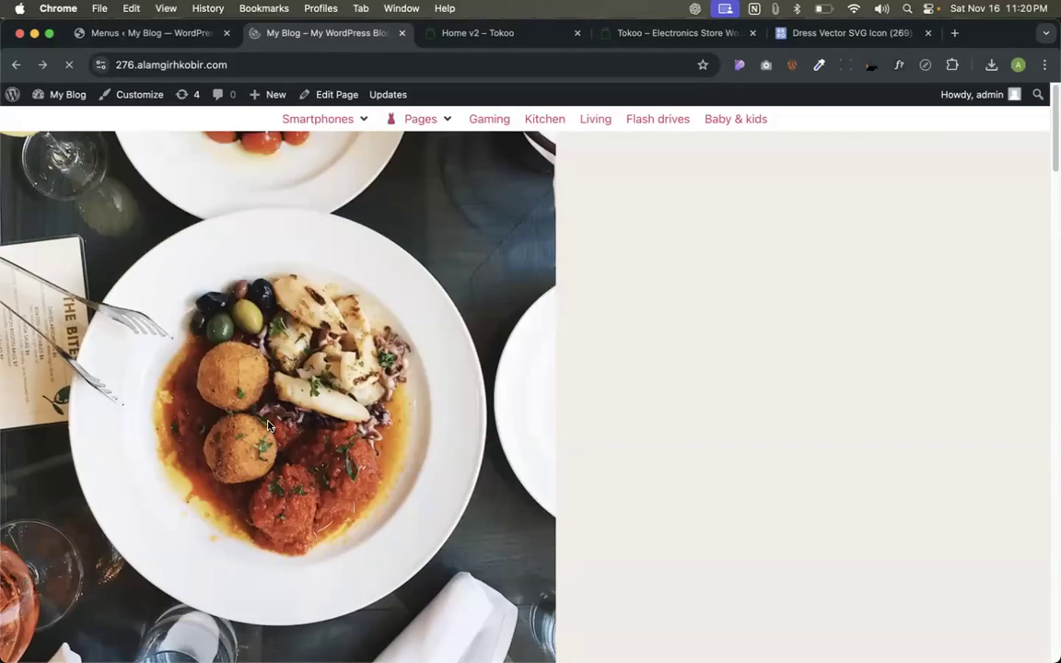
mouse_move(393, 125)
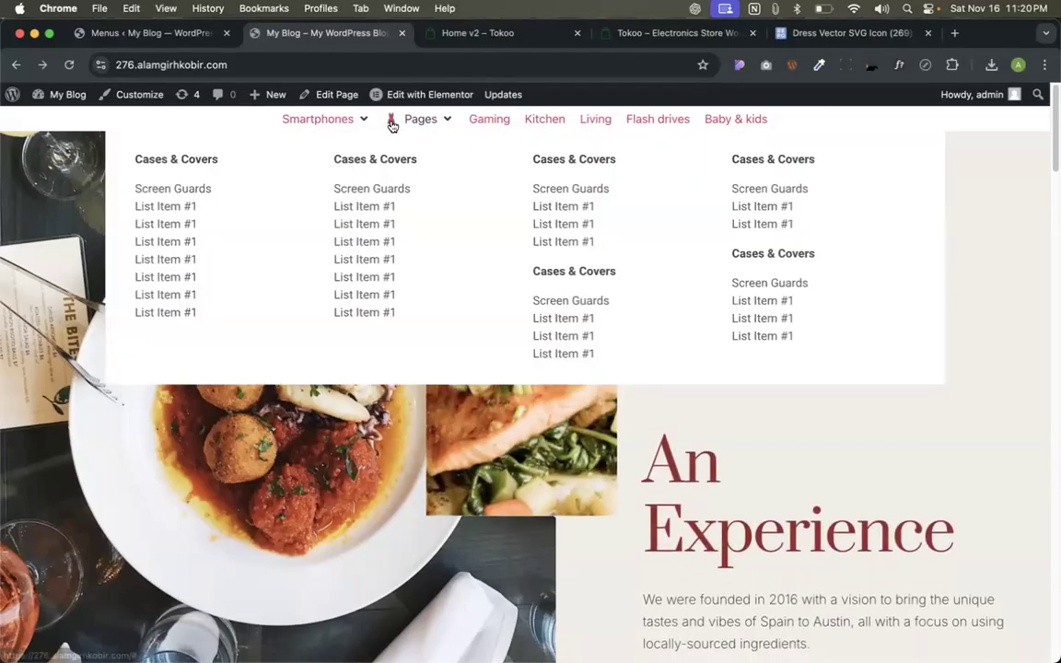
scroll(392, 125, "up", 5)
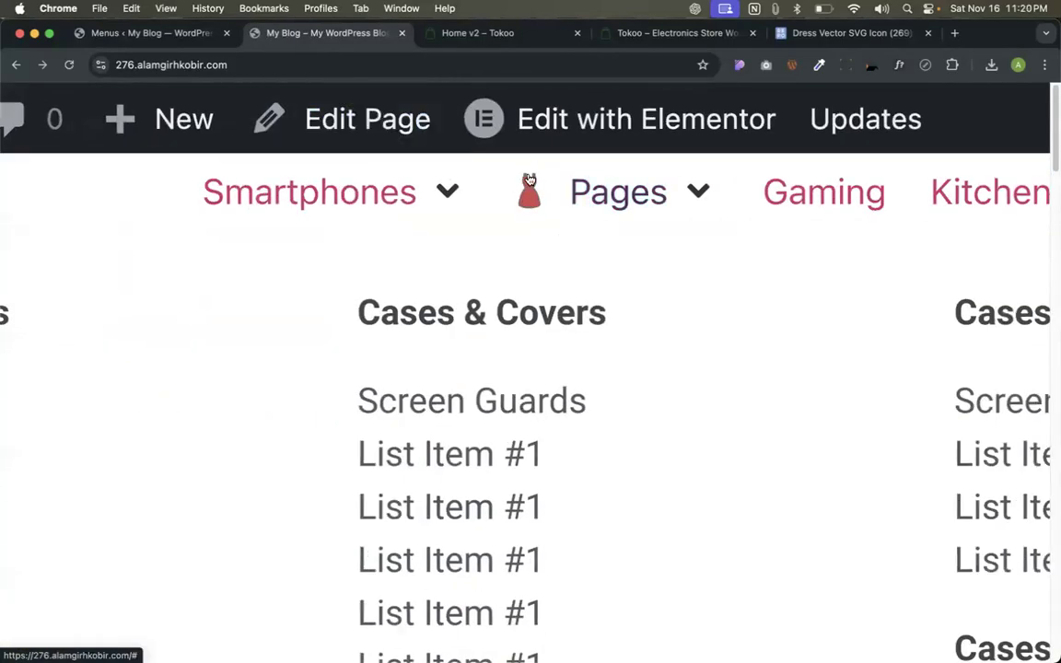
scroll(521, 203, "down", 5)
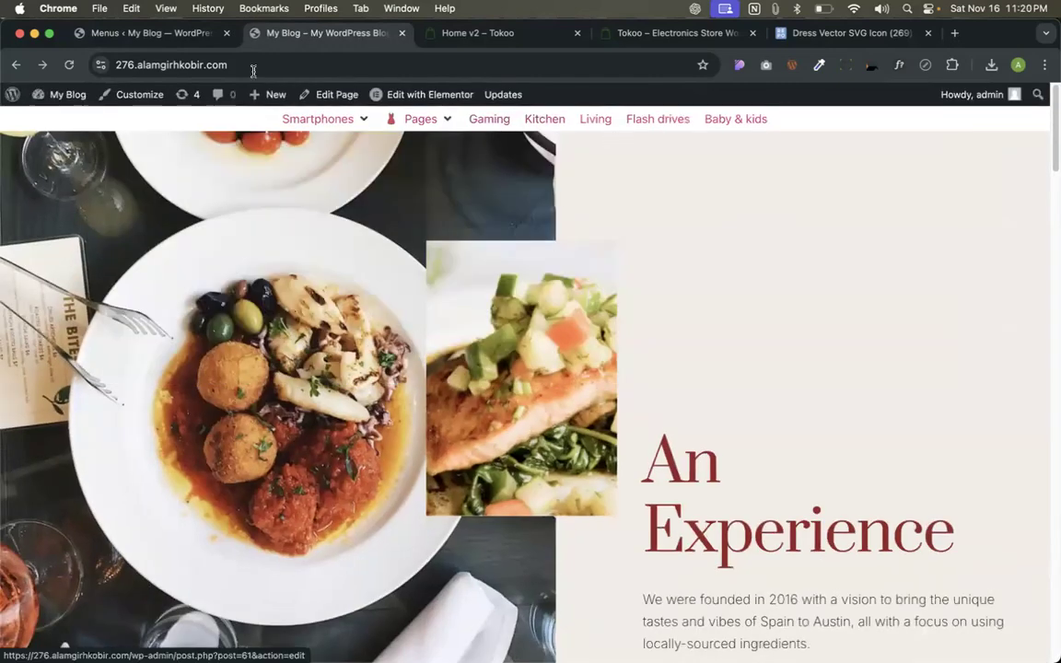
Give the Pages menu item a text badge reading "offer" with a red badge color.
left_click(163, 35)
scroll(455, 457, "down", 5)
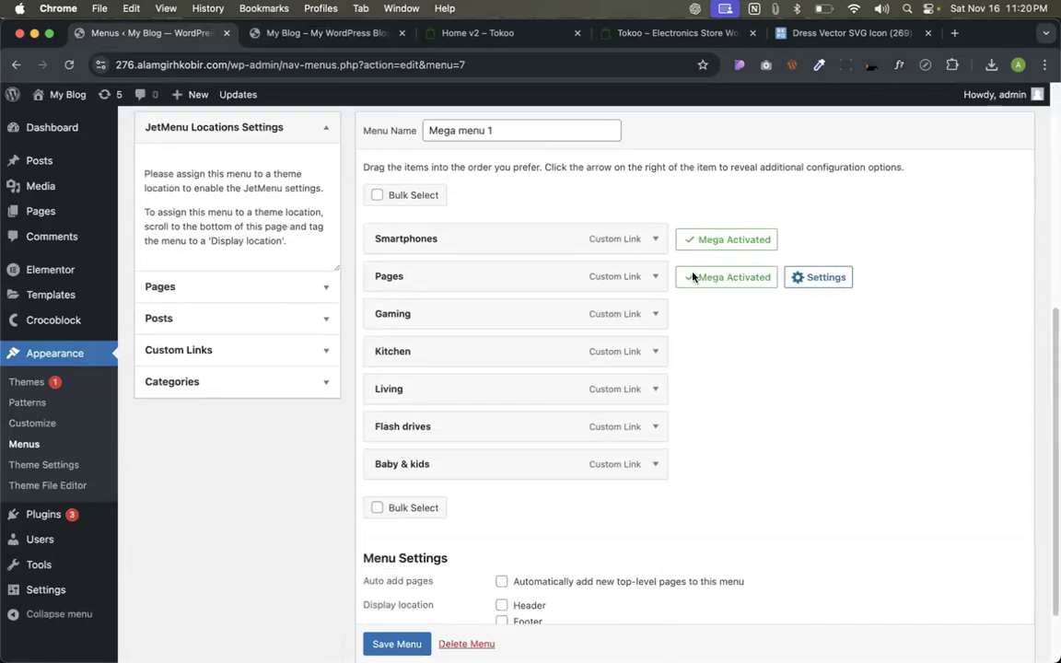
left_click(728, 277)
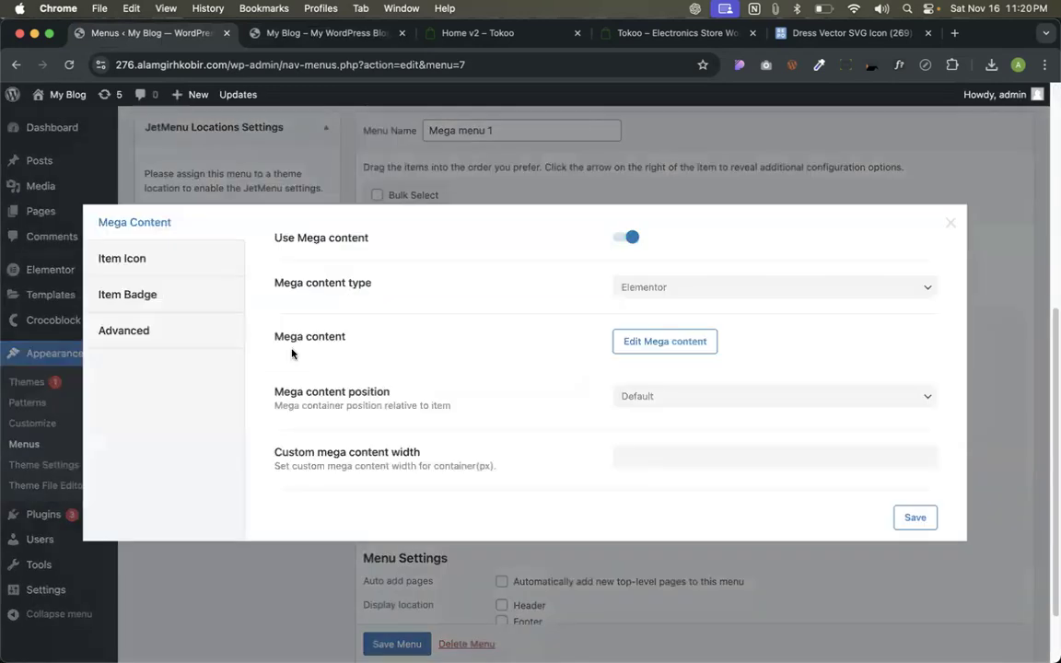
left_click(143, 262)
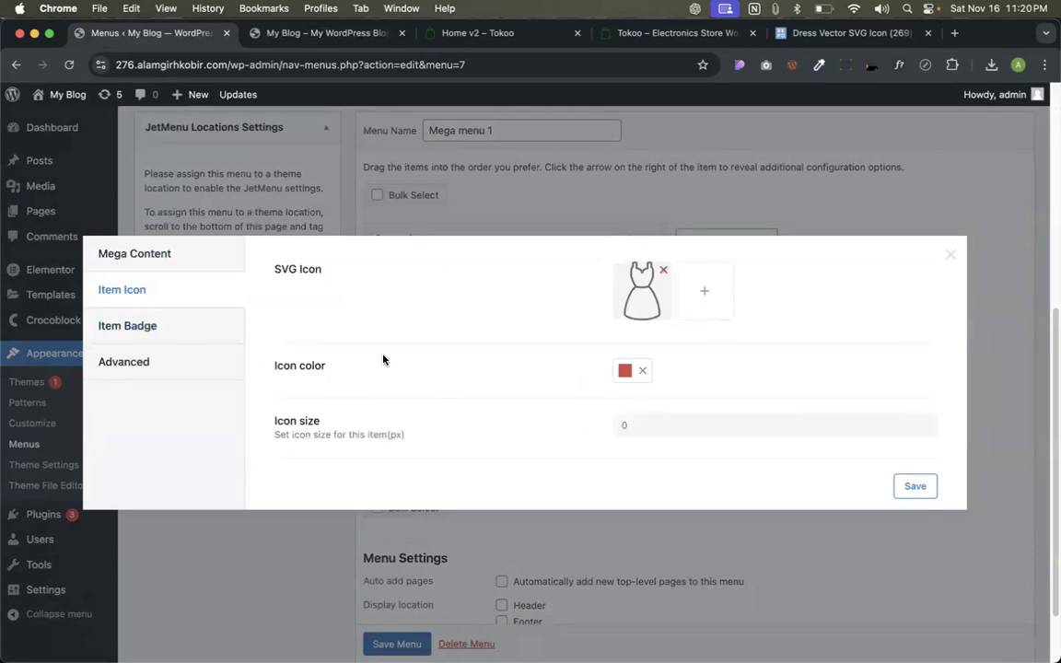
left_click(125, 327)
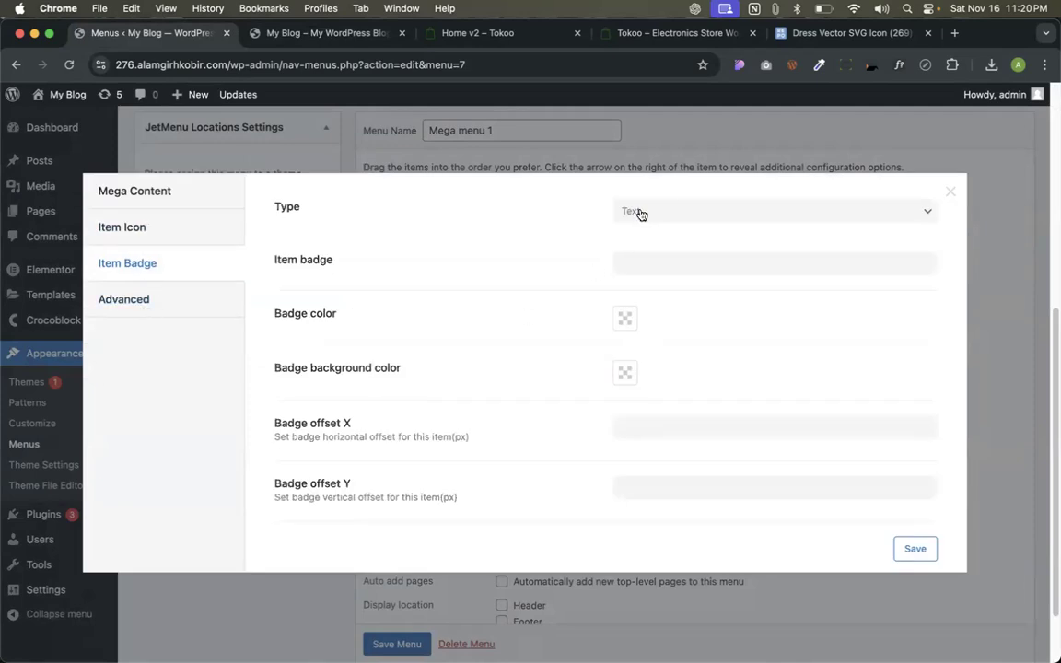
left_click(647, 267)
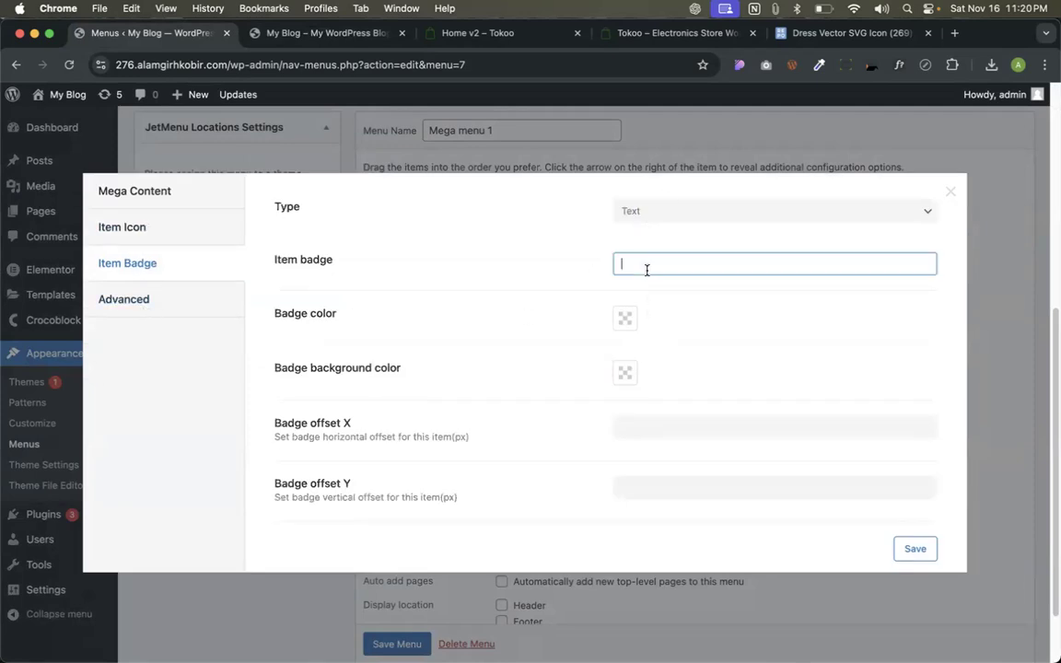
left_click(625, 319)
left_click(743, 343)
left_click(856, 347)
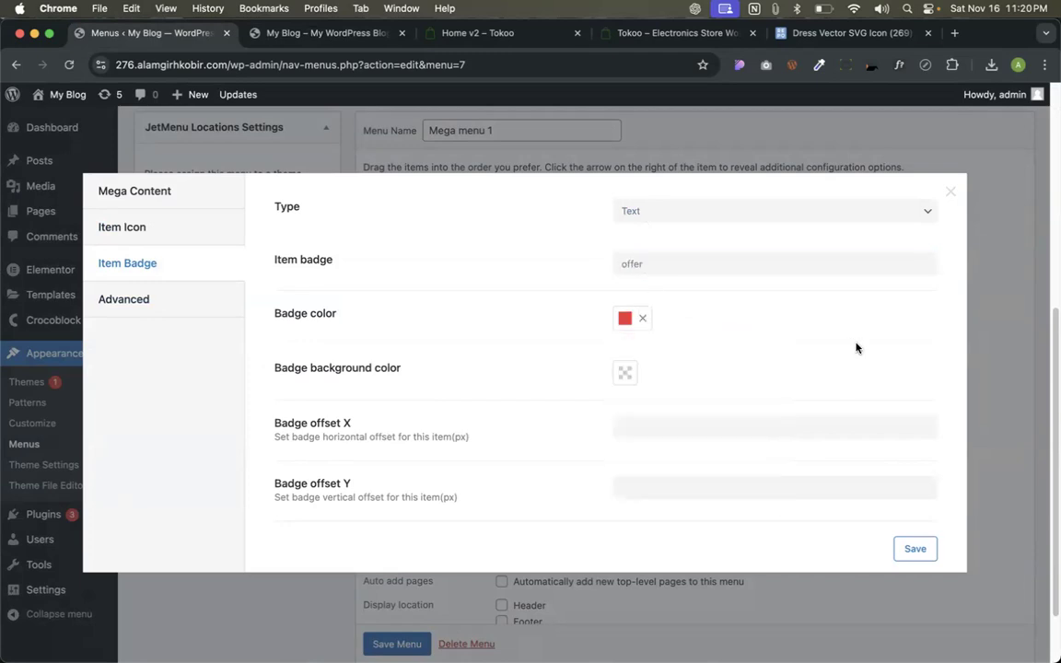
Set the Pages item's badge background color to #C9E255 and save the item settings.
left_click(626, 371)
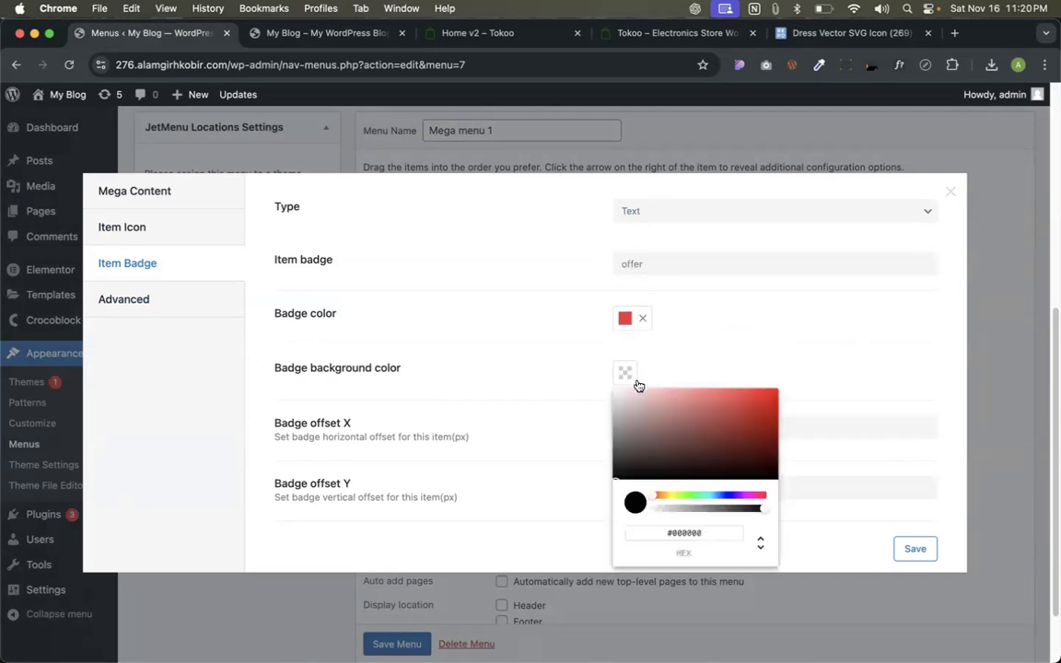
left_click(675, 498)
left_click_drag(734, 431, 718, 403)
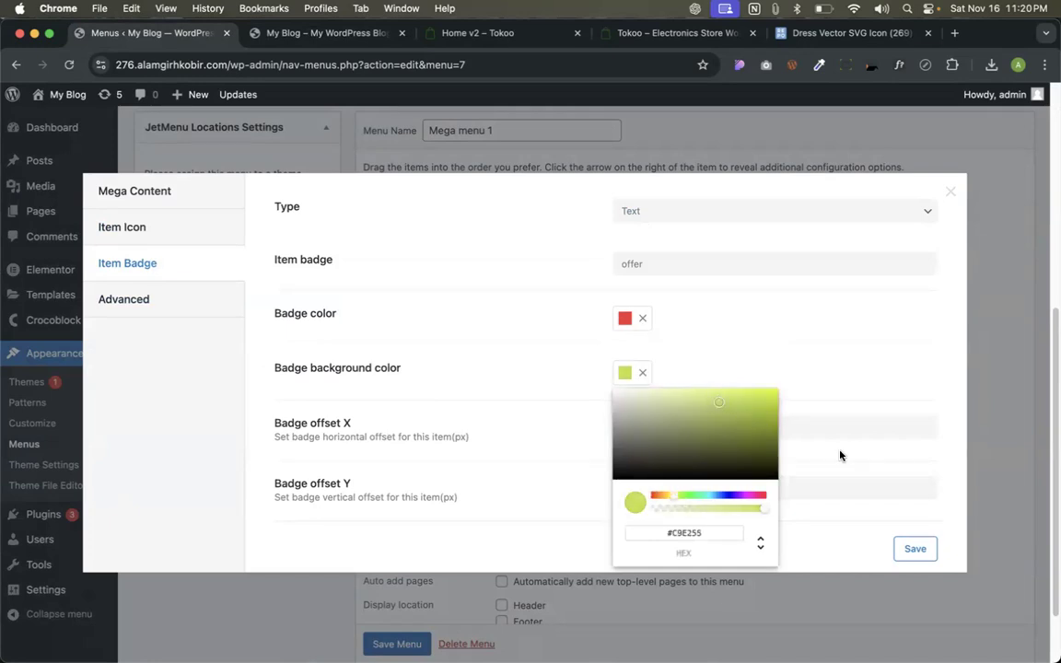
left_click(838, 396)
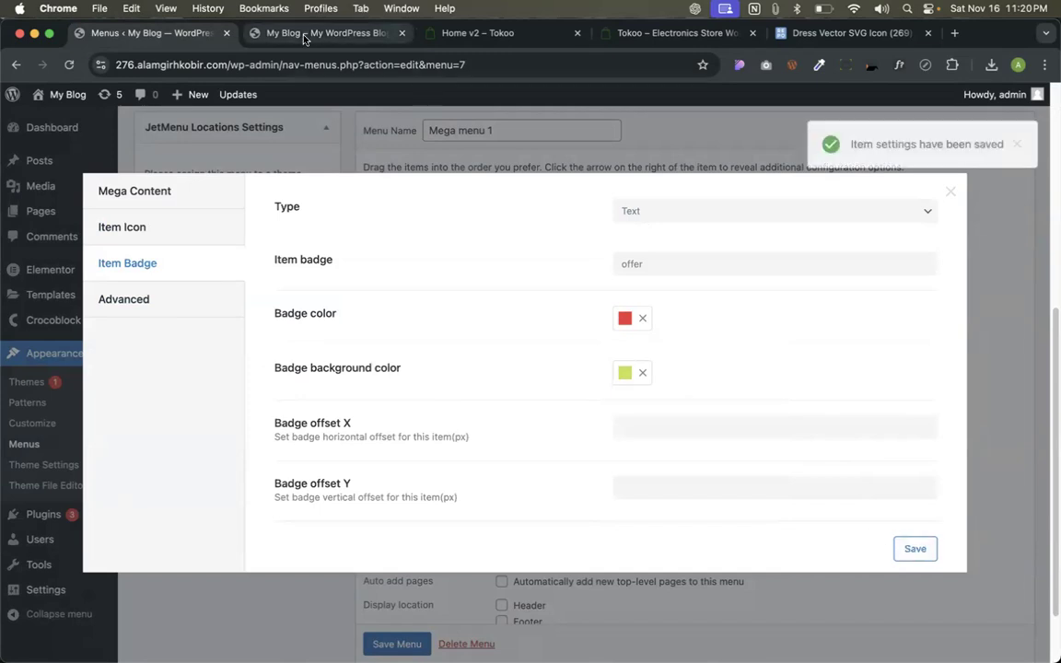
Reload the My Blog front page and inspect the badge above the Pages item.
left_click(272, 32)
key("super+e")
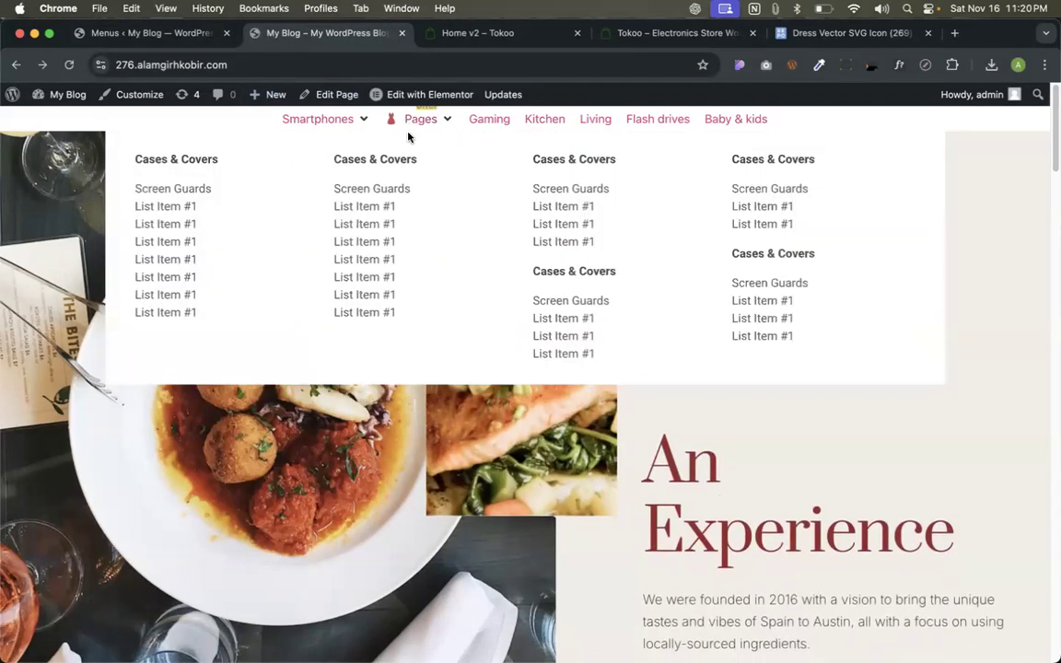
scroll(440, 211, "up", 5)
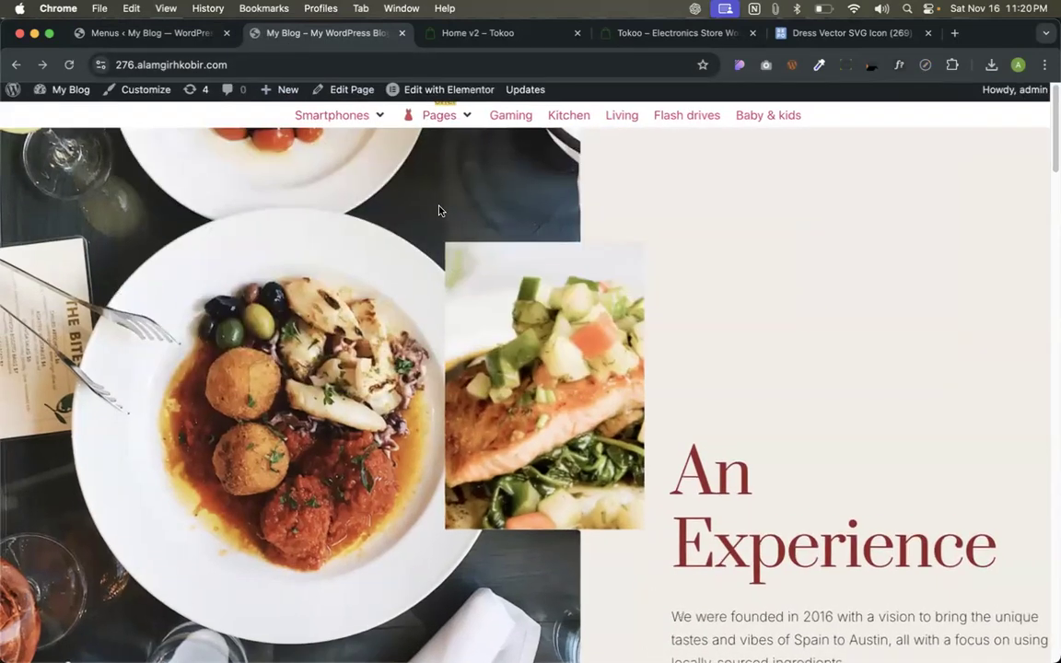
scroll(440, 211, "up", 1)
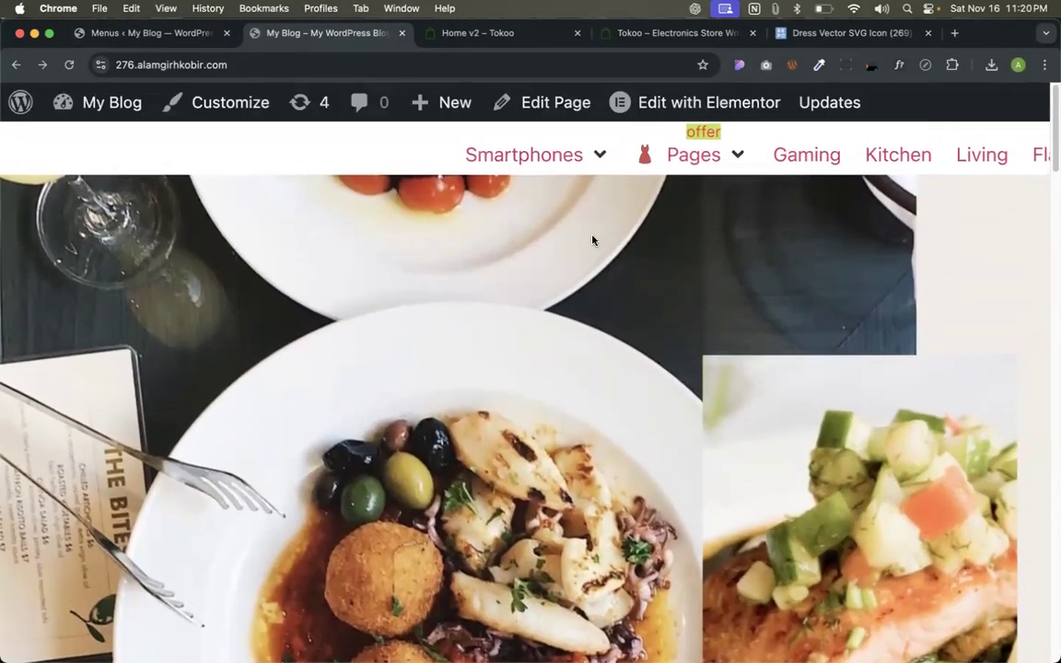
scroll(592, 240, "down", 5)
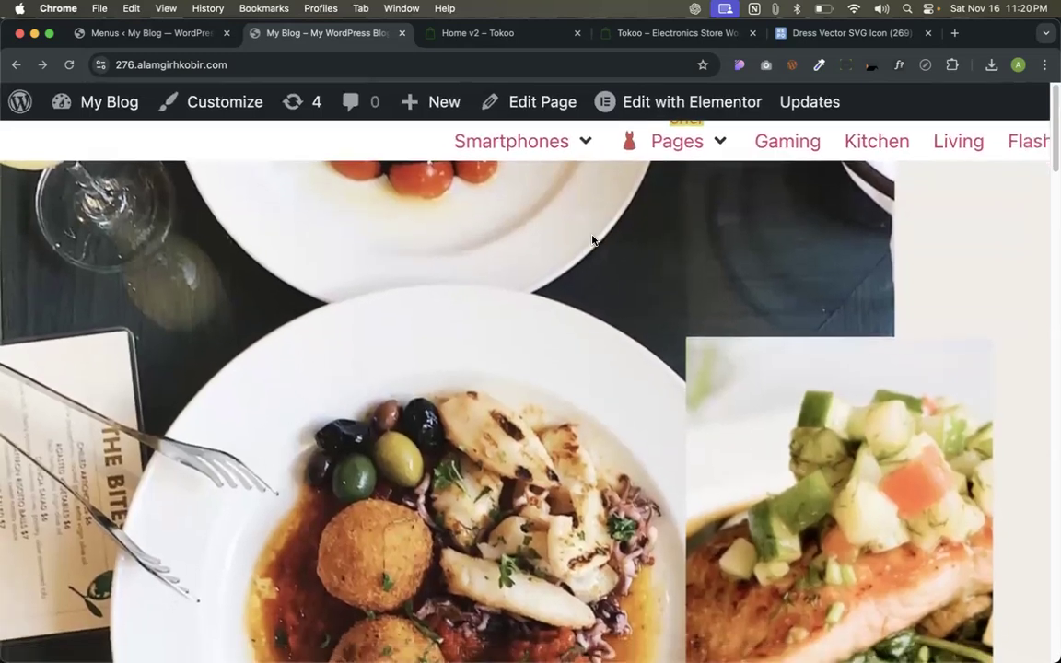
scroll(529, 211, "up", 3)
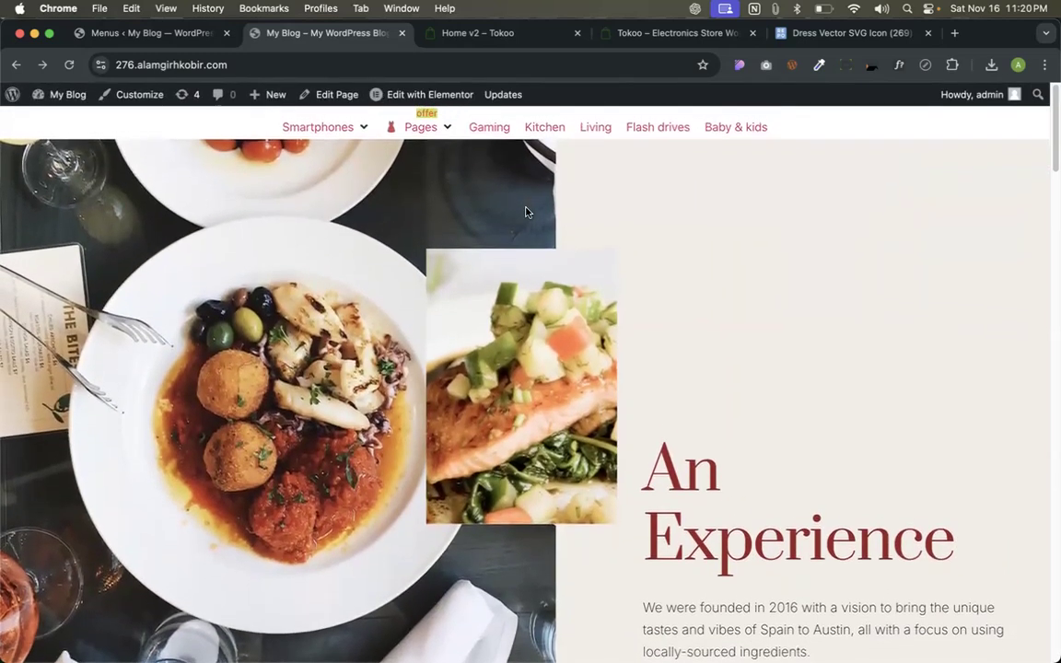
scroll(529, 211, "up", 3)
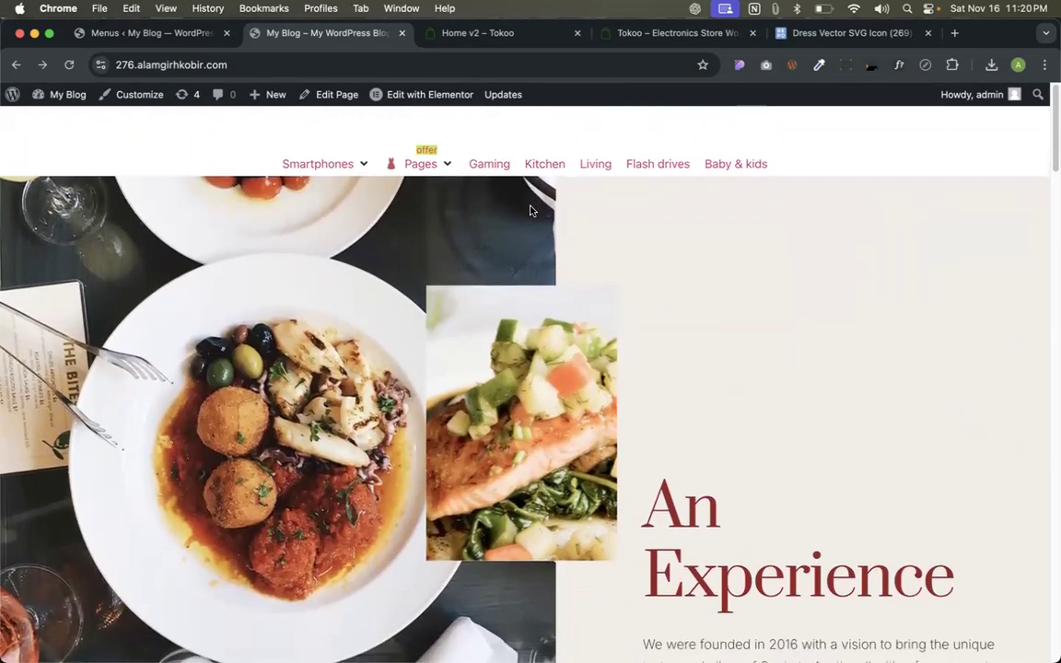
Load 276.alamgirhkobir.com in an incognito window to check the header as a visitor, and close that window.
left_click(322, 69)
key("super+c")
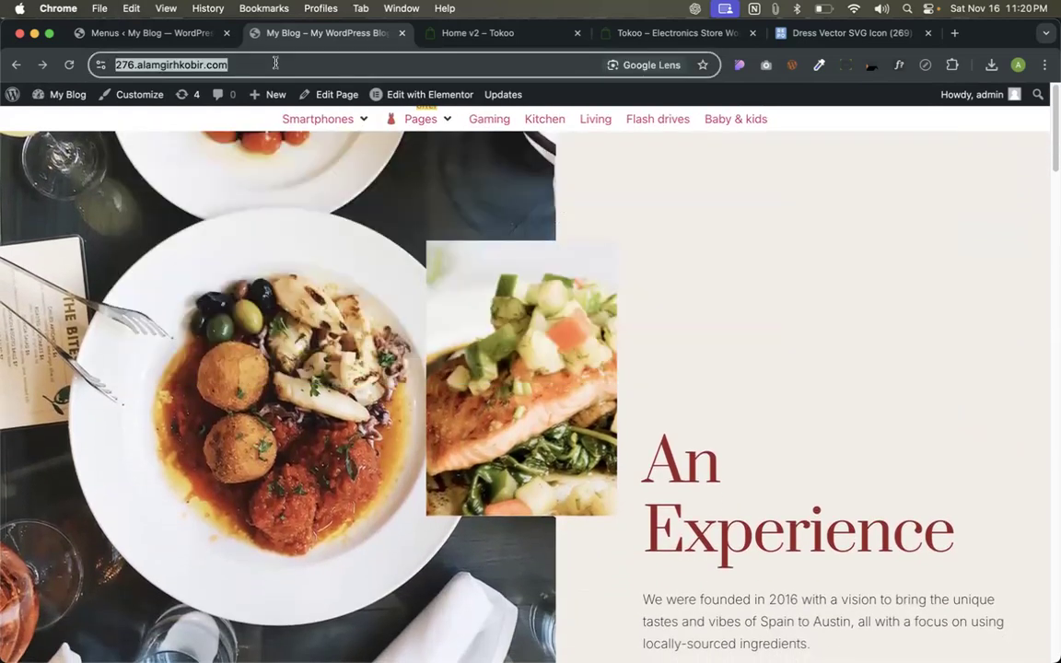
key("super+shift+n")
key("super+v")
key("Return")
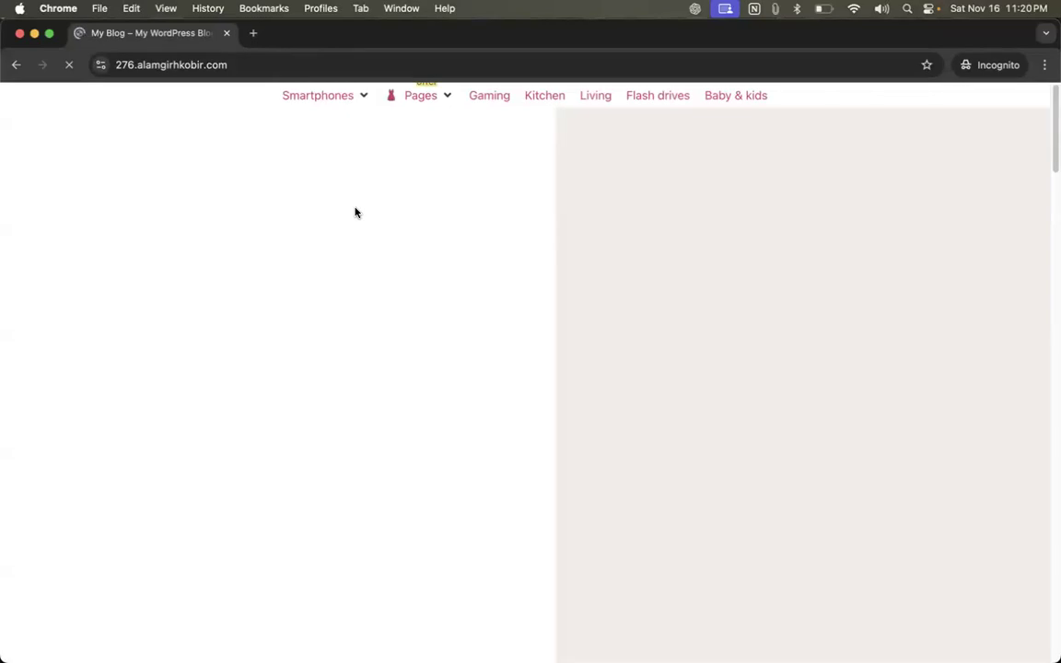
key("super+w")
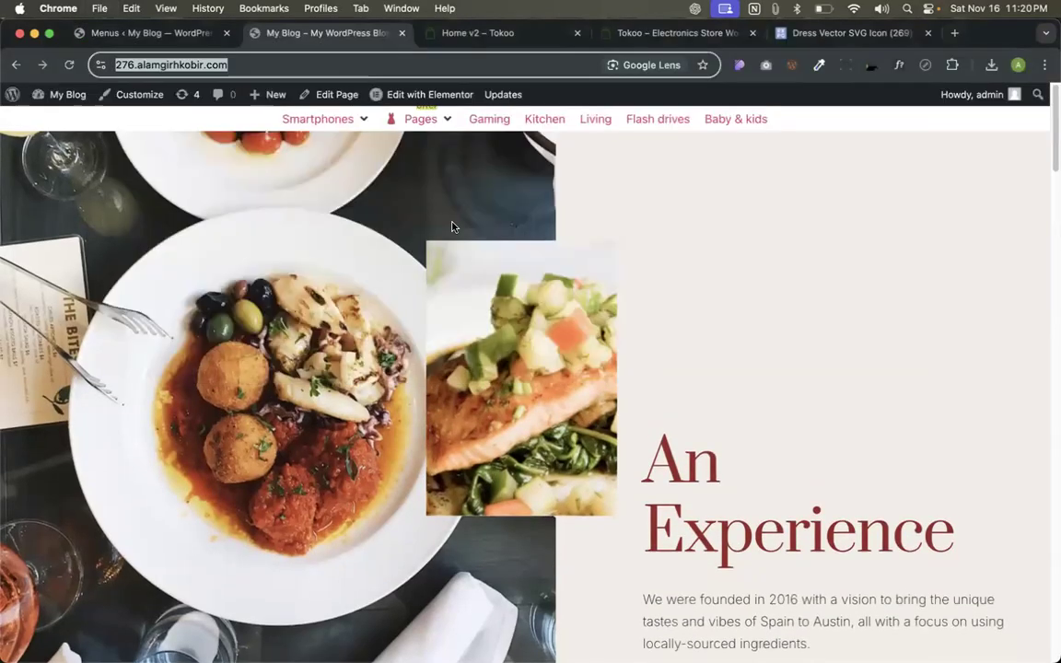
Clear the Pages item's badge text, save the item settings and save Mega menu 1.
left_click(140, 35)
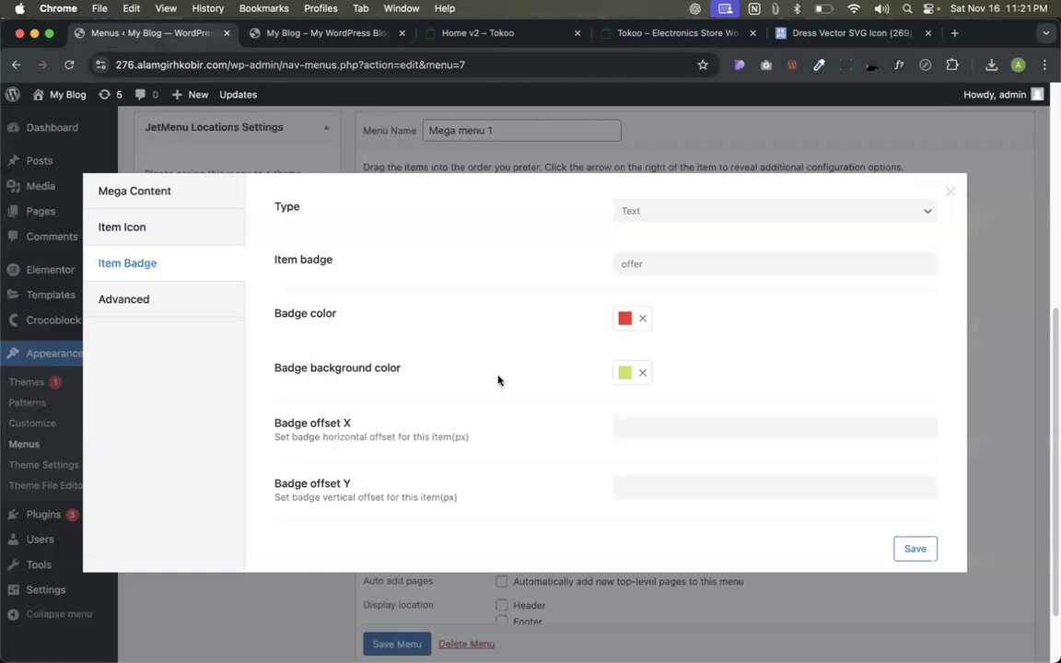
left_click(647, 262)
key("super+a")
key("BackSpace")
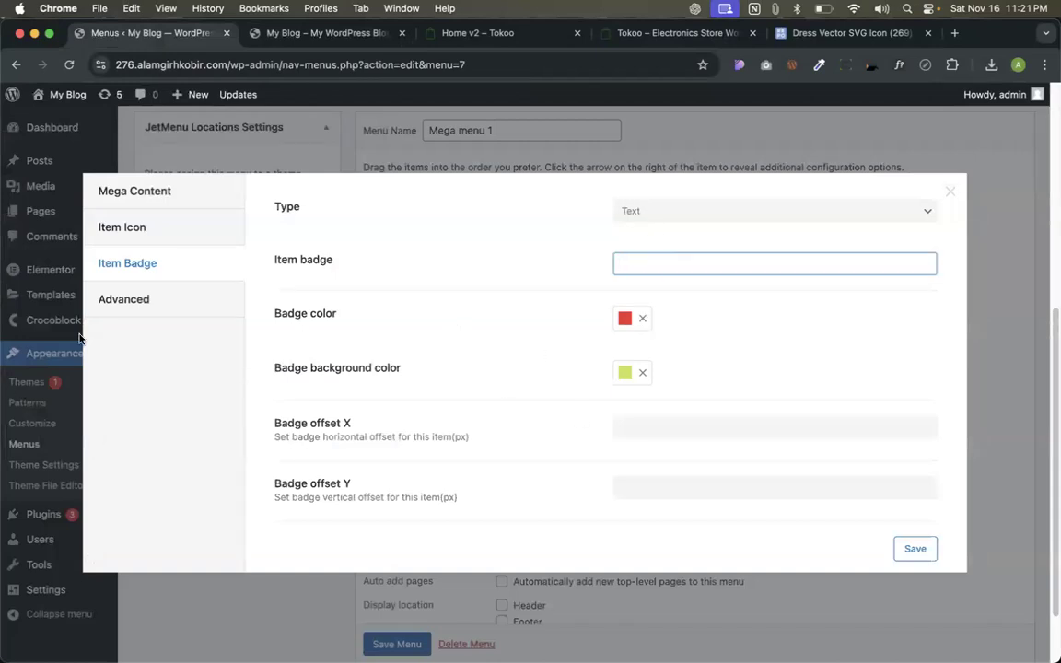
left_click(145, 299)
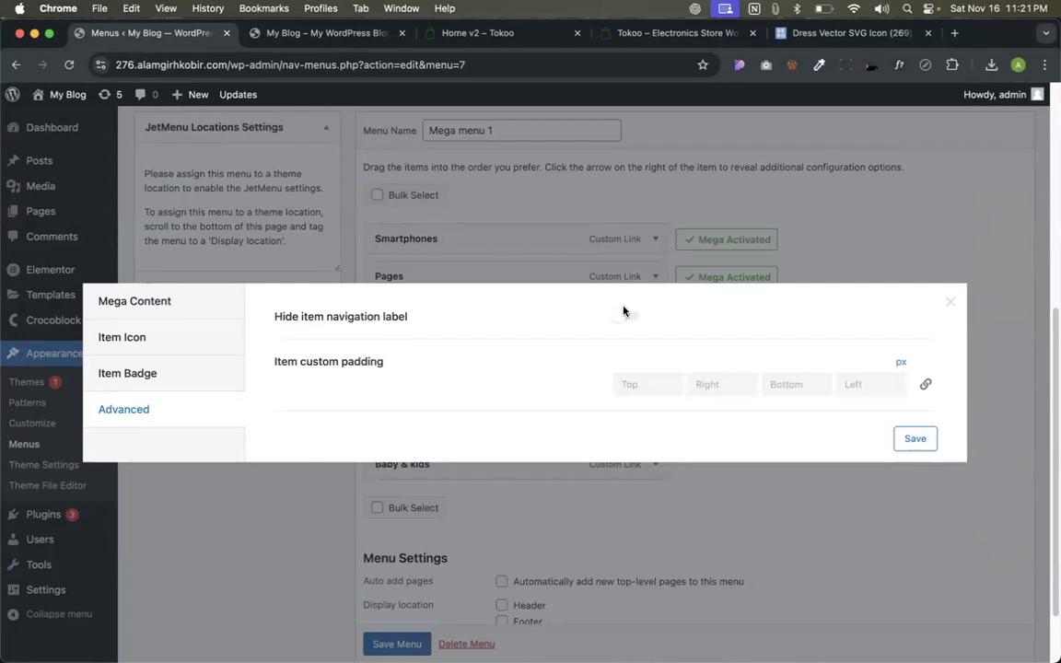
left_click(916, 437)
left_click(949, 303)
scroll(679, 351, "down", 2)
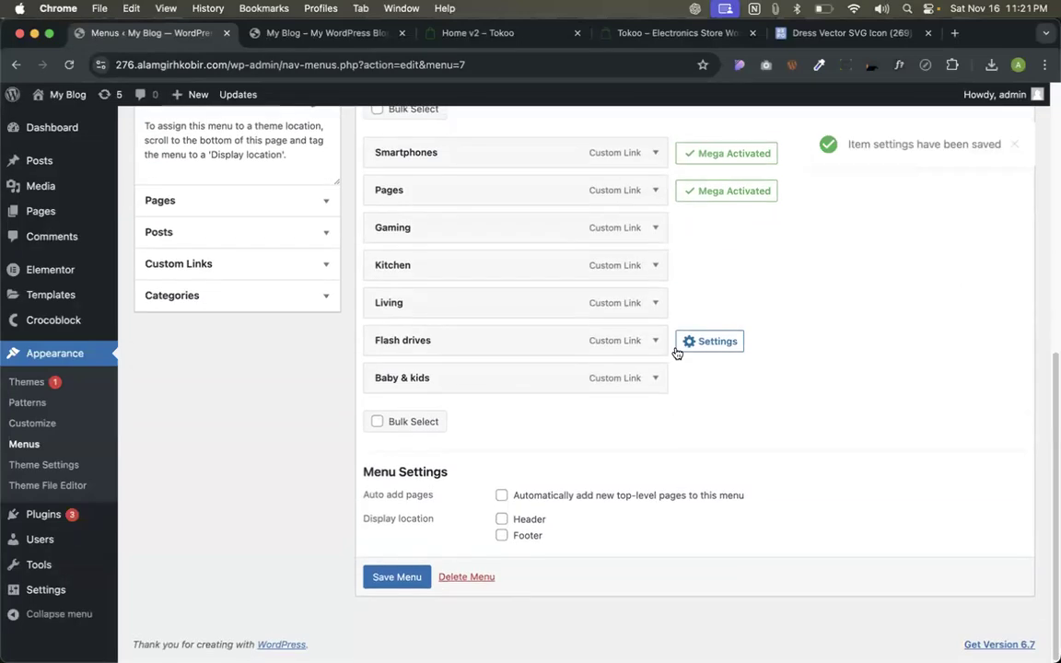
left_click(388, 578)
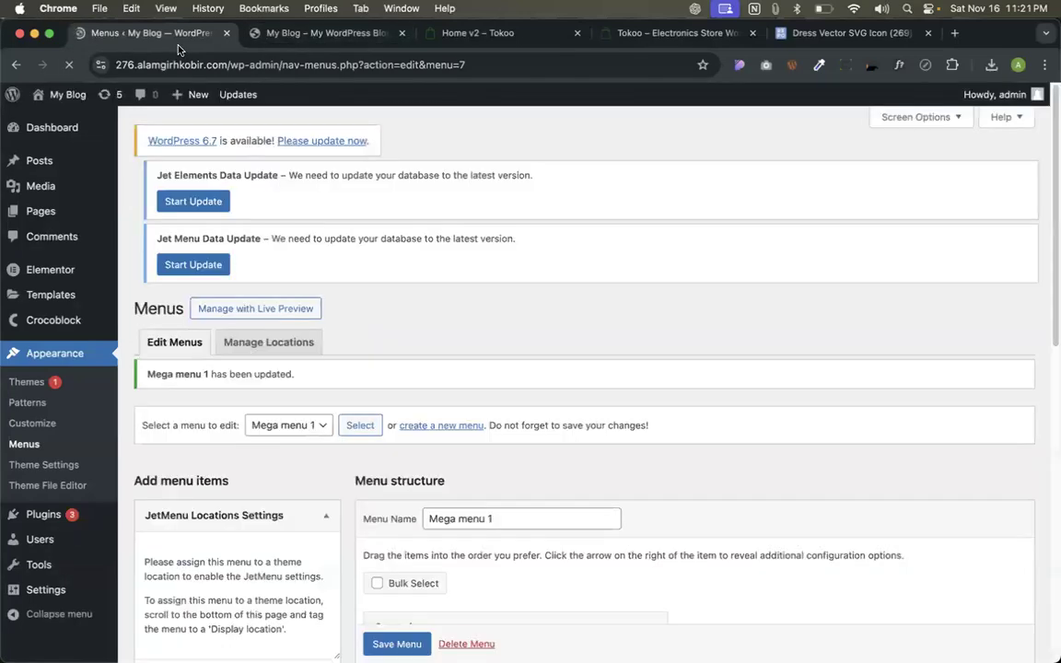
Check the Pages item on the reloaded My Blog page and examine the vertical Categories mega menu on the Tokoo demo.
left_click(258, 35)
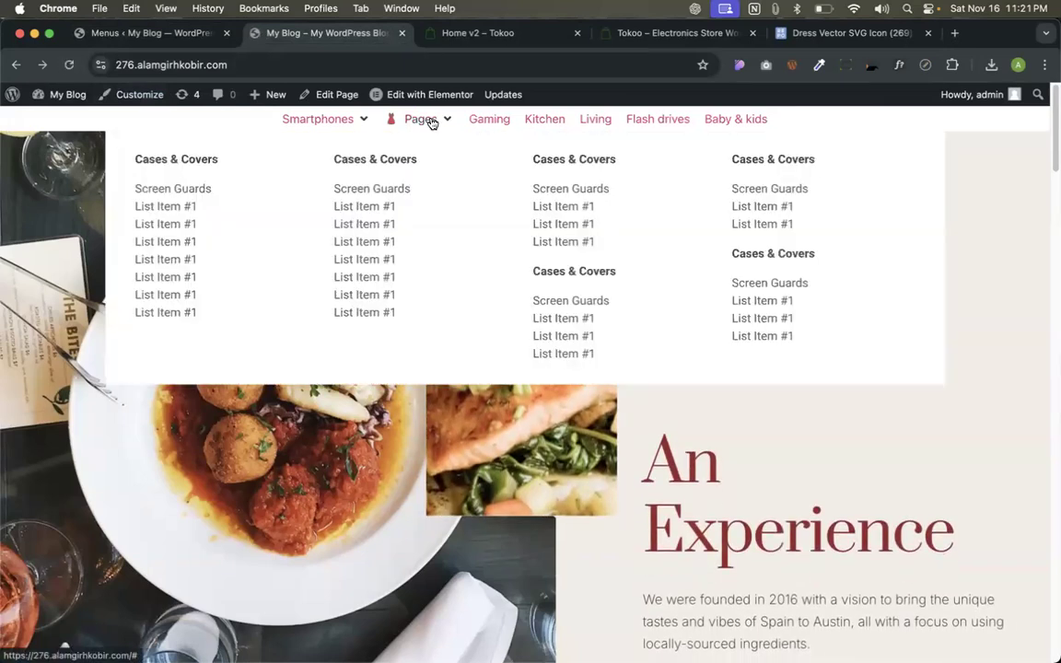
mouse_move(350, 122)
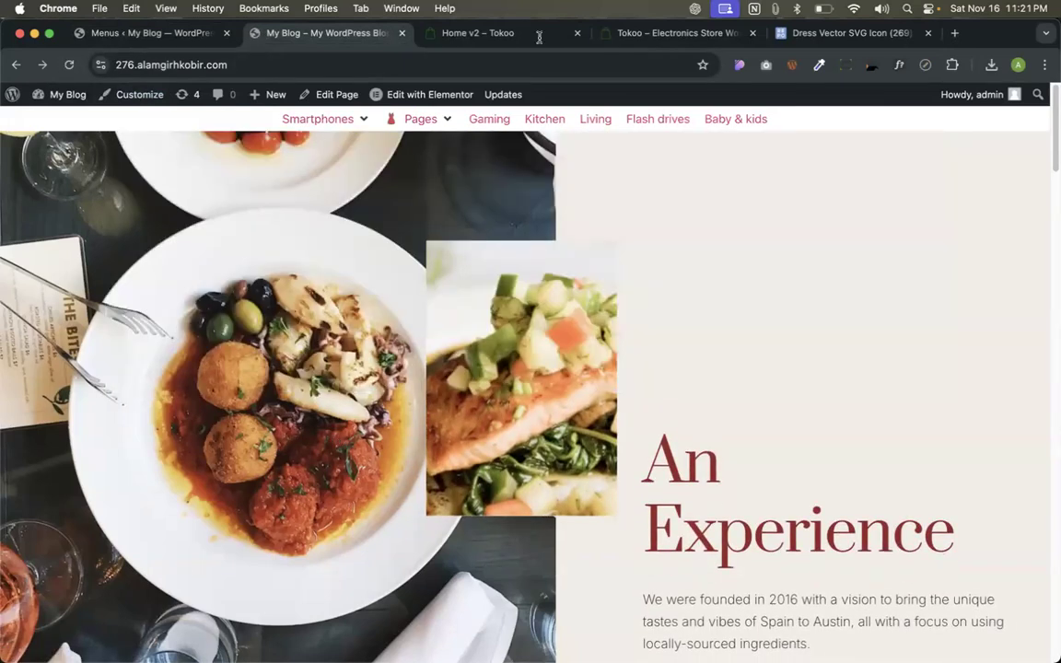
left_click(678, 33)
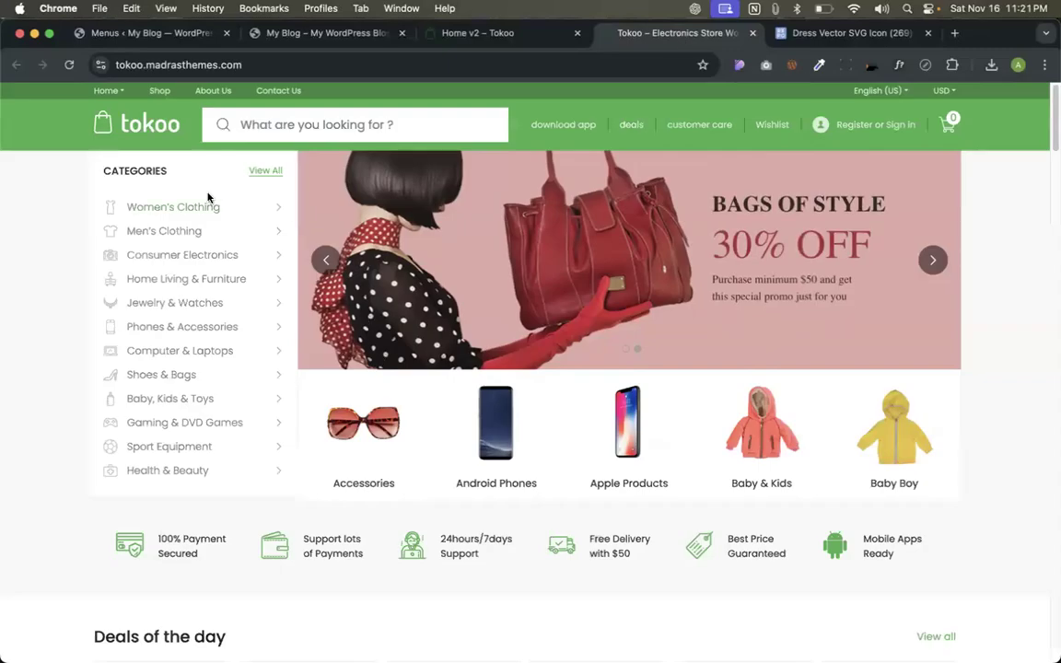
mouse_move(174, 474)
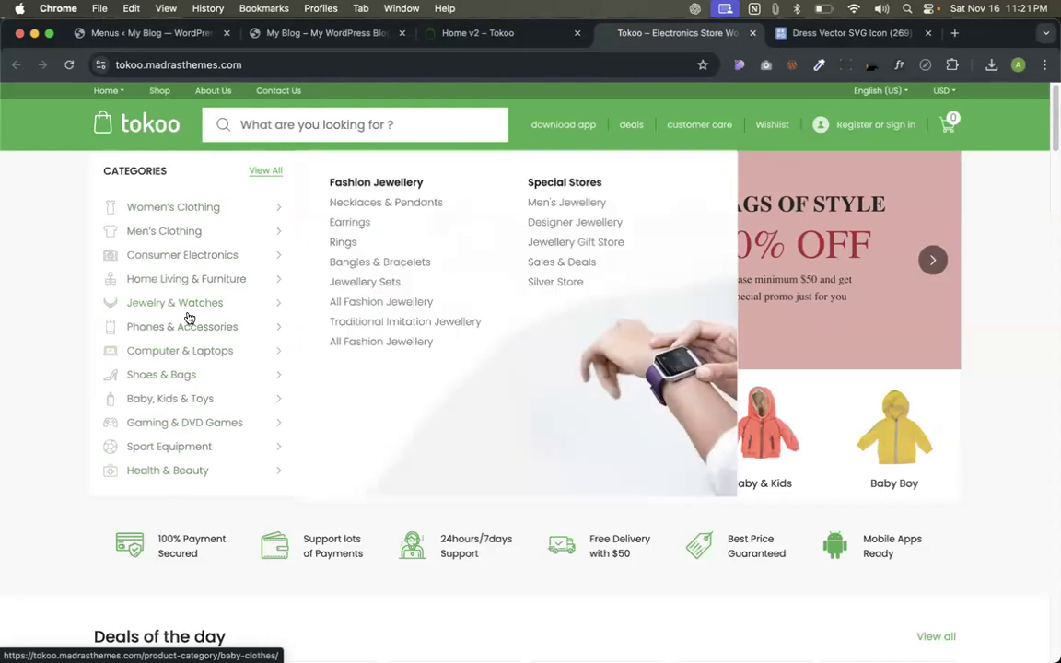
Open the My Blog front page for editing in Elementor and look over its sections.
left_click(313, 33)
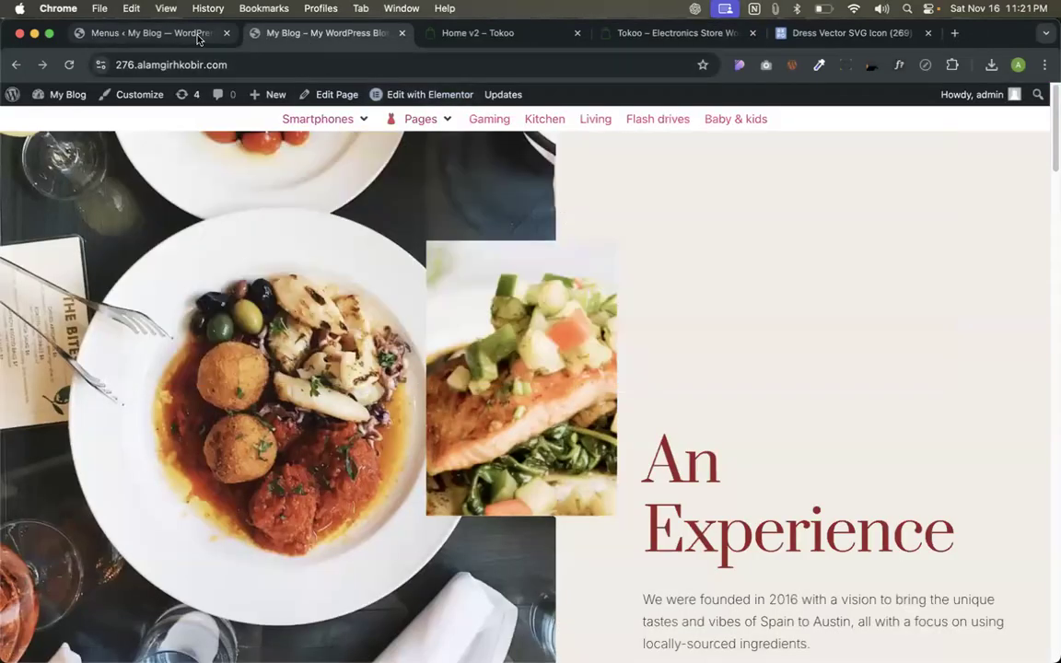
left_click(184, 36)
scroll(357, 307, "down", 5)
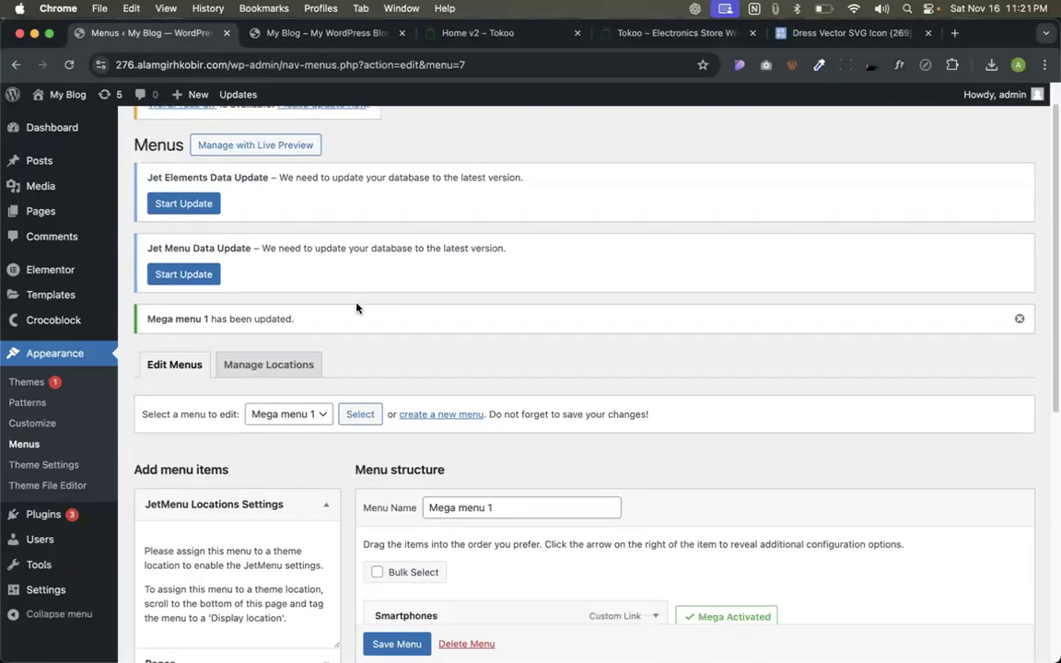
left_click(337, 37)
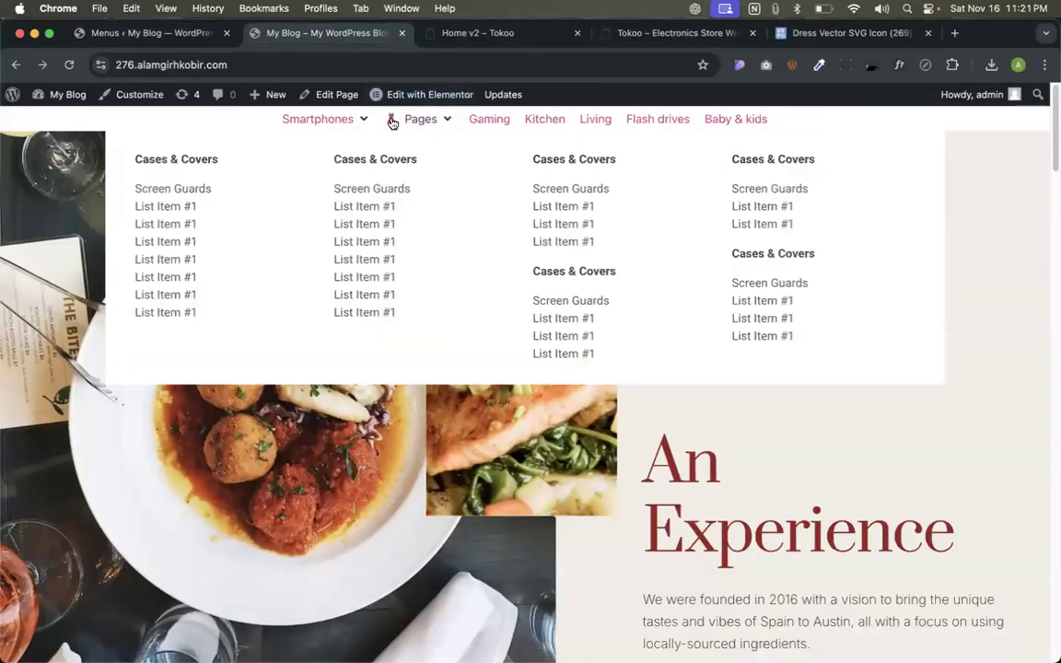
left_click(429, 94)
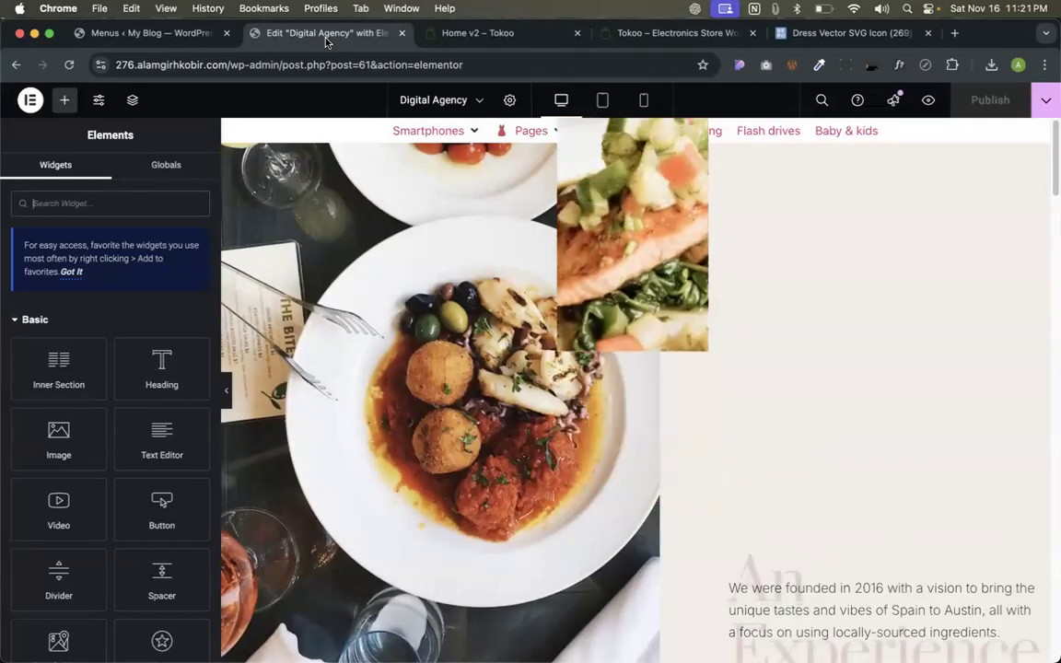
scroll(464, 250, "down", 10)
scroll(472, 274, "down", 5)
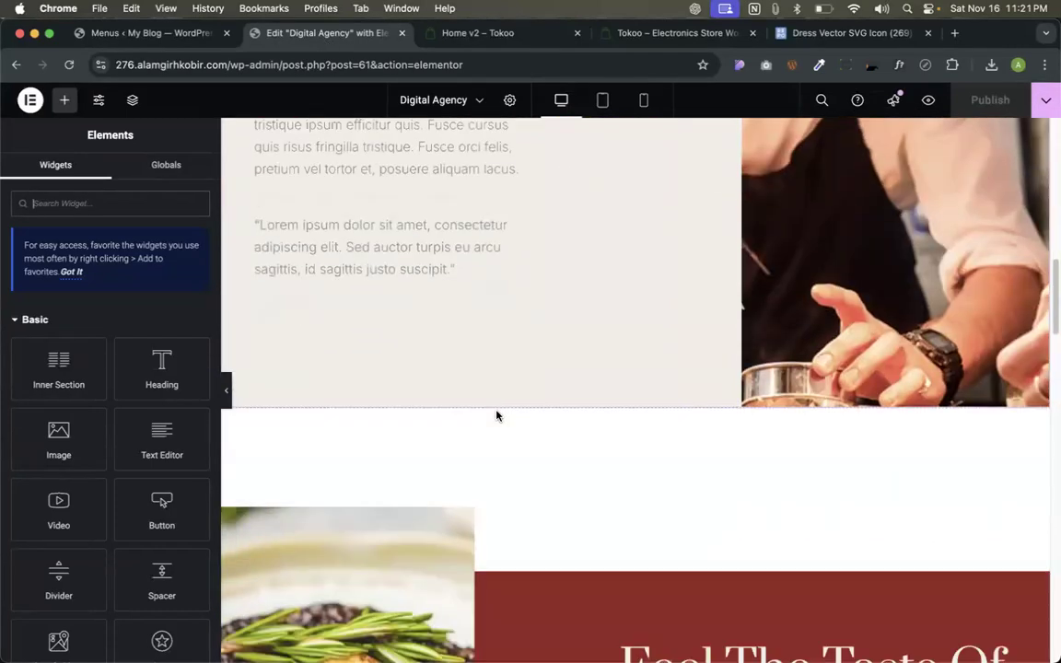
scroll(617, 240, "up", 12)
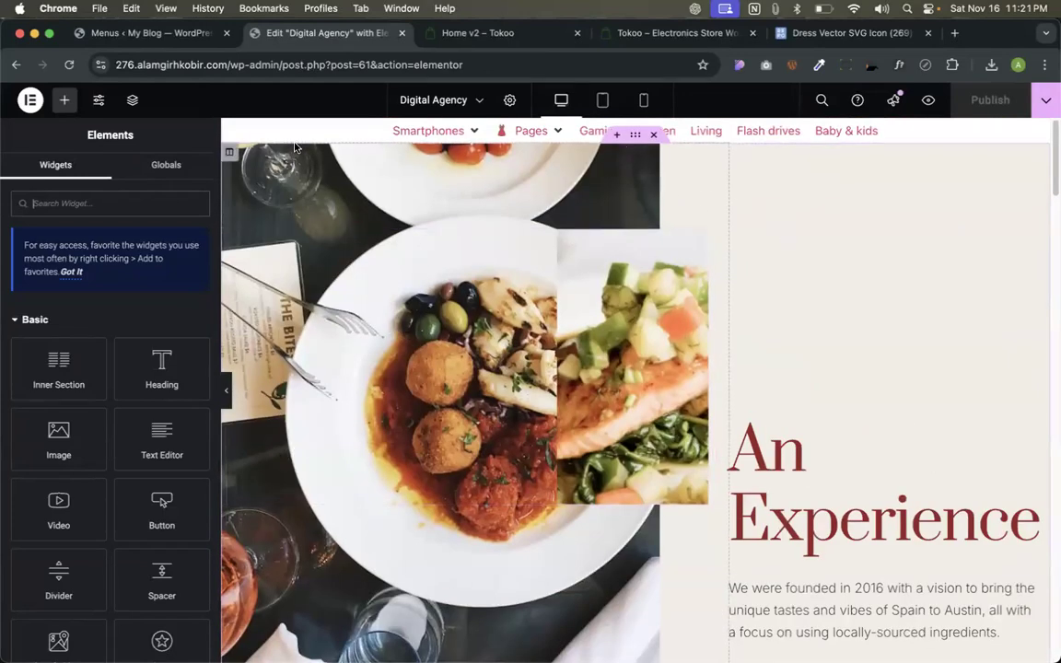
Add an empty column to the hero section and place it as the section's first column.
right_click(232, 156)
left_click(275, 225)
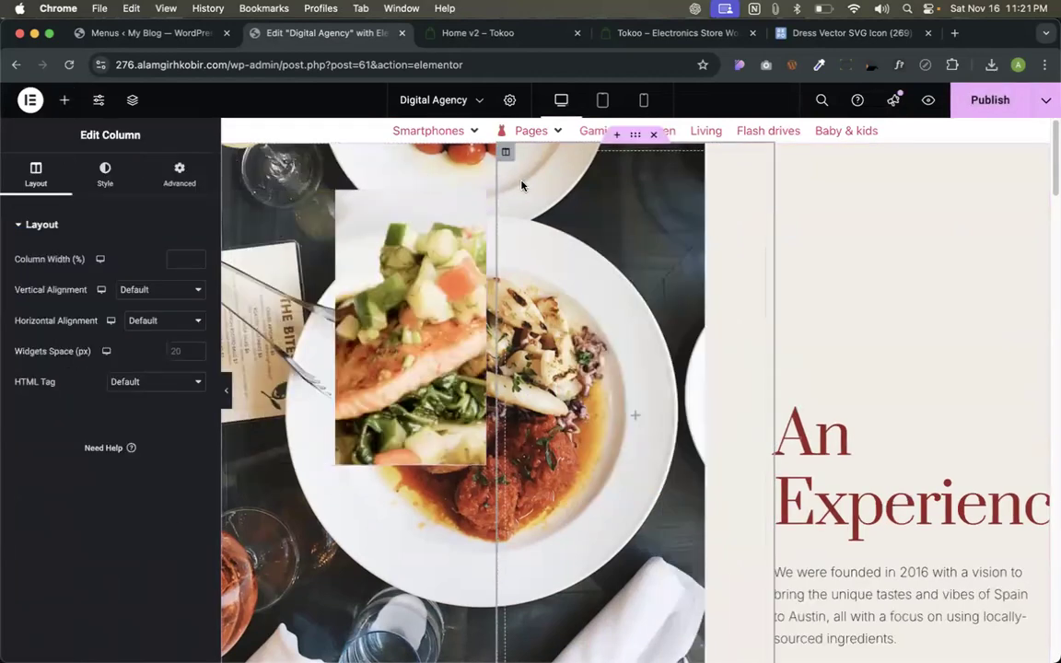
left_click_drag(506, 157, 246, 165)
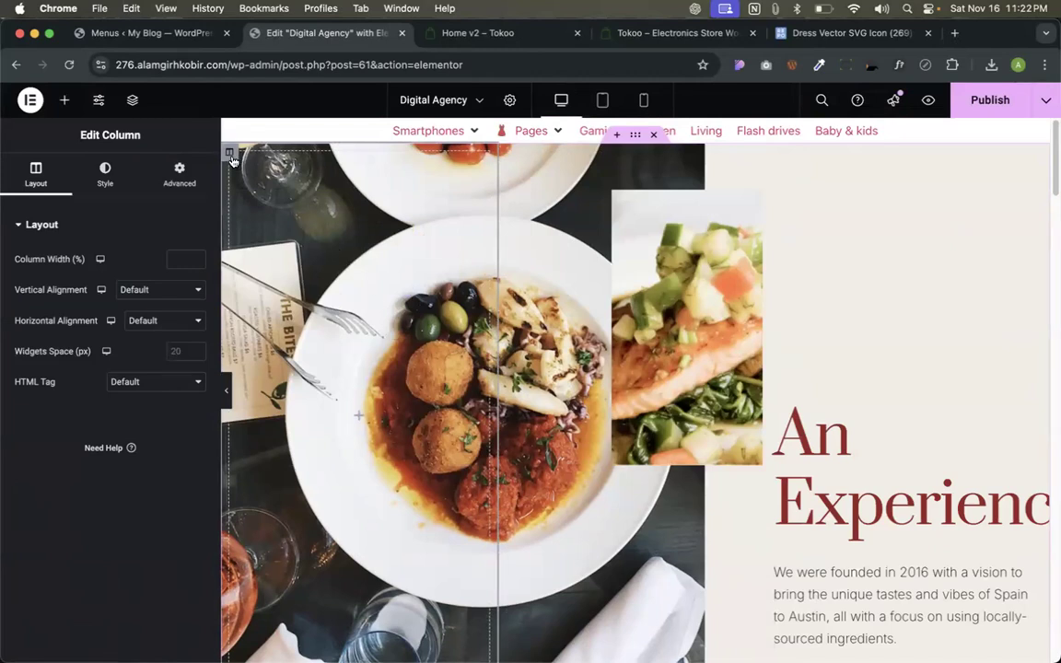
Give the new first column a classic near-black background colour, #050505.
left_click(105, 172)
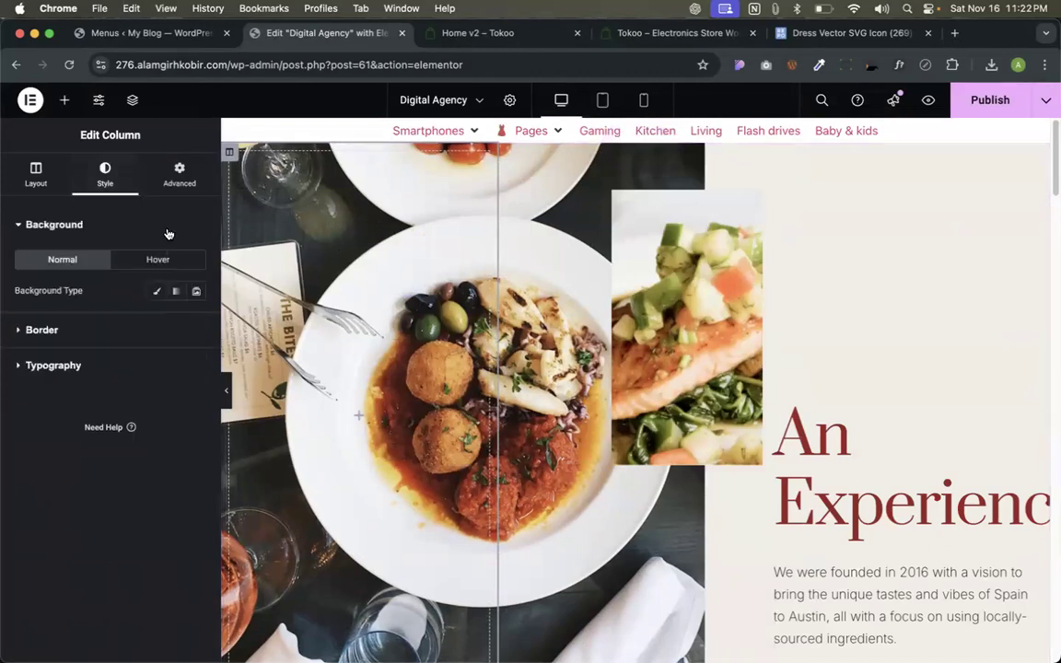
left_click(157, 291)
left_click(196, 322)
left_click_drag(135, 422, 111, 492)
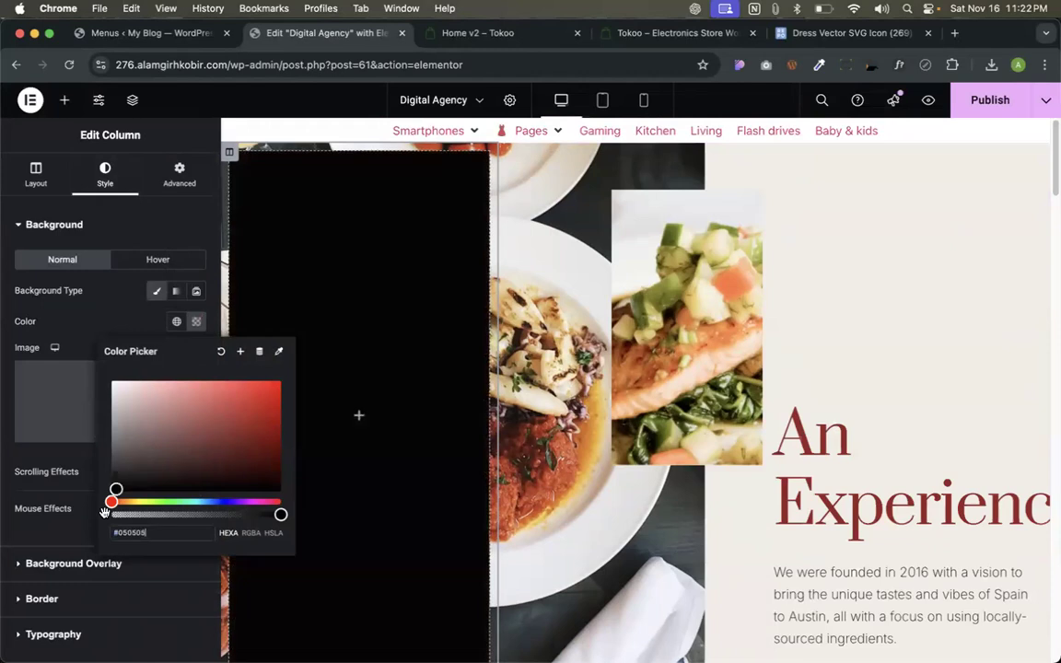
left_click(265, 403)
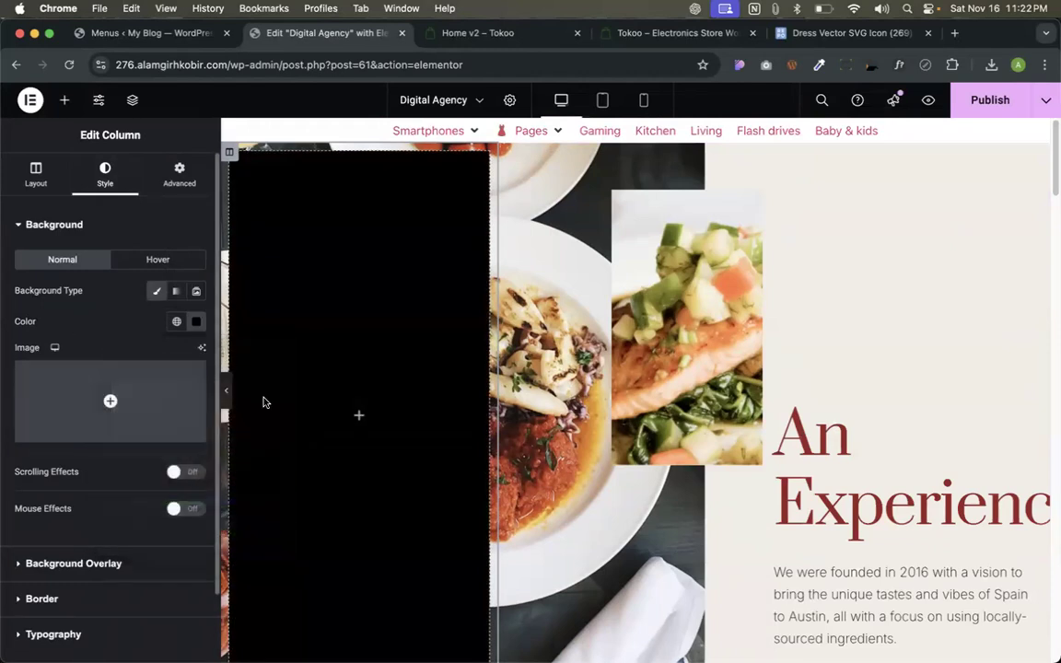
Add a Vertical Mega Menu widget to the black column and assign Mega menu 1 to it.
left_click(359, 416)
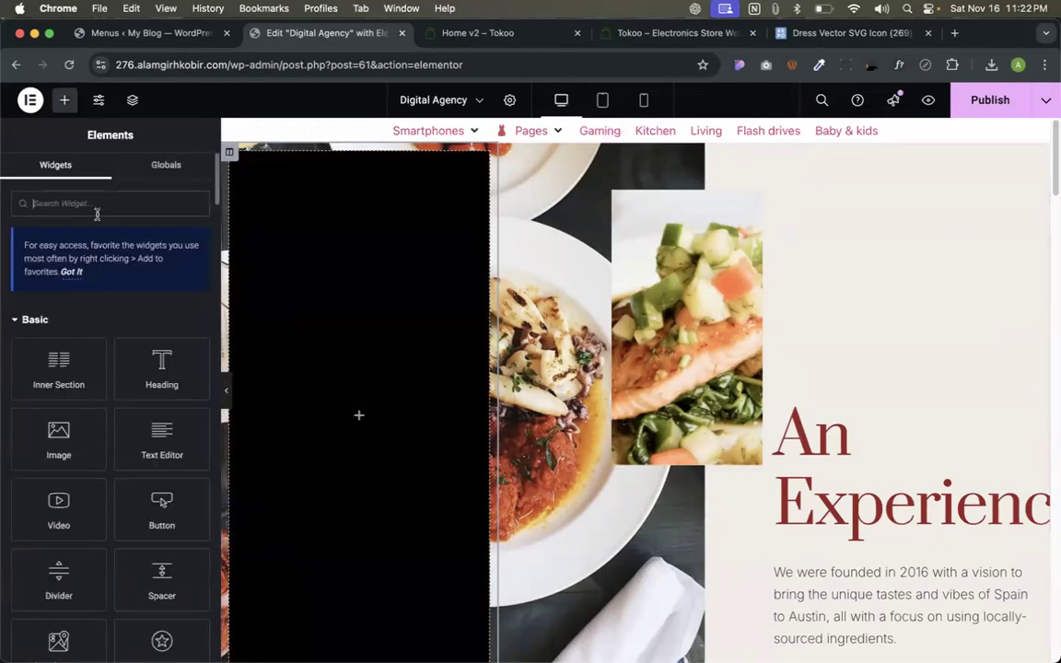
type("va")
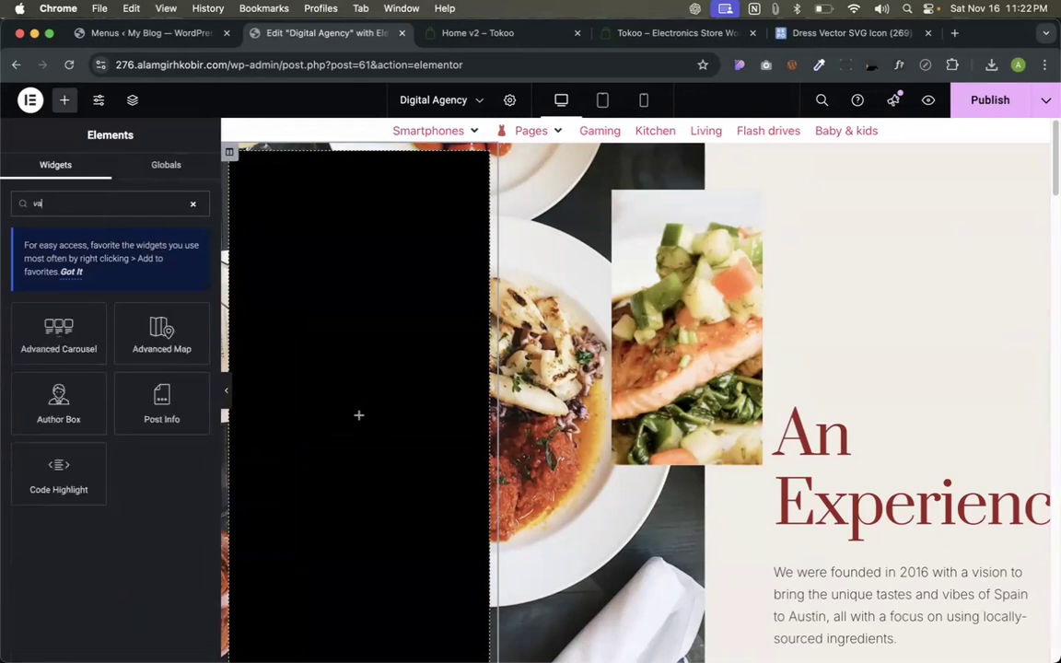
key("BackSpace")
type("e")
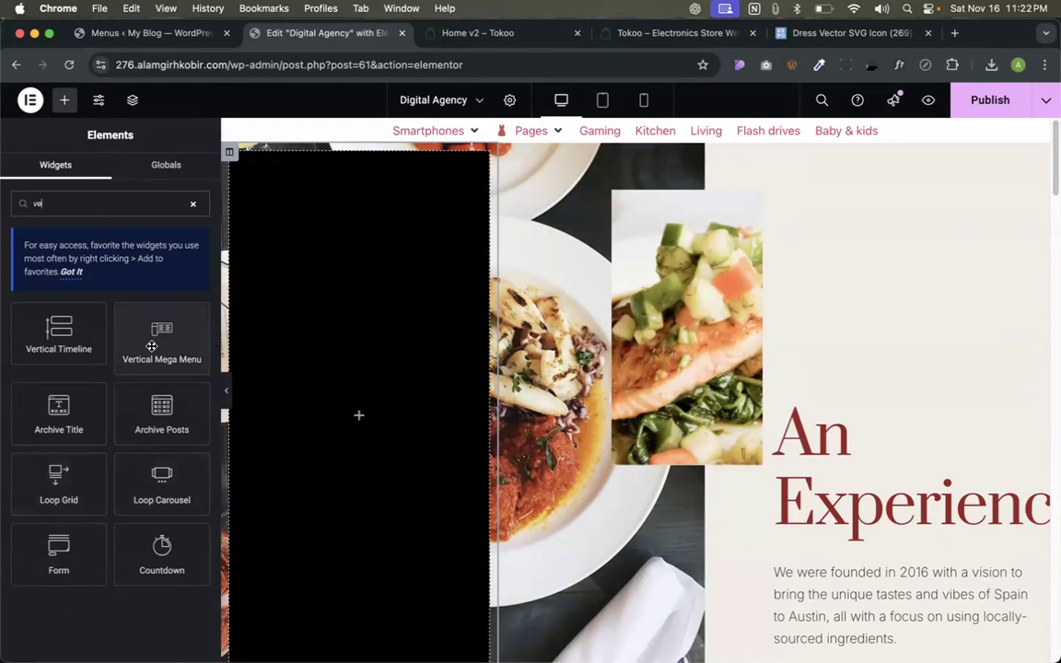
left_click_drag(151, 345, 348, 415)
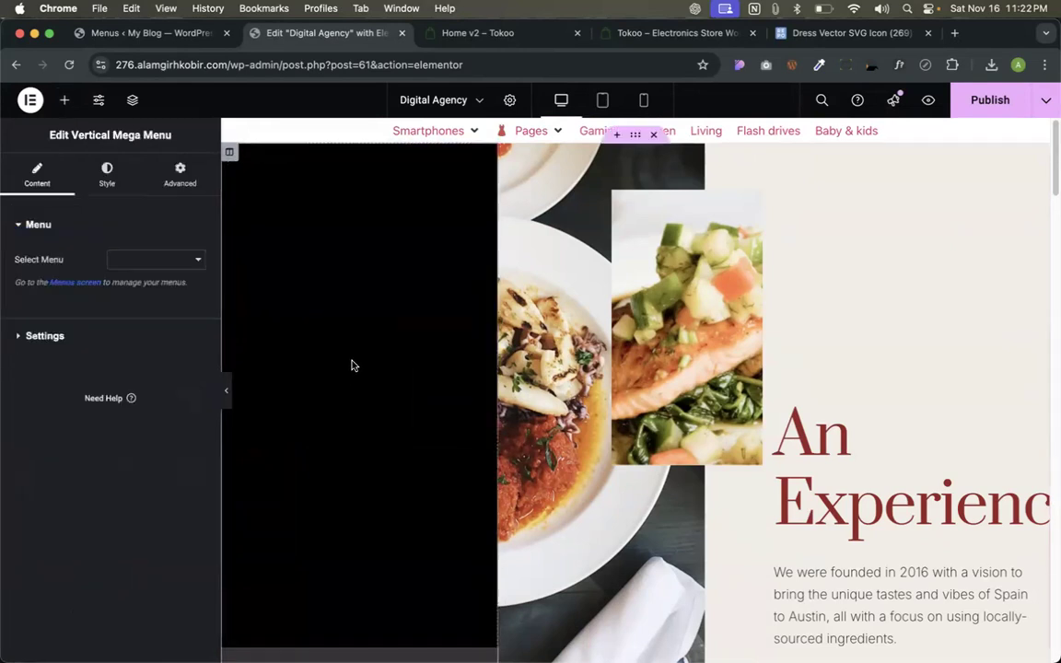
left_click(155, 259)
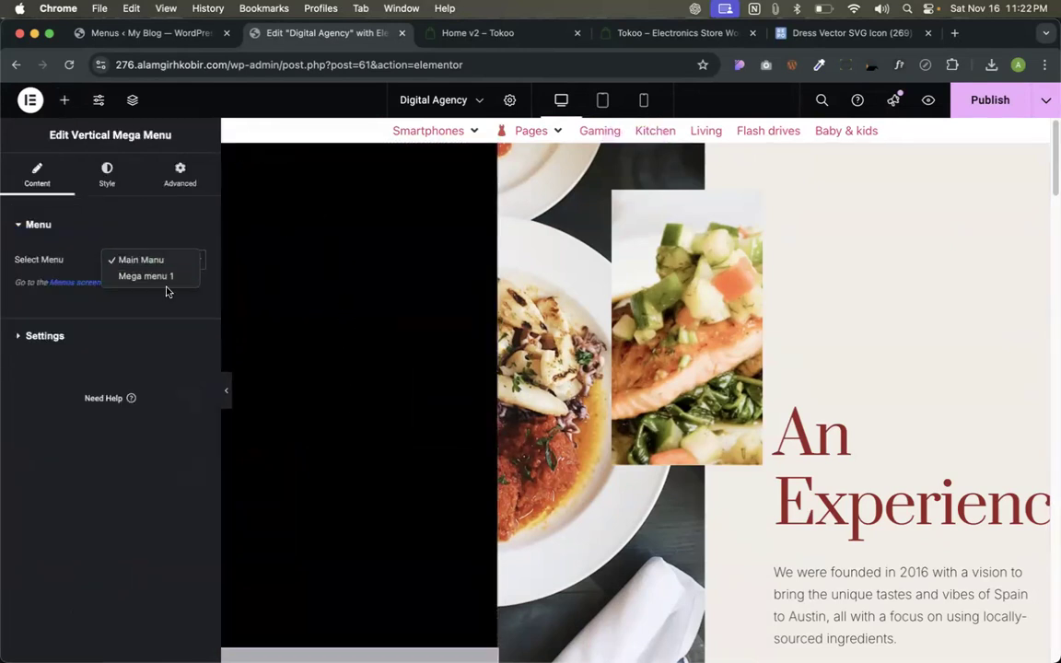
left_click(154, 277)
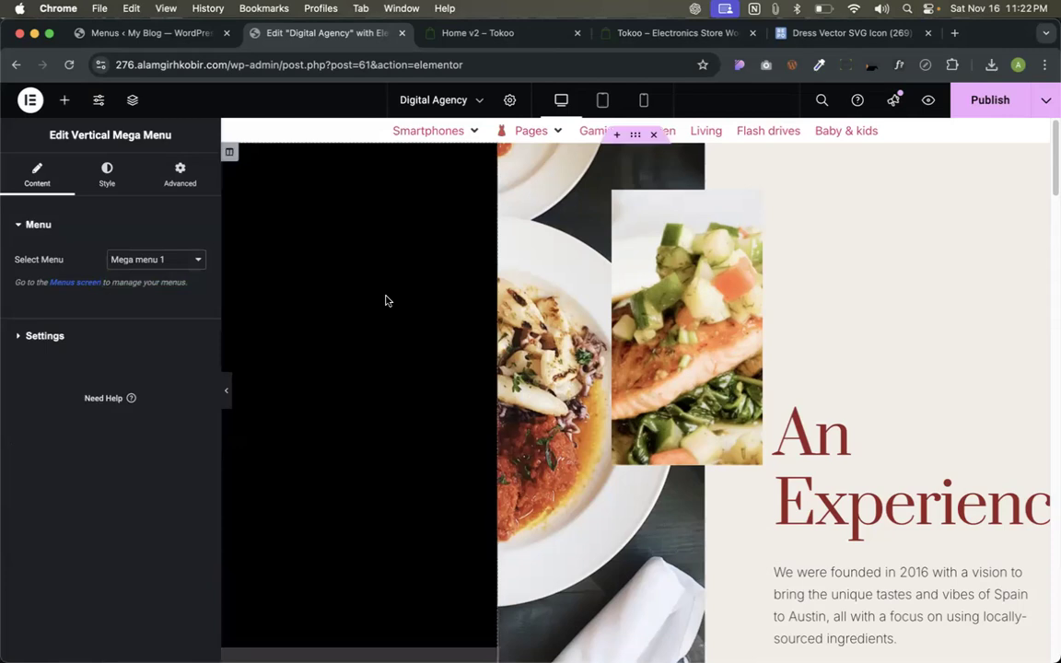
scroll(373, 334, "down", 3)
scroll(373, 337, "up", 2)
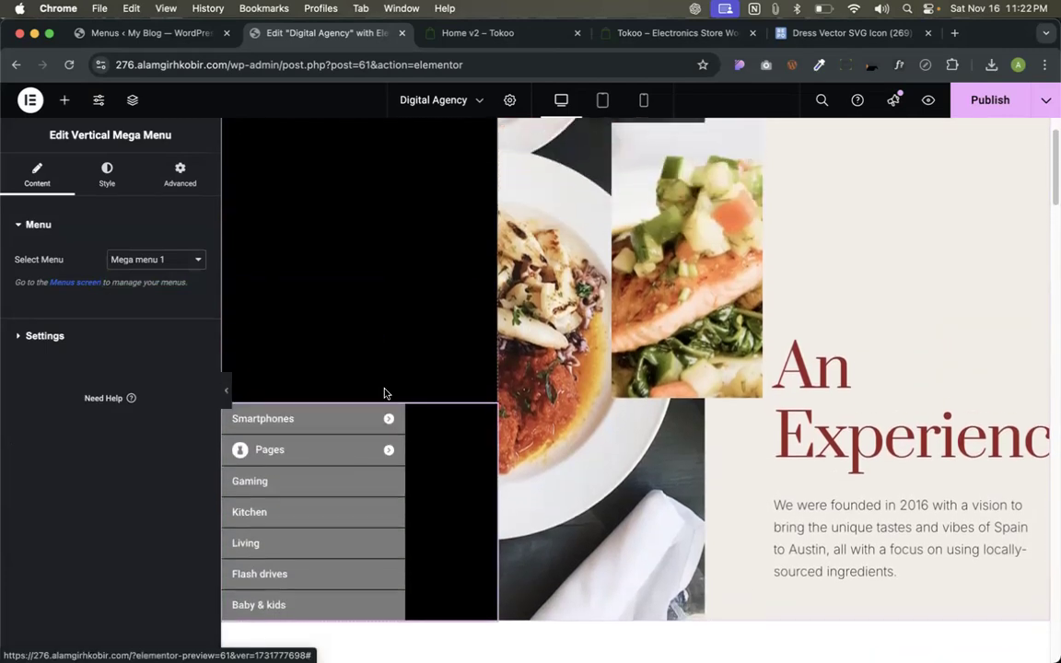
scroll(328, 261, "up", 2)
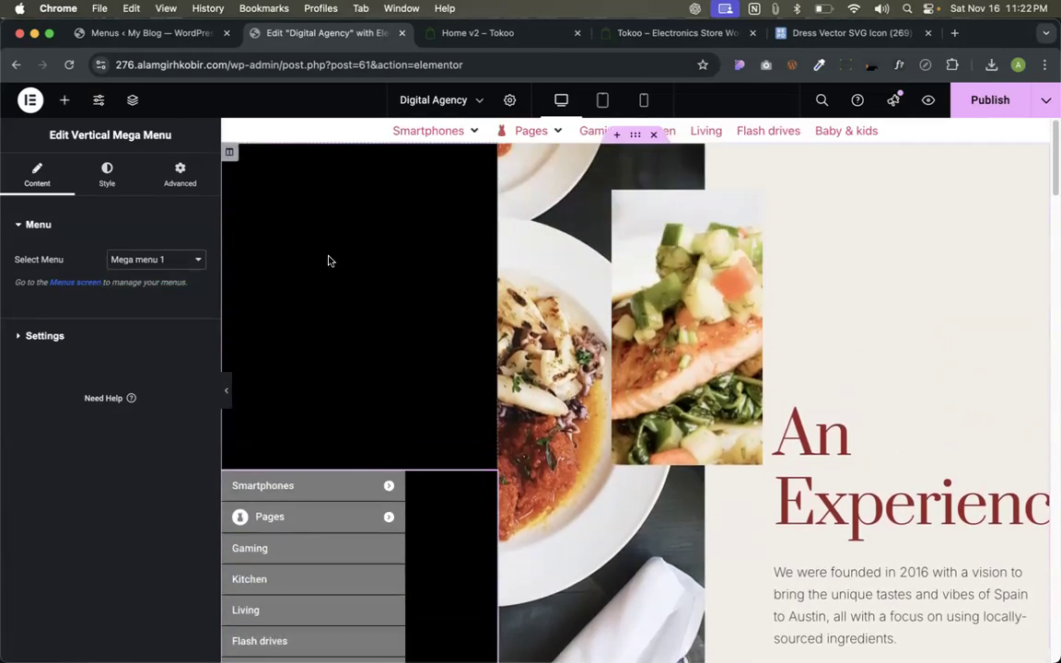
Set the black column's vertical alignment to Top.
left_click(231, 153)
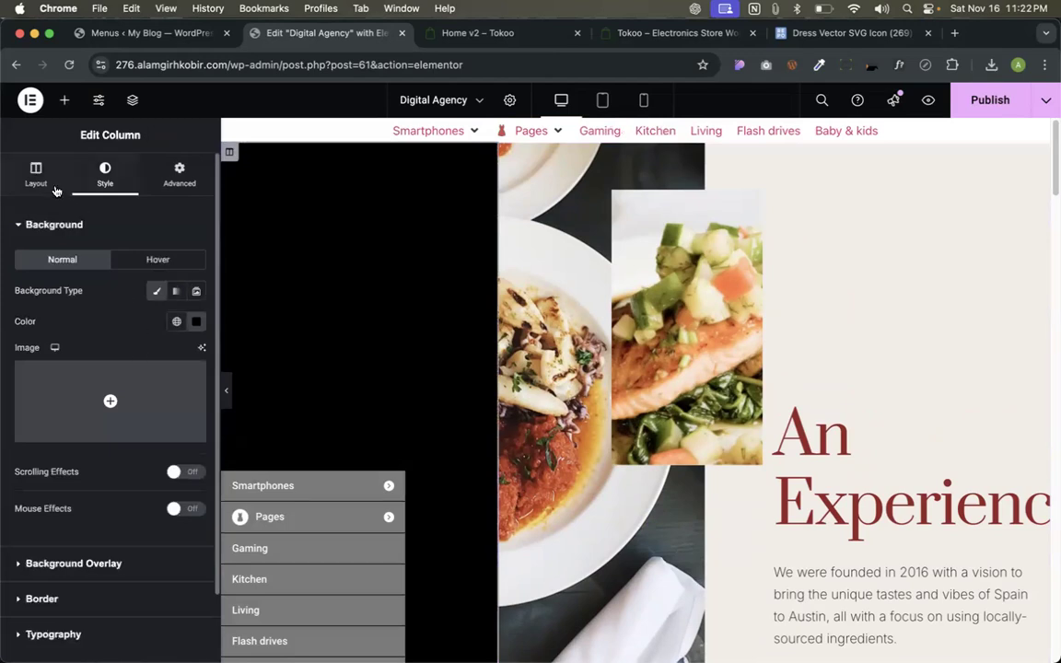
left_click(37, 174)
left_click(153, 291)
left_click(138, 303)
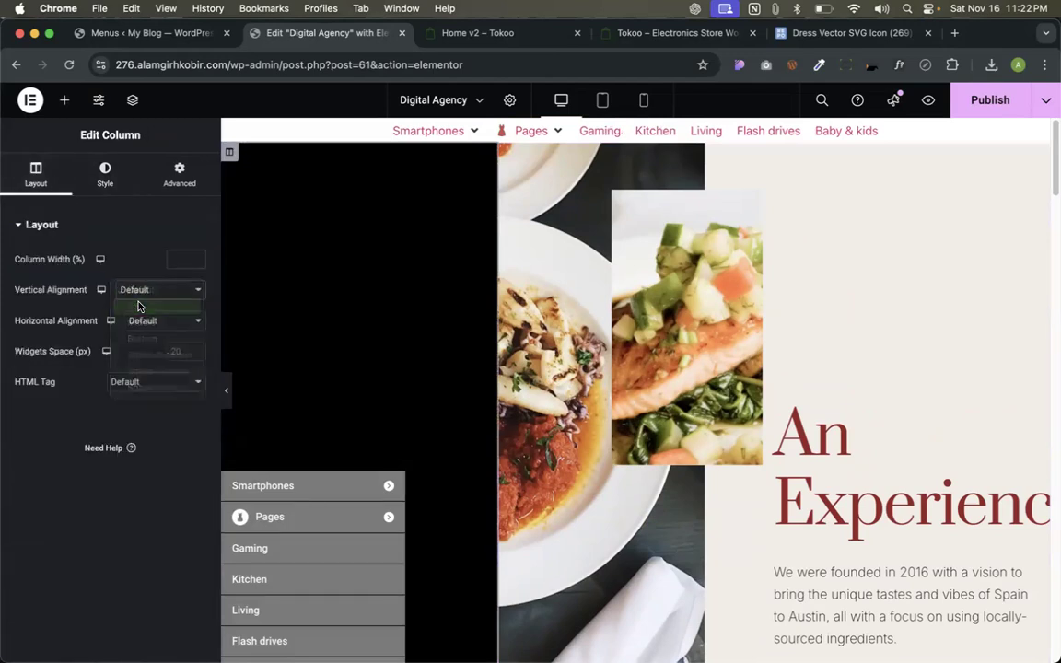
Preview the vertical menu's Smartphones and Pages dropdowns and review the Smartphones item's Mega Content settings on the Menus page.
mouse_move(364, 171)
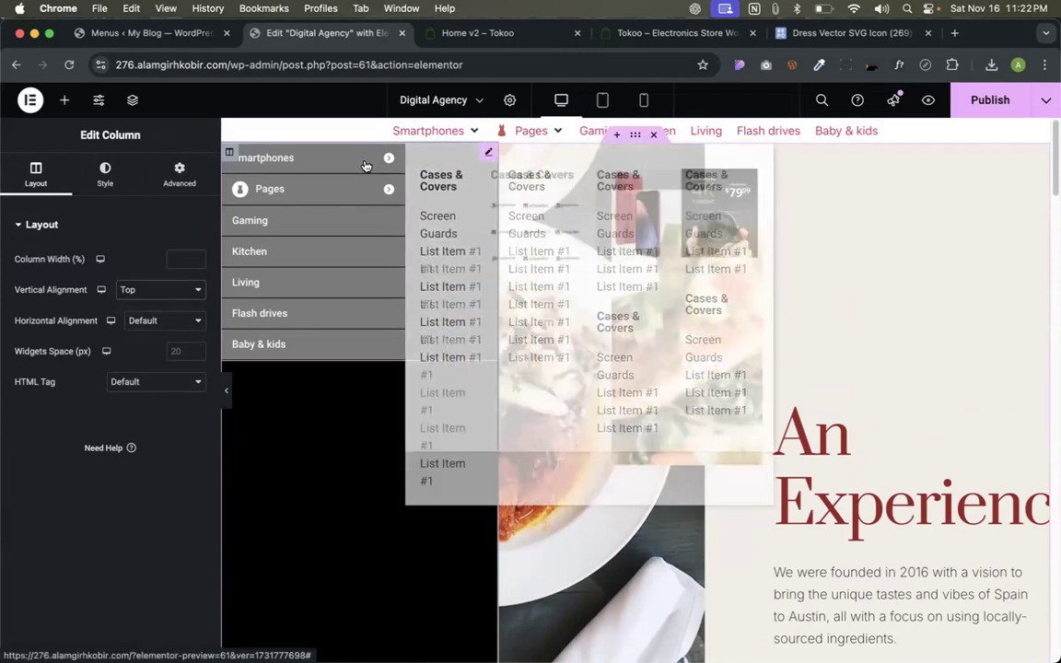
left_click(175, 34)
scroll(700, 488, "down", 2)
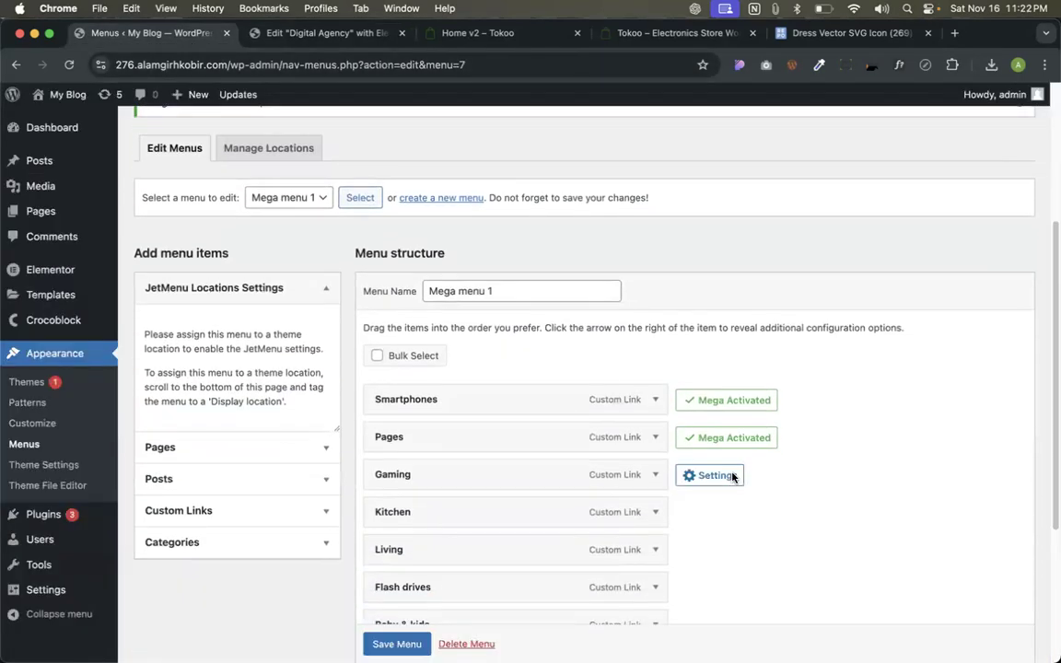
left_click(826, 401)
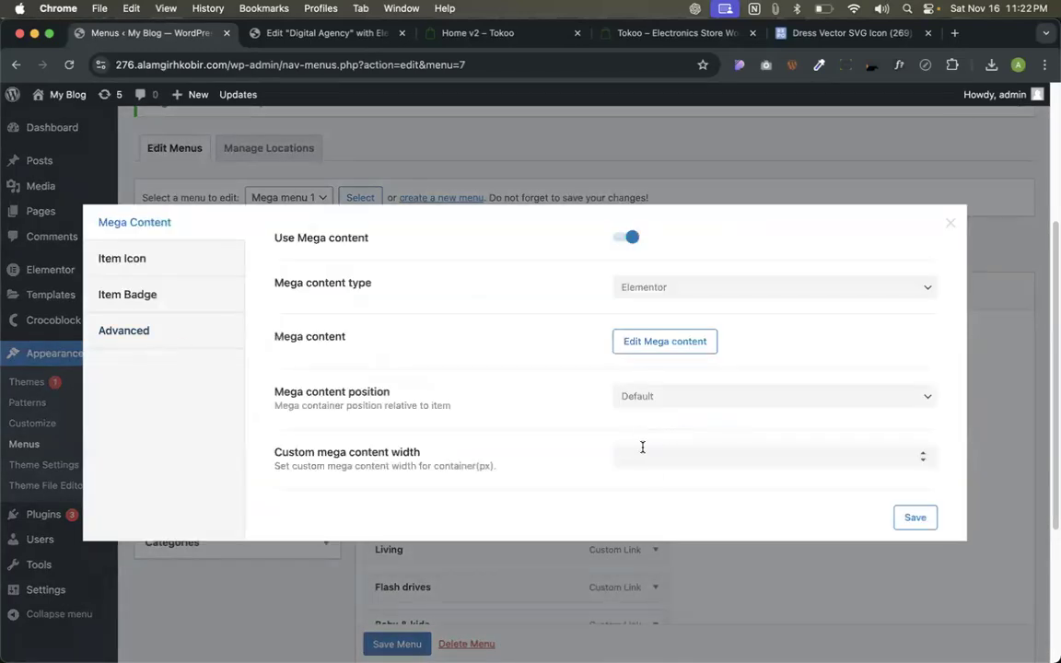
left_click(304, 34)
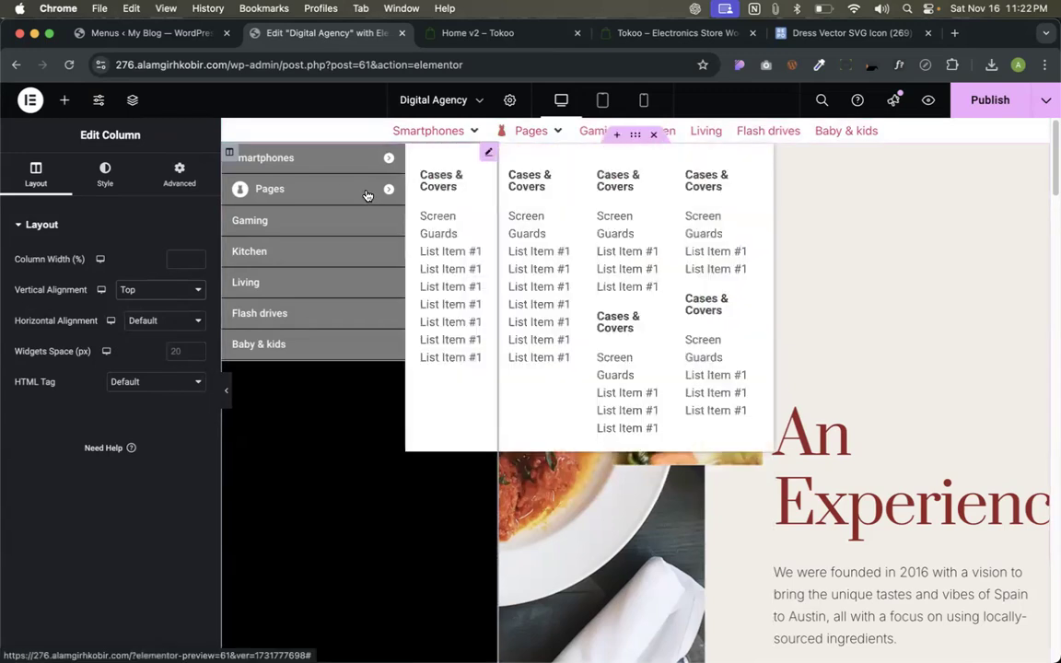
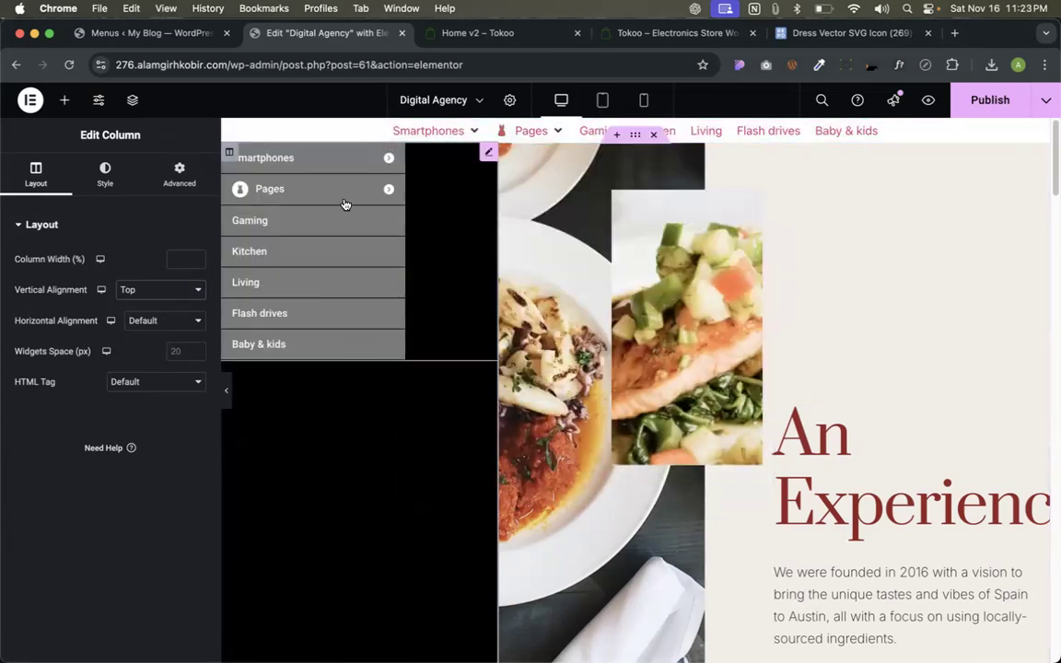
Delete the Vertical Mega Menu widget from the black column and publish the page.
right_click(487, 157)
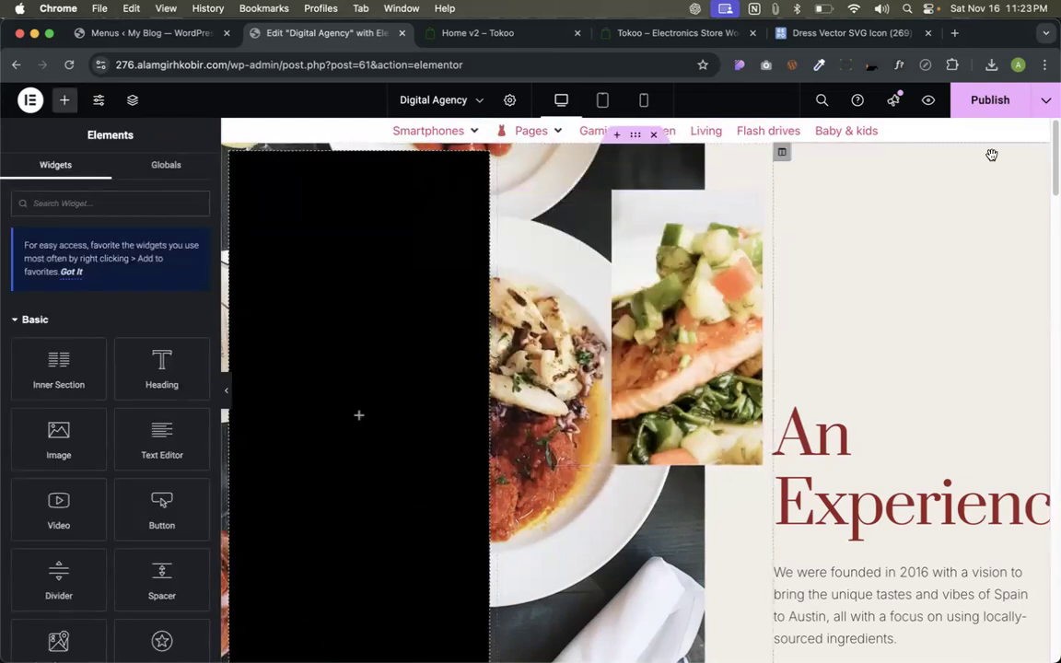
left_click(992, 103)
Close the Smartphones item settings on the WordPress Menus page and create a new menu named Main Manu 2 (v).
left_click(152, 33)
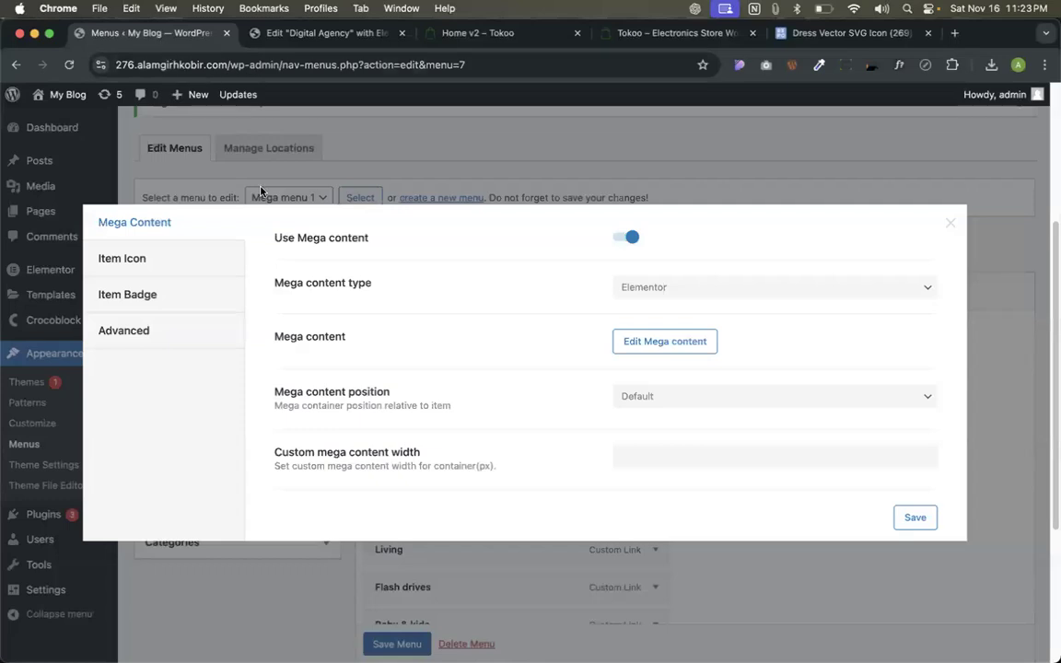
left_click(950, 224)
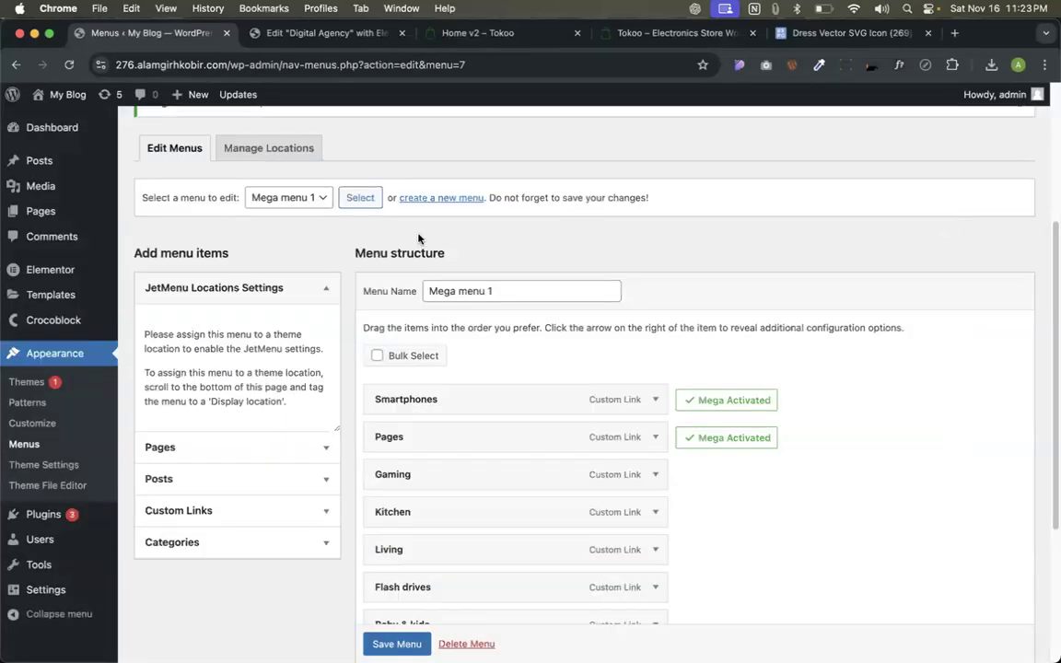
scroll(421, 236, "up", 1)
left_click(434, 216)
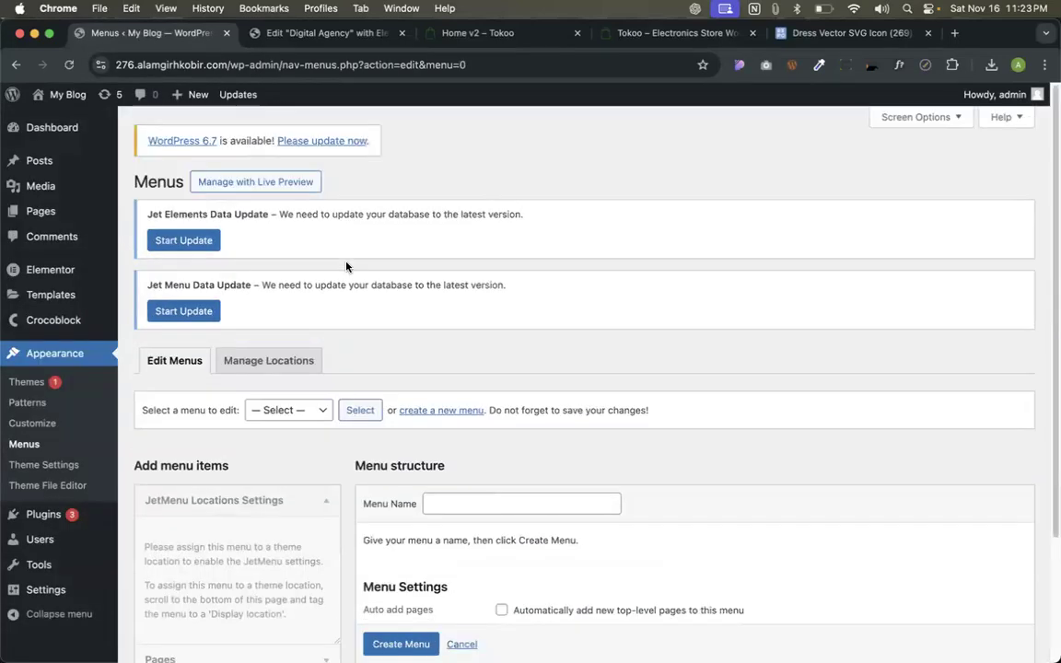
left_click(483, 502)
scroll(486, 498, "down", 1)
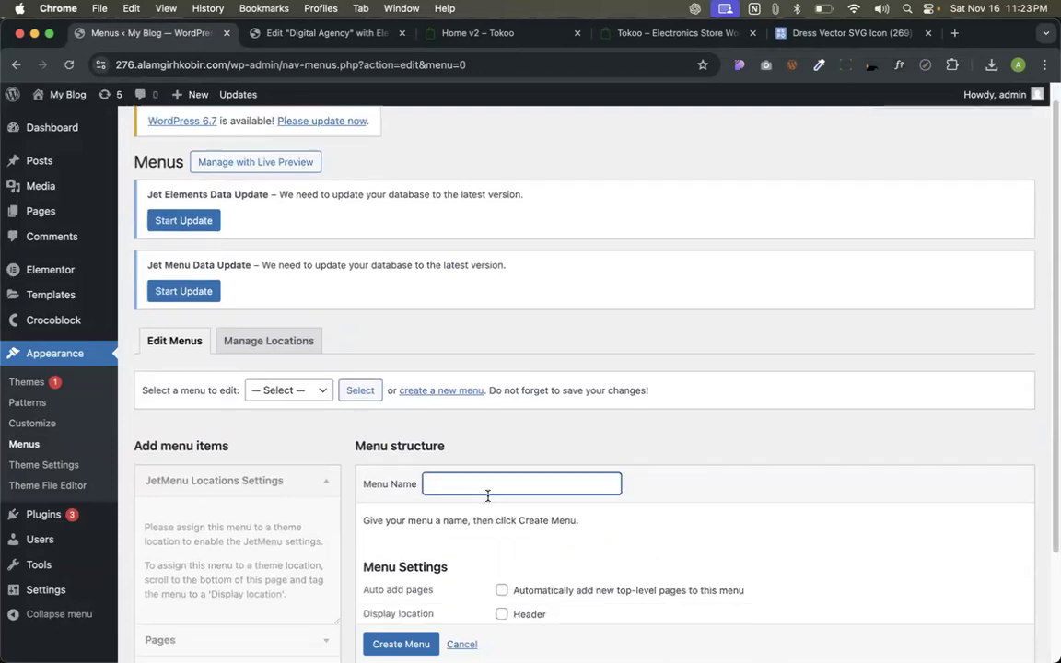
left_click(544, 447)
left_click(543, 485)
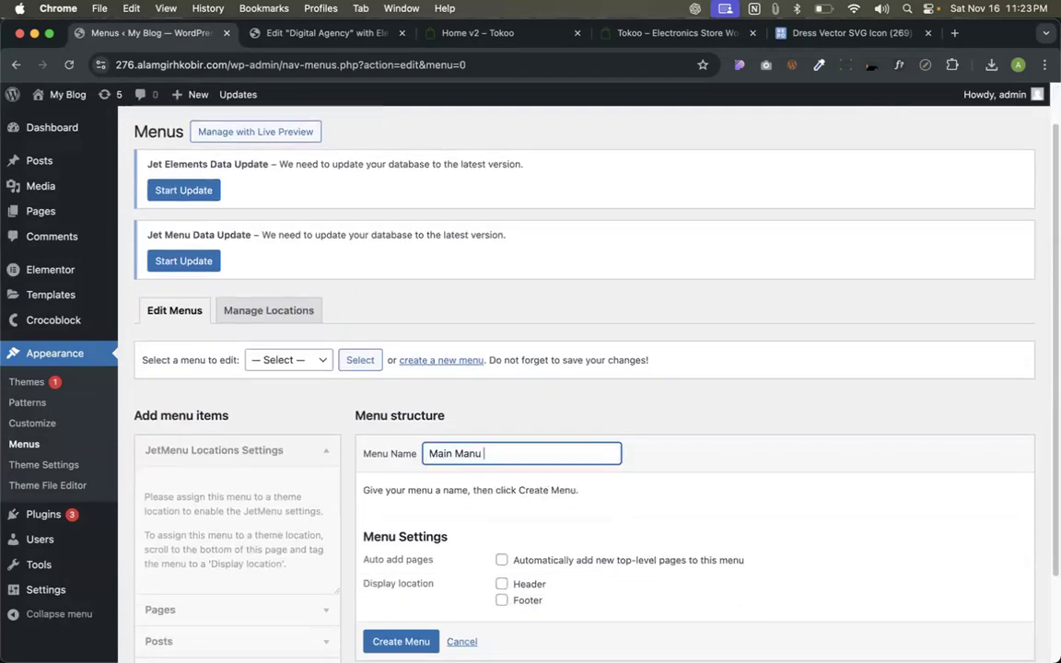
type("2 (v")
scroll(541, 563, "down", 3)
left_click(419, 545)
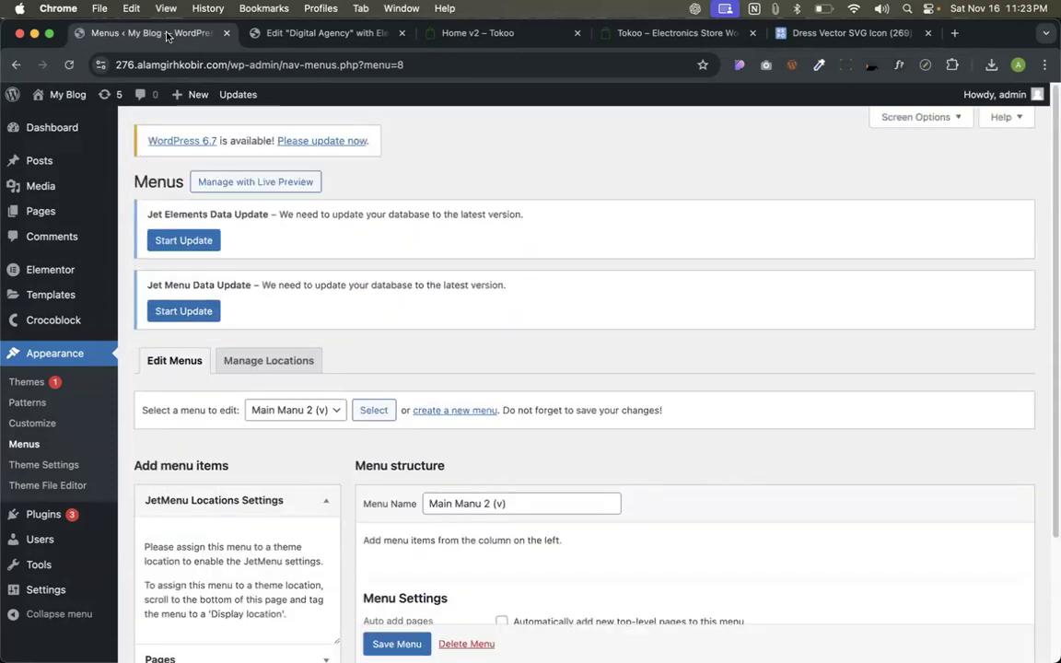
Expand the Custom Links section for Main Manu 2 (v) and copy the Women's Clothing category name from the Tokoo homepage.
scroll(442, 295, "down", 4)
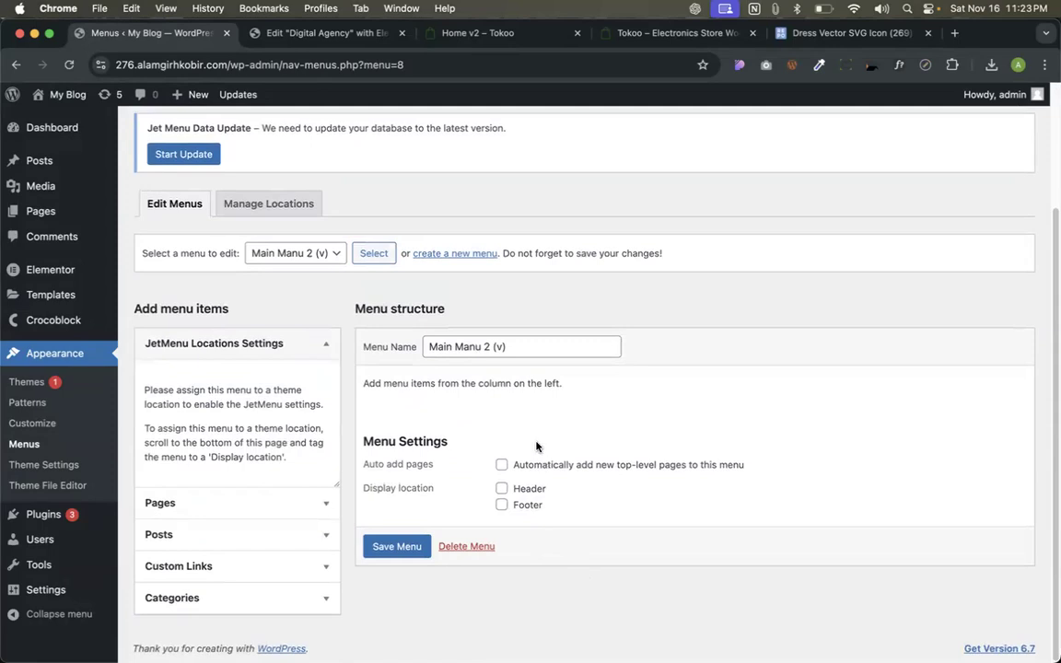
scroll(274, 436, "down", 2)
left_click(198, 567)
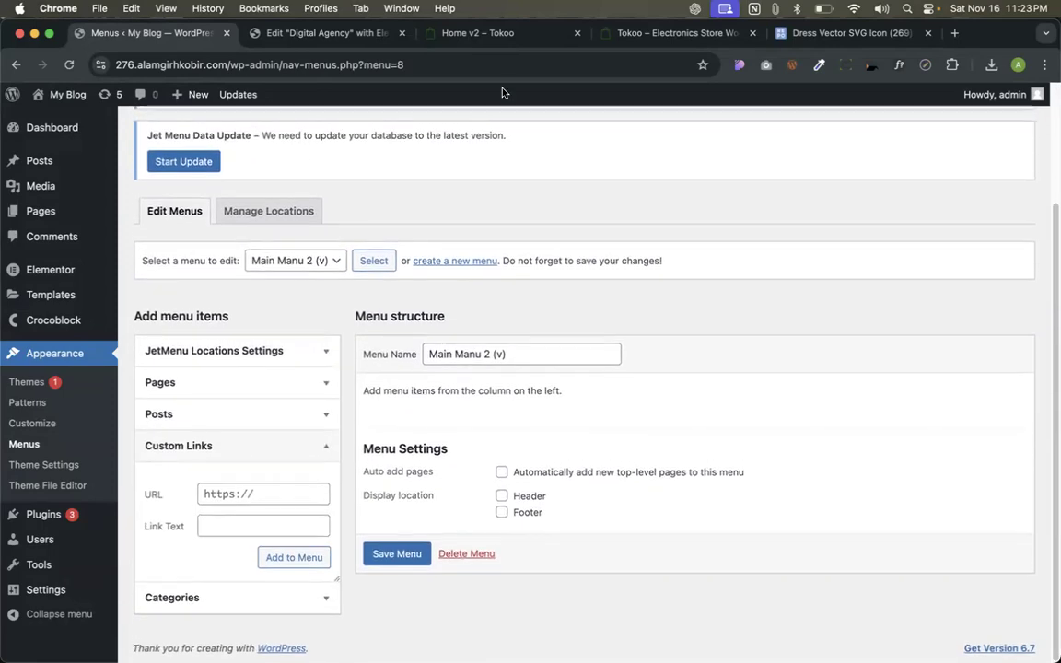
left_click(451, 32)
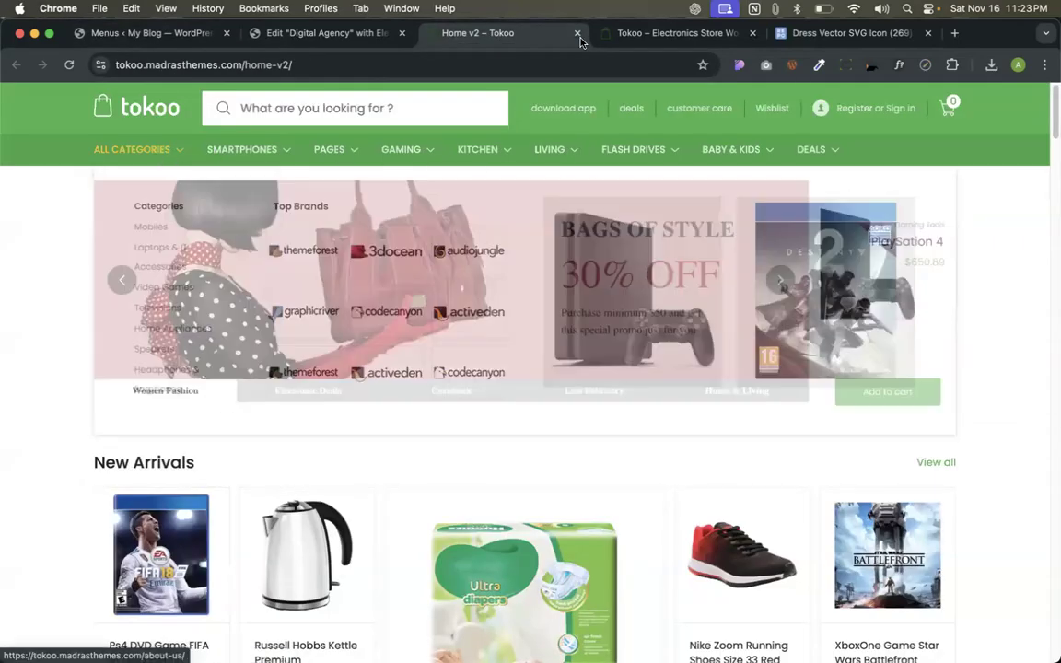
left_click(627, 33)
right_click(199, 208)
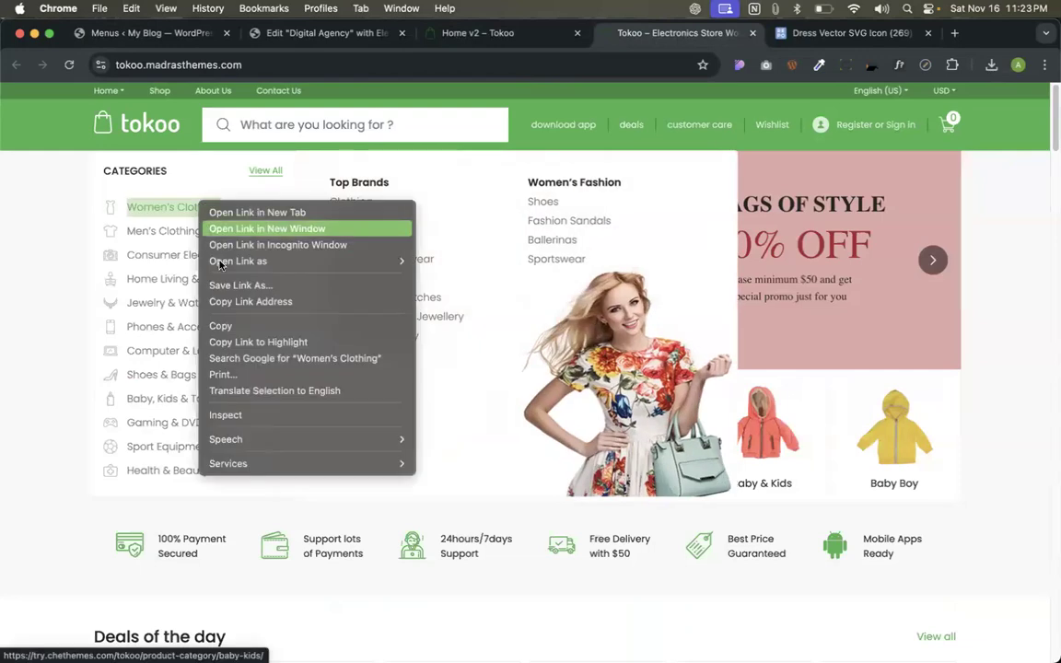
left_click(220, 326)
left_click(147, 33)
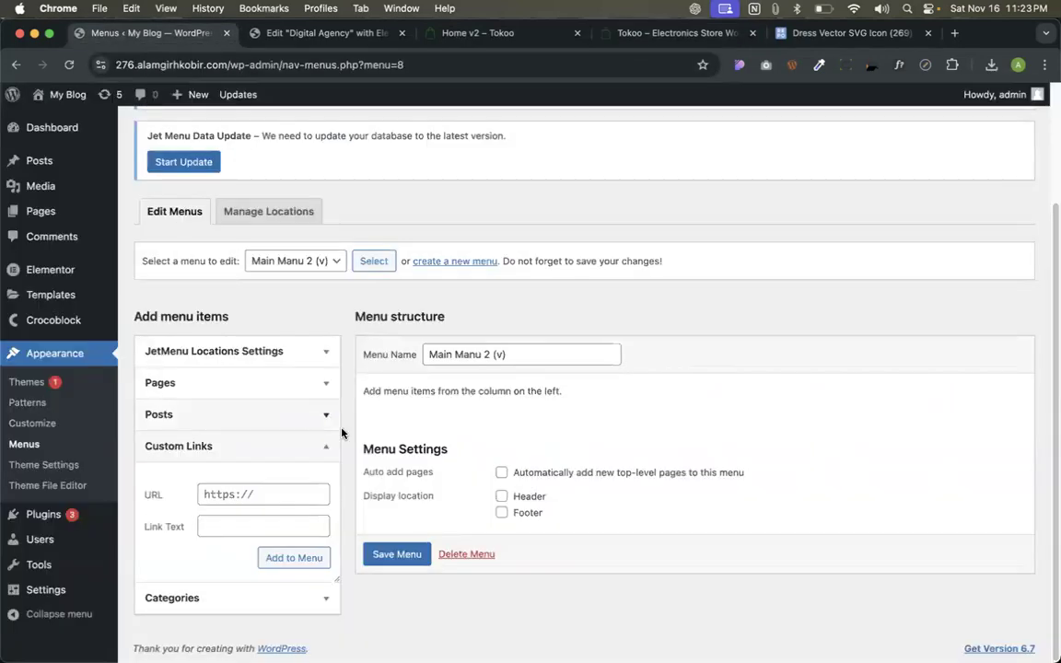
Add a custom link with the text Women's Clothing and the URL # to Main Manu 2 (v).
left_click(270, 526)
key("super+v")
triple_click(279, 495)
type("#")
left_click(276, 556)
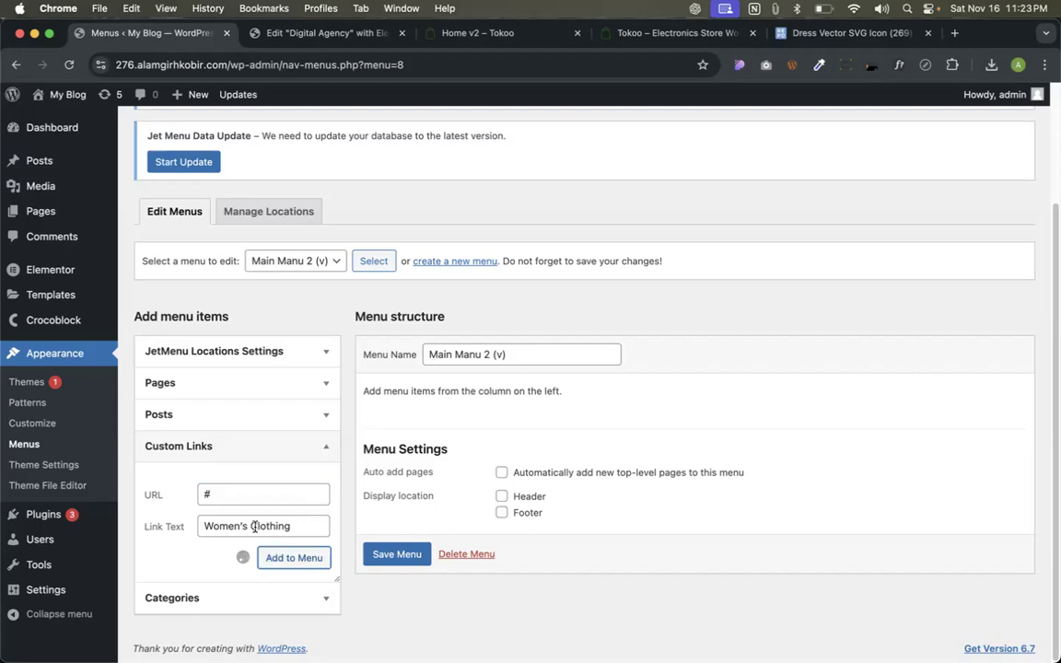
Add a second custom link with the text Men's Clothing and the URL # to the menu.
left_click(256, 524)
key("super+v")
left_click_drag(226, 525, 184, 529)
type("M")
left_click(224, 496)
type("#")
left_click(290, 558)
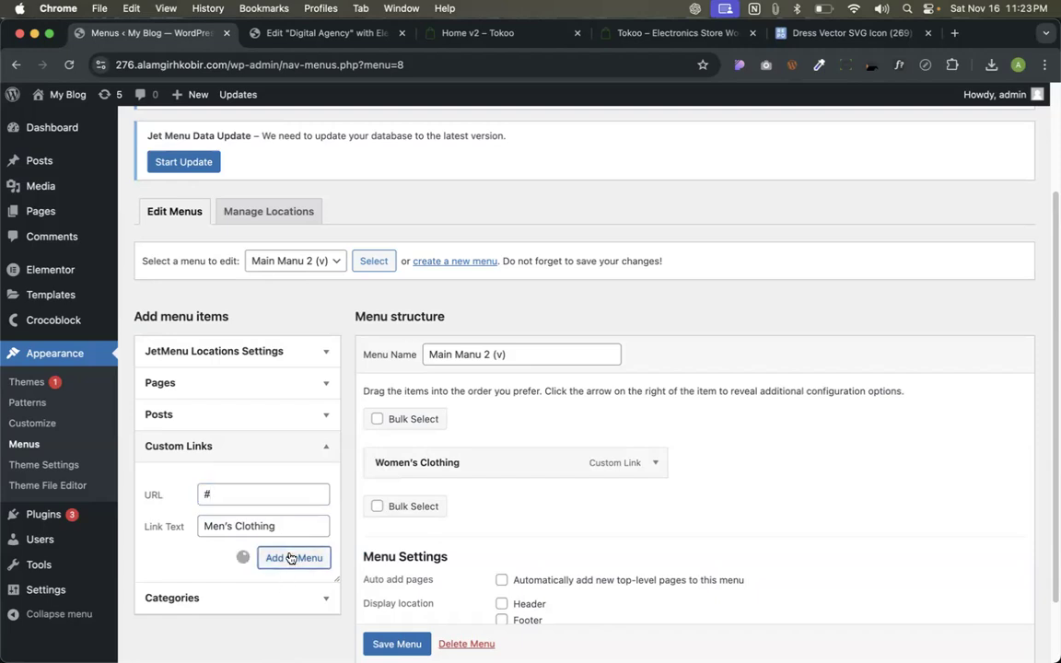
Add a third custom link with the text Baby's Clothing and the URL # to the menu.
left_click(236, 527)
key("super+v")
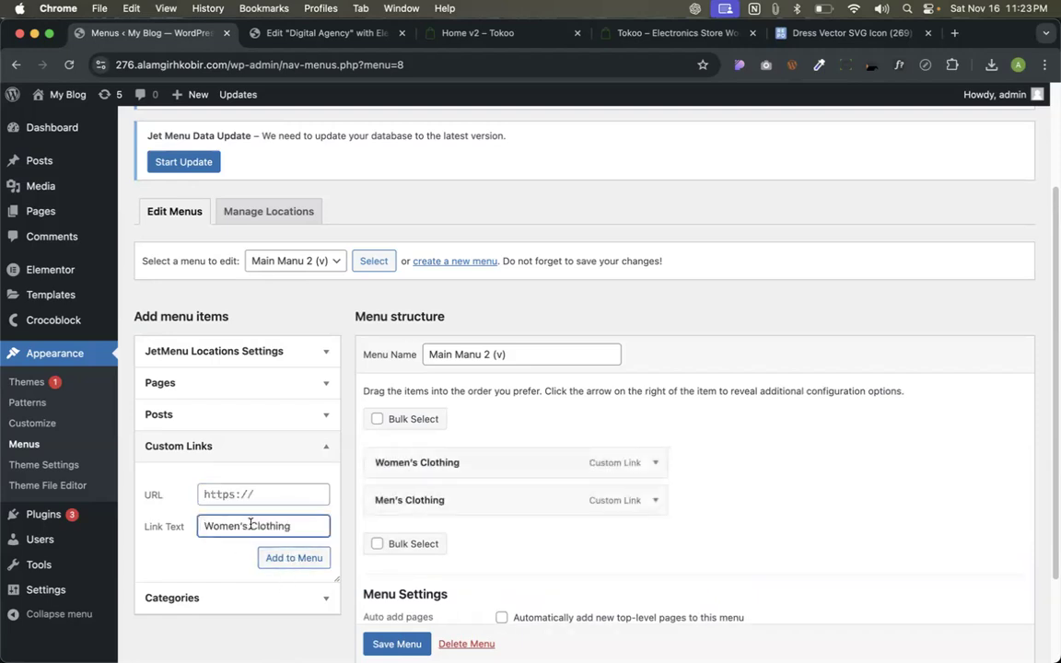
left_click_drag(238, 525, 173, 528)
type("Ba")
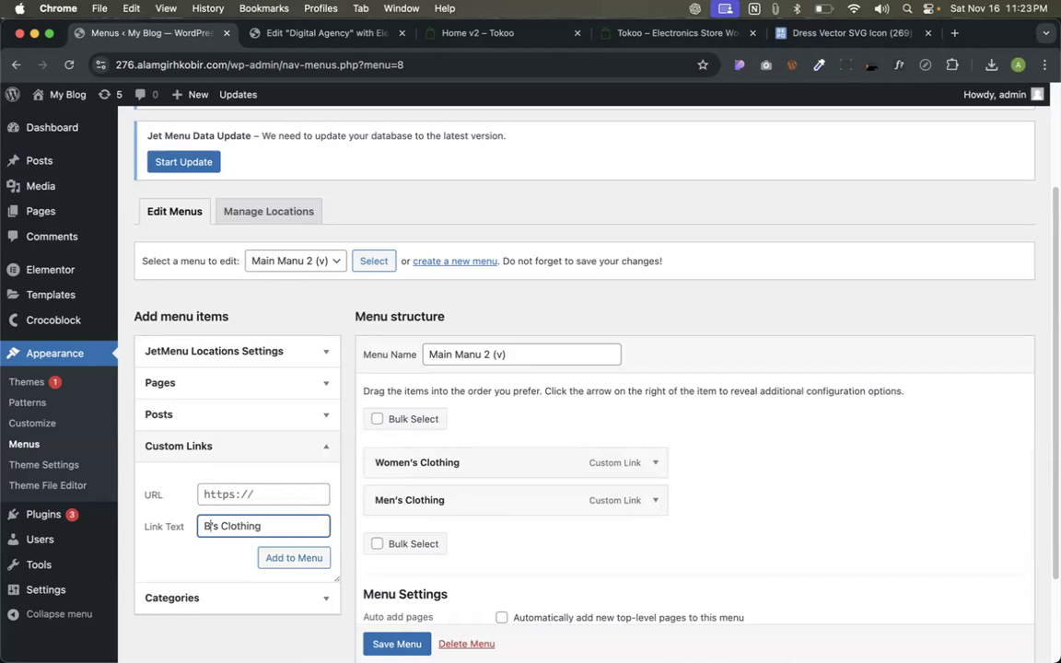
type("by")
left_click(279, 558)
triple_click(318, 494)
type("3")
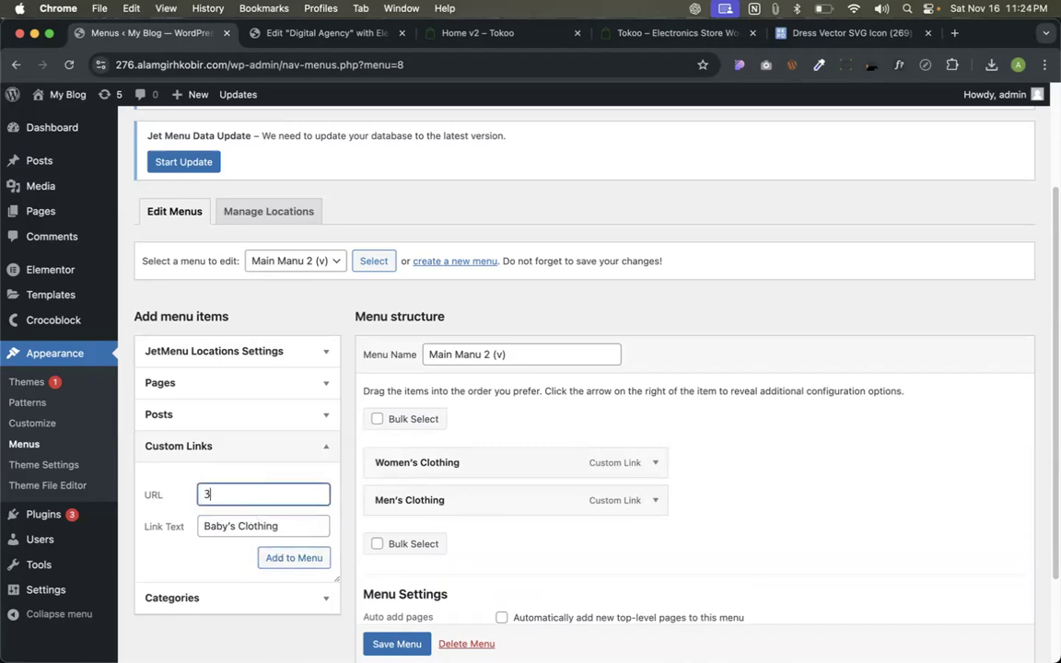
key("BackSpace")
type("#")
left_click(280, 557)
Copy the Consumer Electronics category name from the Tokoo homepage and return to the WordPress Menus page.
left_click(264, 531)
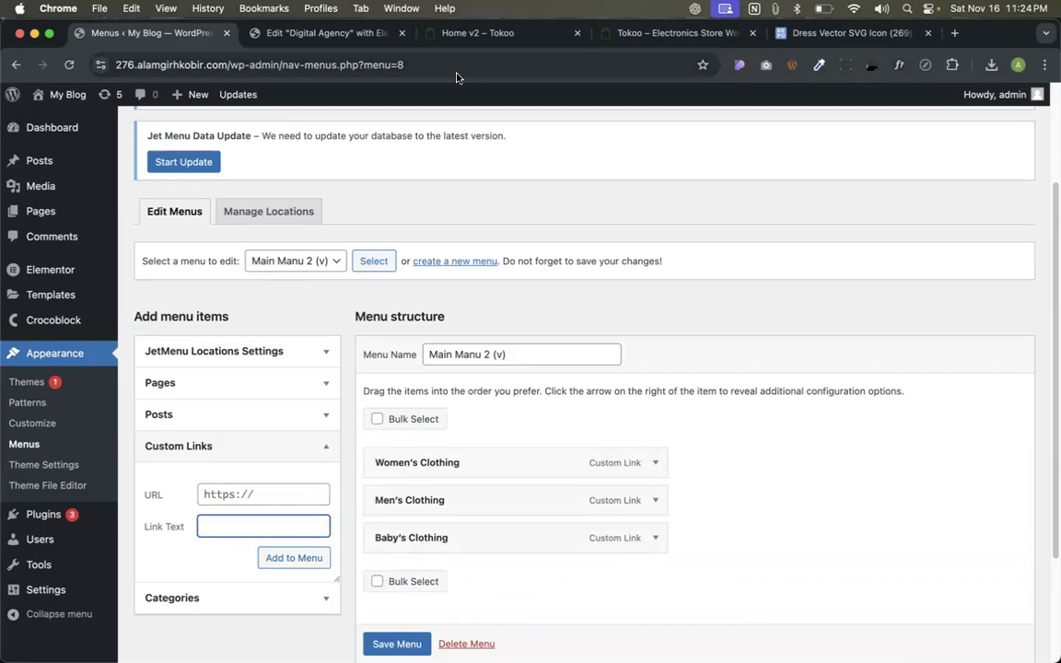
left_click(425, 34)
left_click(597, 33)
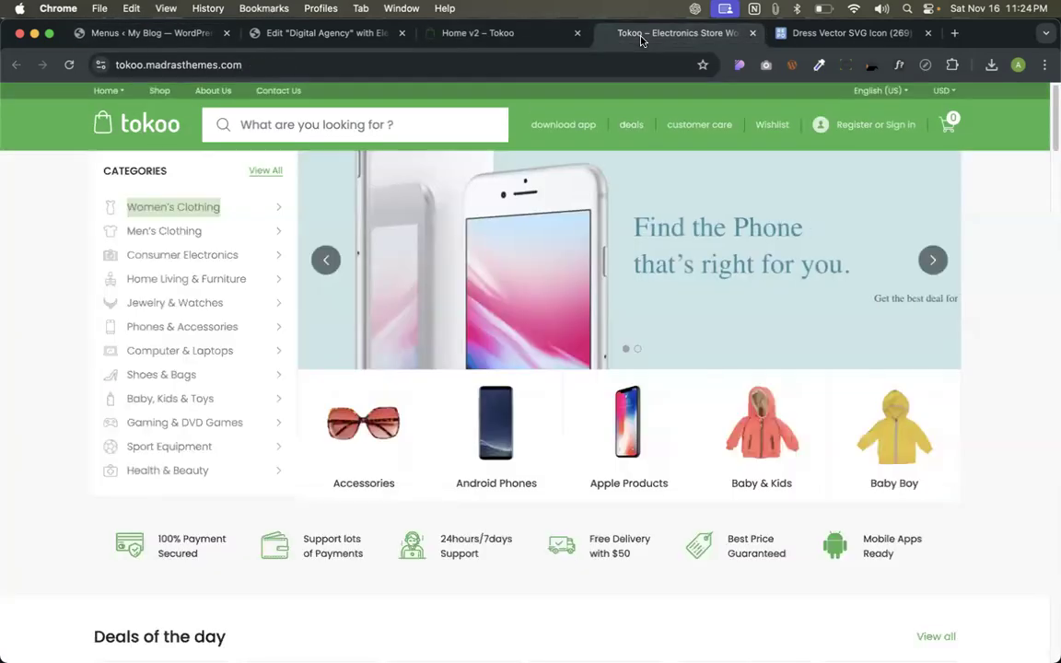
mouse_move(194, 238)
mouse_move(175, 258)
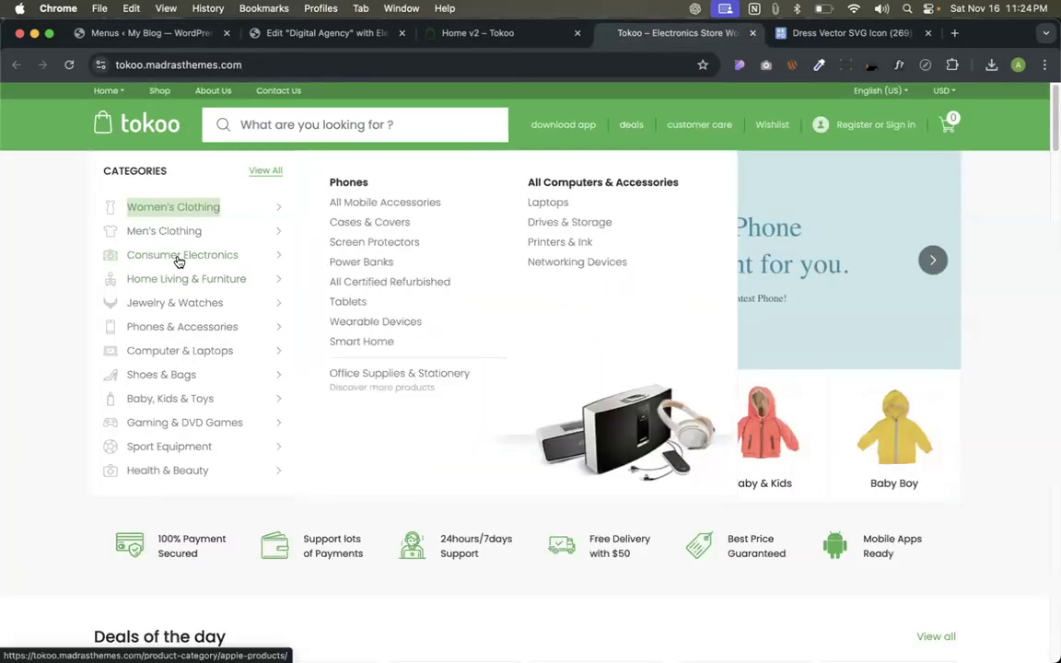
right_click(178, 262)
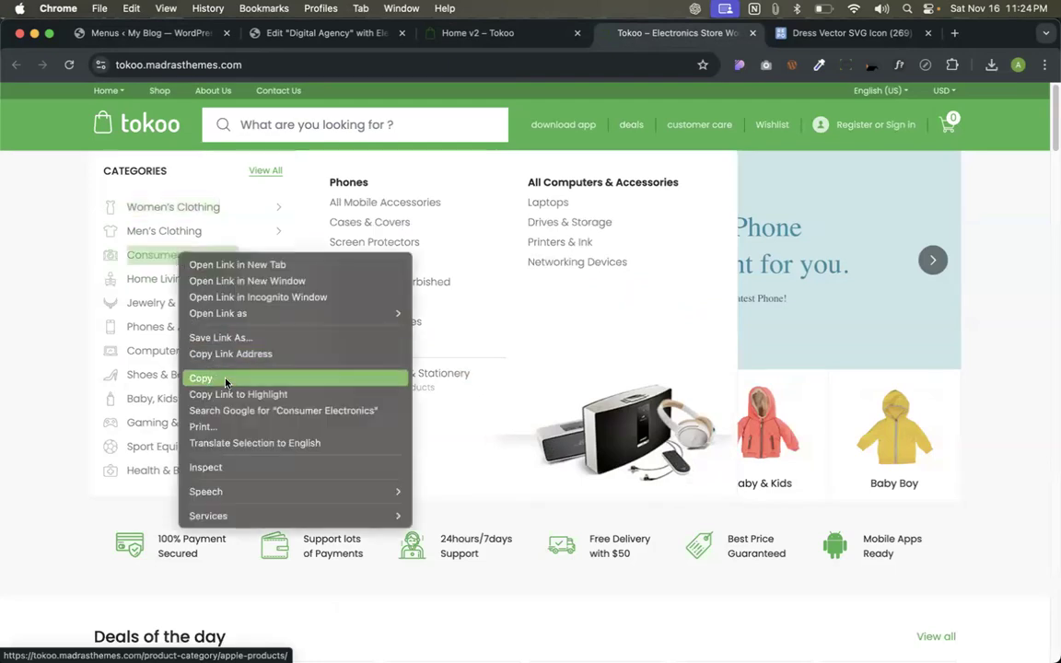
left_click(203, 343)
left_click(140, 33)
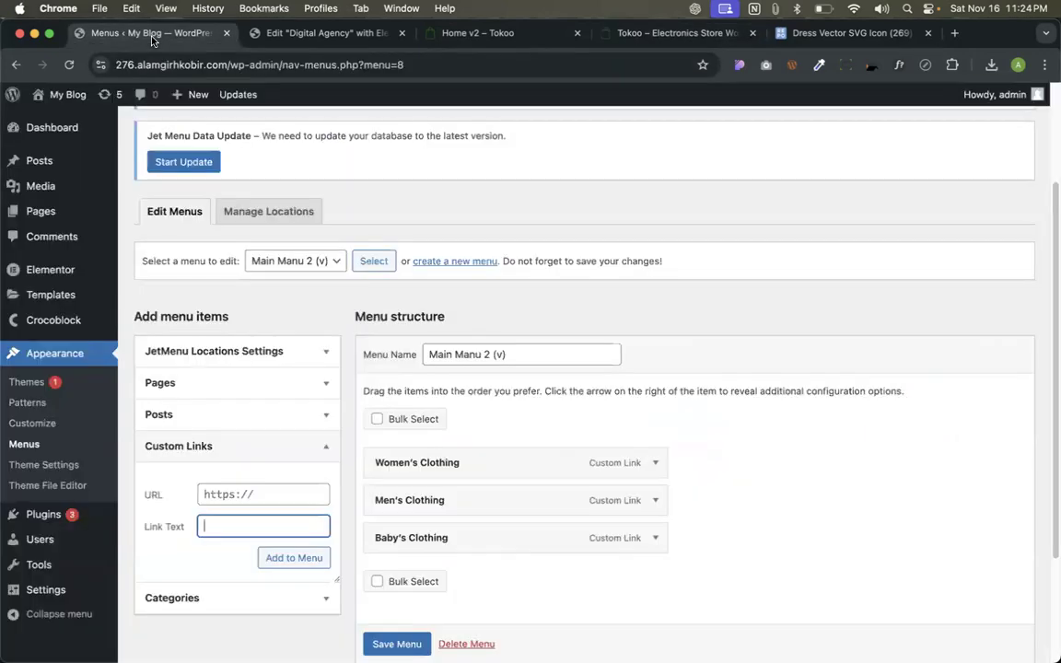
Fill in the custom link form with the text Consumer Electronics and the URL #.
key("super+v")
triple_click(243, 498)
type("#")
left_click(179, 529)
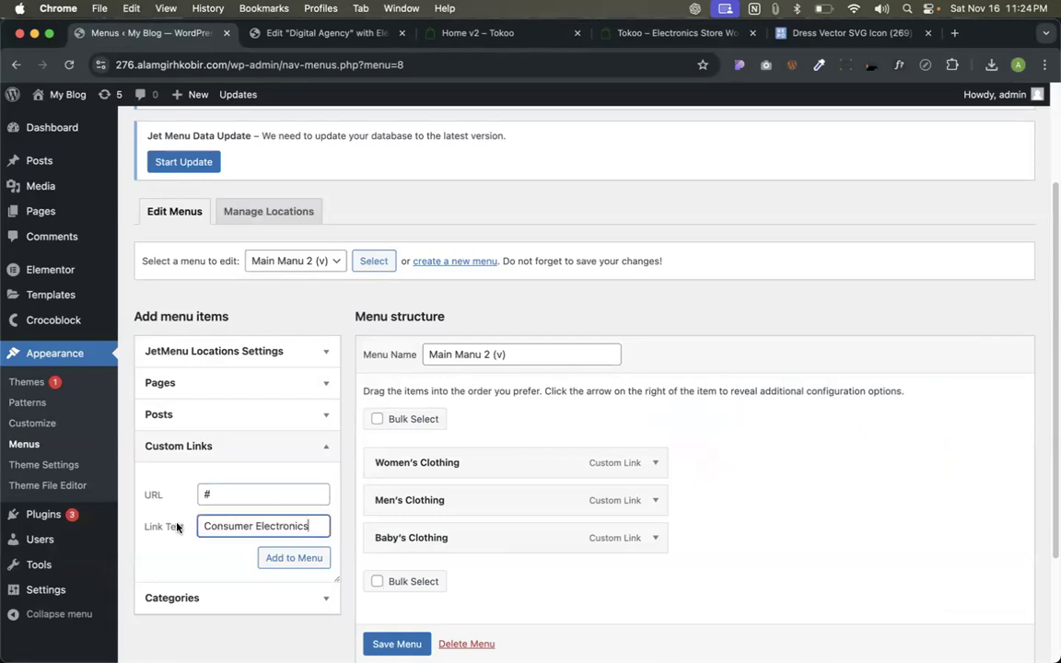
triple_click(278, 528)
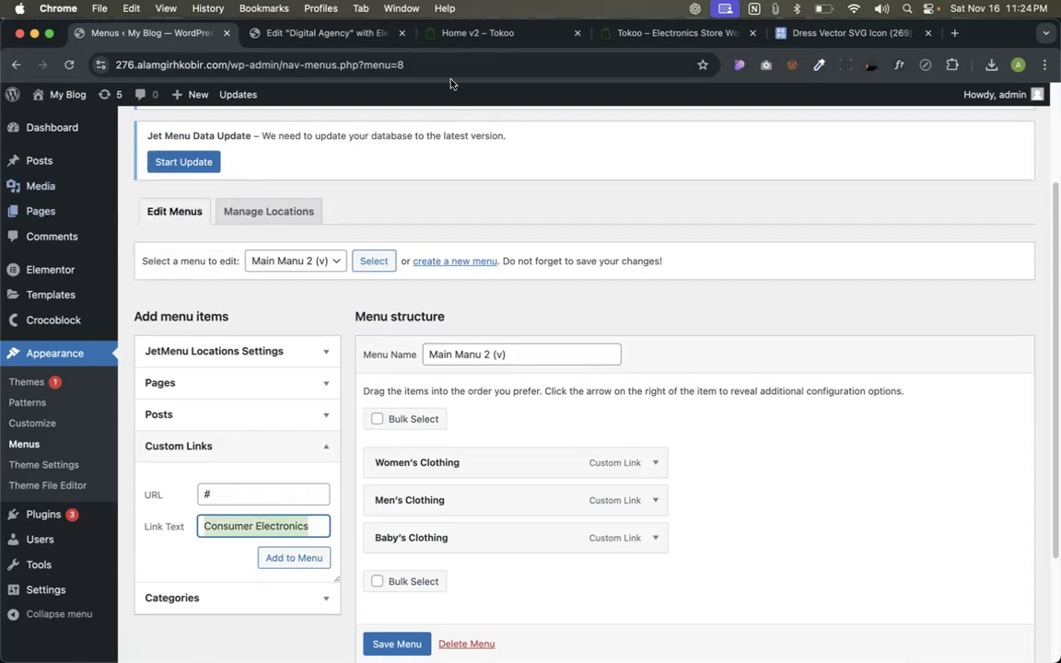
left_click(170, 519)
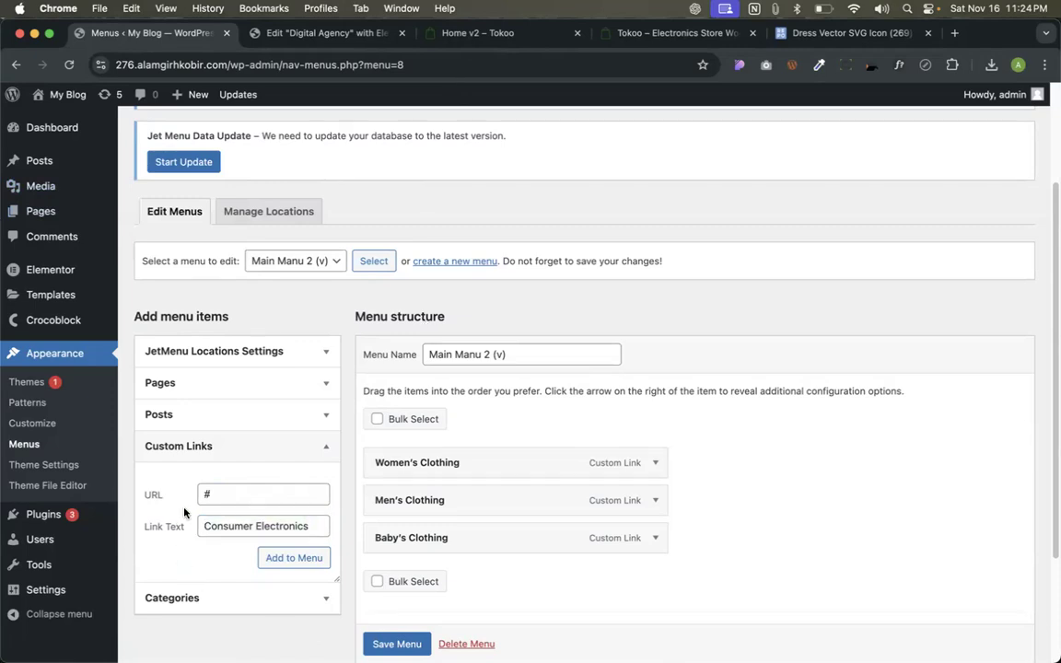
Replace the custom link's text with Buy now and select its URL value.
triple_click(273, 524)
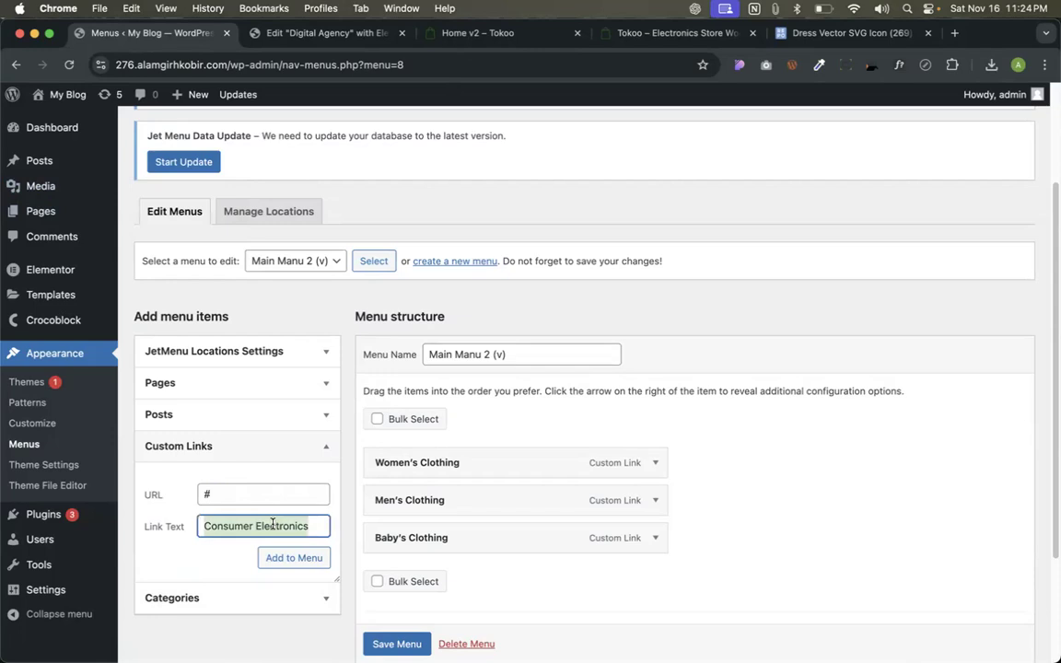
type("Buy now")
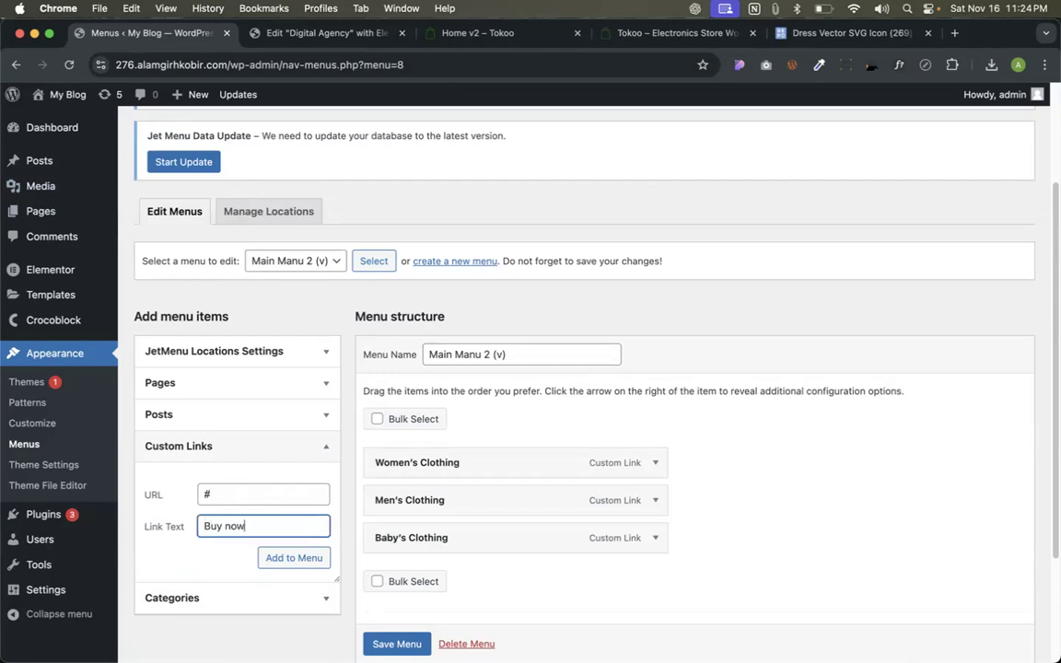
left_click(252, 494)
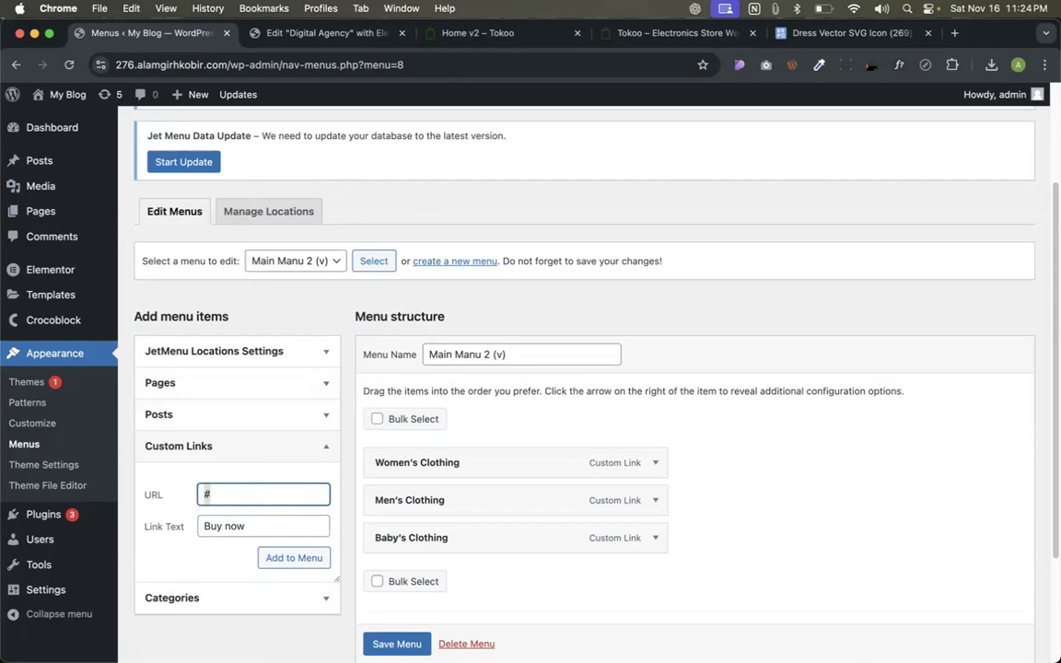
Compare the Elementor page's header menu and empty black column with the Tokoo homepage and its Snacks & Grocery category page.
left_click(273, 30)
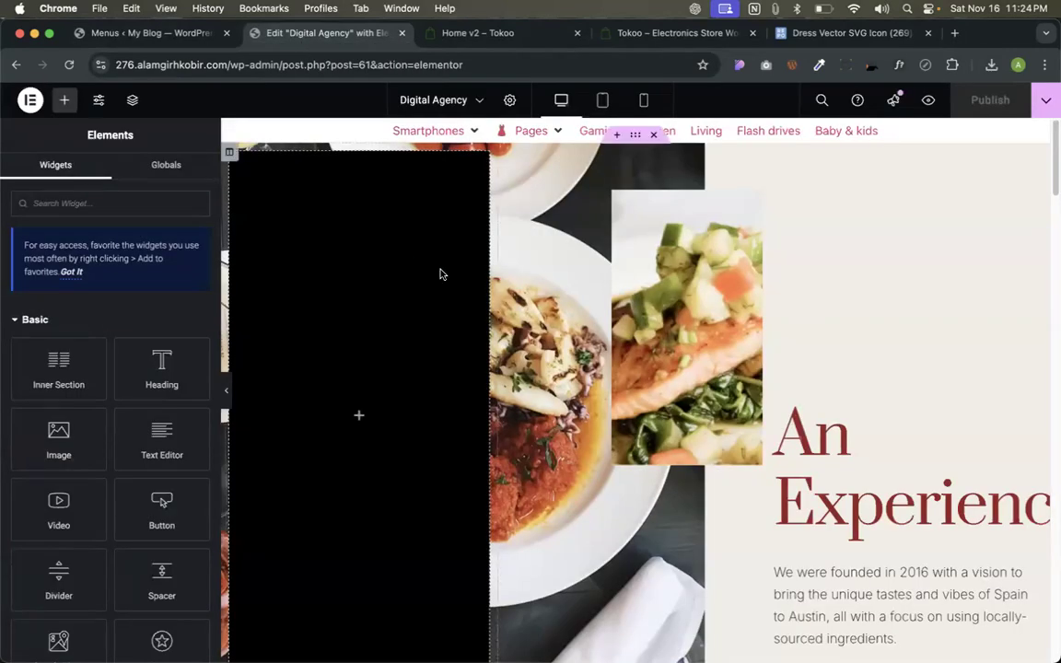
left_click(148, 32)
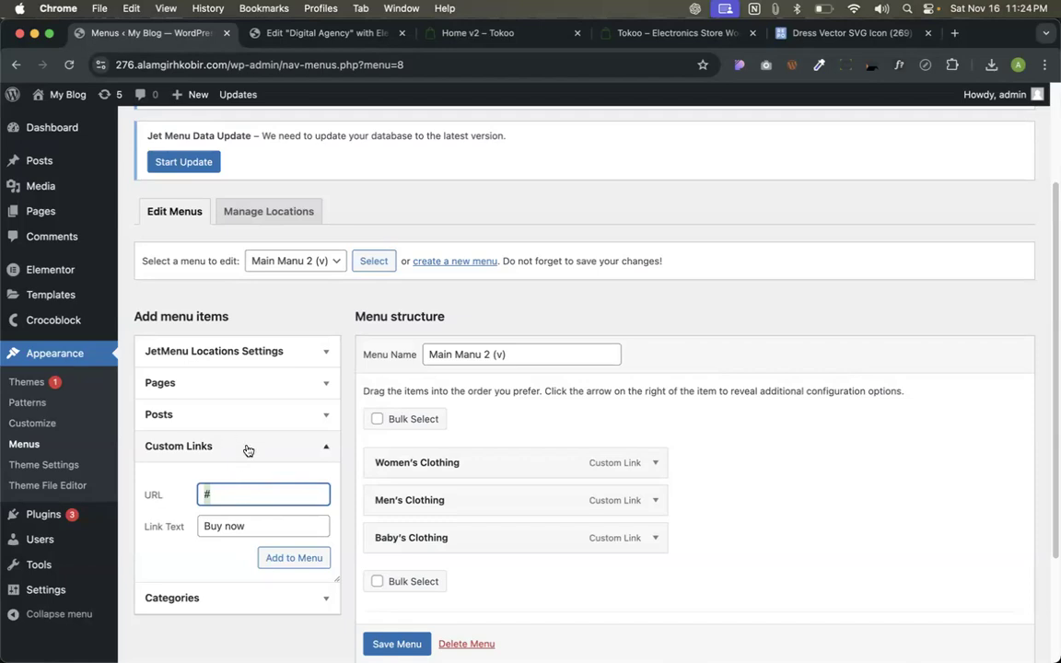
left_click(174, 491)
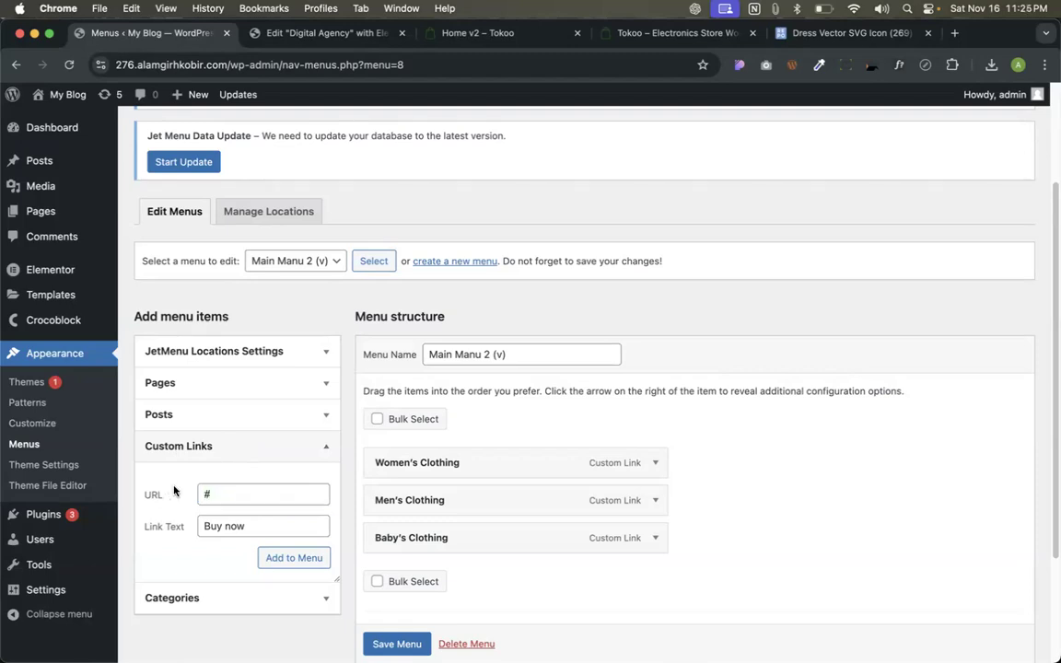
left_click(309, 34)
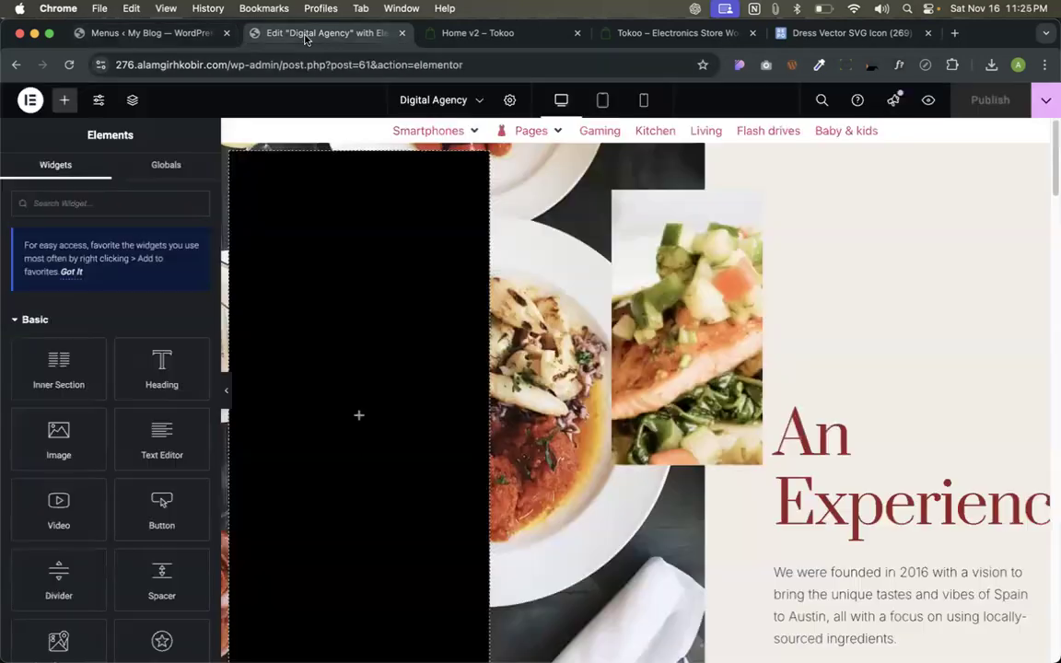
left_click(442, 34)
mouse_move(225, 152)
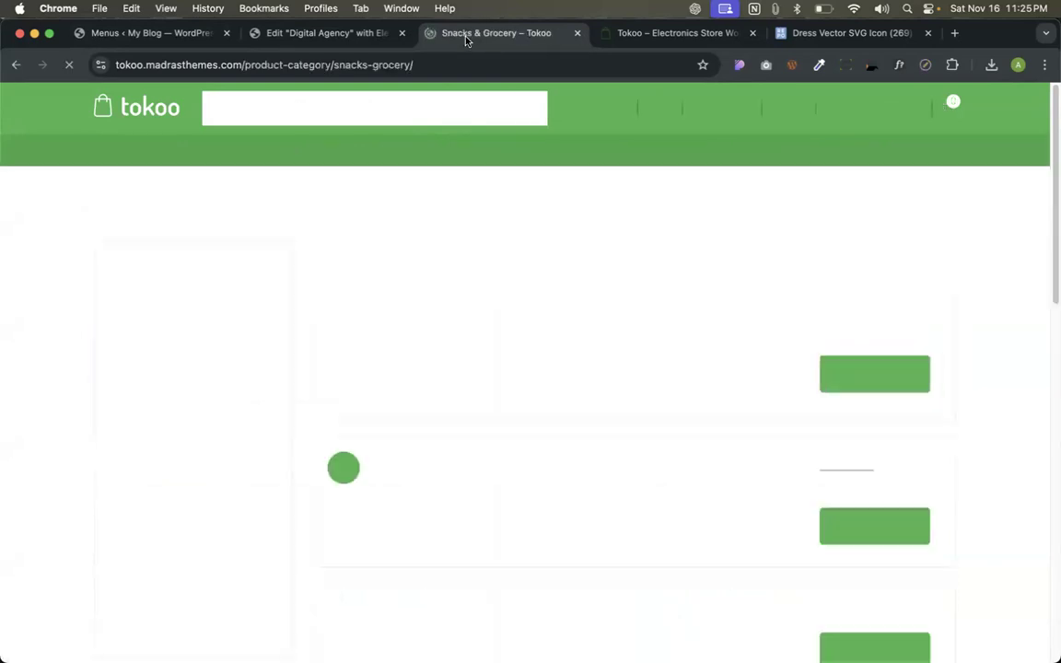
right_click(466, 41)
left_click(485, 45)
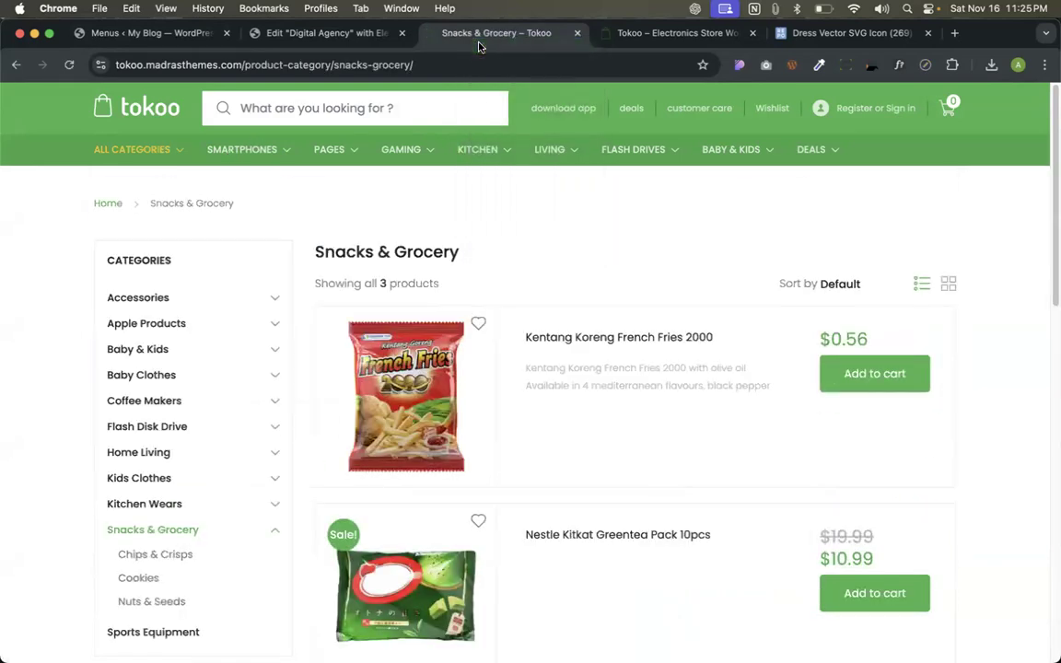
left_click(654, 34)
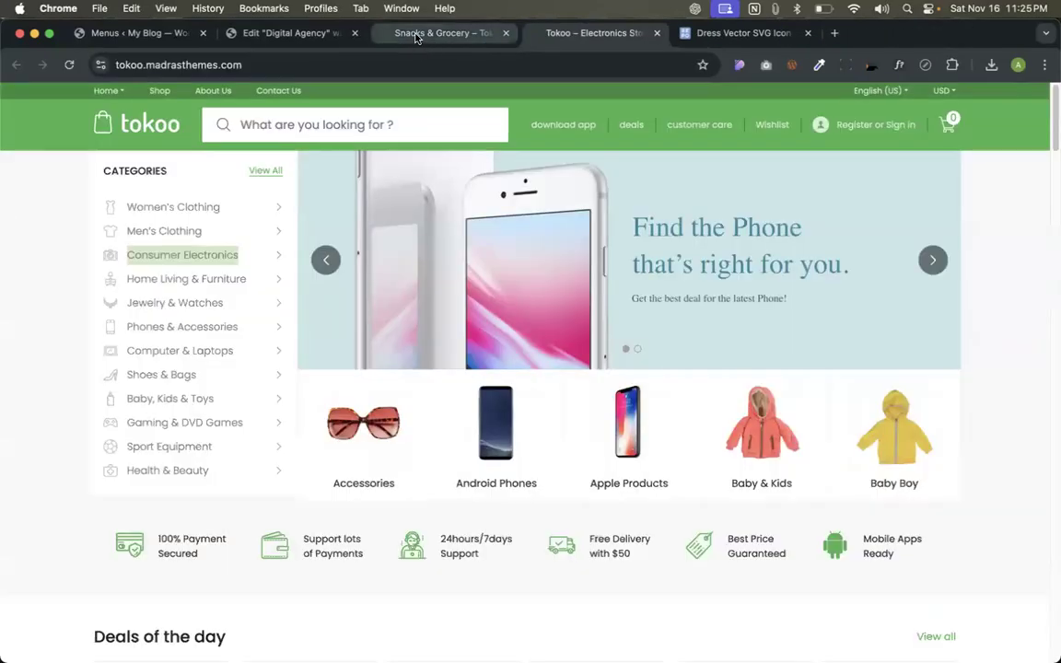
mouse_move(329, 149)
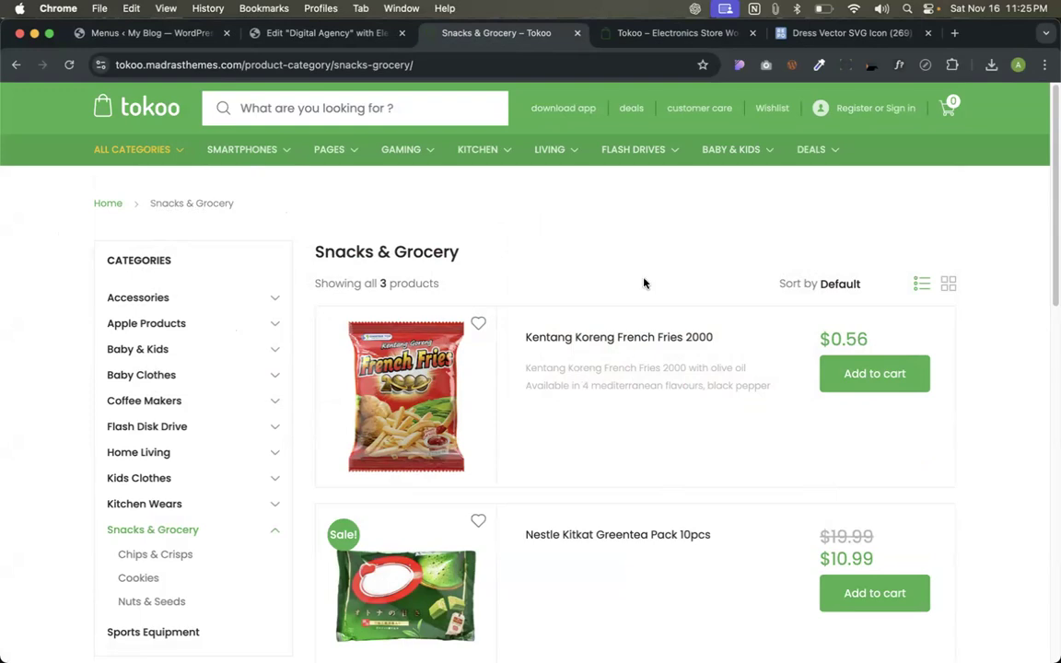
right_click(519, 42)
left_click(513, 38)
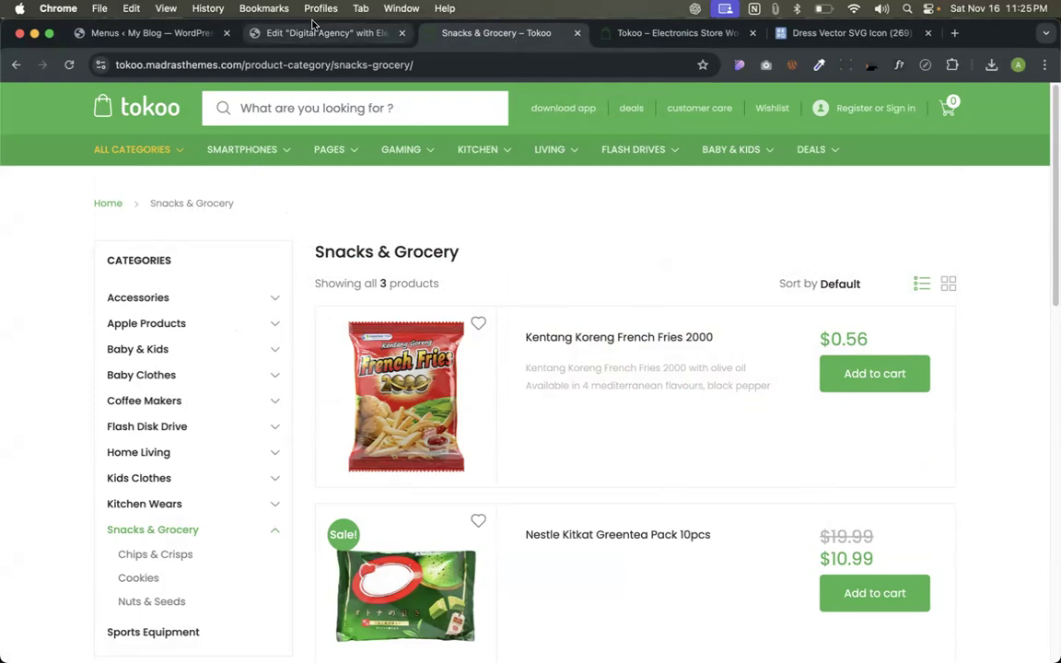
Open the WordPress posts list in a separate browser tab, keeping the unsaved menu page, and open the Hello world! post for editing.
left_click(164, 33)
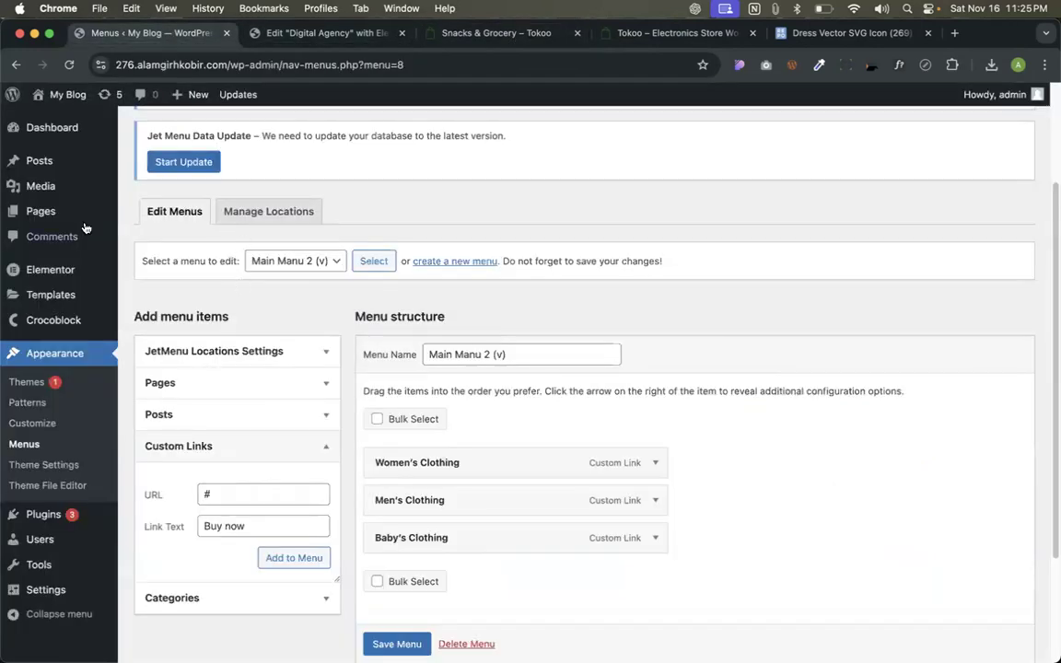
mouse_move(38, 161)
left_click(142, 163)
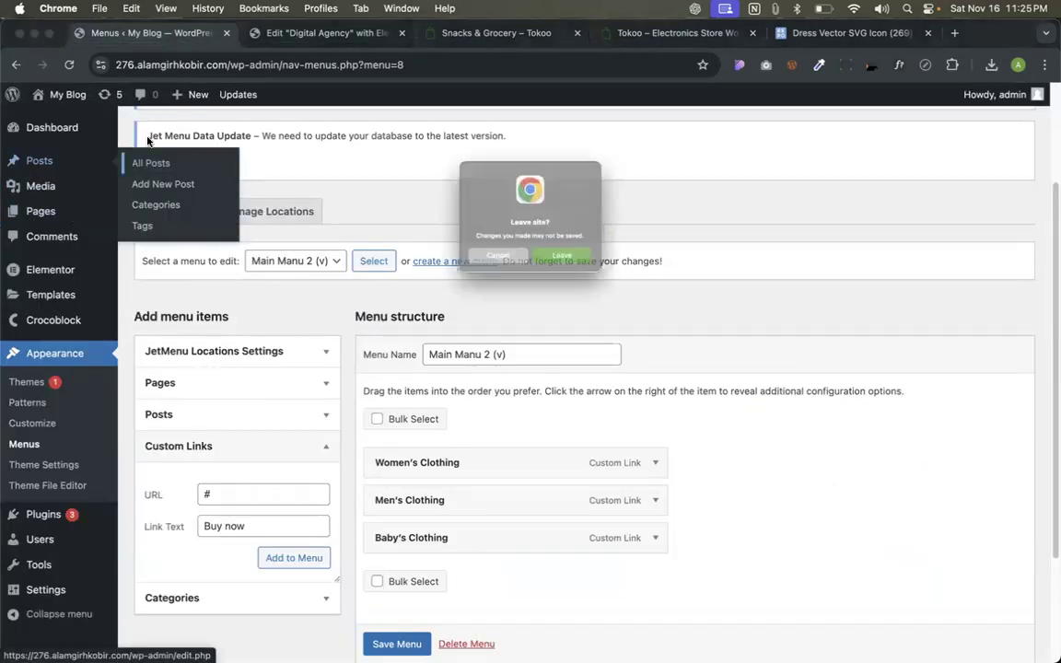
left_click(485, 270)
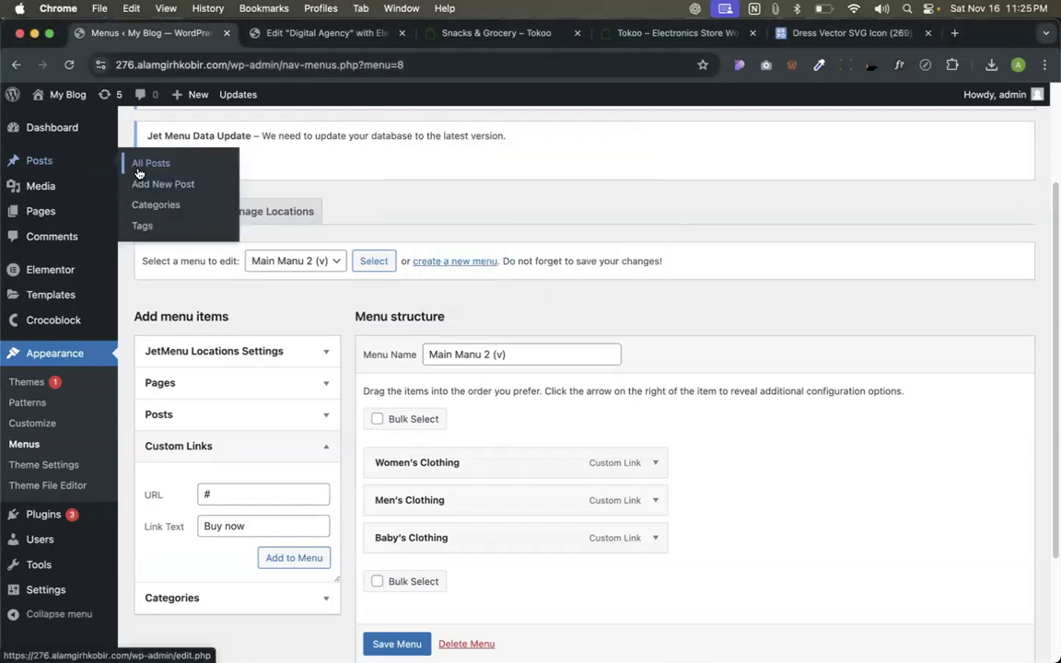
left_click(138, 173, "super")
left_click(246, 39)
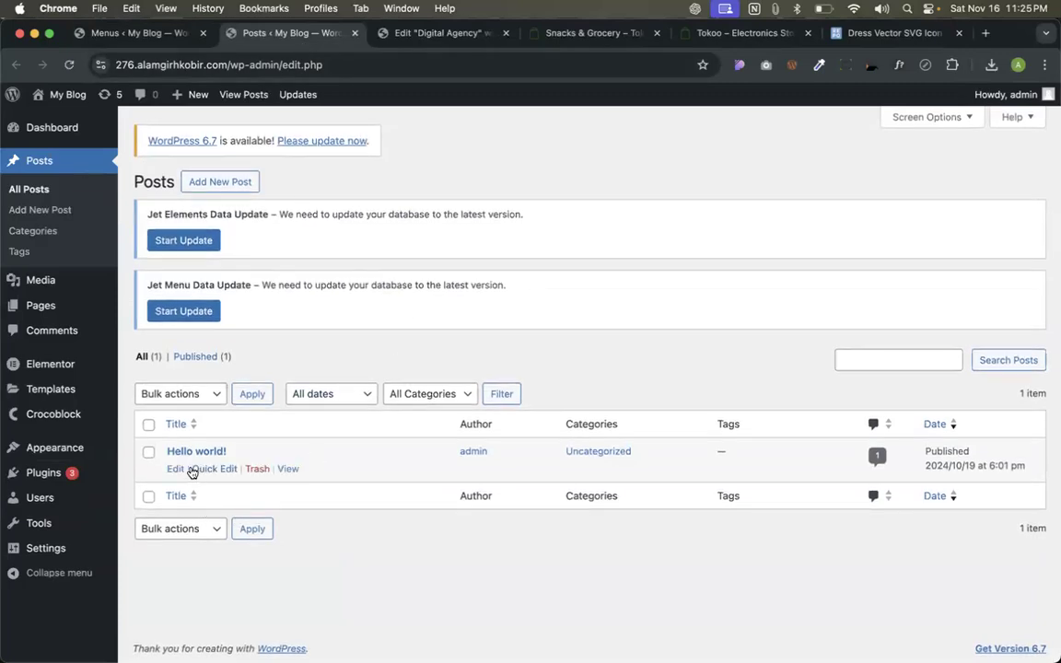
left_click(176, 469)
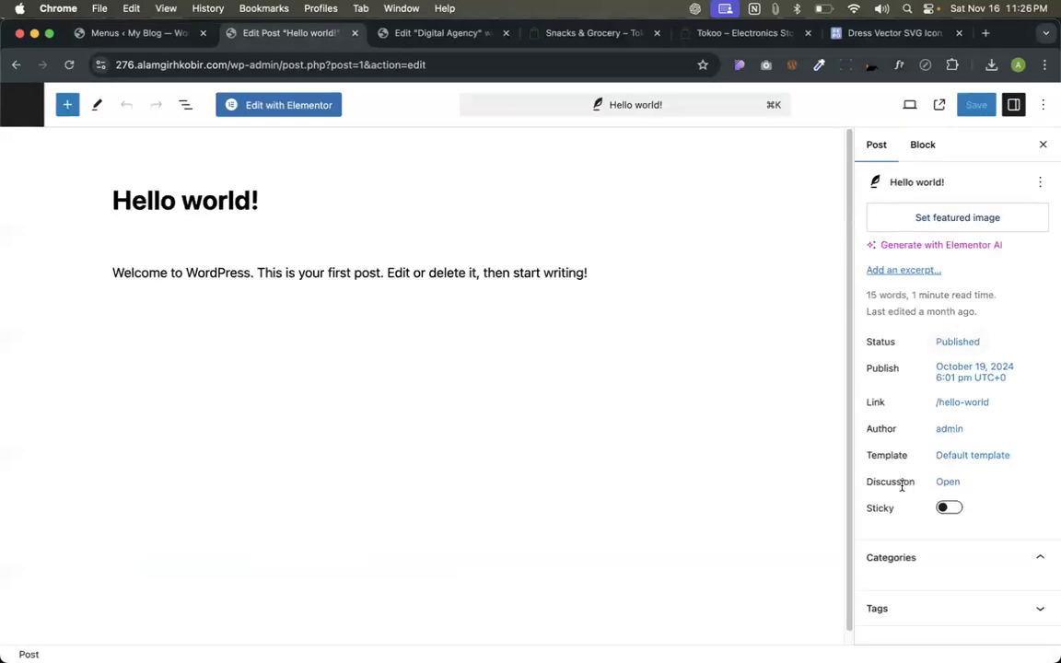
Replace the custom link text with Consumer Electronics, keep the URL #, and add the link to Main Manu 2 (v).
scroll(907, 535, "down", 1)
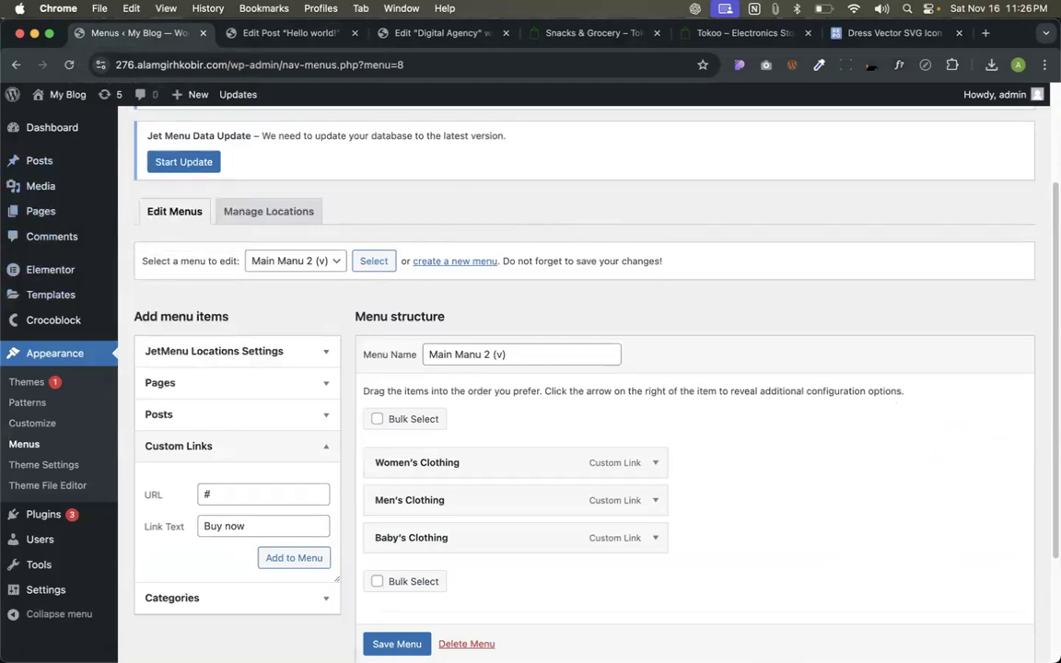
scroll(493, 419, "down", 4)
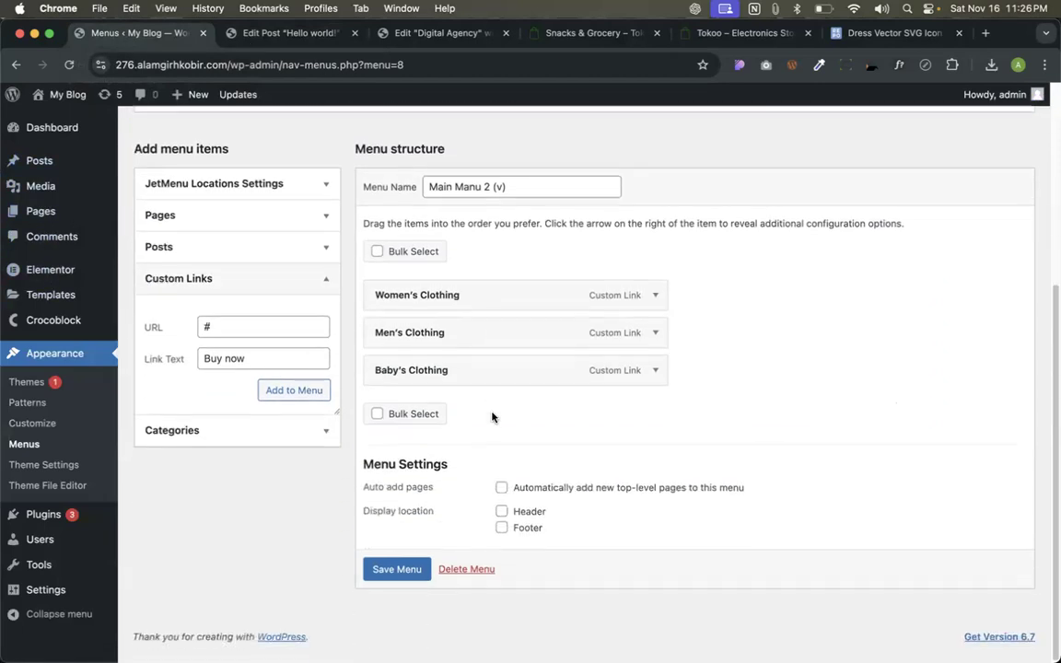
scroll(572, 154, "up", 1)
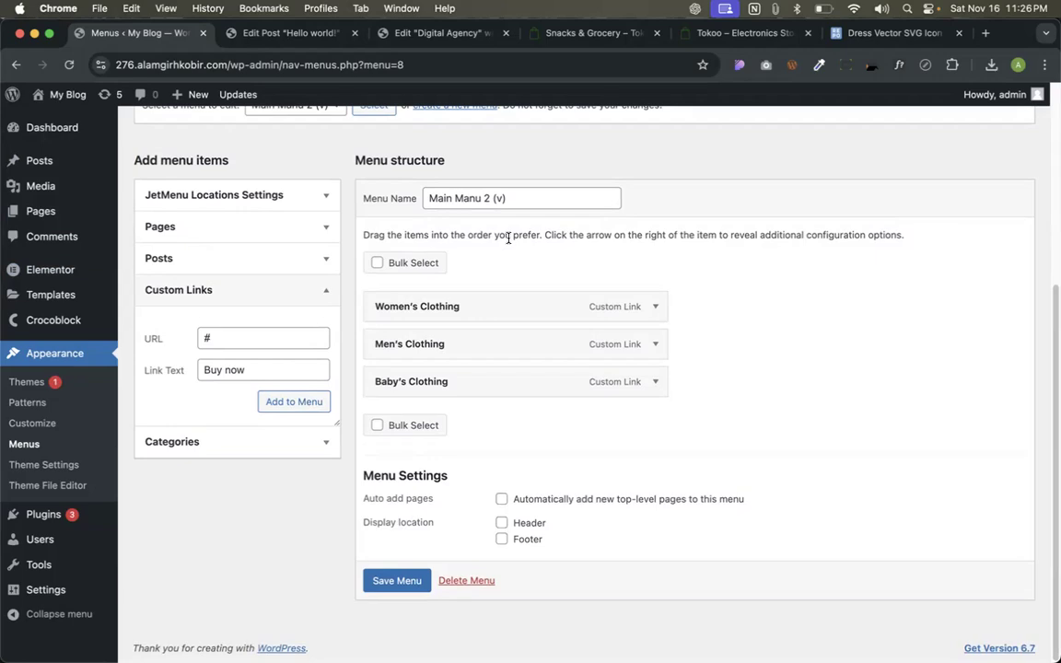
triple_click(217, 371)
type("Consumer Electronics")
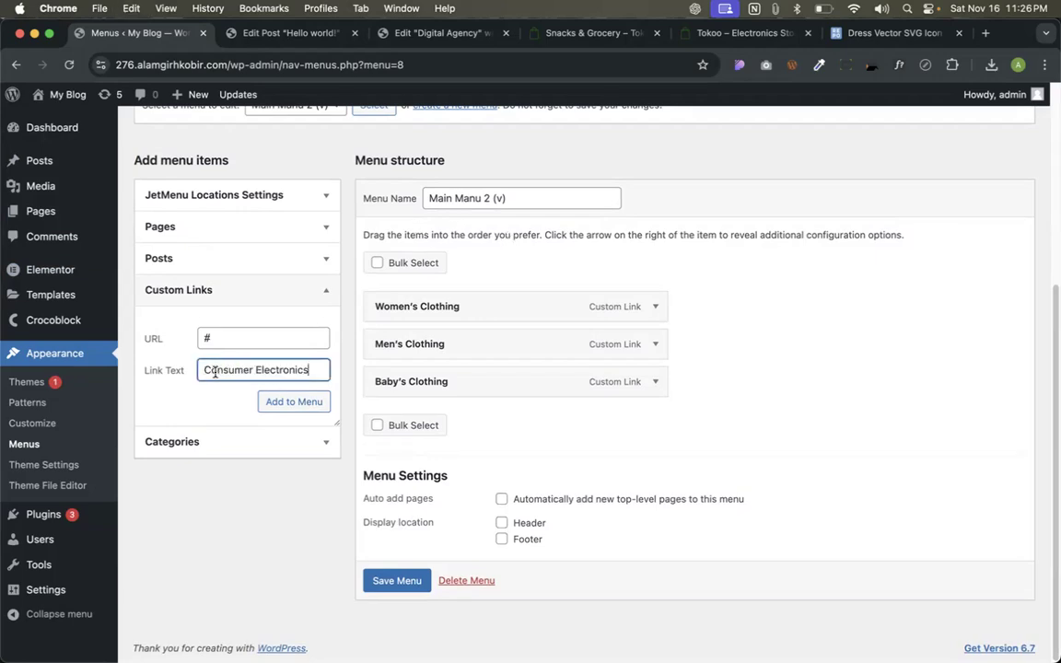
left_click(212, 338)
left_click(279, 402)
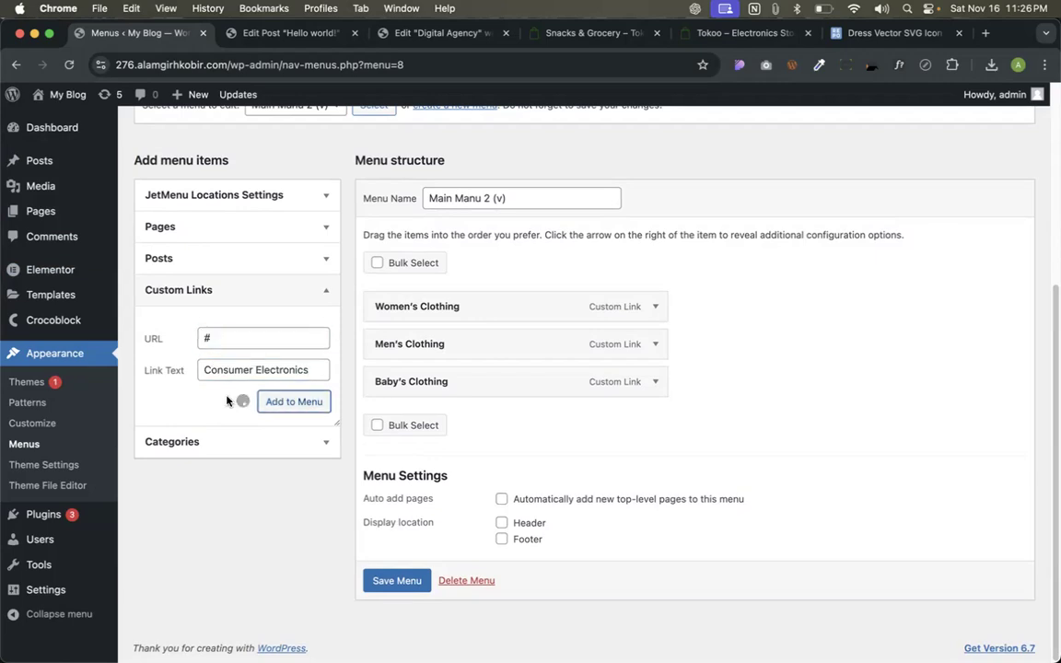
Copy the Home Living & Furniture category name from the Tokoo homepage and add it to the menu as a custom link.
scroll(523, 395, "down", 1)
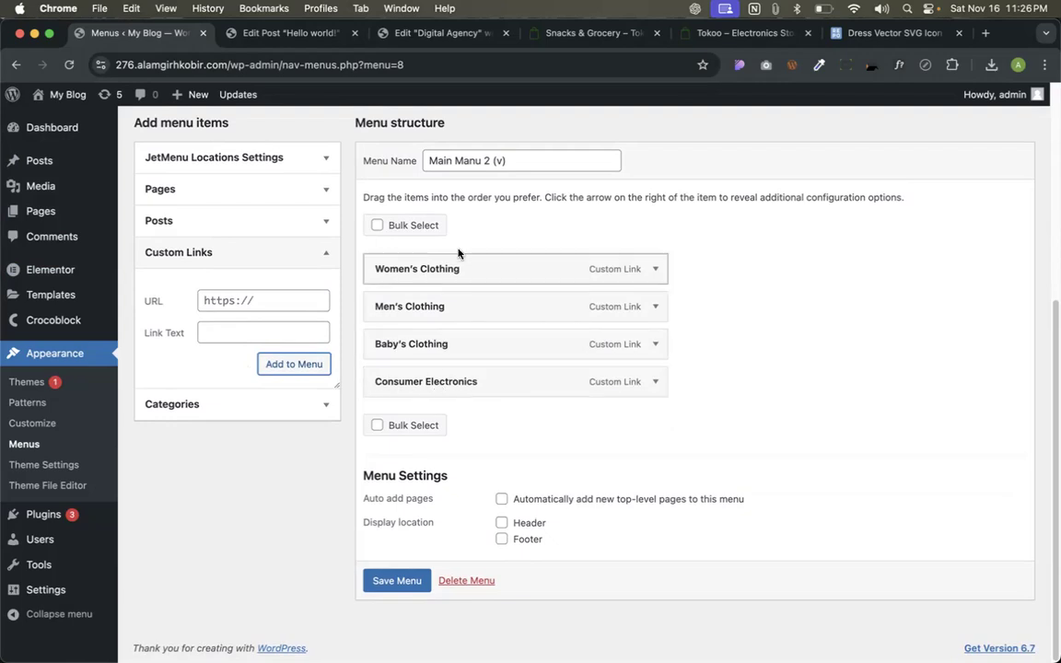
left_click(266, 333)
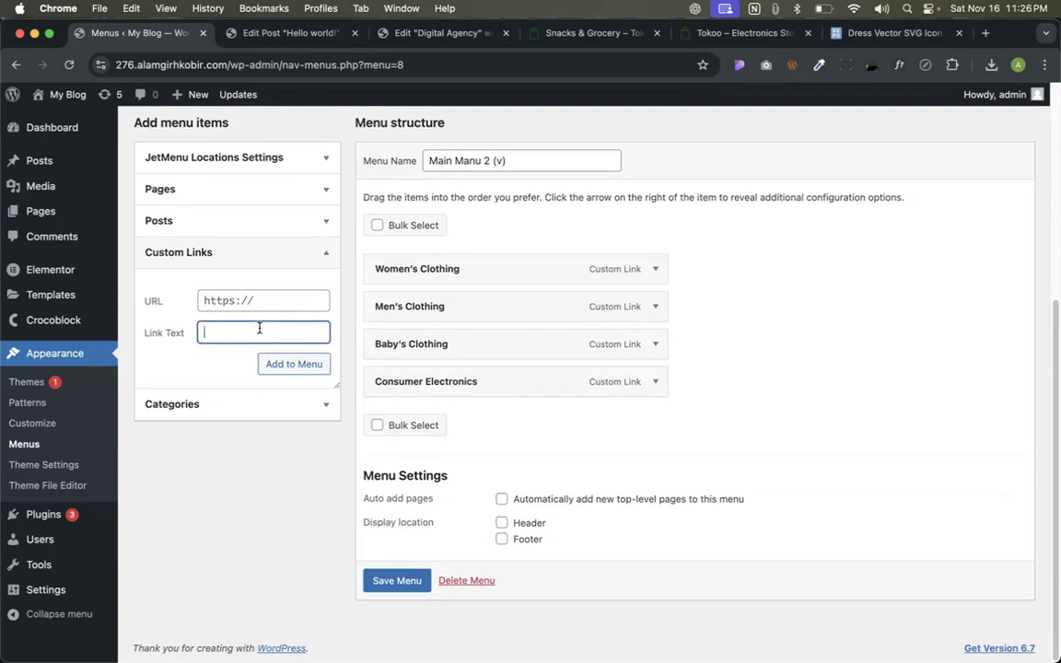
left_click(410, 37)
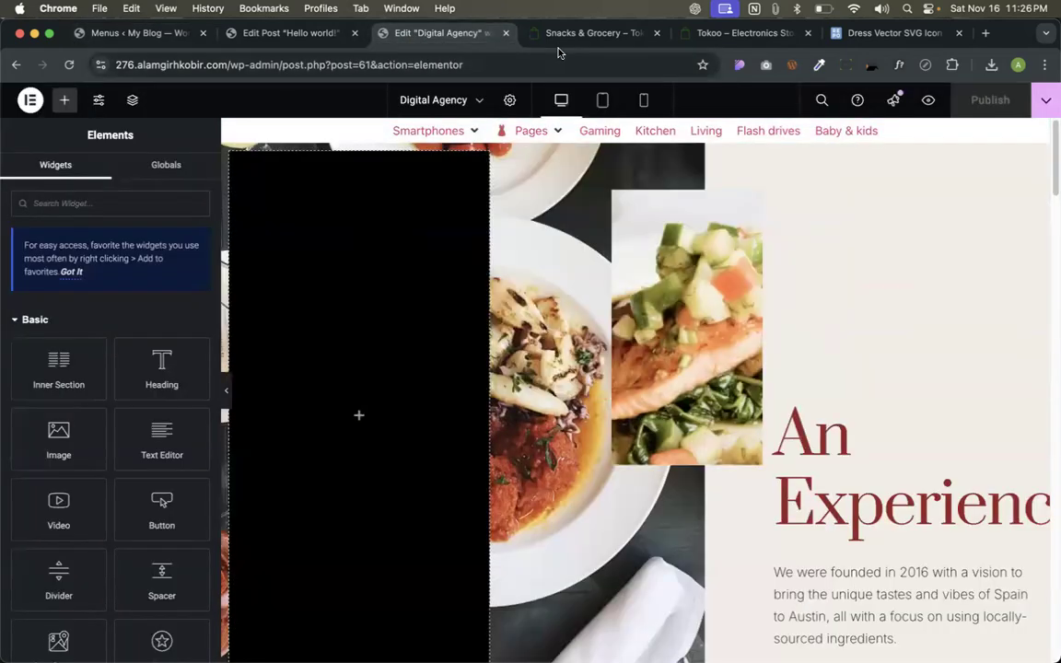
left_click(566, 35)
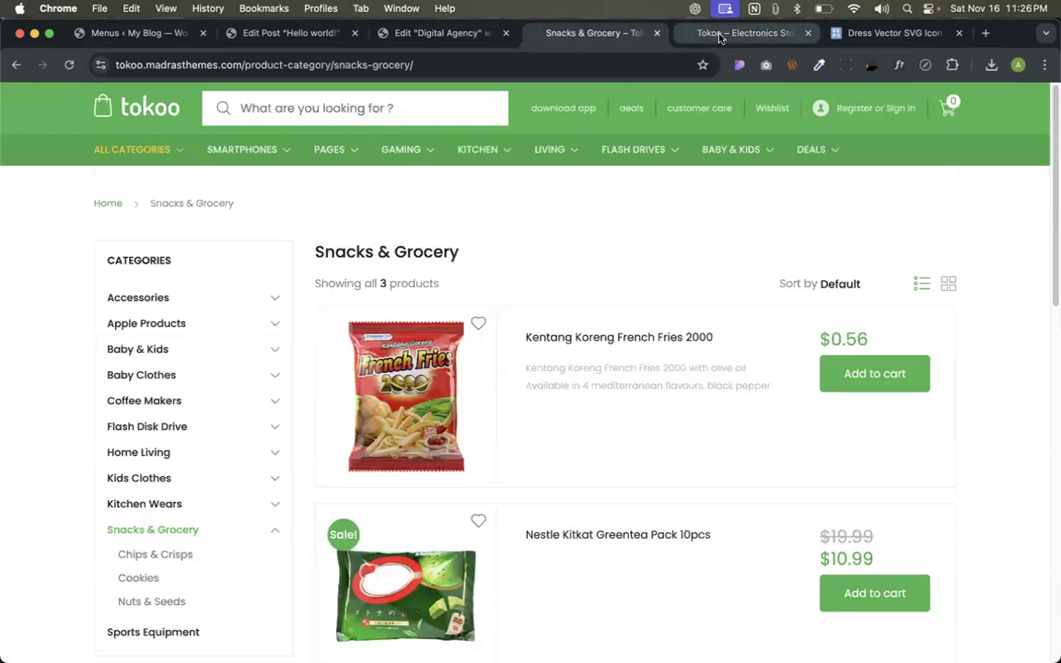
left_click(720, 35)
right_click(191, 277)
left_click(221, 371)
left_click(158, 35)
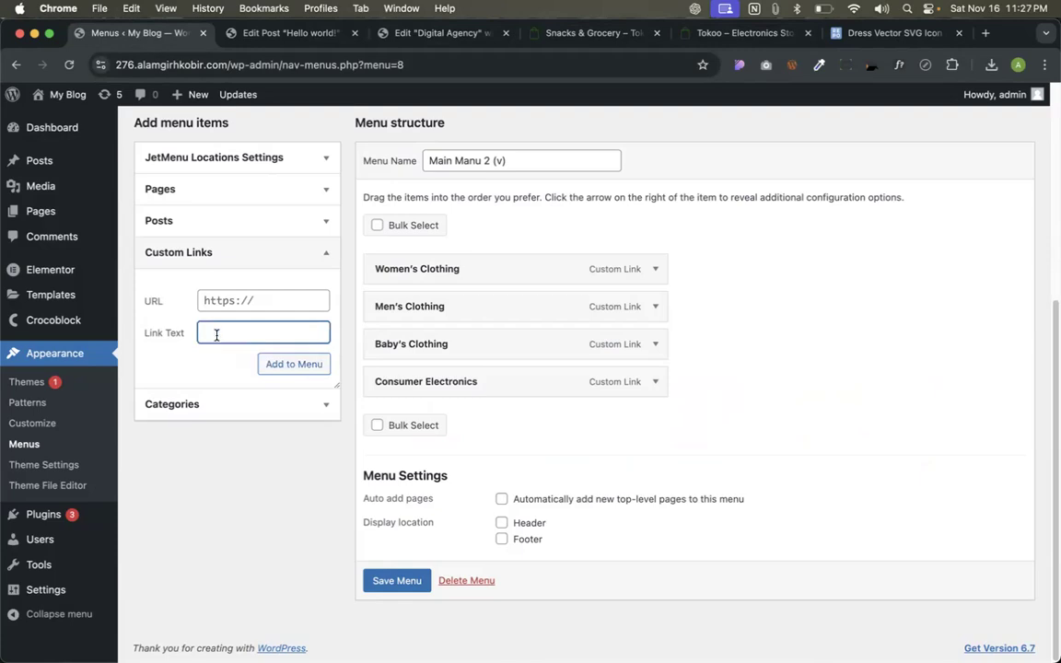
type("Home Living & Furniture")
left_click(219, 291)
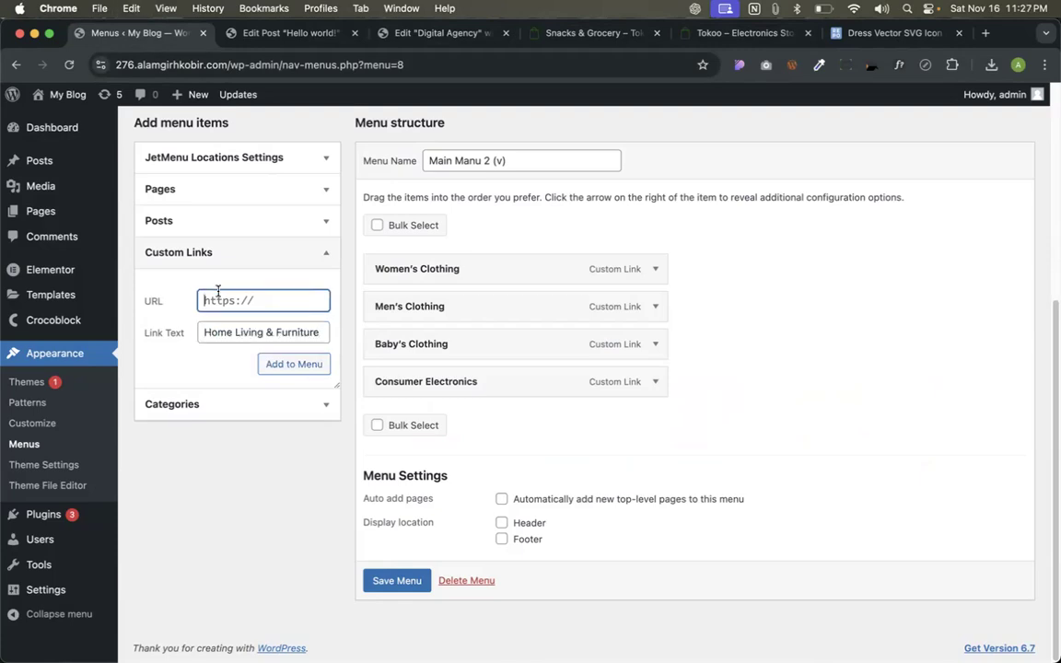
left_click(304, 367)
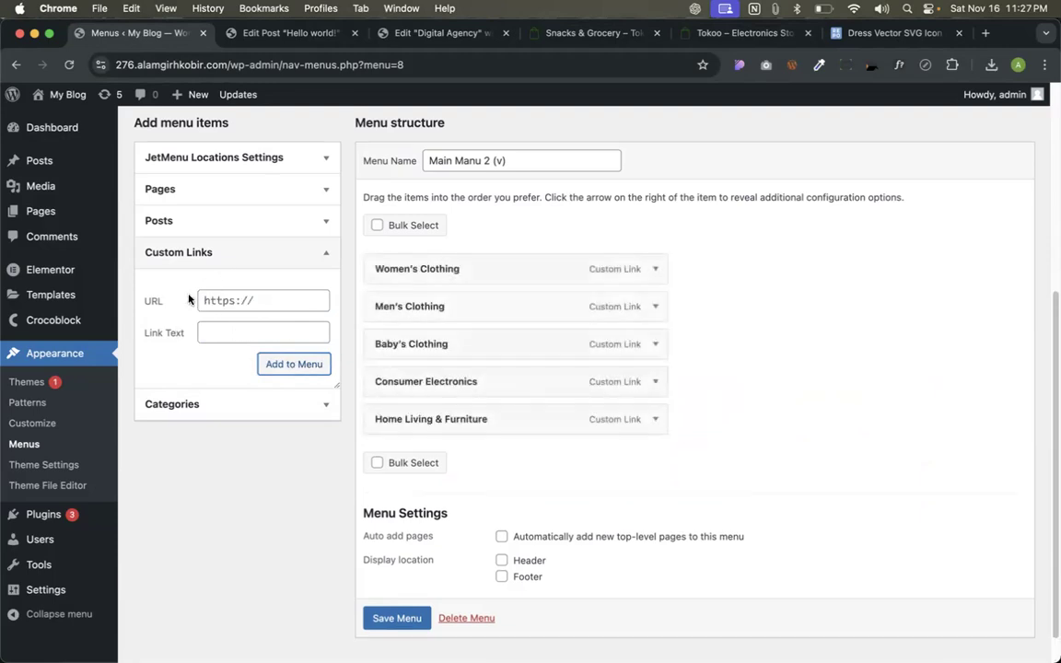
Copy the Jewelry & Watches category name from the Tokoo homepage and add it as a custom link with URL #.
left_click(226, 255)
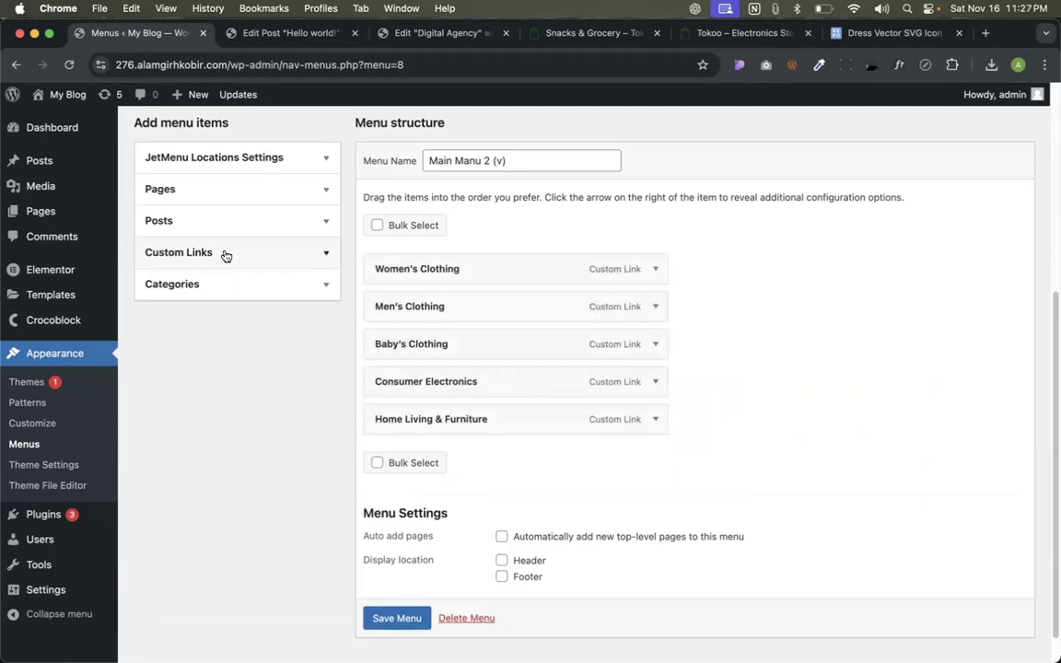
left_click(178, 252)
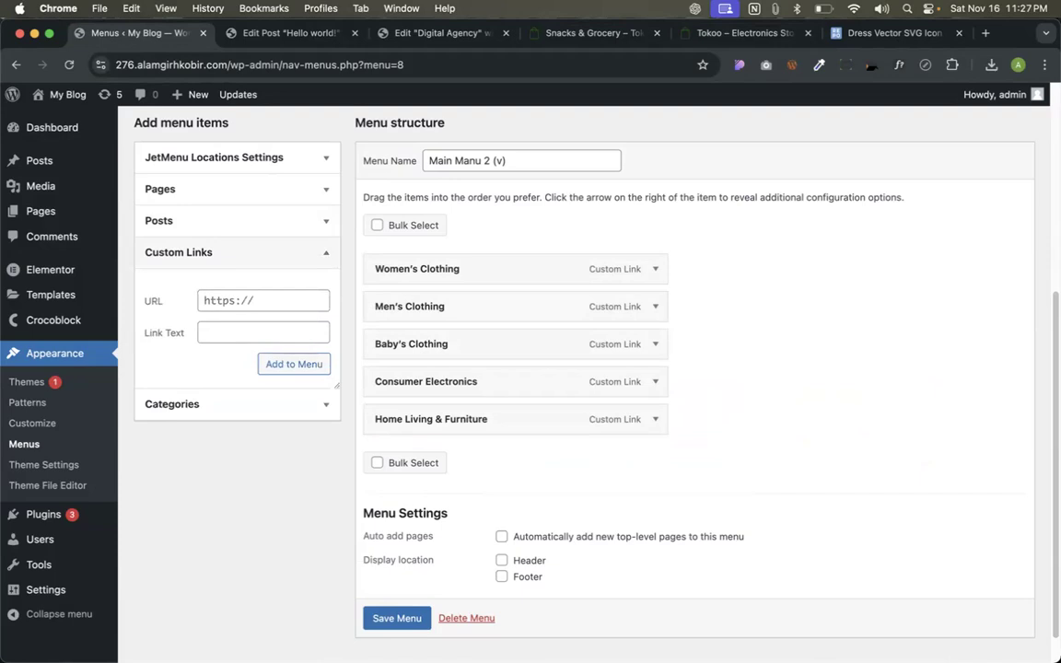
left_click(534, 33)
mouse_move(465, 152)
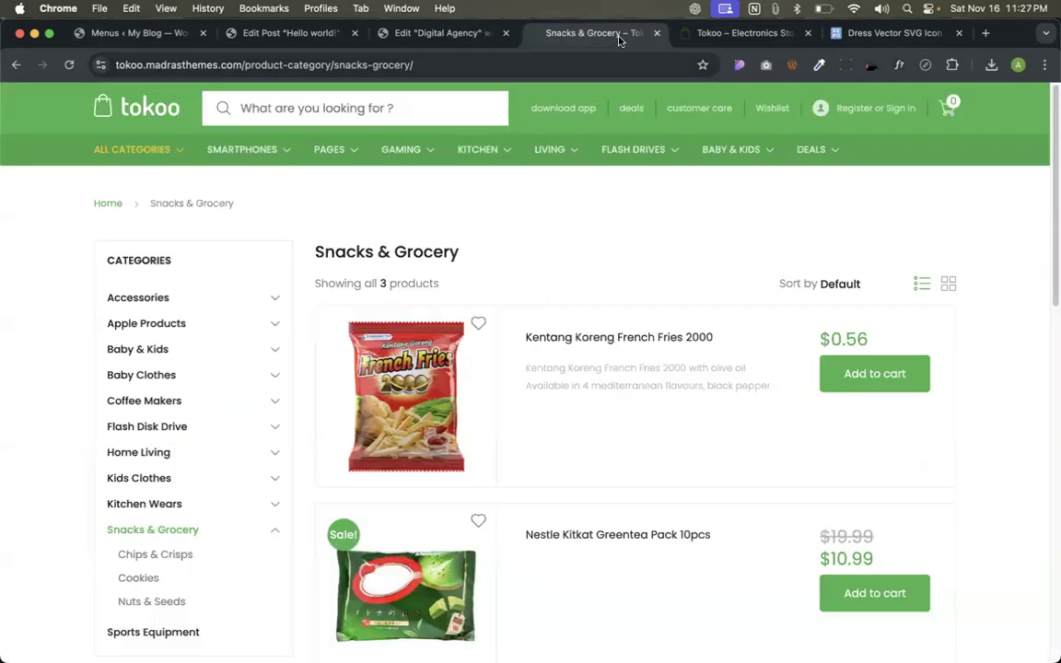
left_click(744, 34)
right_click(171, 305)
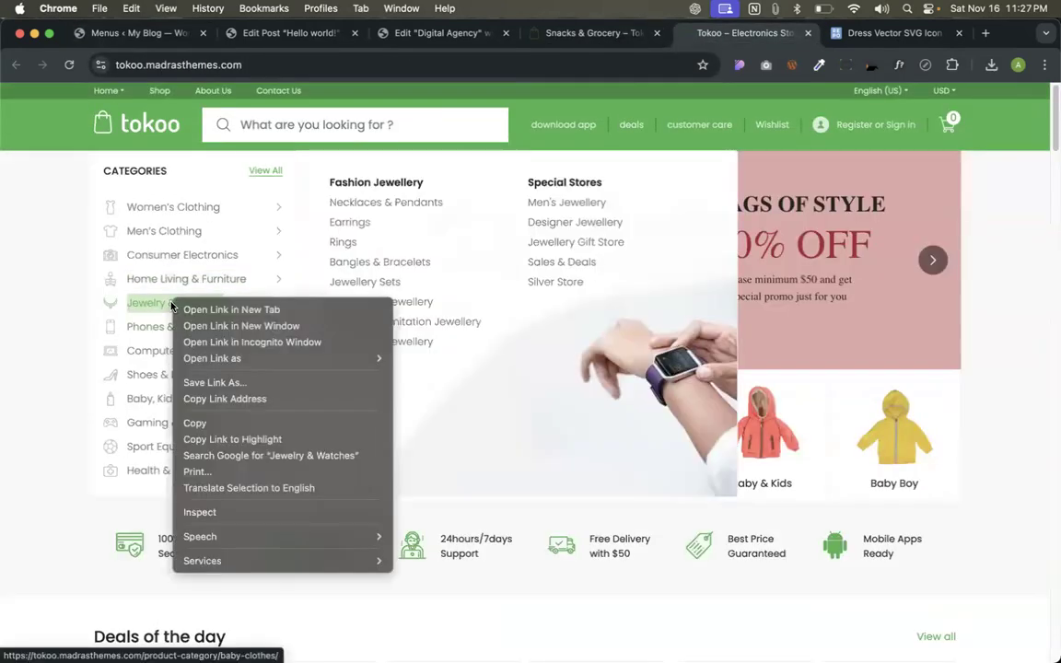
left_click(225, 399)
left_click(143, 33)
left_click(276, 330)
key("super+v")
left_click(226, 298)
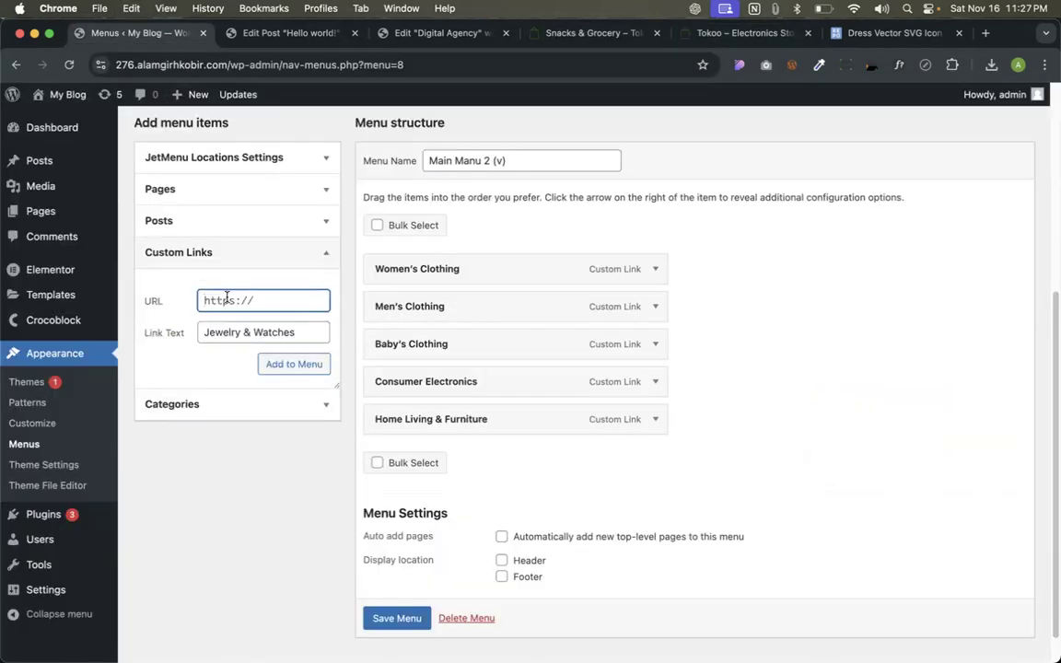
type("#")
left_click(288, 373)
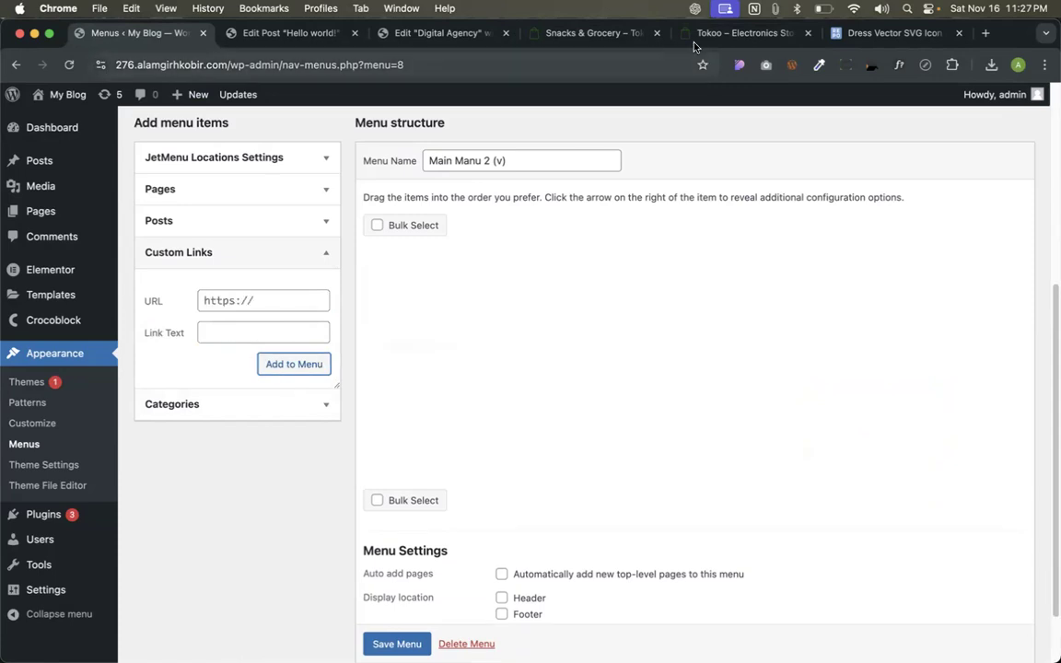
Add Tokoo's Phones & Accessories category as a custom link with URL #, and close the Hello world! post's browser tab.
left_click(744, 33)
right_click(215, 327)
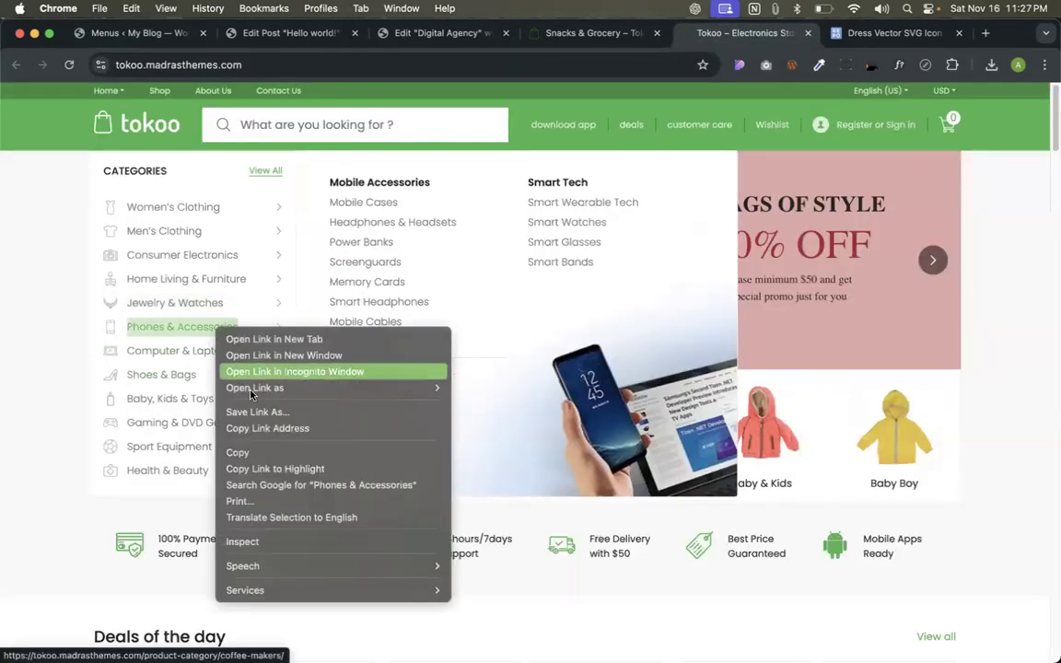
left_click(261, 448)
left_click(242, 34)
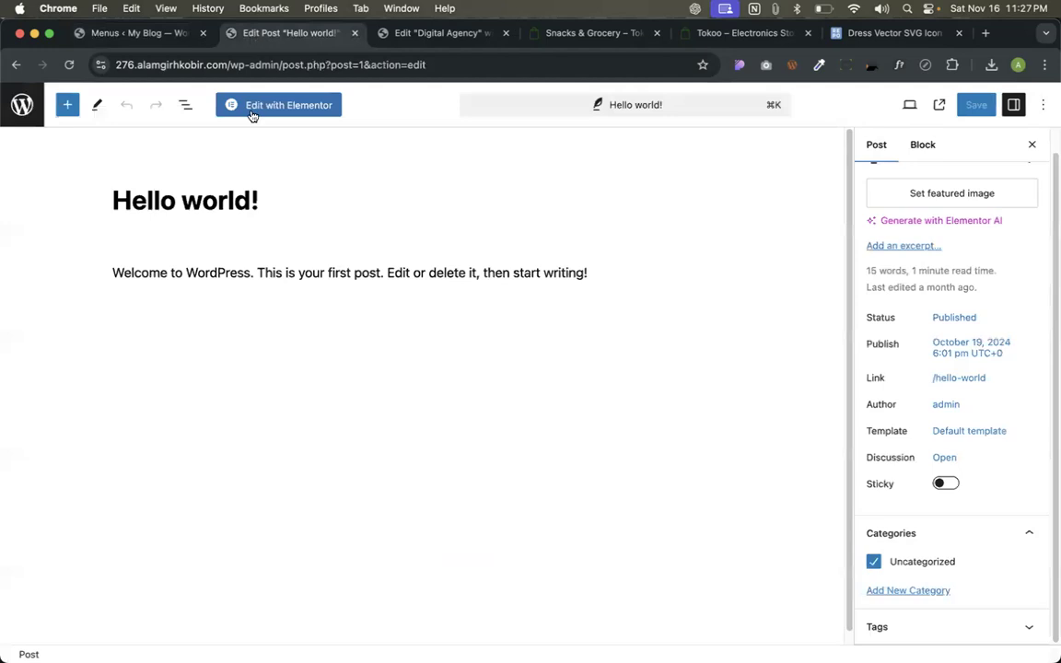
left_click(138, 35)
left_click(354, 34)
left_click(248, 331)
key("super+v")
left_click(227, 301)
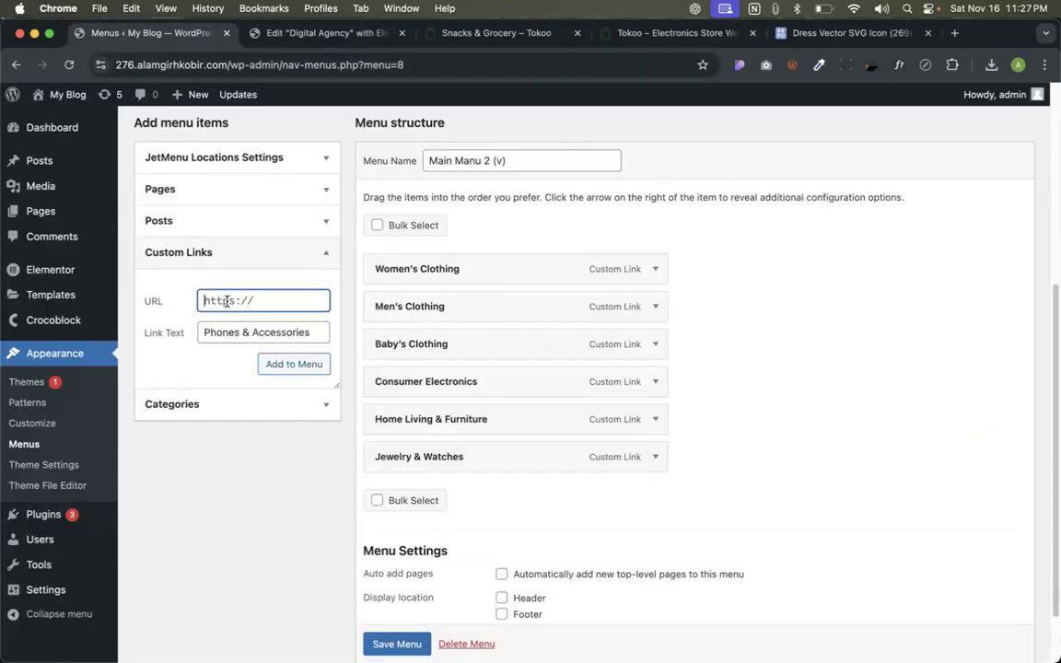
left_click(291, 366)
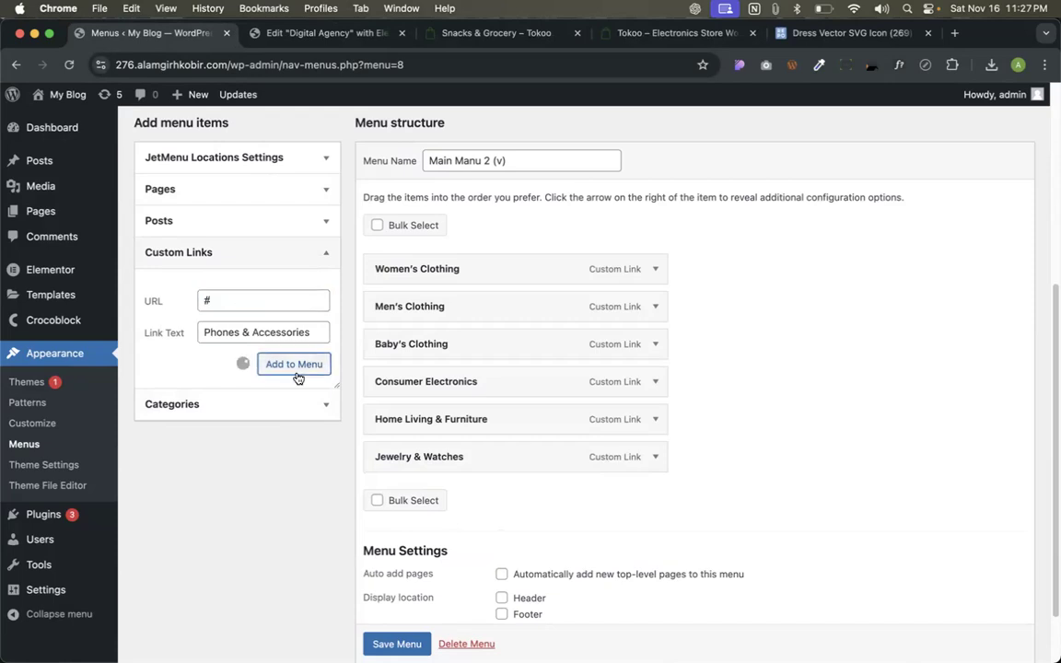
Copy the Computer & Laptops category name from the Tokoo homepage and add it as a custom link with URL #.
left_click(709, 37)
mouse_move(224, 326)
right_click(195, 350)
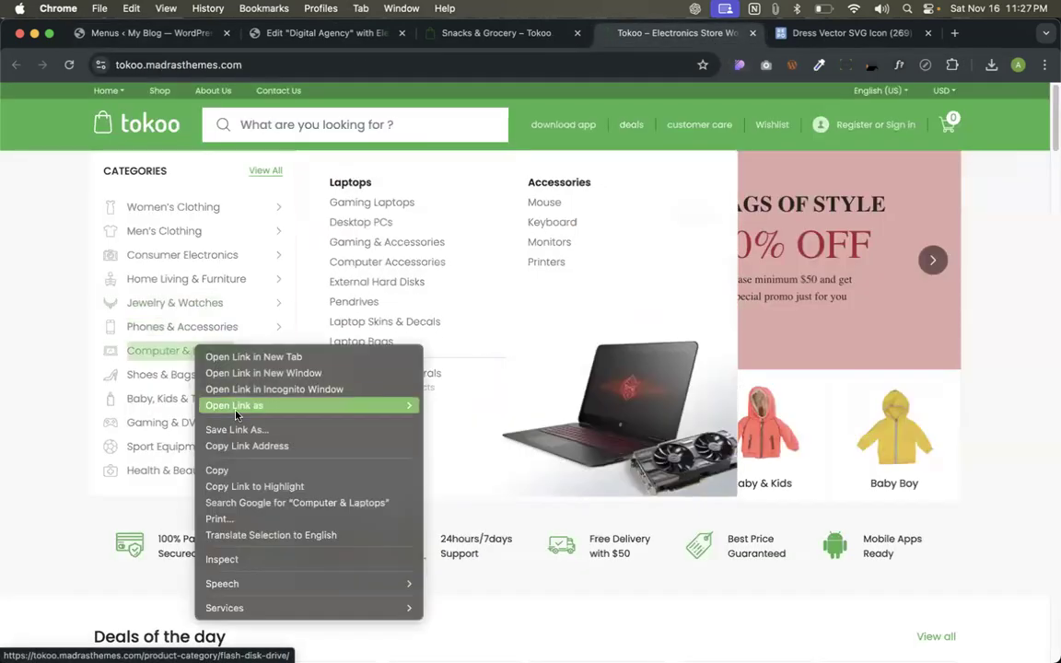
left_click(235, 472)
left_click(148, 33)
left_click(225, 332)
key("super+v")
left_click(214, 295)
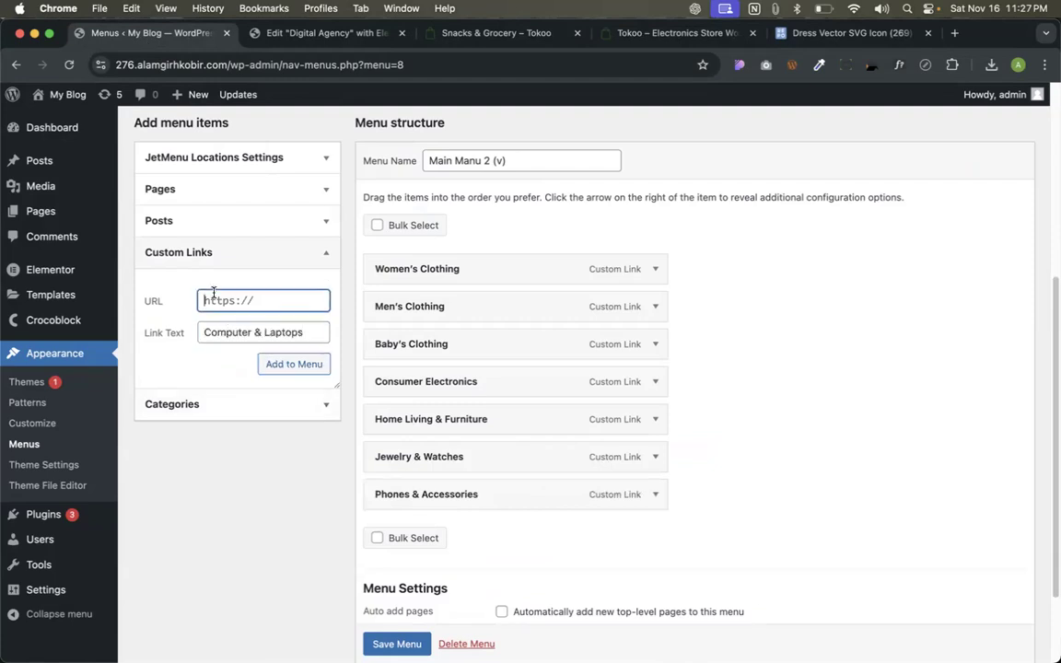
left_click(294, 364)
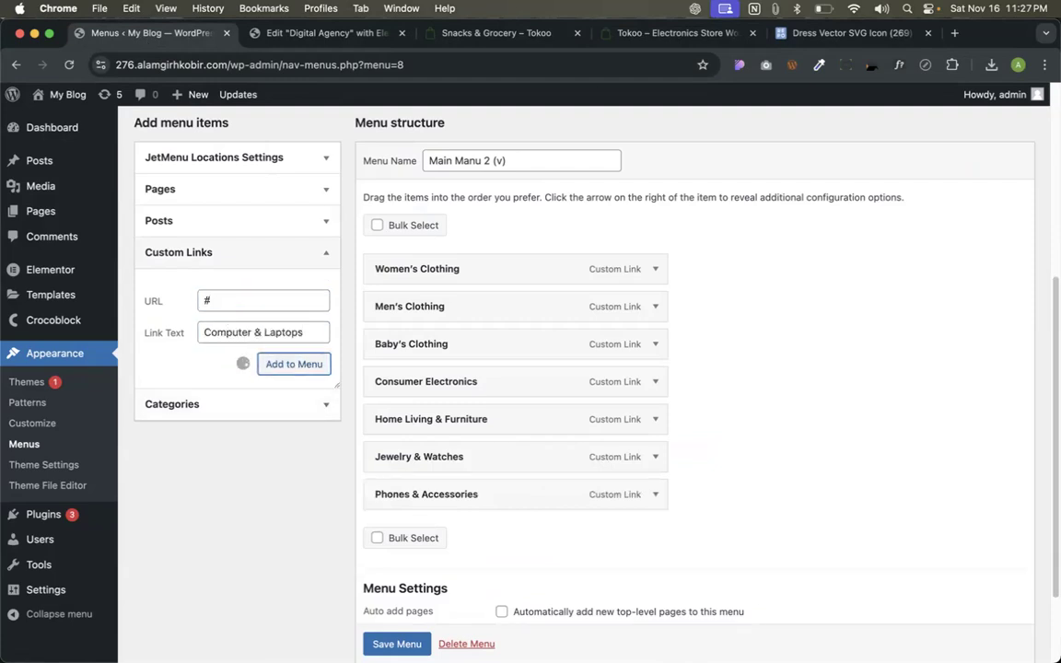
Copy the Shoes & Bags category name from the Tokoo homepage and add it to the menu as a custom link.
left_click(631, 42)
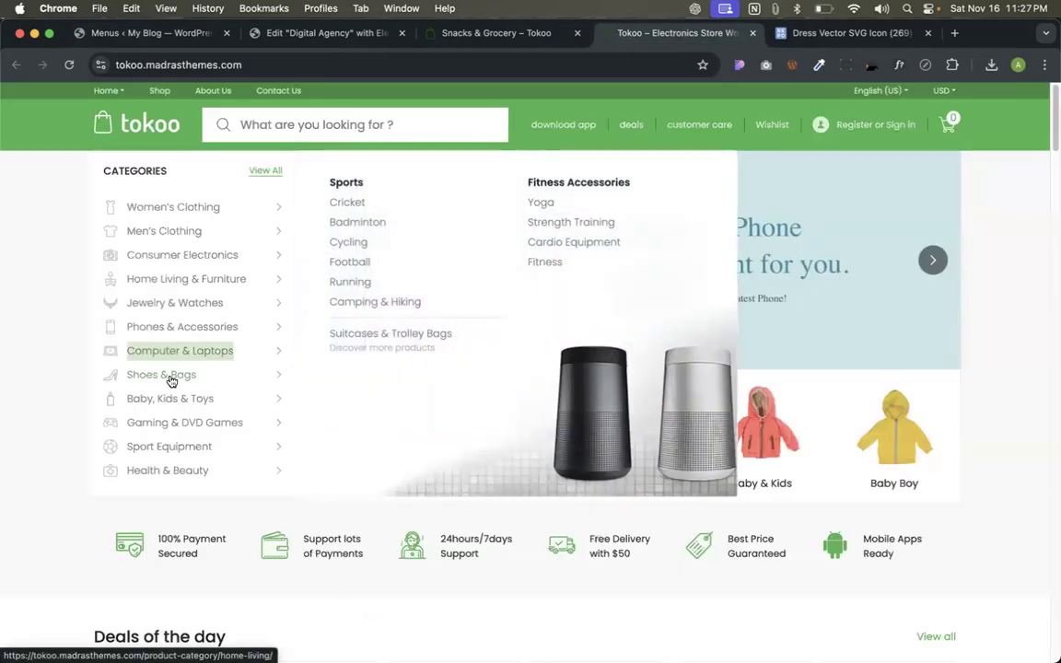
right_click(173, 374)
left_click(218, 497)
left_click(181, 41)
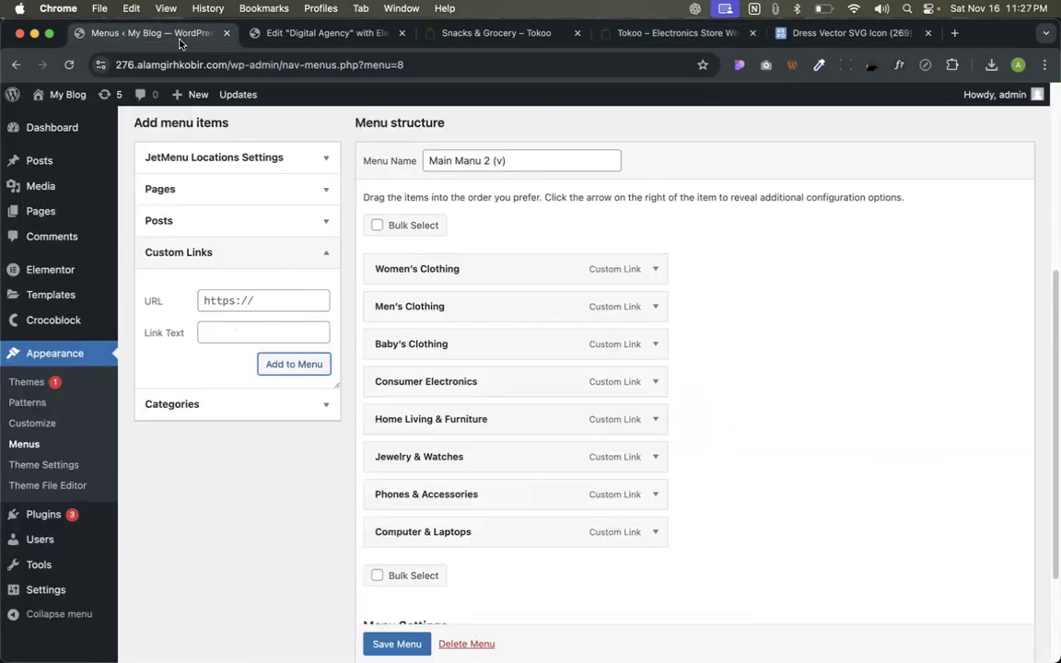
left_click(229, 333)
left_click(209, 302)
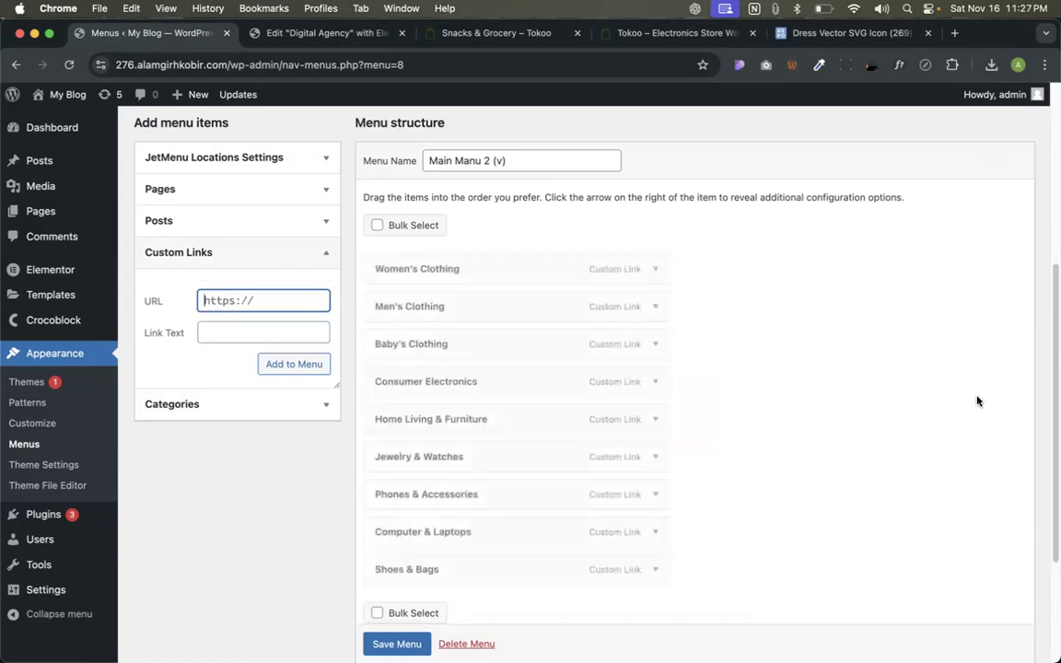
Review the custom links in Main Manu 2 (v) and save the menu.
scroll(600, 253, "down", 3)
scroll(467, 482, "up", 4)
scroll(467, 482, "down", 5)
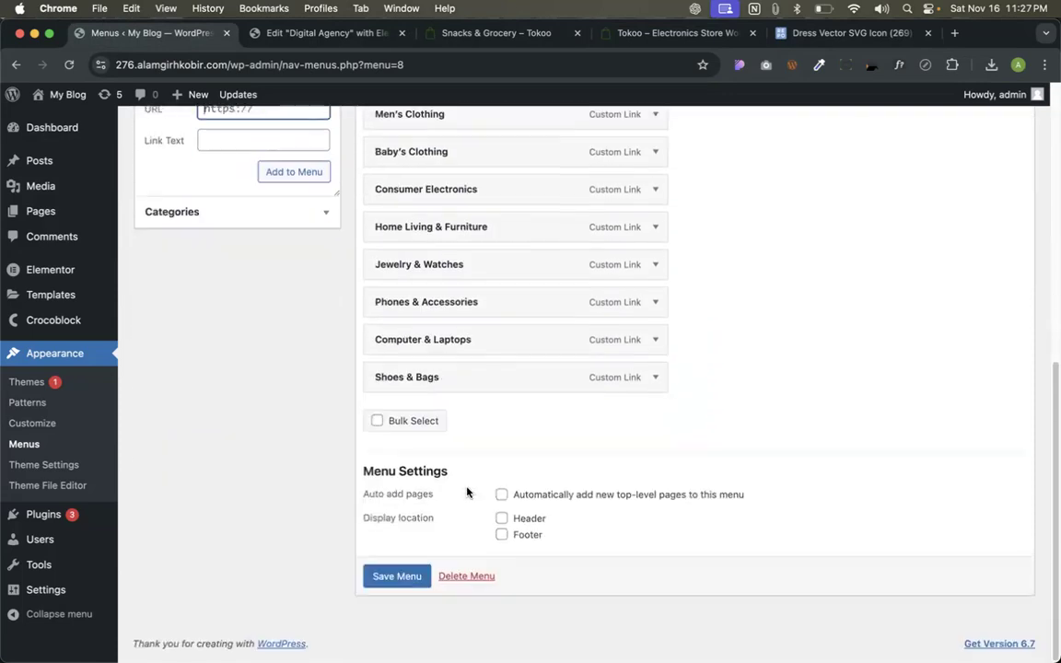
left_click(394, 586)
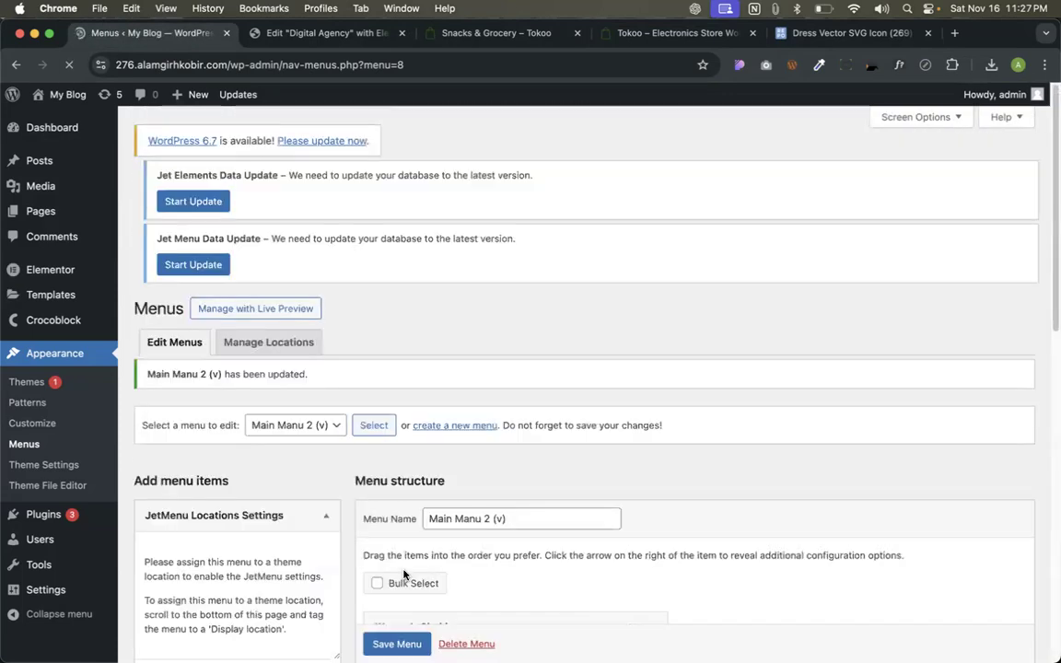
Set the Women's Clothing menu item to use mega content of type Elementor and save the item settings.
scroll(402, 576, "down", 4)
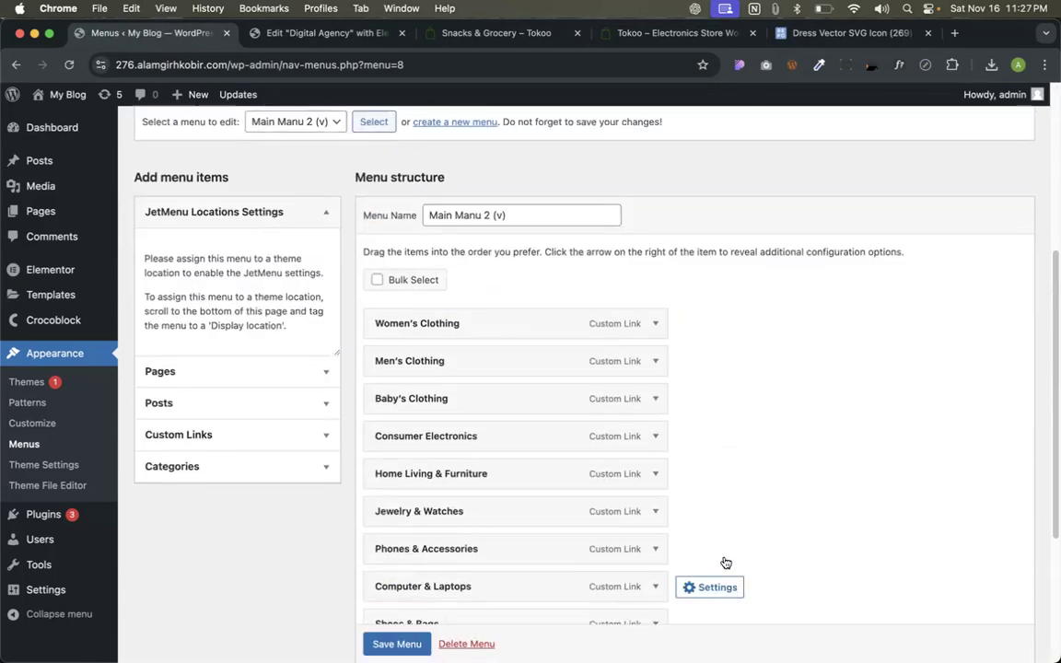
left_click(698, 327)
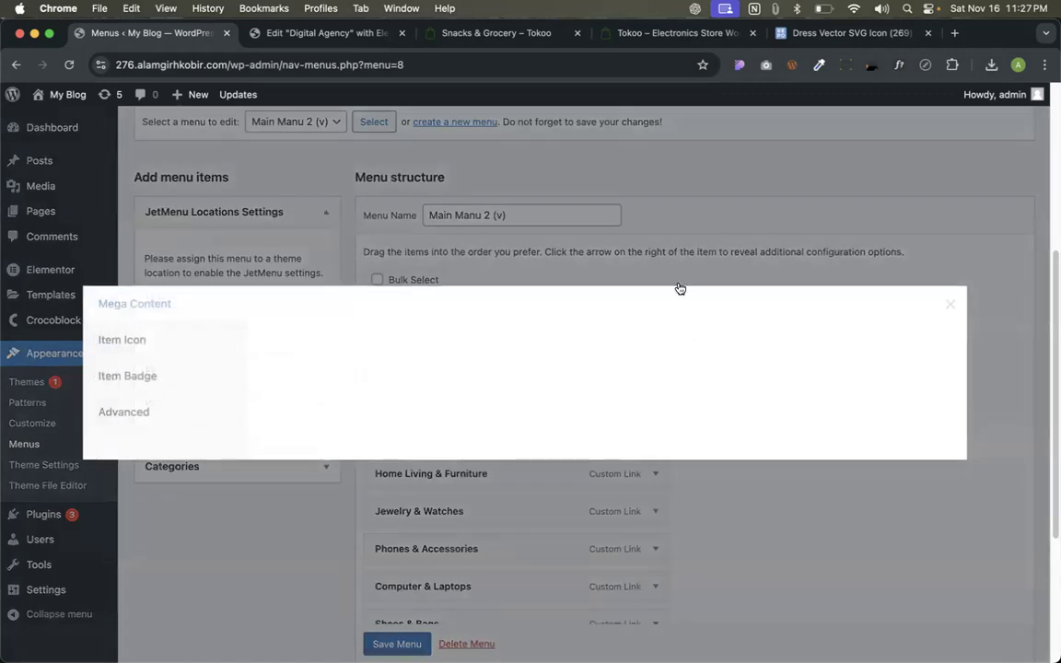
left_click(649, 286)
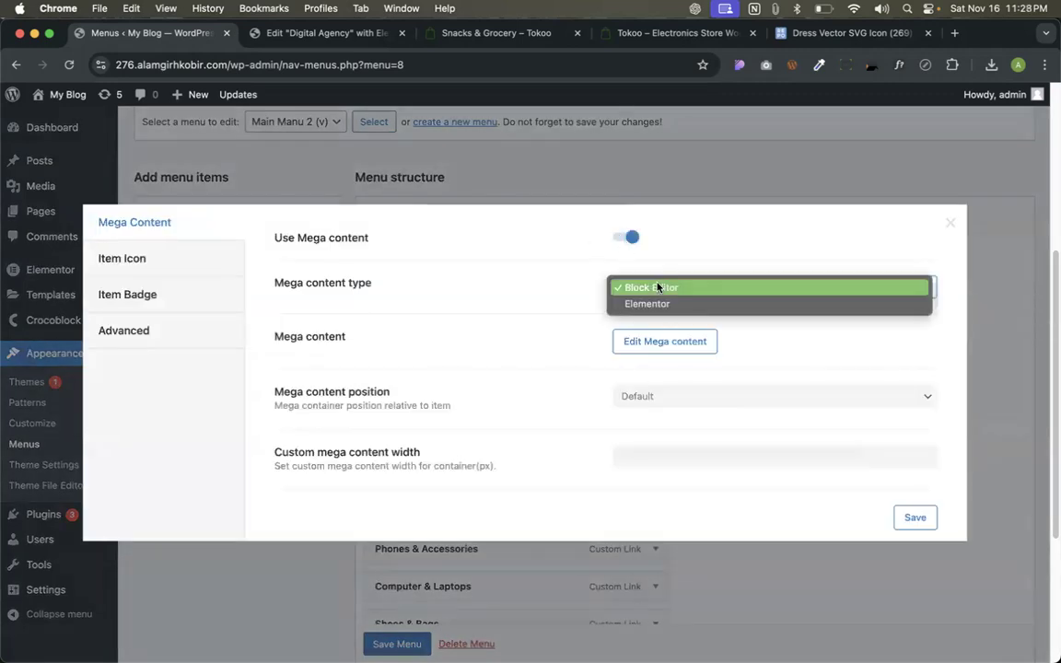
left_click(644, 301)
left_click(905, 520)
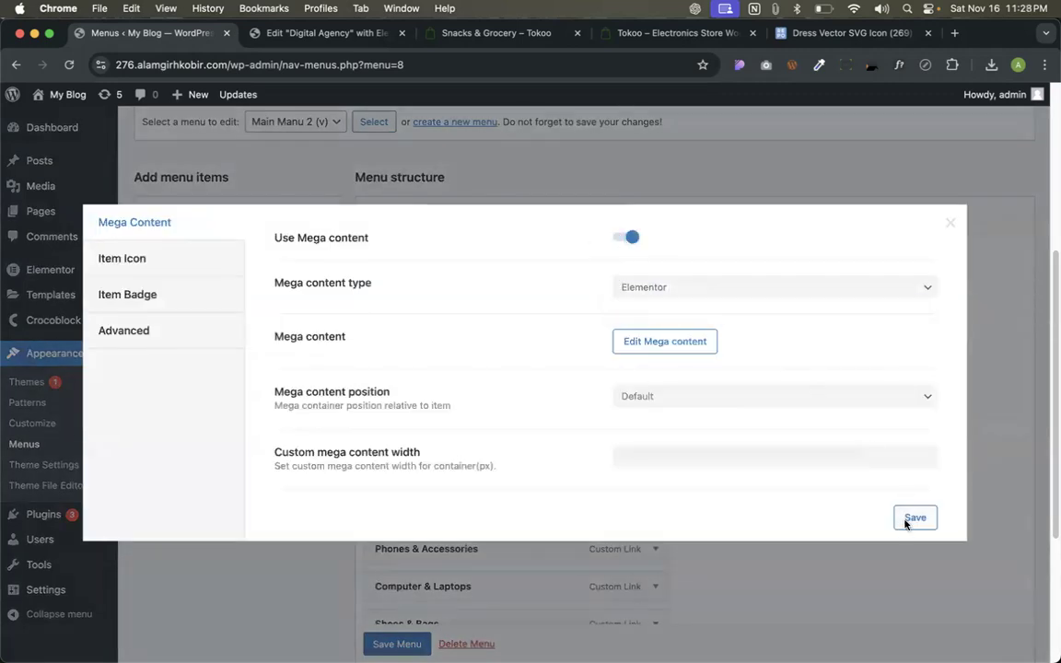
Open the Women's Clothing mega content for editing and check the Tokoo homepage's category menu as reference.
left_click(698, 340)
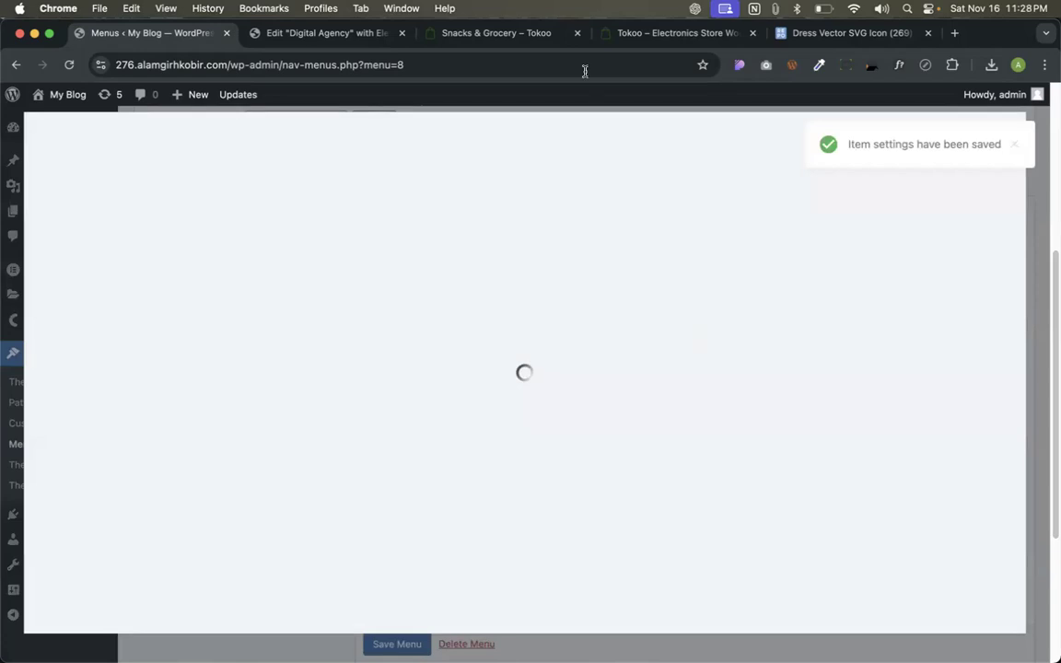
left_click(630, 43)
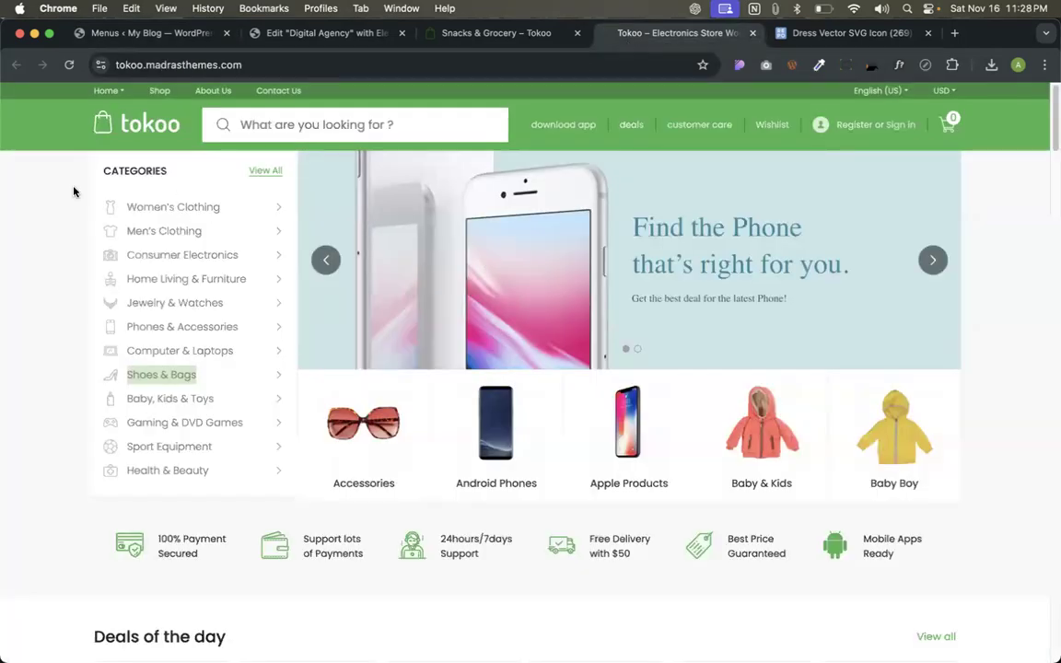
Paste the copied mega menu section with lists, brand logos and product images into the empty Elementor mega menu template.
mouse_move(204, 210)
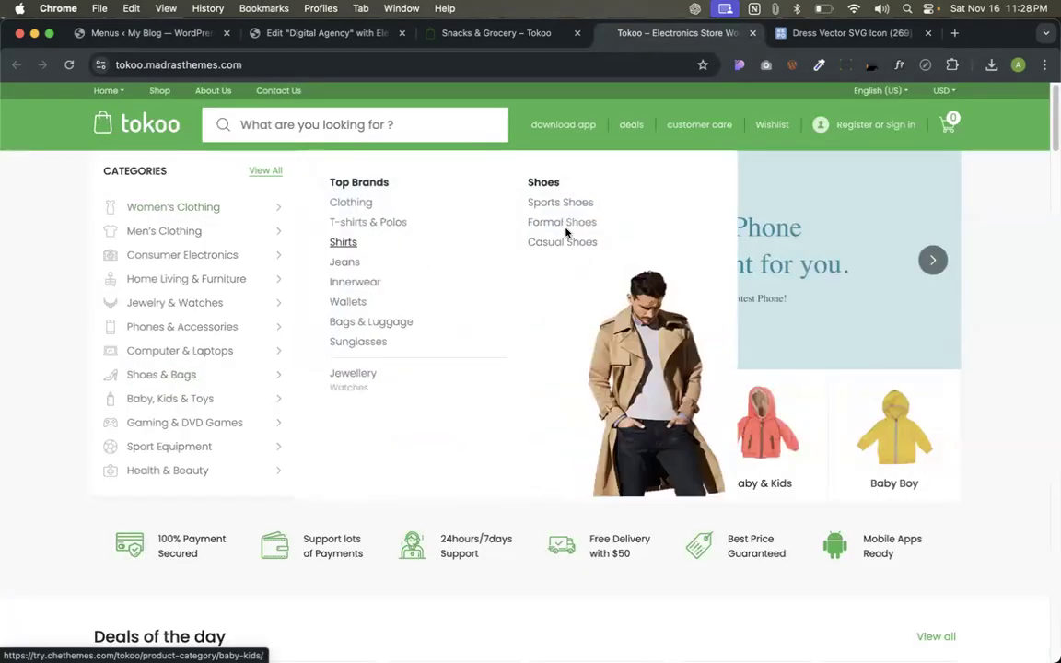
mouse_move(242, 214)
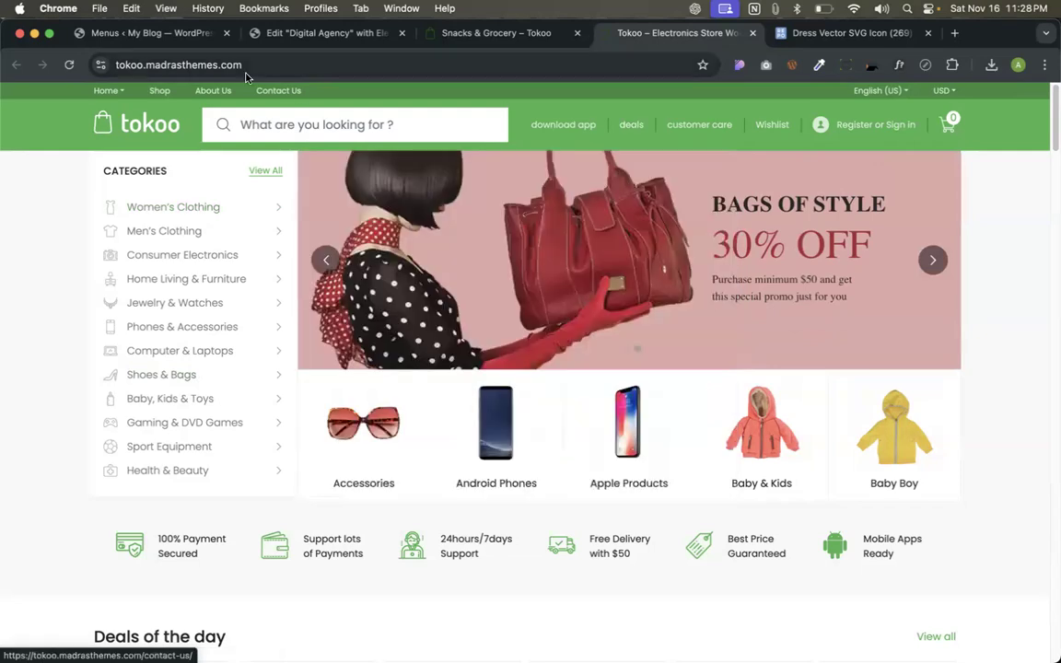
left_click(190, 37)
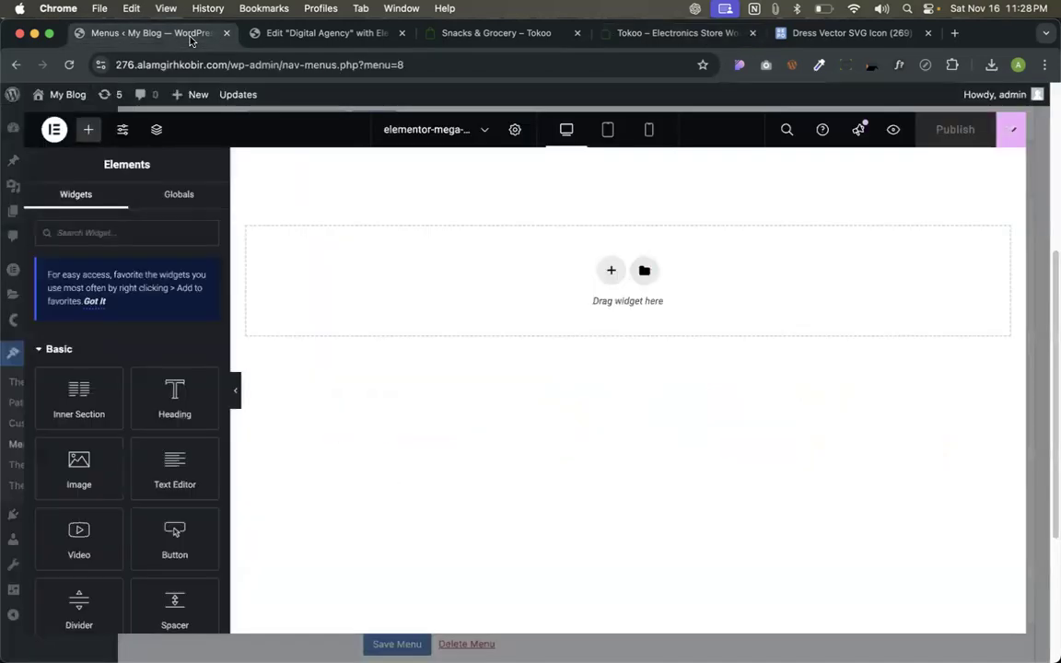
right_click(516, 241)
left_click(544, 253)
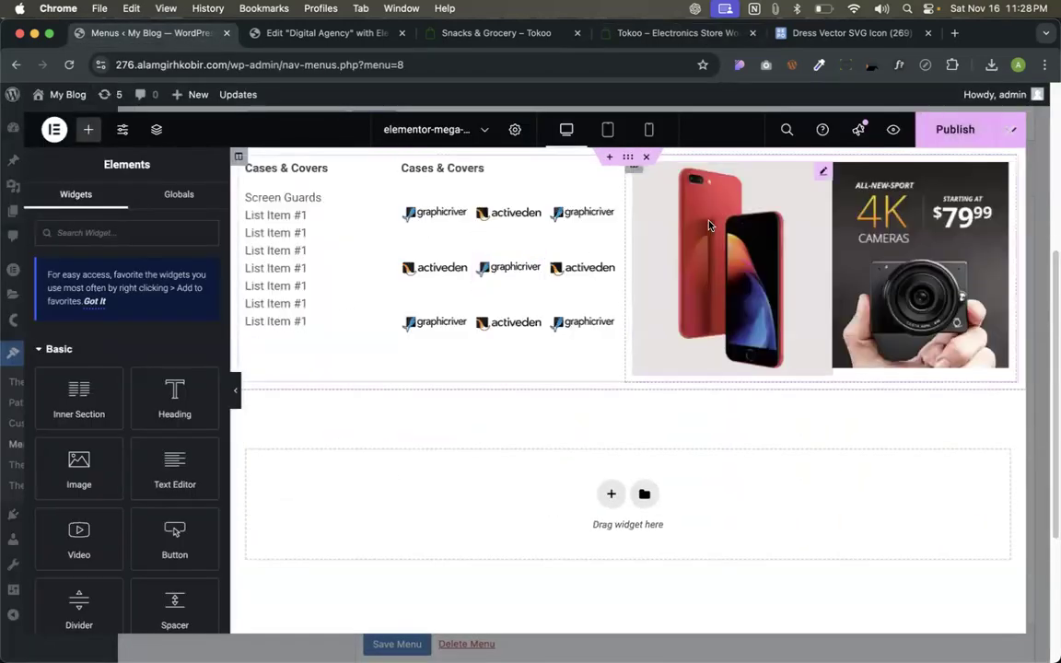
Delete the brand-logo and product-image columns and duplicate the remaining Cases & Covers list column.
right_click(408, 172)
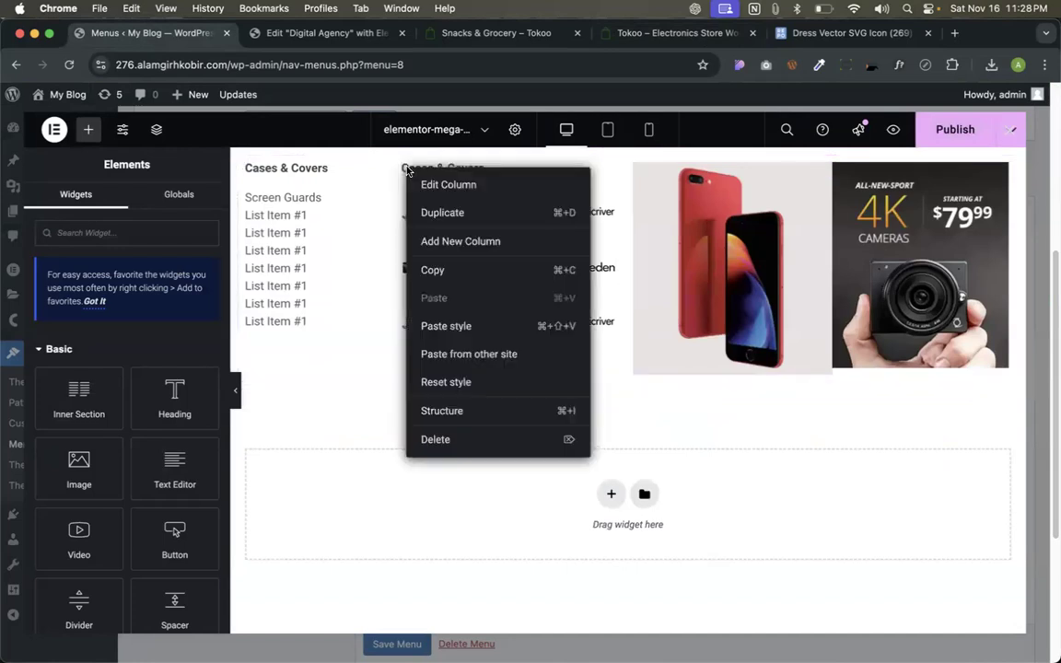
left_click(462, 448)
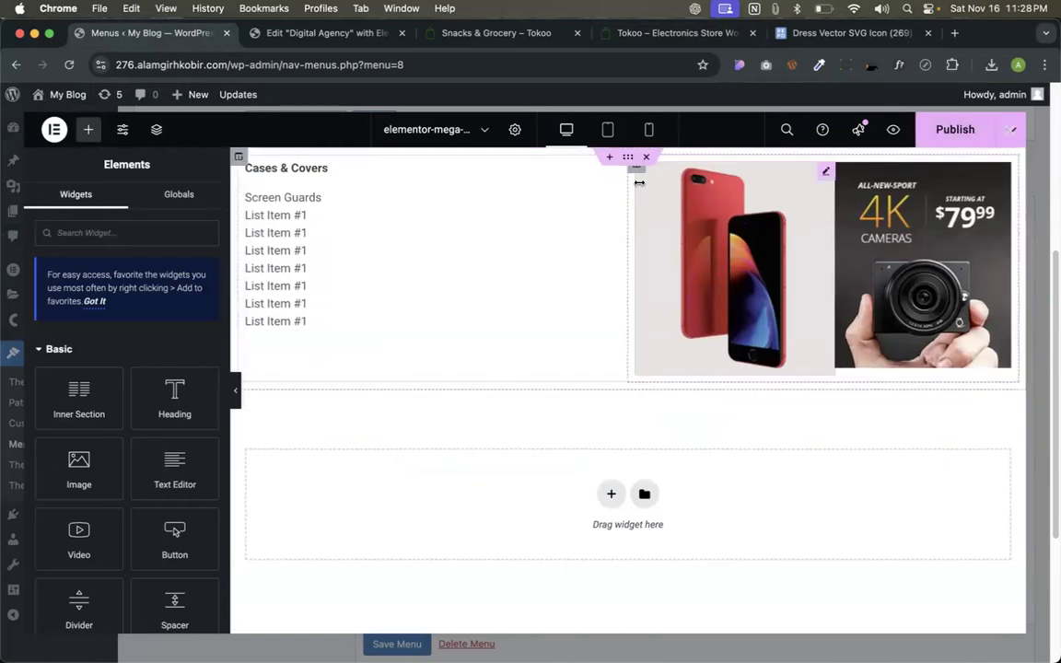
right_click(636, 178)
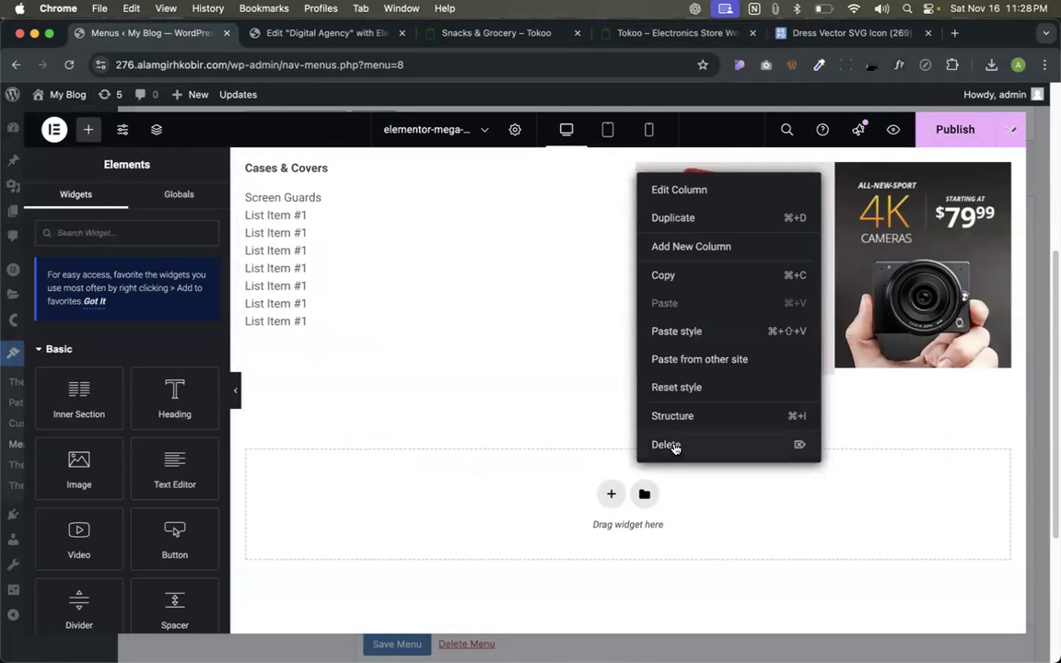
left_click(679, 443)
right_click(246, 165)
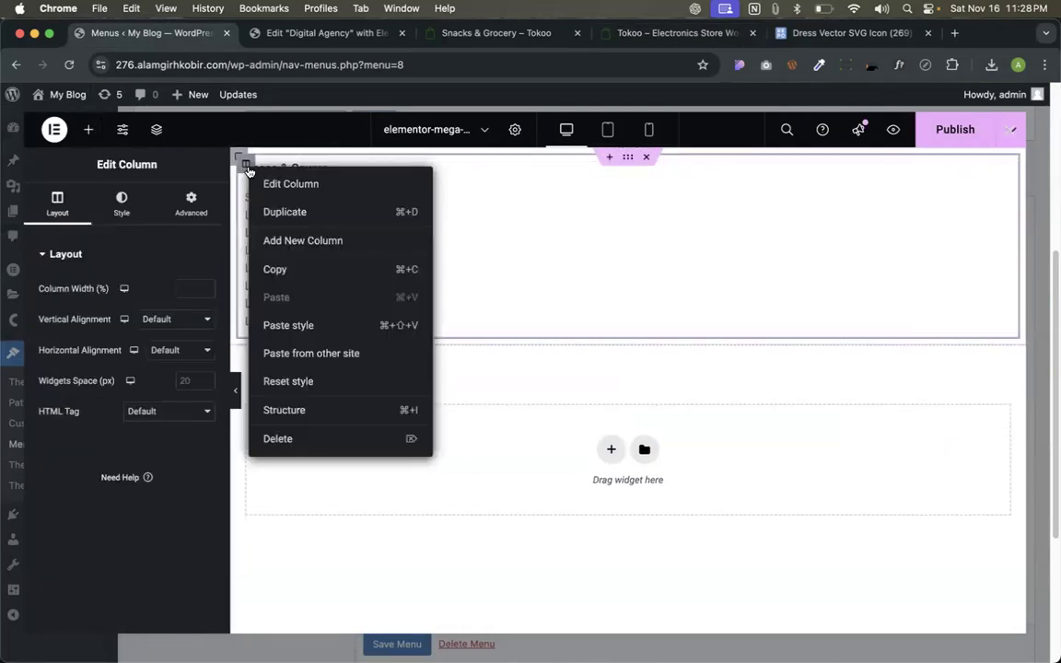
left_click(283, 213)
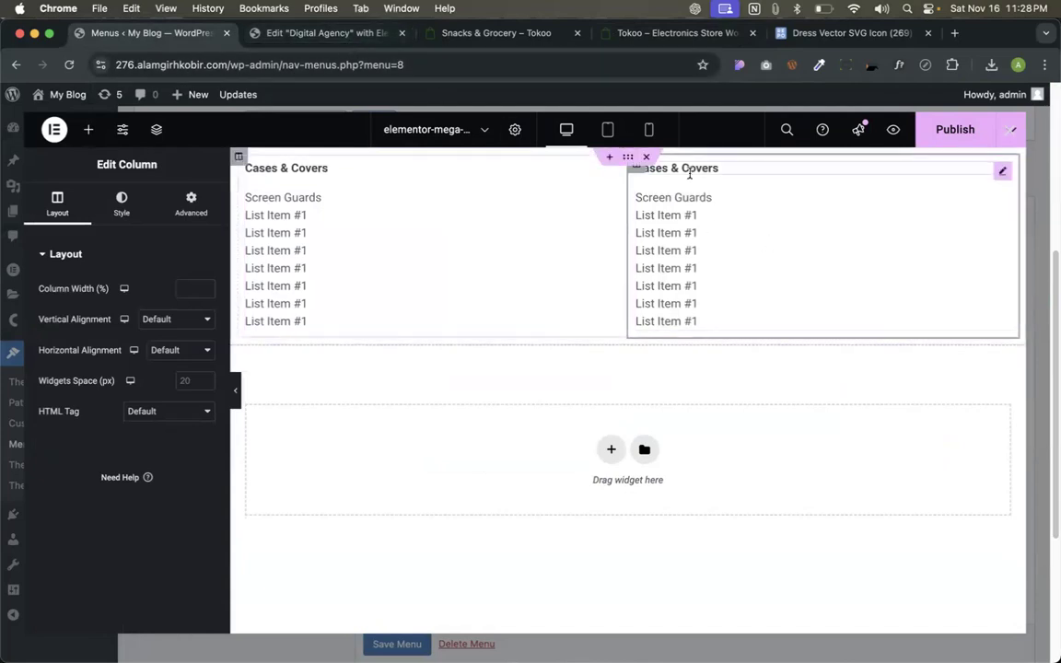
Compare the navigation and mega menu layouts on the Tokoo Home v2, Snacks & Grocery and main demo pages.
left_click(451, 38)
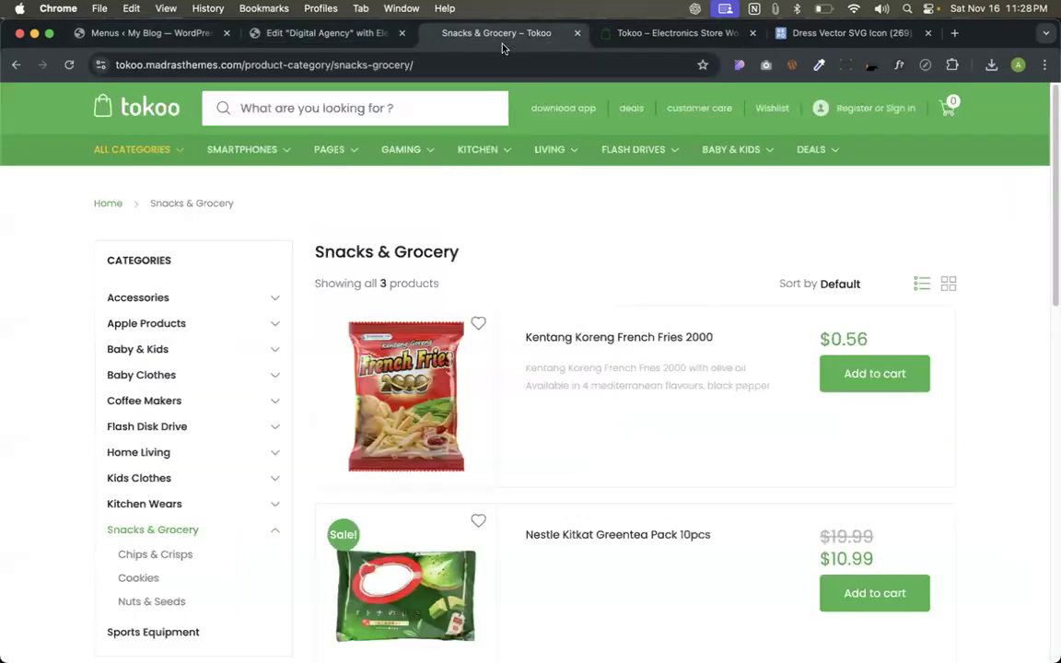
left_click(680, 35)
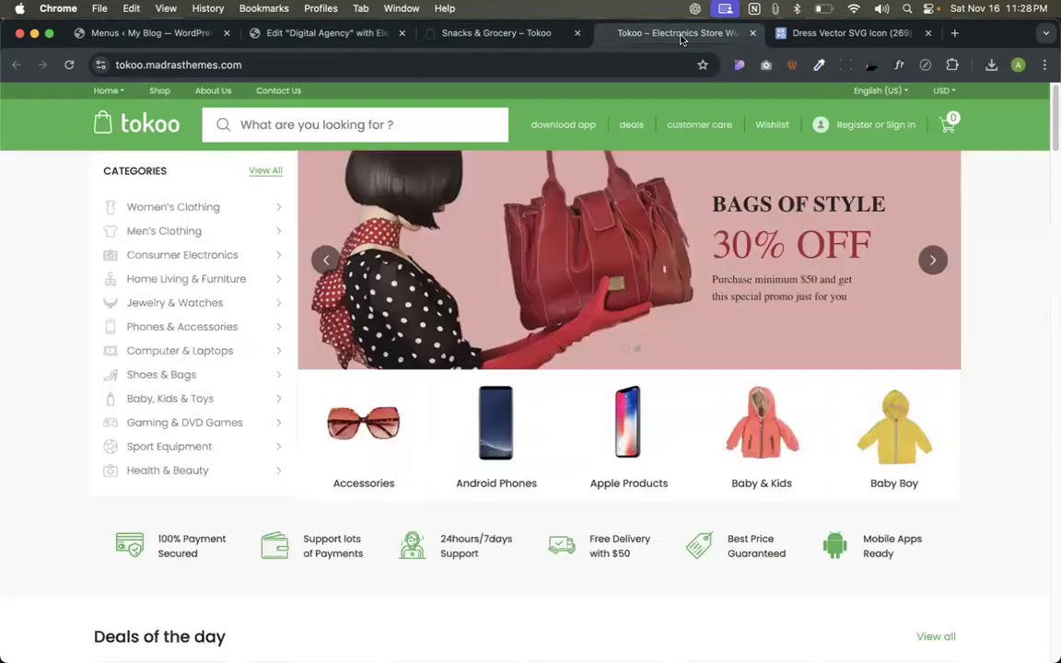
left_click(445, 35)
left_click(15, 65)
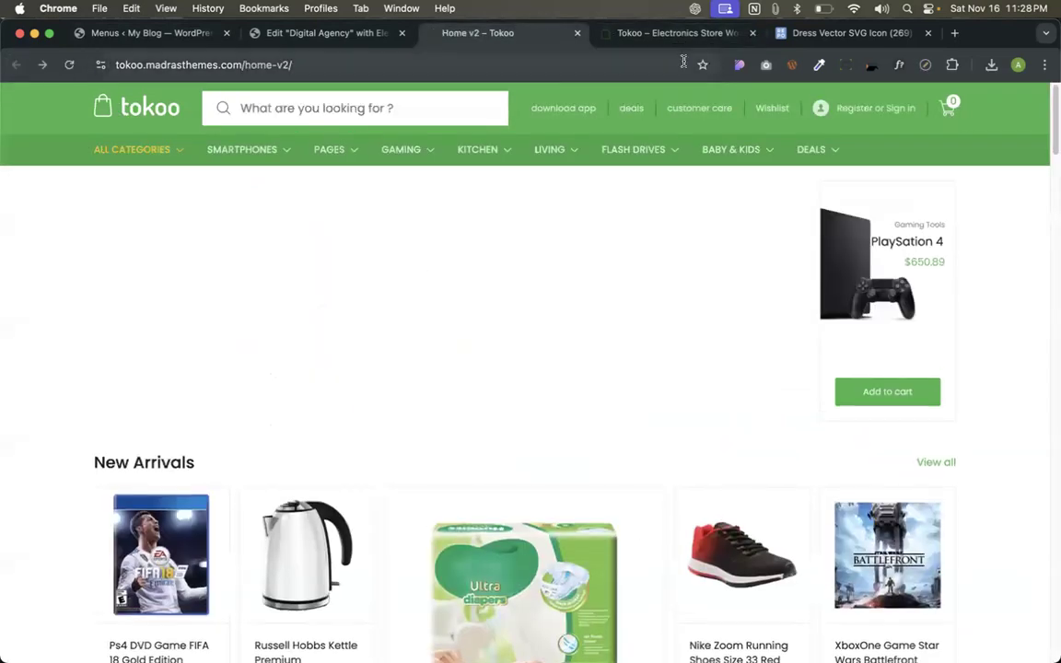
mouse_move(239, 152)
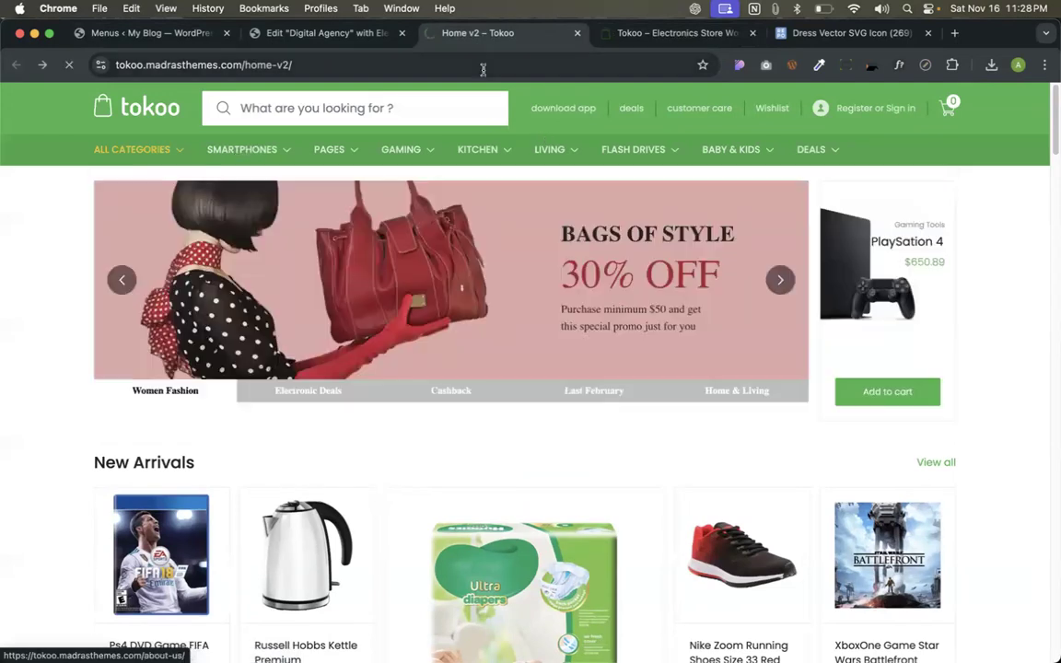
left_click(241, 149)
scroll(528, 372, "down", 2)
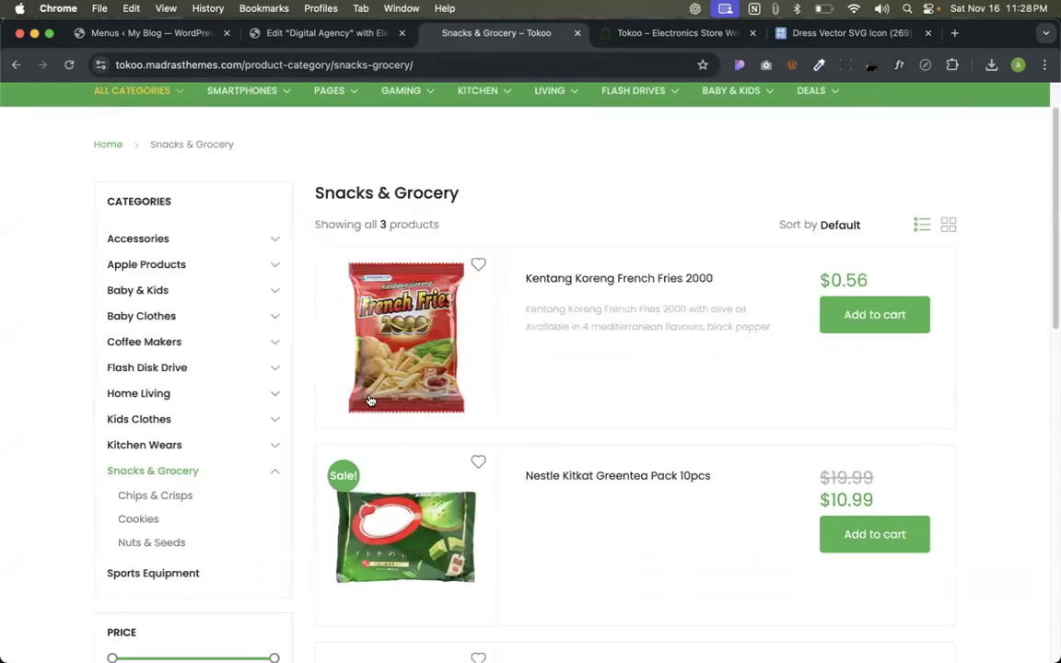
scroll(373, 539, "down", 2)
scroll(373, 538, "up", 3)
mouse_move(262, 152)
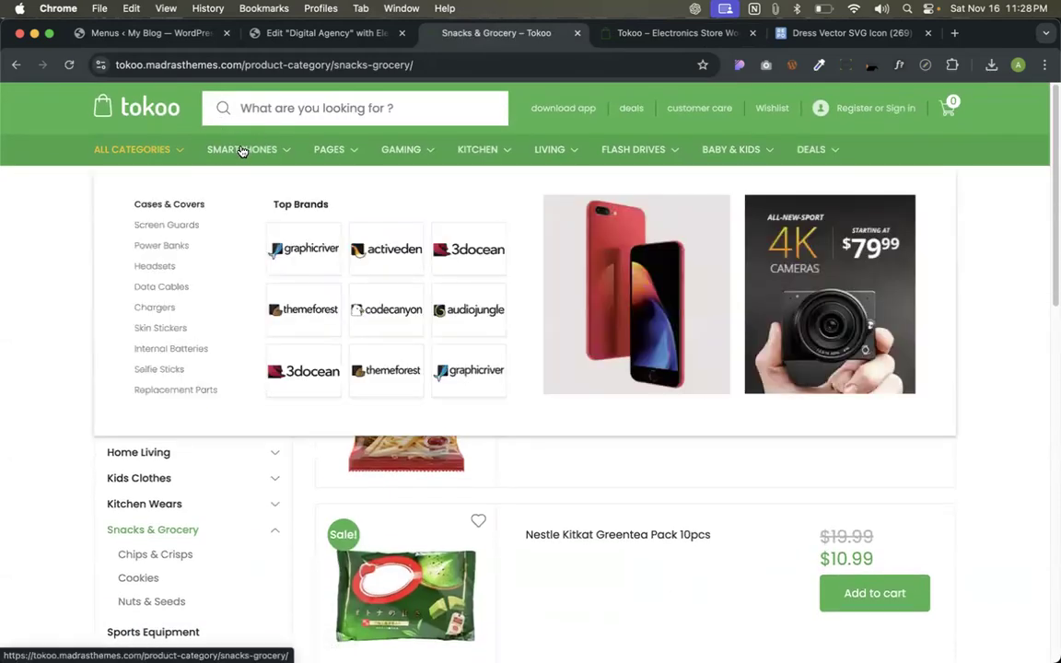
left_click(16, 65)
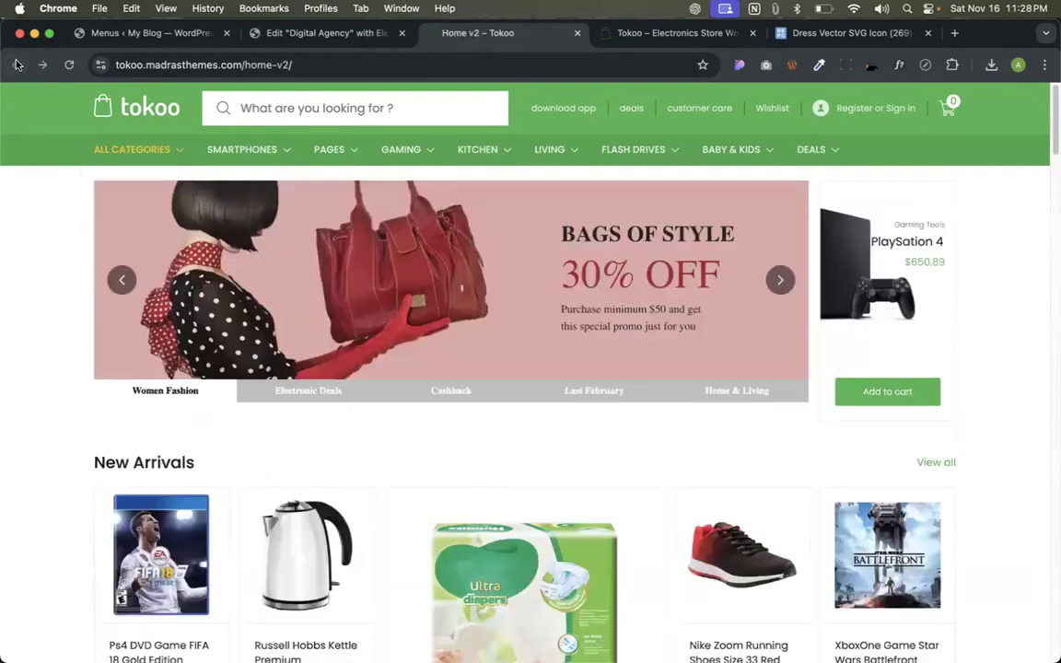
left_click(619, 34)
scroll(479, 200, "down", 2)
scroll(479, 199, "up", 3)
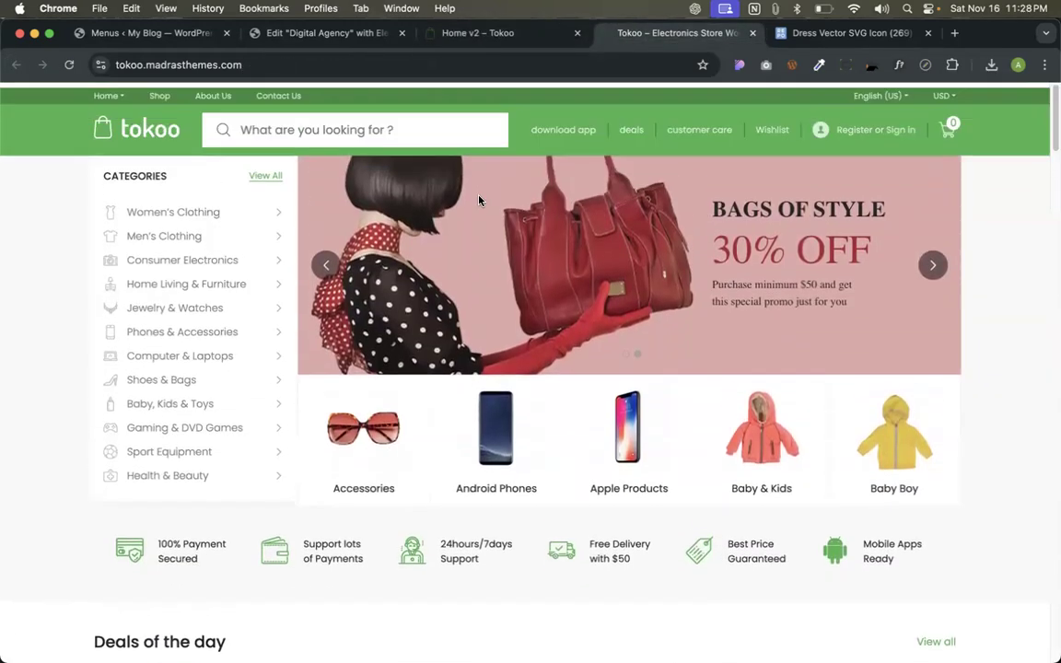
Copy the "Top Brands" heading text from the Women's Clothing mega menu on the Tokoo demo page.
mouse_move(219, 208)
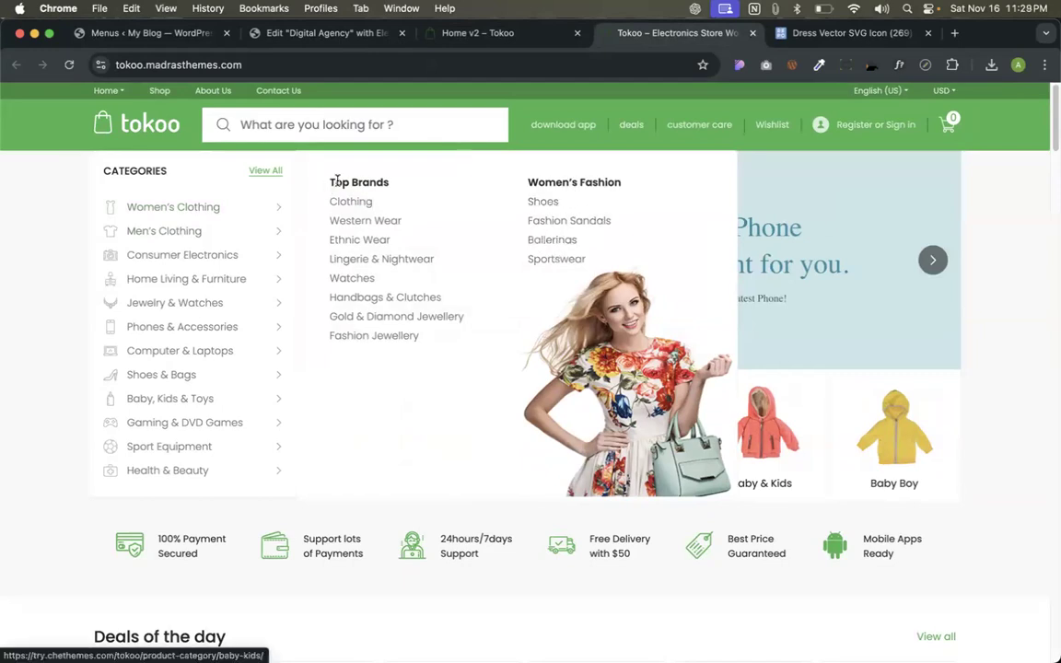
left_click_drag(327, 181, 395, 182)
key("super+c")
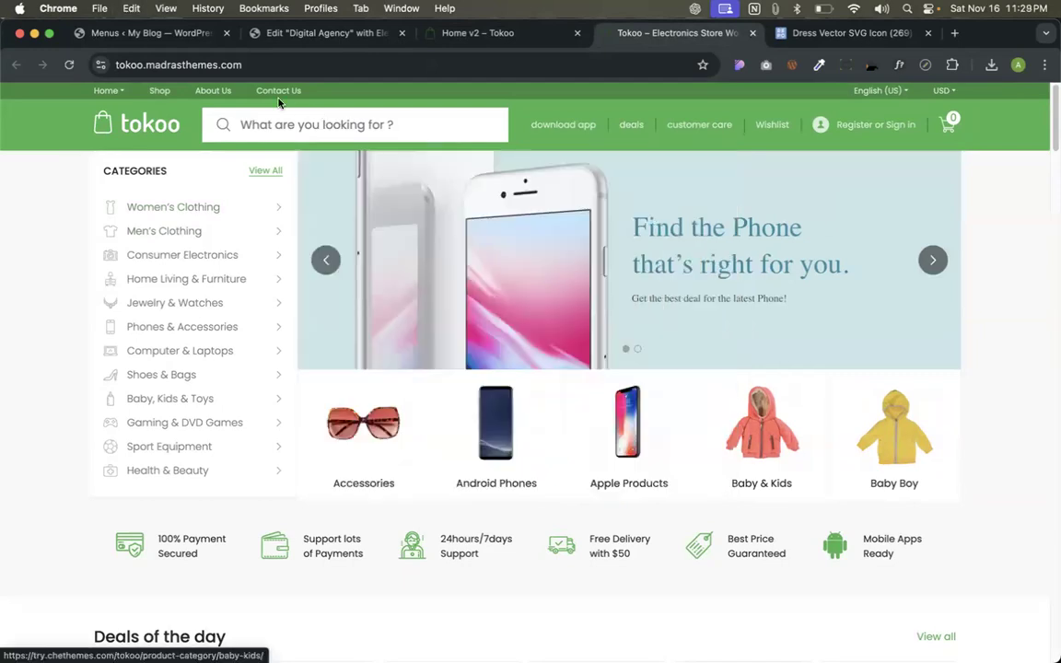
Back in the mega menu editor, remove the surplus items from the second column's icon list, keeping four.
left_click(147, 32)
left_click(681, 227)
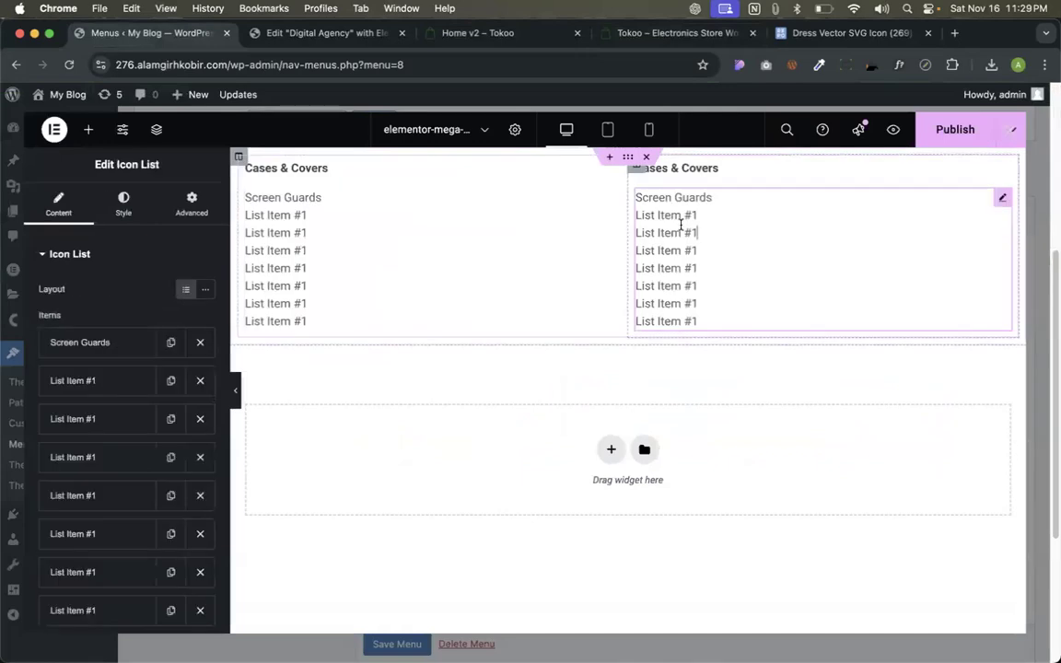
left_click(203, 460)
left_click(202, 460)
left_click(201, 460)
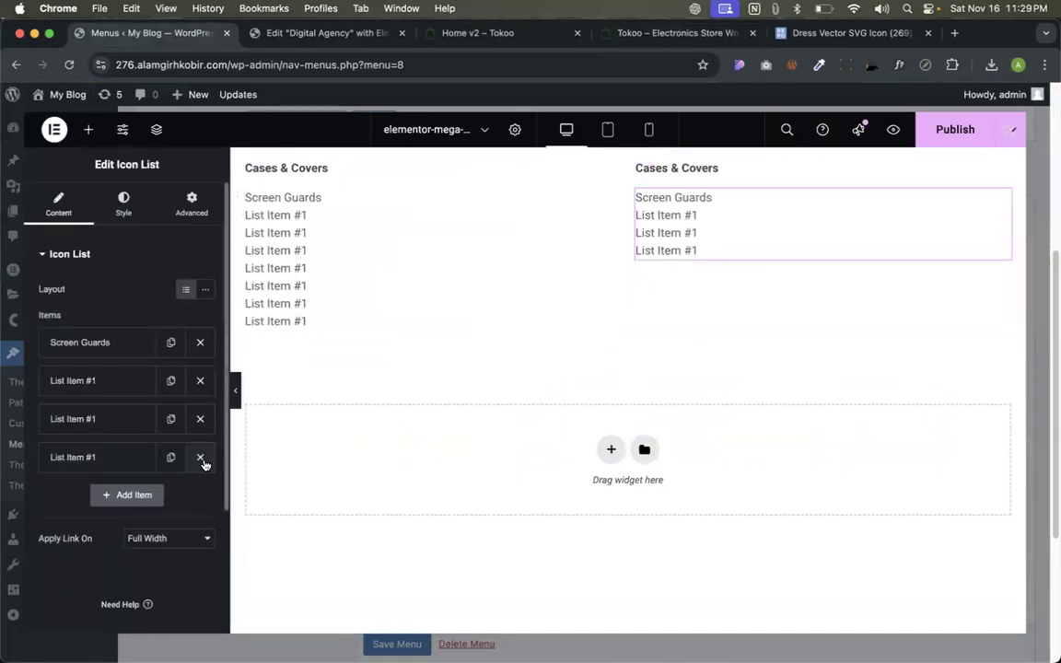
Change the first column's heading to "Top Brands" and add an Image widget below the second column's list.
left_click(322, 169)
triple_click(126, 310)
key("super+v")
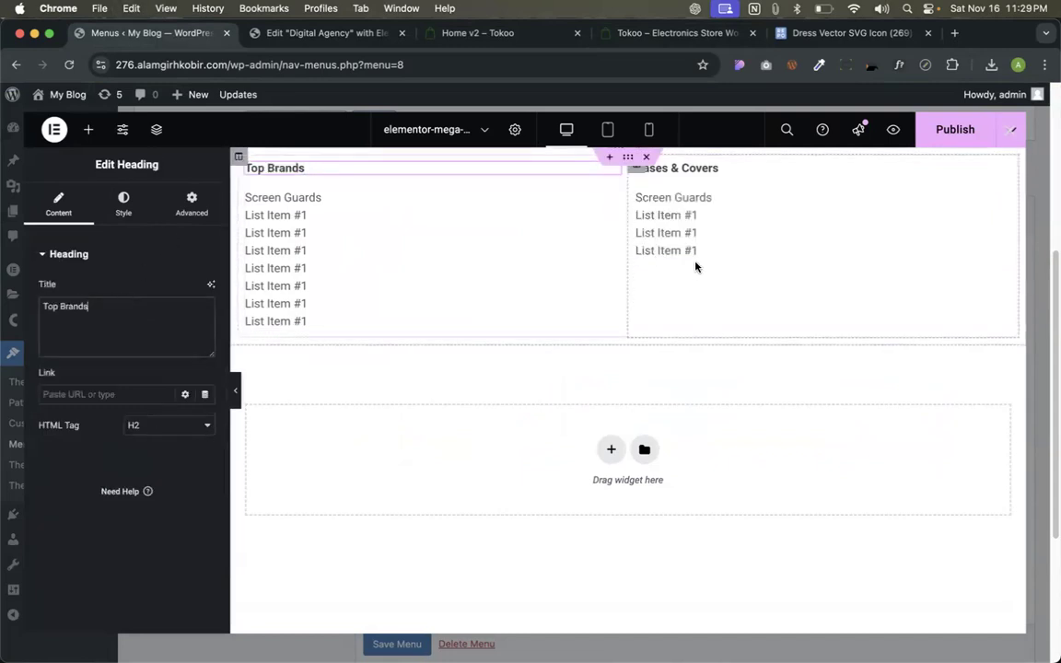
left_click(92, 135)
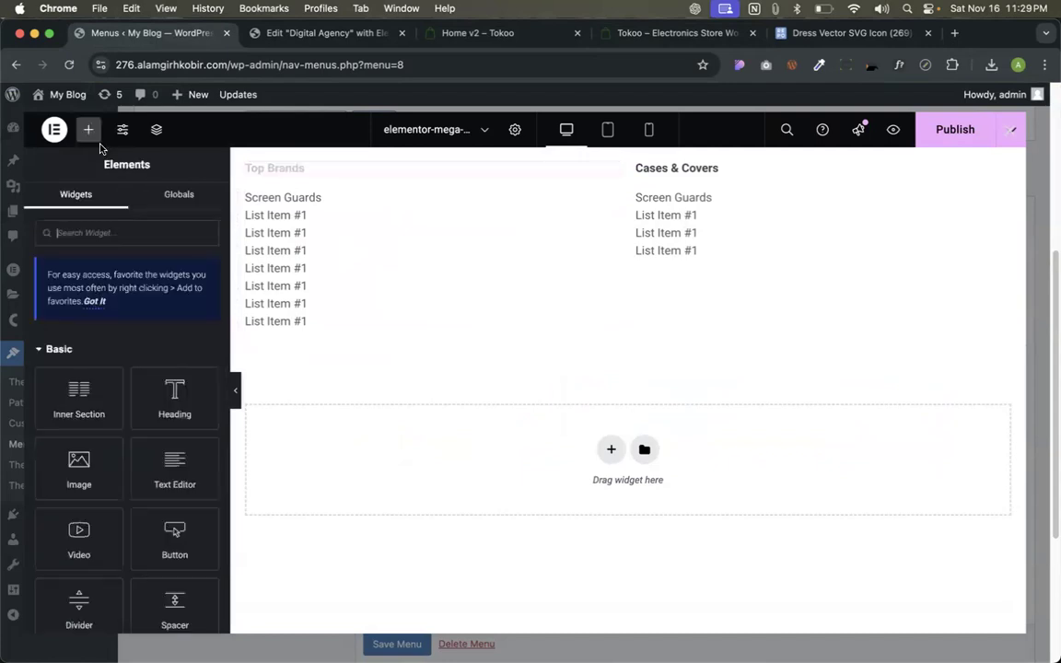
left_click_drag(79, 462, 717, 261)
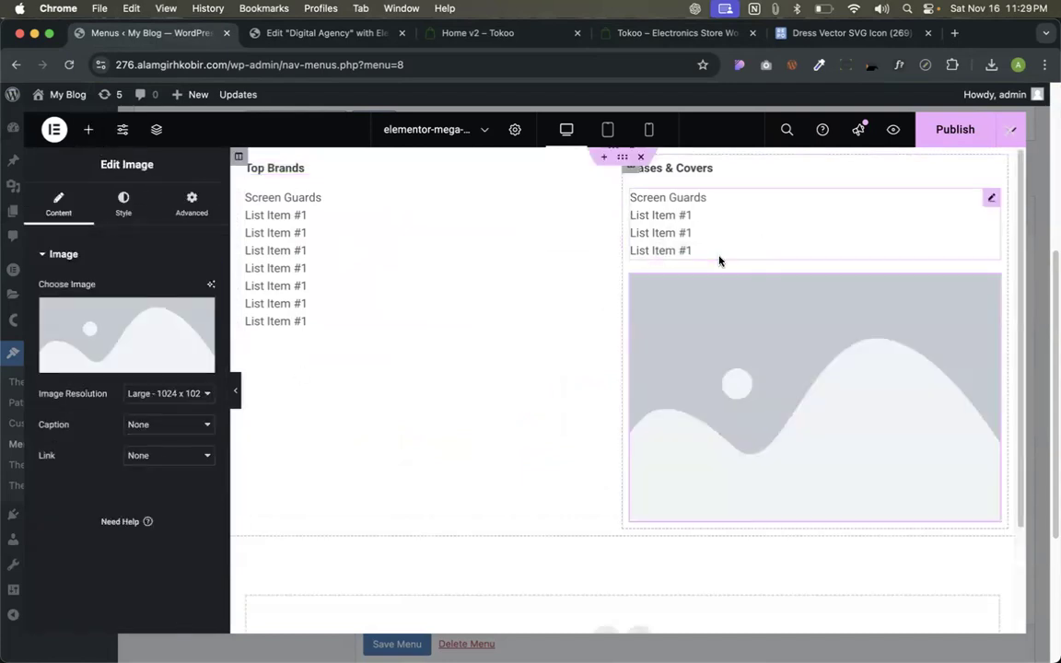
Save the picture of the woman in the floral dress from the Tokoo Women's Clothing mega menu.
key("ctrl+Tab")
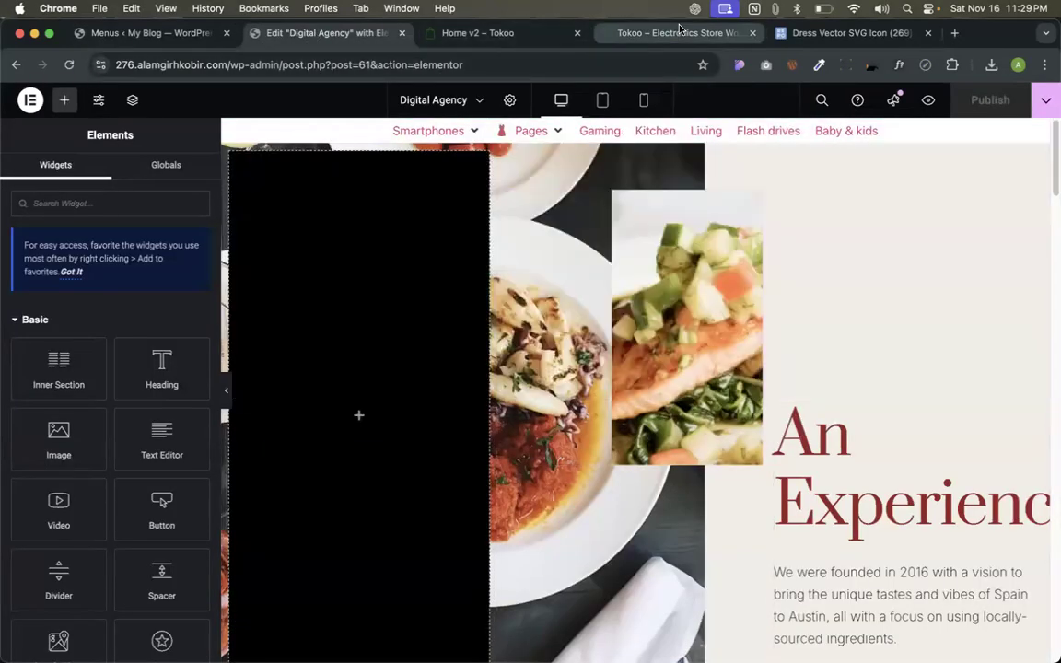
left_click(675, 32)
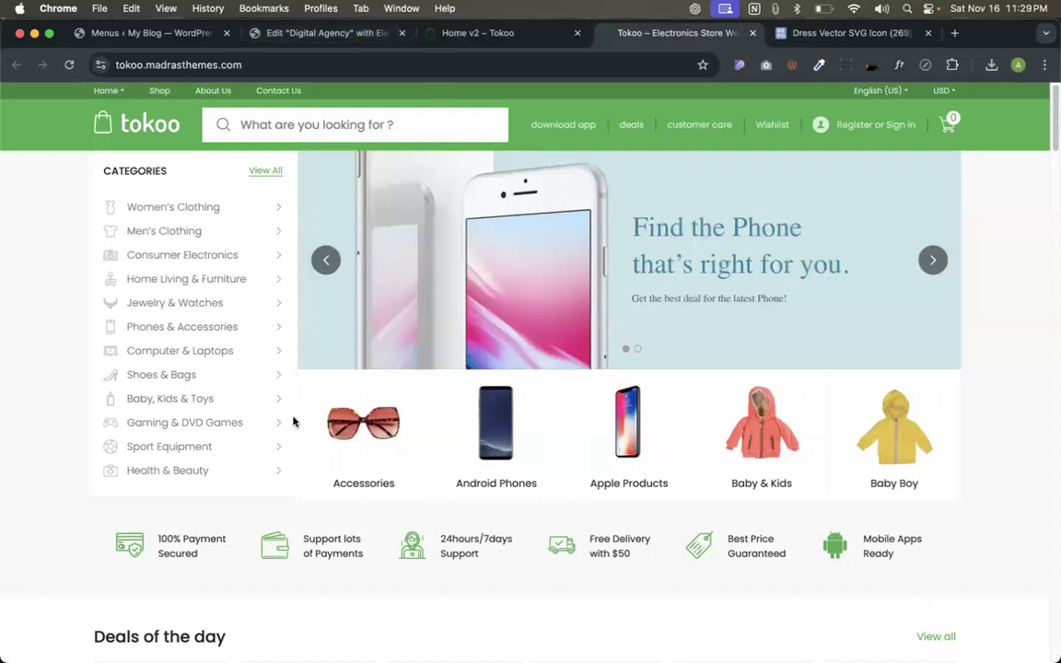
right_click(644, 356)
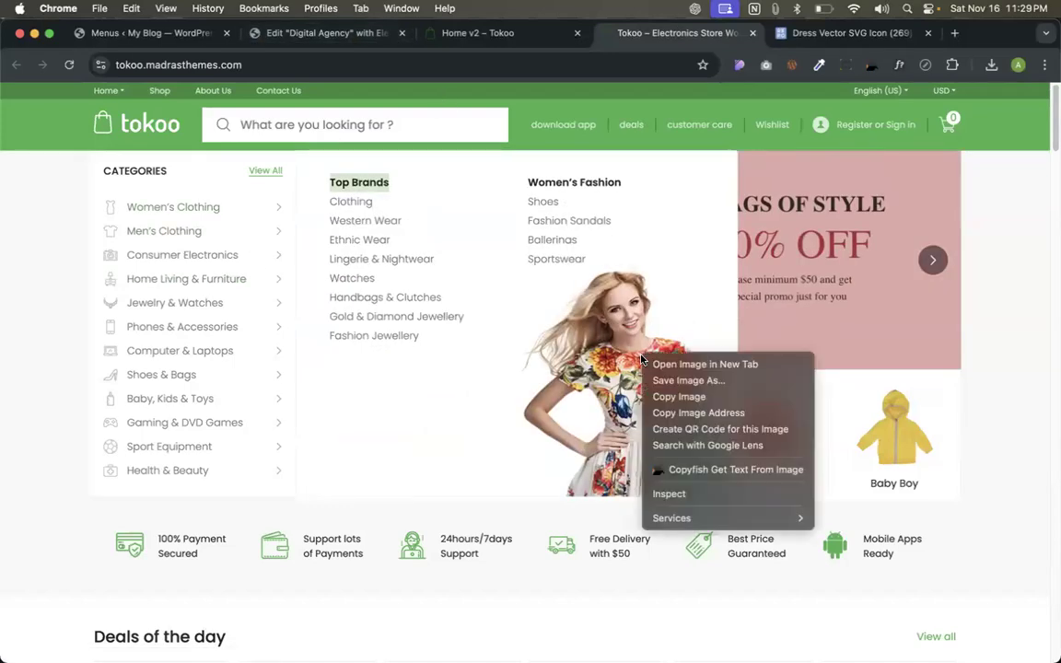
left_click(672, 381)
key("Return")
Upload the downloaded megamenu-img-1-1.png to the media library and use it in the second column's Image widget.
left_click(116, 33)
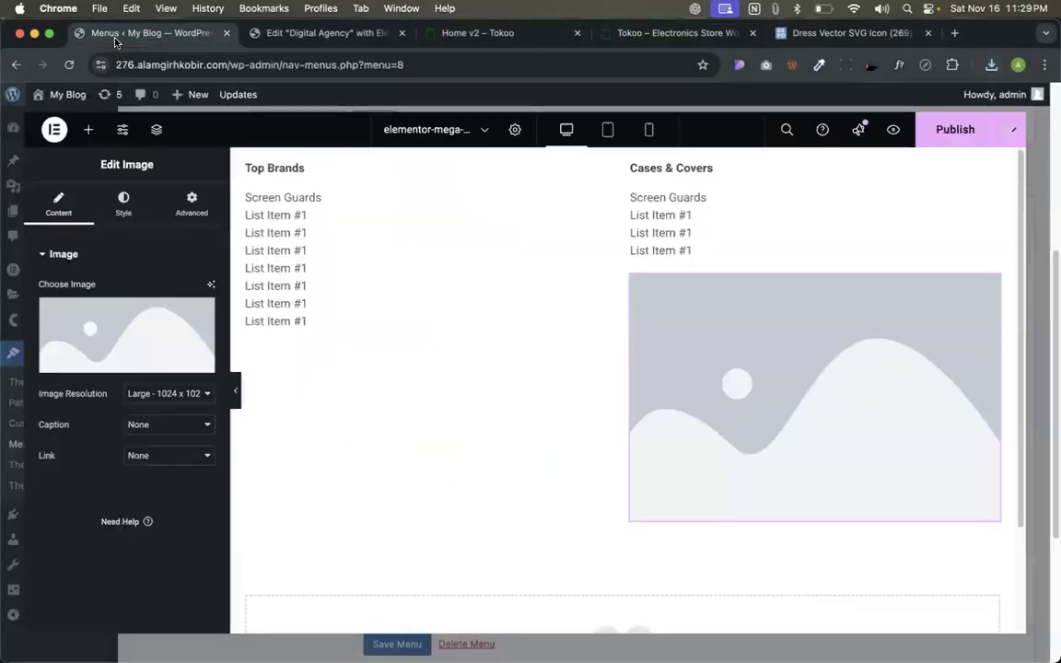
left_click(78, 350)
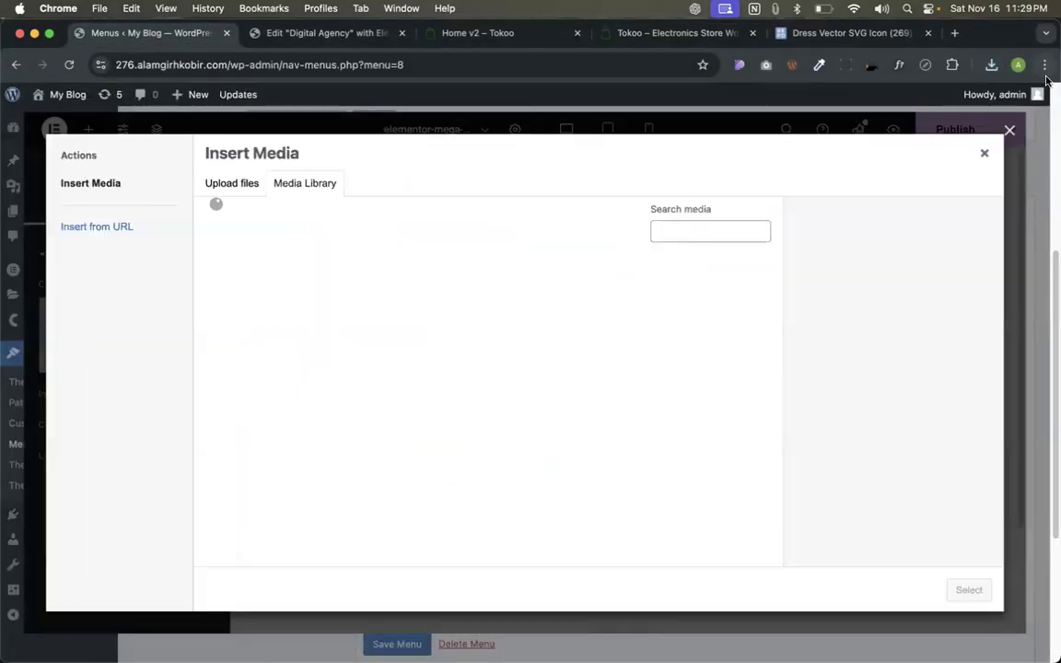
left_click(991, 66)
left_click_drag(886, 138, 954, 544)
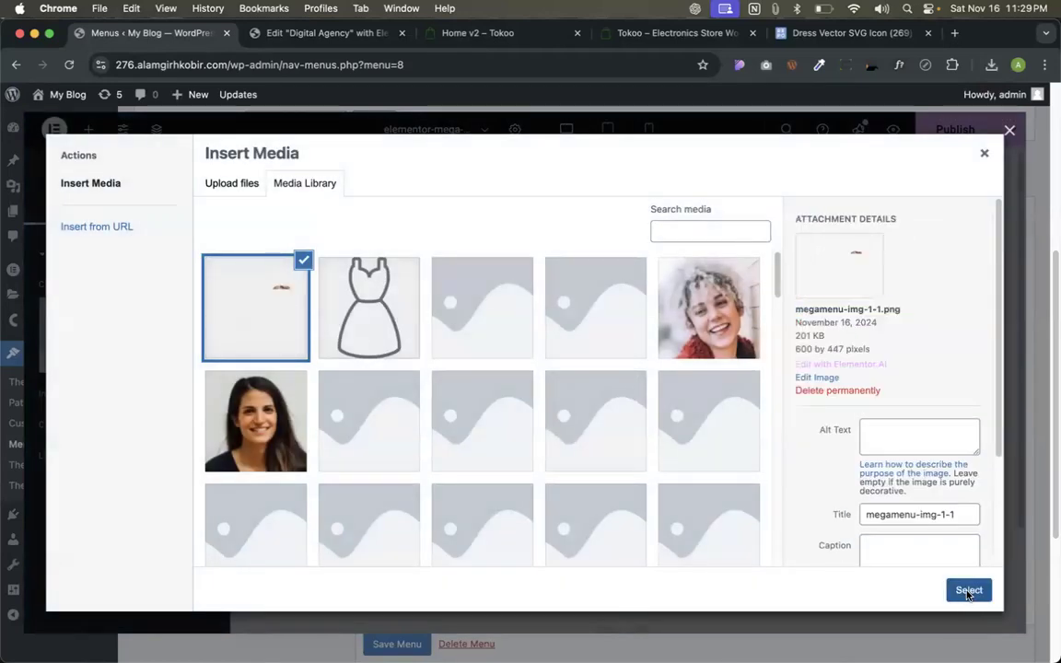
left_click(969, 591)
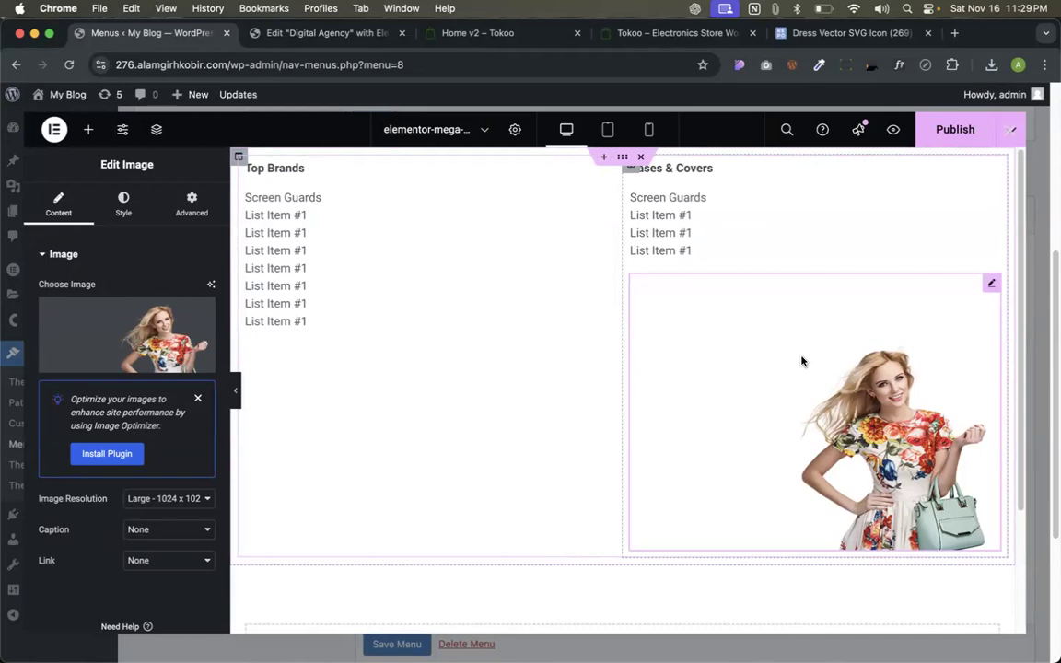
Inspect the Tokoo Home v2 page's style information and assets with CSS Peeper, and return to the mega menu editor.
left_click(514, 40)
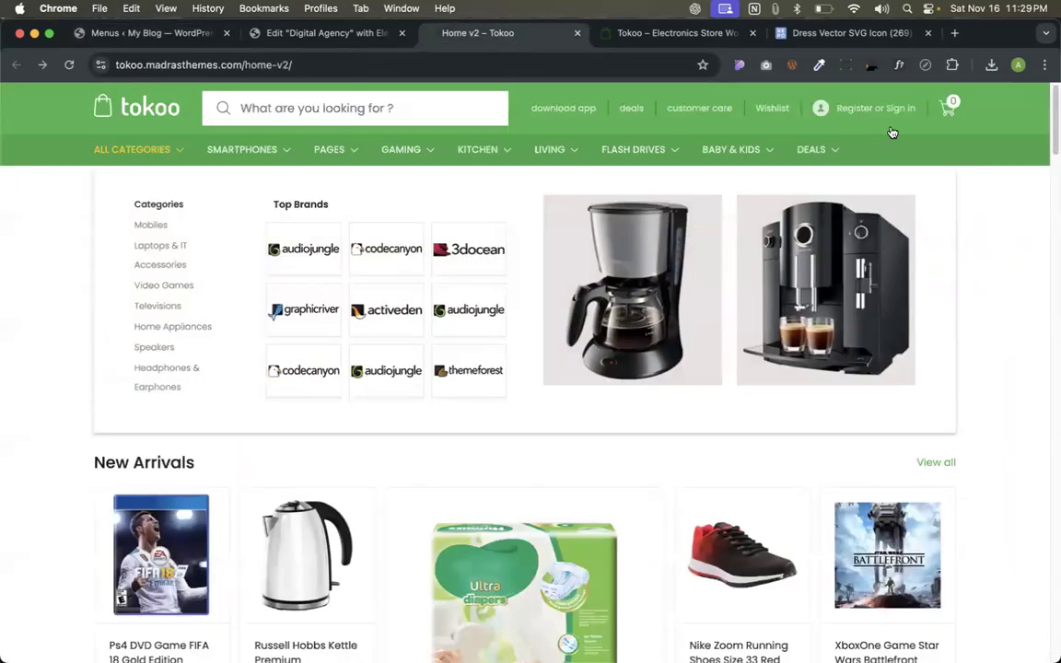
left_click(737, 67)
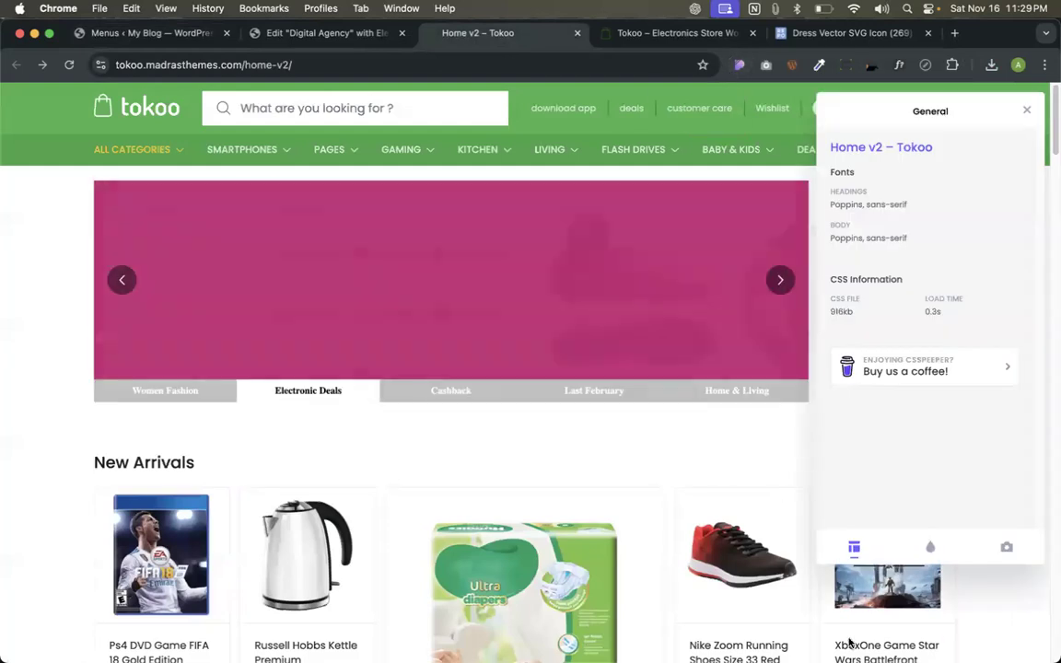
left_click(1005, 547)
mouse_move(868, 184)
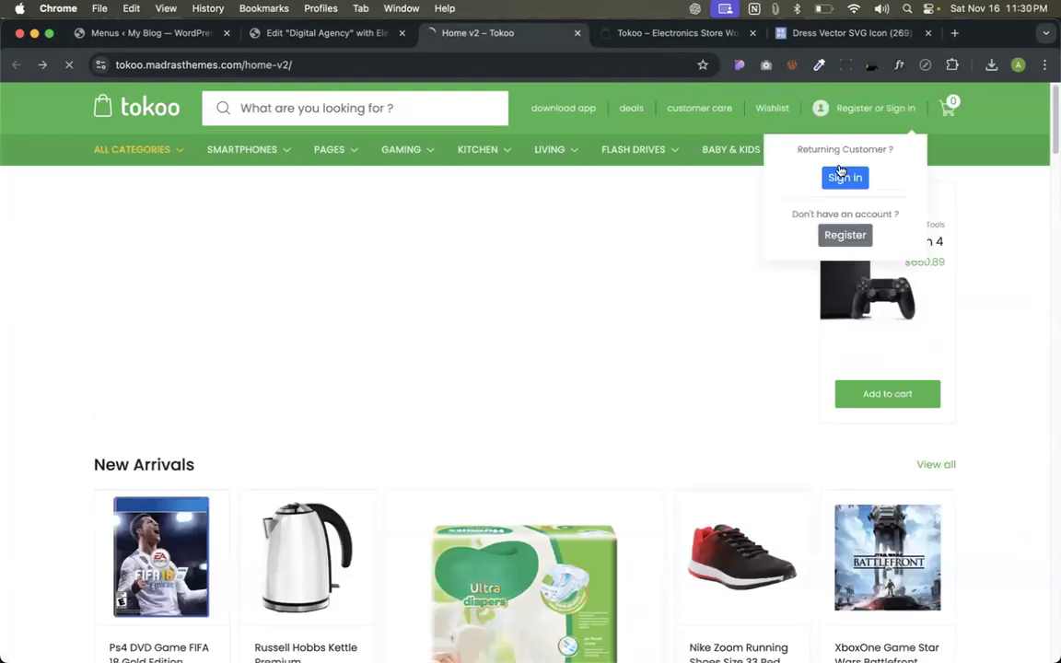
left_click(162, 35)
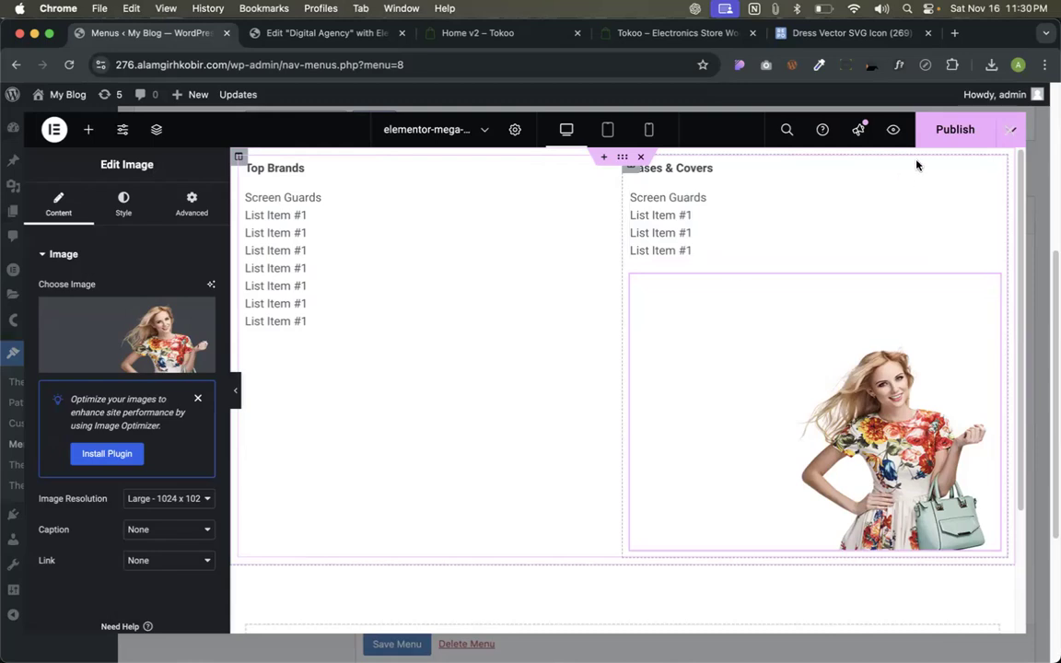
Publish the mega menu and add a Vertical Mega Menu widget to the black column of the Digital Agency page.
left_click(958, 139)
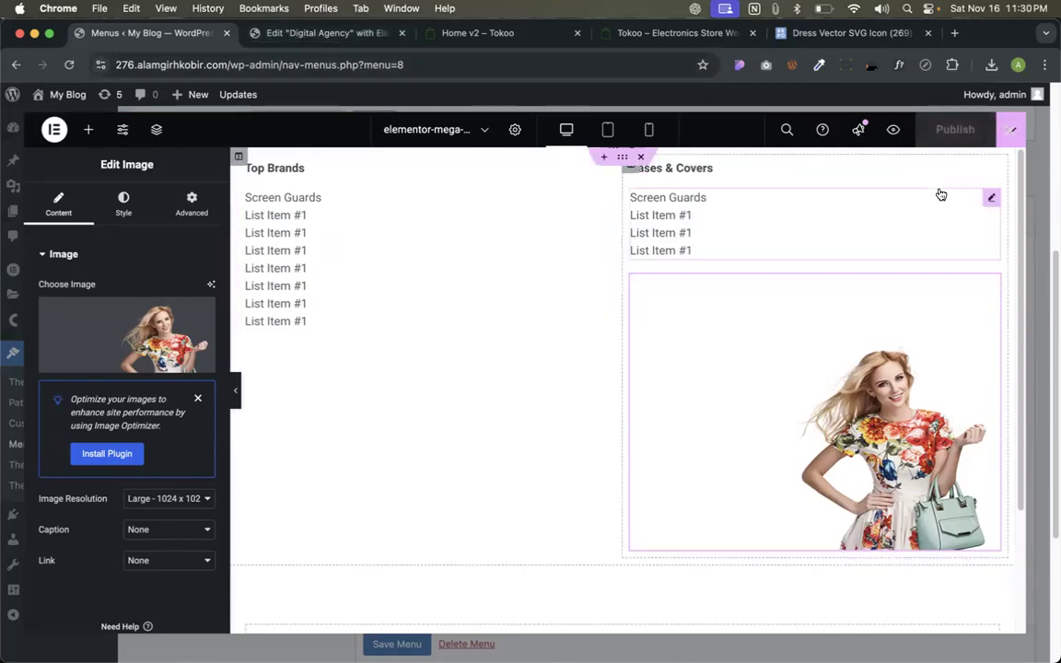
left_click(359, 35)
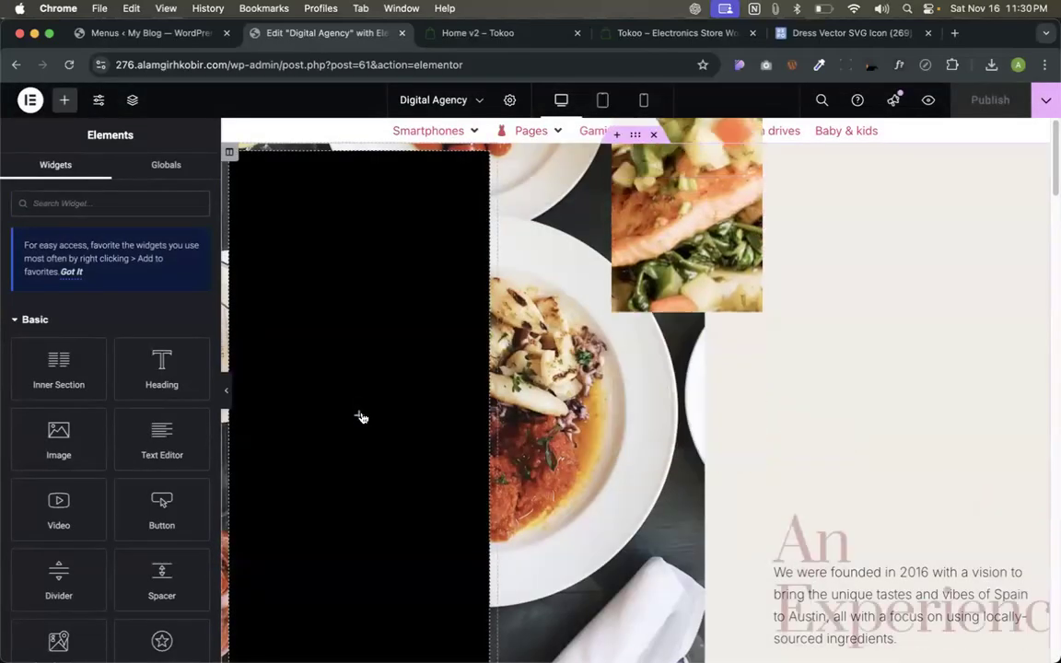
left_click(112, 204)
type("mega")
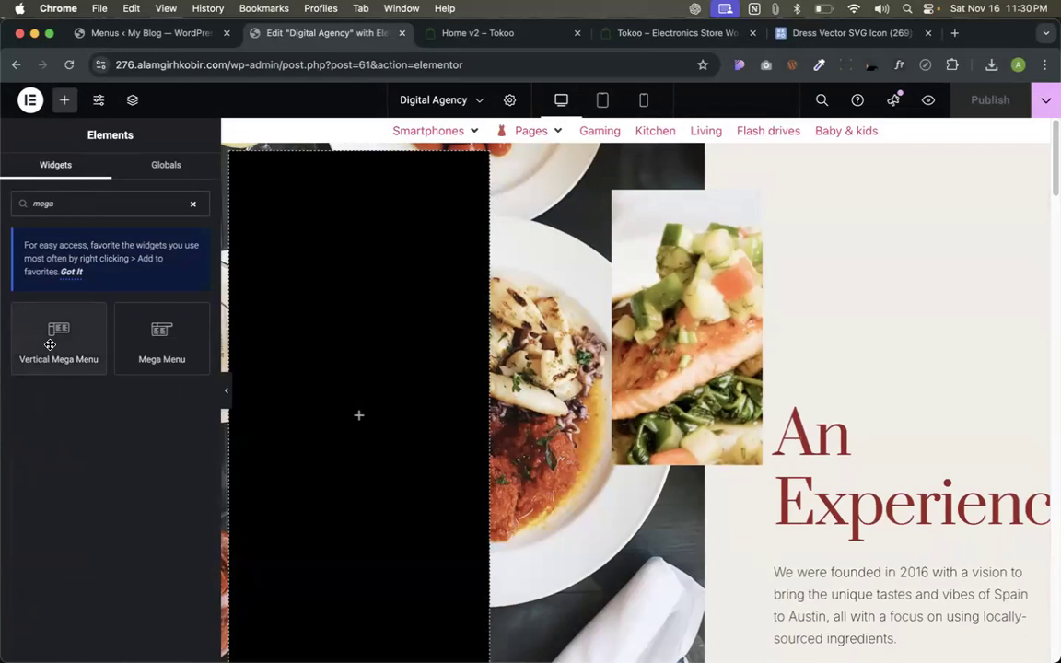
left_click_drag(50, 345, 378, 411)
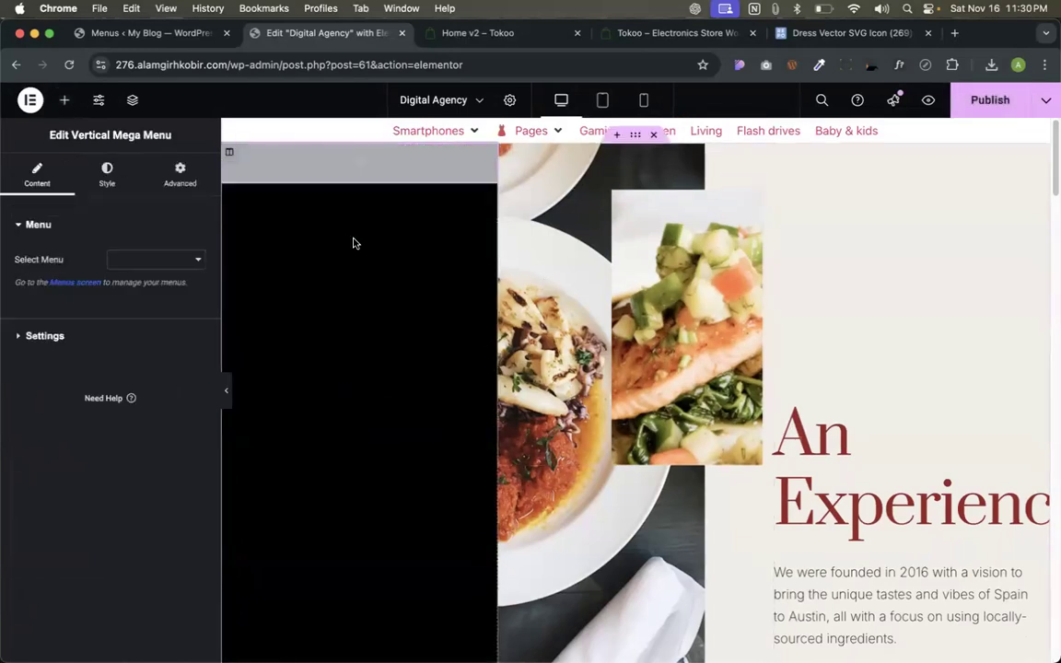
Assign the menu "Main Manu 2 (v)" to the Vertical Mega Menu widget and reveal the Women's Clothing submenu.
left_click(181, 260)
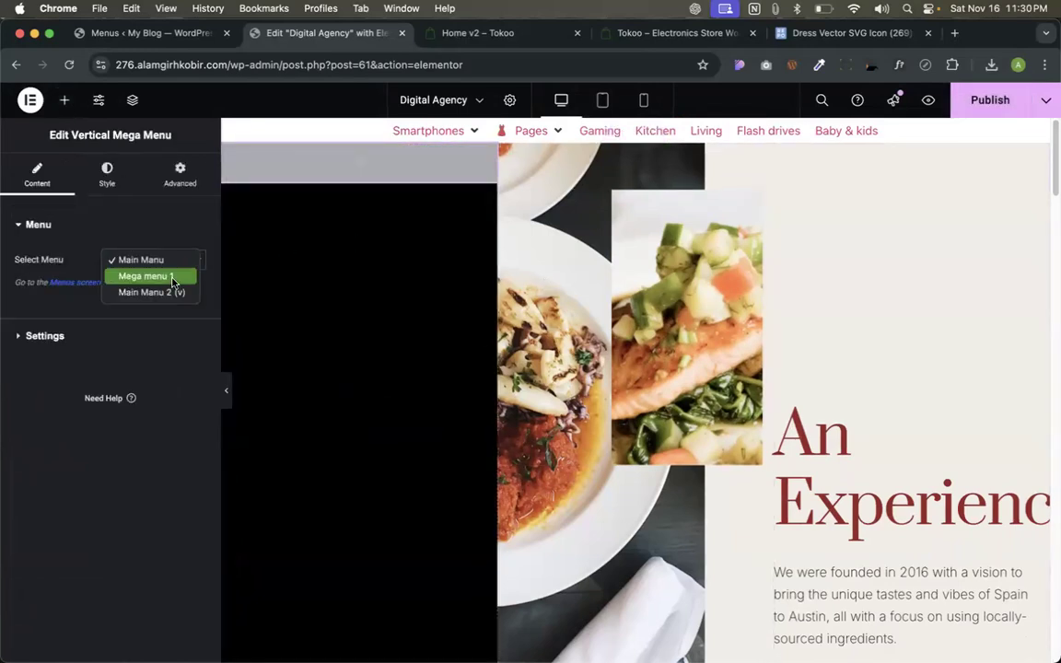
left_click(167, 294)
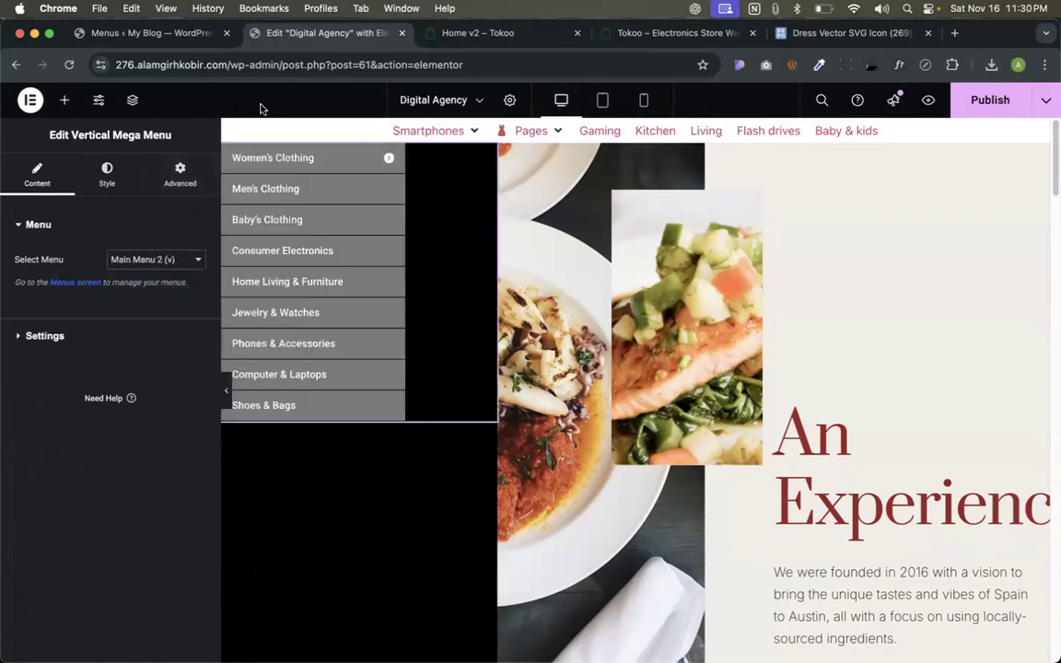
mouse_move(313, 158)
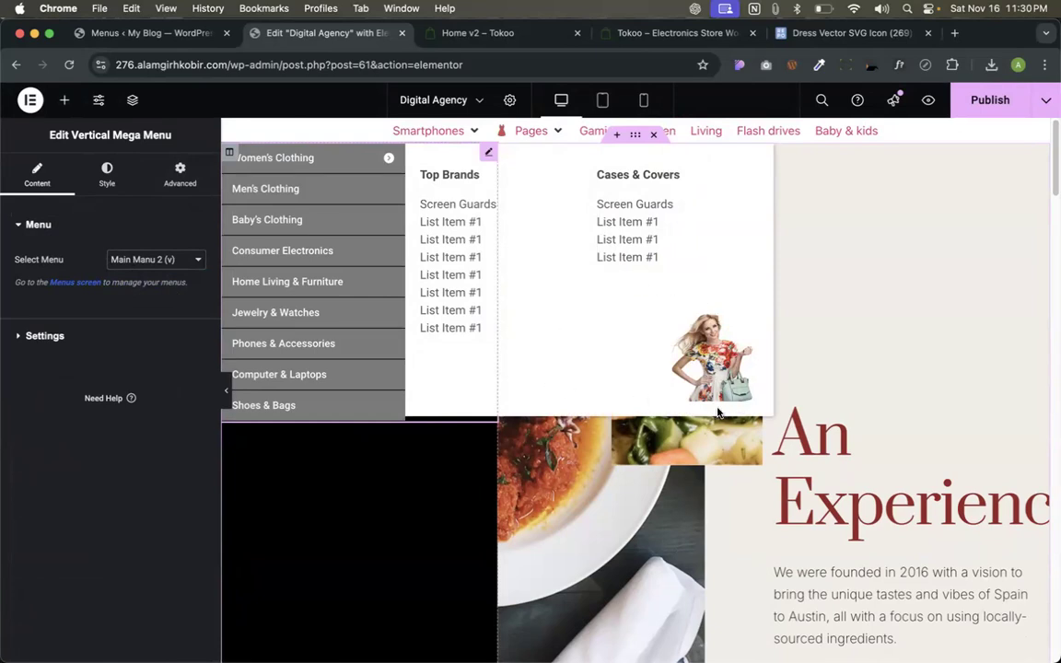
Set the mega menu image's top margin to -85 px and left margin to -350 px, with the margin values unlinked.
left_click(153, 34)
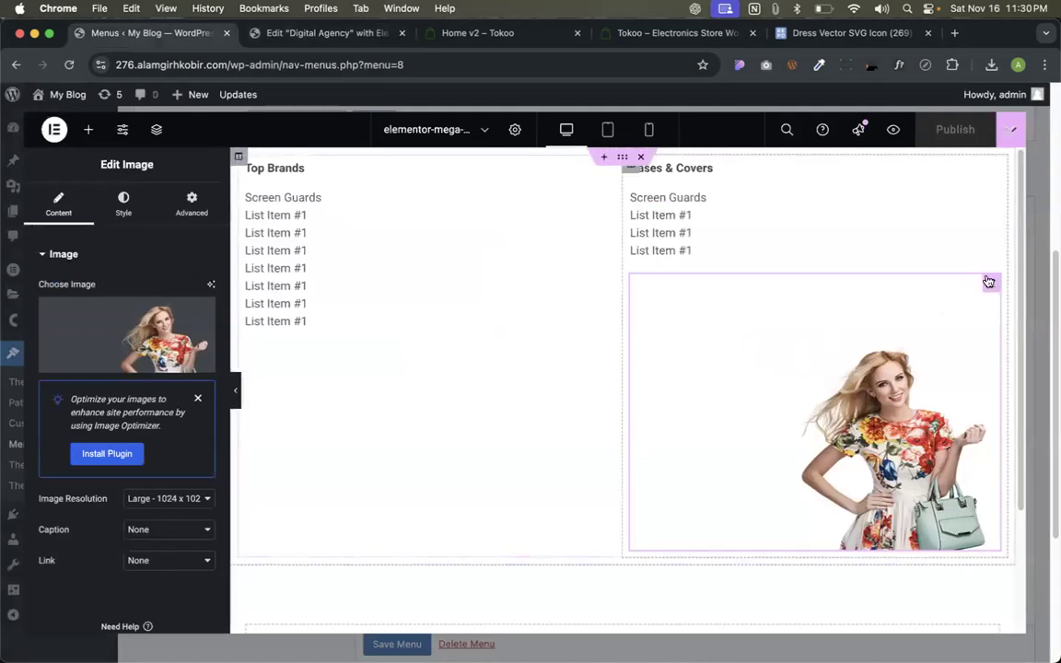
left_click(192, 204)
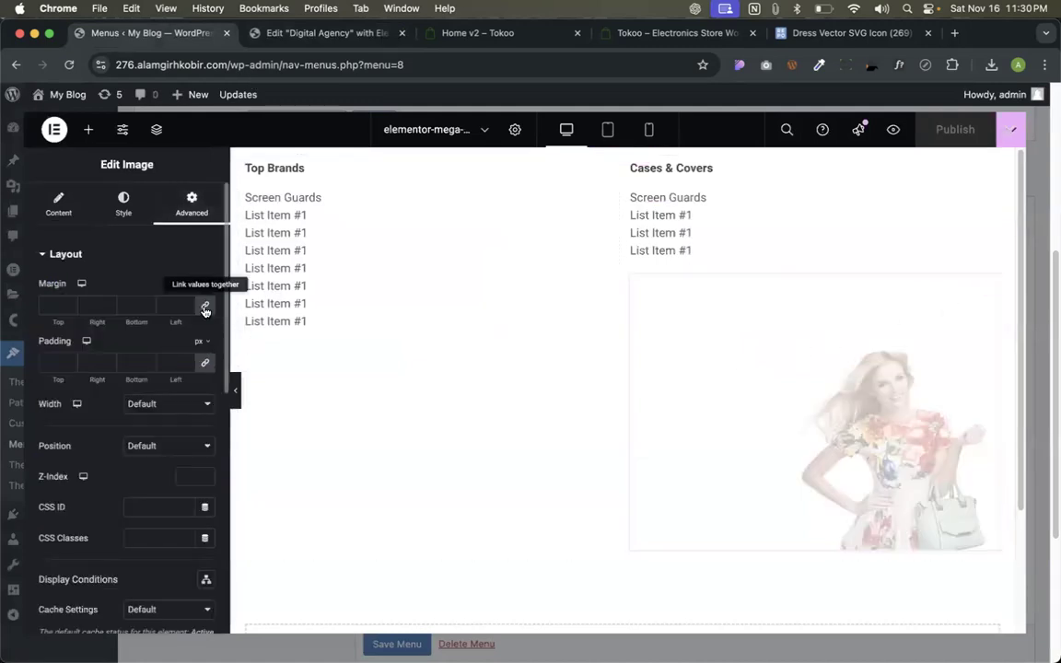
left_click_drag(69, 311, 69, 310)
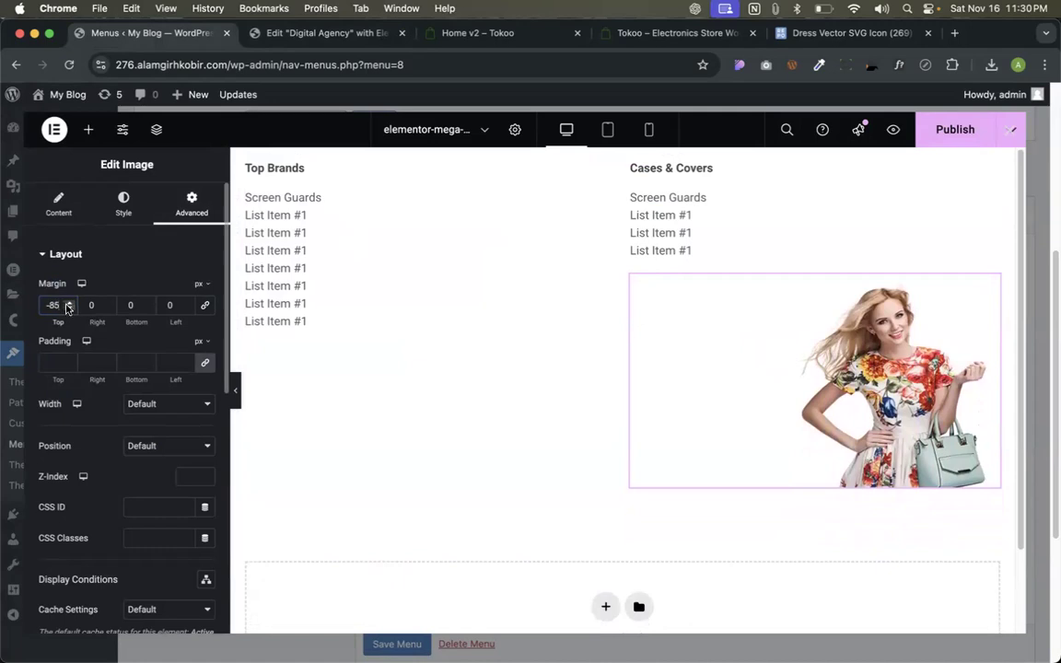
left_click_drag(187, 310, 17, 396)
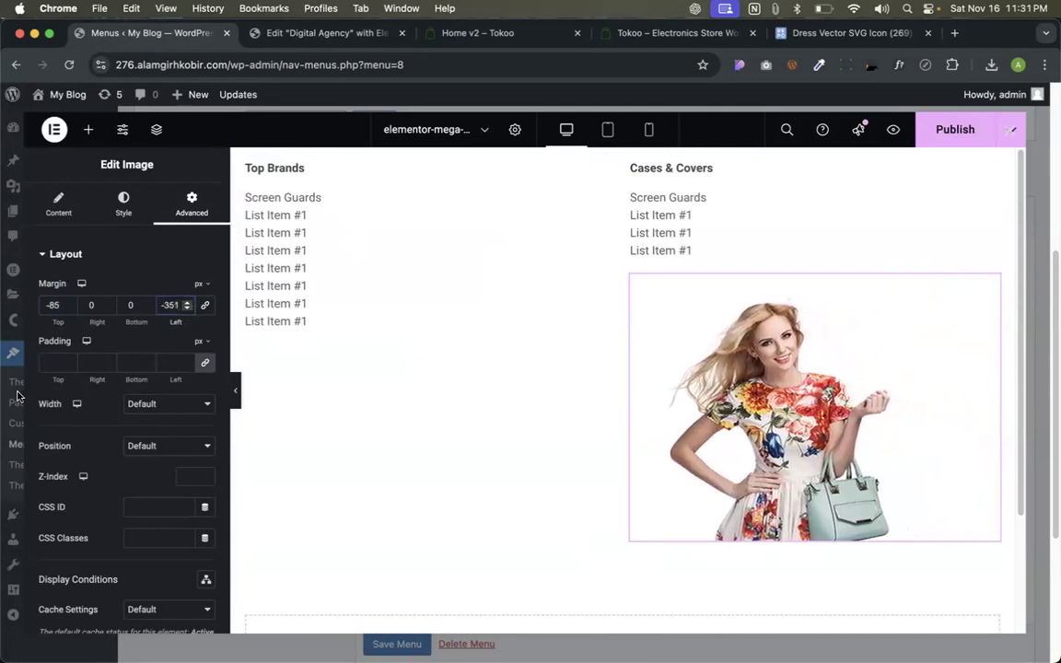
left_click(186, 303)
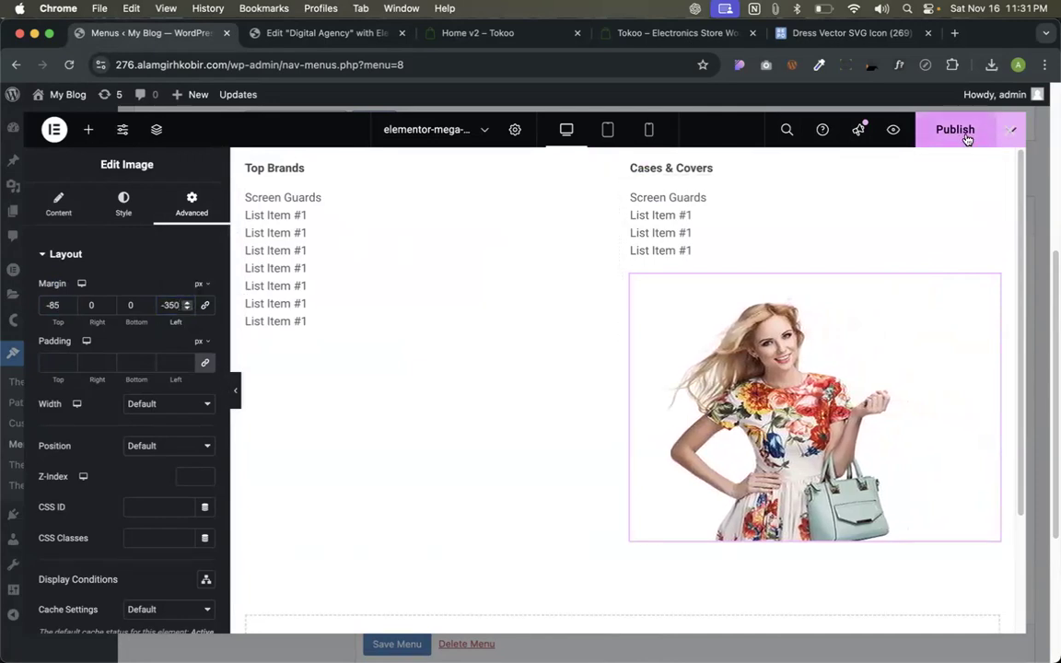
Review the Women's Clothing mega menu on the reloaded Tokoo home page as the layout reference.
left_click(267, 35)
left_click(474, 30)
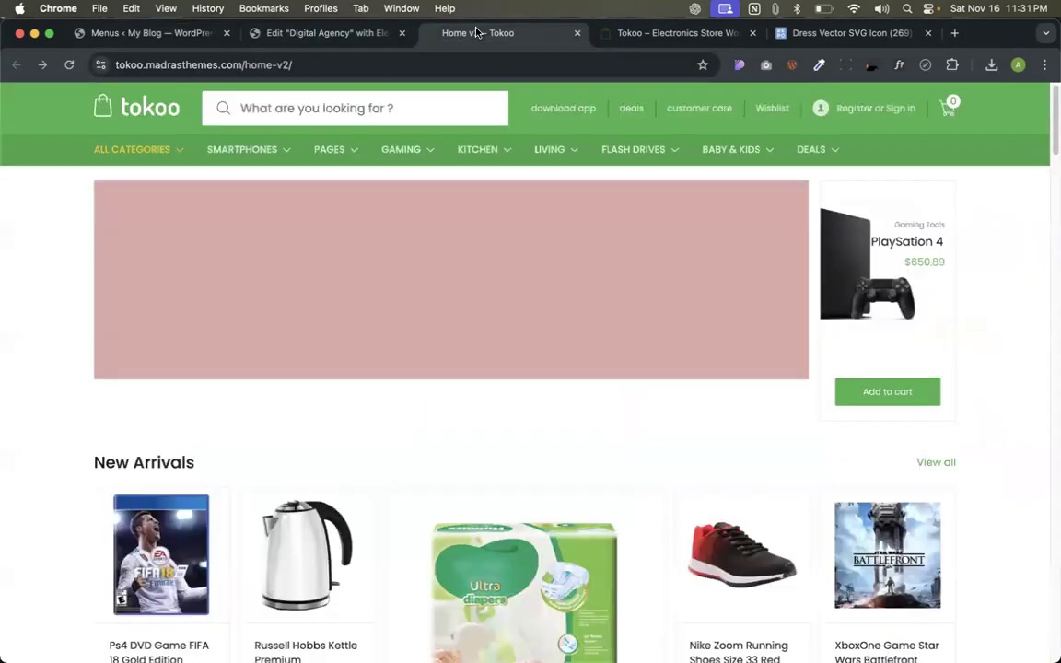
left_click(671, 33)
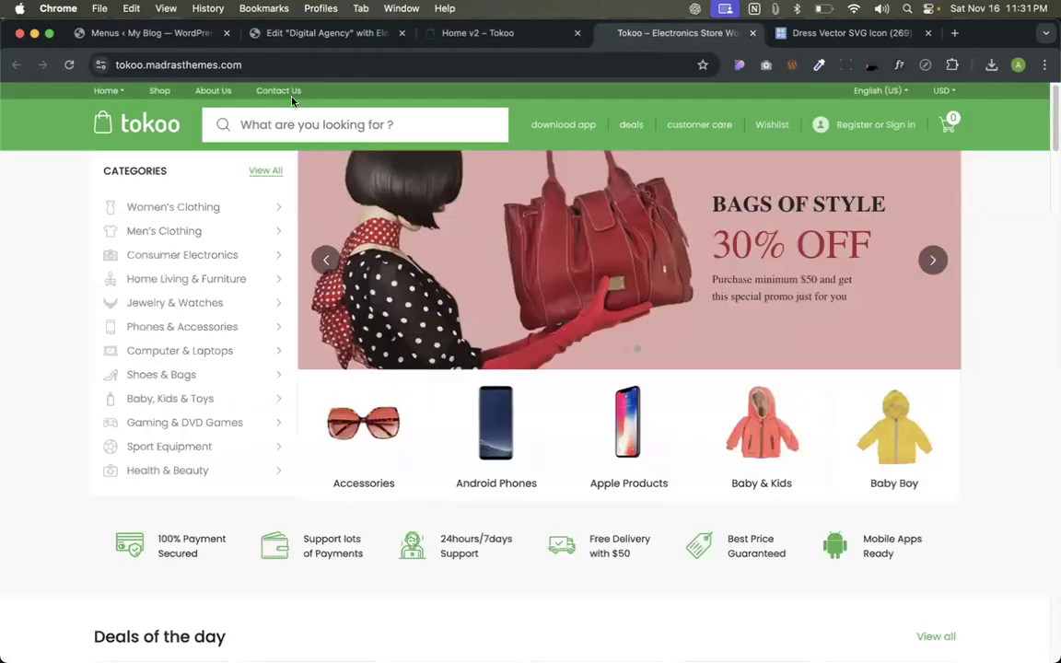
left_click(72, 67)
mouse_move(265, 206)
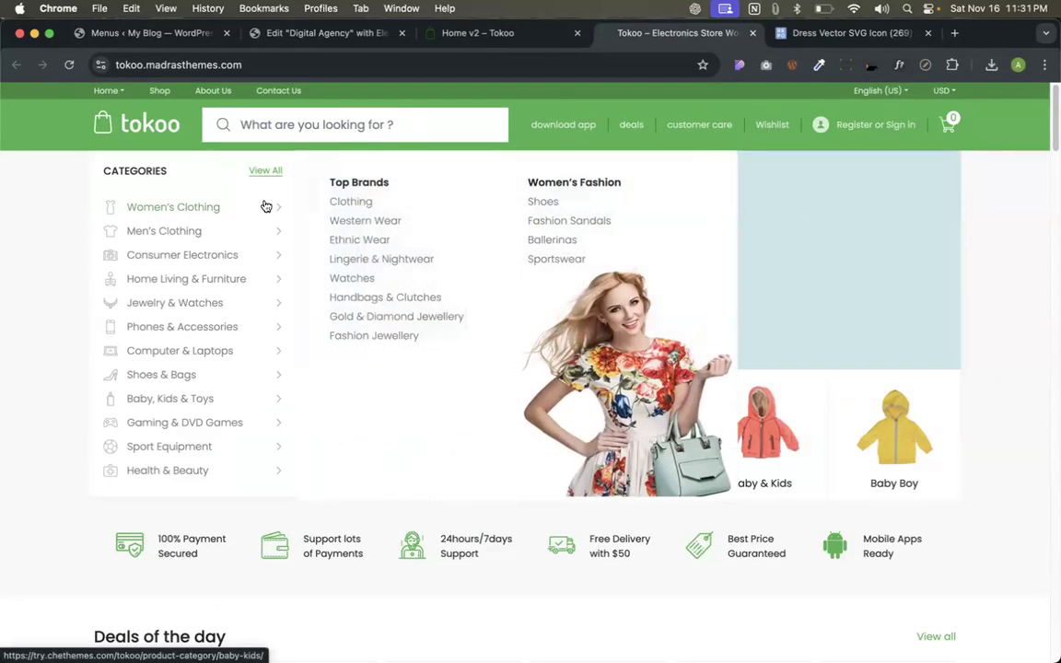
Publish the Digital Agency page and open its preview to check the horizontal and vertical mega menus.
left_click(342, 35)
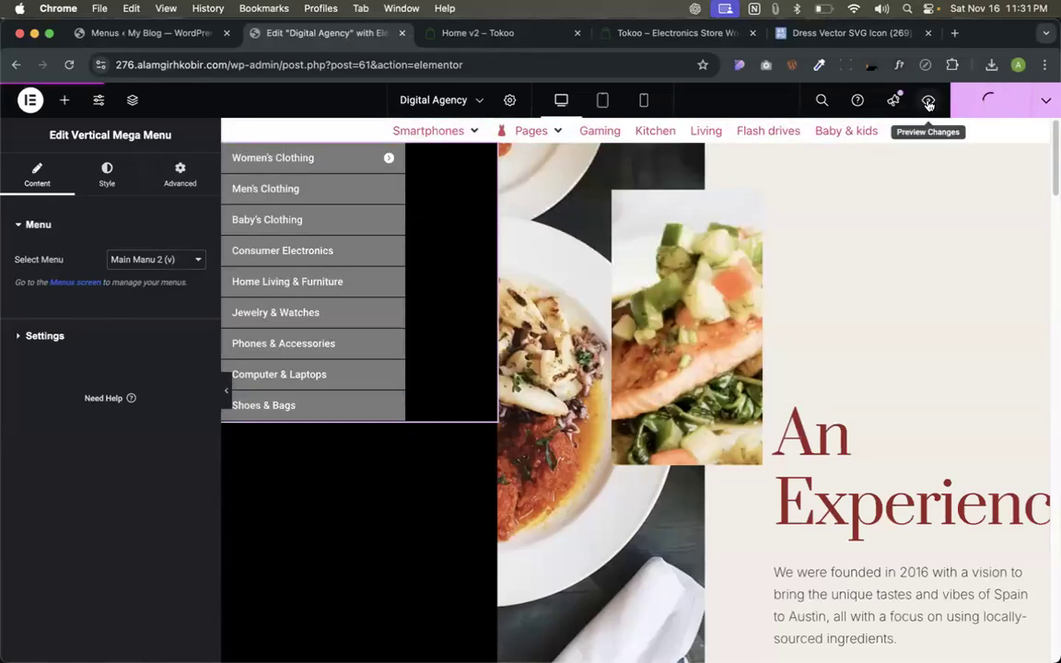
left_click(928, 102)
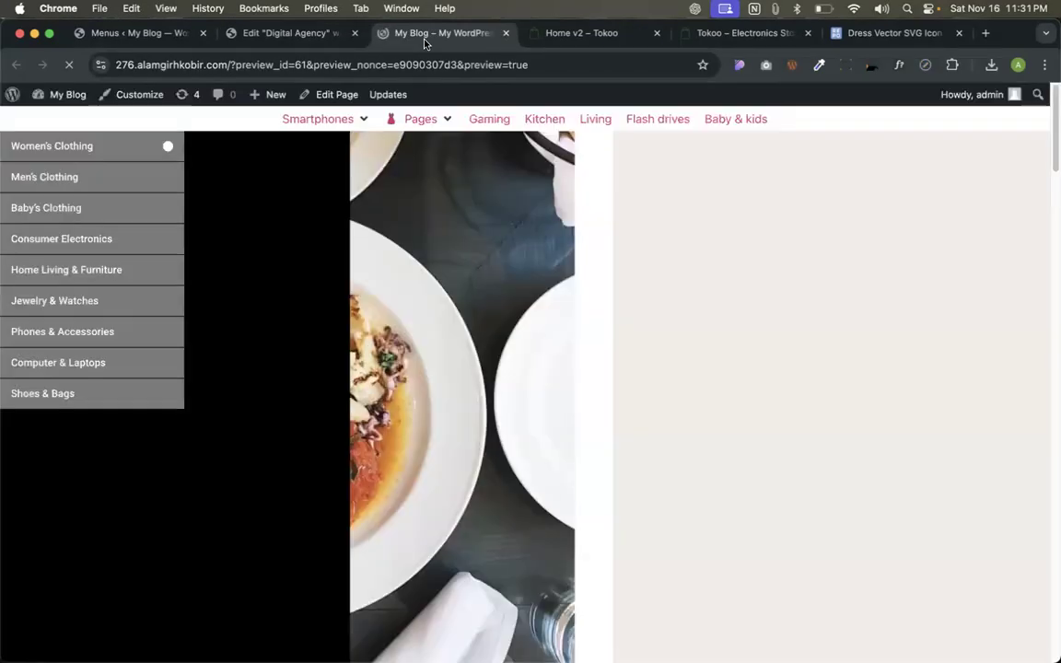
mouse_move(415, 133)
scroll(276, 304, "down", 1)
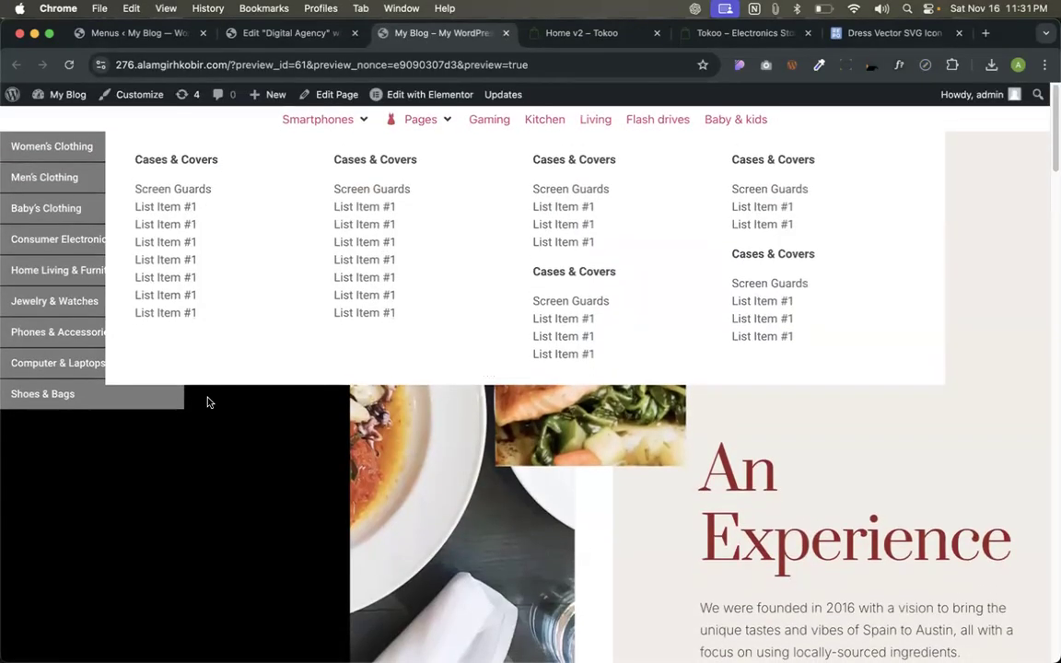
mouse_move(165, 150)
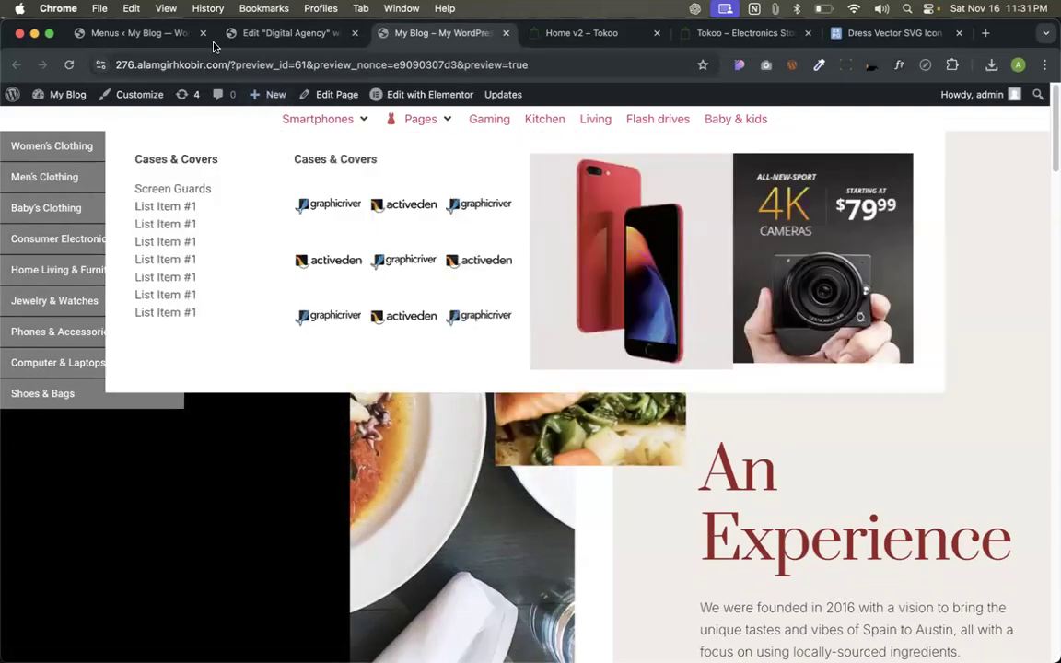
Clear the width value of the Digital Agency section that holds the vertical menu, keeping it boxed, and publish the page.
left_click(181, 35)
left_click(287, 35)
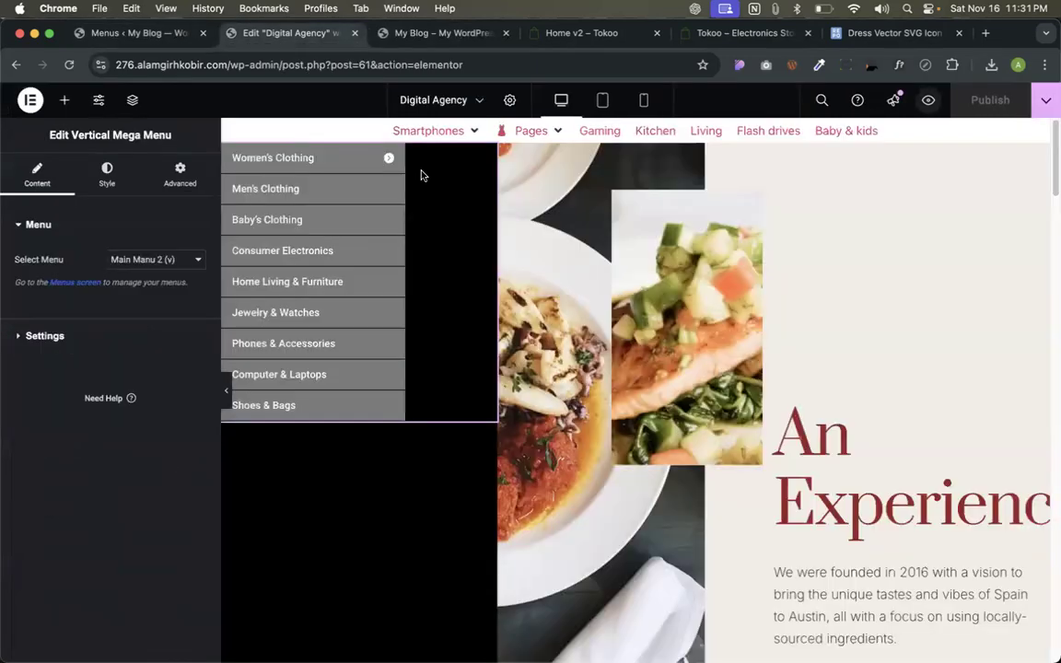
left_click(633, 137)
left_click(115, 260)
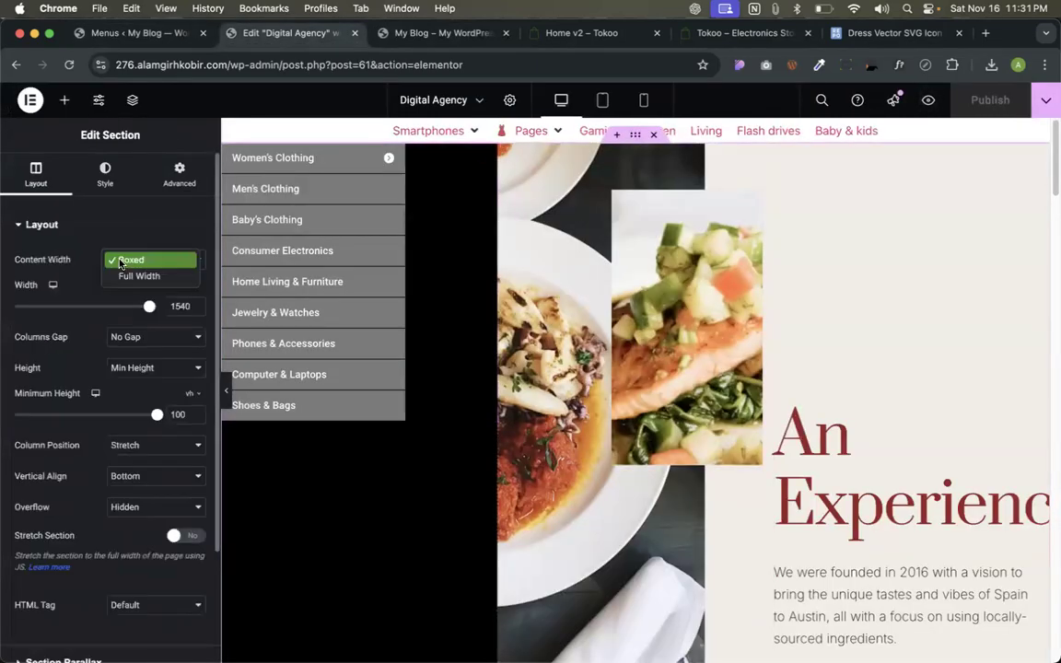
left_click_drag(147, 308, 114, 308)
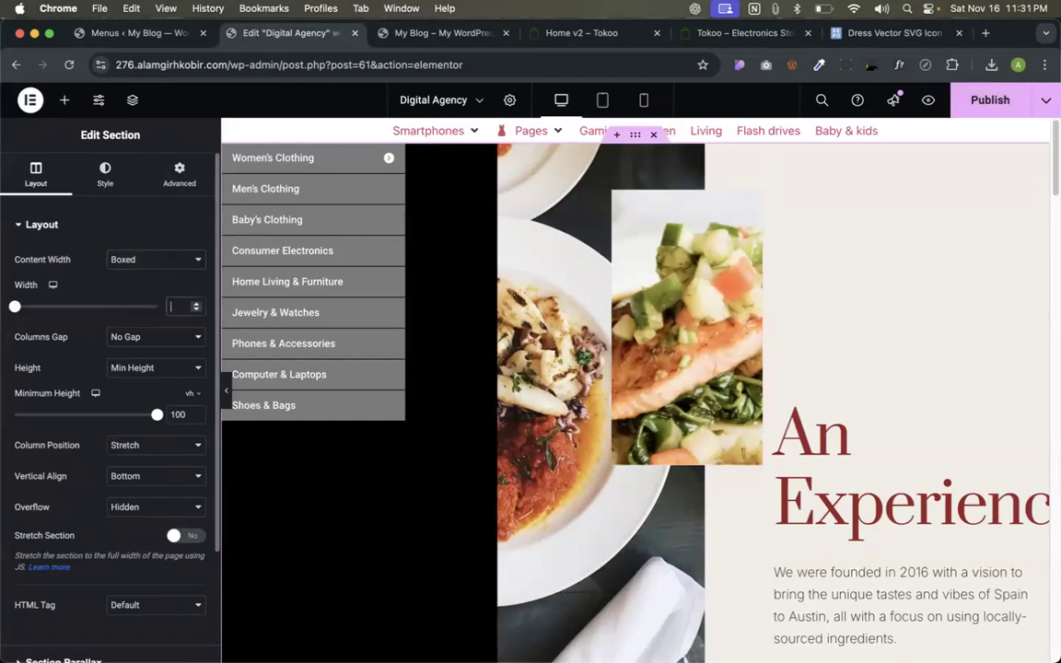
left_click(976, 106)
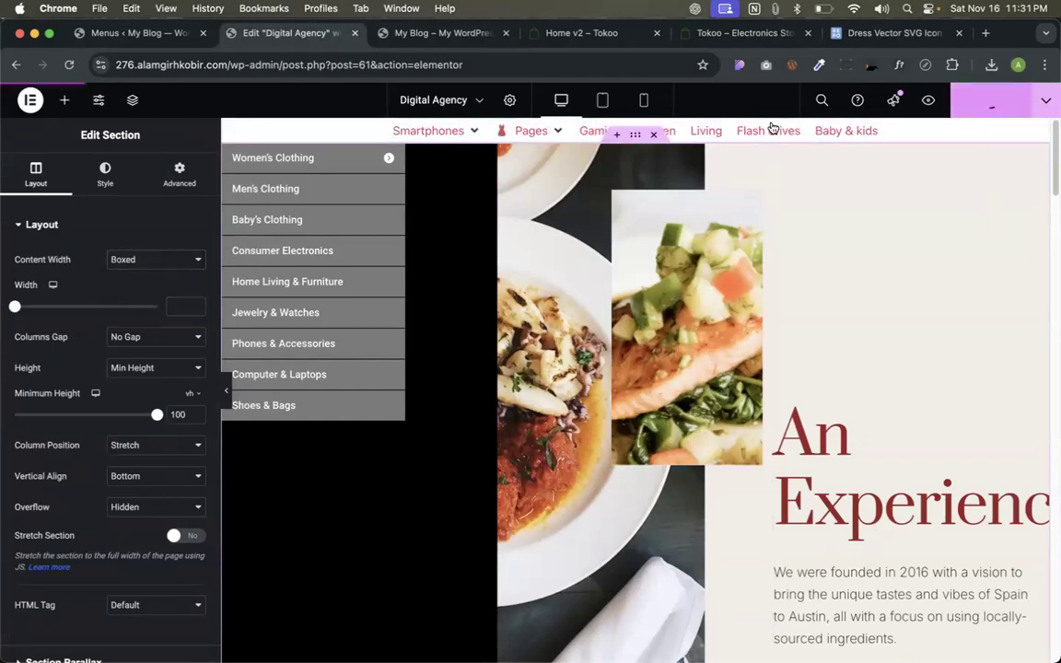
Compare the vertical menu in the page preview with the category menu on the Tokoo home page.
left_click(414, 34)
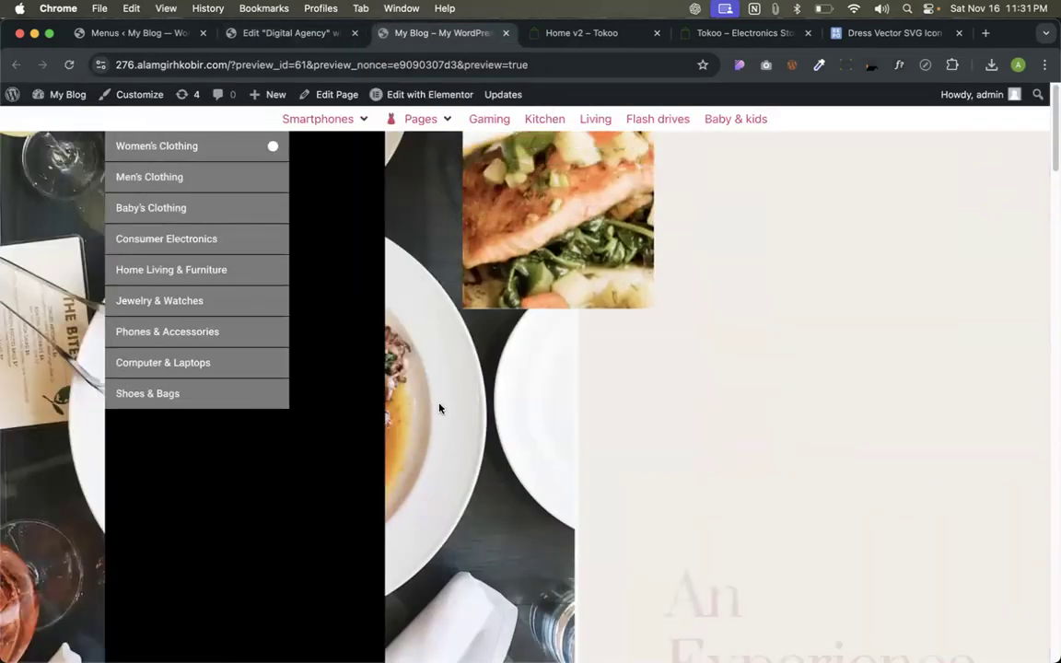
mouse_move(218, 150)
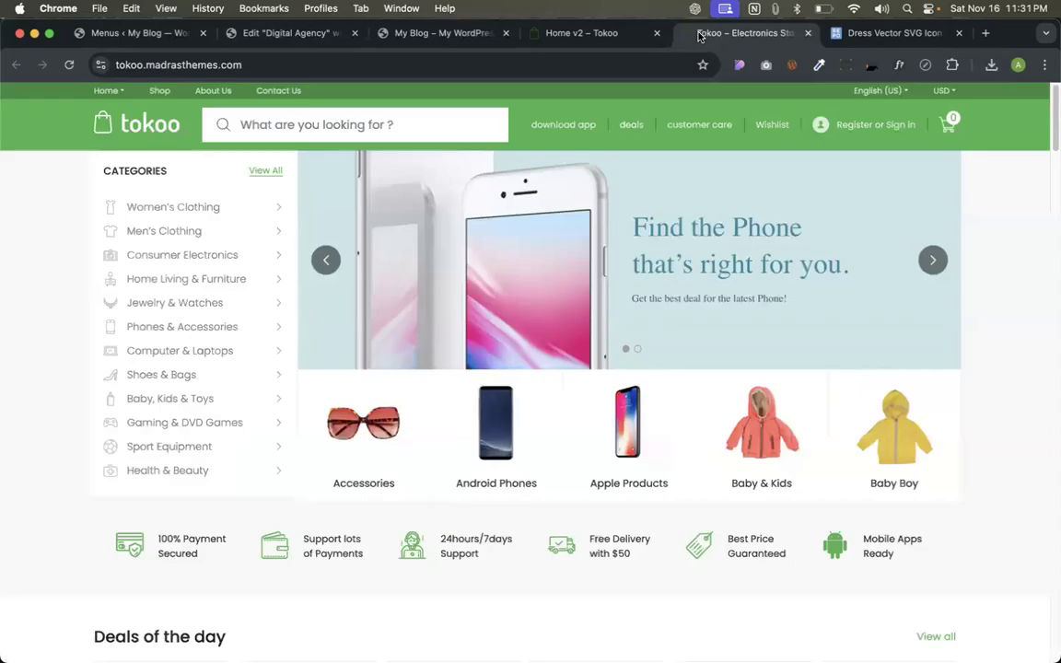
left_click(718, 33)
left_click(398, 35)
Set the background color of the vertical menu's column to #FFFFFF and publish the page.
left_click(288, 33)
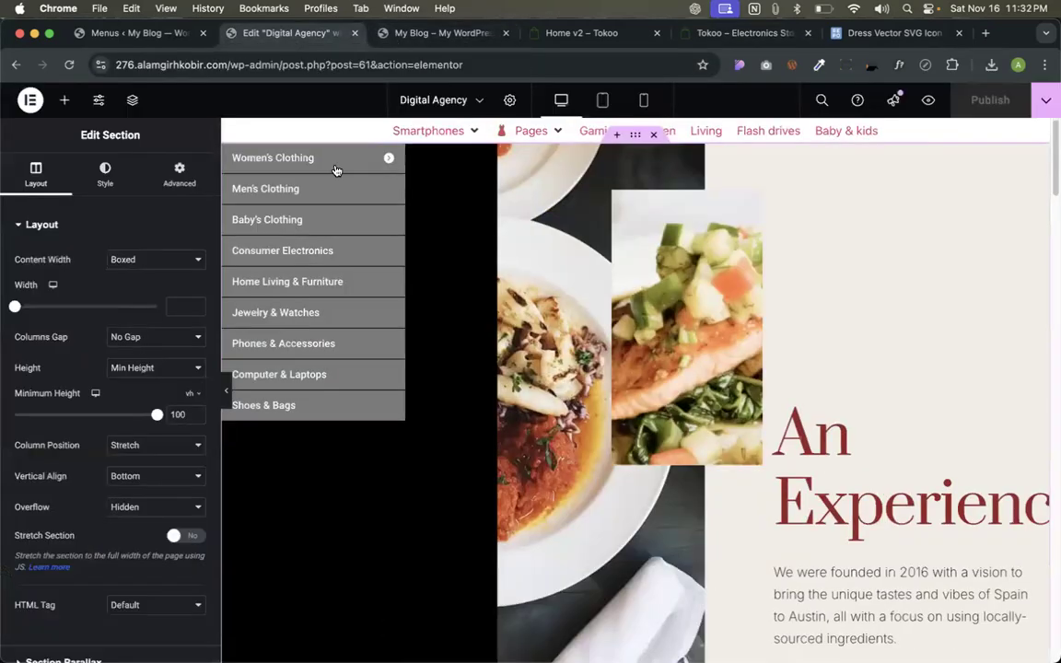
left_click(229, 154)
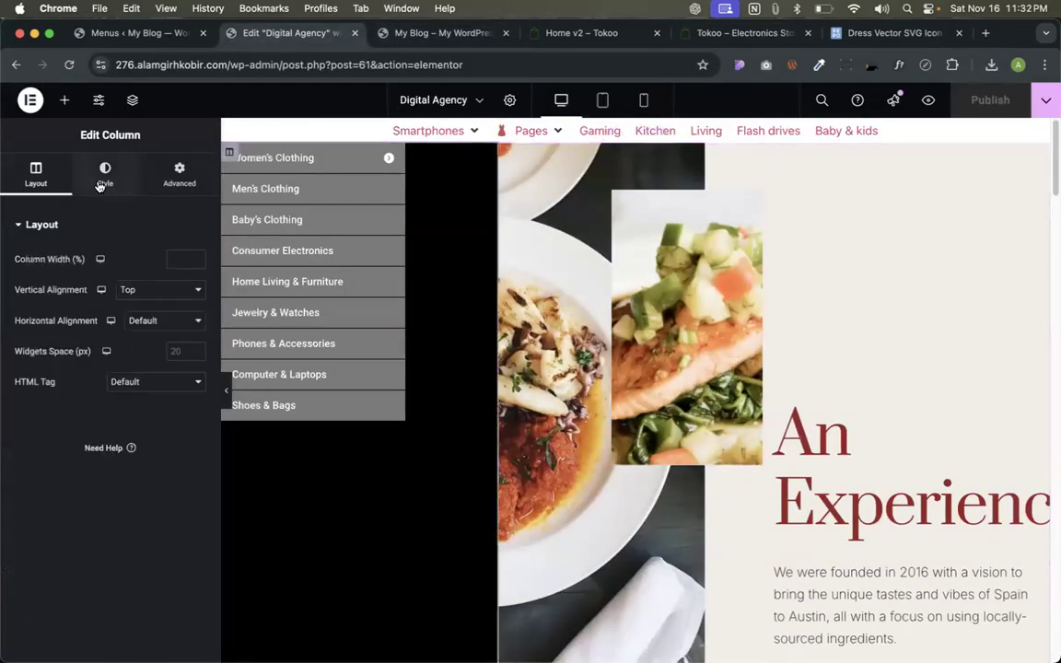
left_click(105, 174)
left_click(195, 321)
left_click_drag(148, 384, 112, 380)
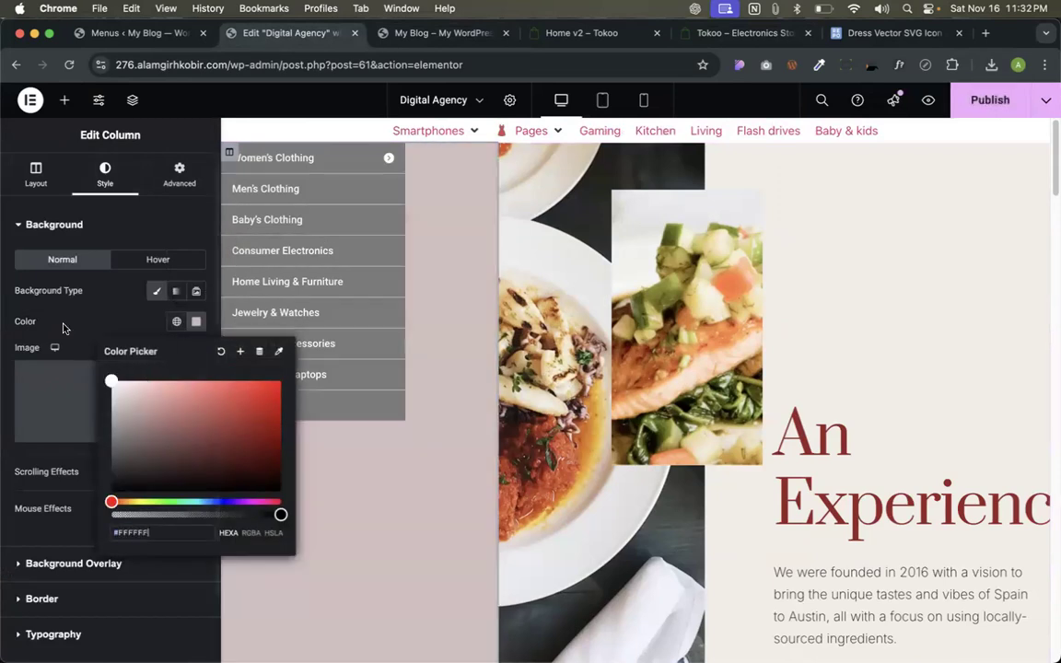
left_click(453, 191)
left_click(981, 102)
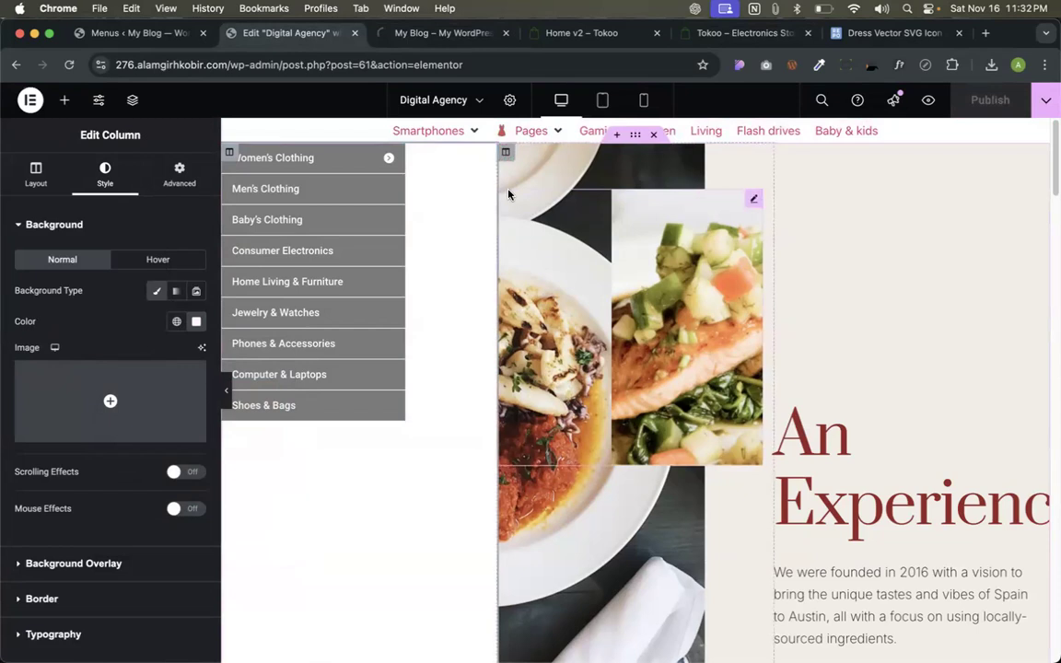
Narrow the vertical menu's column to about the width of the menu, publish the page and view its preview.
left_click_drag(496, 191, 406, 203)
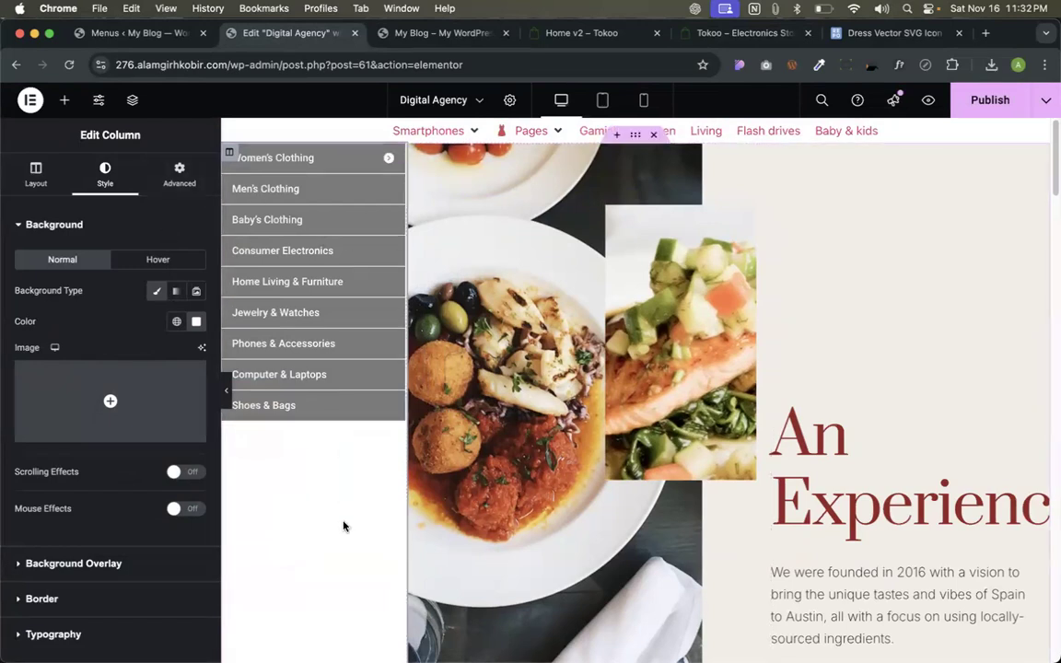
left_click(985, 103)
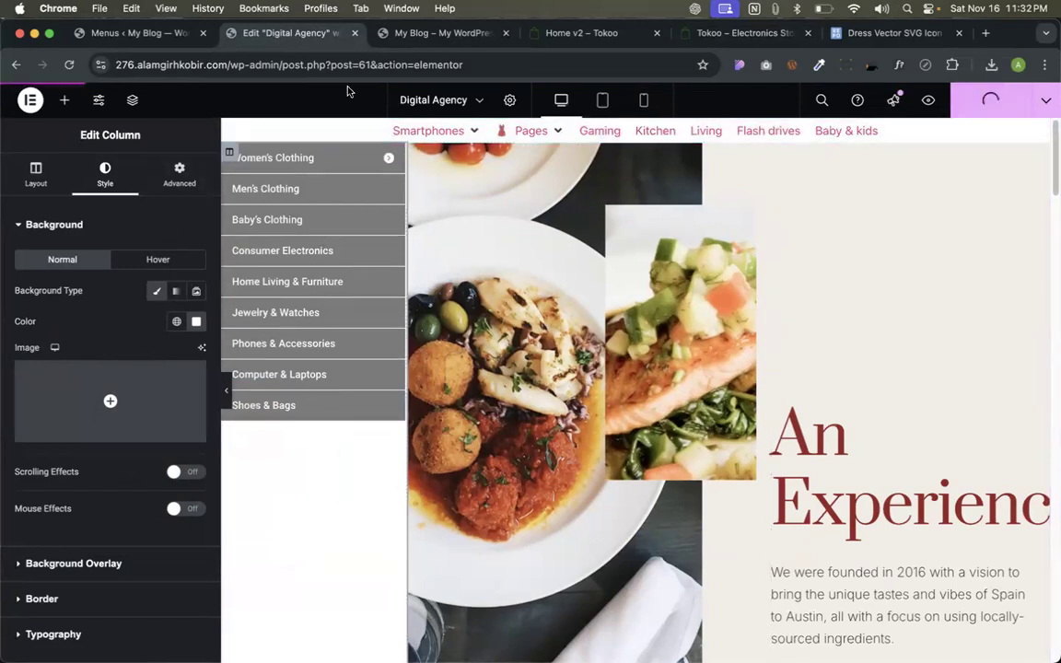
left_click(402, 32)
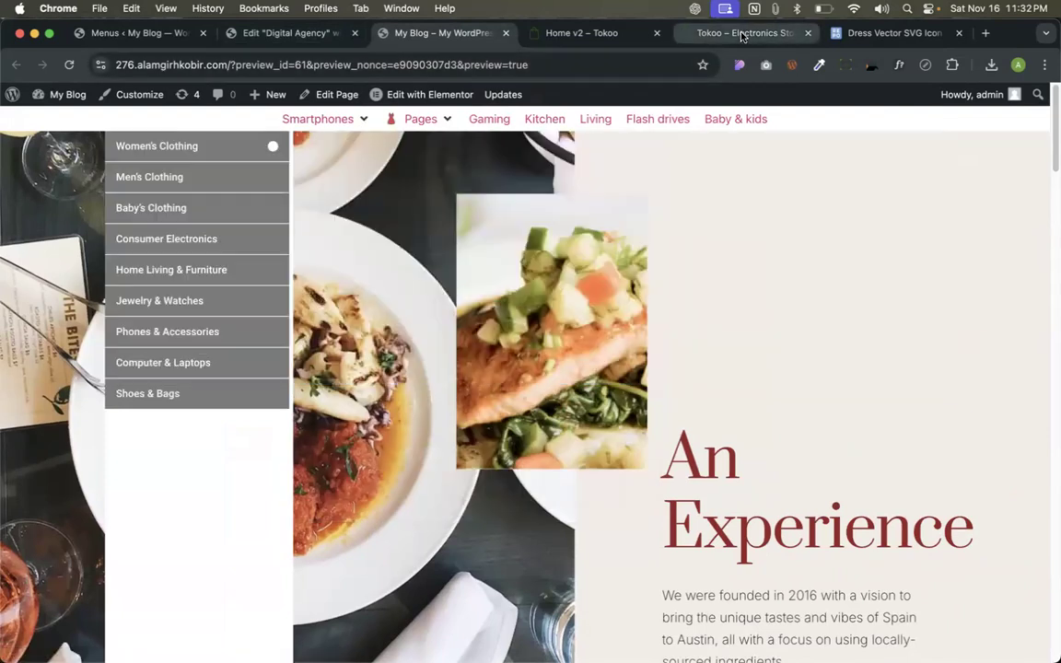
Check the Tokoo category layout again and examine the menus in the My Blog preview against it.
left_click(742, 36)
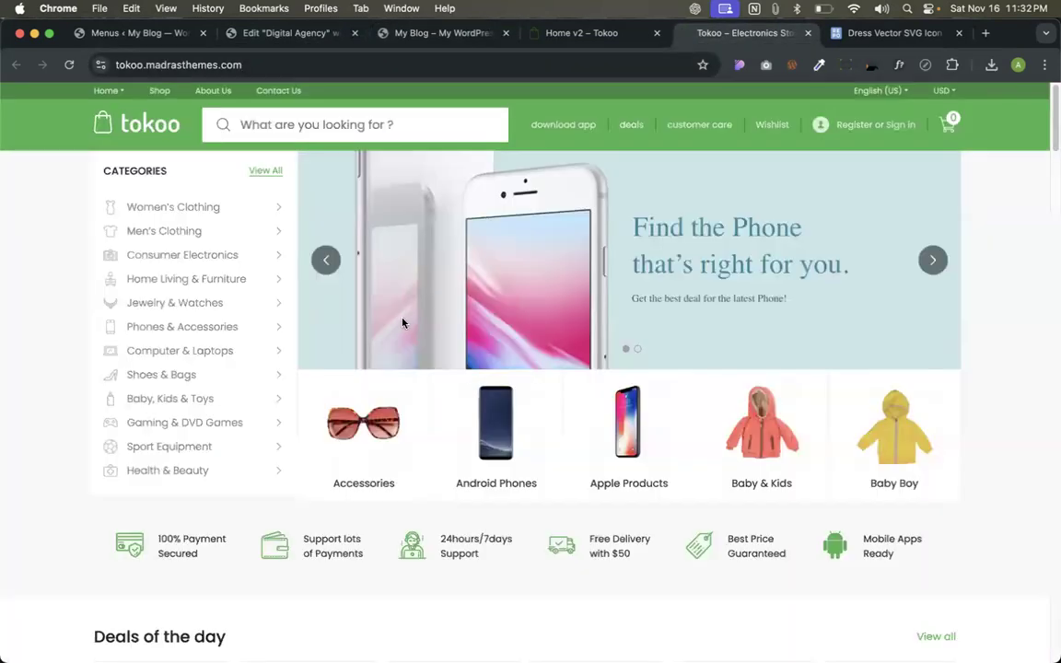
left_click(283, 35)
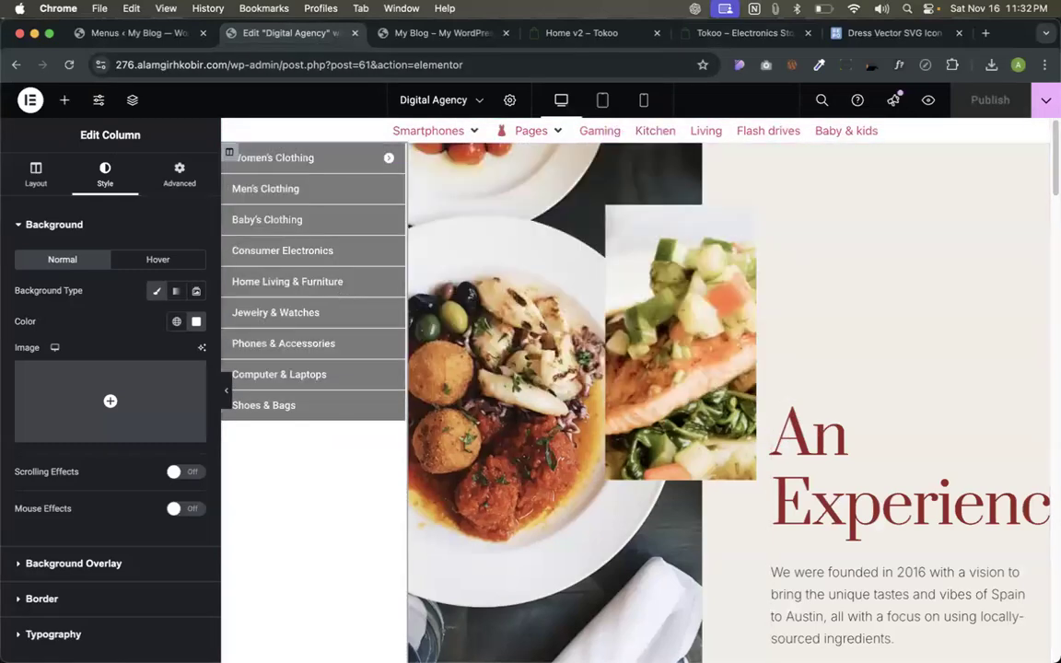
left_click(420, 35)
mouse_move(323, 119)
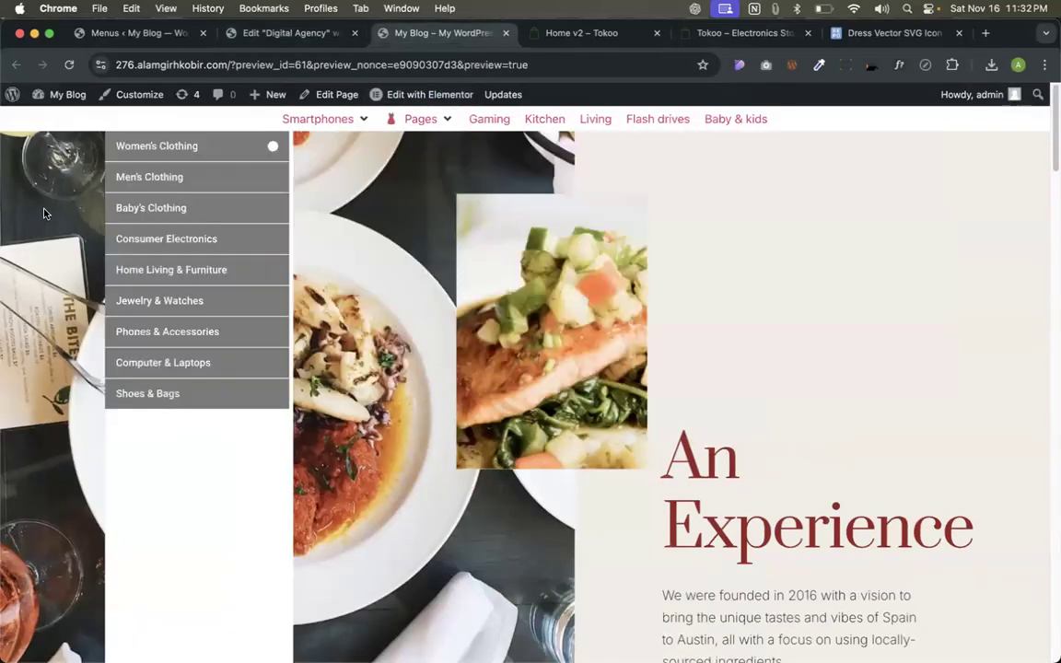
Set the padding of the mega menu's Cases & Covers column to 0 px on all sides and publish the template.
mouse_move(208, 149)
mouse_move(243, 138)
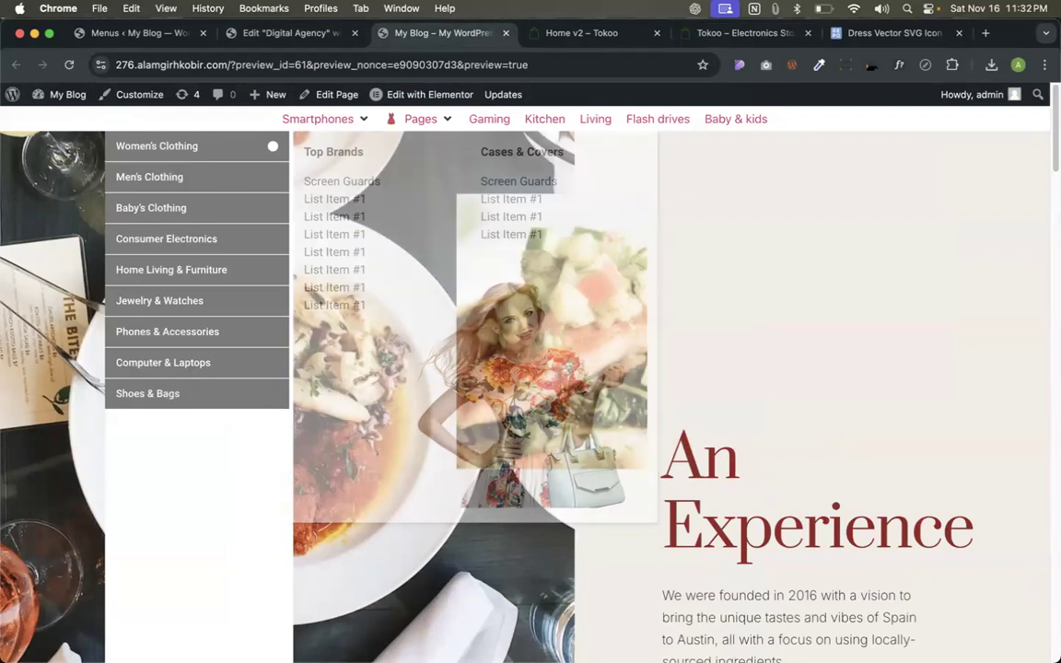
left_click(145, 33)
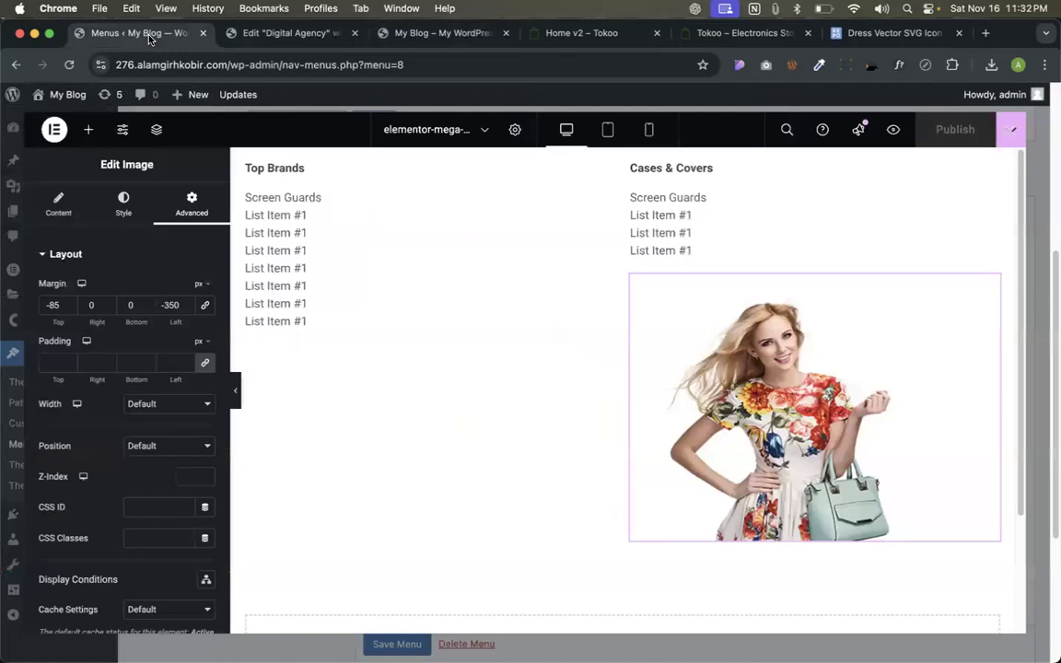
left_click(629, 166)
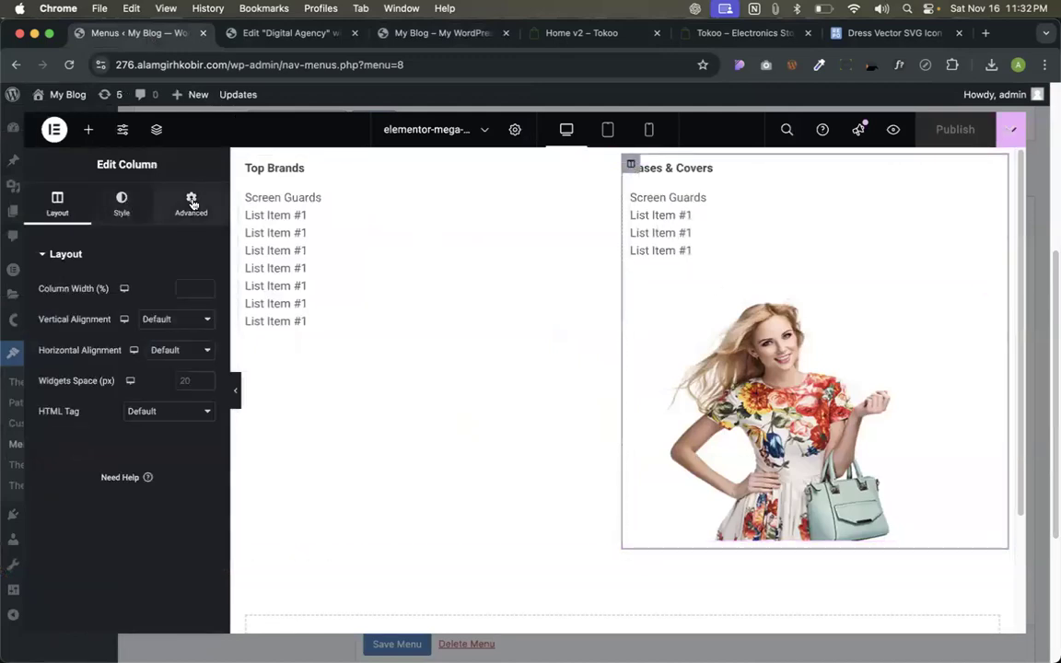
left_click(191, 203)
left_click(204, 364)
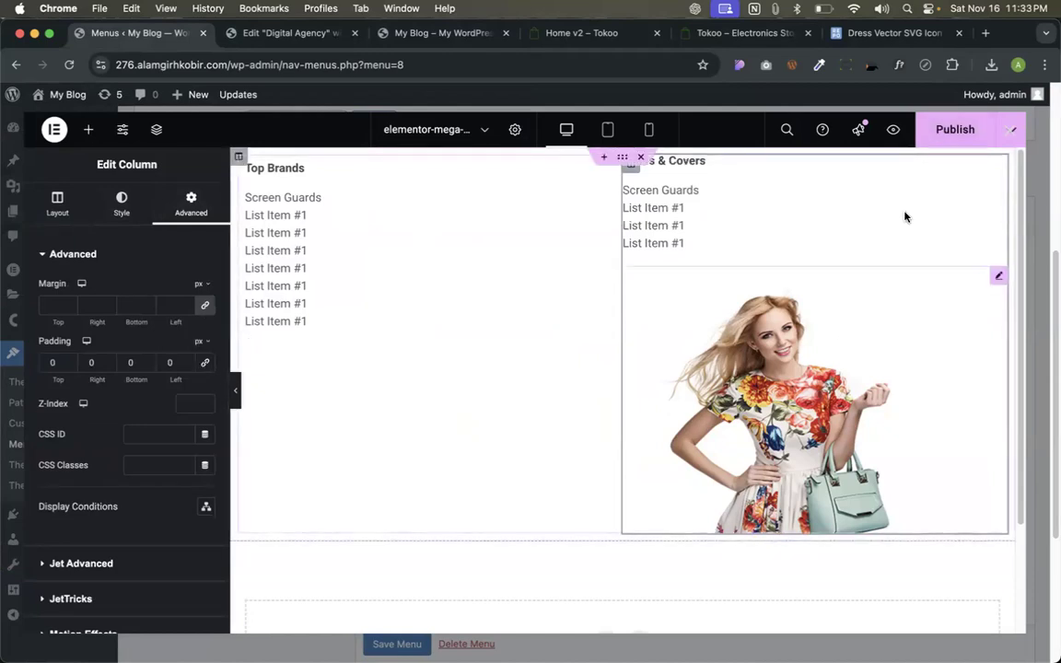
left_click(937, 139)
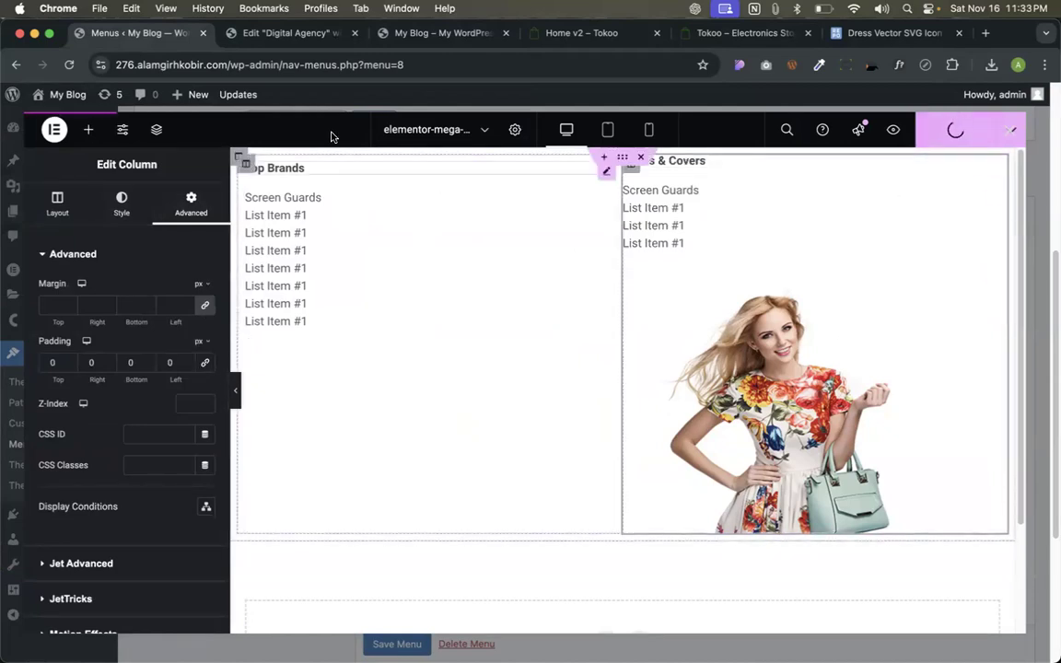
Check the Women's Clothing mega menu in the My Blog page preview.
left_click(267, 33)
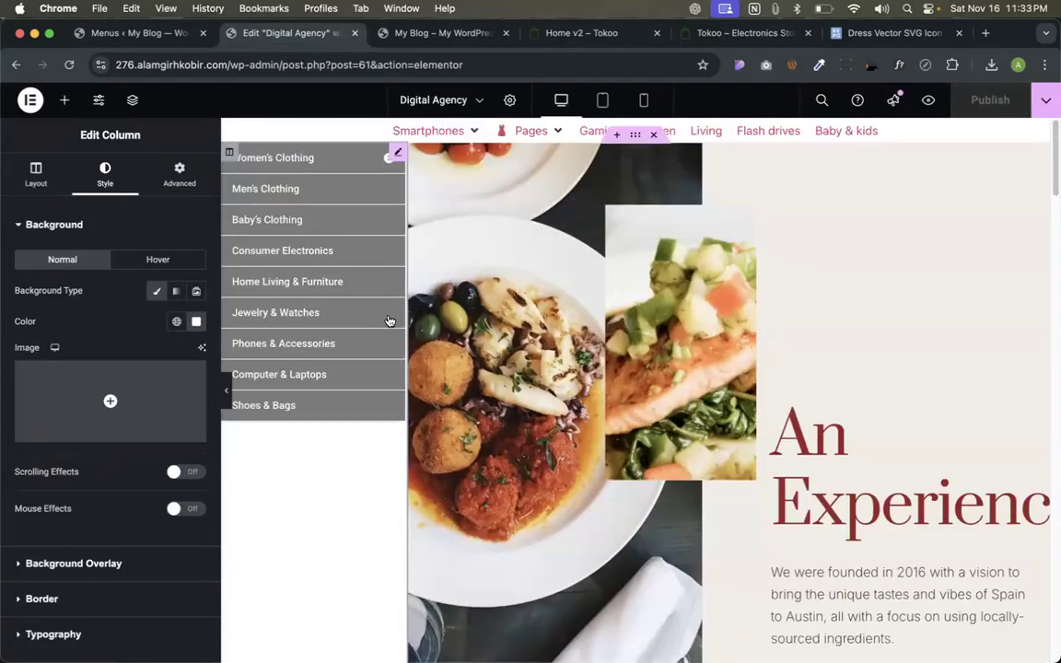
left_click(433, 33)
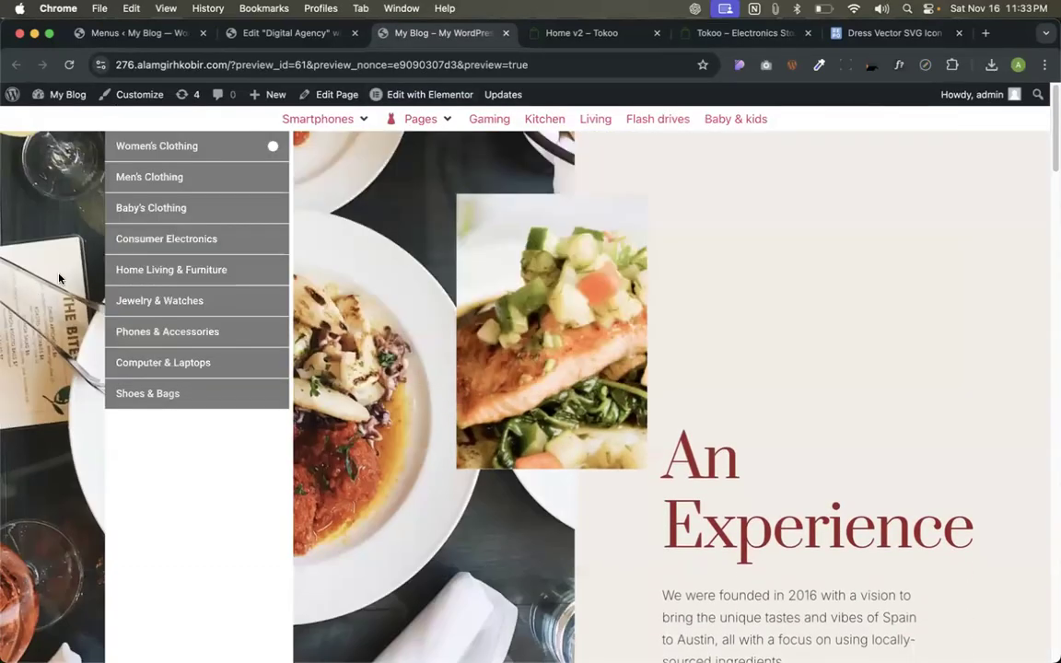
mouse_move(231, 150)
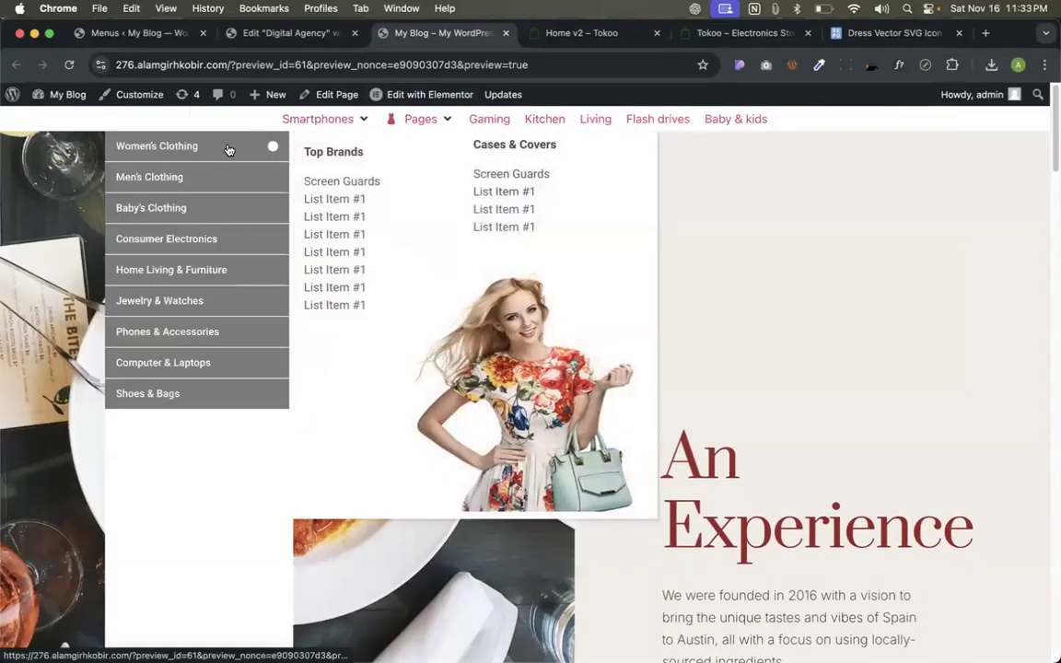
Set the padding of the mega menu's outer column, which holds both inner columns, to 0 px on all sides.
left_click(146, 33)
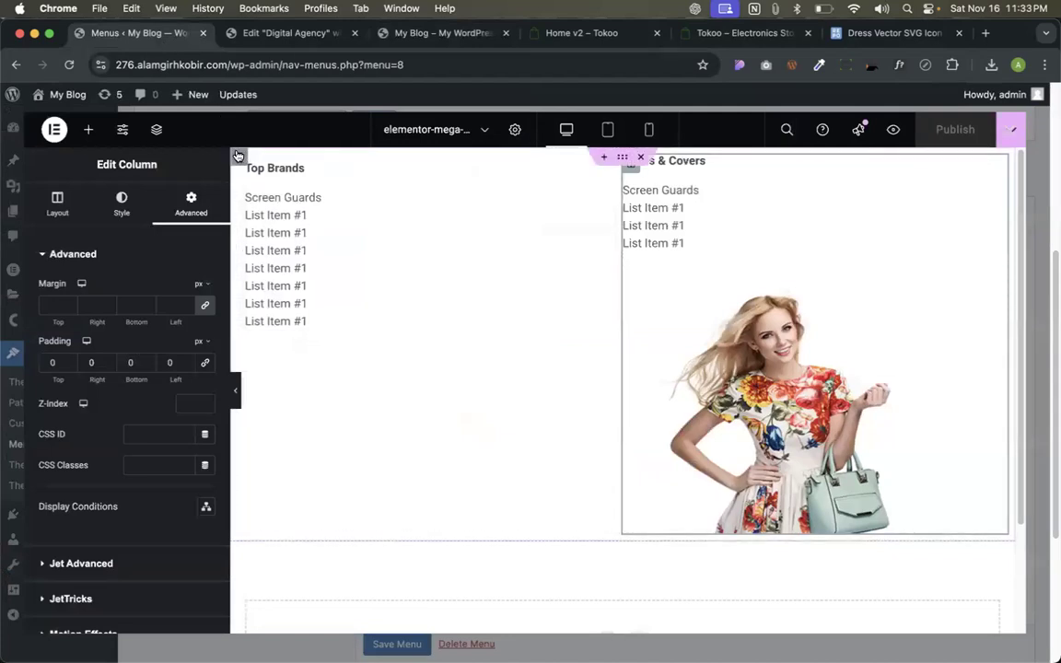
left_click(237, 155)
left_click(190, 202)
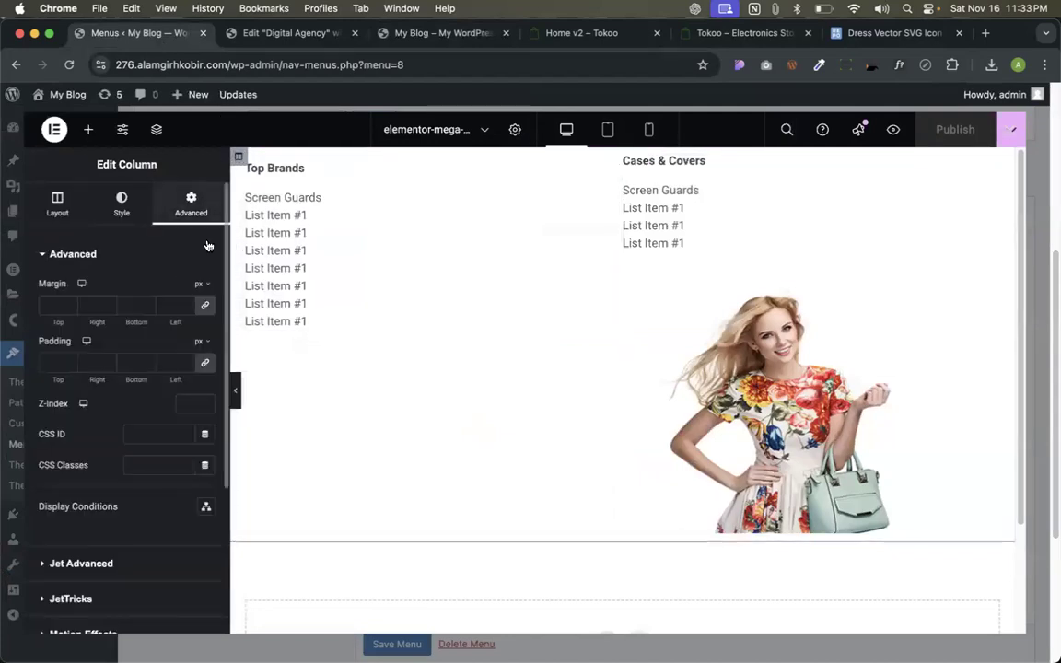
left_click(208, 365)
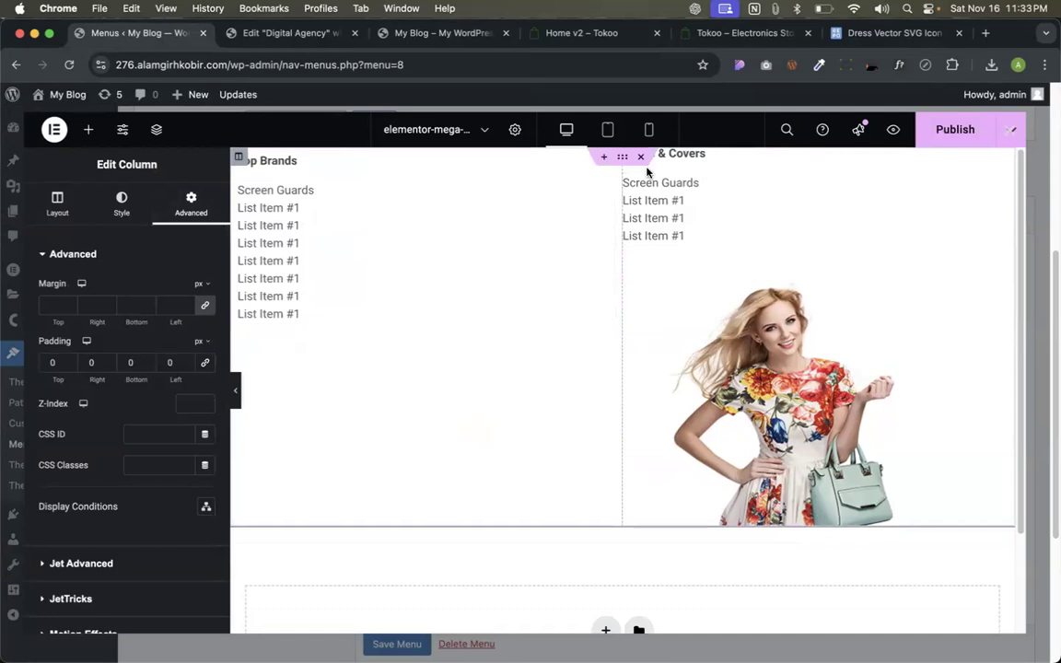
Give the inner Top Brands column a padding of 20 px at the top and left and 0 px at the right and bottom.
left_click(159, 130)
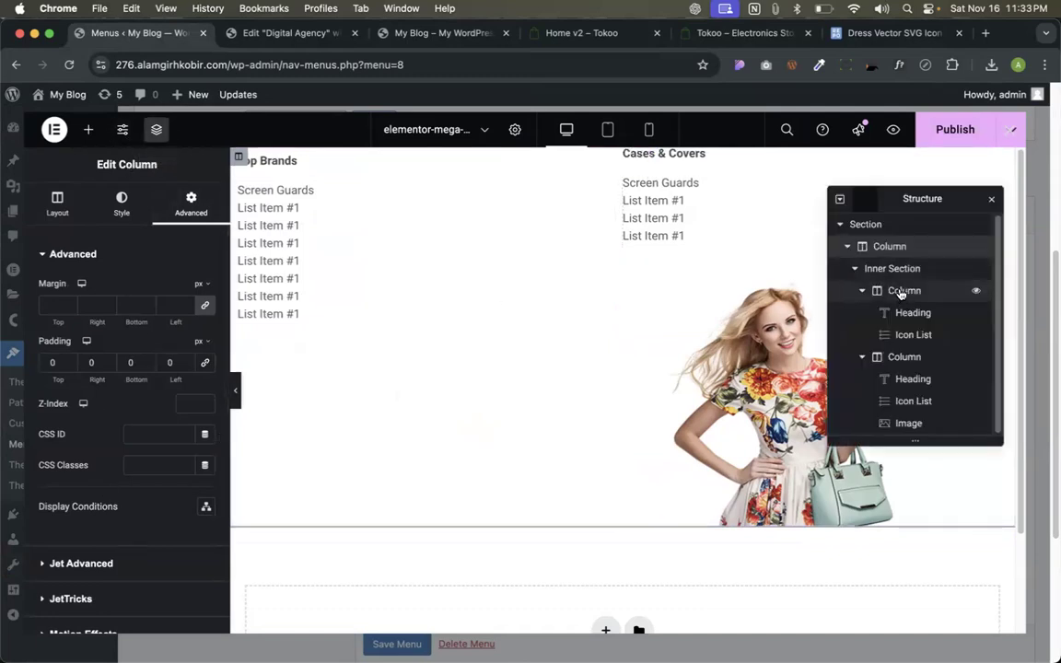
left_click(875, 291)
left_click(862, 291)
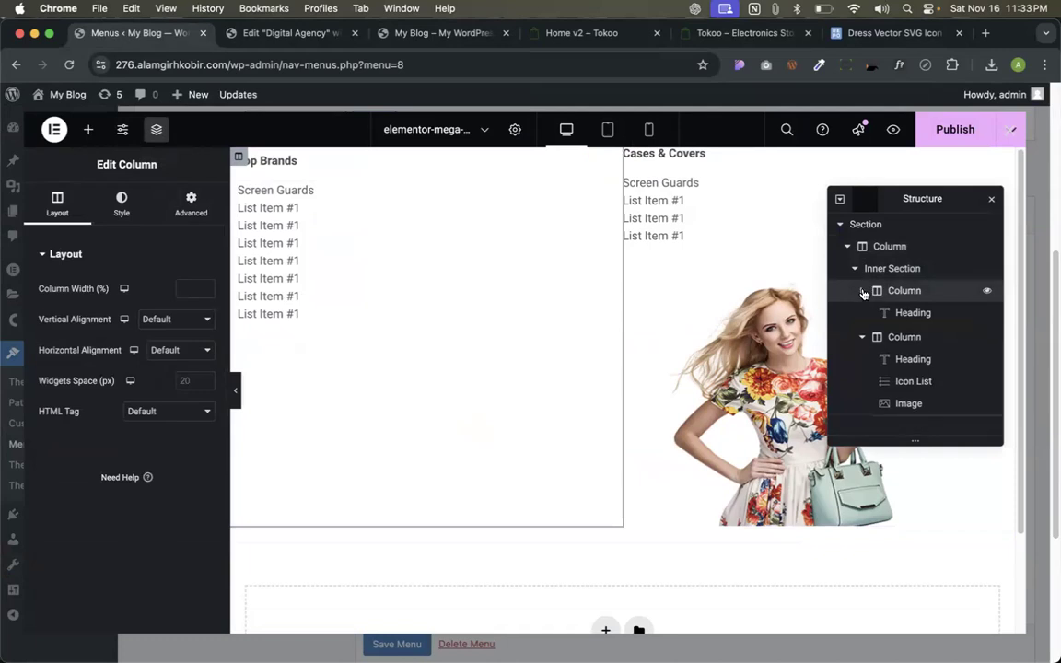
left_click(187, 203)
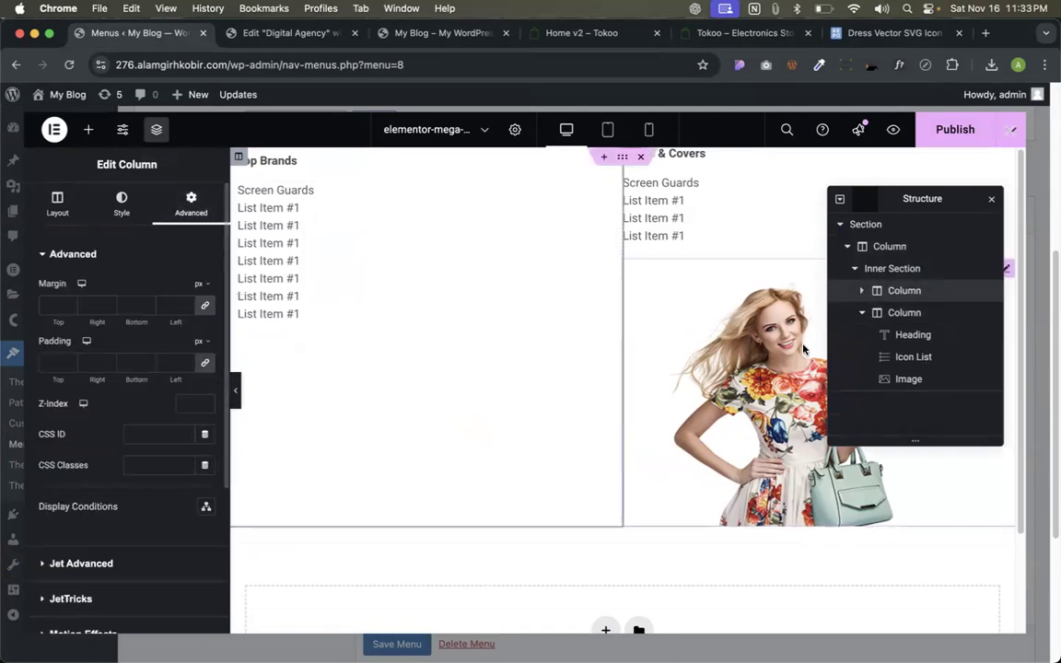
left_click(857, 292)
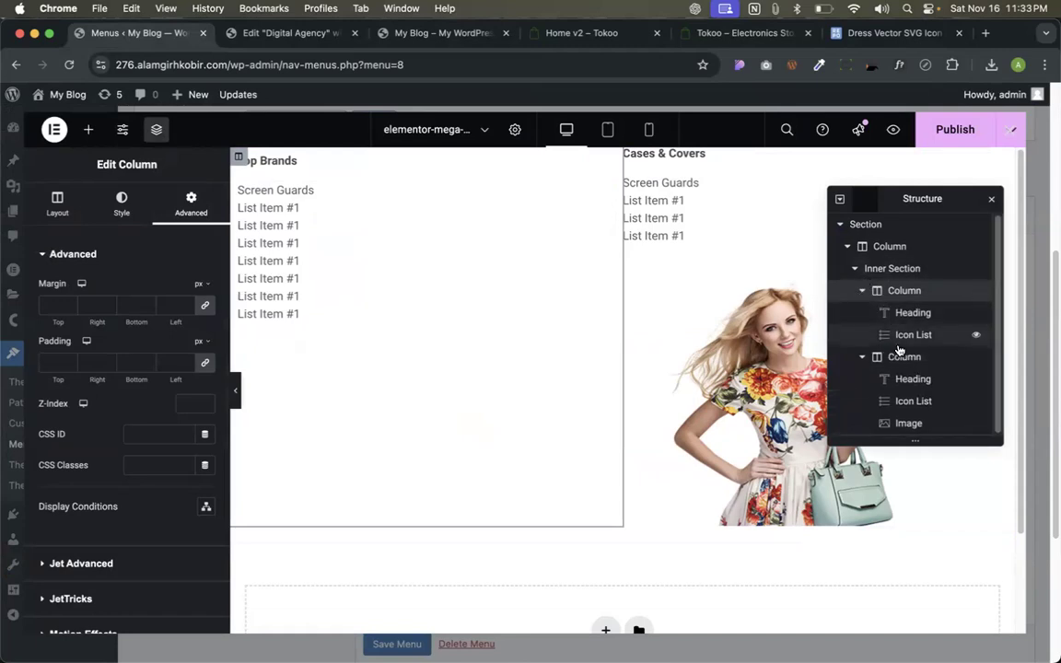
left_click(871, 247)
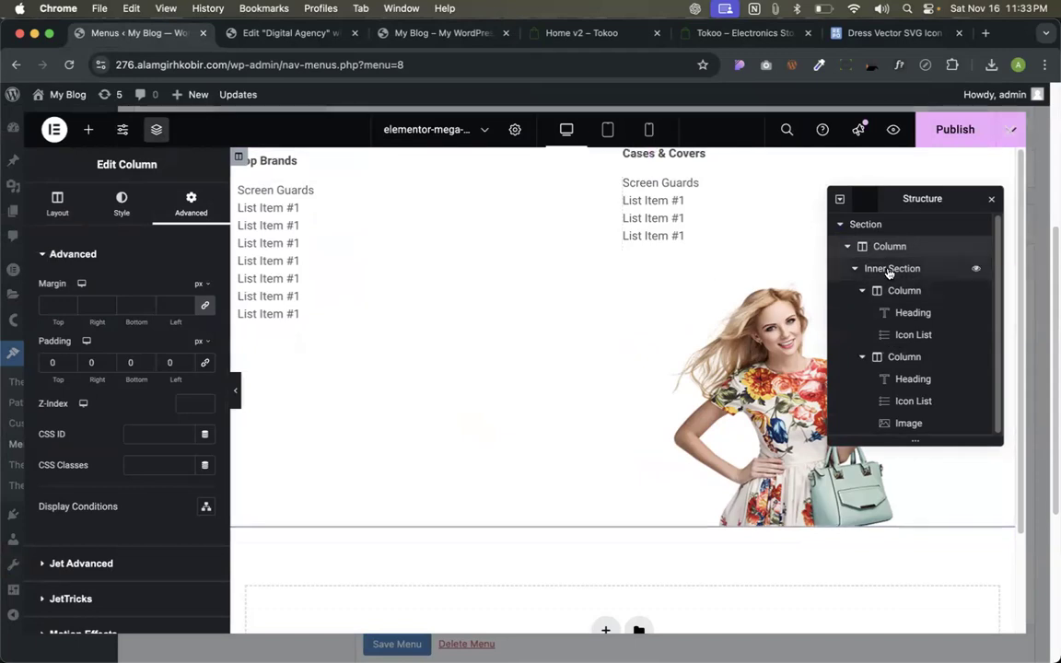
left_click(888, 273)
left_click(901, 290)
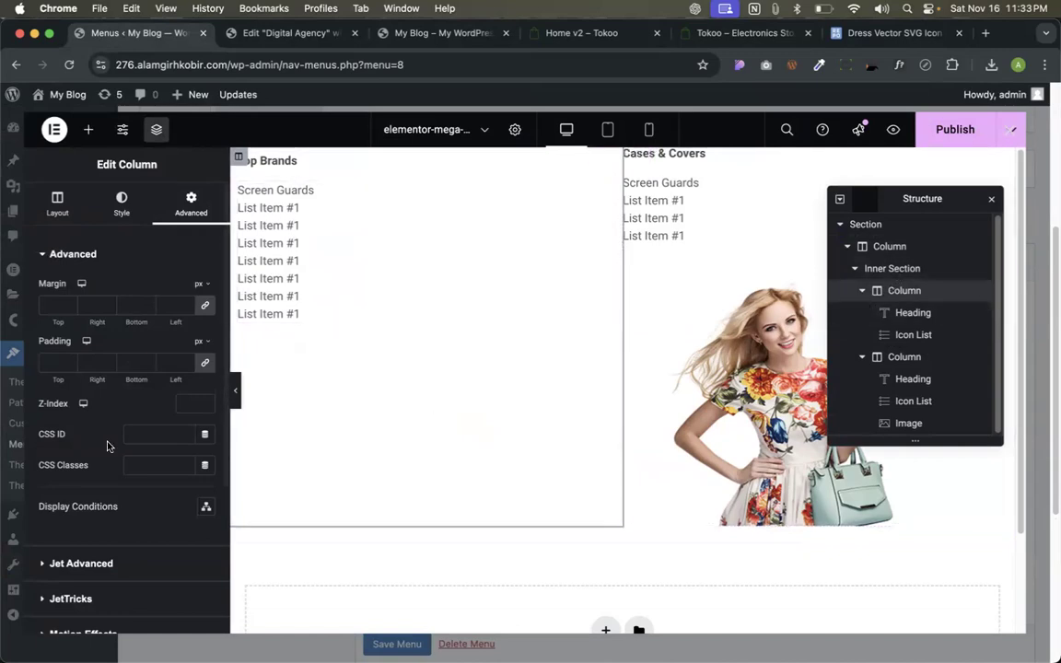
left_click(169, 363)
type("0")
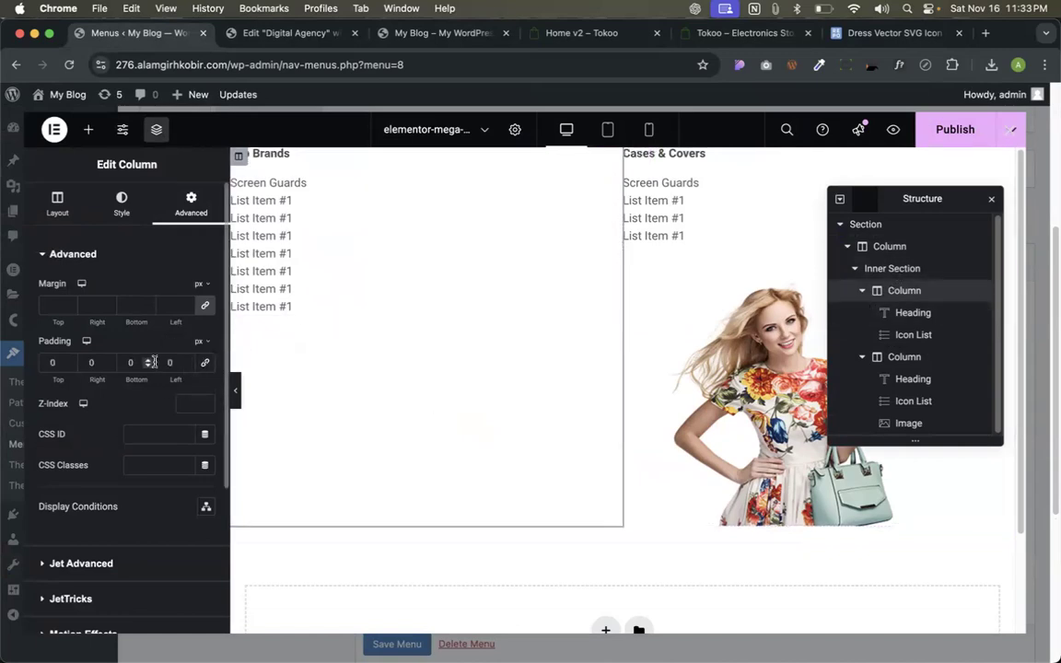
left_click(71, 365)
type("2")
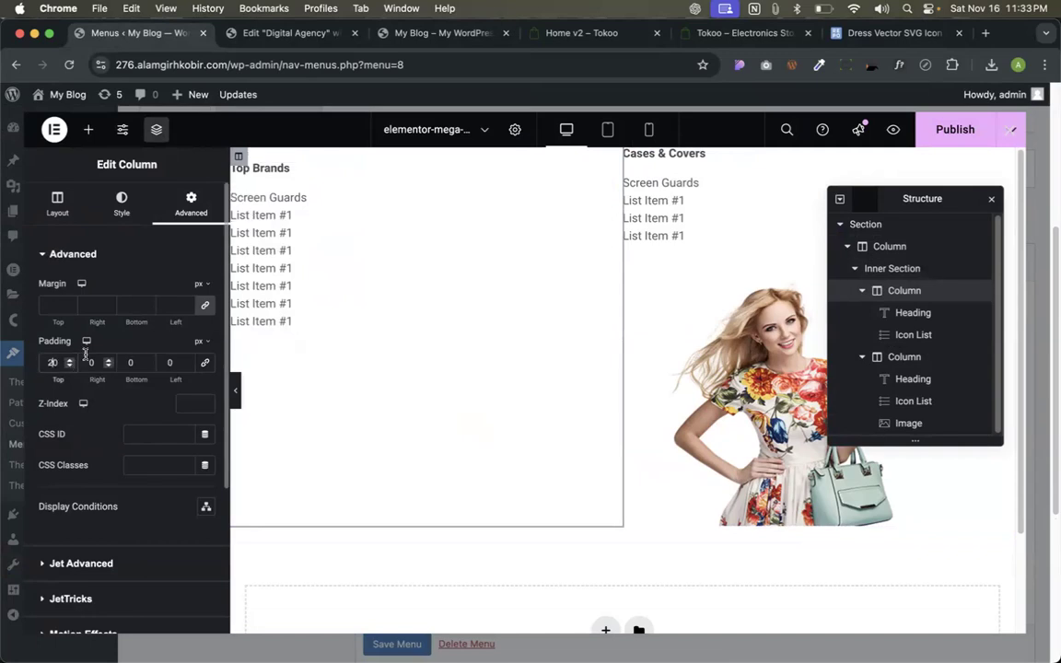
left_click(170, 363)
type("2")
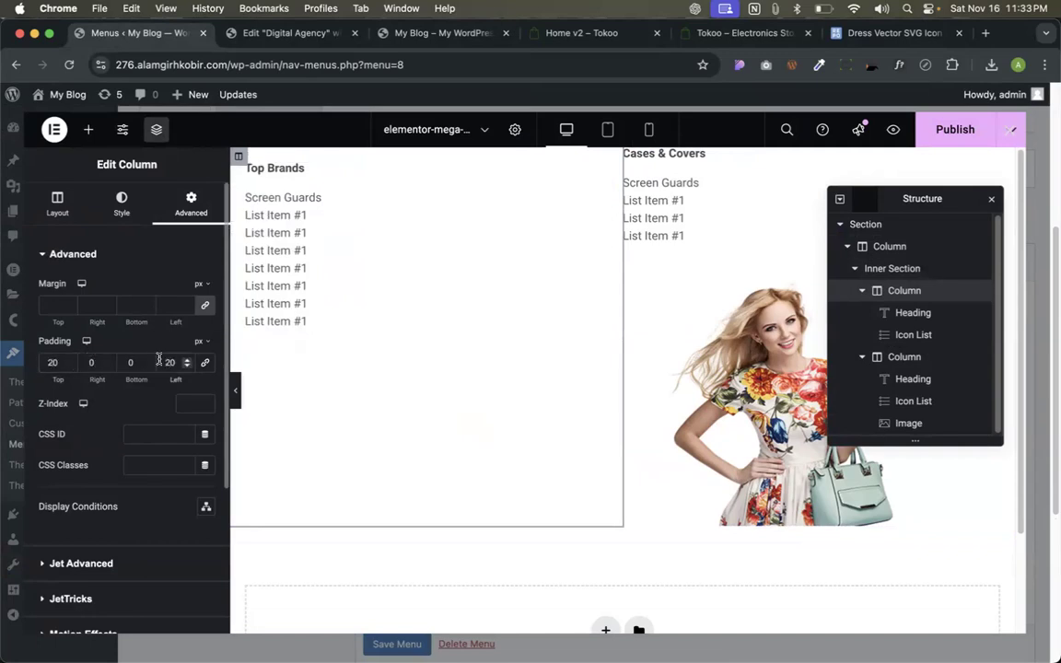
Set the top padding of the inner Cases & Covers column to 20 px and publish the mega menu template.
left_click(883, 364)
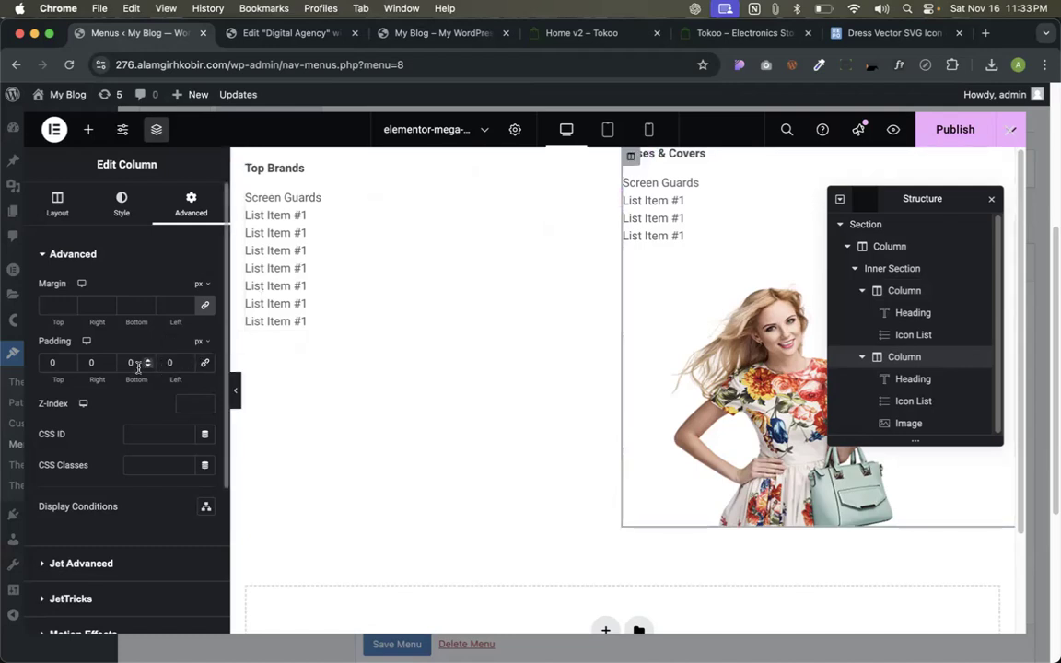
type("2")
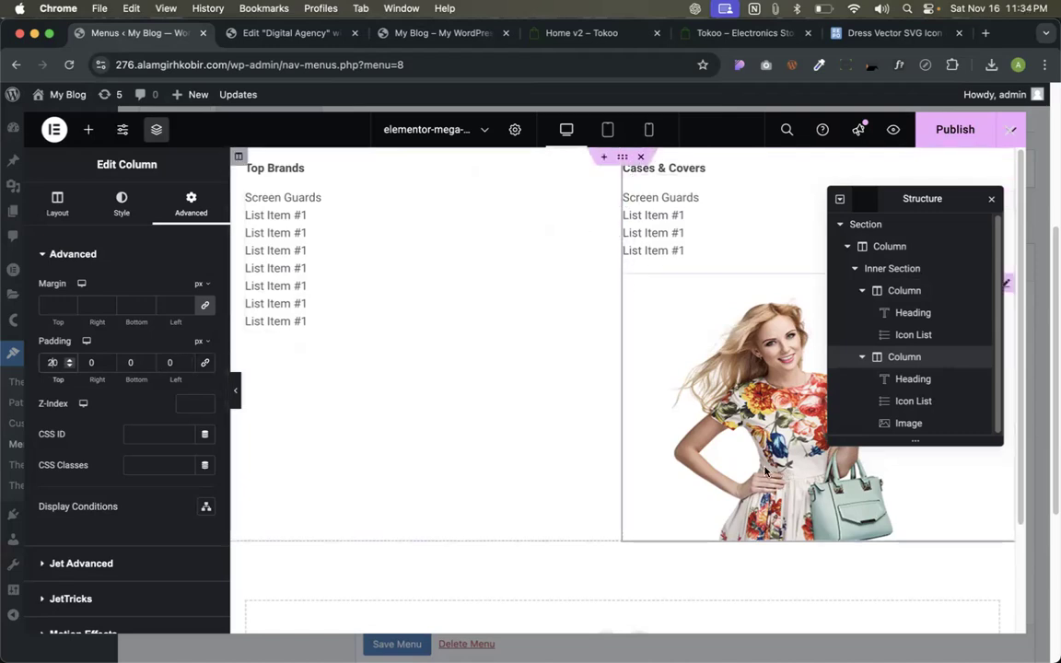
left_click(956, 133)
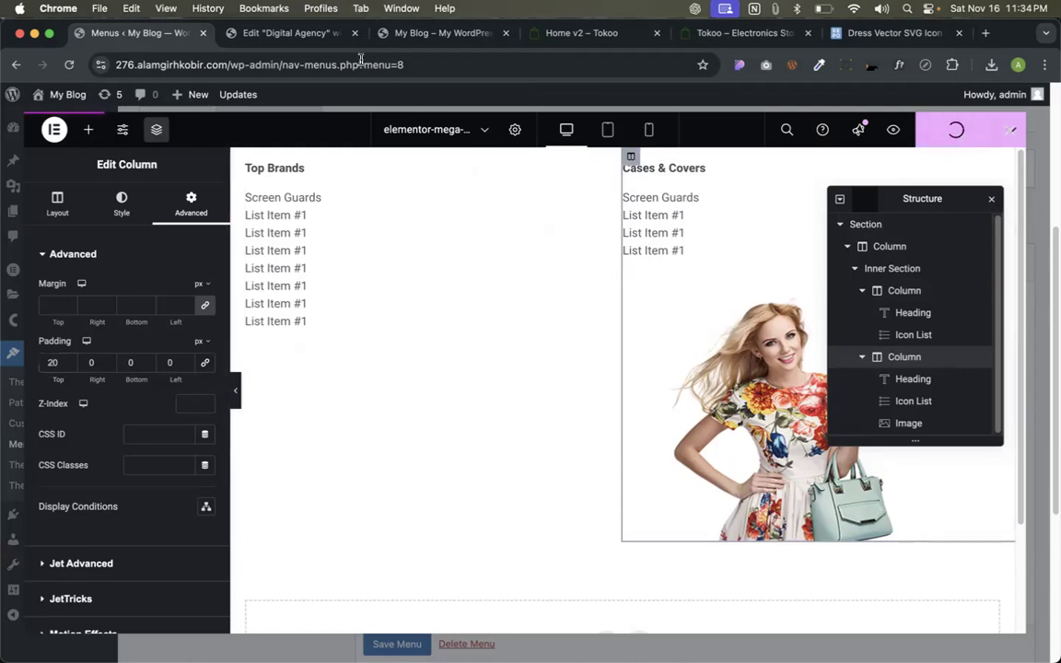
Return to the My Blog preview and inspect the updated Women's Clothing mega menu spacing.
left_click(281, 33)
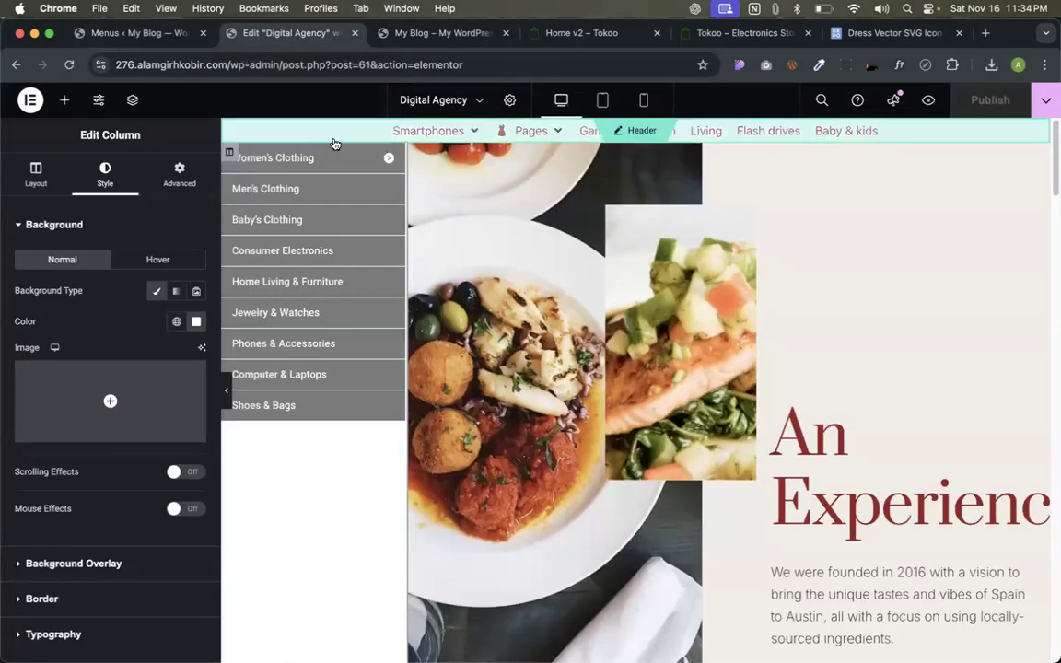
left_click(433, 33)
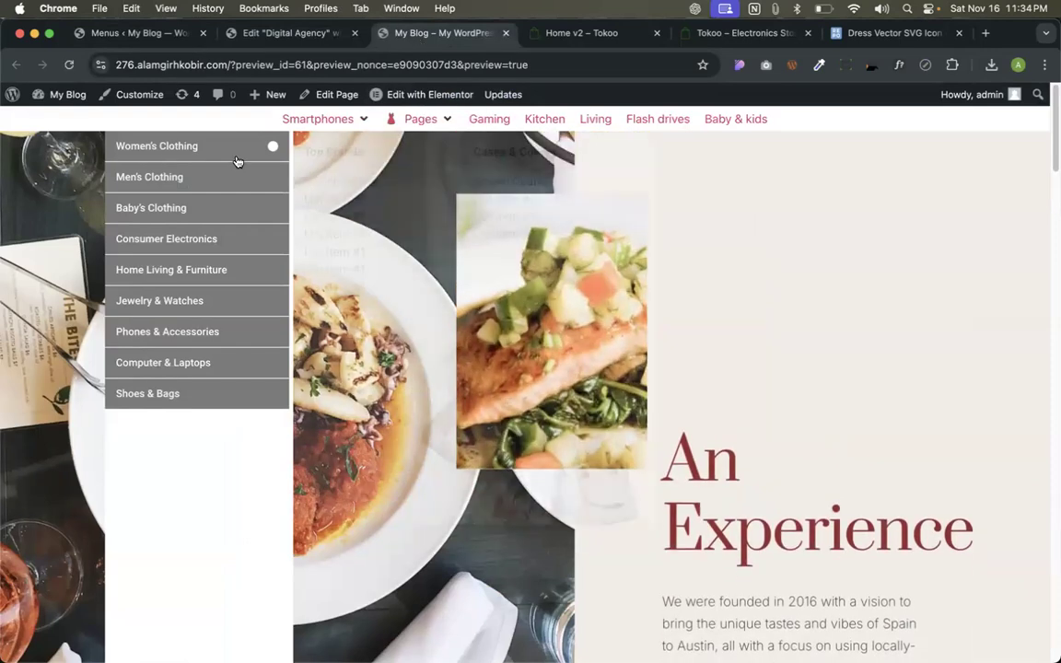
mouse_move(235, 154)
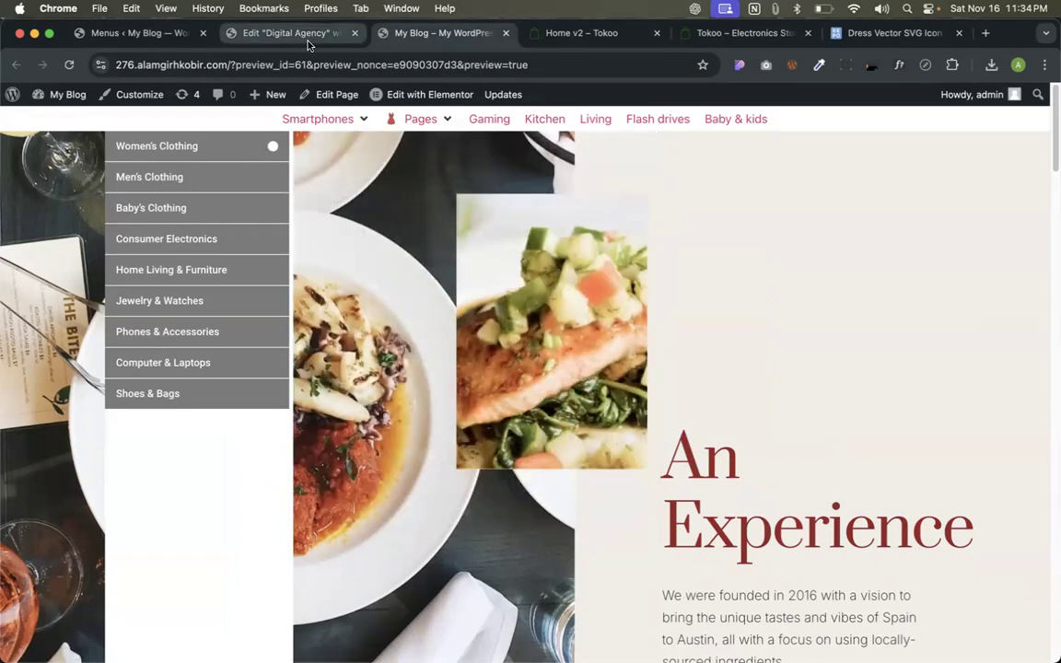
Inspect the Tokoo home page at iPhone SE size, then restore its desktop view and close the developer tools.
left_click(752, 35)
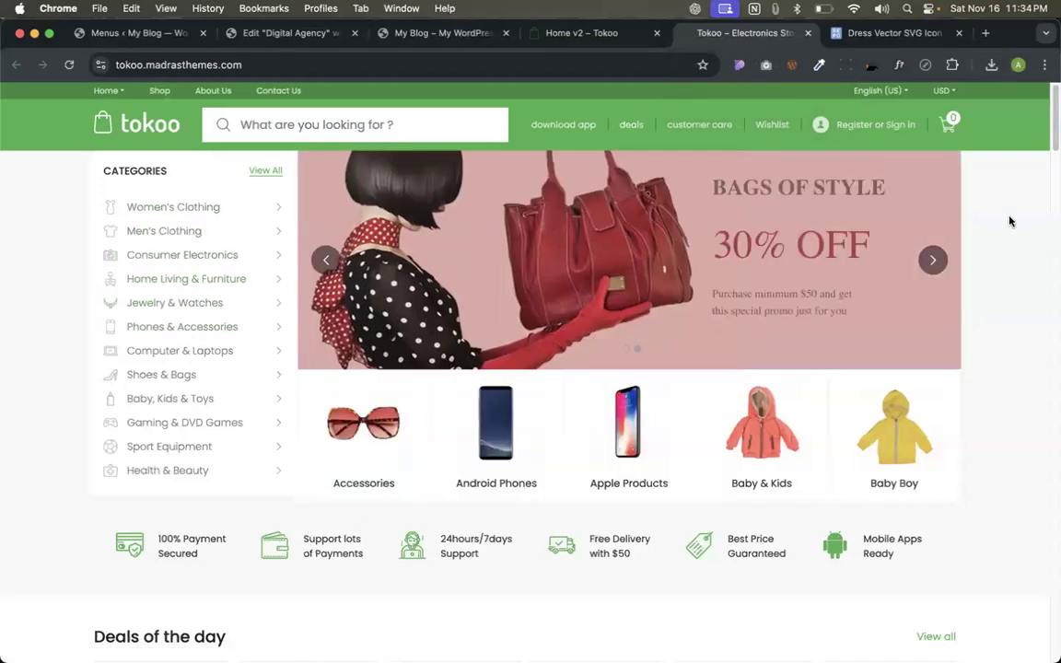
right_click(999, 215)
left_click(916, 452)
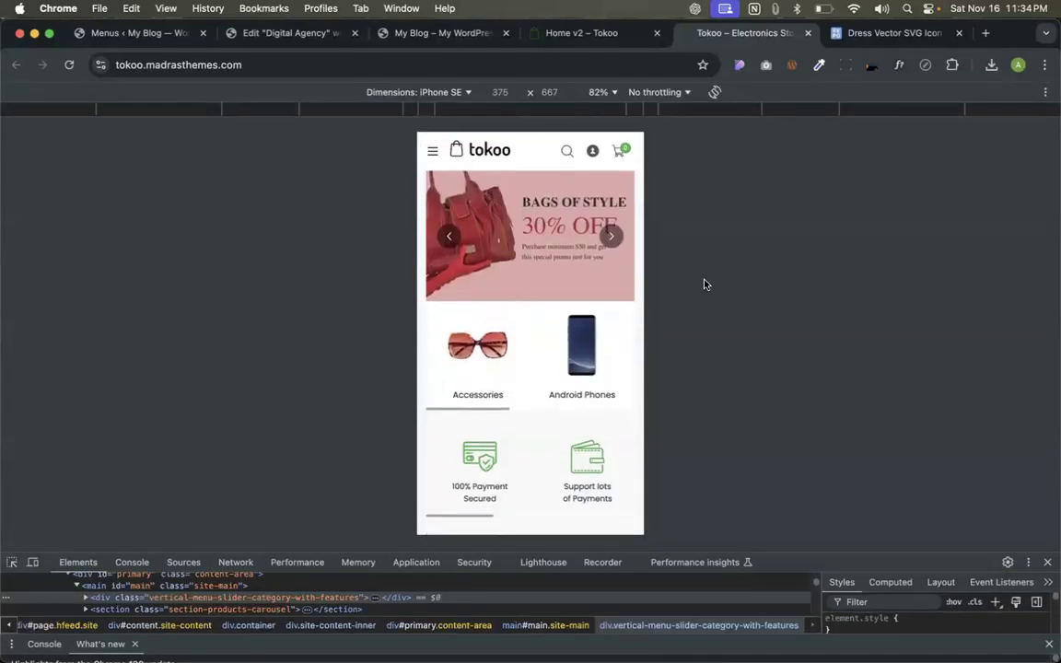
left_click(32, 562)
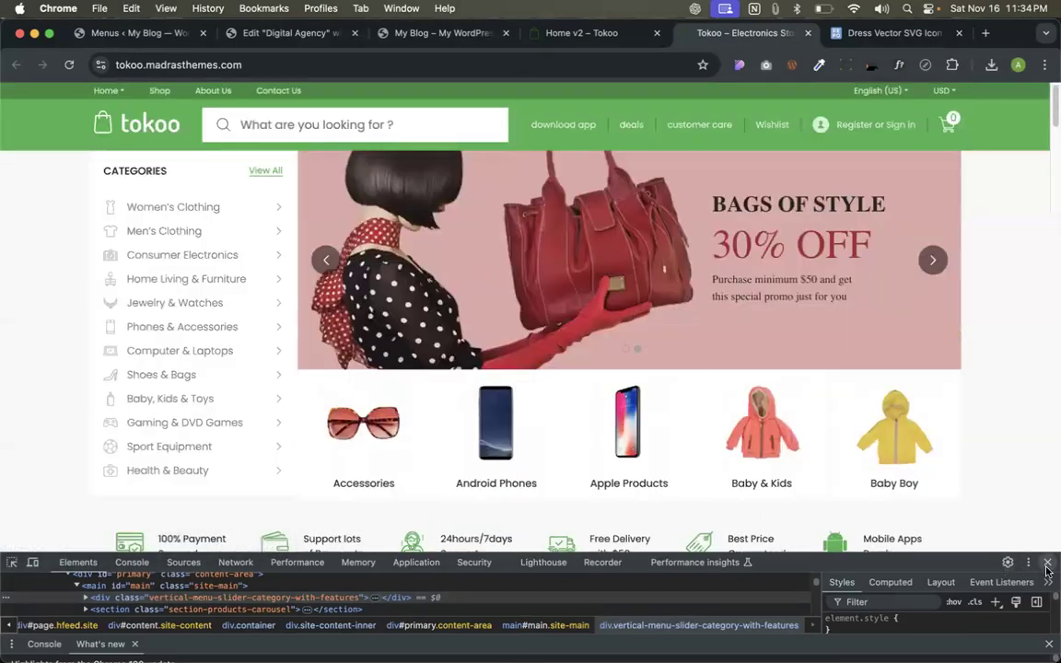
left_click(1046, 566)
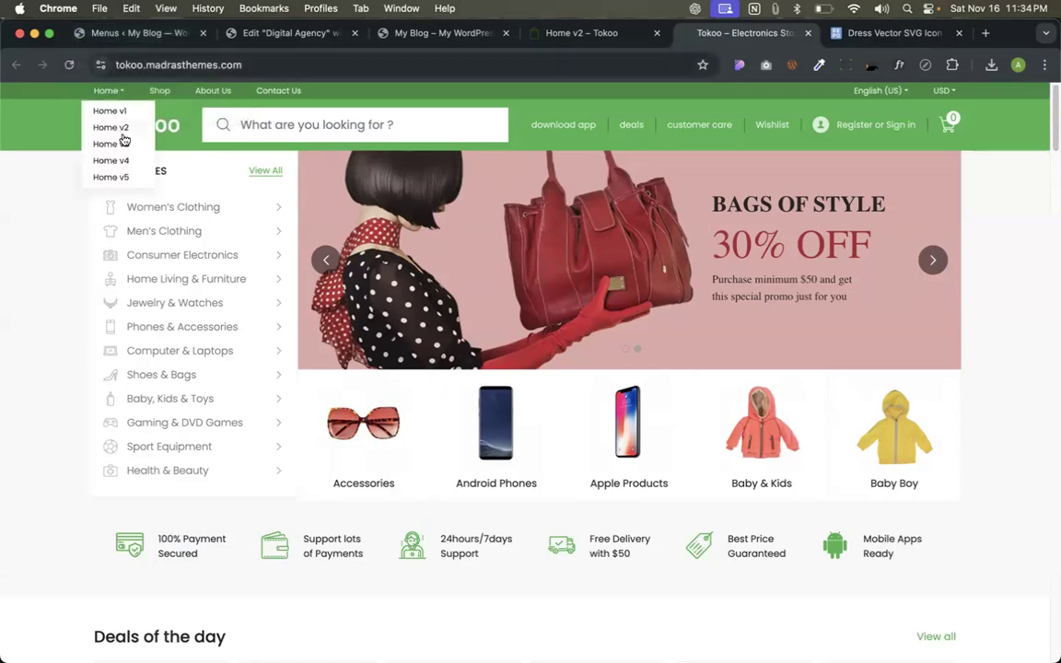
Examine the menus on Tokoo's main page and Home v2, and compare them with the Digital Agency page and its preview.
left_click(936, 263)
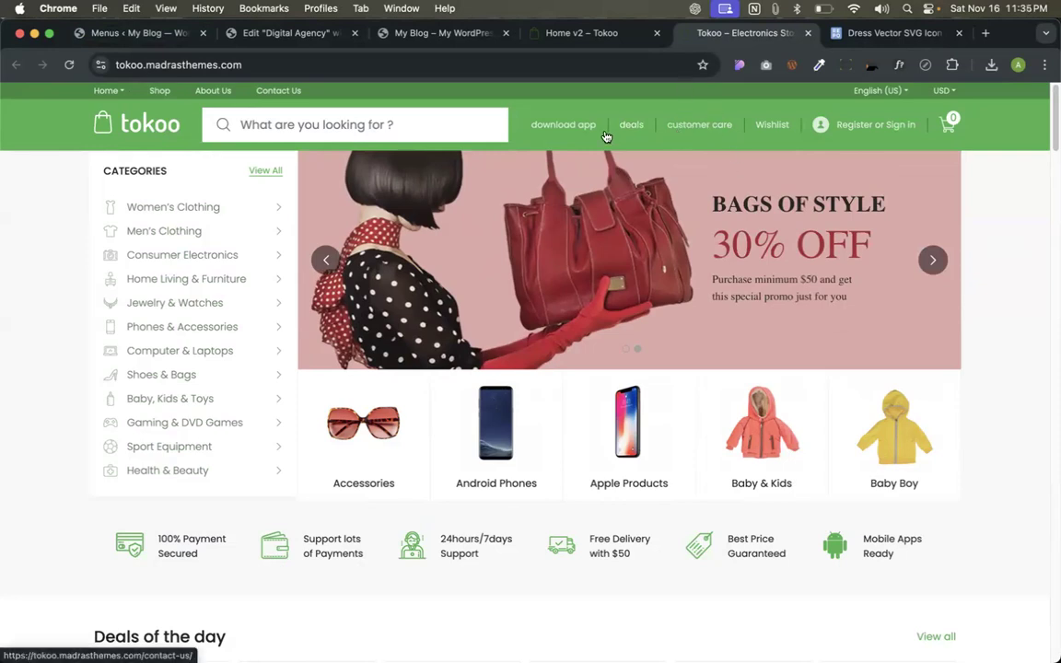
mouse_move(107, 90)
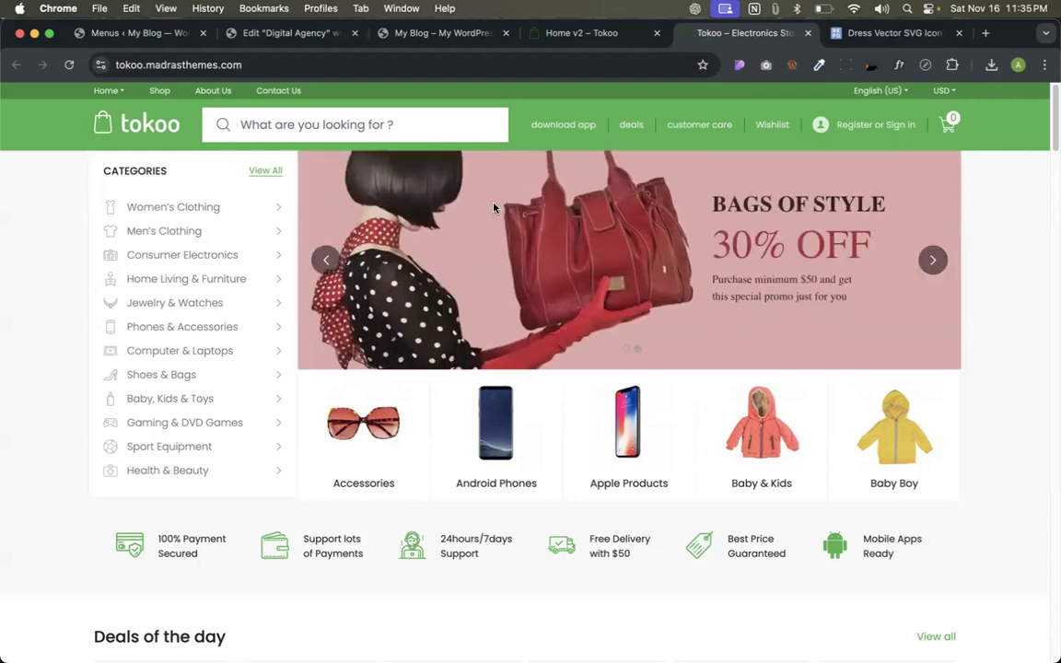
left_click(580, 32)
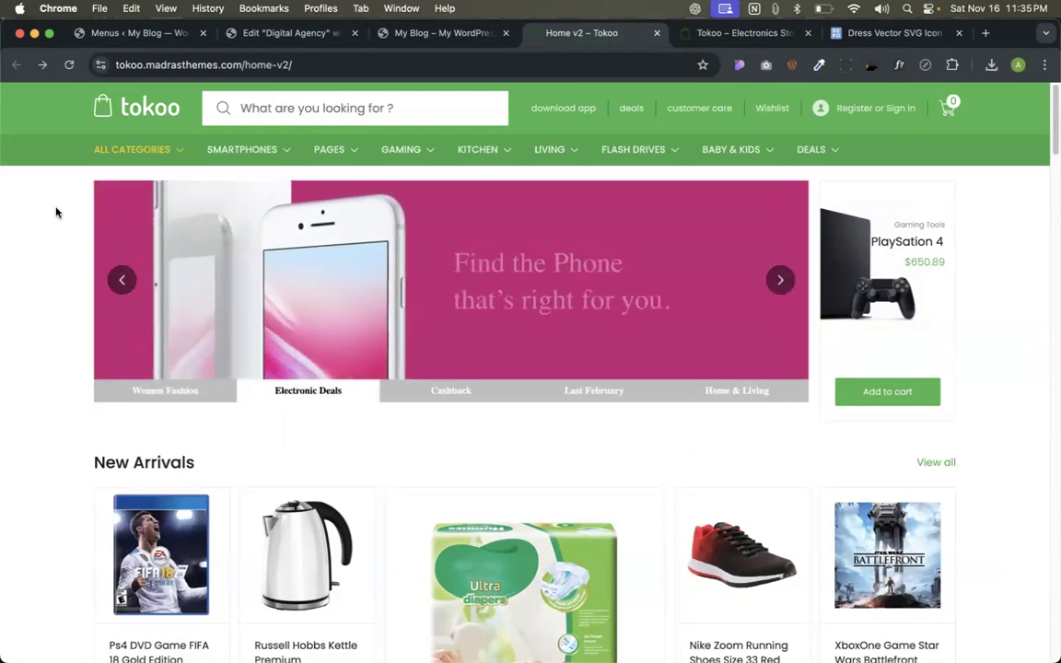
left_click(277, 37)
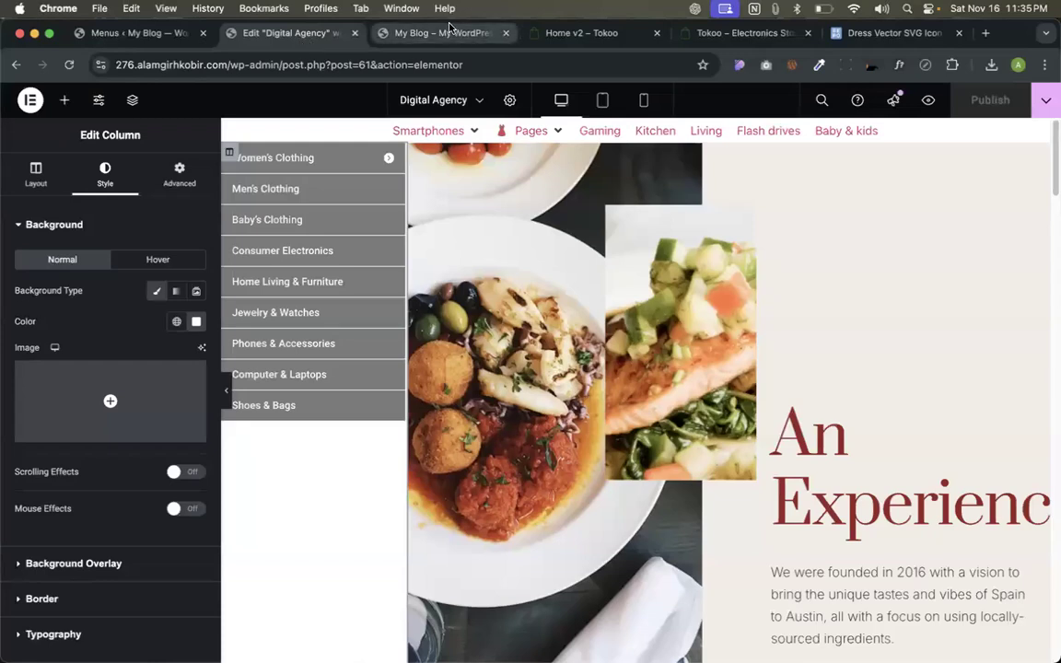
left_click(405, 35)
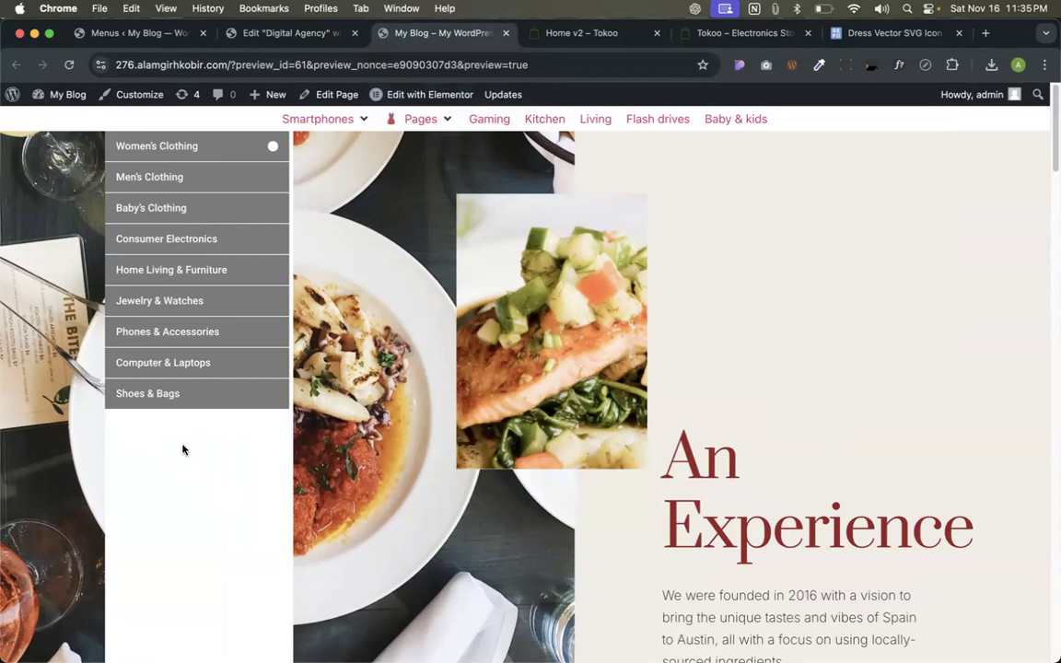
Check the Women's Clothing mega menu in the preview and open the Main Header template for editing in Elementor.
mouse_move(244, 145)
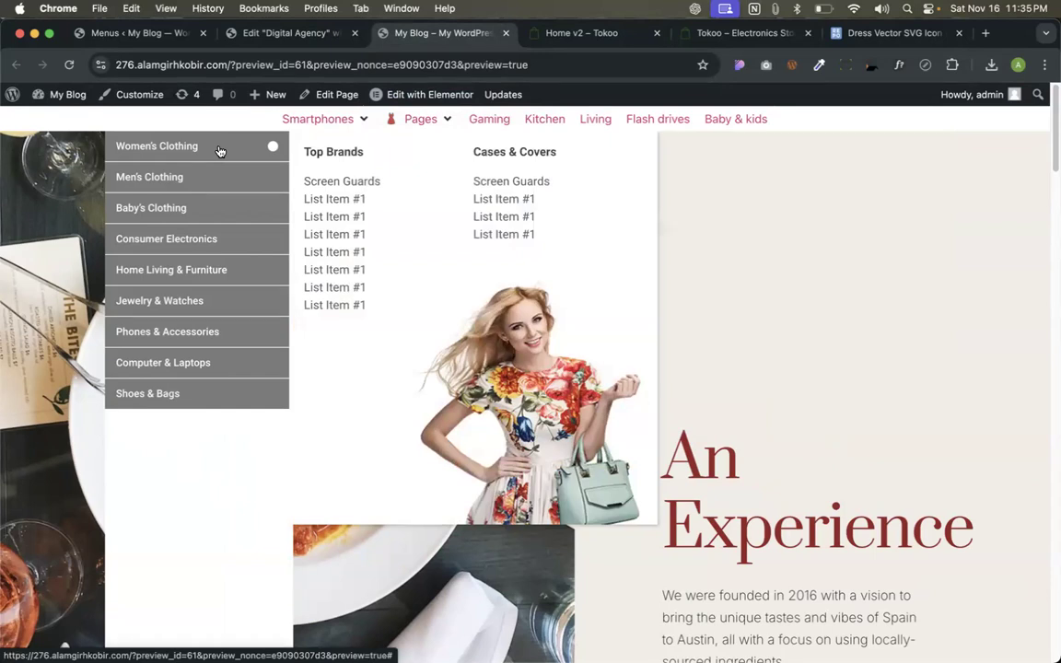
left_click(290, 32)
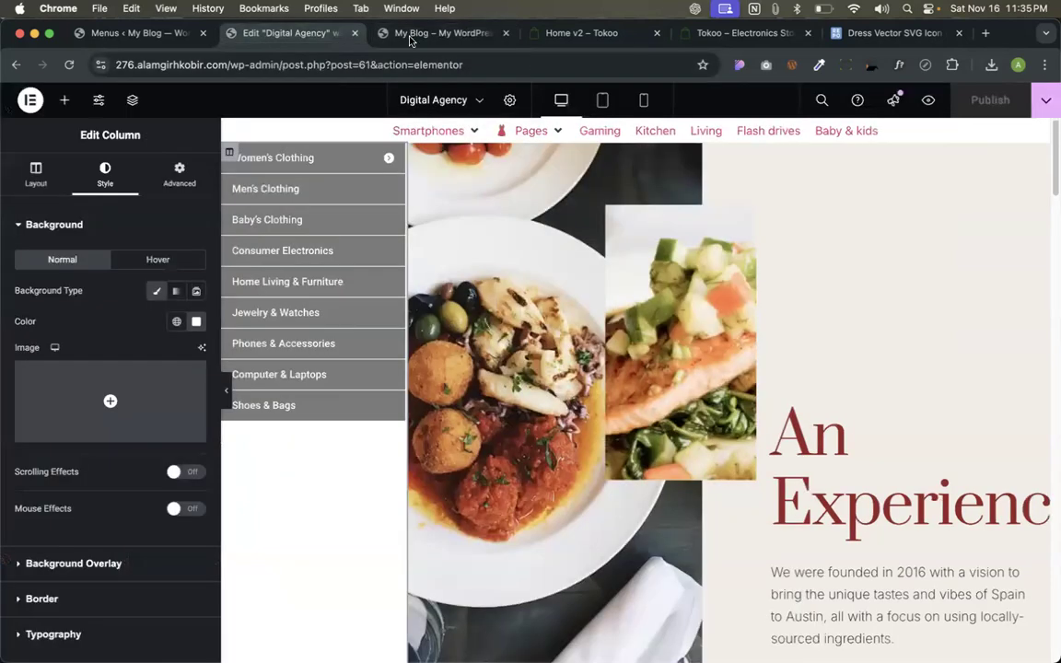
left_click(414, 33)
mouse_move(431, 98)
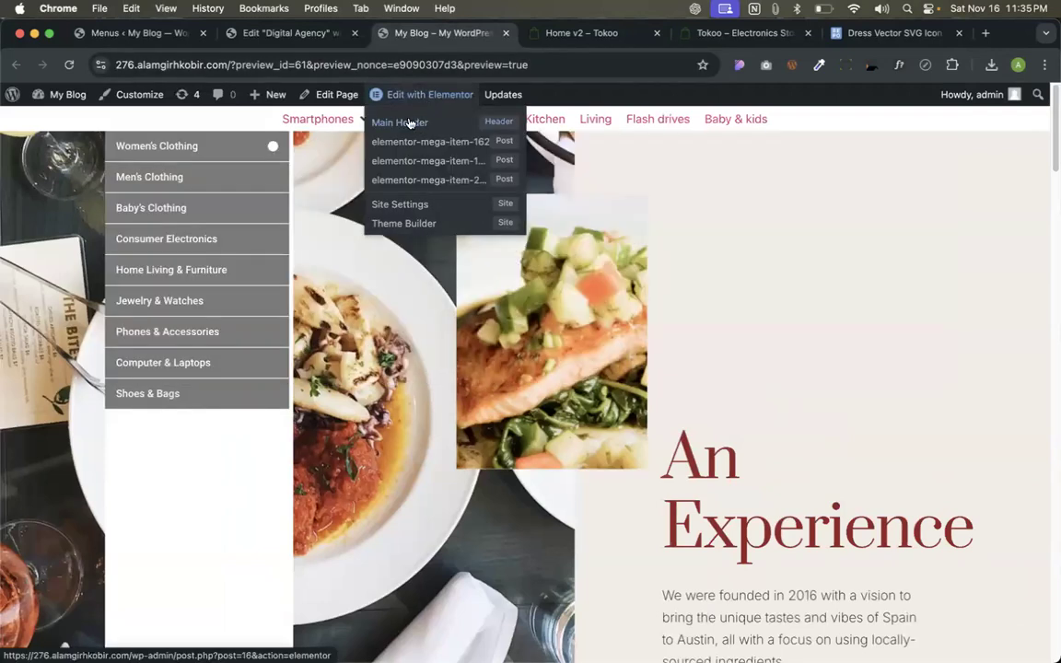
left_click(410, 122)
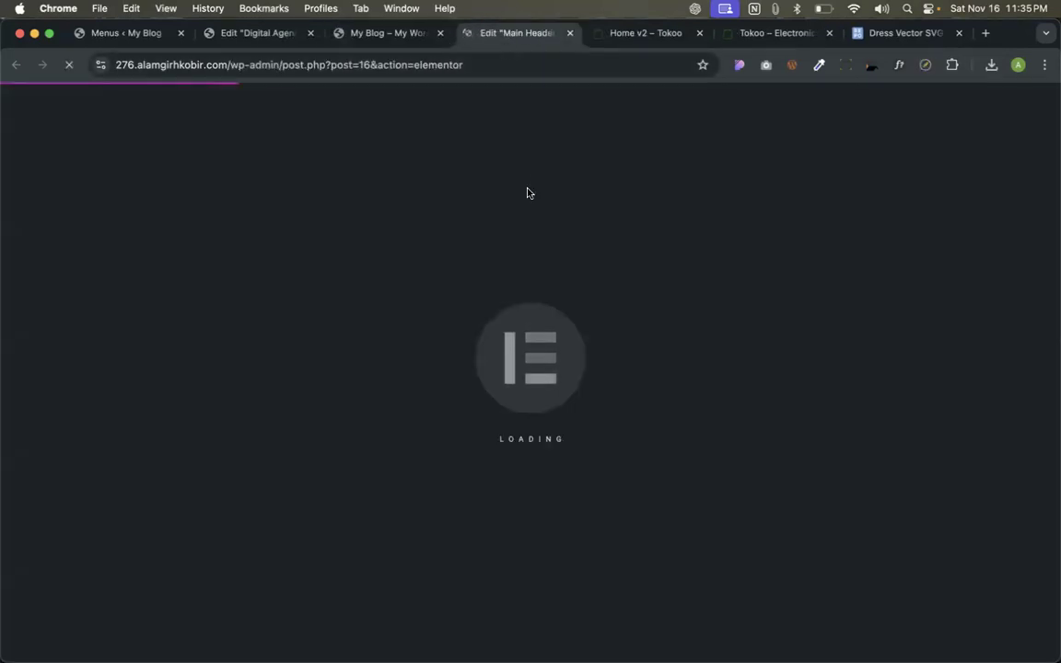
Compare the navigation menu on Tokoo's Home v2 page with the Main Header template.
left_click(637, 35)
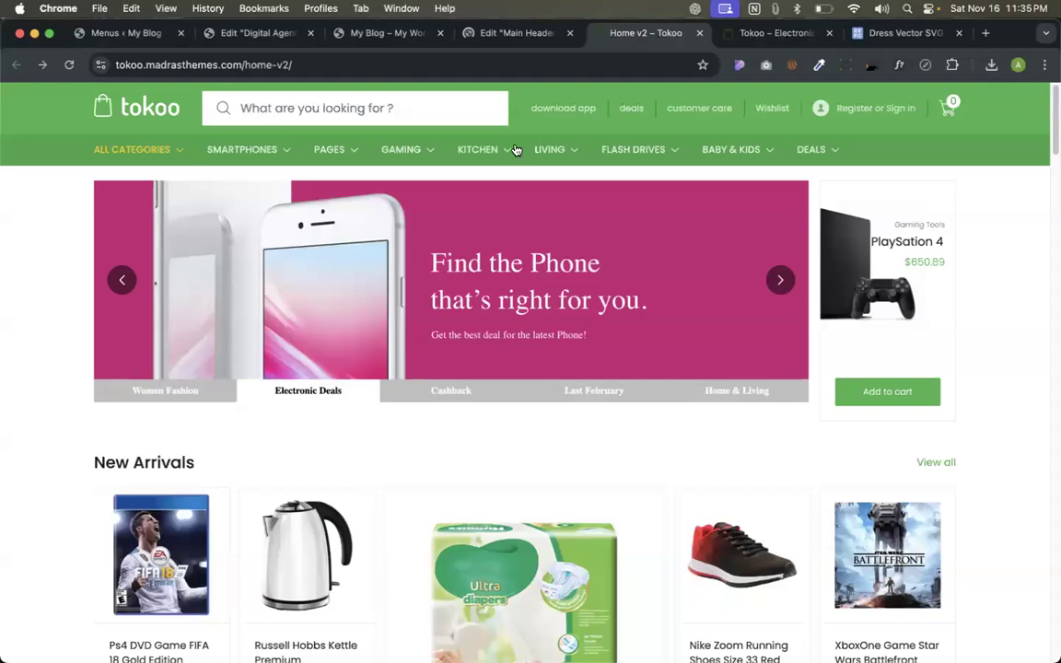
left_click(508, 41)
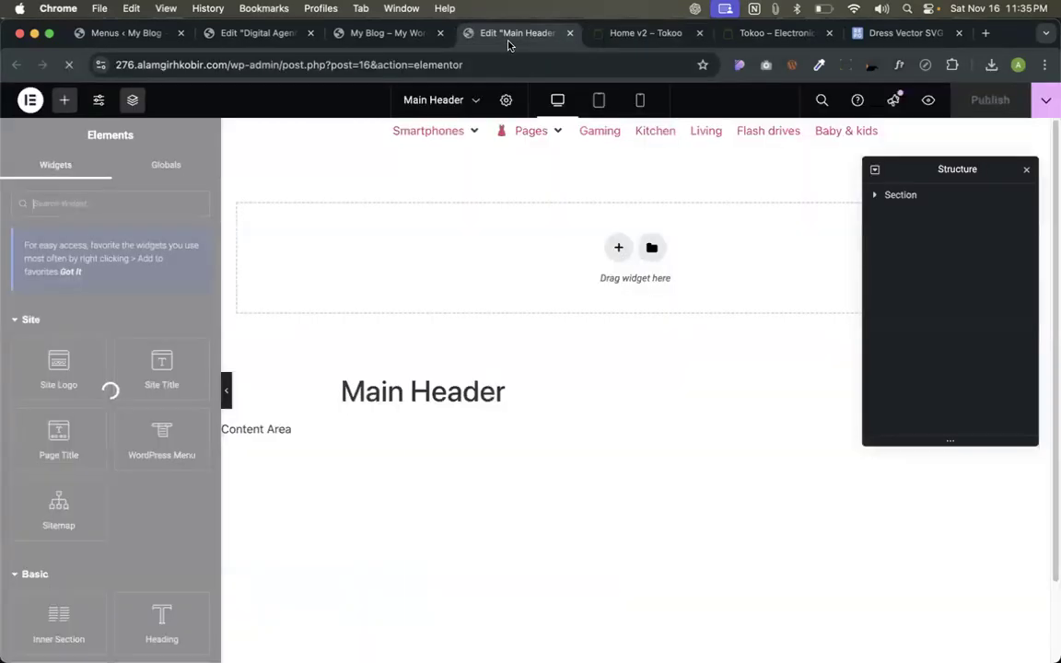
left_click(618, 41)
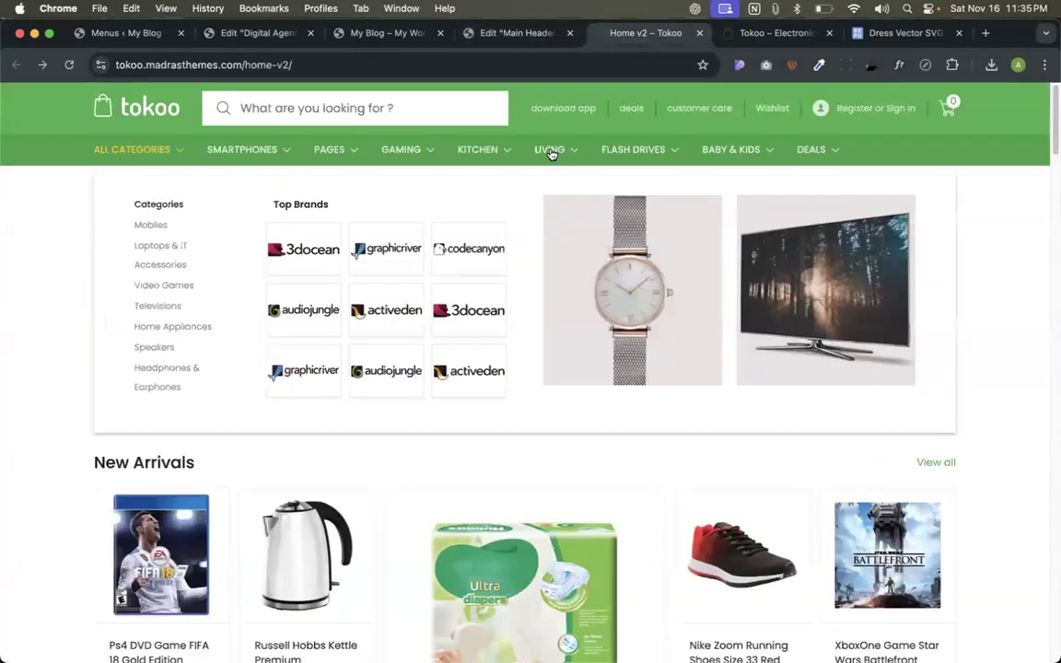
Add a single-column section below the mega menu in Main Header and place a center-aligned WordPress Menu widget in it.
left_click(515, 32)
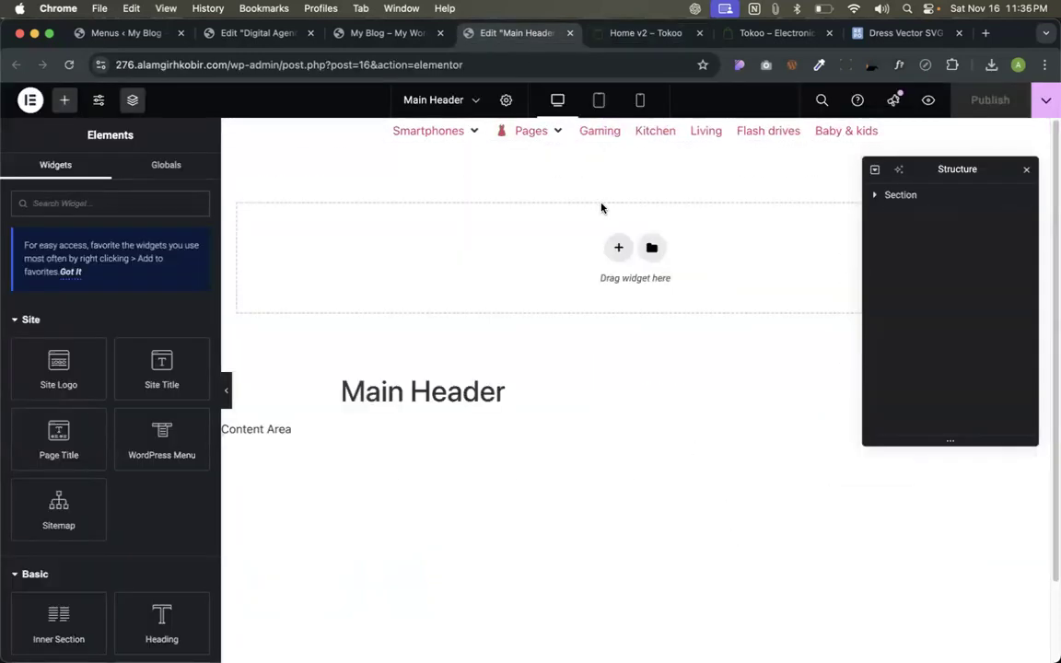
left_click(618, 246)
left_click(456, 282)
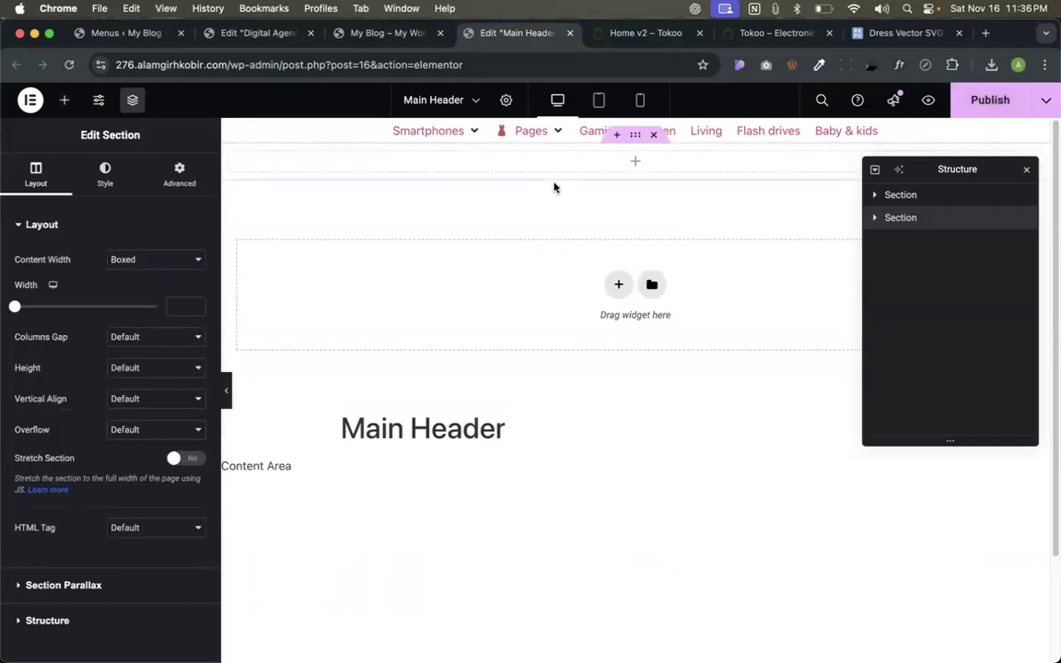
left_click(633, 164)
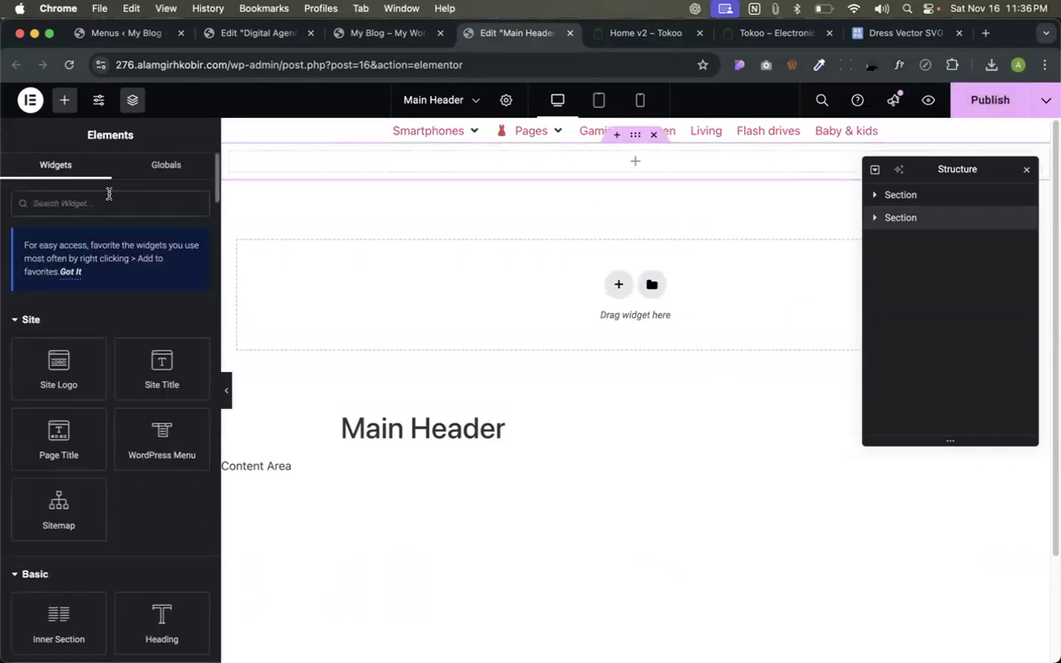
left_click_drag(154, 453, 611, 172)
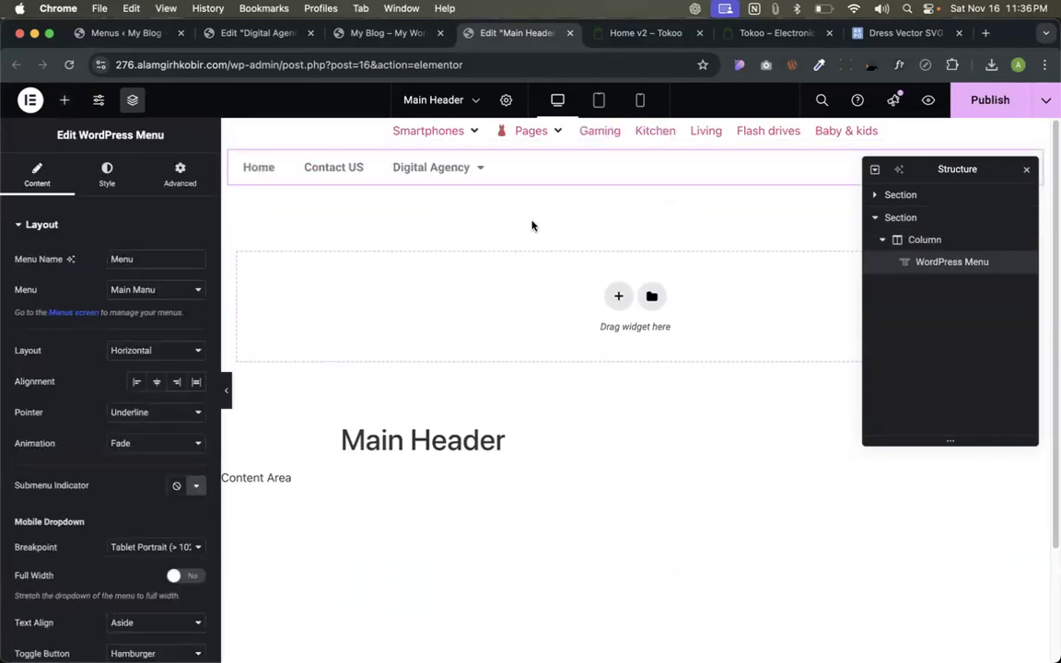
left_click(156, 381)
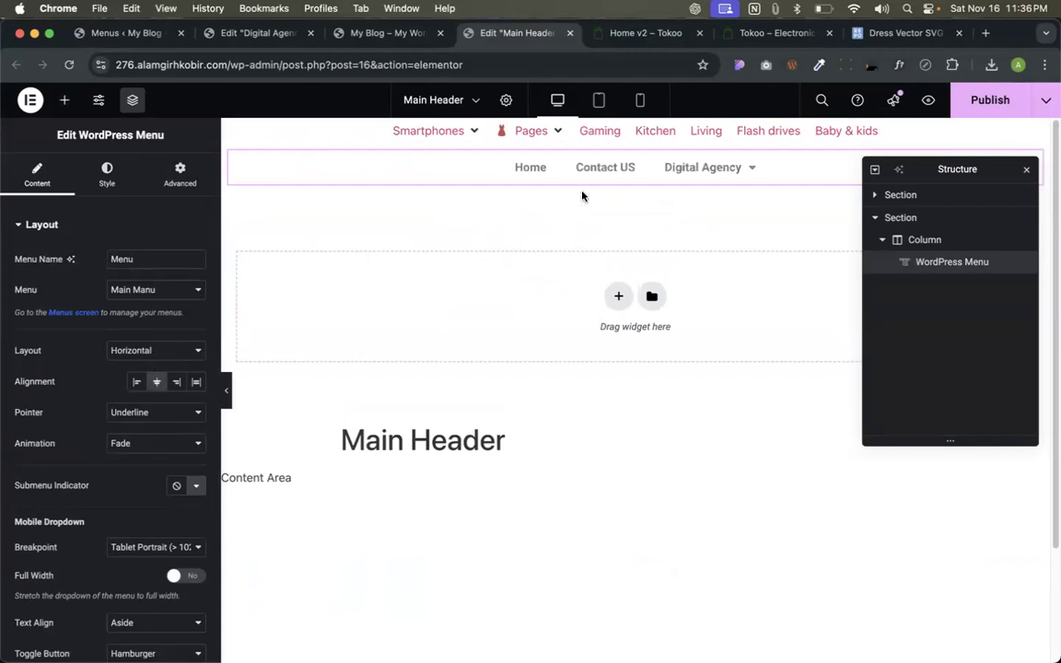
Switch the Main Header to mobile portrait view and set the WordPress Menu's alignment to End.
left_click(636, 136)
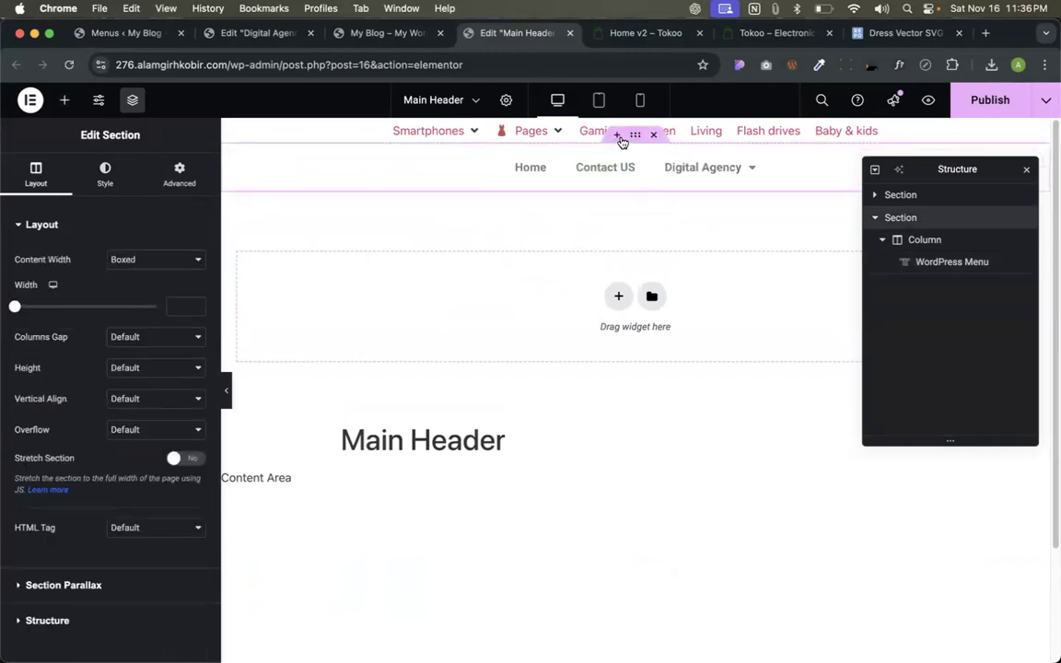
left_click(640, 100)
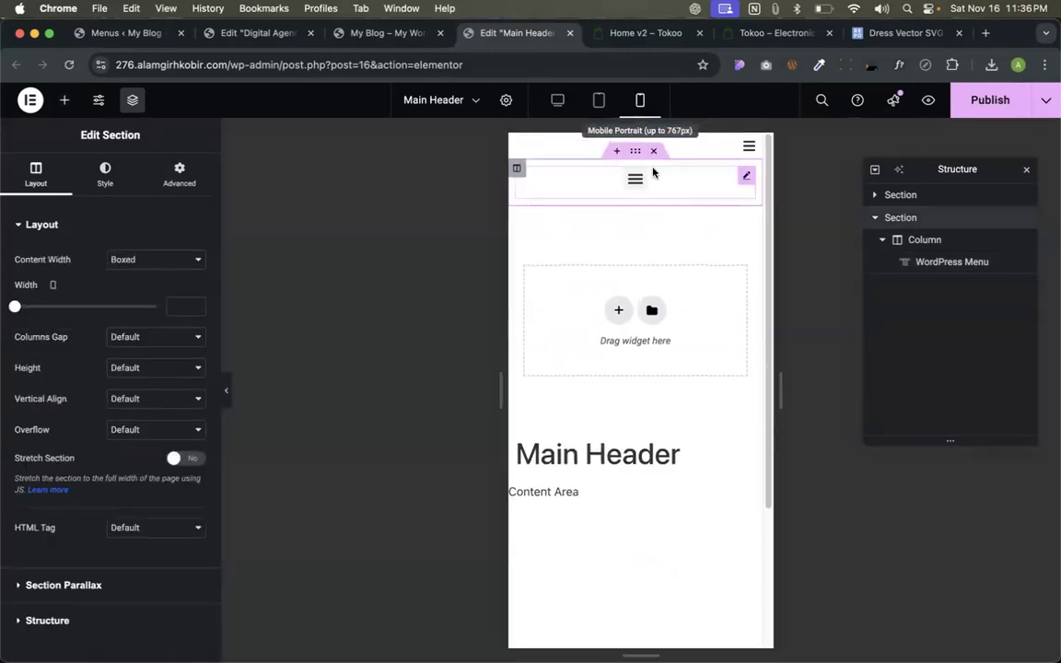
left_click(749, 172)
left_click(179, 174)
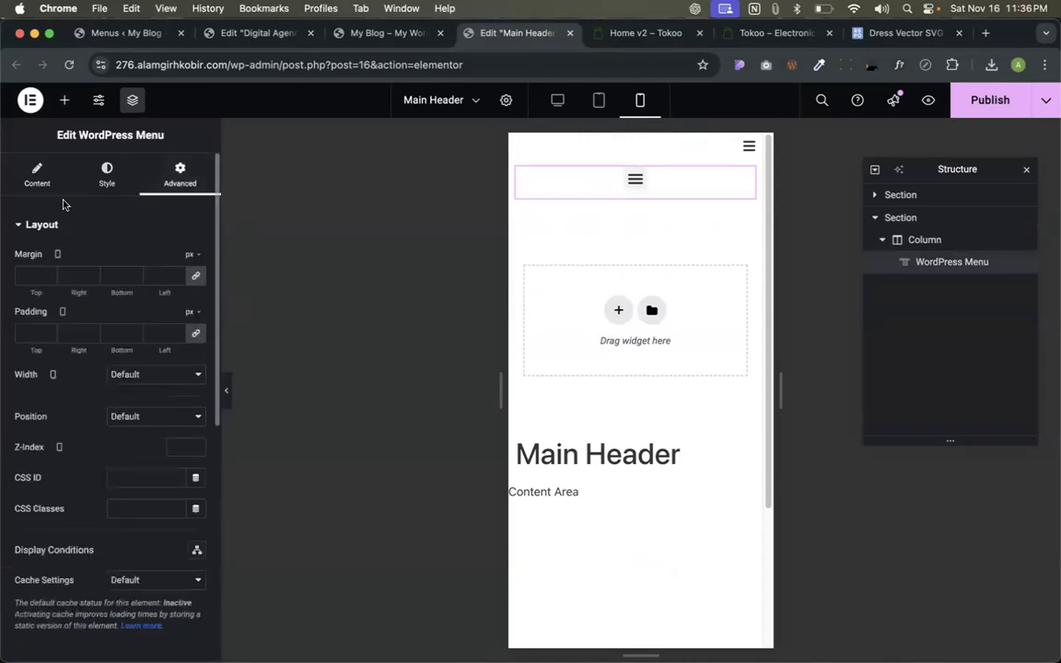
left_click(37, 173)
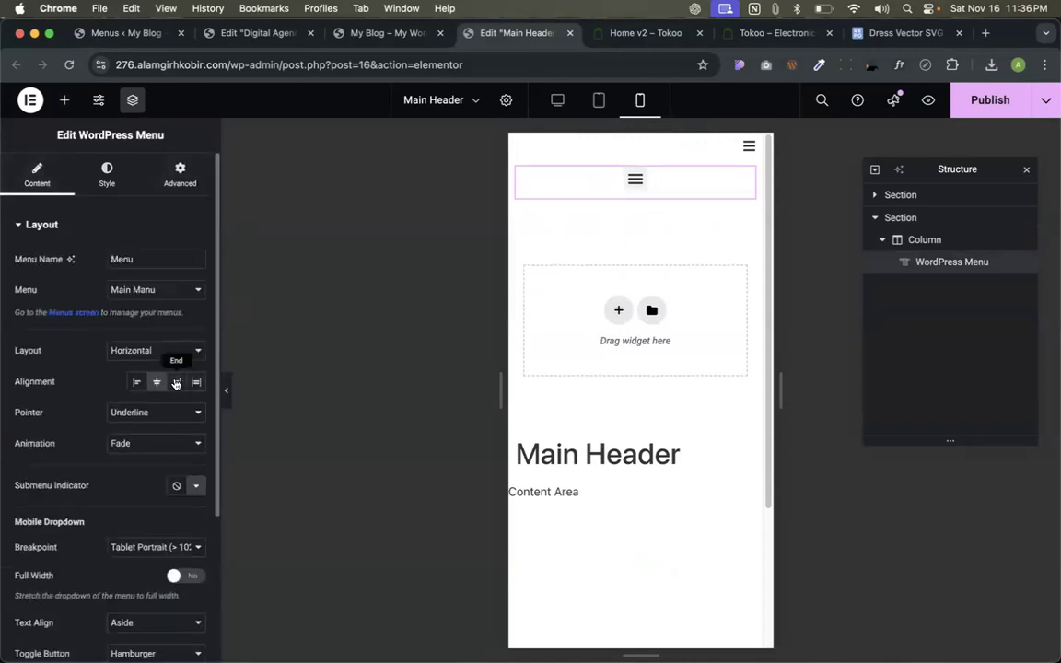
Expand the mobile mega menu, inspect the Smartphones submenu content and collapse the menu again.
left_click(746, 153)
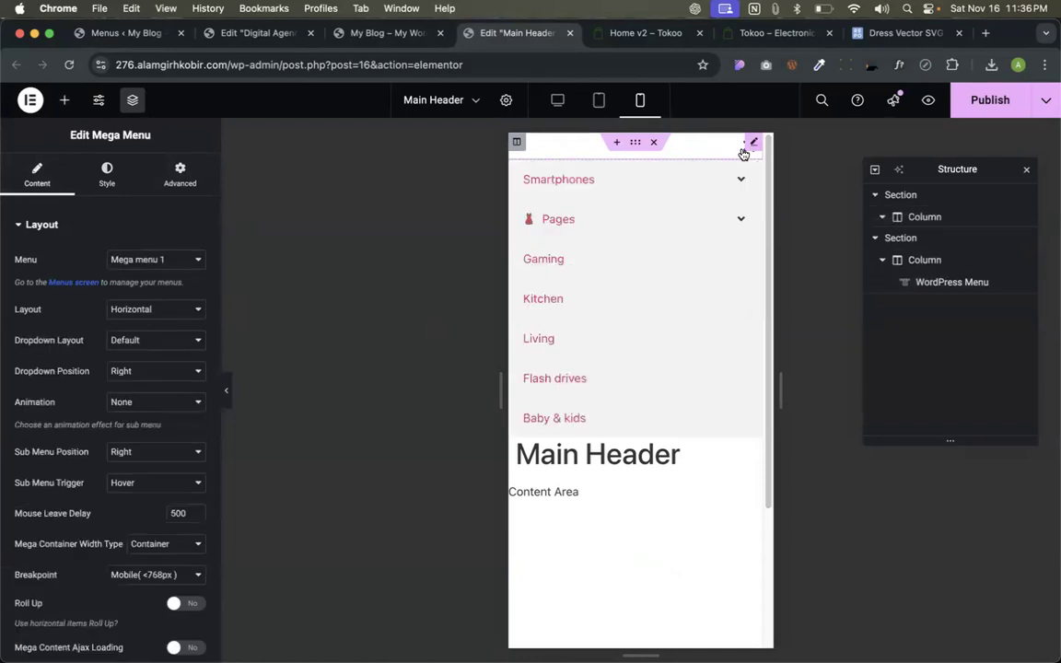
mouse_move(652, 193)
scroll(624, 409, "down", 5)
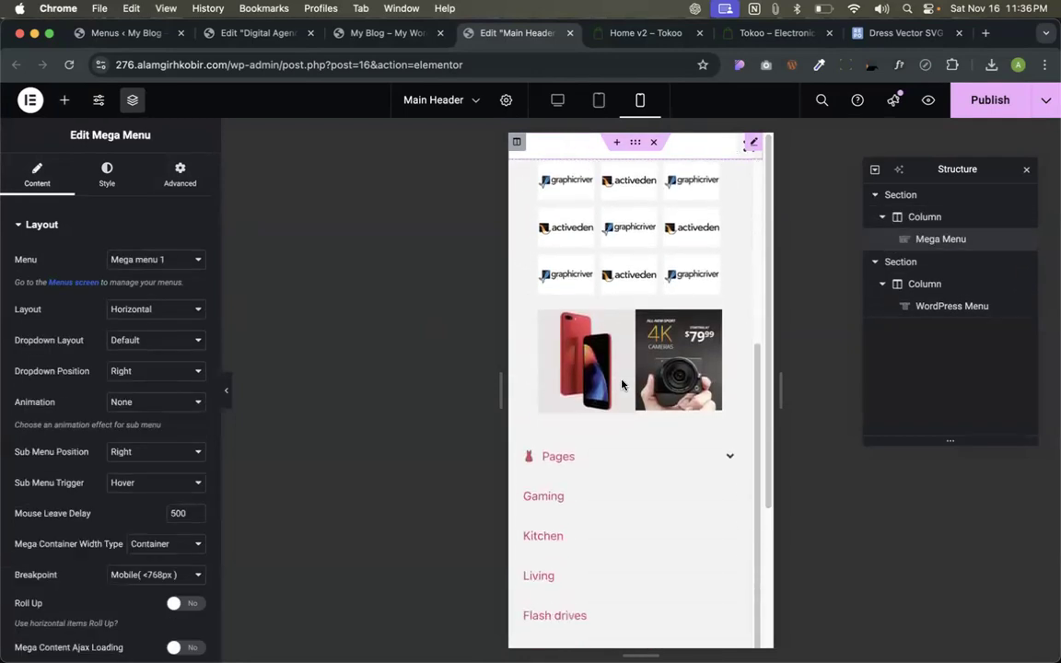
scroll(589, 434, "down", 5)
scroll(552, 415, "up", 5)
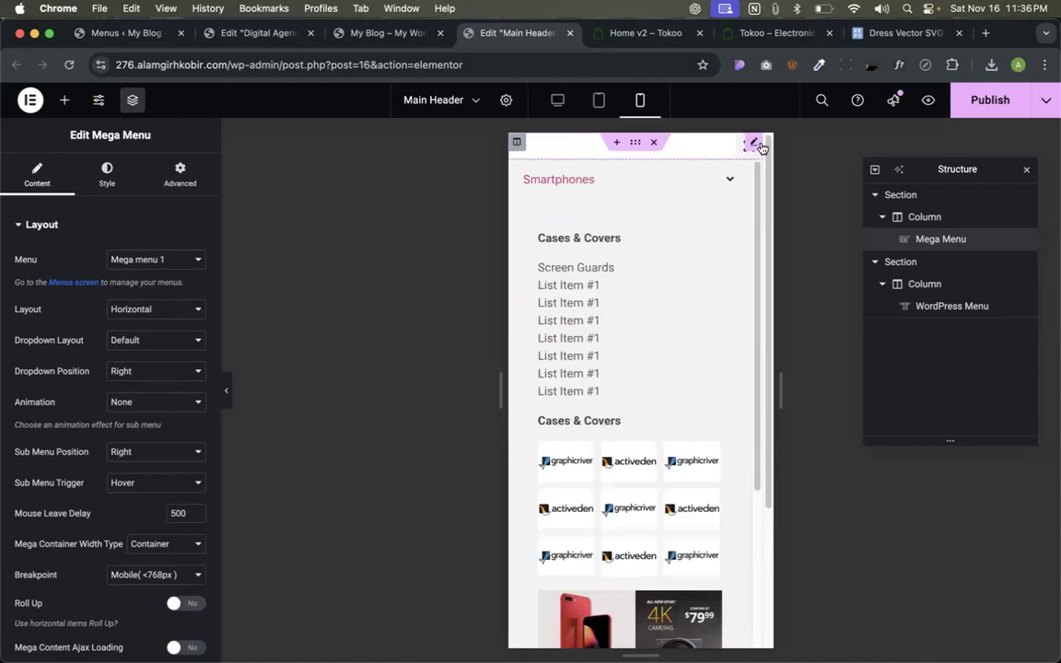
left_click(748, 146)
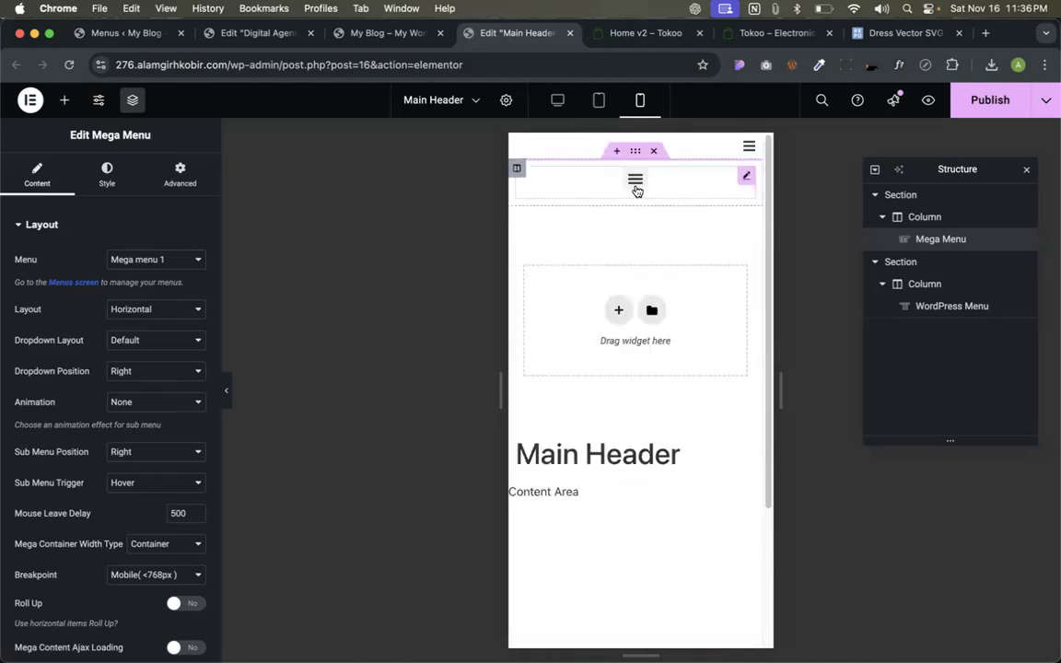
Align the WordPress Menu's mobile hamburger toggle to the right.
left_click(746, 174)
scroll(61, 419, "down", 5)
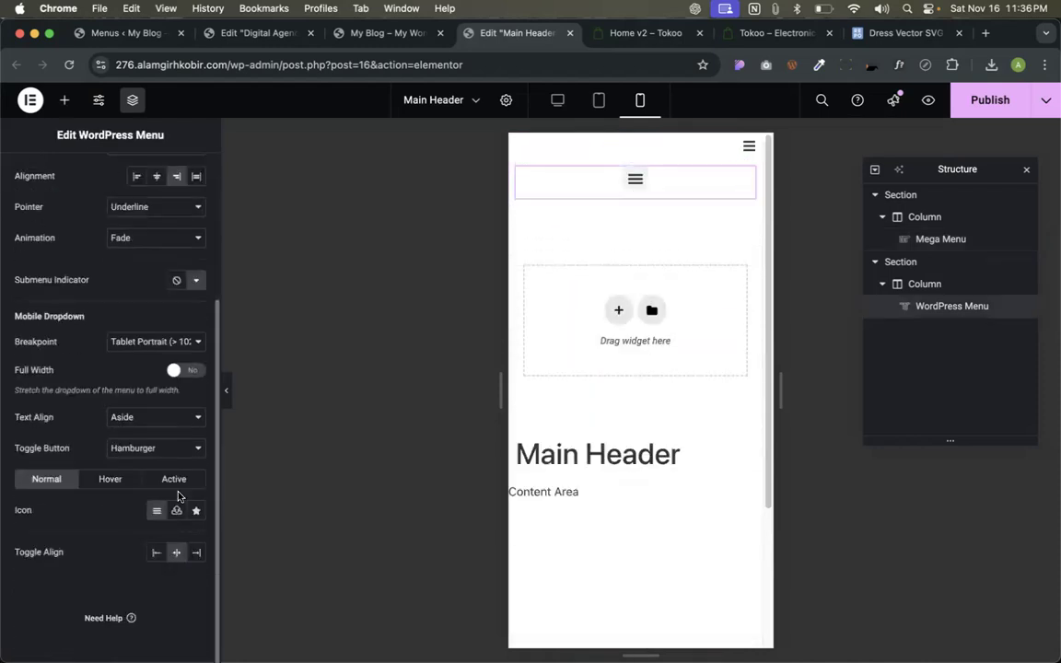
left_click(196, 551)
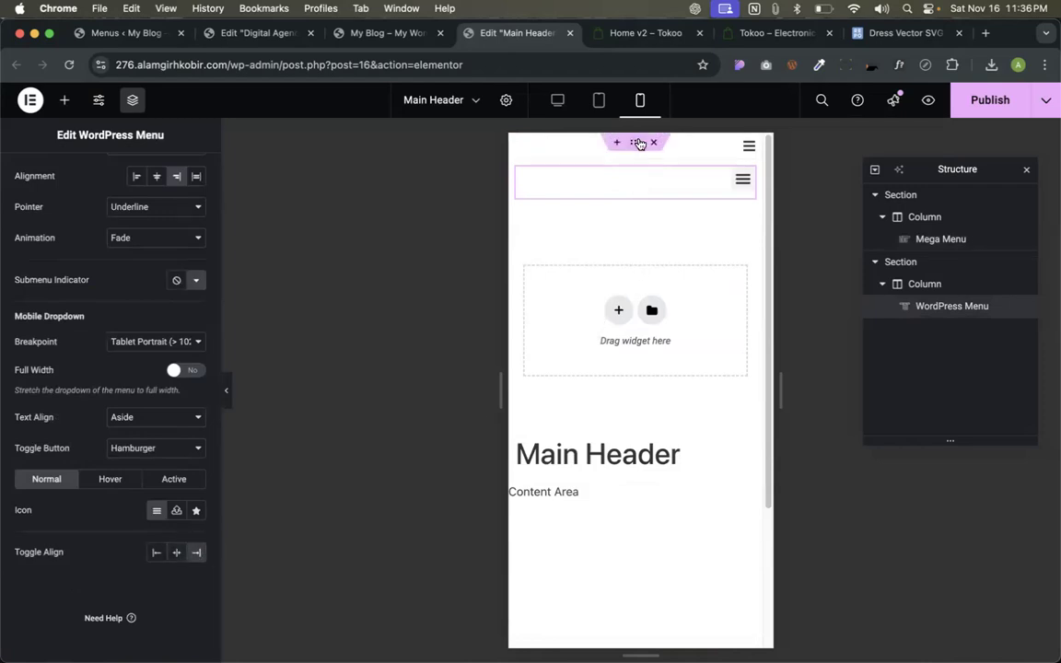
Hide the section containing the Mega Menu on mobile portrait.
left_click(636, 144)
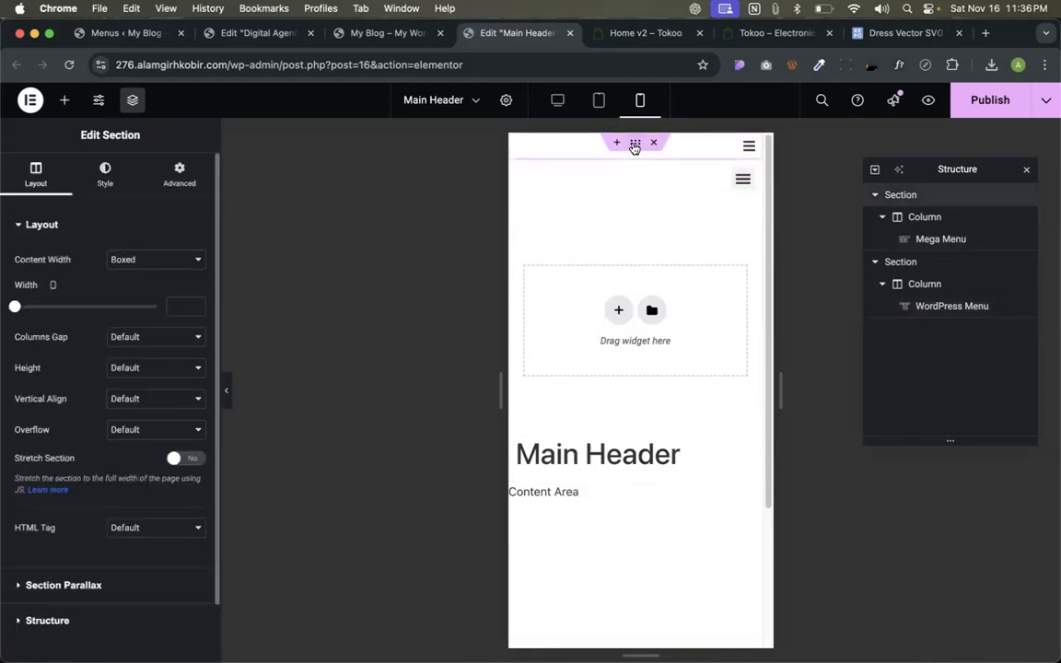
left_click(175, 168)
scroll(140, 472, "down", 3)
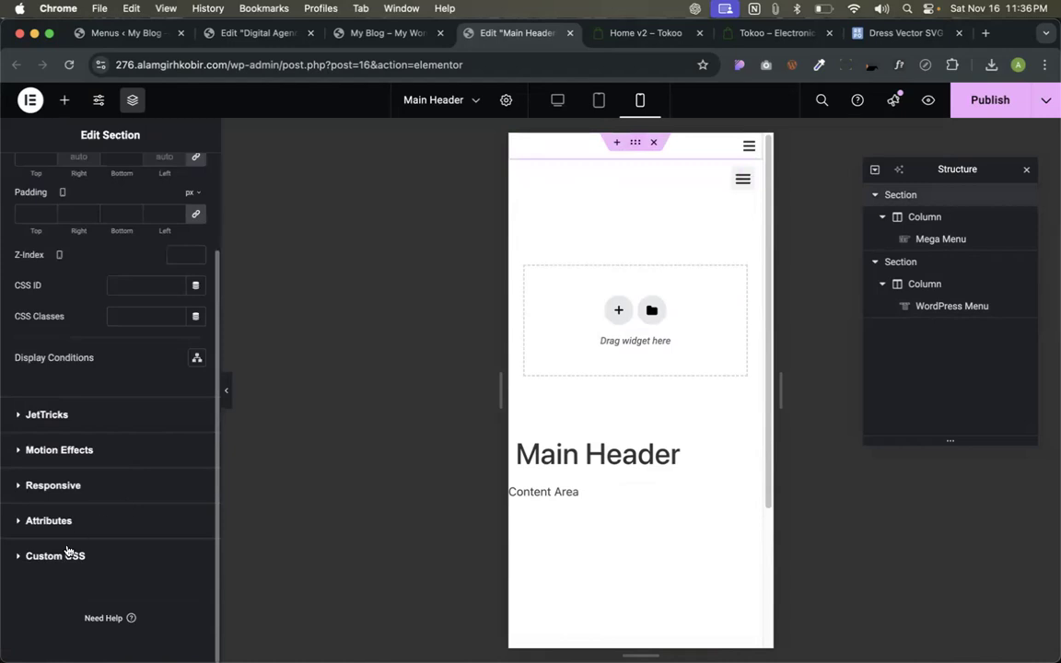
left_click(51, 487)
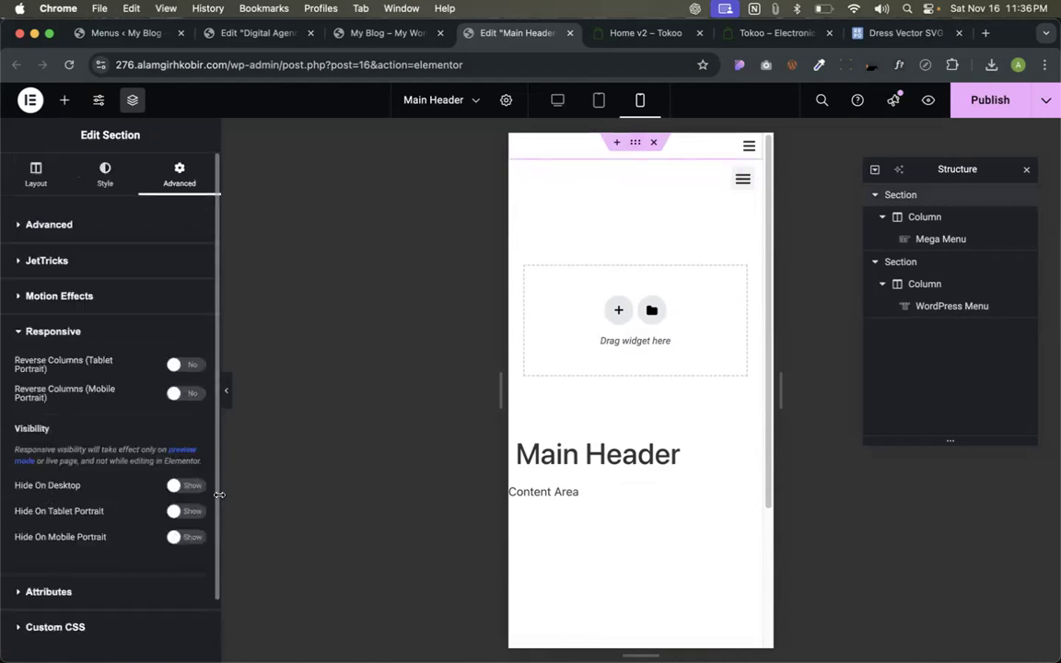
left_click(189, 539)
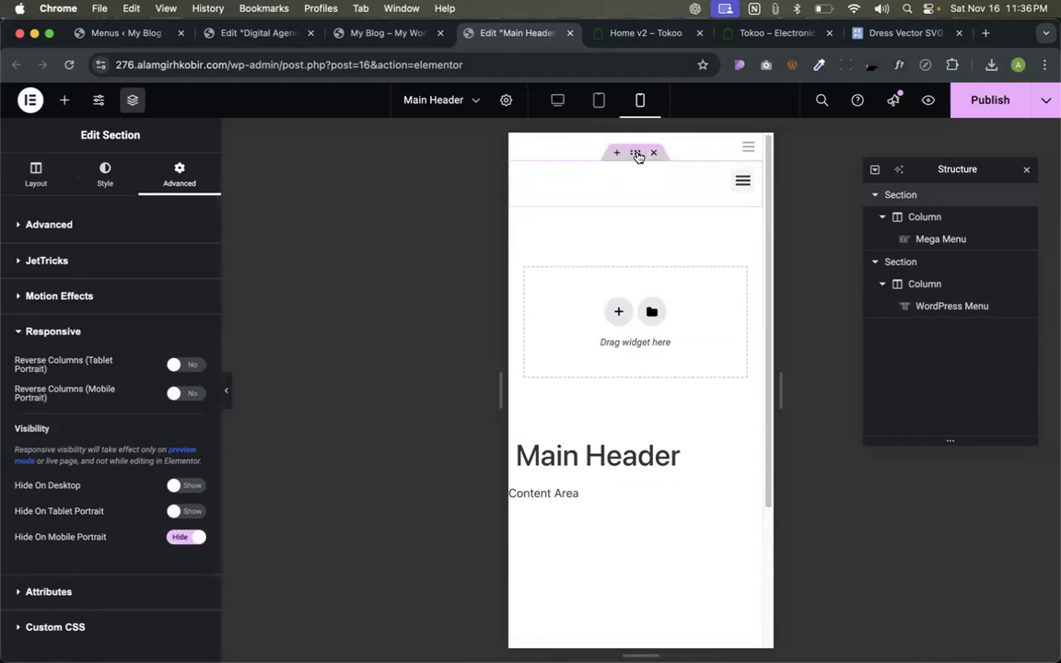
Hide the section containing the WordPress Menu on desktop and publish the Main Header template.
left_click(631, 154)
left_click(177, 175)
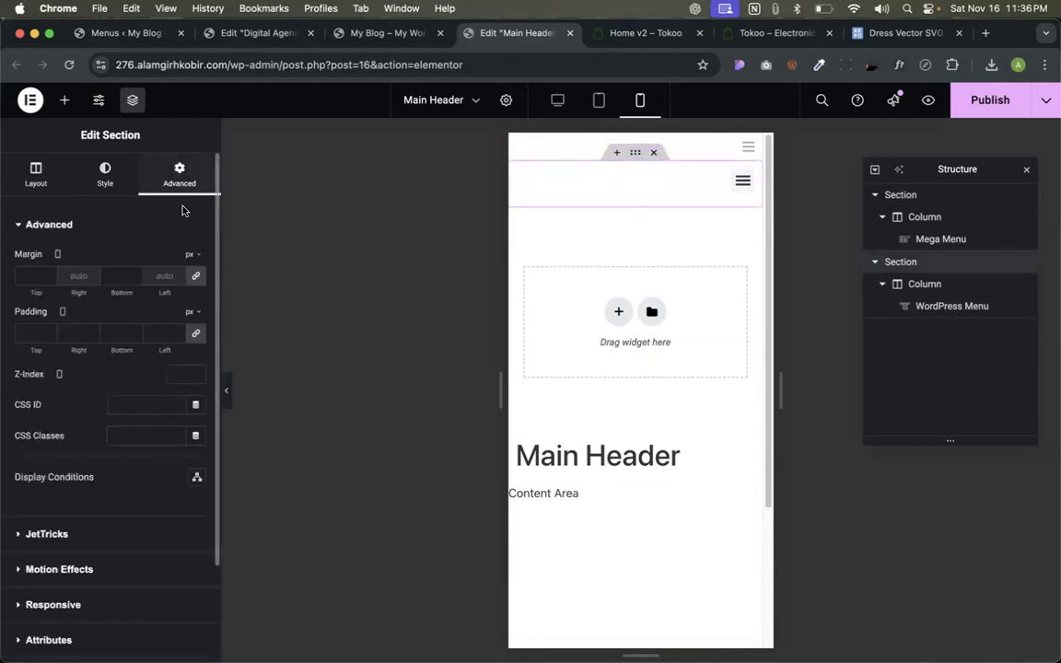
scroll(147, 451, "down", 5)
left_click(81, 484)
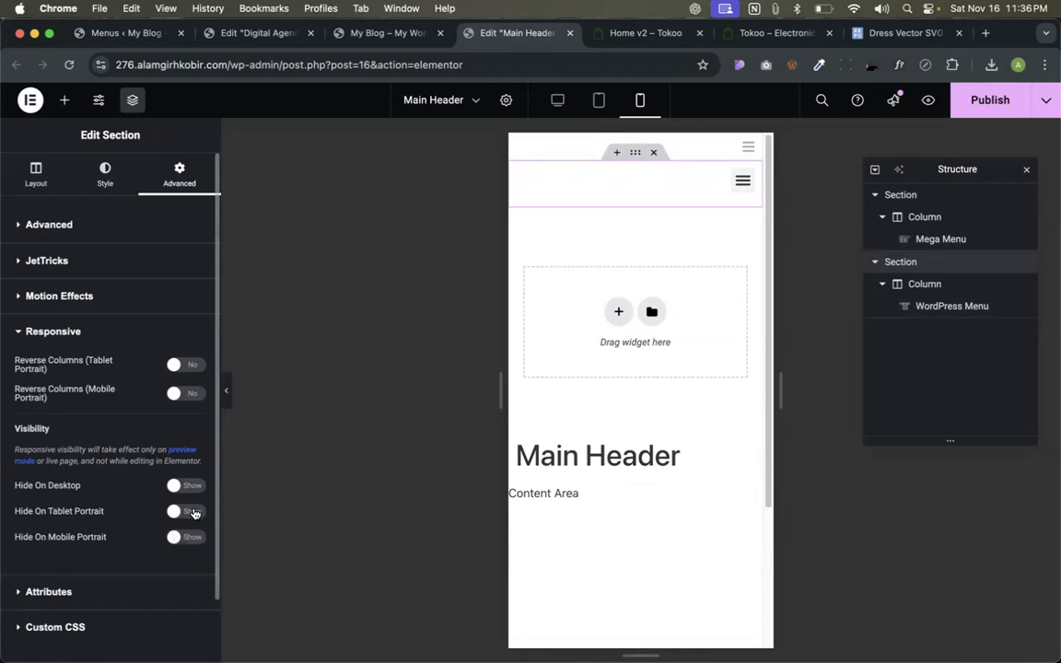
left_click(186, 485)
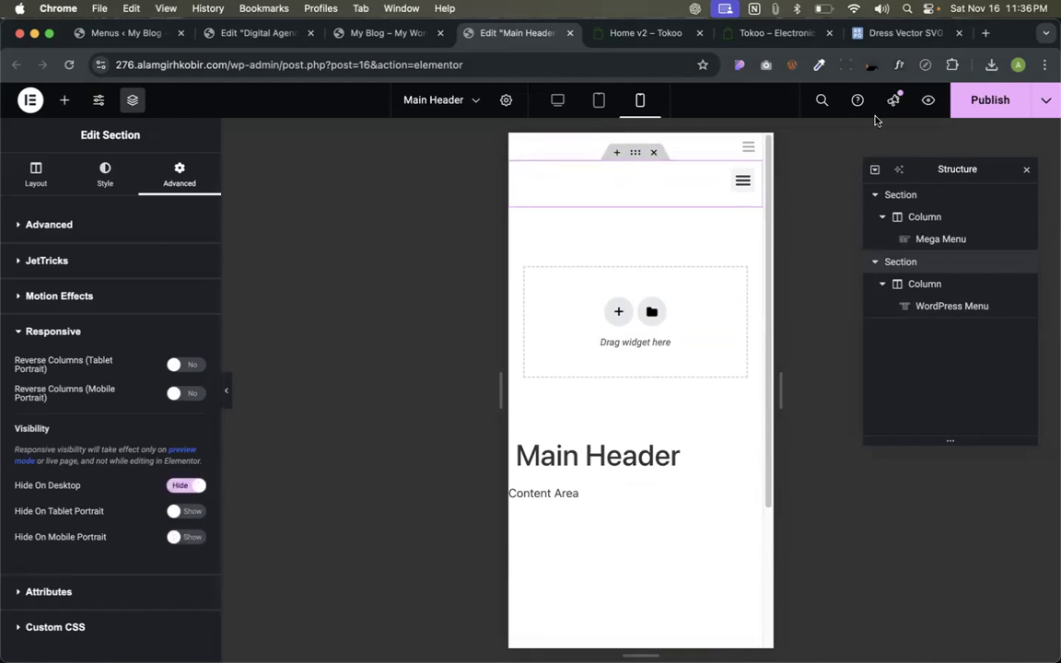
left_click(990, 101)
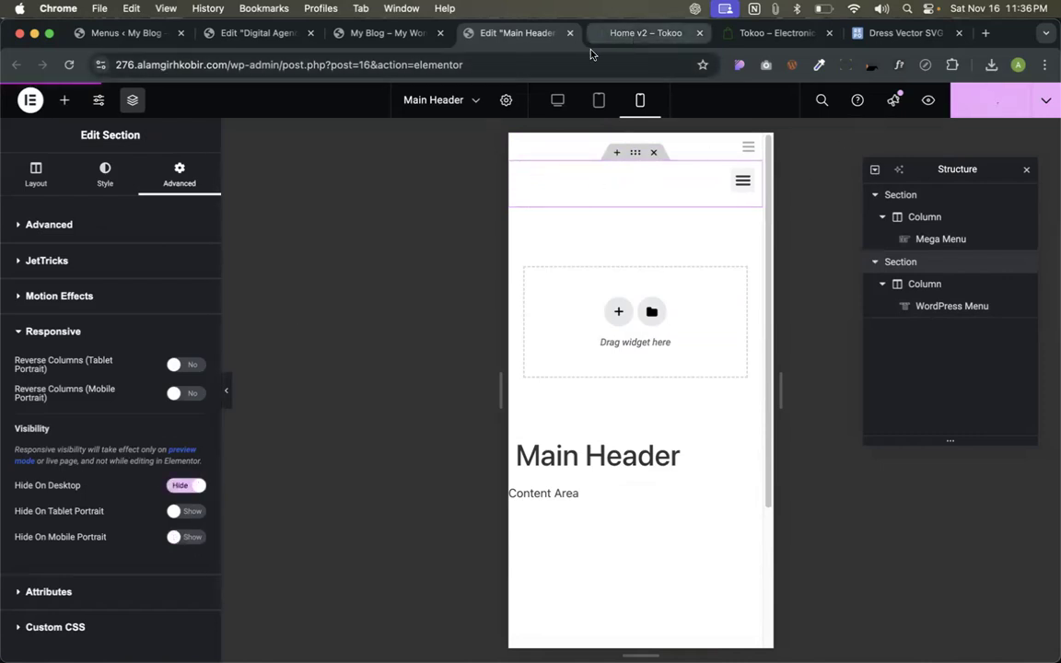
Check the Main Header in desktop and mobile portrait views, then reload the My Blog preview and return to the template.
left_click(557, 99)
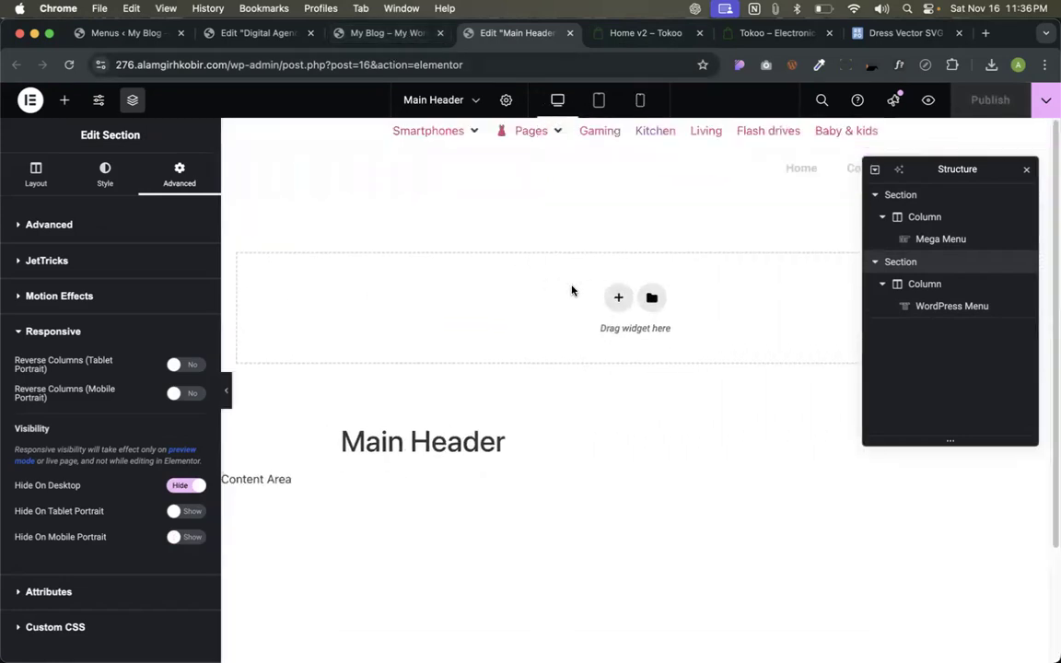
left_click(640, 99)
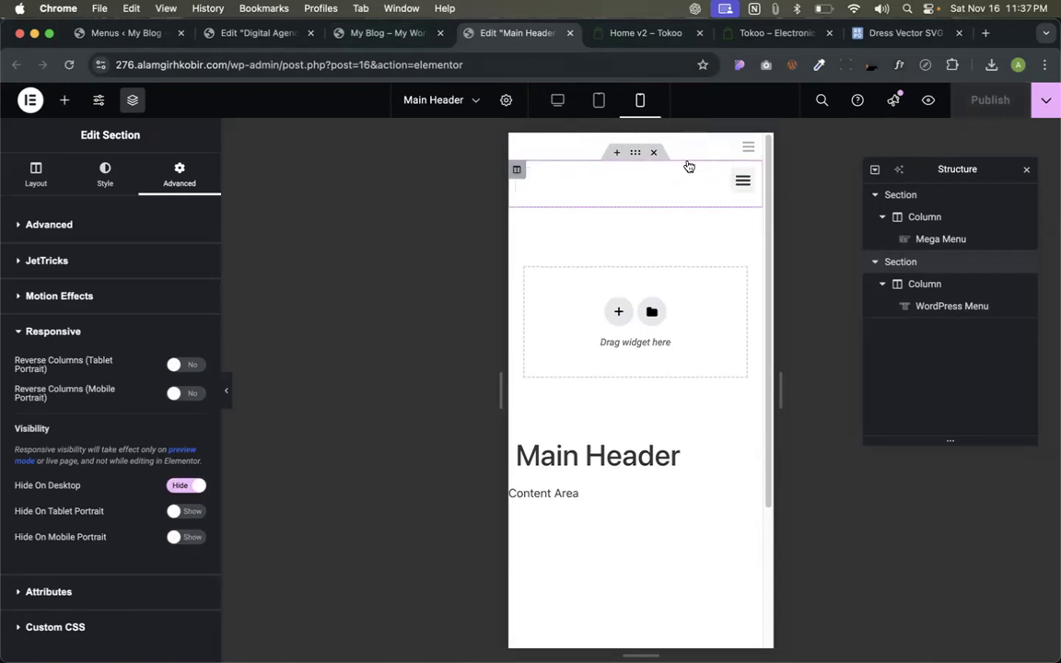
left_click(361, 34)
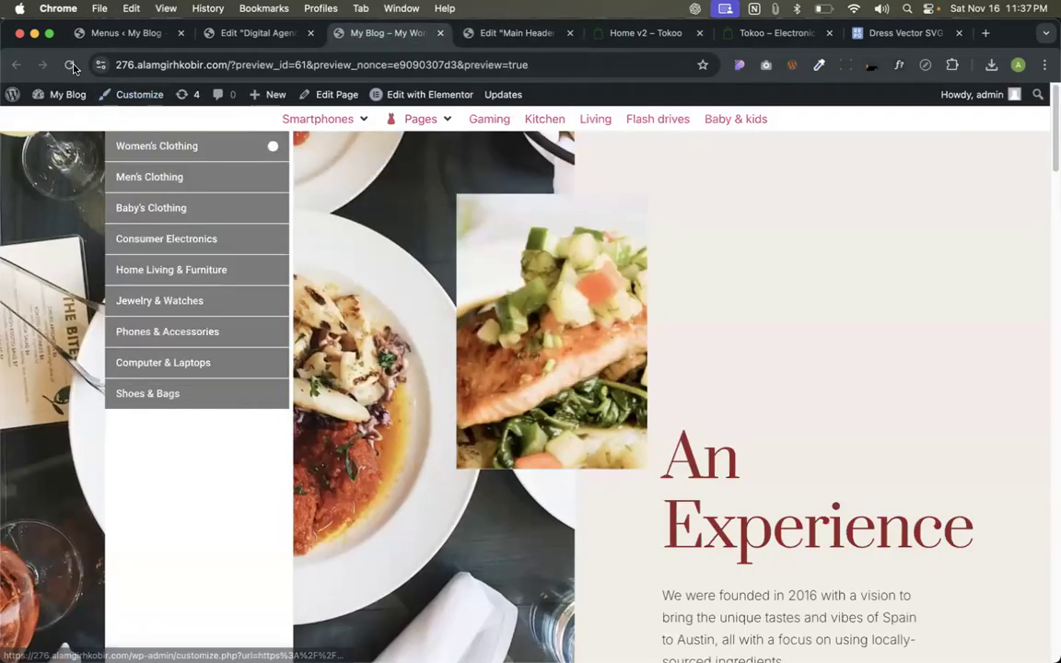
left_click(71, 64)
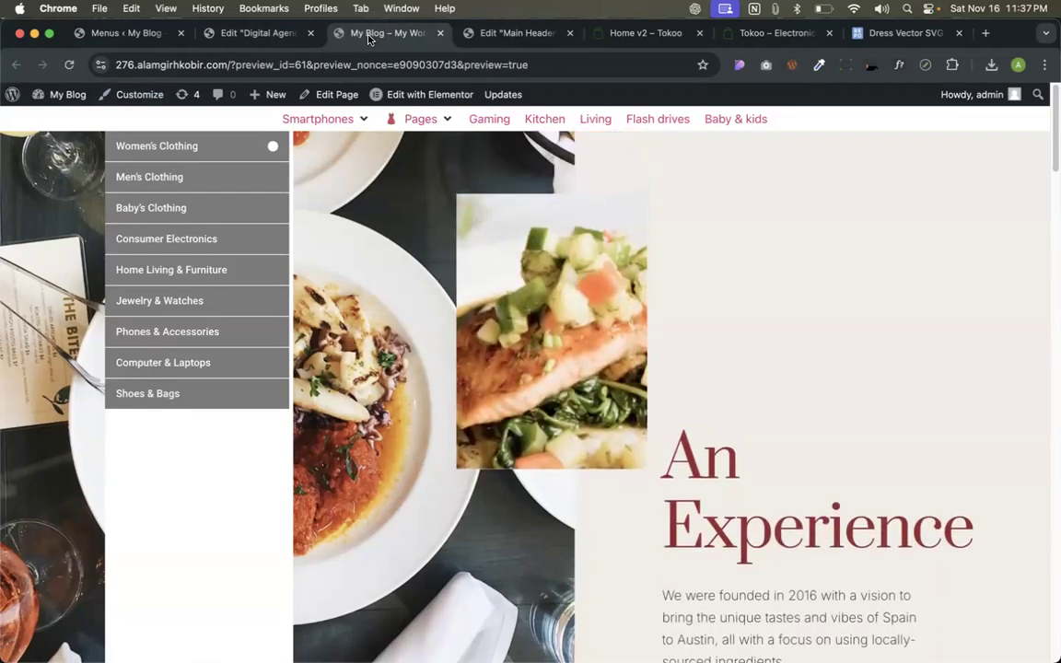
left_click(512, 46)
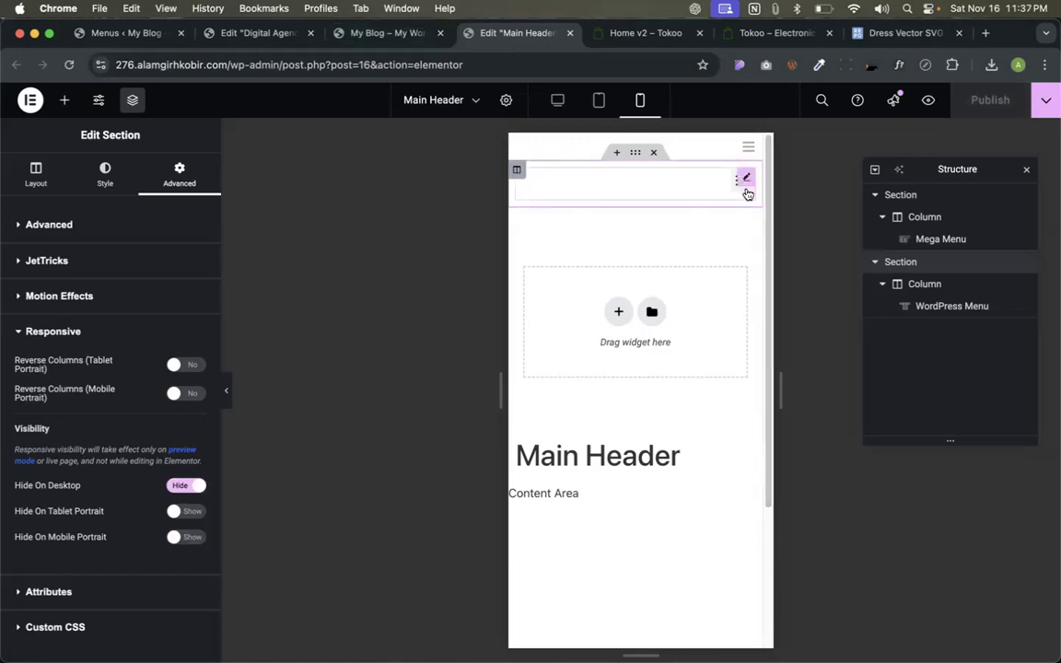
Test opening and closing the WordPress Menu's mobile dropdown, return to desktop view and examine the header in the My Blog preview.
left_click(738, 189)
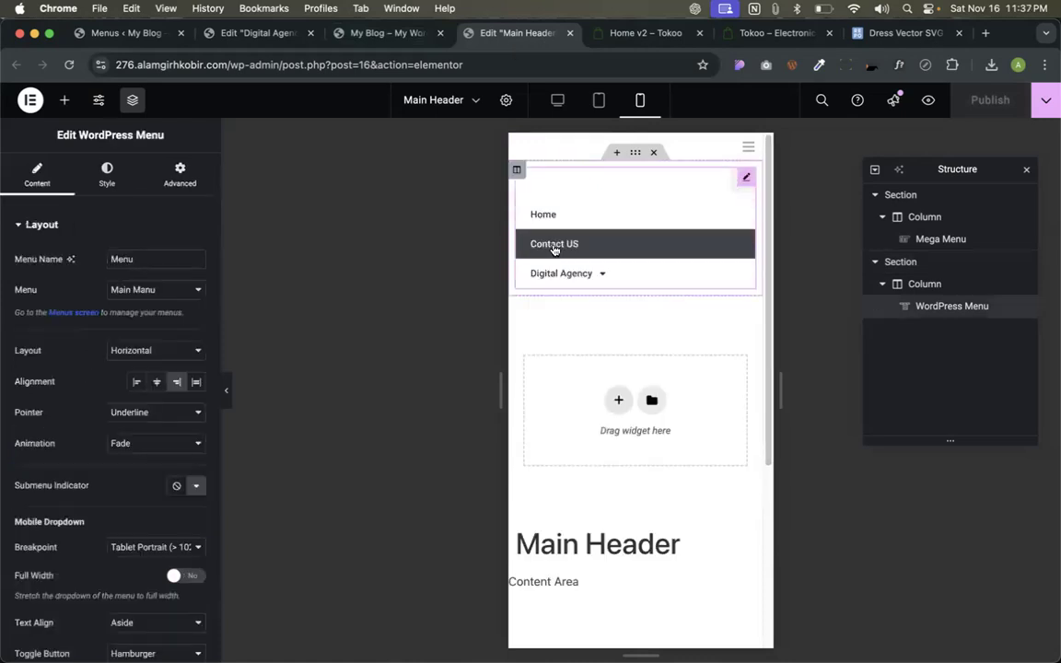
left_click(739, 188)
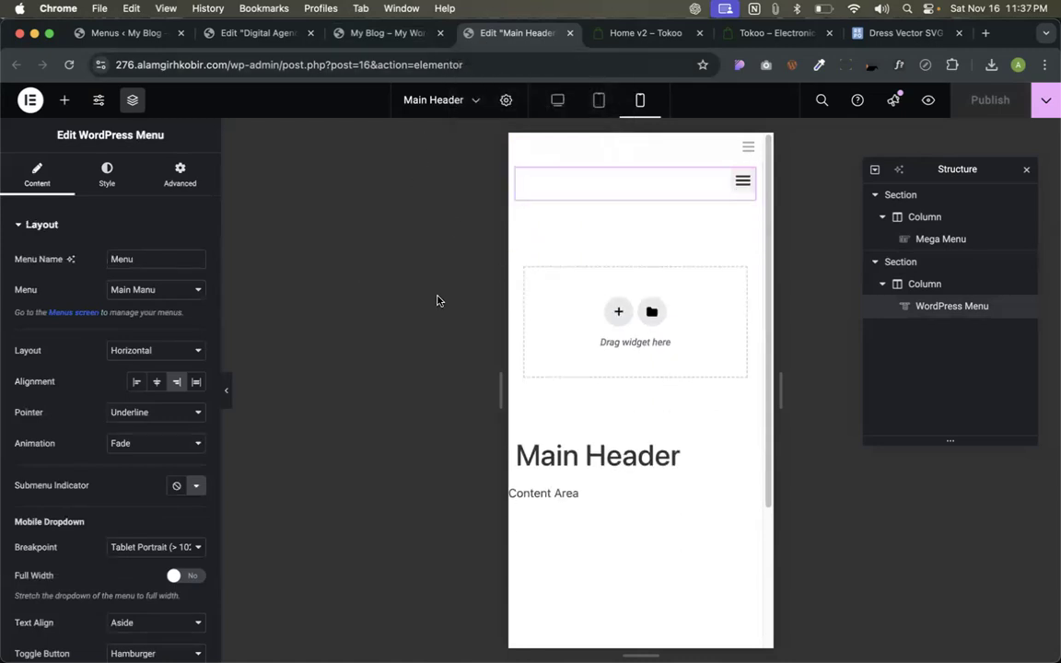
left_click(559, 100)
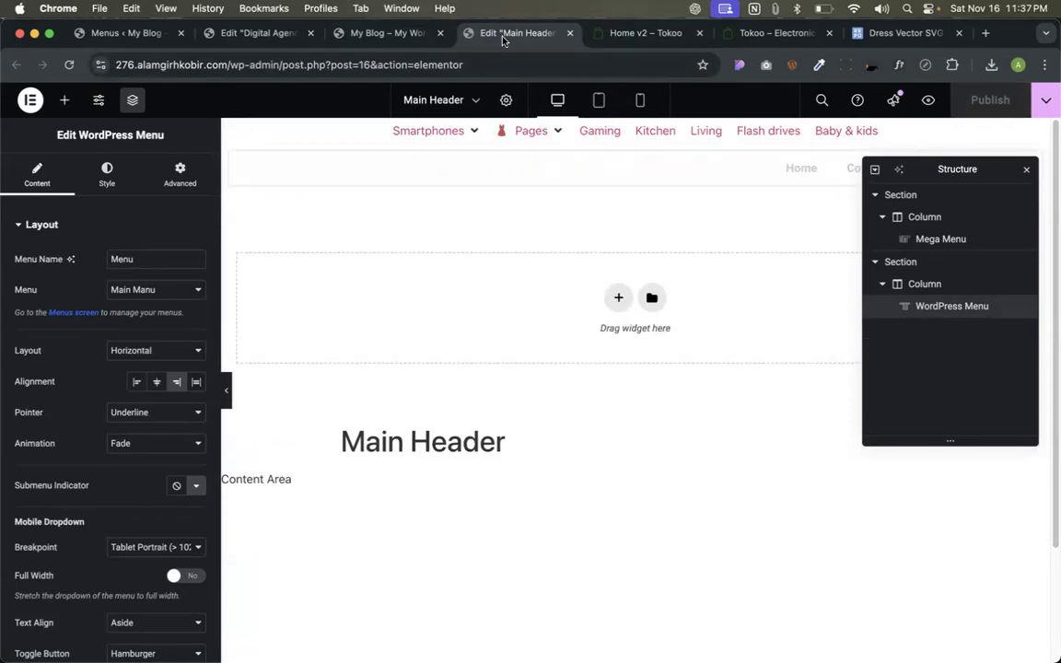
left_click(396, 34)
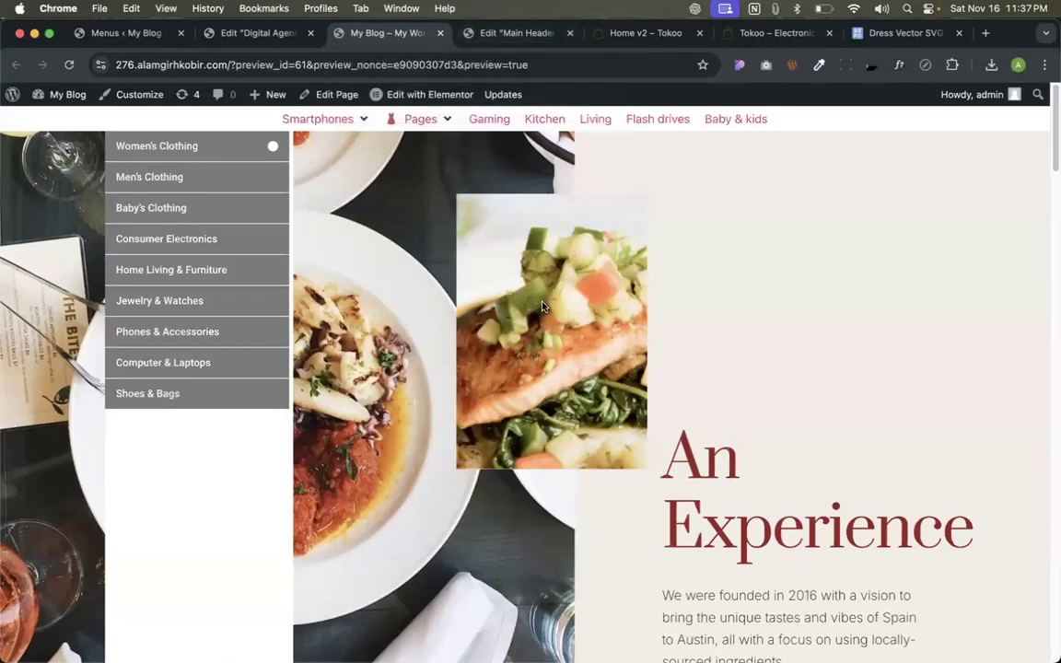
scroll(689, 365, "down", 3)
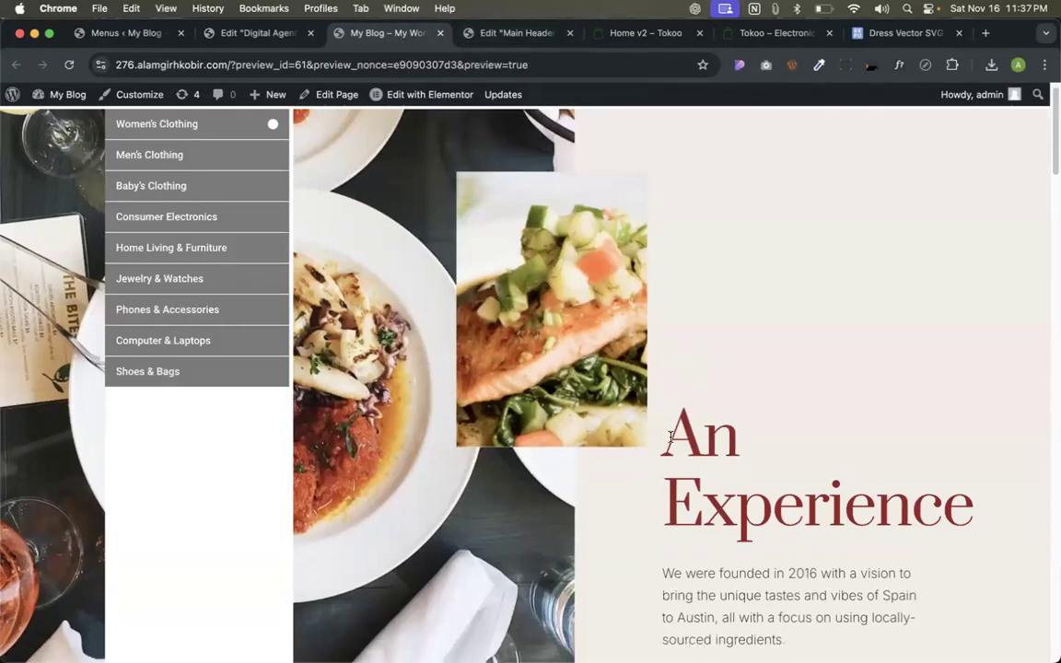
scroll(670, 436, "up", 3)
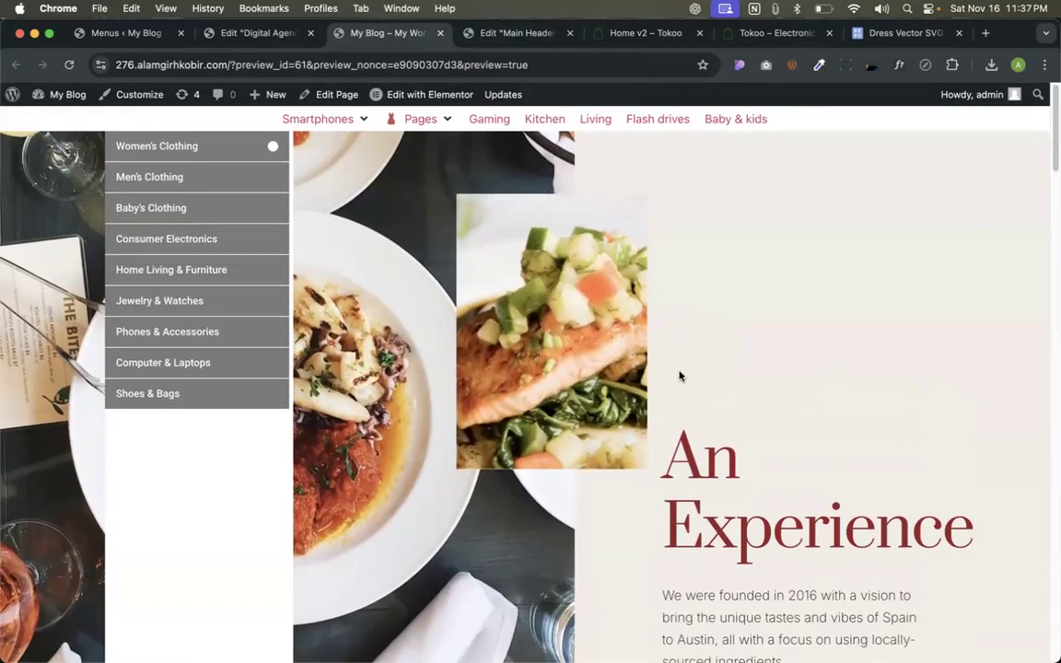
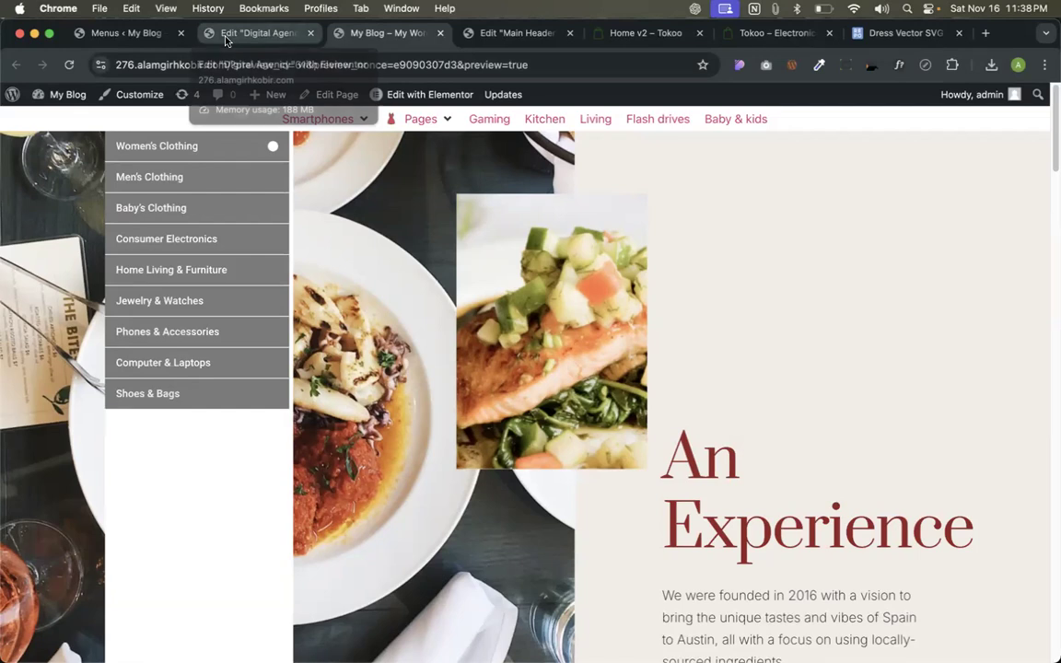
Examine the Tokoo Home v2 header and page layout at 25% zoom, and restore the zoom to 100%.
left_click(605, 33)
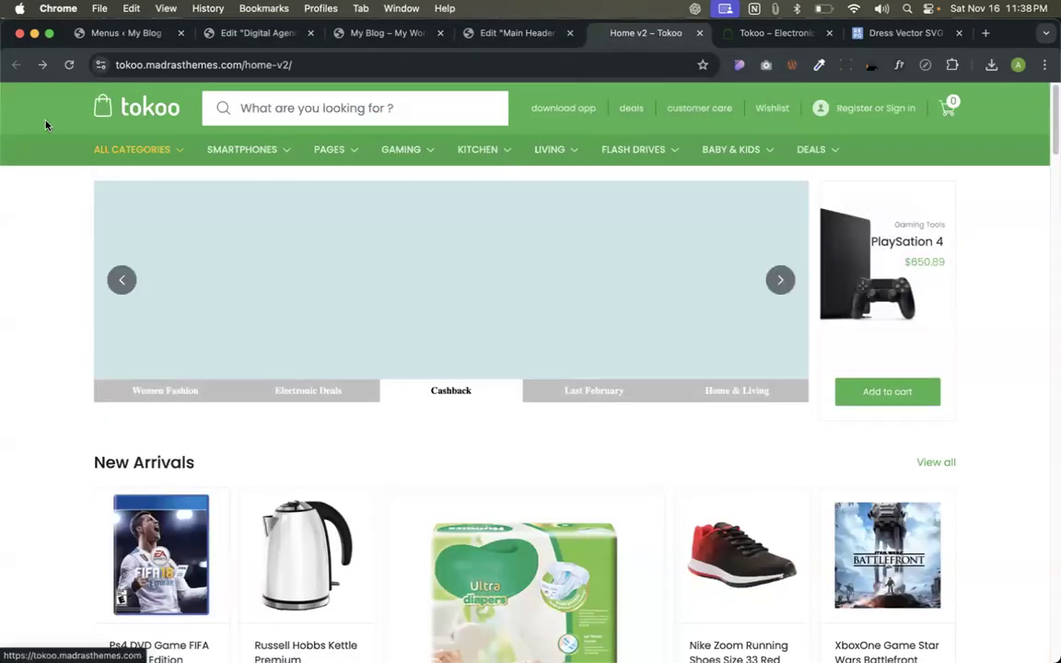
right_click(41, 177)
left_click(15, 222)
mouse_move(154, 162)
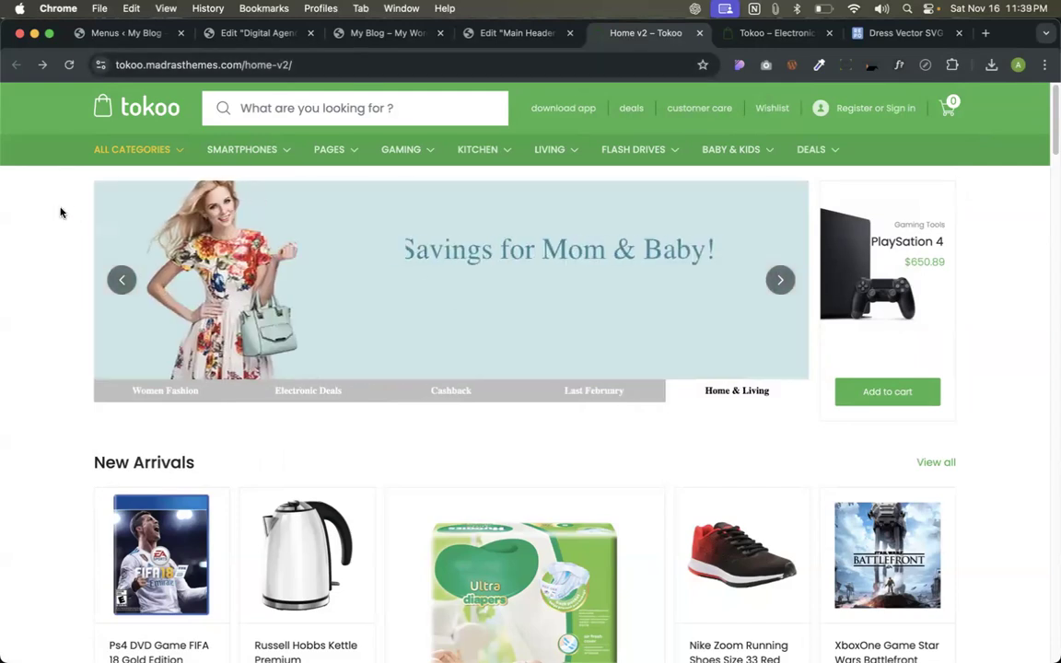
key("super+minus")
key("super+minus")
key("super+minus")
key("super+minus")
key("super+minus")
key("super+minus")
key("super+minus")
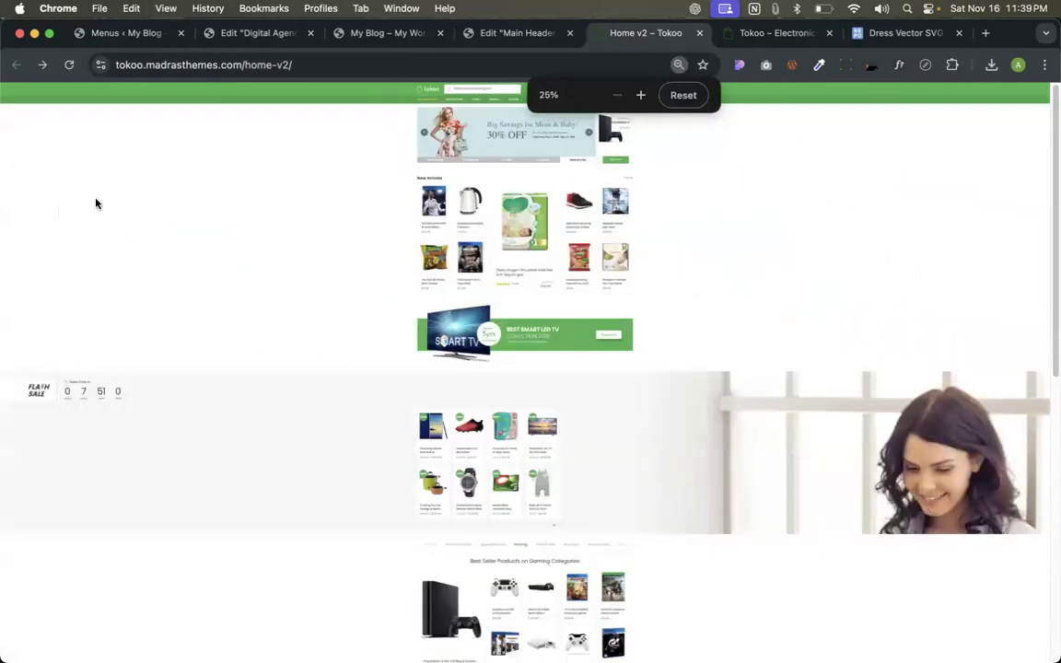
mouse_move(423, 103)
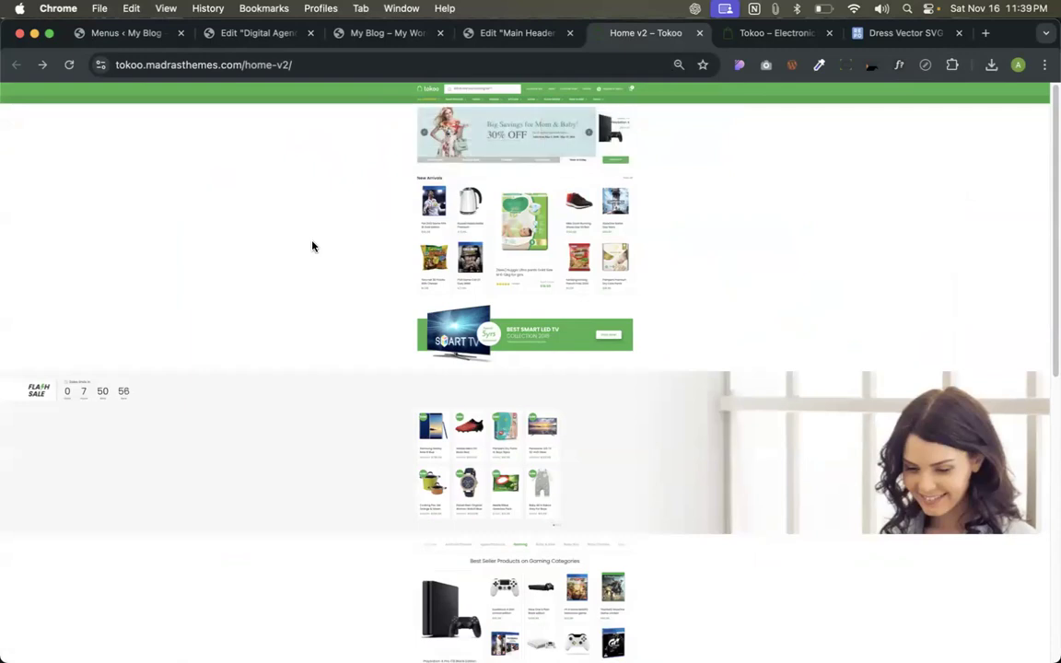
key("super+0")
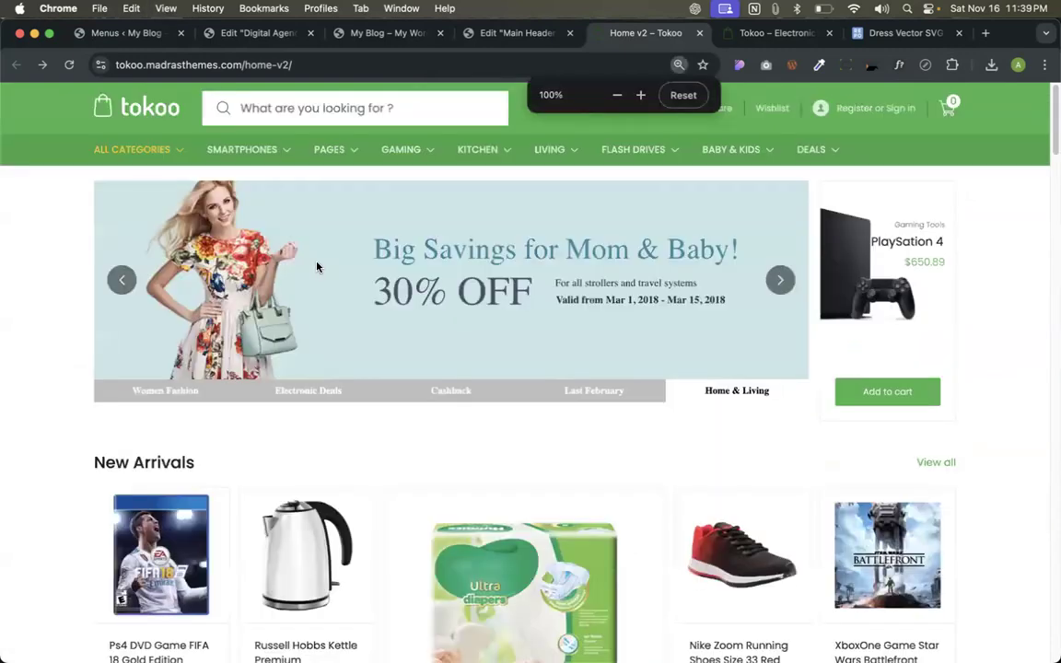
Review the mega content template, the Digital Agency page and the My Blog preview, closing the template's Structure panel.
left_click(516, 34)
left_click(350, 37)
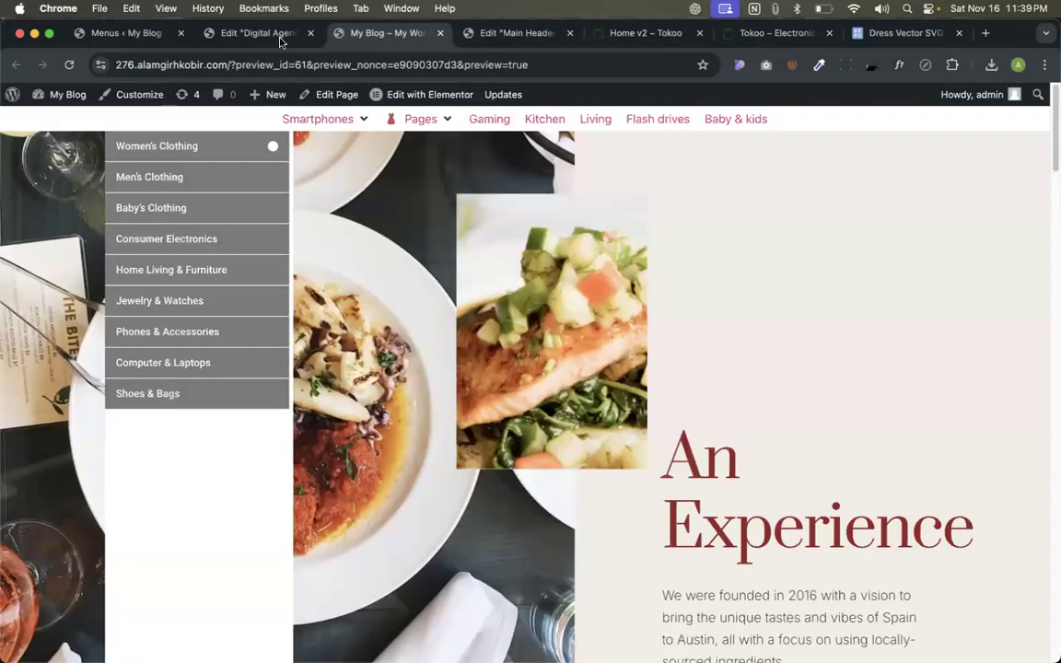
left_click(147, 39)
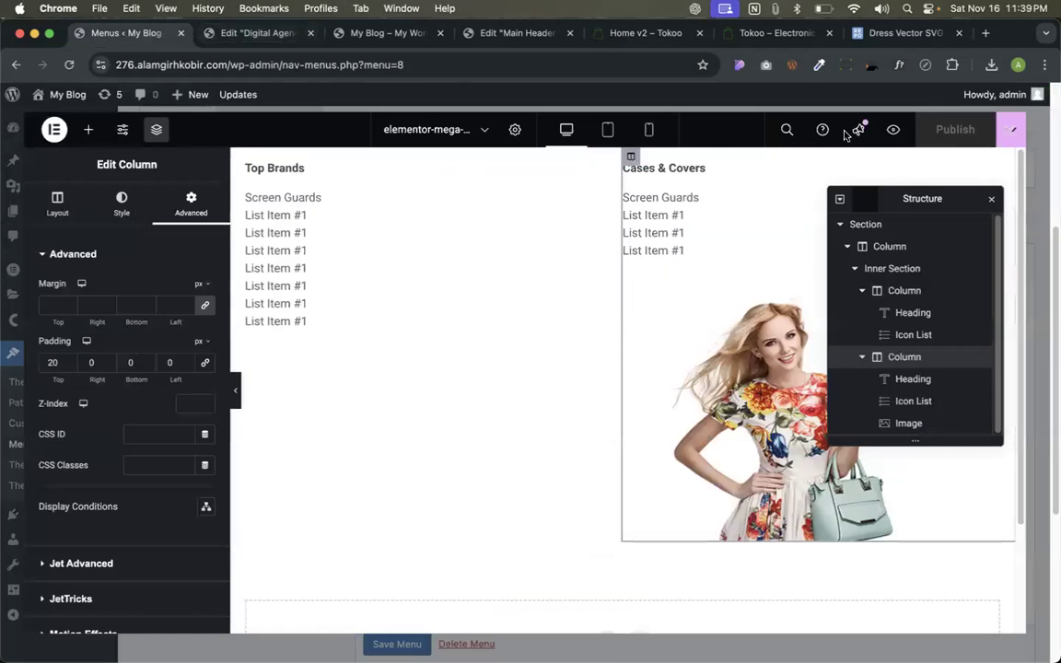
left_click(992, 199)
left_click(241, 33)
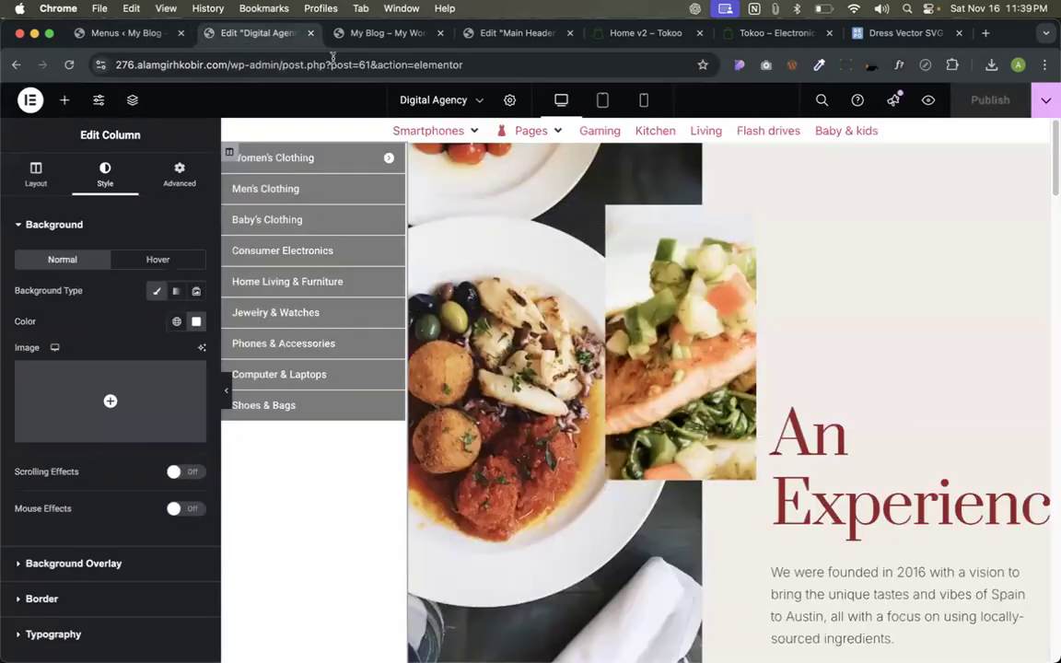
left_click(387, 32)
mouse_move(313, 119)
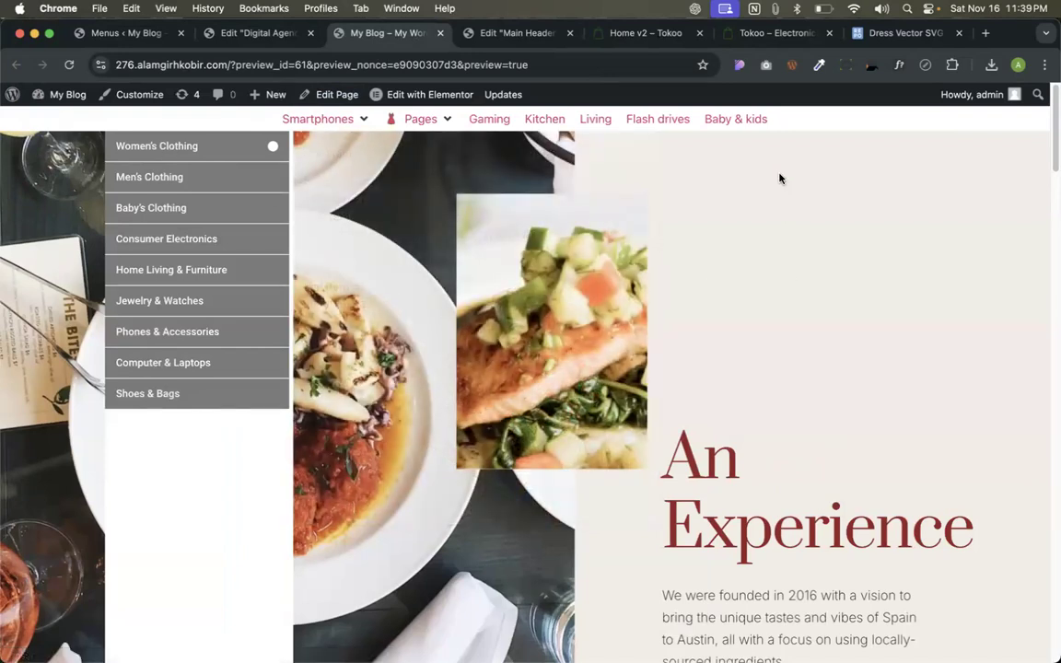
Close the mega content editor, set the menu item's custom mega content width to 600 px and save its settings.
left_click(246, 34)
left_click(138, 35)
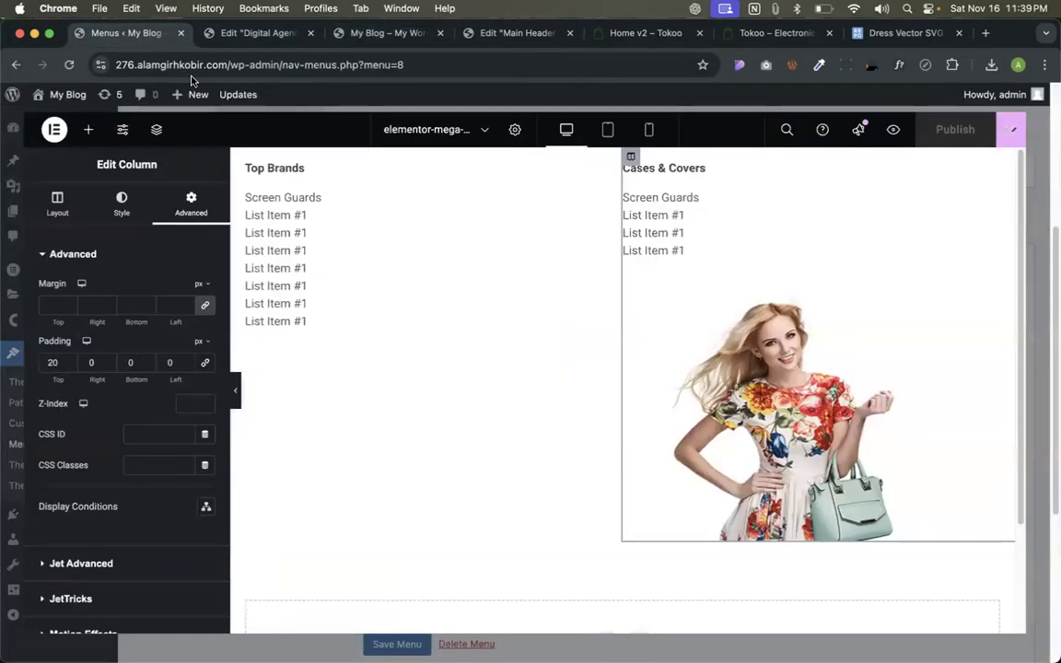
left_click(1012, 129)
left_click(680, 452)
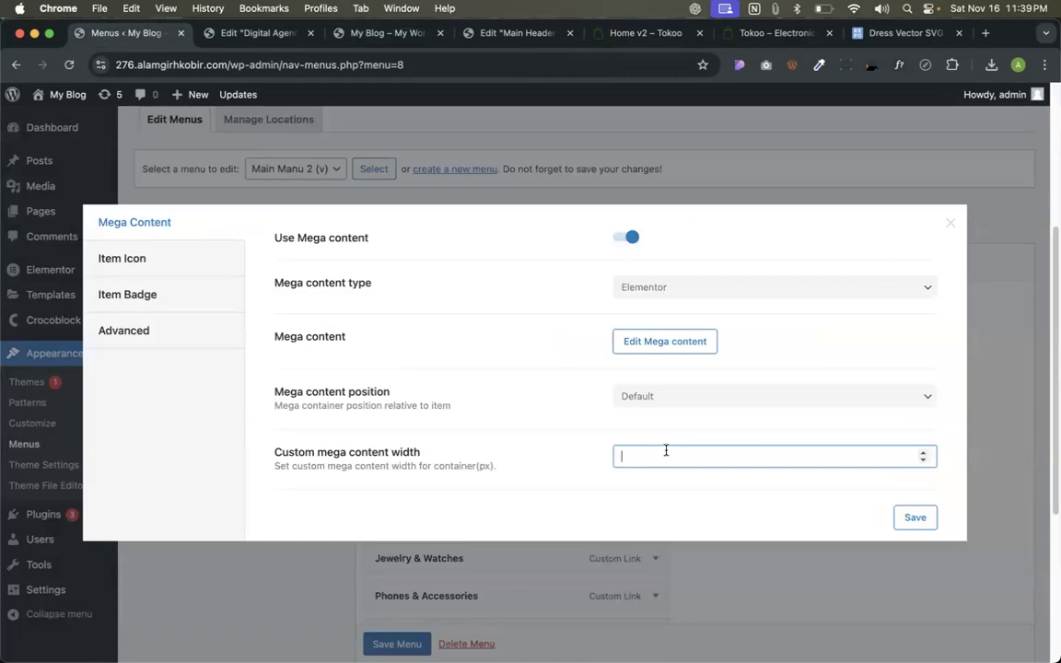
type("600")
left_click(913, 517)
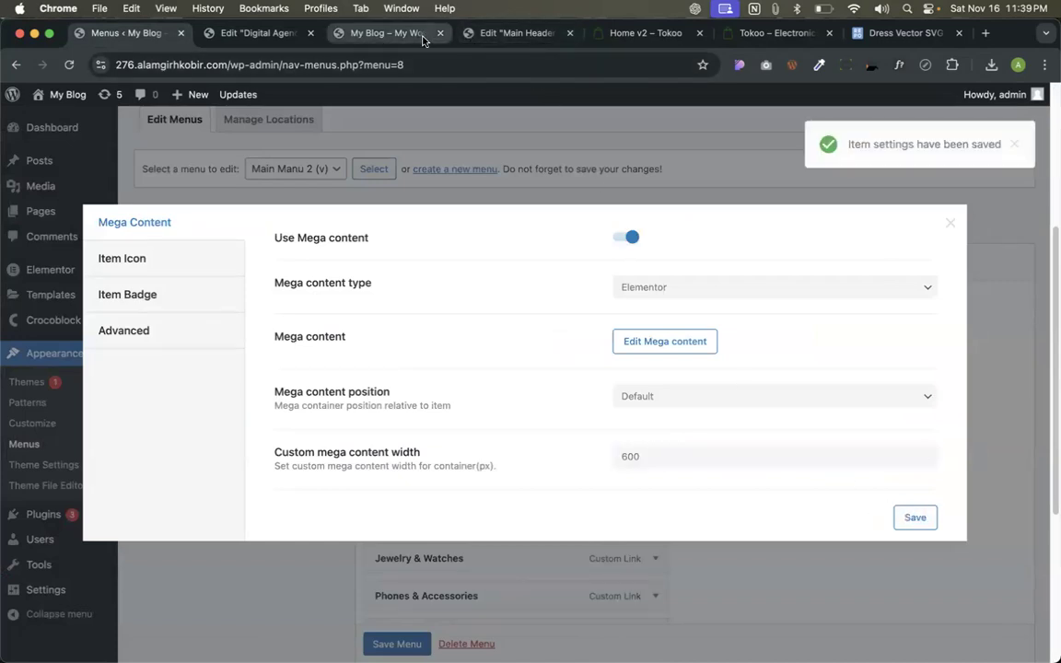
Reload the My Blog preview and check the Women's Clothing mega menu at its new width.
left_click(378, 33)
left_click(69, 65)
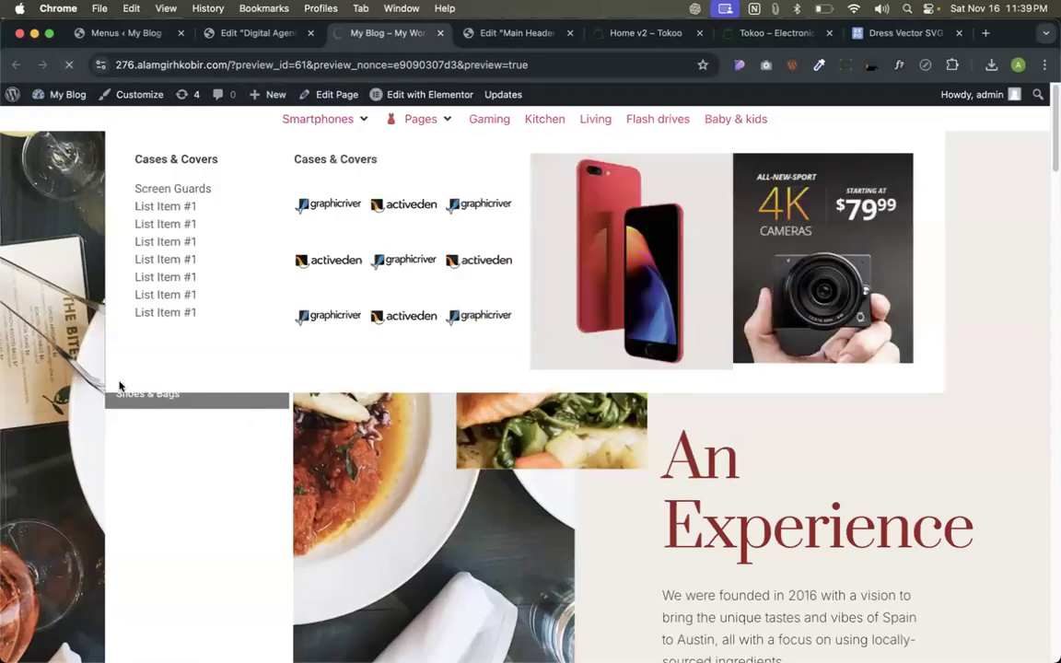
mouse_move(169, 148)
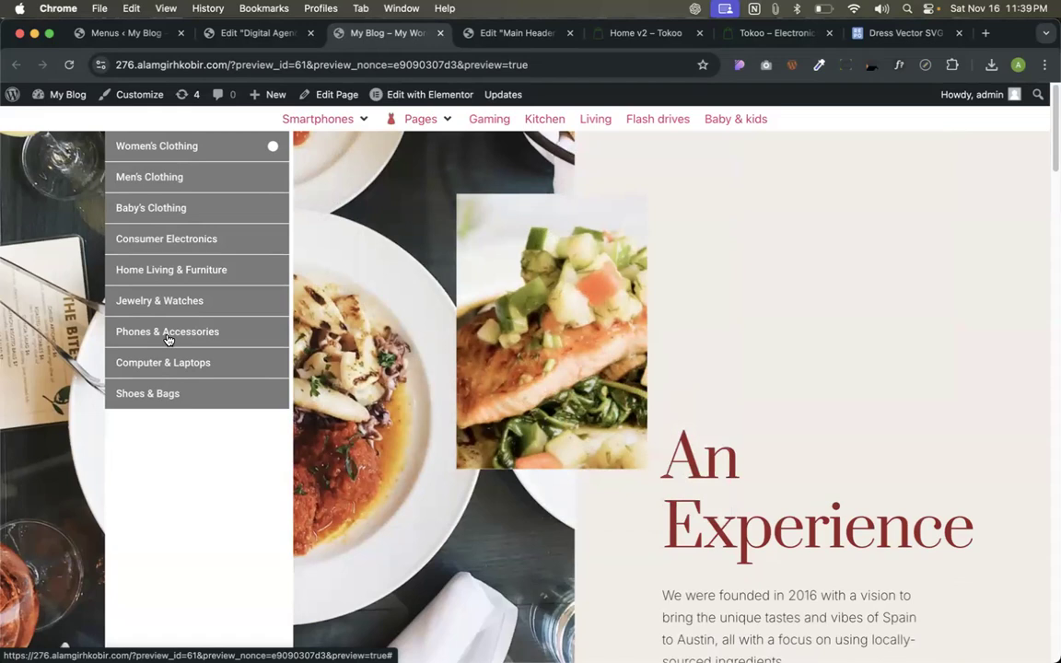
On the Digital Agency page, make the Vertical Mega Menu's main menu item background fully transparent (#7A7A7A00) in the normal state.
left_click(235, 34)
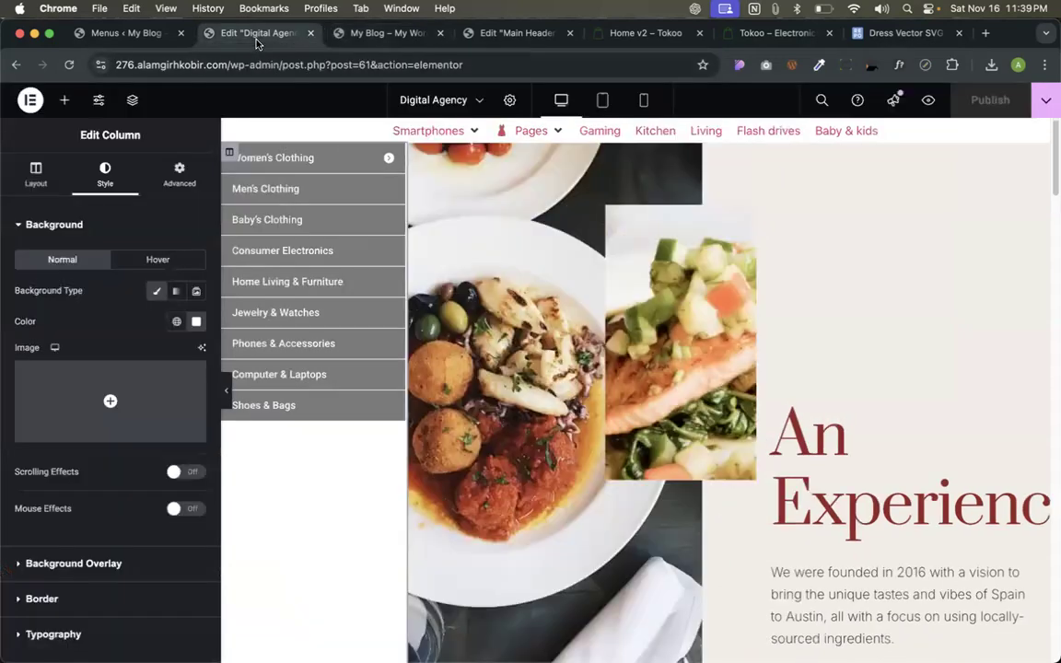
left_click(310, 162)
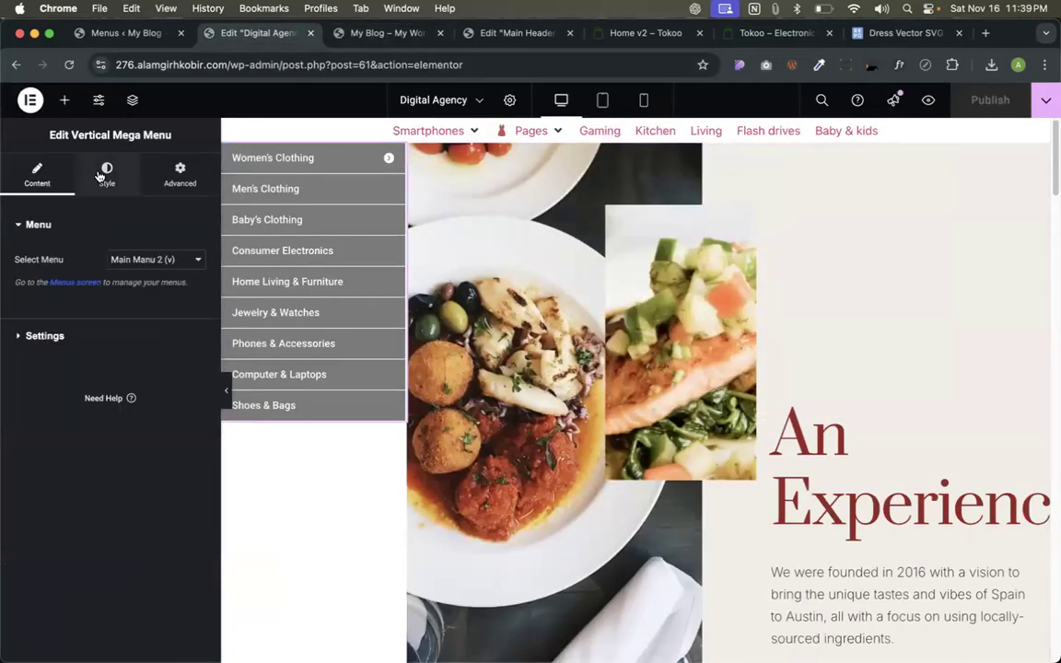
left_click(105, 175)
scroll(116, 356, "down", 3)
scroll(116, 356, "down", 3)
scroll(113, 356, "up", 1)
scroll(114, 355, "down", 1)
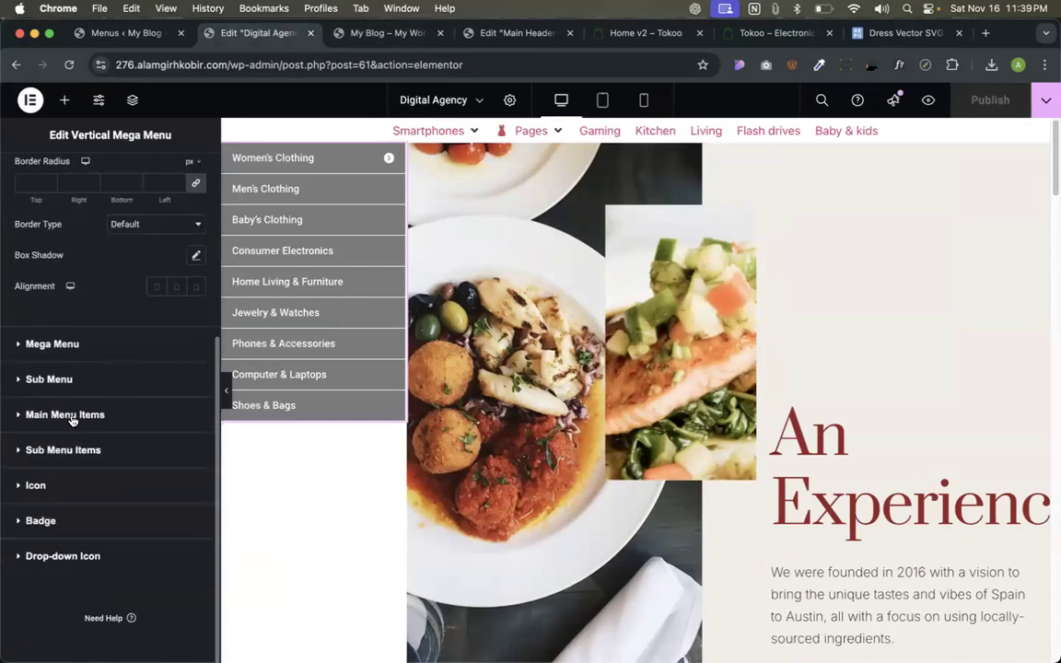
left_click(92, 414)
scroll(107, 297, "down", 4)
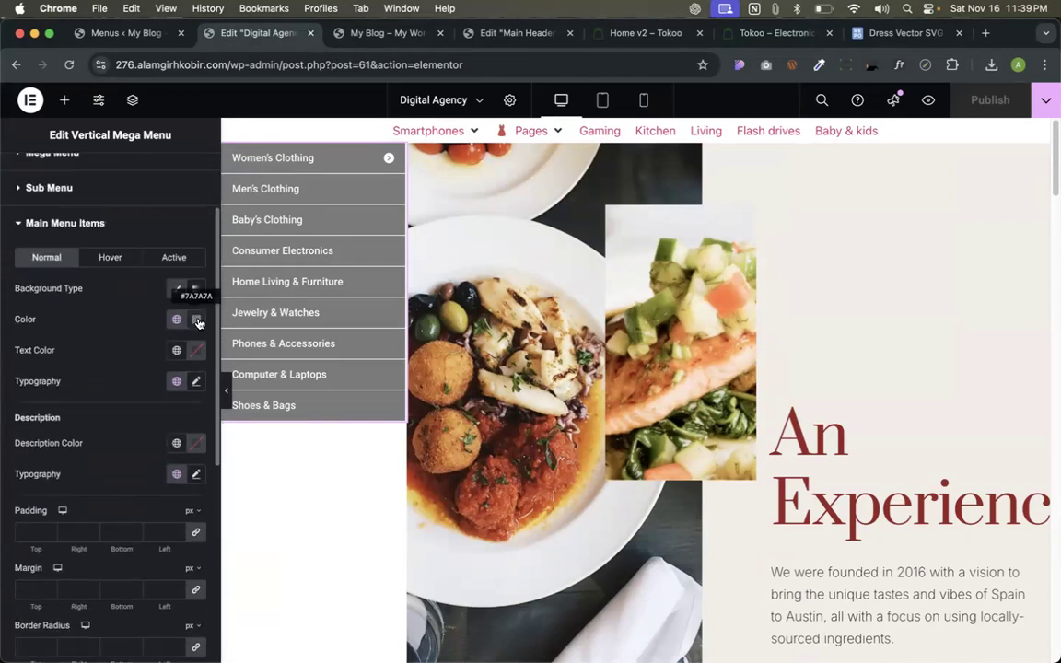
scroll(199, 323, "right", 2)
scroll(199, 323, "left", 2)
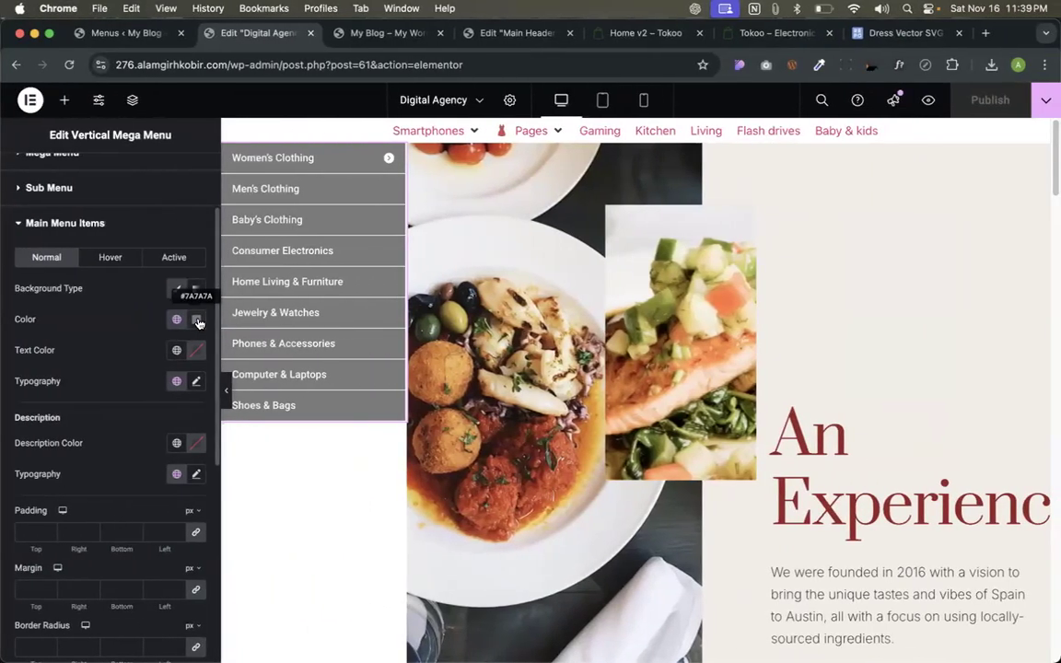
left_click(197, 319)
left_click_drag(147, 510, 30, 512)
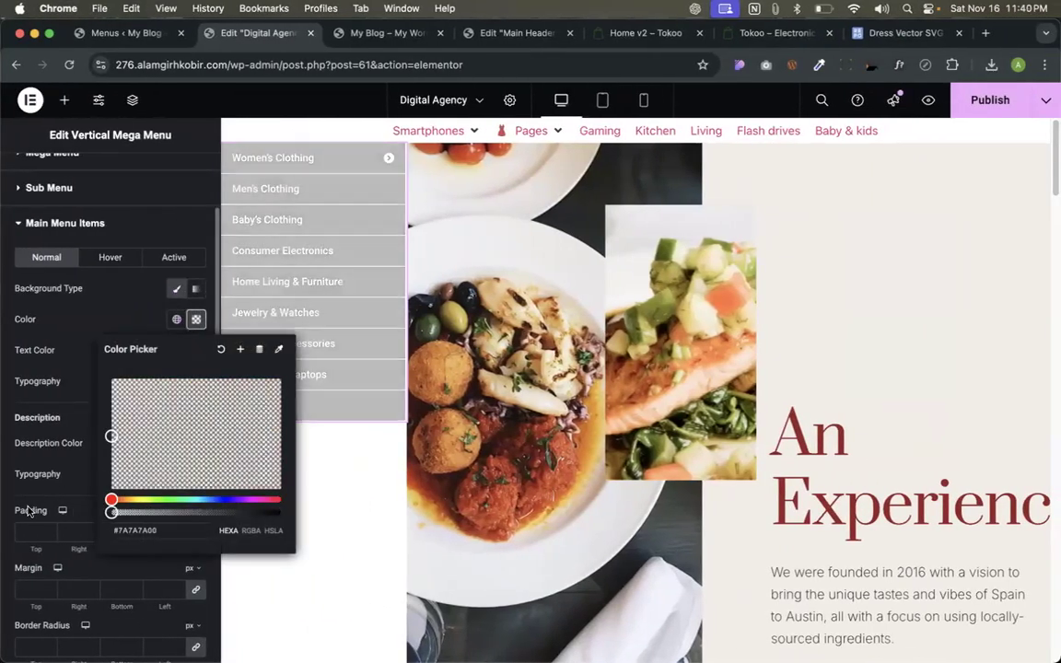
left_click(58, 385)
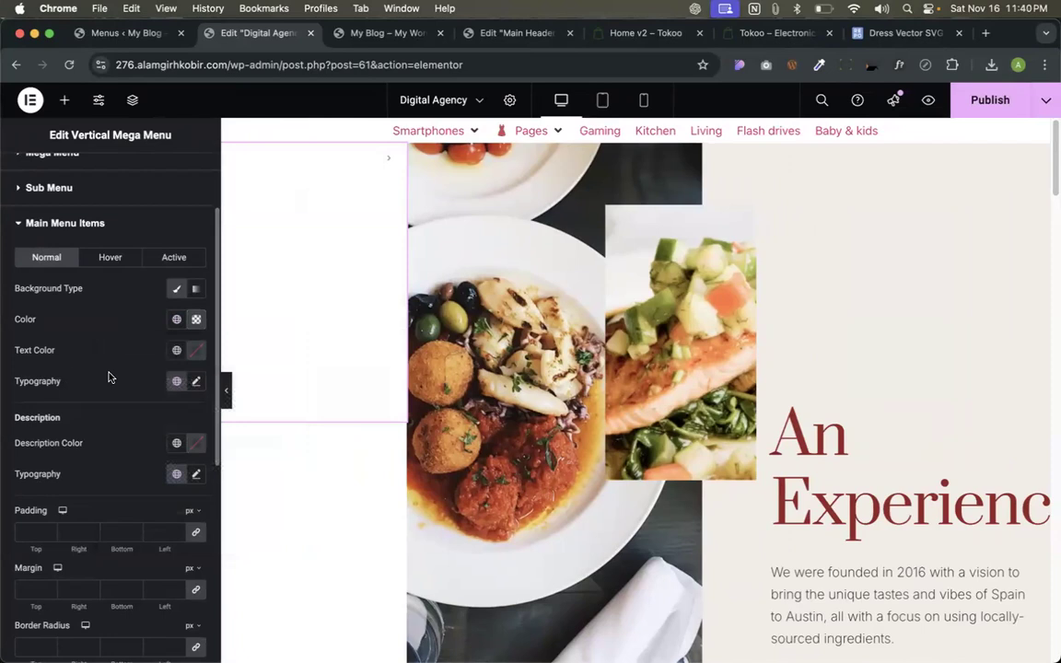
Set the normal text color of the Vertical Mega Menu's main menu items to #1A1A1A.
left_click(197, 351)
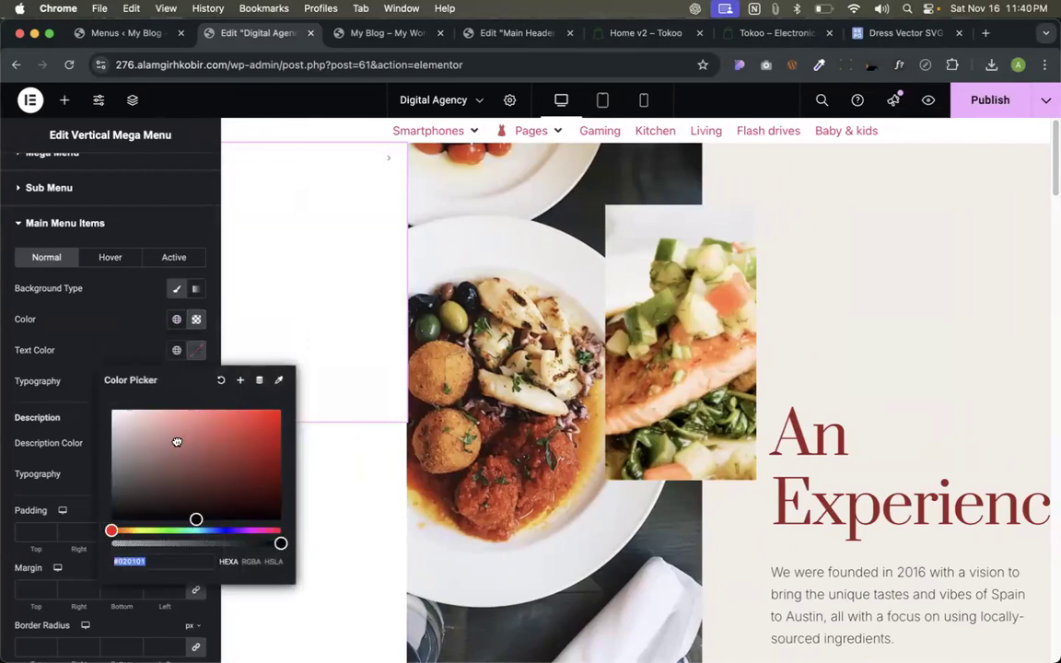
left_click_drag(173, 440, 111, 512)
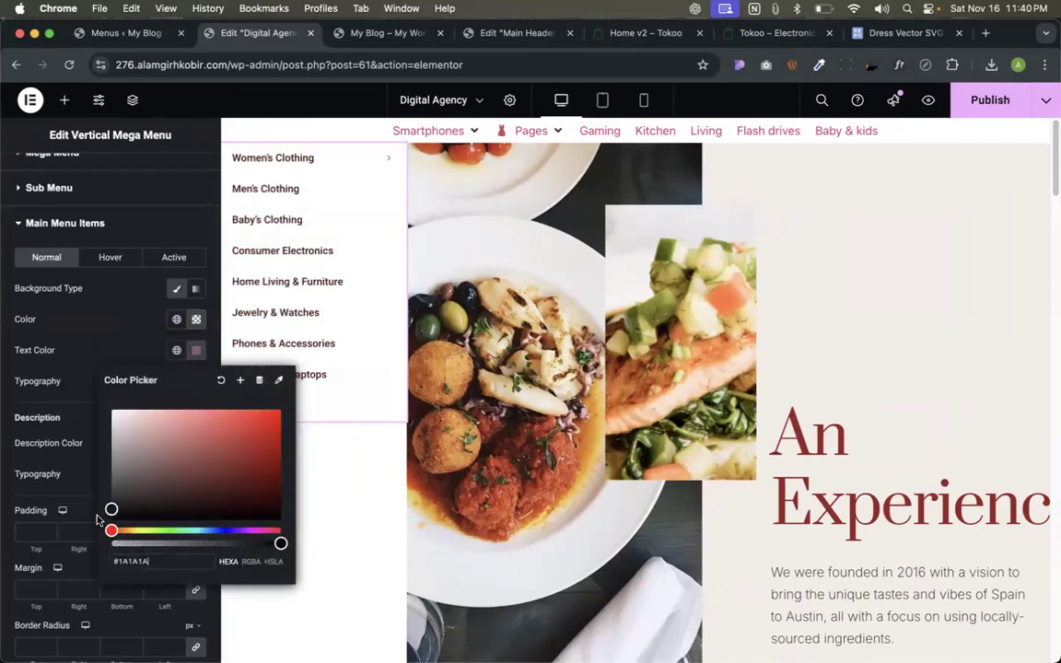
left_click(81, 443)
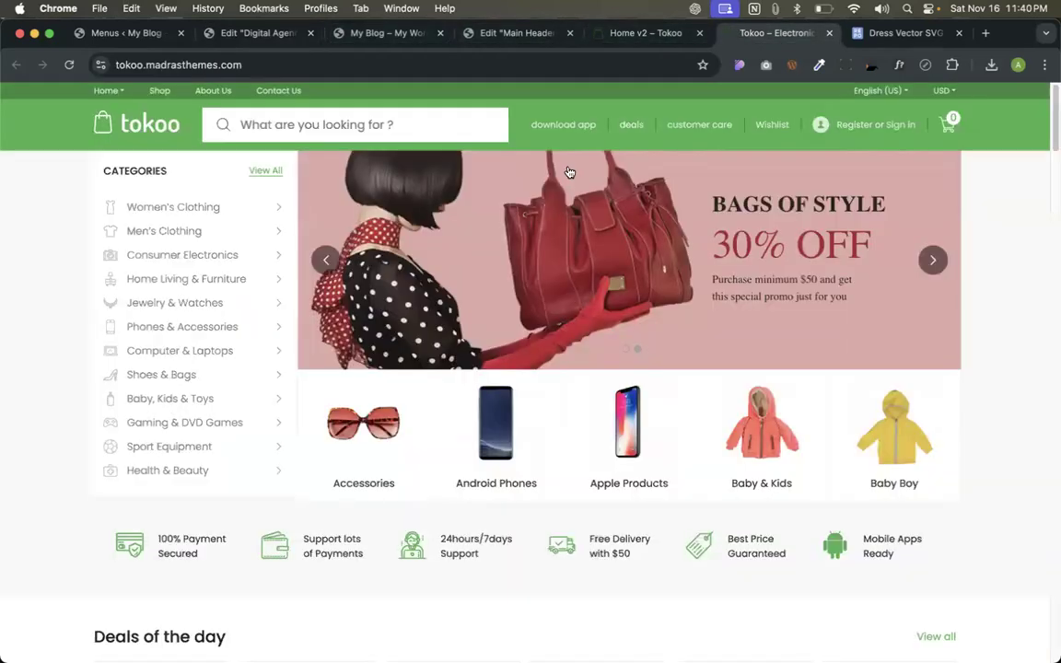
Review the Tokoo category menu icons, assign dress-svgrepo-com.svg as the Women's Clothing menu item's icon and save its settings.
left_click(779, 33)
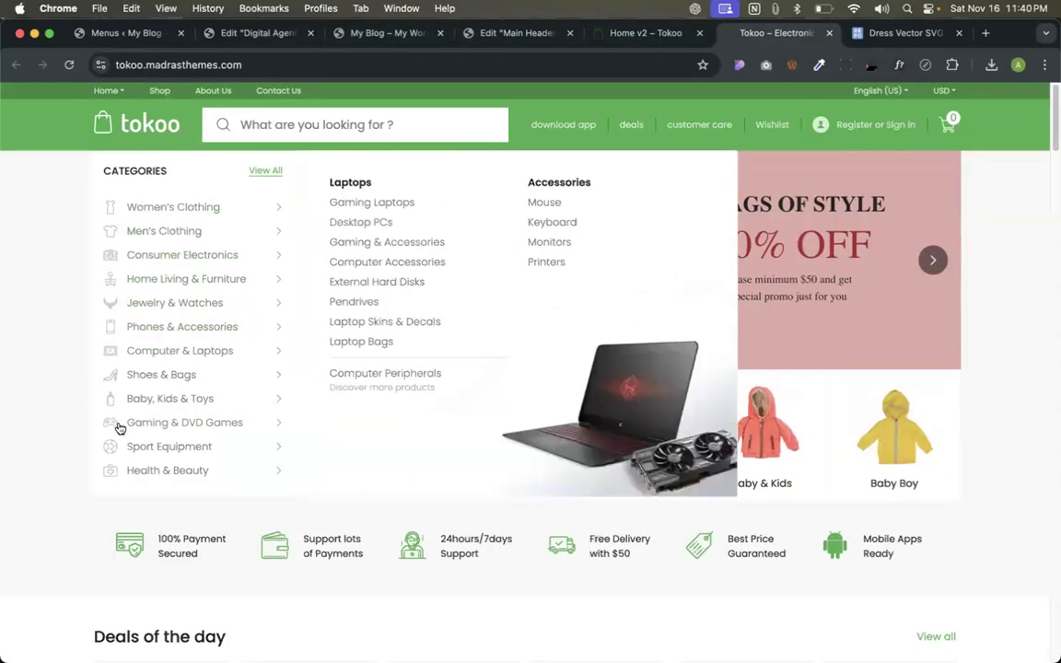
left_click(134, 33)
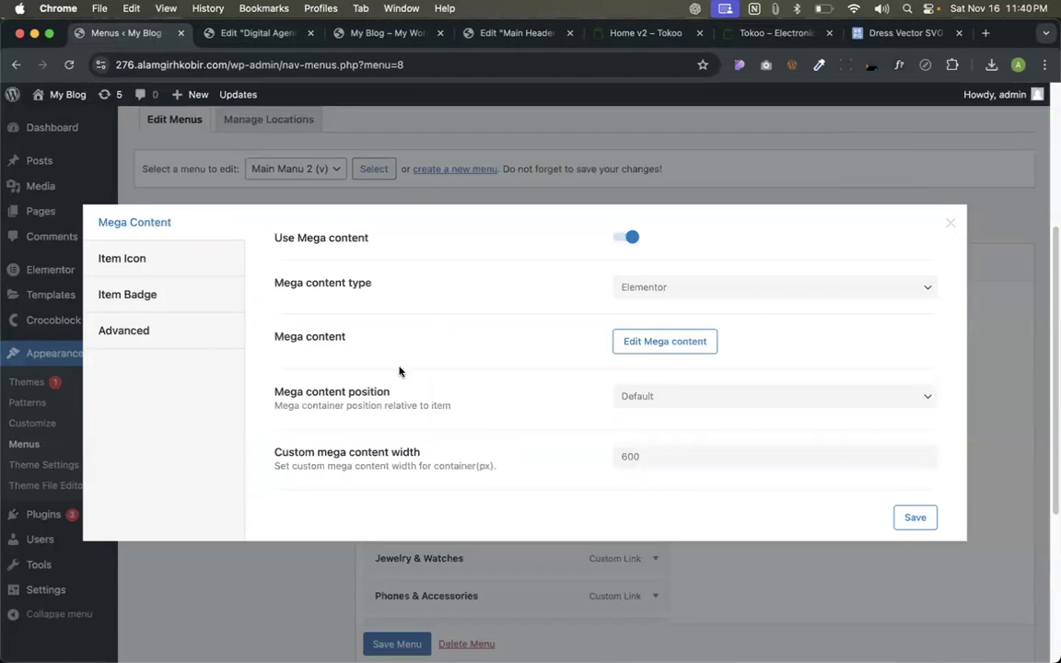
left_click(99, 261)
left_click(642, 299)
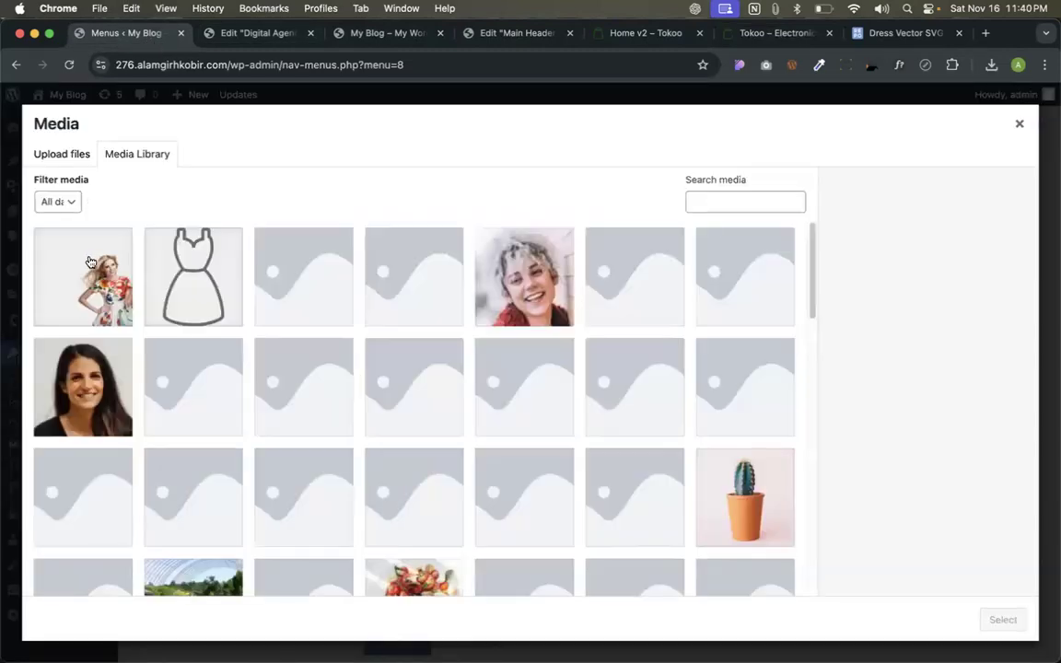
left_click(196, 268)
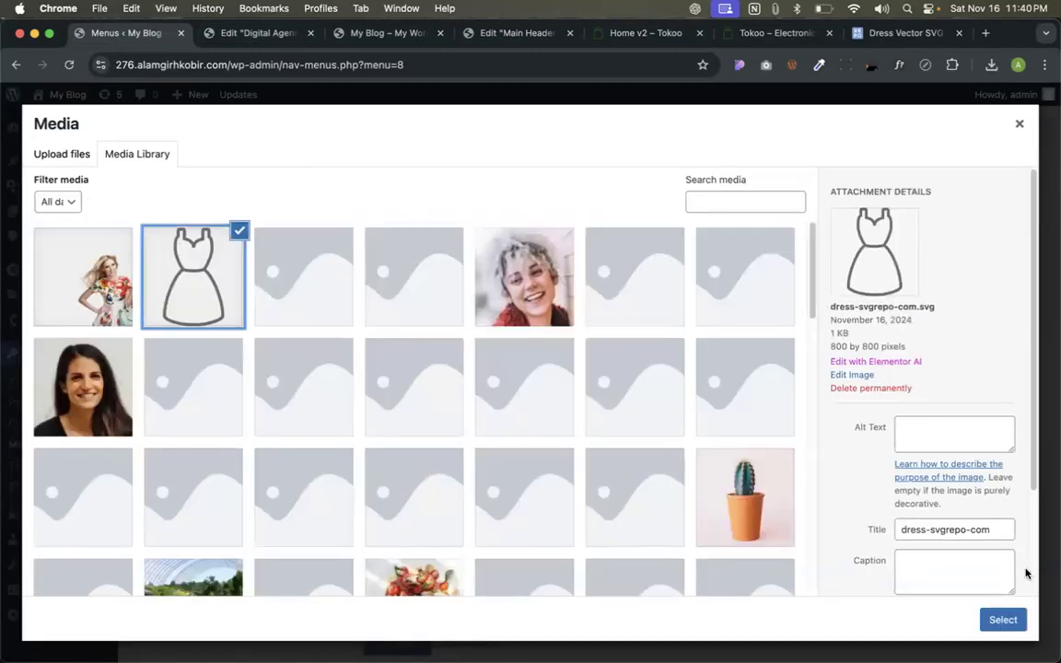
left_click(1003, 619)
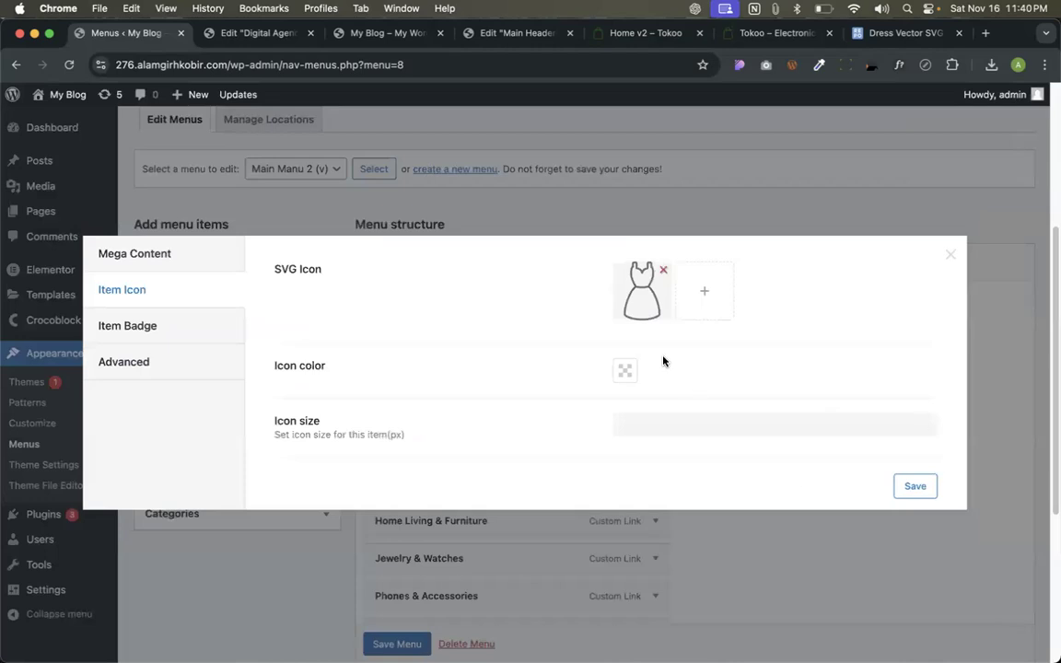
left_click(914, 485)
Publish the Digital Agency page and check the vertical category menu and Women's Clothing mega content in the My Blog preview.
left_click(378, 33)
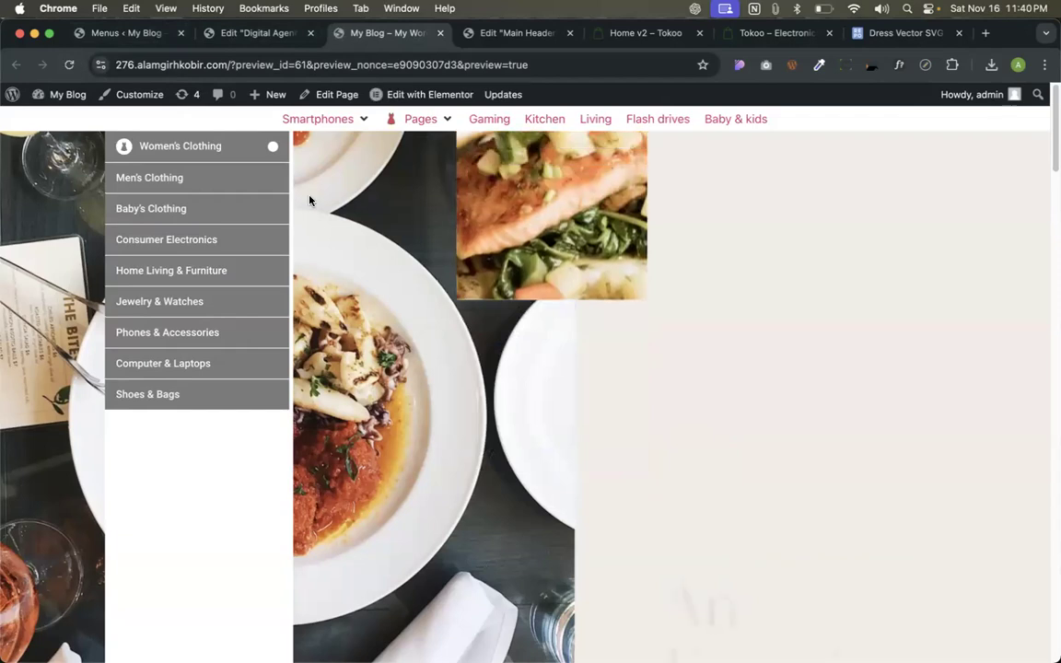
left_click(253, 34)
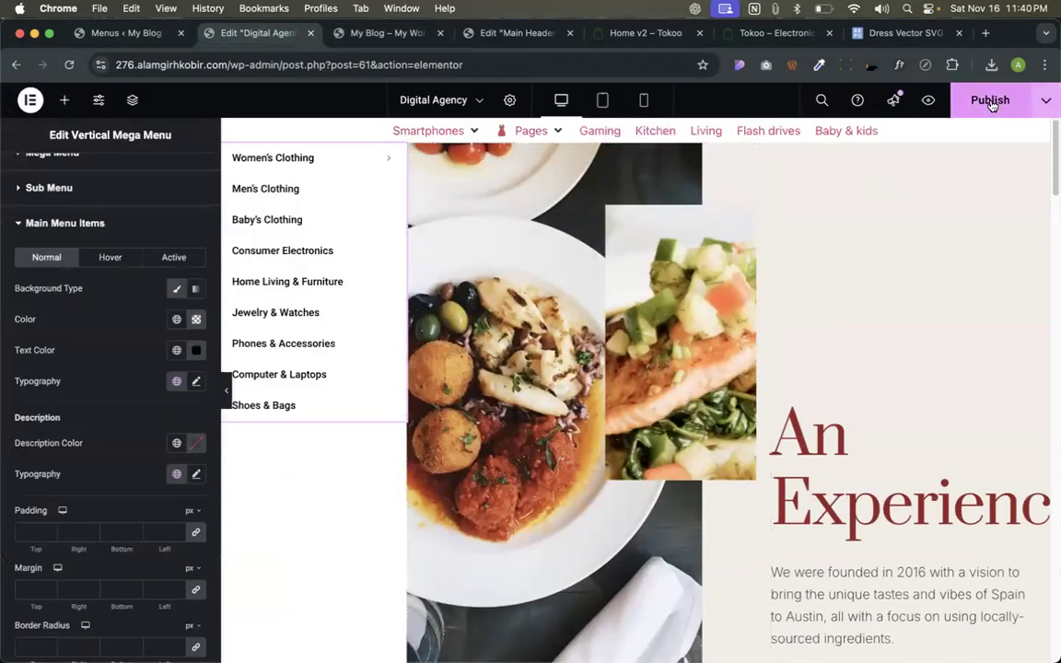
left_click(373, 33)
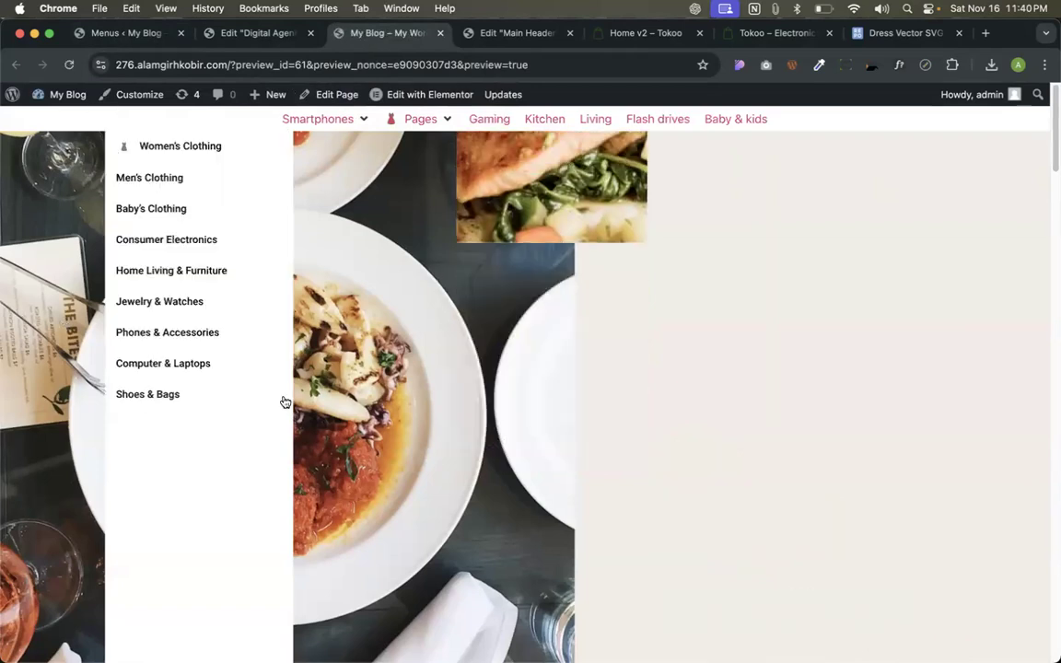
mouse_move(230, 152)
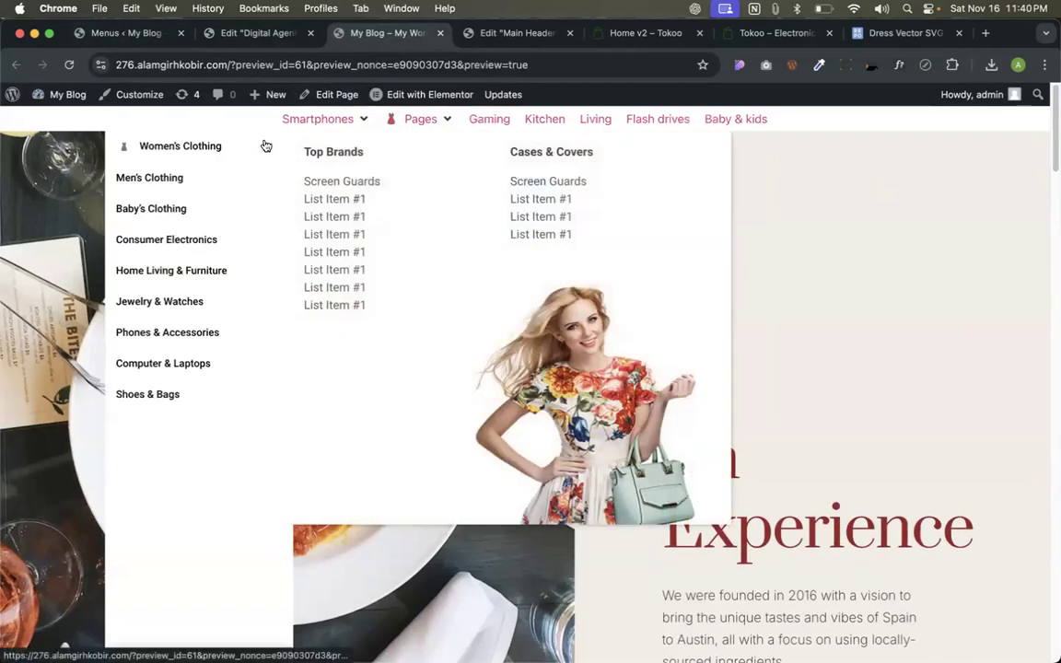
Set the Vertical Mega Menu's normal item icon color to #000000 and publish the Digital Agency page.
left_click(241, 33)
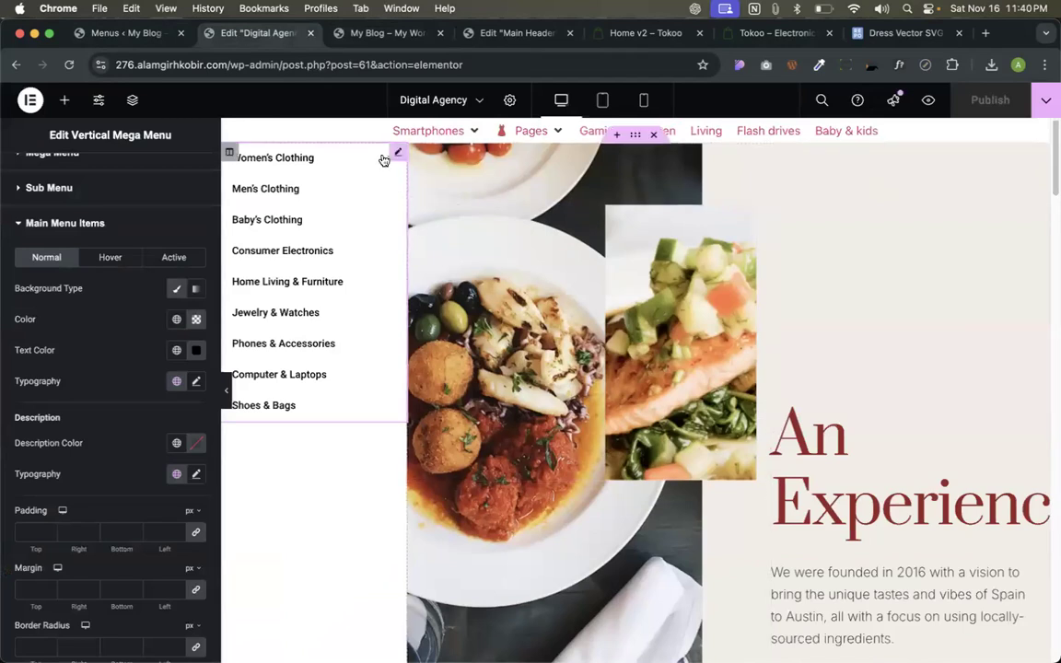
scroll(147, 319, "down", 6)
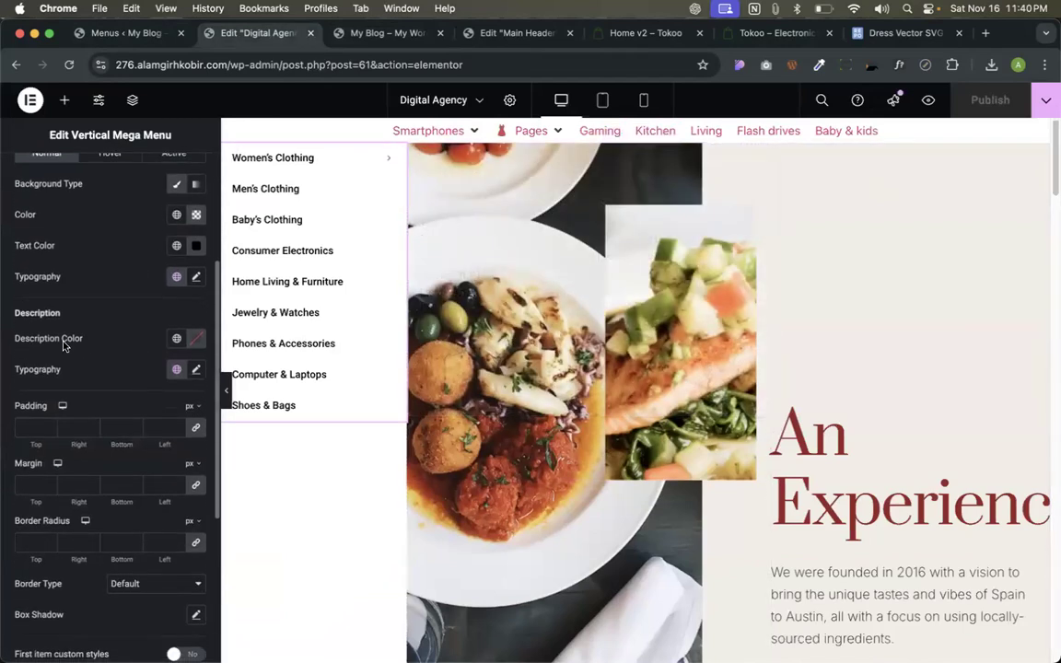
scroll(46, 497, "down", 2)
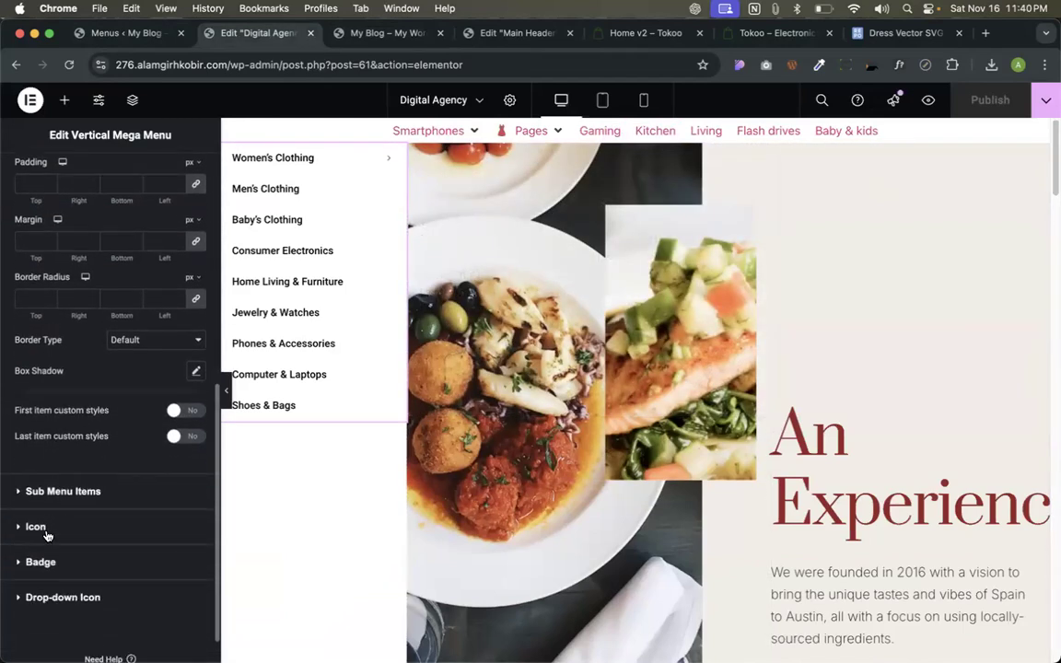
left_click(37, 533)
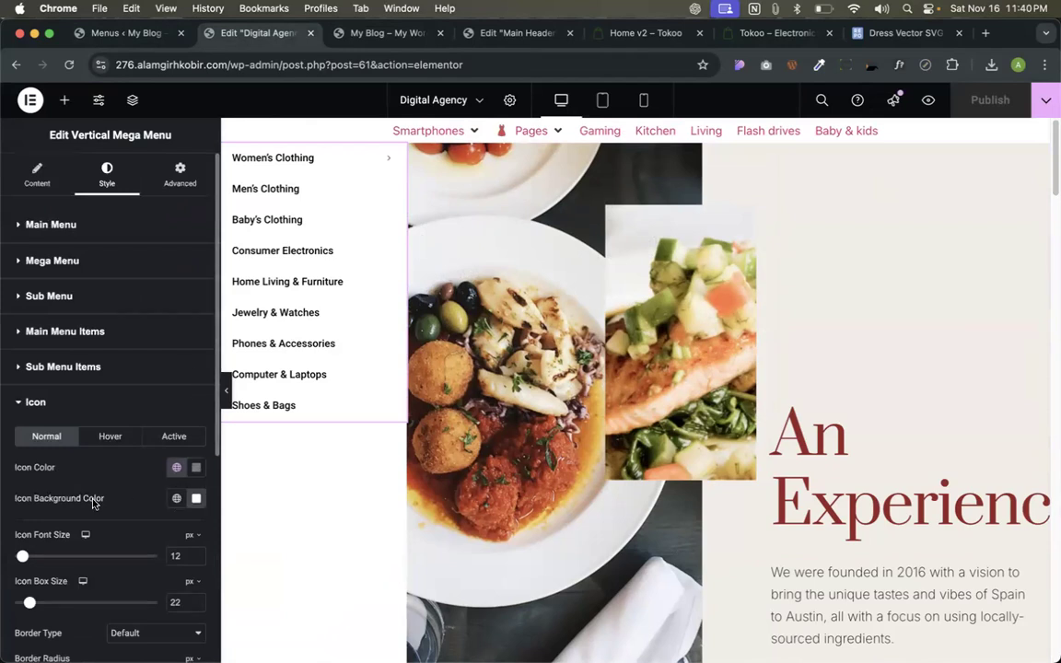
scroll(196, 498, "down", 1)
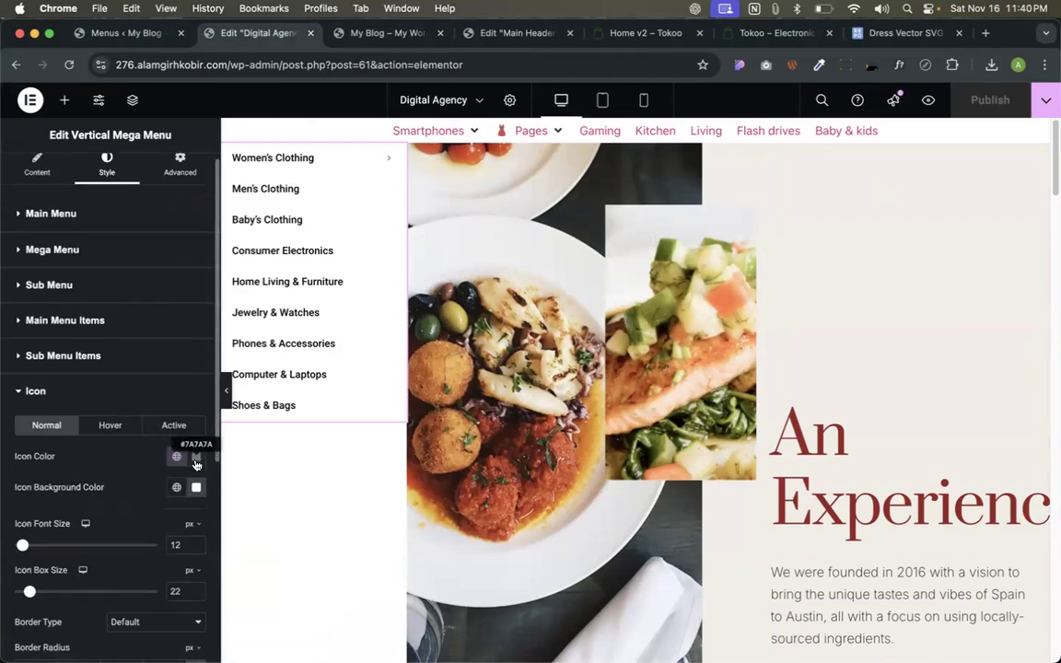
left_click(195, 457)
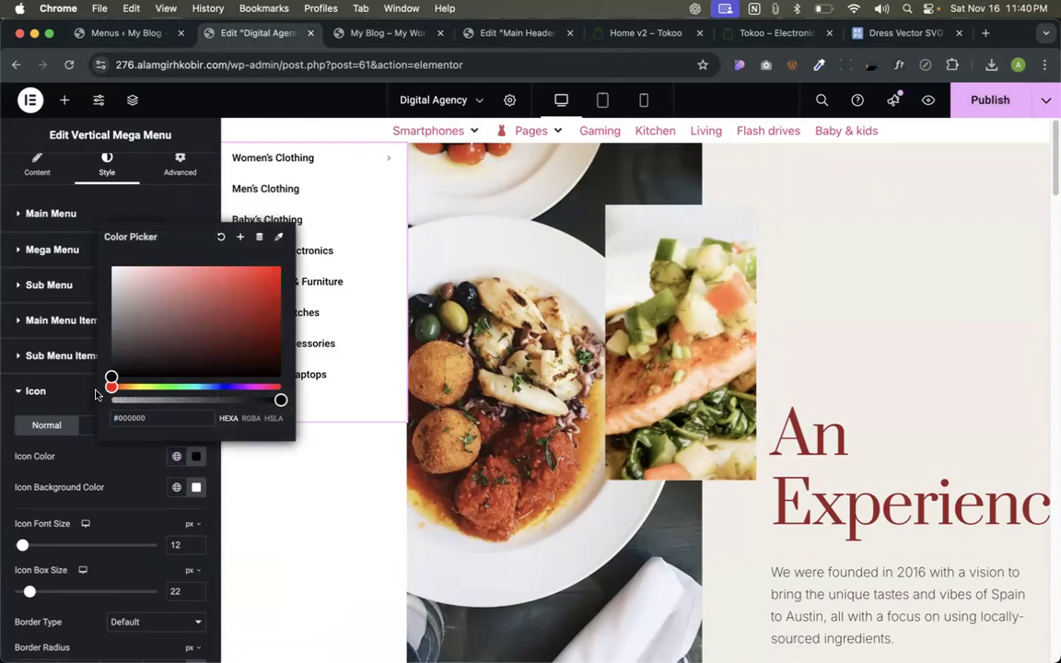
left_click(90, 485)
left_click(967, 99)
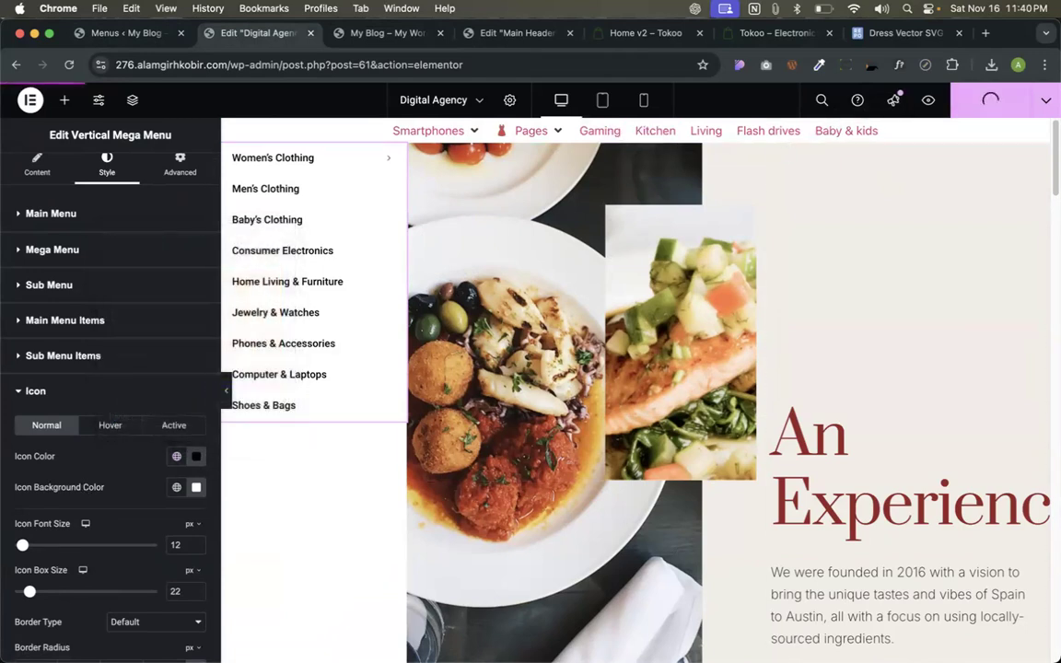
Reload the My Blog preview and check the Women's Clothing item's icon color and its mega content.
left_click(364, 37)
left_click(66, 66)
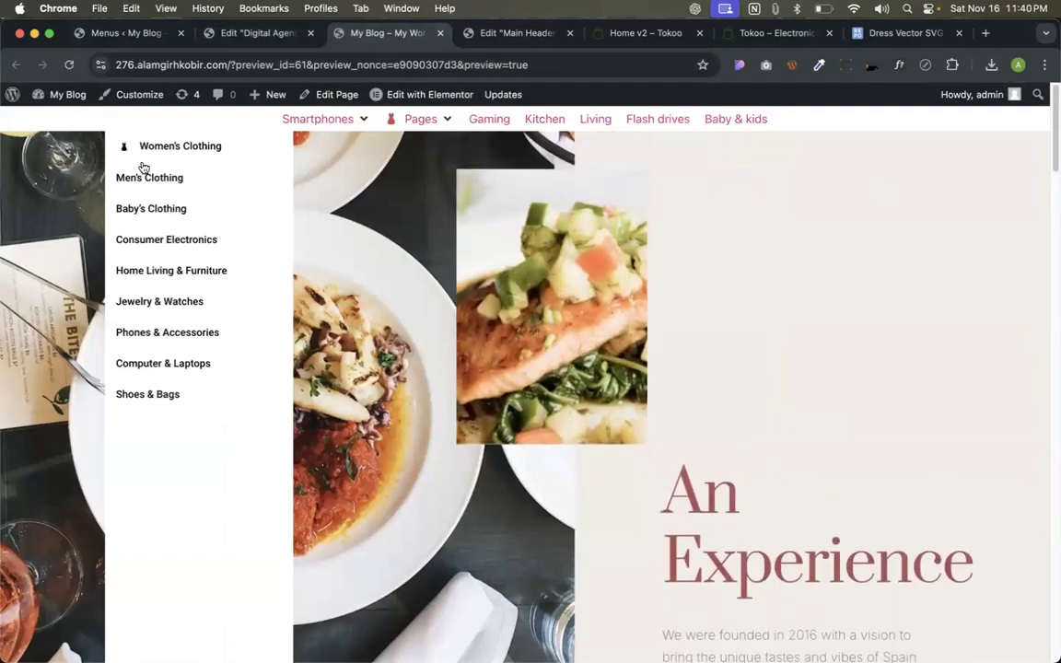
mouse_move(261, 152)
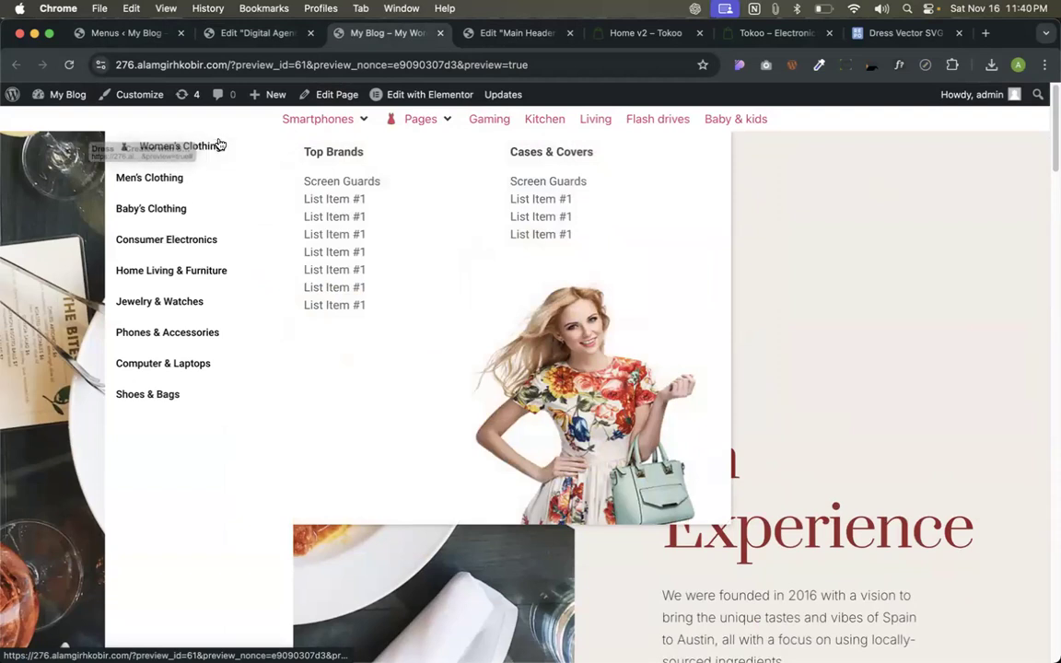
Set the Vertical Mega Menu's item icon box size to 16 px, publish the page and check it in the My Blog preview.
left_click(248, 33)
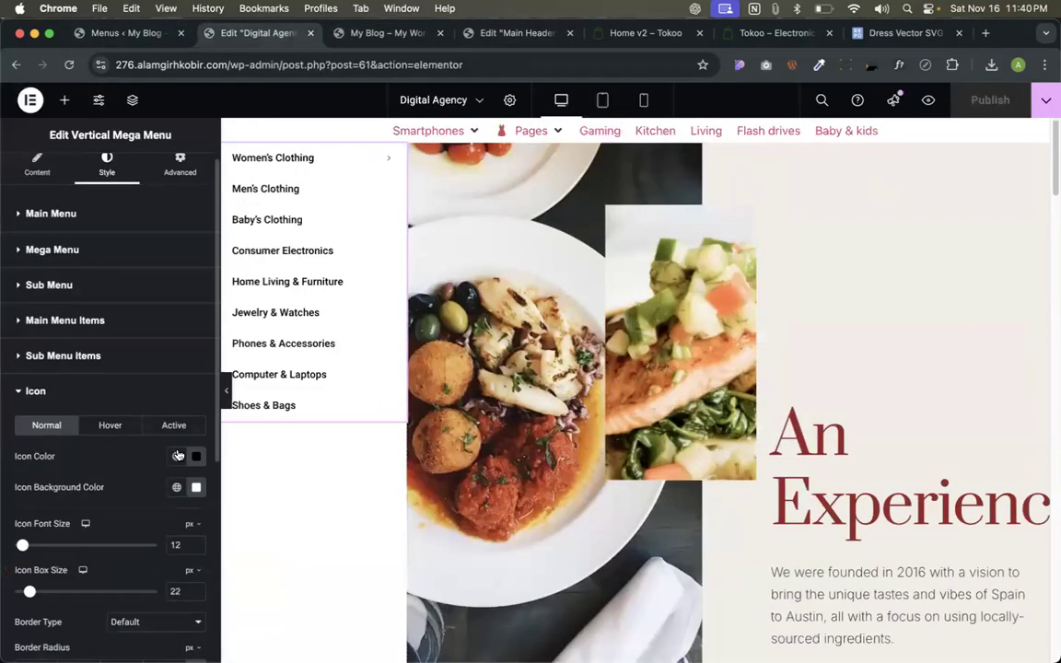
scroll(178, 454, "down", 3)
left_click_drag(22, 434, 35, 434)
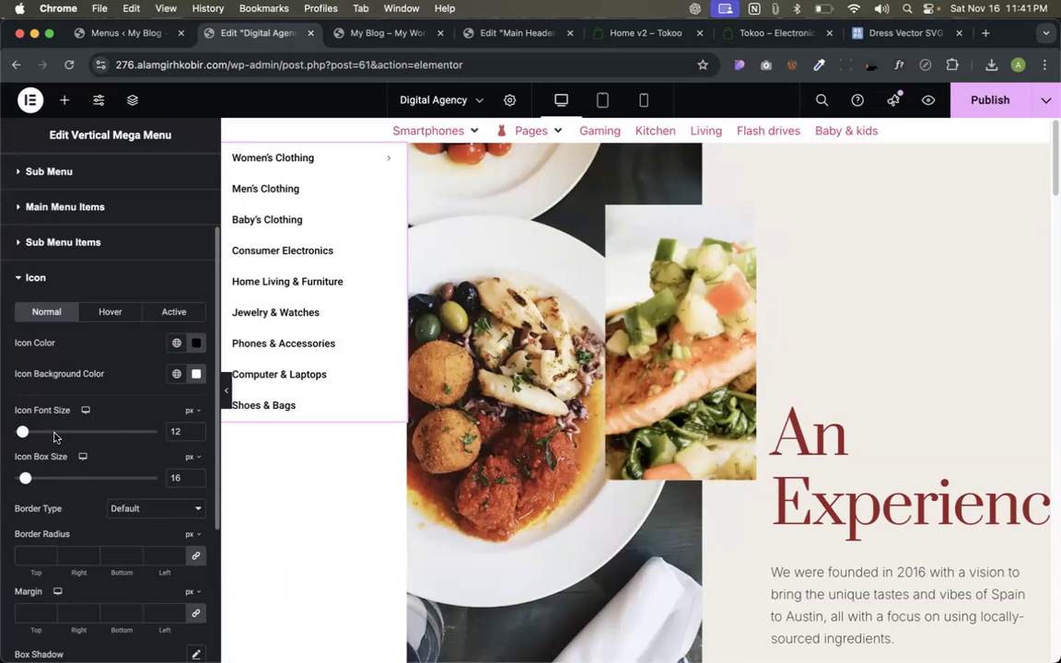
left_click(990, 103)
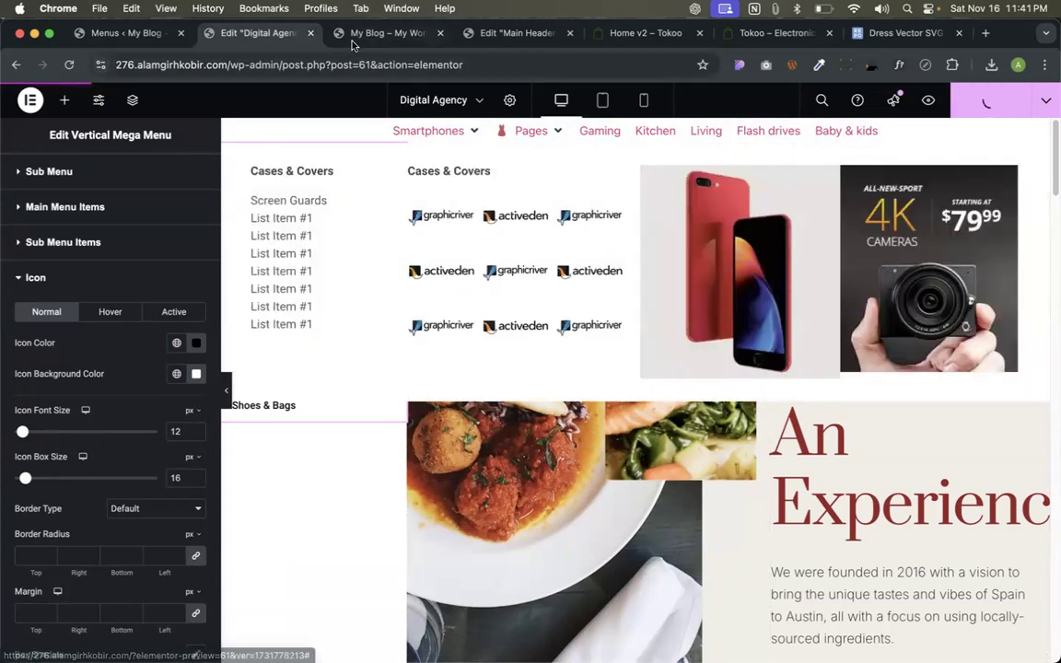
left_click(346, 35)
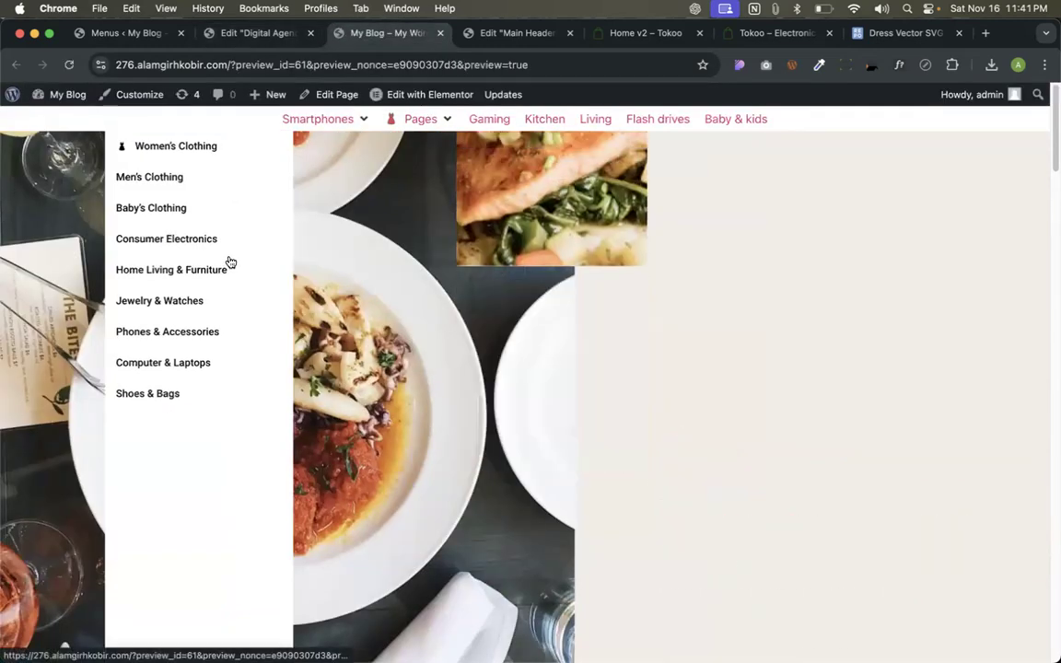
Try #000000 as the item icon background color, publish and preview it, and undo the color change.
left_click(274, 33)
left_click(193, 374)
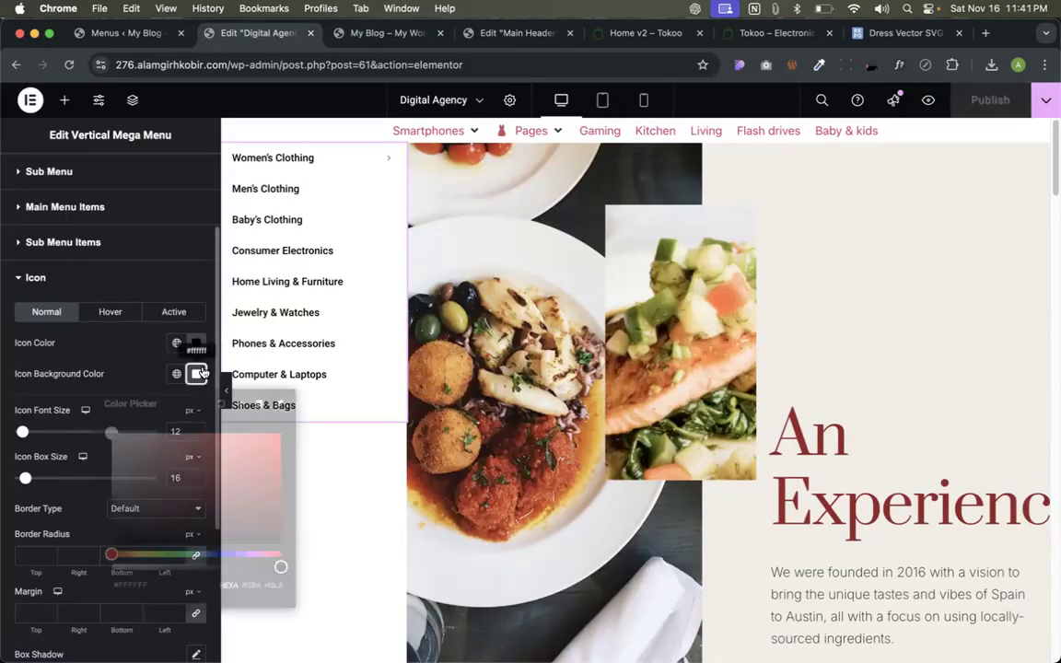
left_click_drag(142, 482, 97, 568)
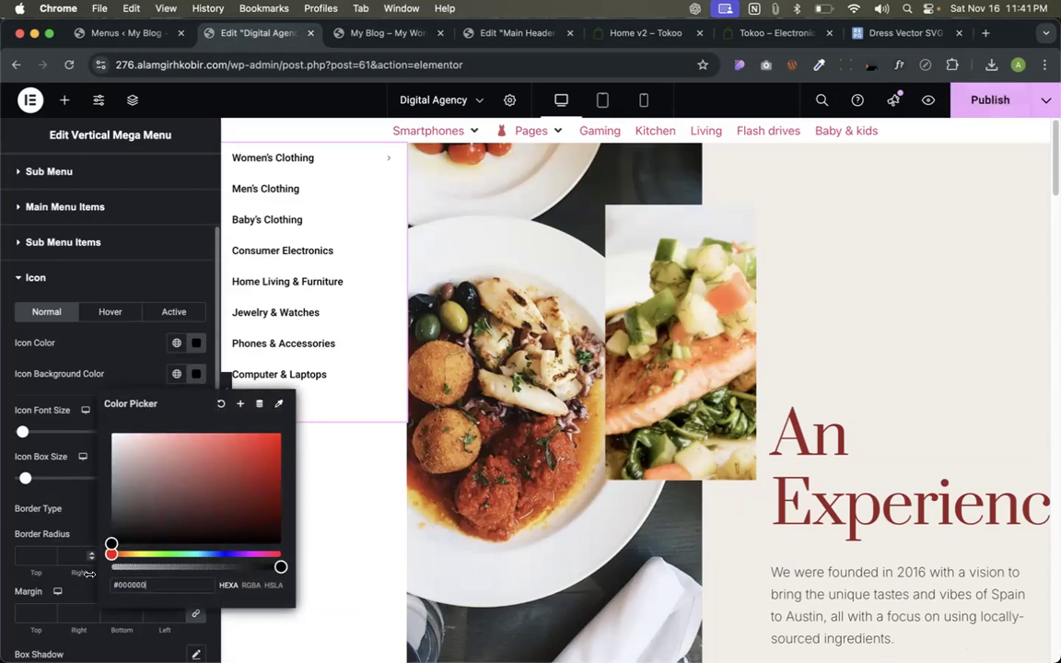
left_click(986, 102)
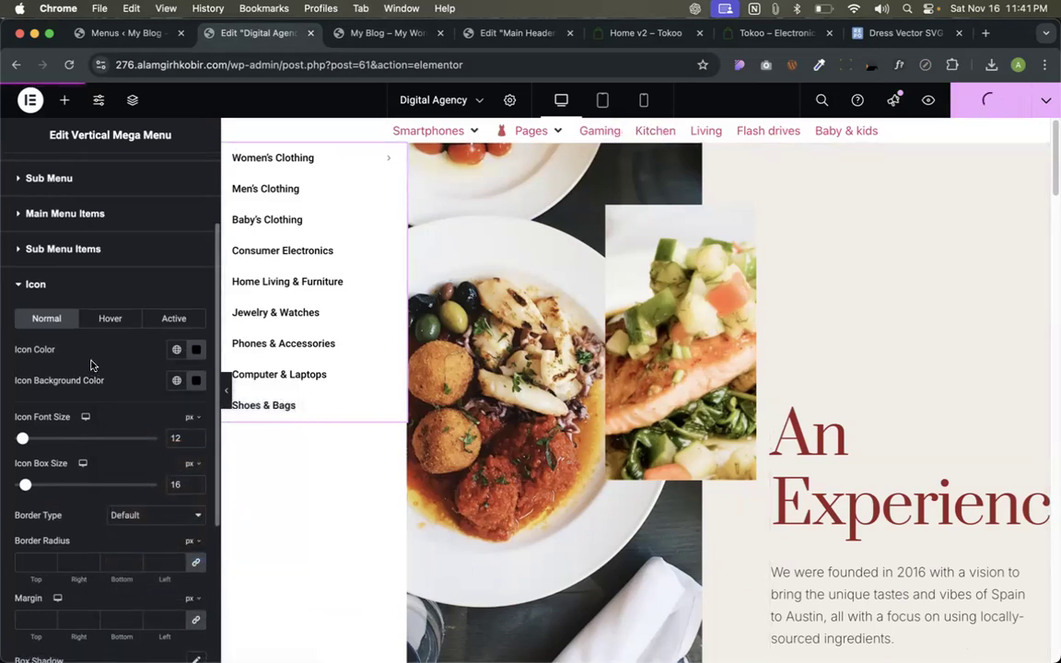
left_click(350, 34)
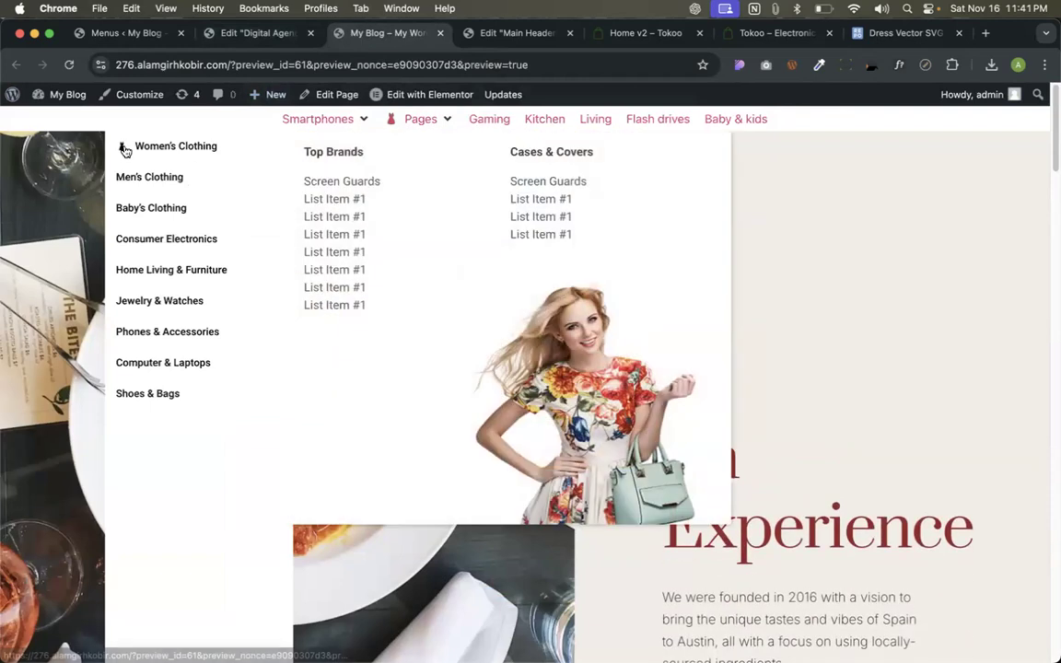
left_click(267, 33)
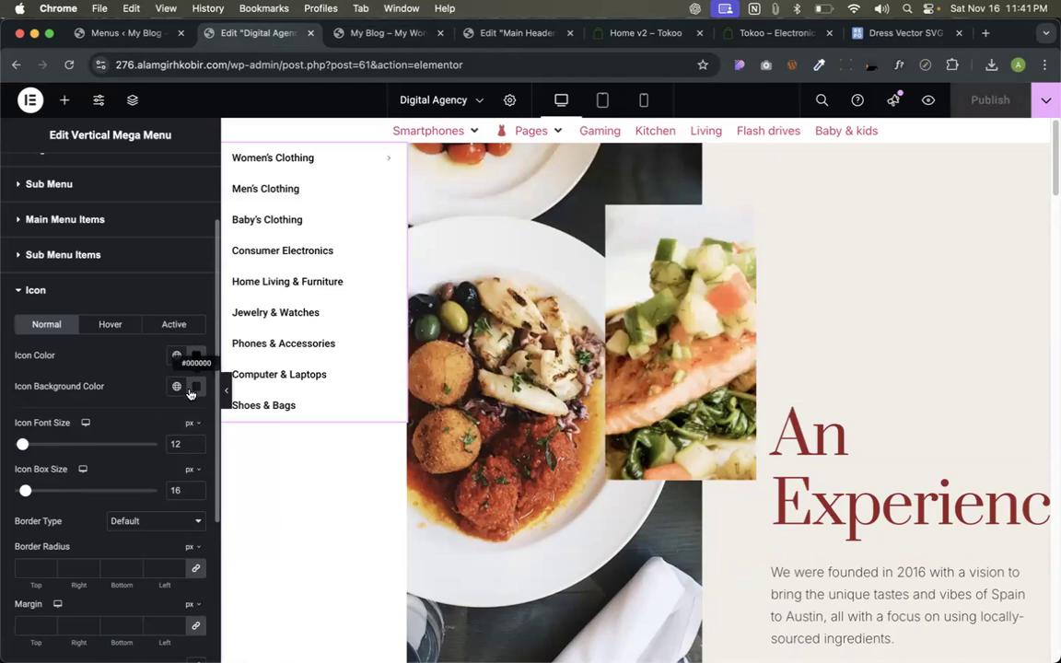
key("super+z")
Set the Vertical Mega Menu's normal drop-down icon color to #080808, publish the page and check the My Blog preview.
scroll(120, 414, "down", 5)
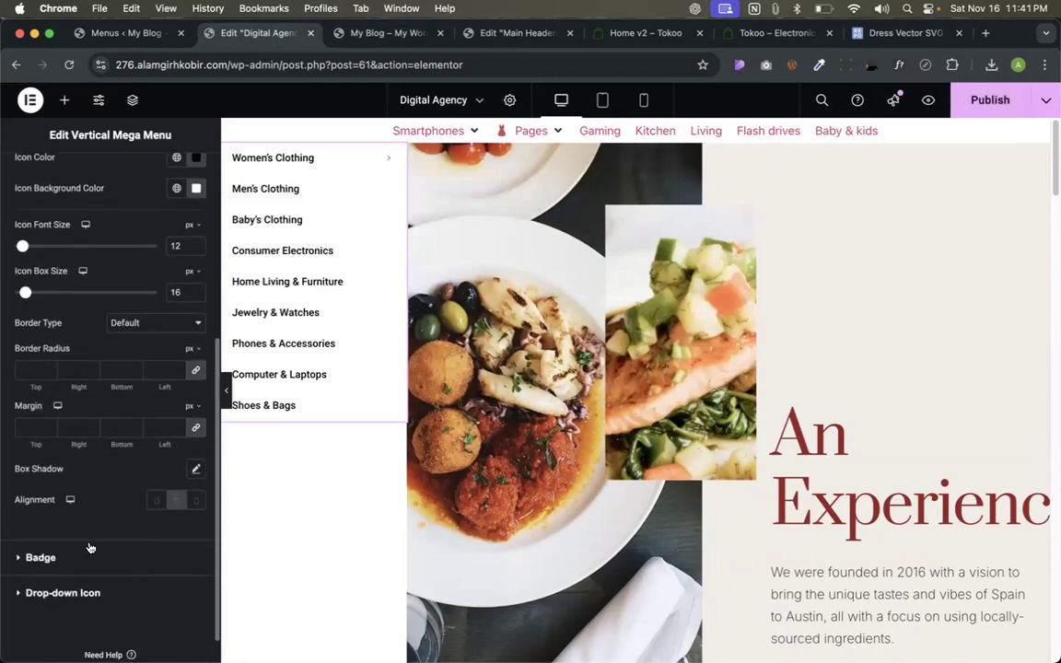
left_click(53, 558)
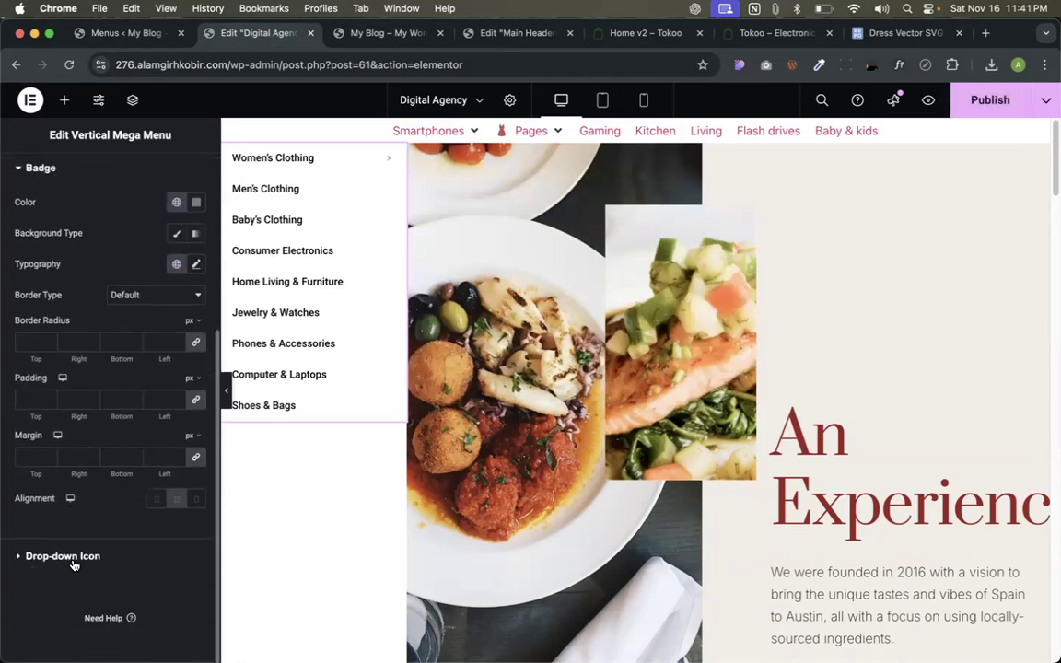
left_click(64, 557)
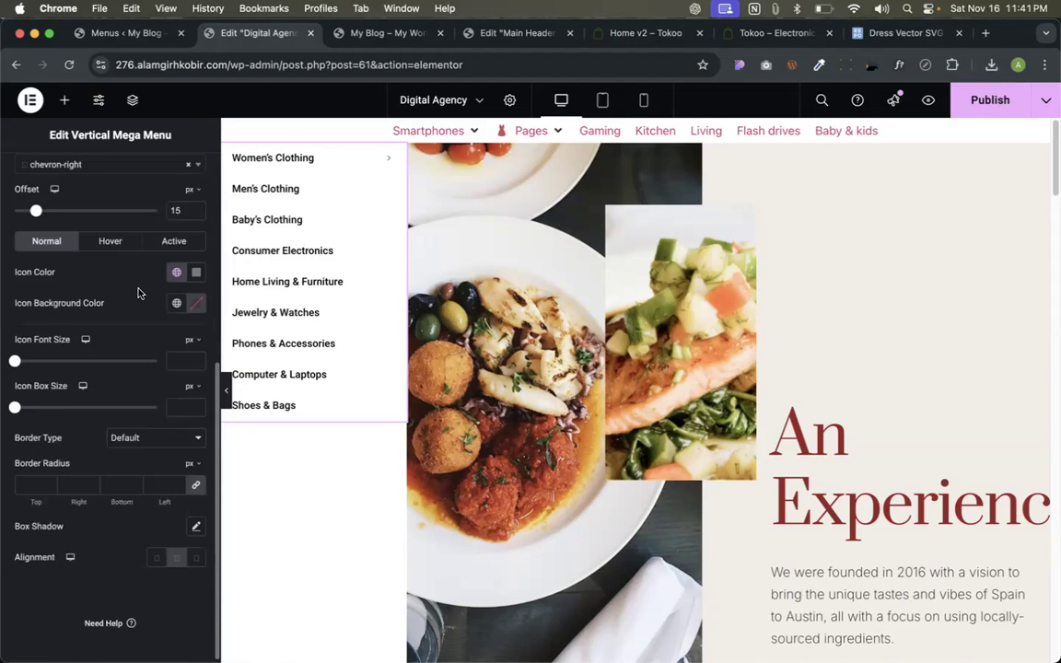
left_click(196, 271)
left_click(117, 433)
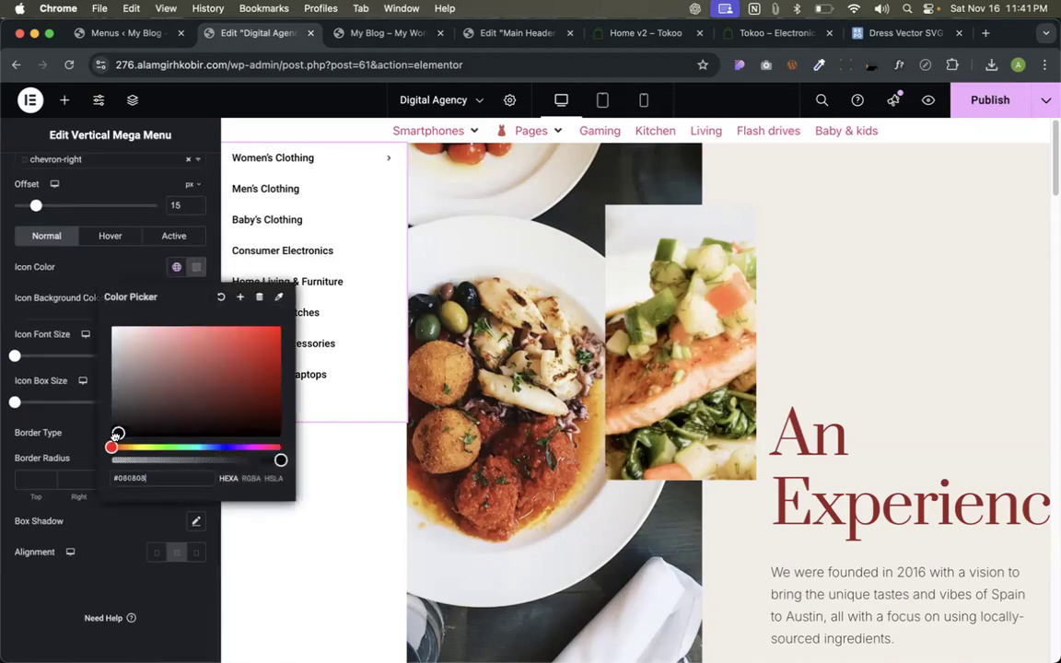
left_click(965, 97)
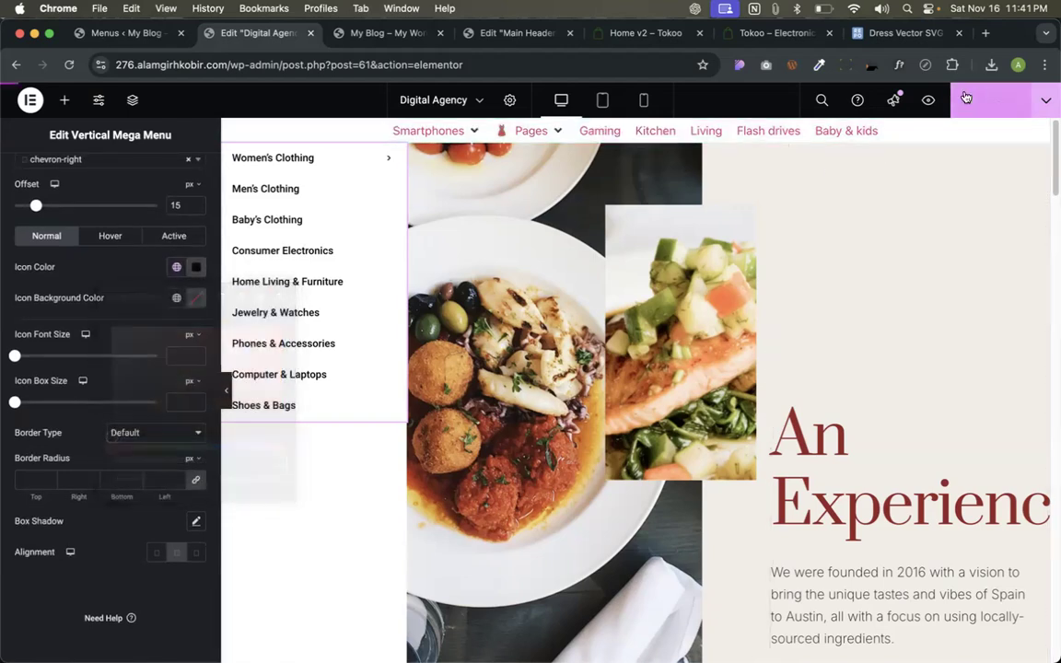
left_click(364, 35)
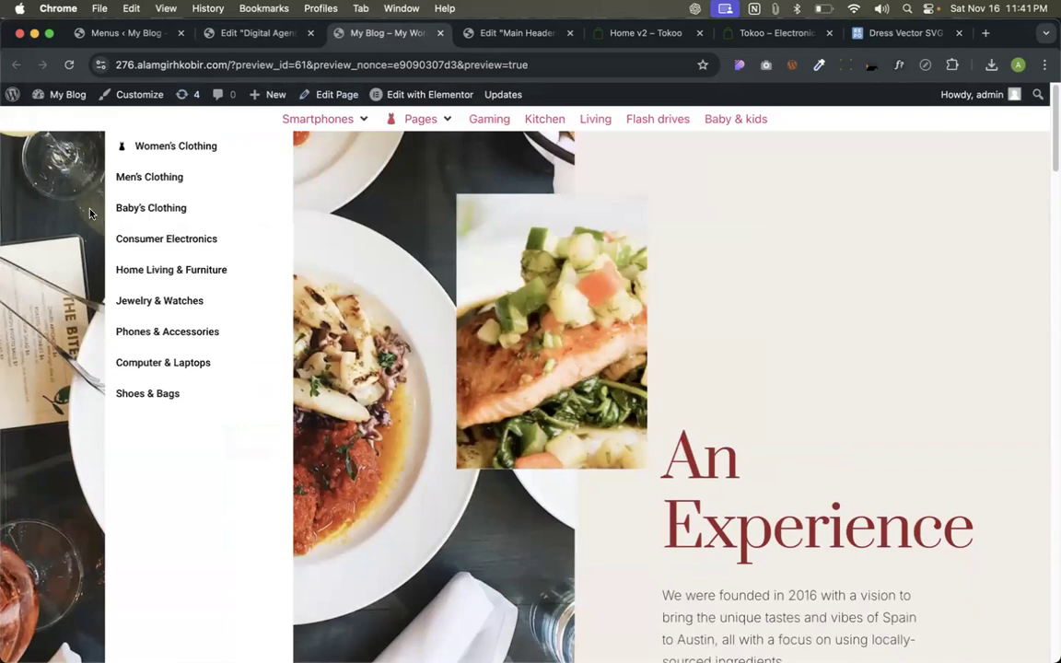
Set the Vertical Mega Menu's drop-down icon font size to 14 px, publish the page and check the My Blog preview.
left_click(256, 34)
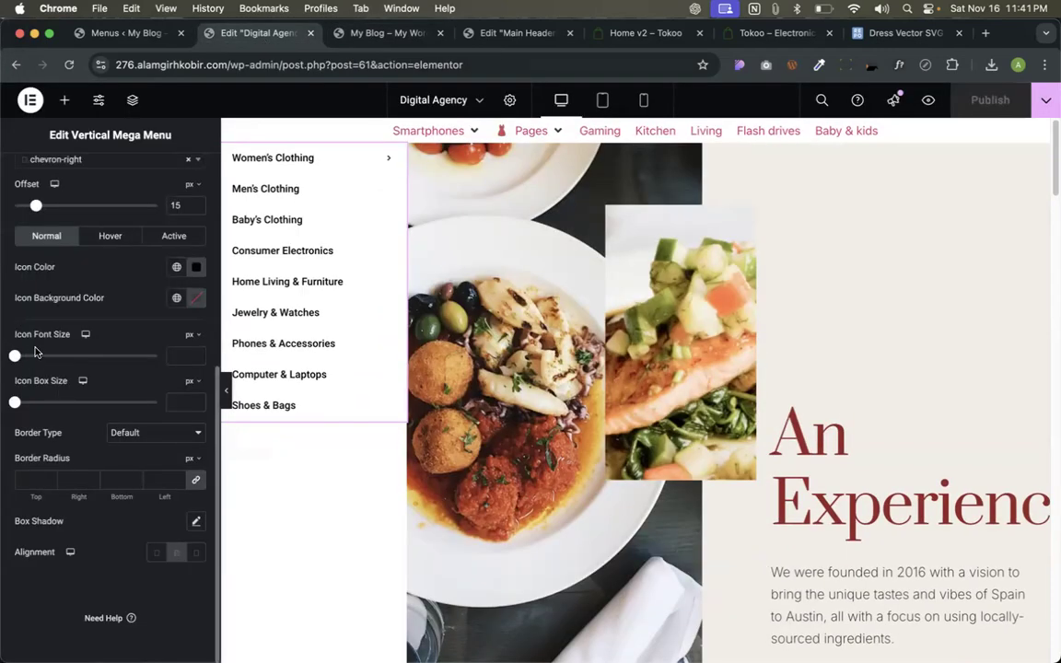
left_click_drag(18, 407, 77, 406)
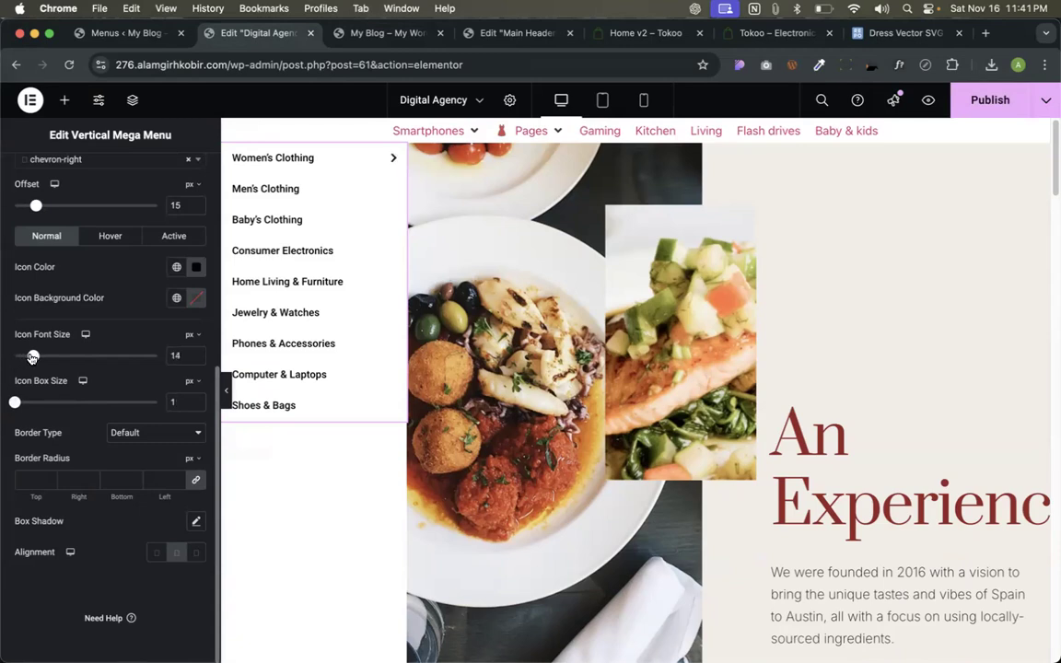
left_click(966, 108)
left_click(344, 30)
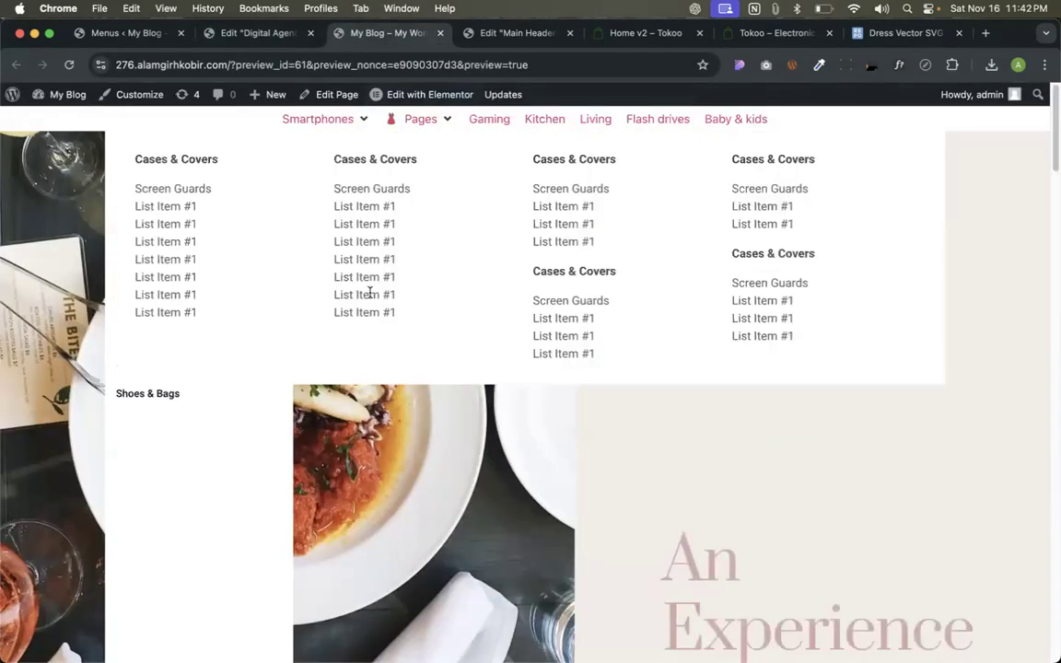
mouse_move(238, 148)
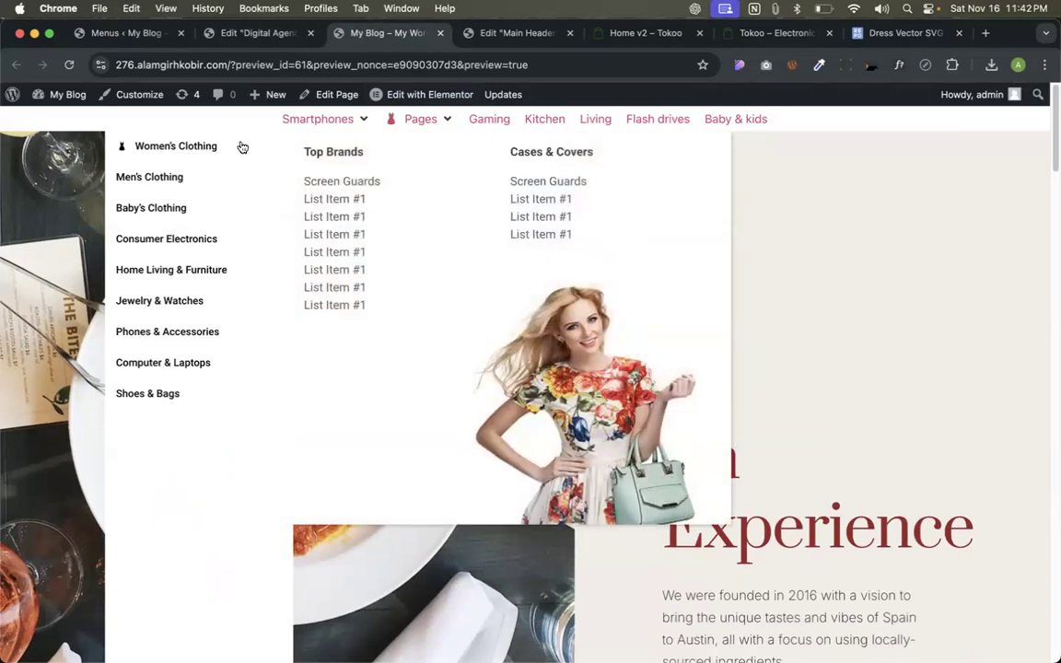
Clear the Vertical Mega Menu's drop-down icon box size, publish the page and check Women's Clothing in the My Blog preview.
left_click(241, 33)
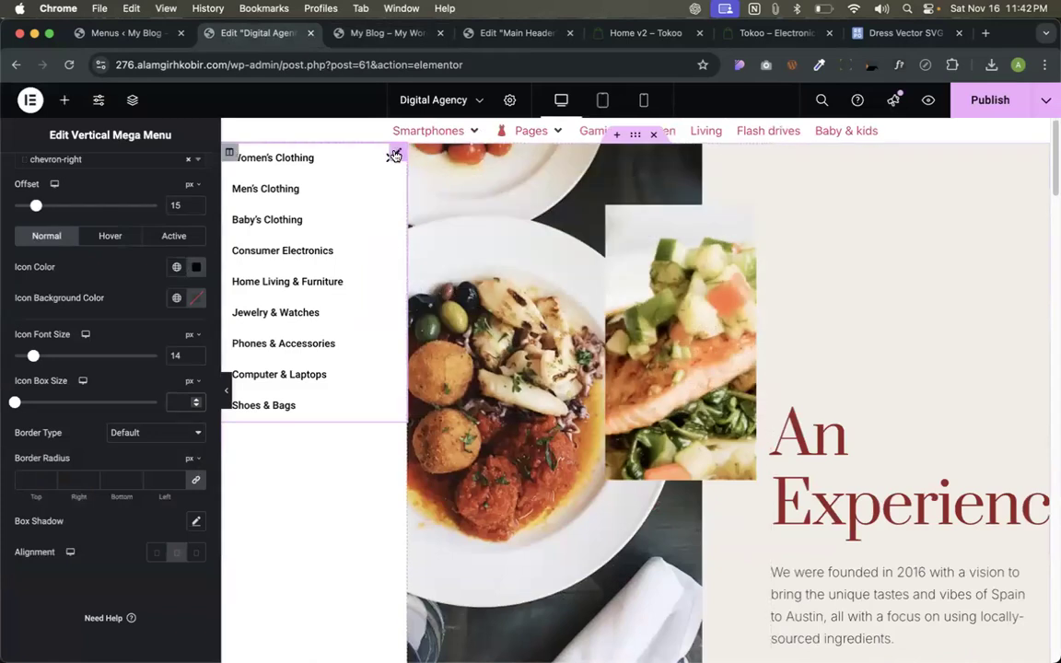
left_click(965, 105)
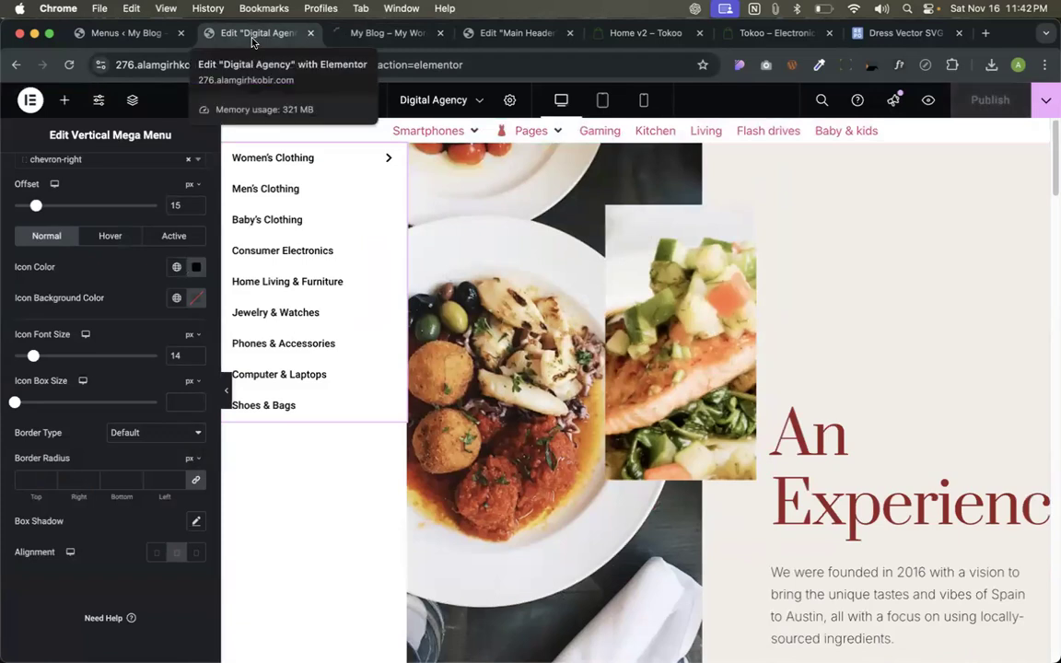
left_click(369, 34)
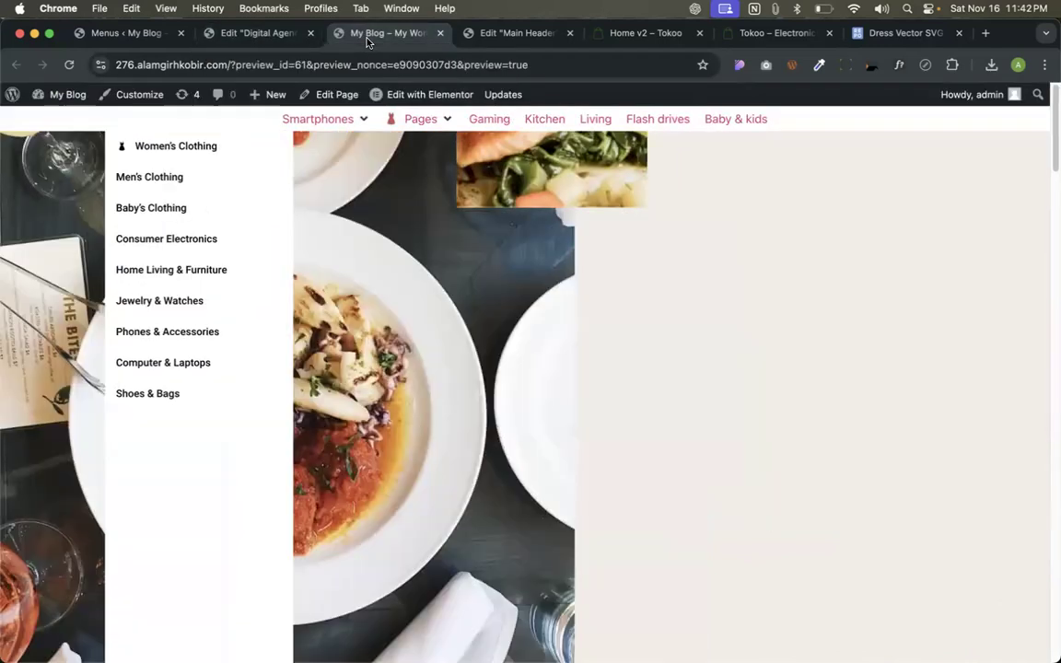
mouse_move(194, 146)
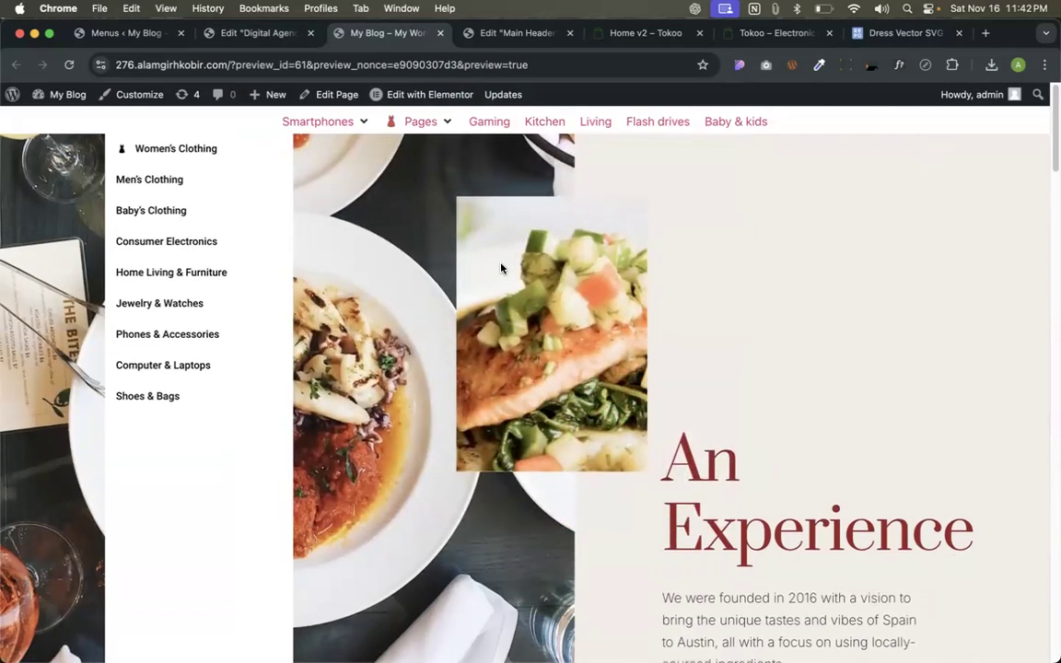
Examine the category menus on the Tokoo electronics home page and under All Categories on Home v2.
left_click(669, 33)
left_click(744, 35)
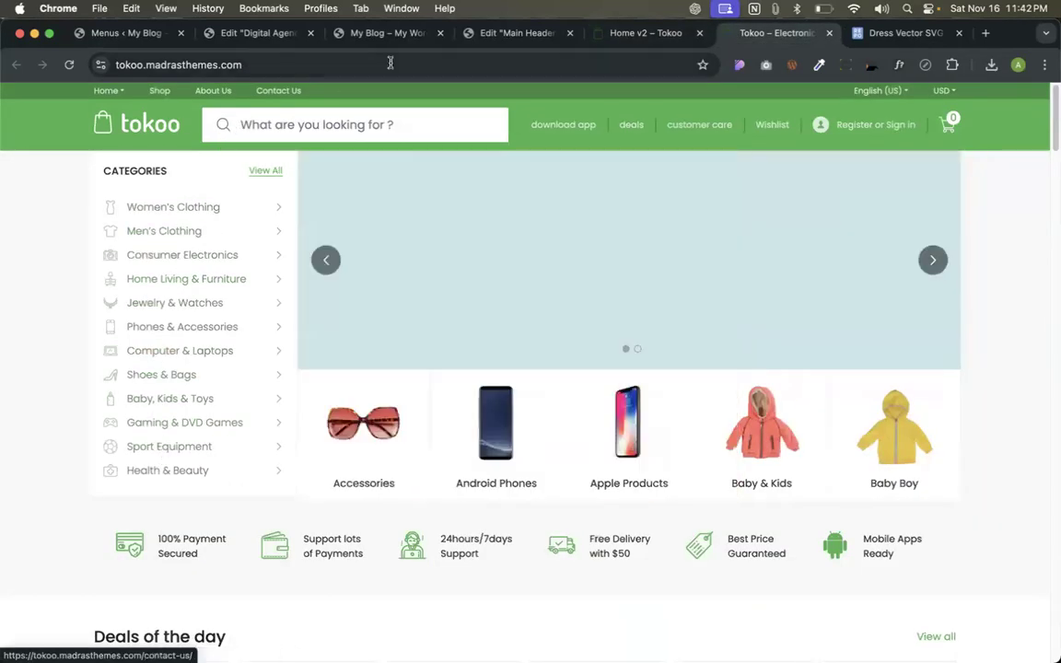
left_click(606, 37)
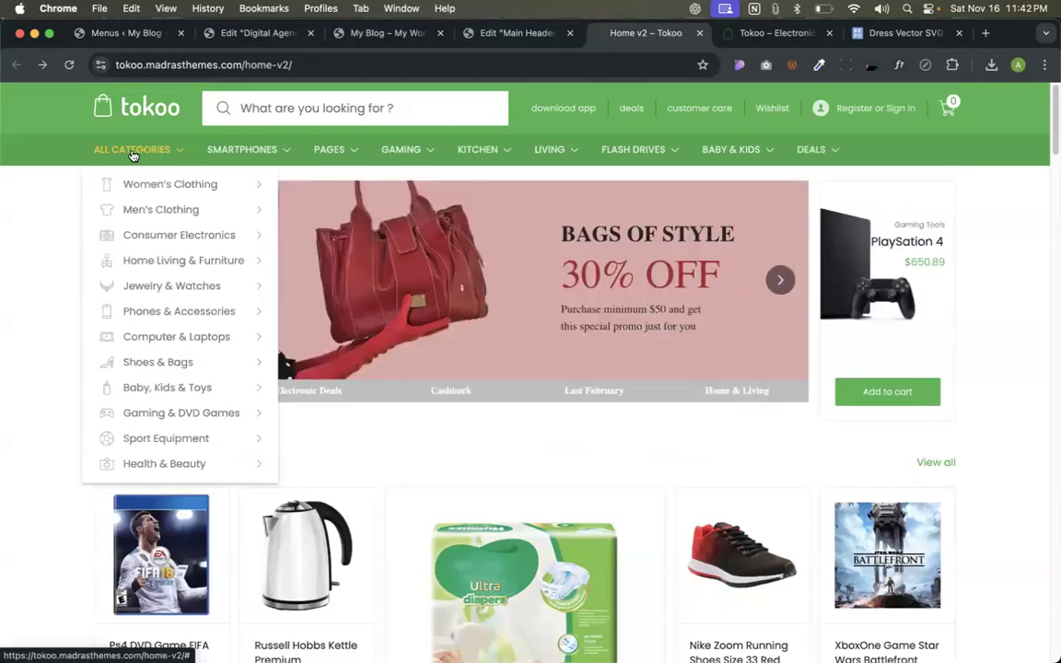
mouse_move(174, 184)
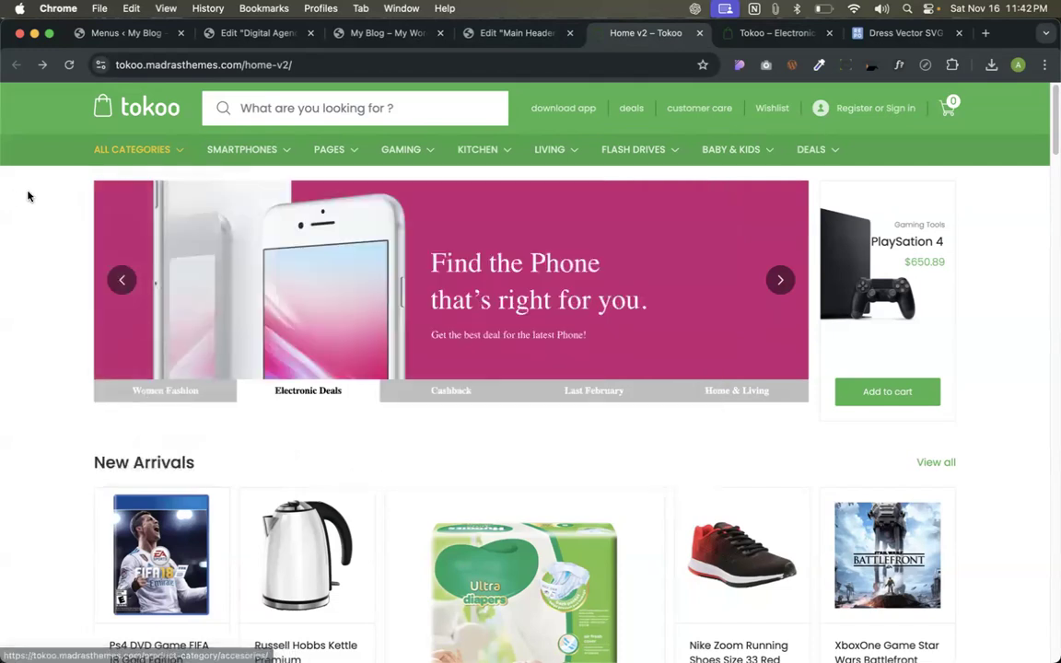
Recheck the vertical menu in the My Blog preview and close the Digital Agency editor tab.
left_click(367, 29)
left_click(239, 33)
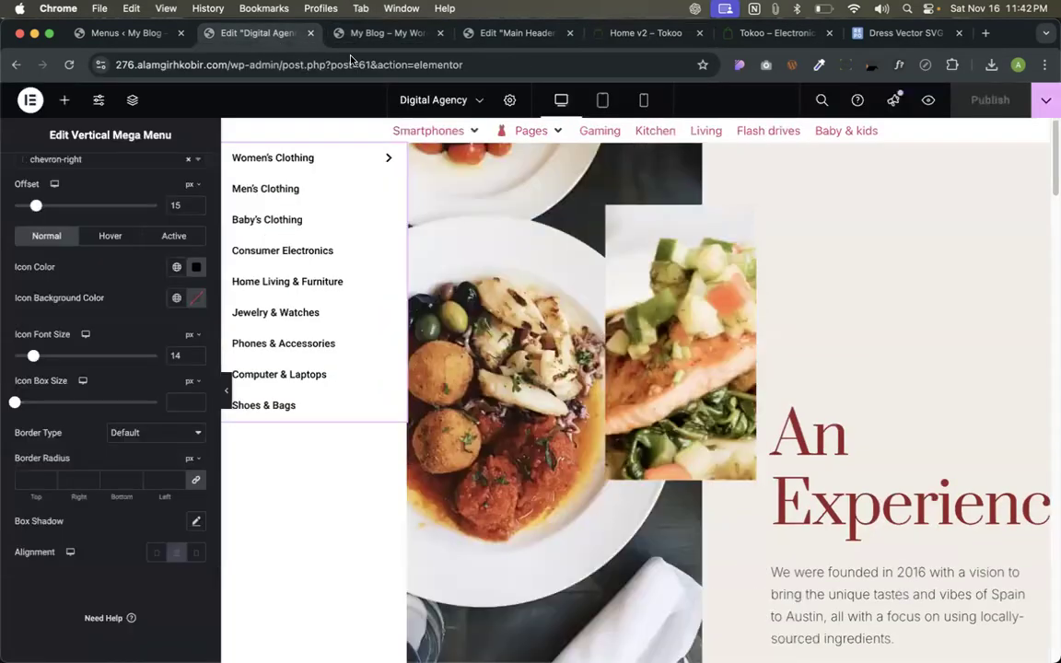
left_click(485, 33)
left_click(425, 35)
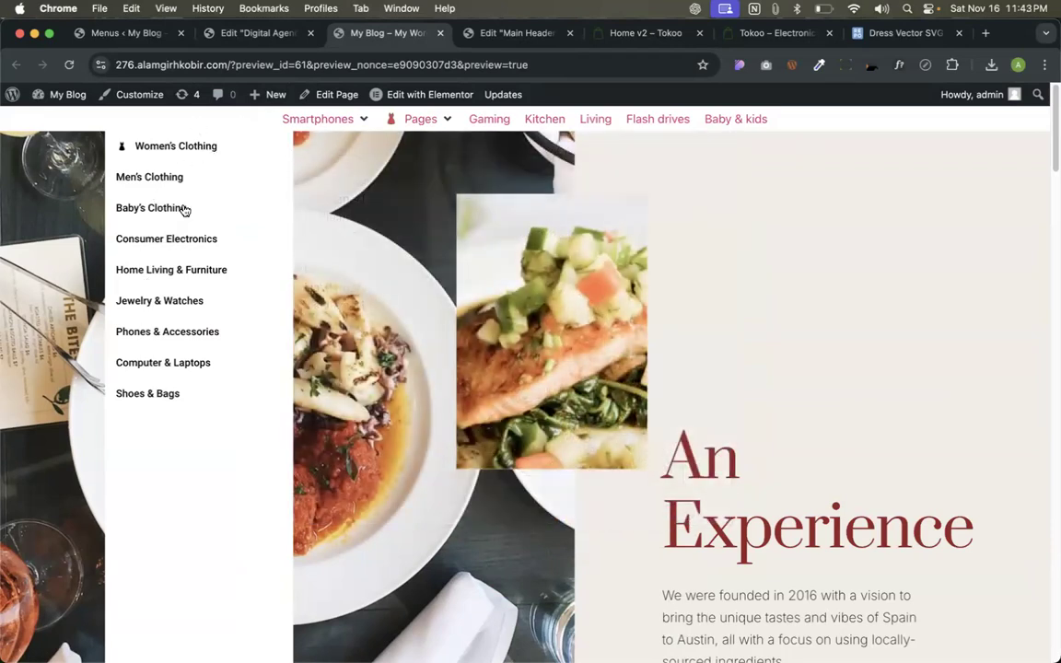
mouse_move(211, 147)
left_click(267, 33)
left_click(311, 33)
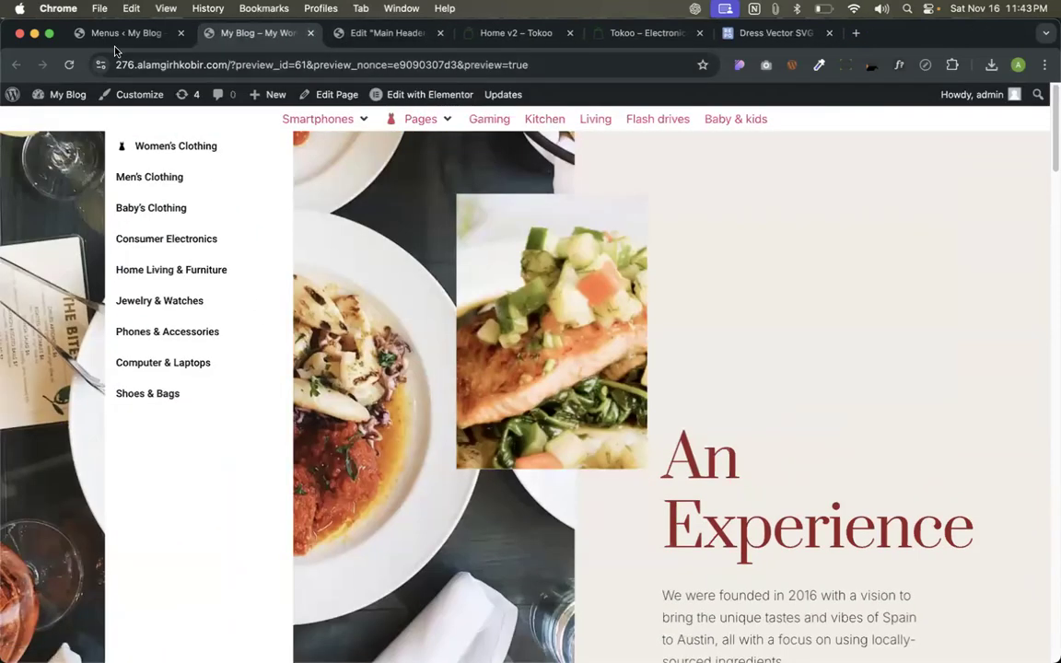
Close the item icon settings on the WordPress Menus page and load Mega menu 1 for editing.
left_click(125, 33)
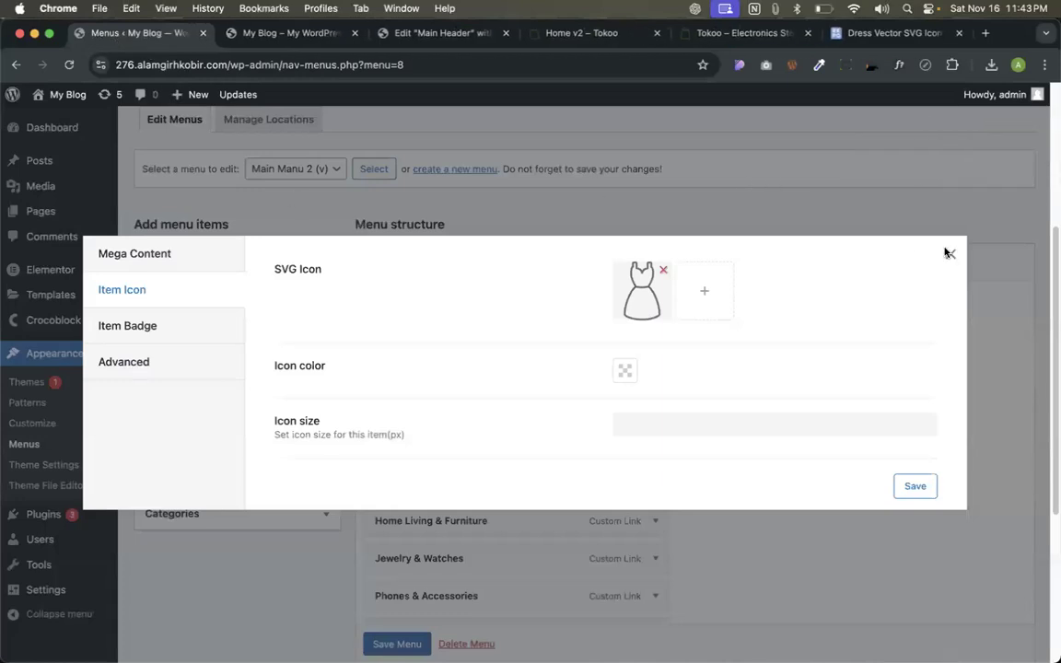
left_click(948, 252)
scroll(407, 301, "down", 4)
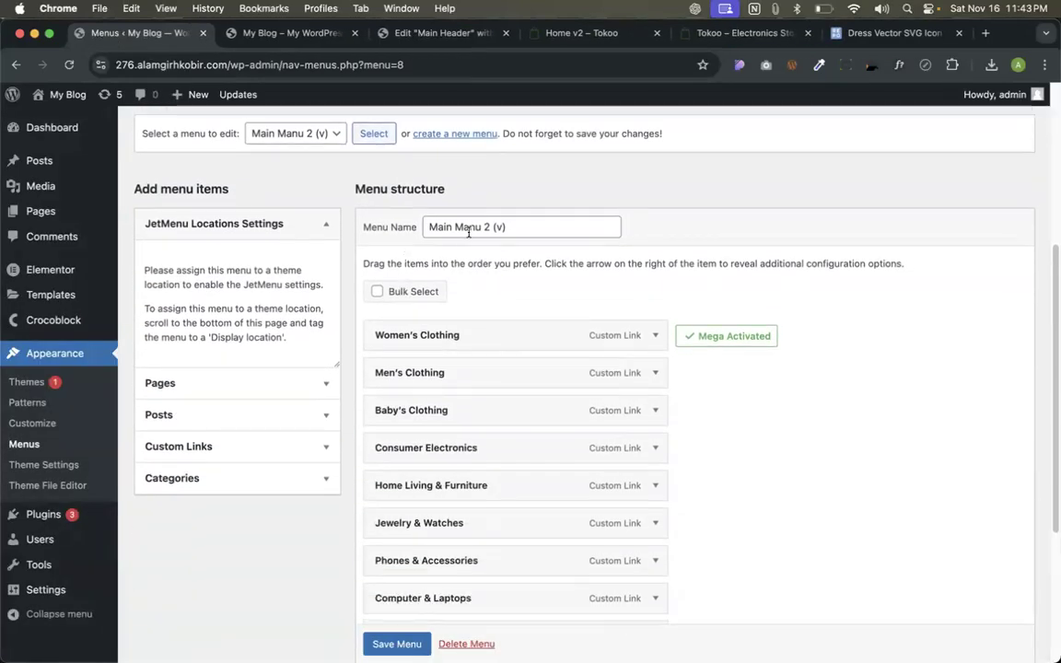
scroll(275, 184, "up", 5)
left_click(315, 383)
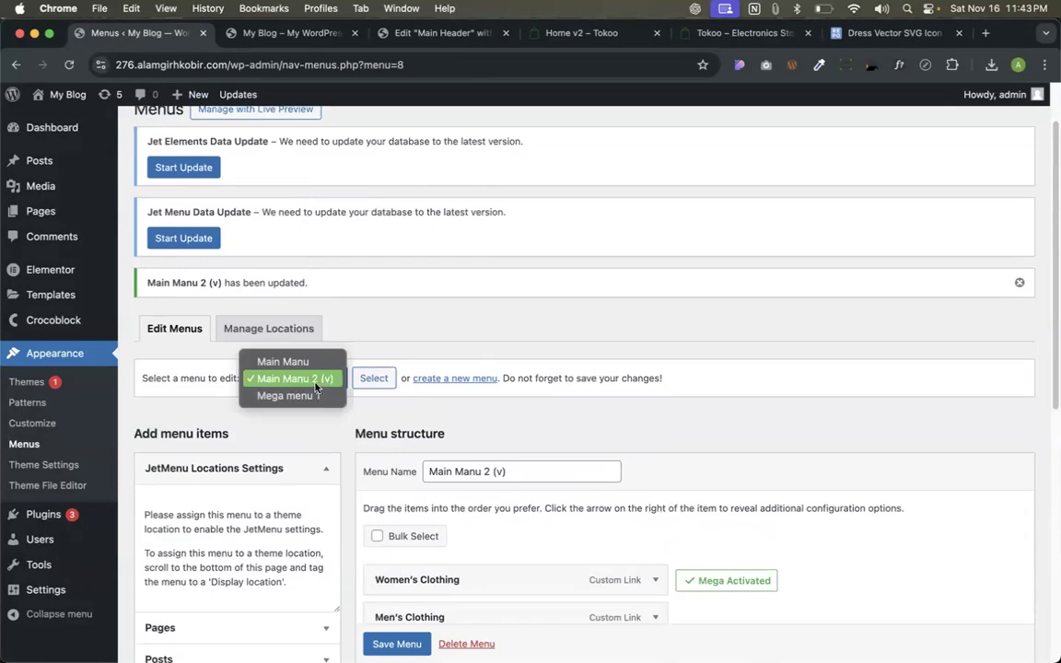
left_click(304, 395)
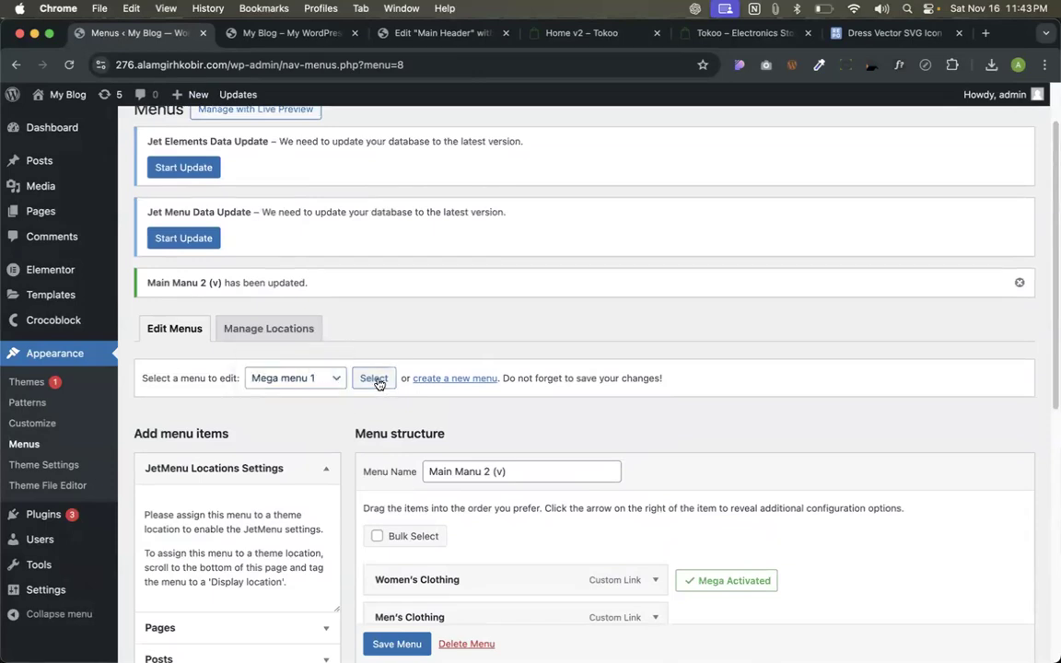
left_click(374, 379)
Take the All Categories label from Tokoo Home v2 and add an "All categories" custom link with URL # to Mega menu 1.
left_click(595, 34)
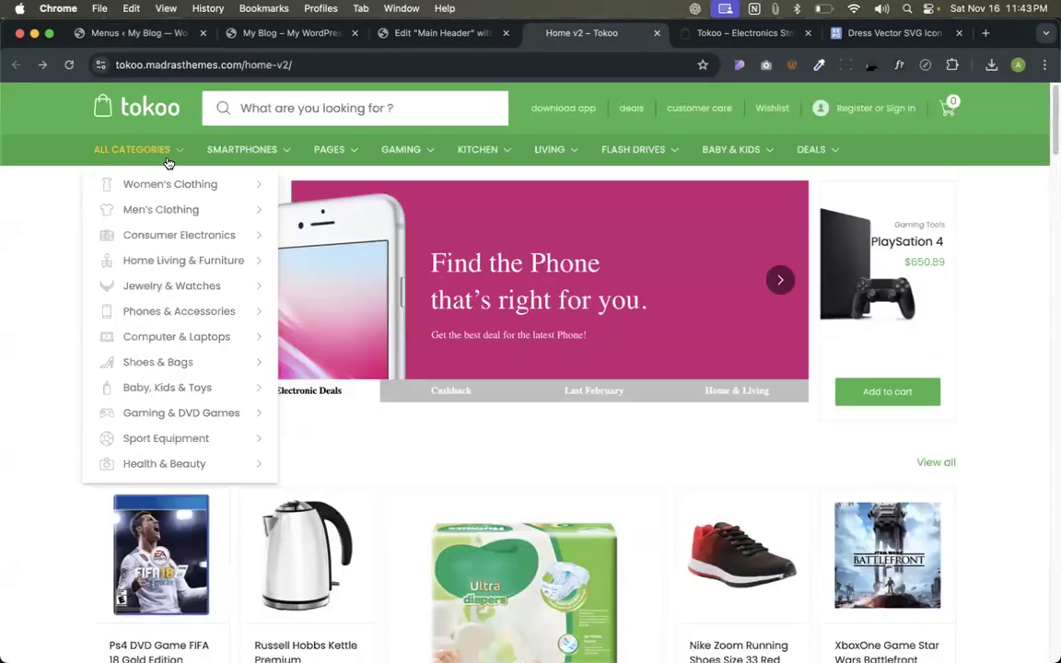
right_click(157, 147)
left_click(188, 271)
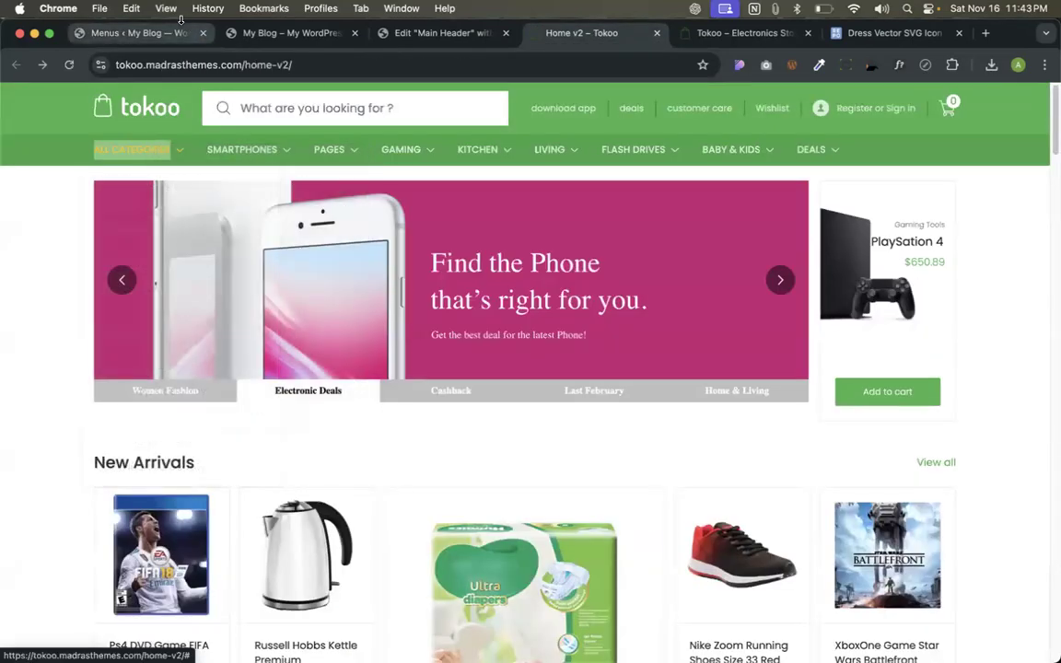
left_click(129, 33)
scroll(330, 312, "down", 4)
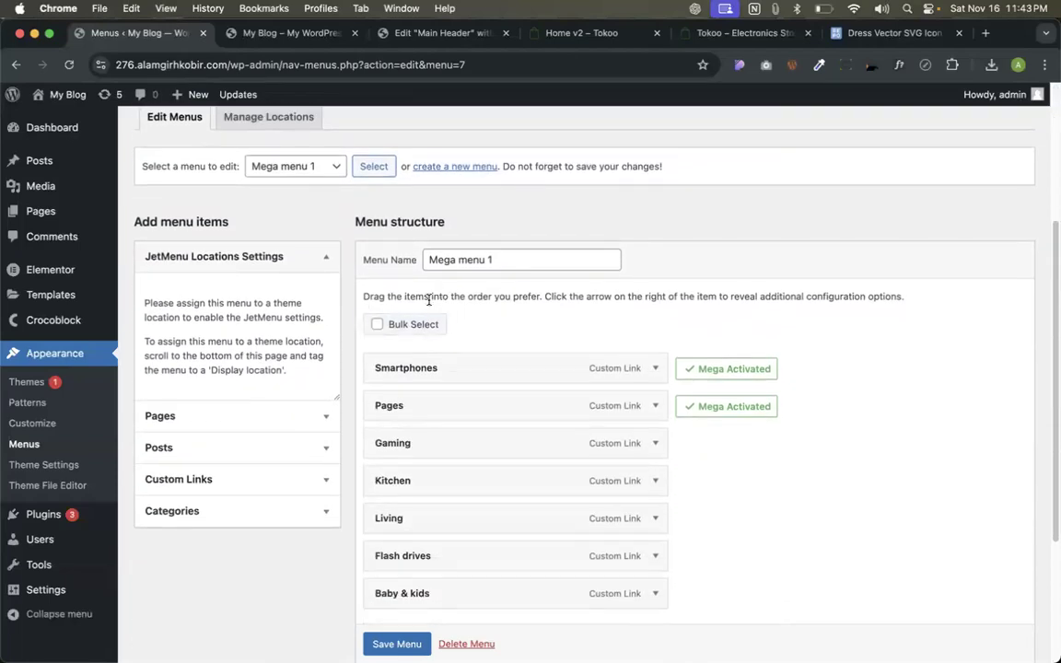
scroll(428, 299, "down", 1)
left_click(213, 428)
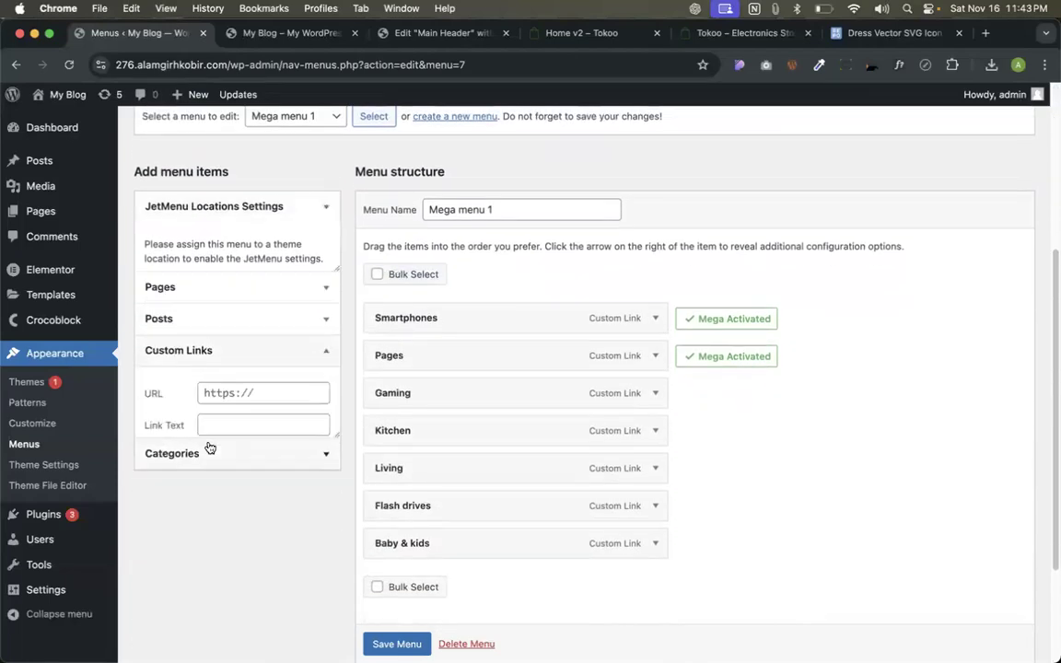
left_click(210, 357)
key("Tab")
type("All categories")
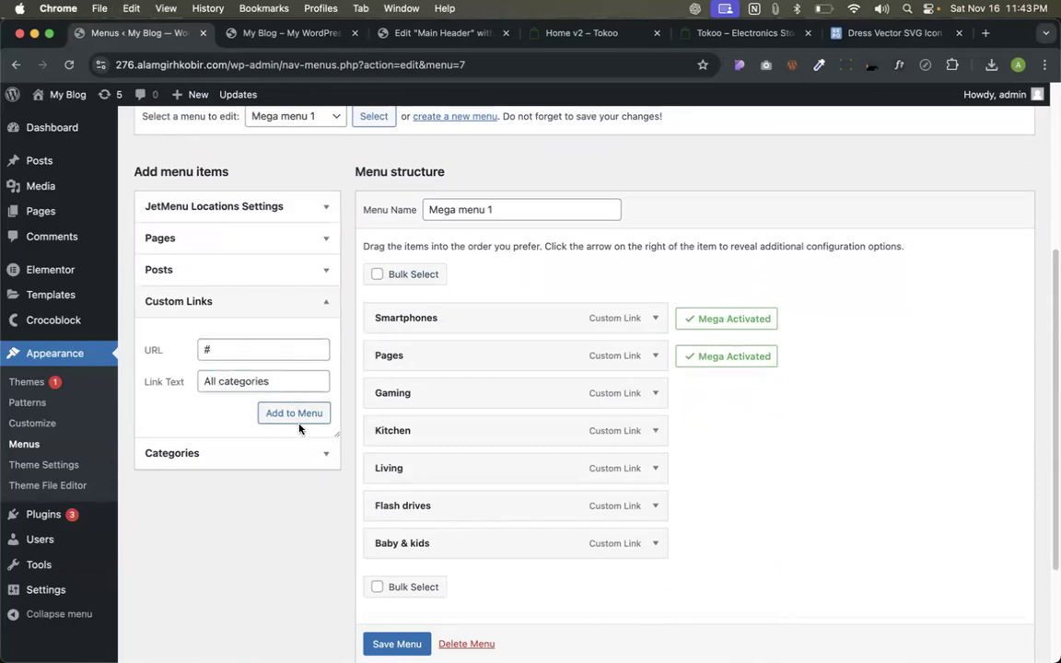
left_click(293, 413)
Check the item order on Tokoo Home v2, move All categories above Smartphones in Mega menu 1 and save the menu.
left_click(552, 34)
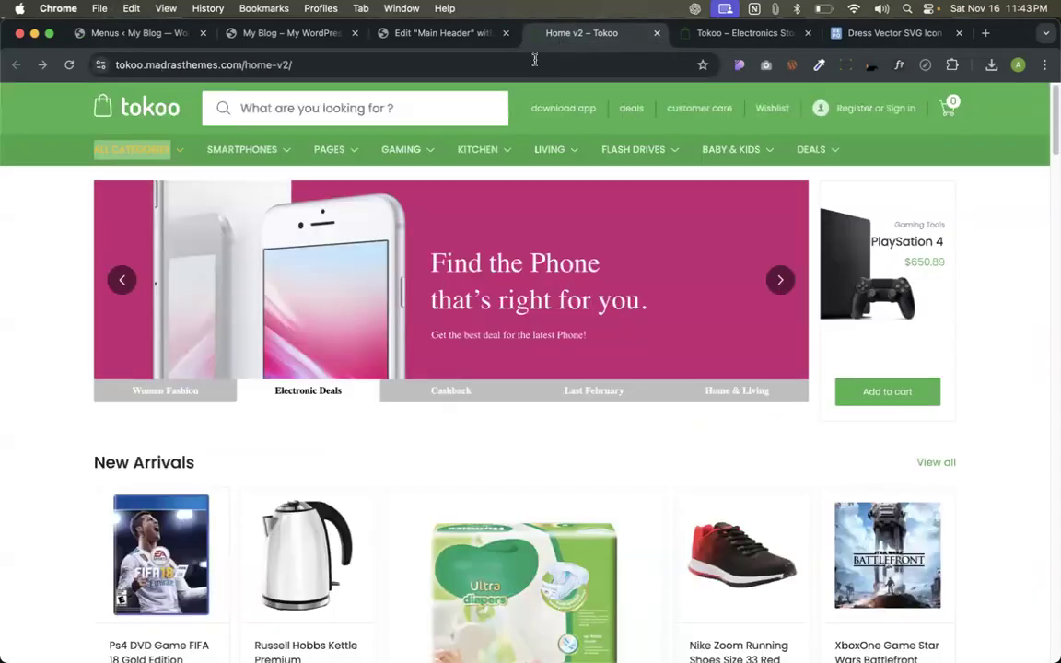
mouse_move(139, 171)
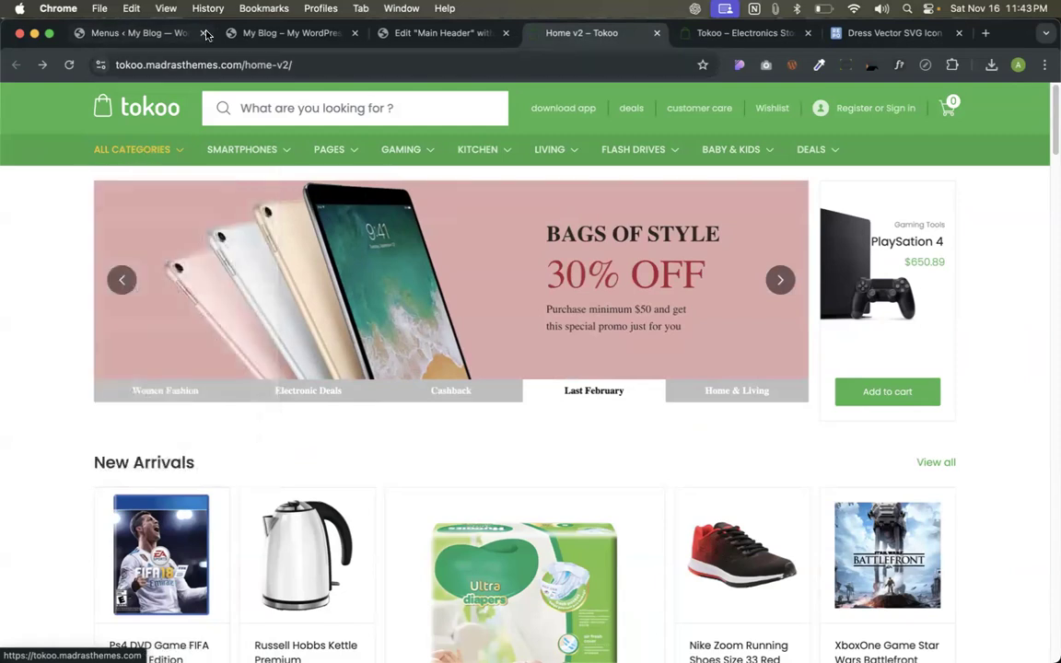
left_click(290, 32)
left_click(138, 32)
scroll(493, 368, "down", 2)
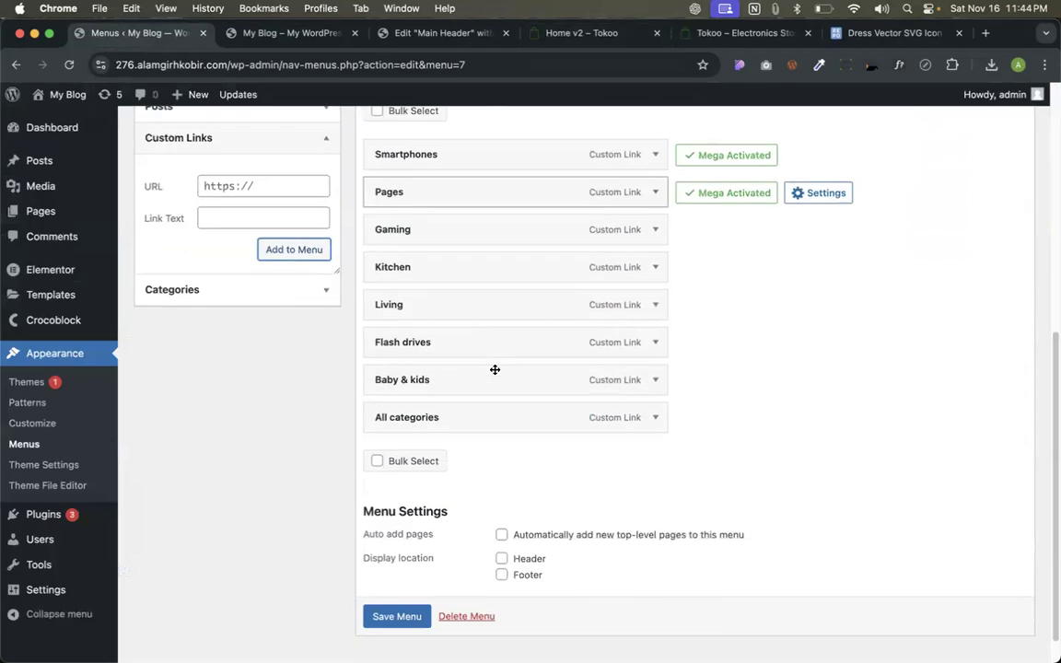
scroll(495, 369, "up", 1)
scroll(495, 371, "down", 1)
left_click_drag(443, 474, 427, 208)
scroll(450, 428, "down", 1)
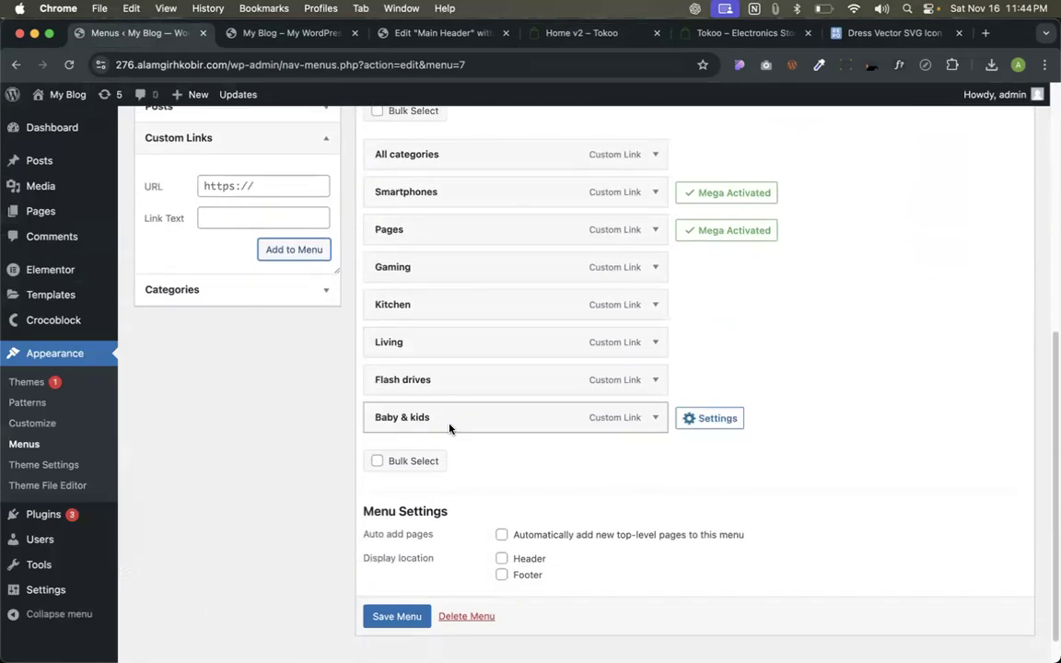
left_click(394, 615)
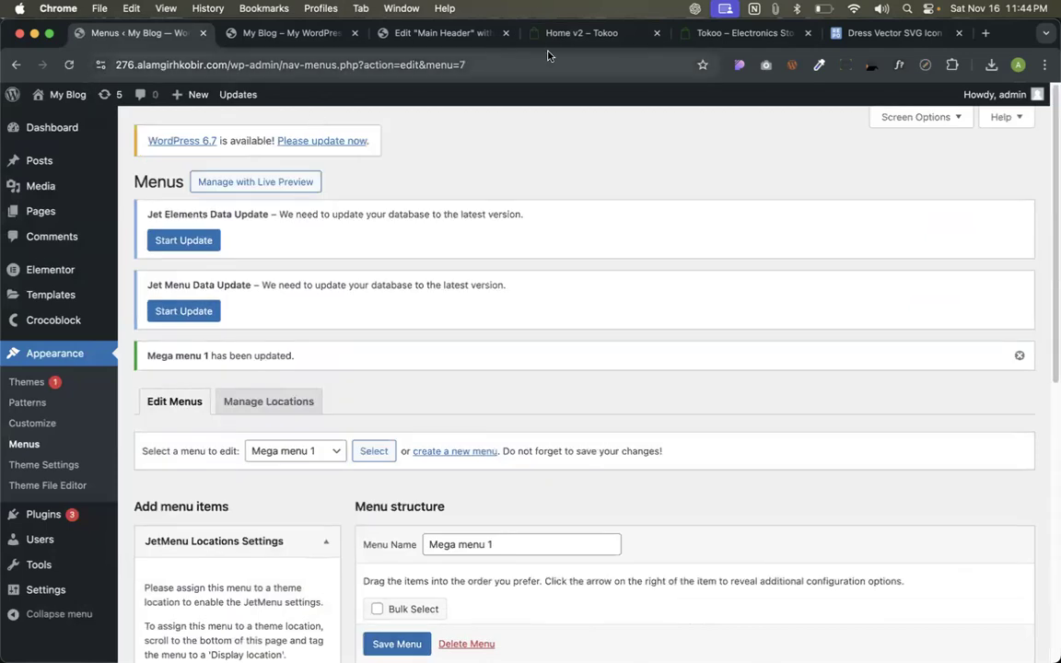
Examine the Smartphones, Gaming, Kitchen, Living and Flash Drives mega menus on Tokoo Home v2.
left_click(556, 39)
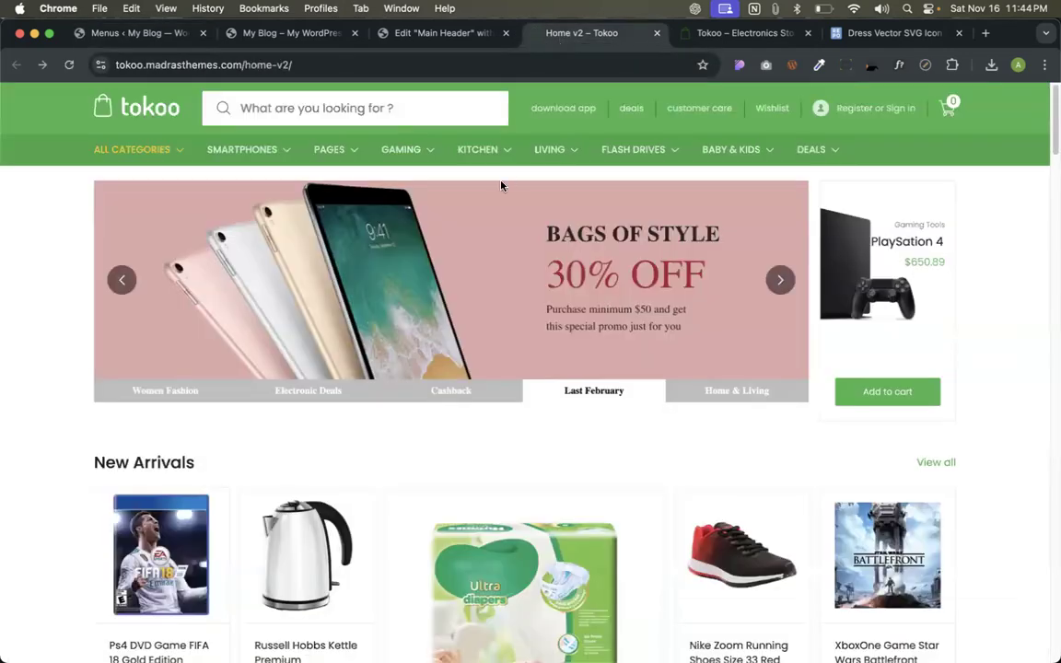
mouse_move(291, 151)
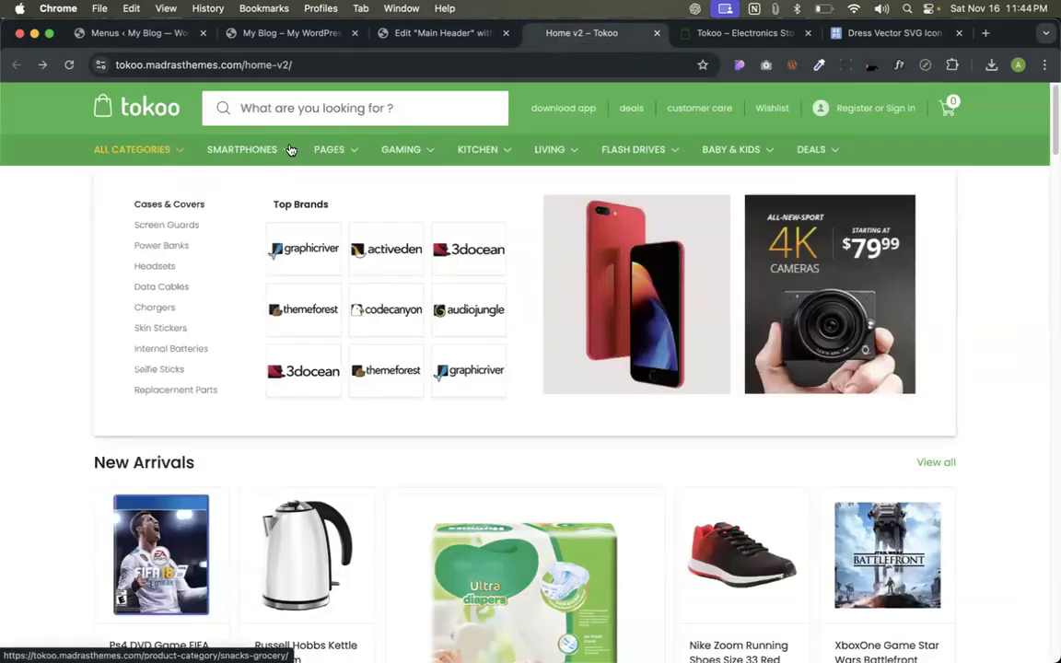
mouse_move(424, 166)
mouse_move(509, 158)
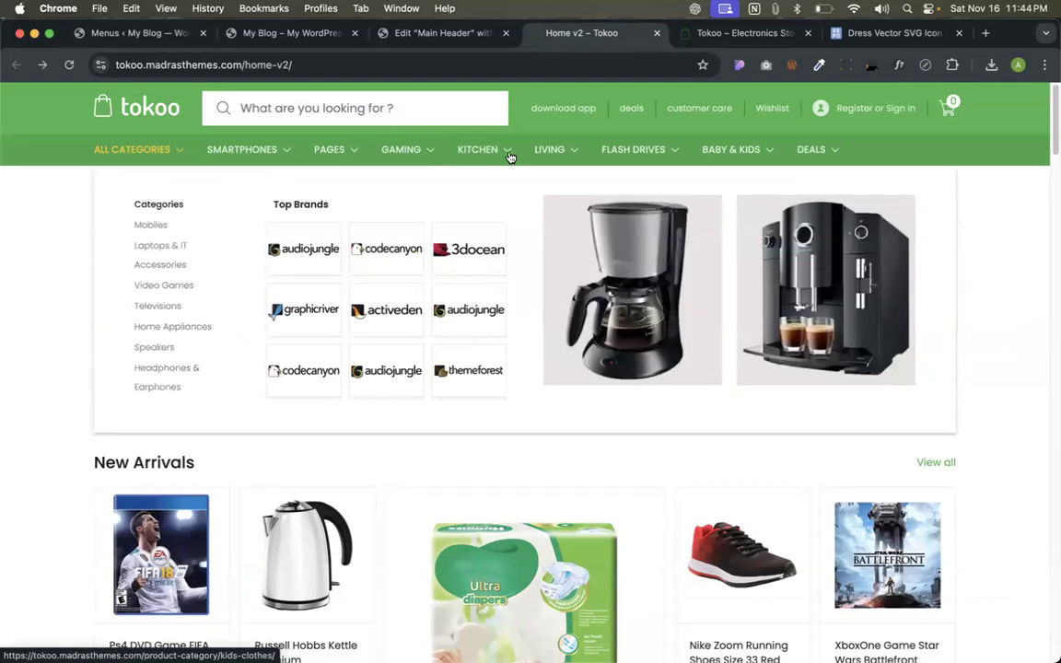
mouse_move(559, 158)
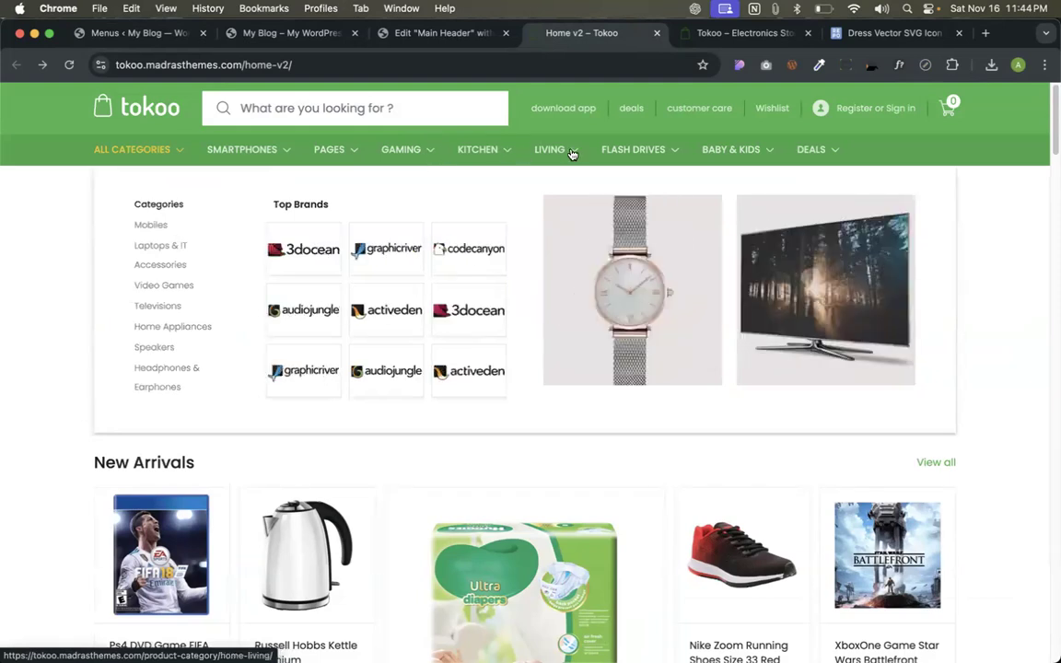
mouse_move(686, 153)
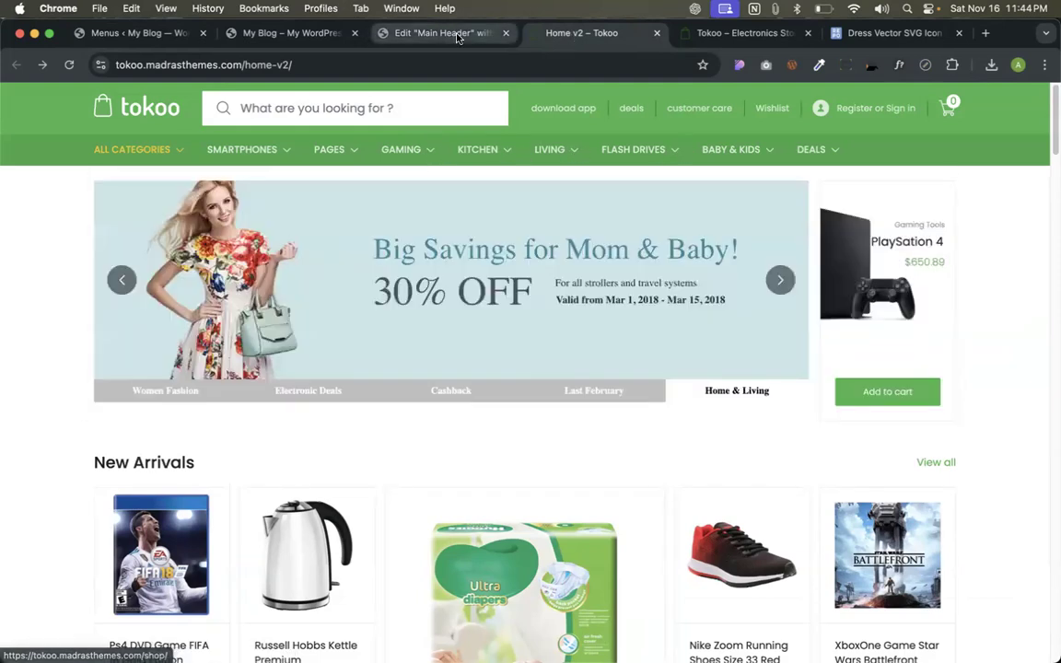
Look at the Smartphones mega menu in the Main Header editor and return to the My Blog preview.
left_click(451, 33)
mouse_move(465, 134)
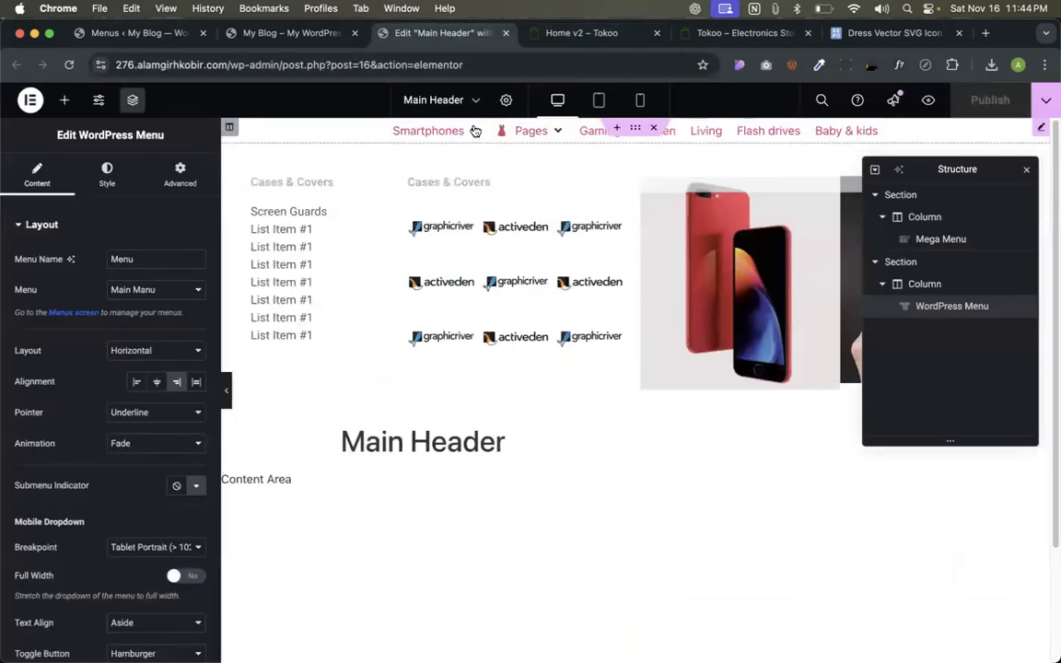
left_click(250, 35)
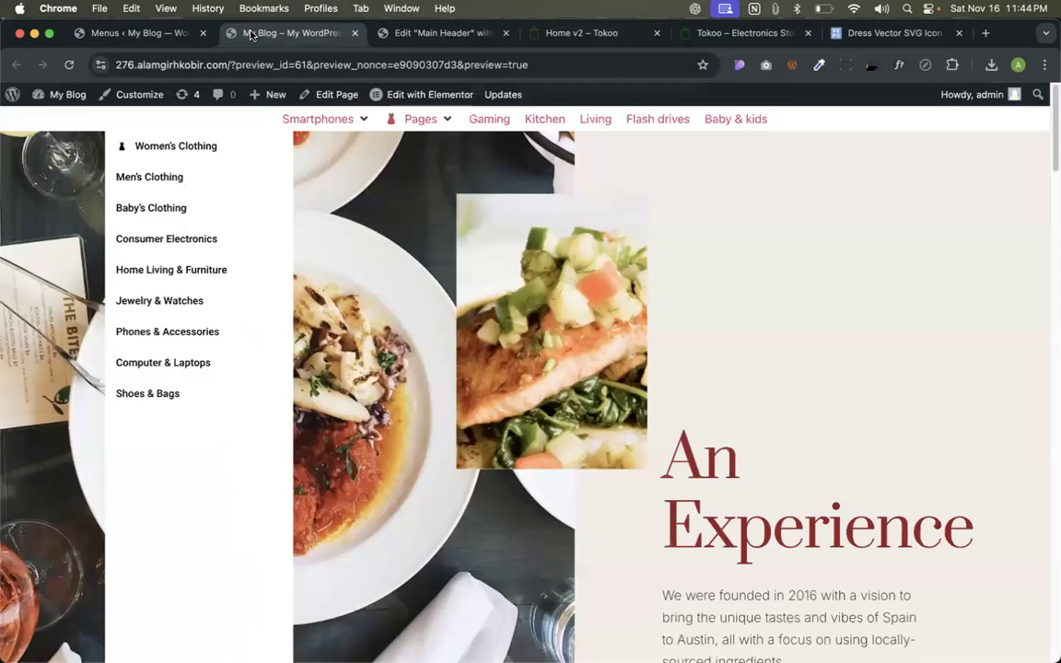
Enable mega content with the Elementor content type for All categories in Mega menu 1, save it and open the content for editing.
left_click(168, 39)
scroll(424, 350, "down", 5)
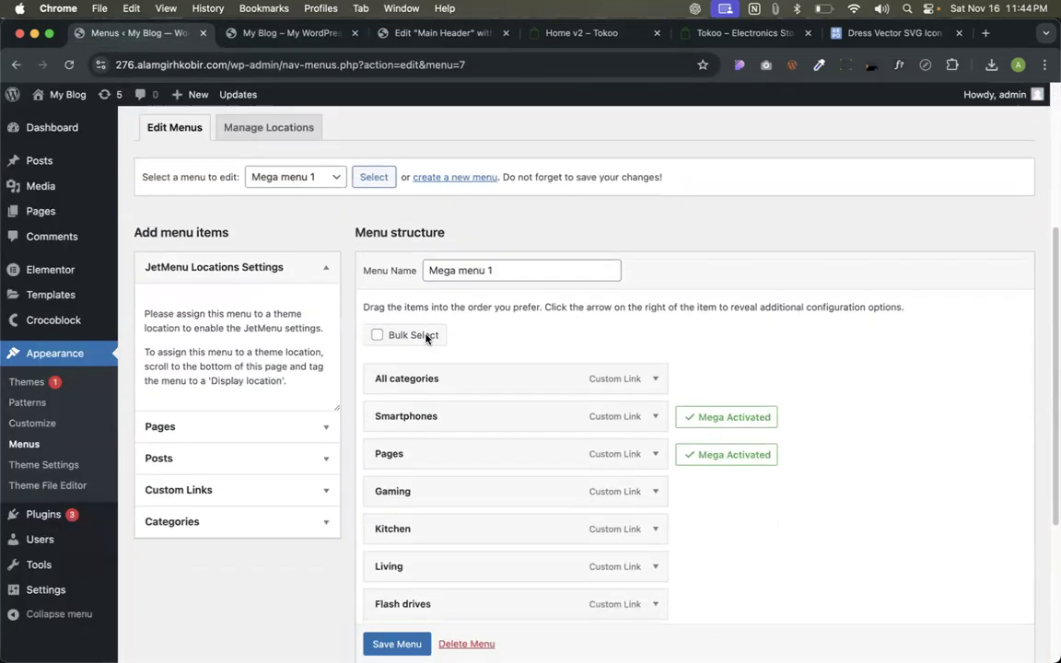
left_click(707, 373)
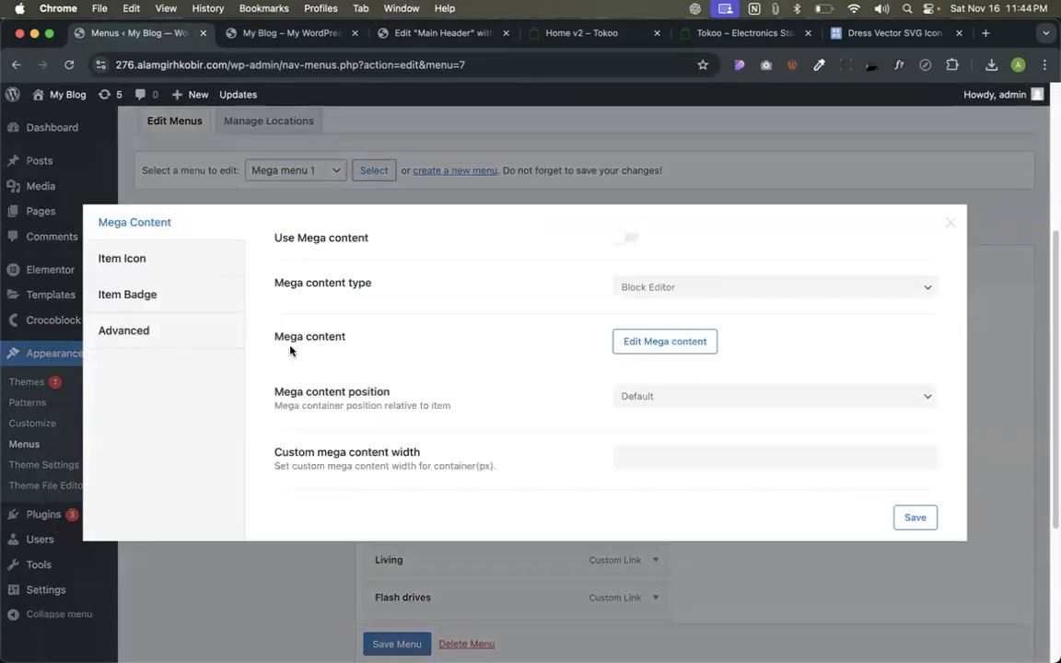
left_click(639, 286)
left_click(636, 301)
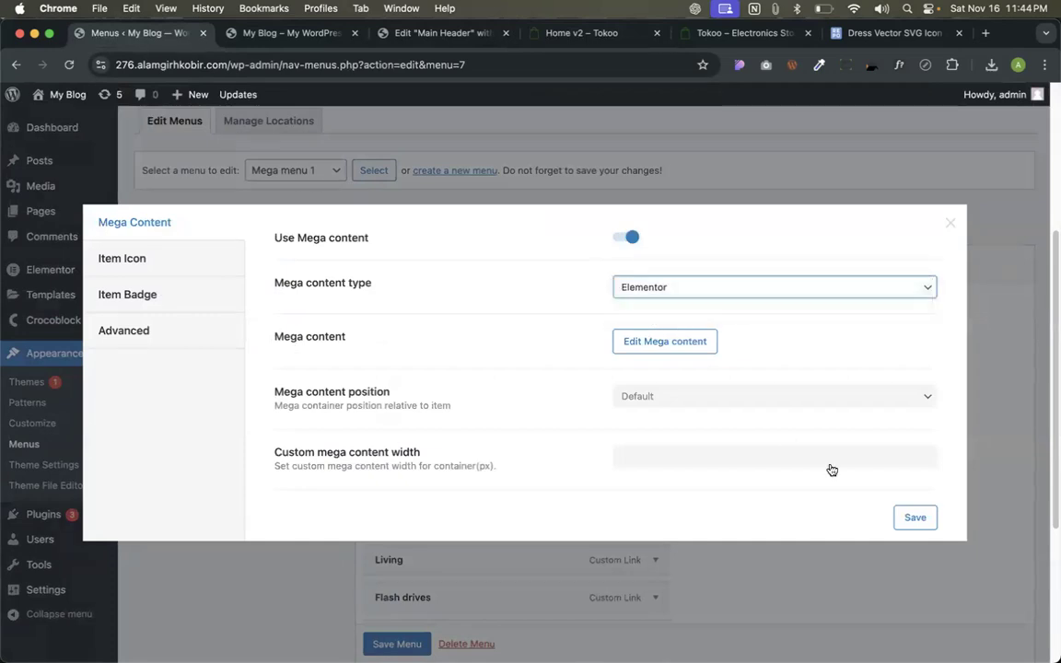
left_click(910, 517)
left_click(649, 341)
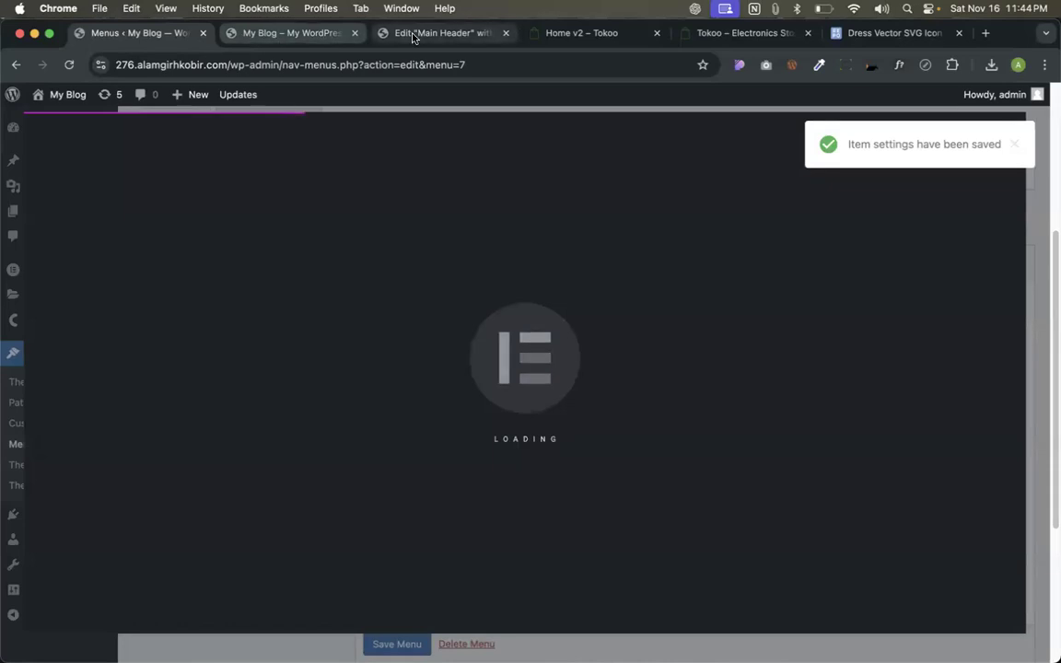
Open the My Blog page for editing with Elementor and copy its Vertical Mega Menu widget.
left_click(413, 34)
left_click(287, 33)
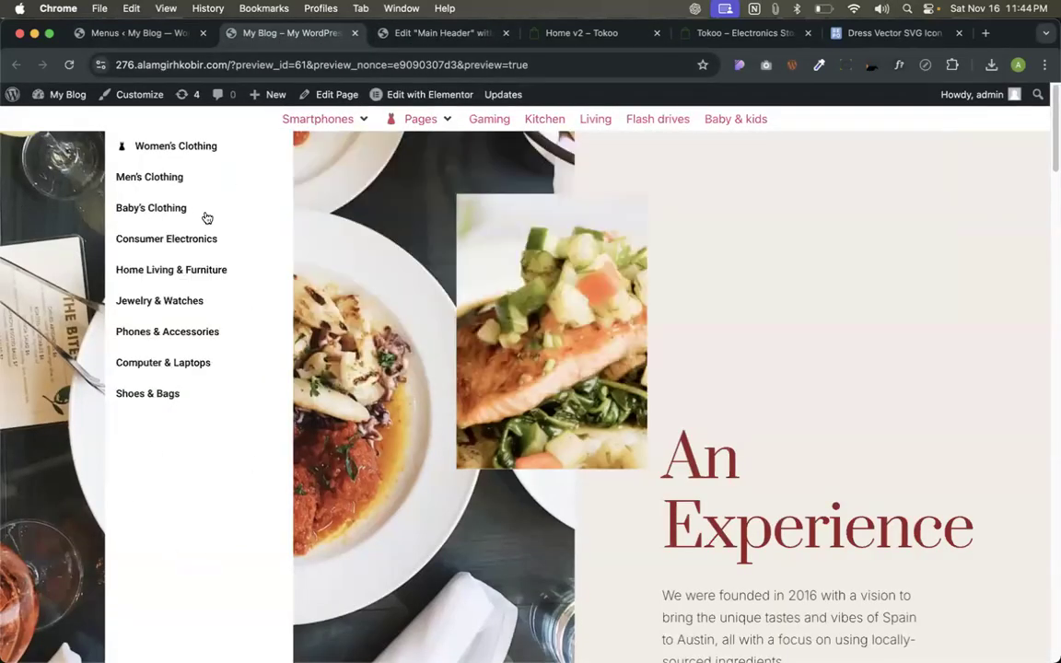
left_click(396, 94)
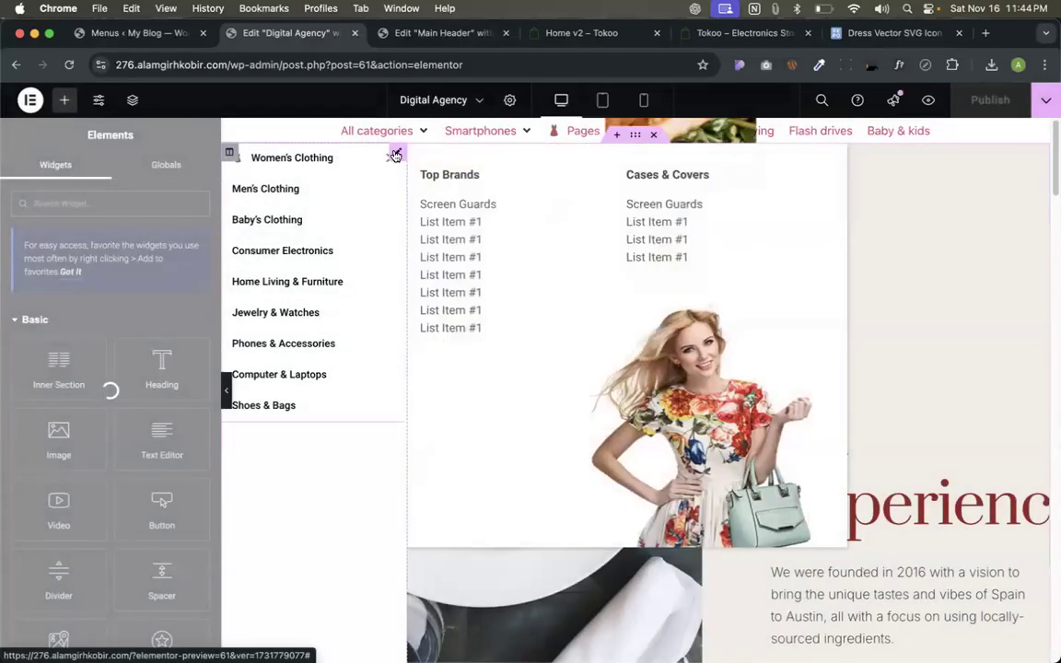
right_click(398, 156)
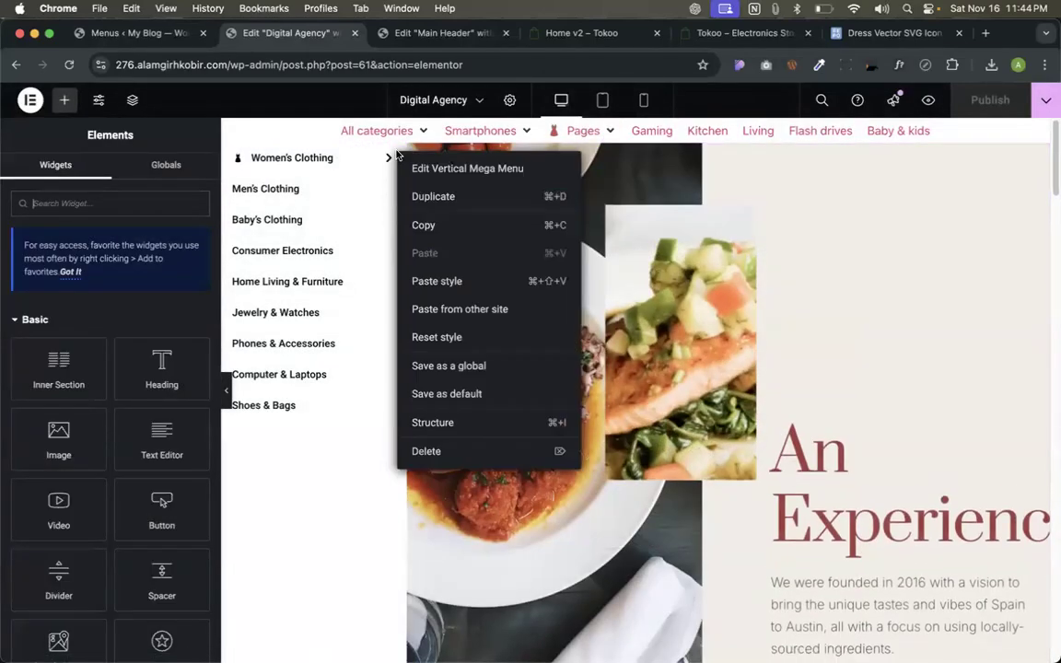
left_click(421, 226)
Delete the column holding the vertical category menu from the Digital Agency page and publish the page.
left_click(339, 445)
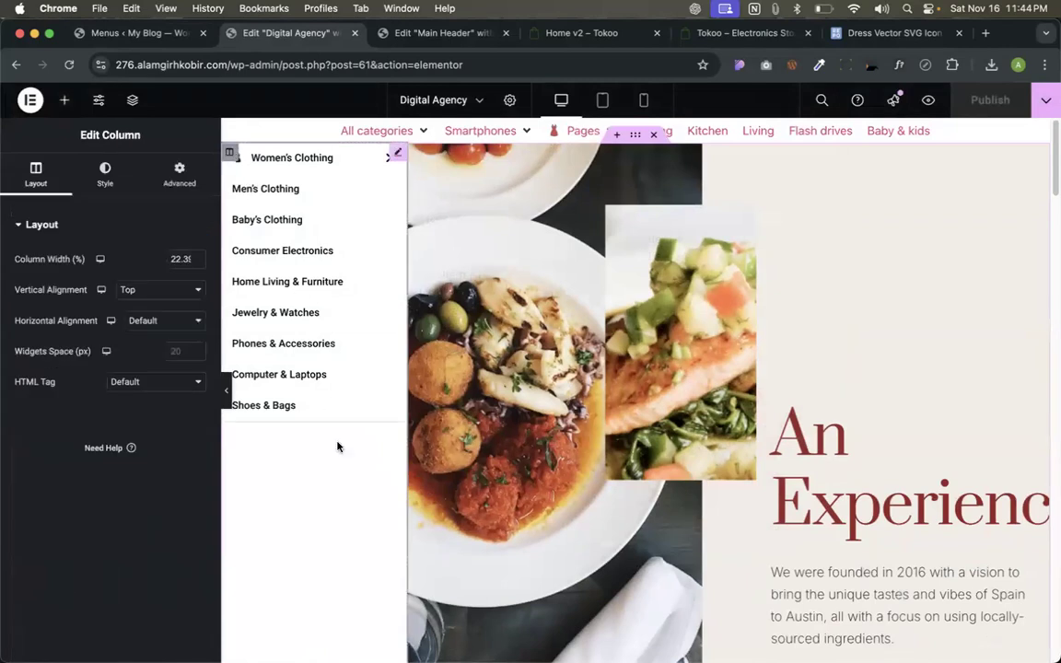
right_click(232, 158)
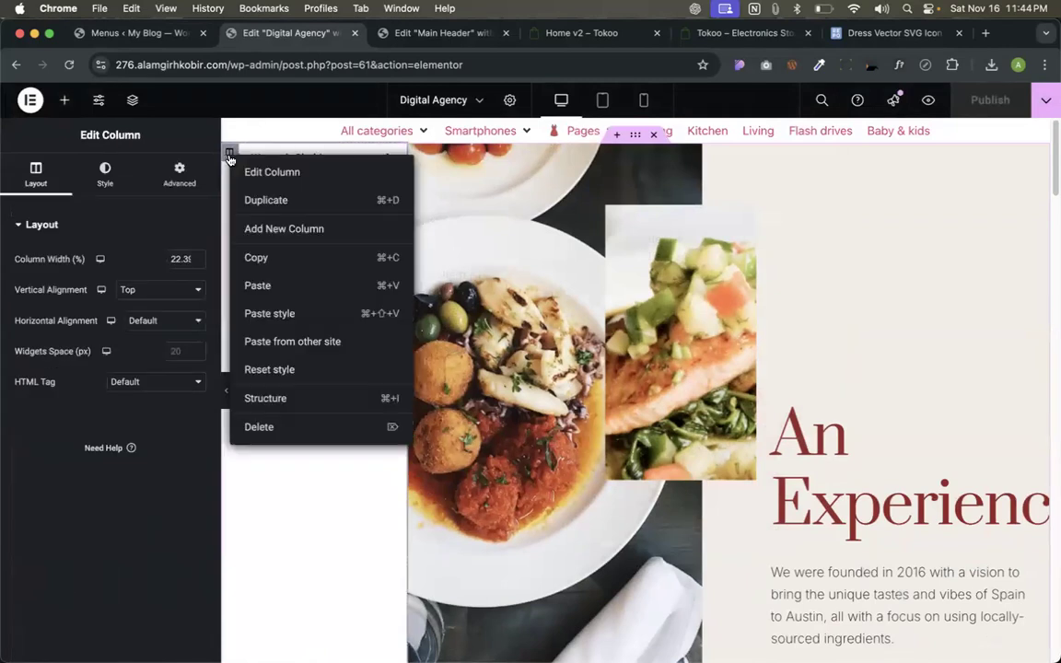
left_click(281, 428)
left_click(953, 109)
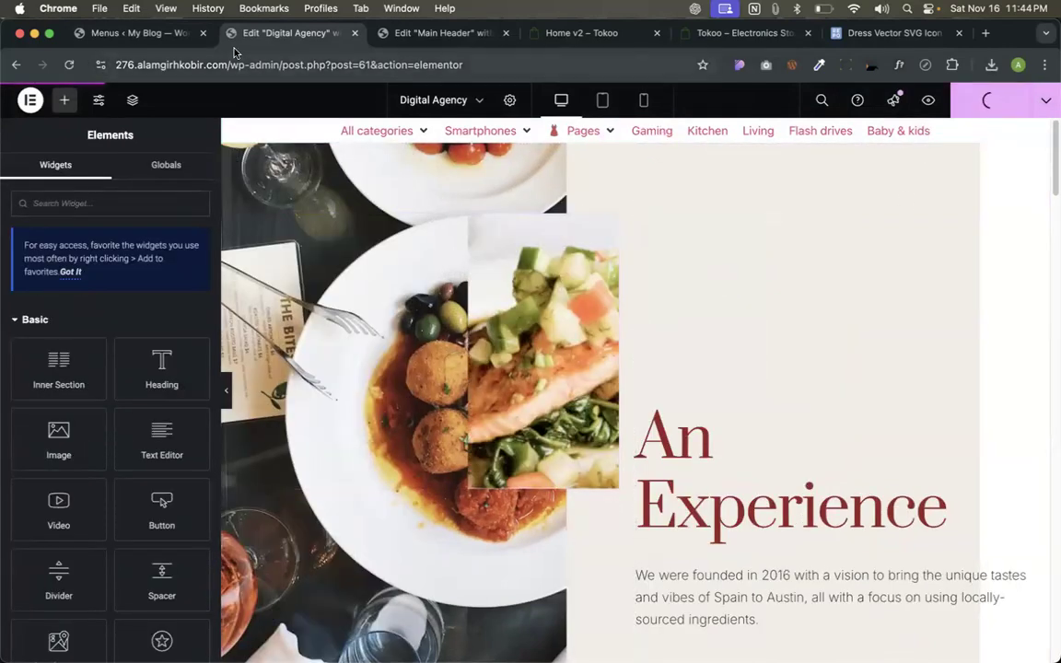
Paste the copied vertical menu into the All categories mega content, publish it and save the item settings.
left_click(161, 41)
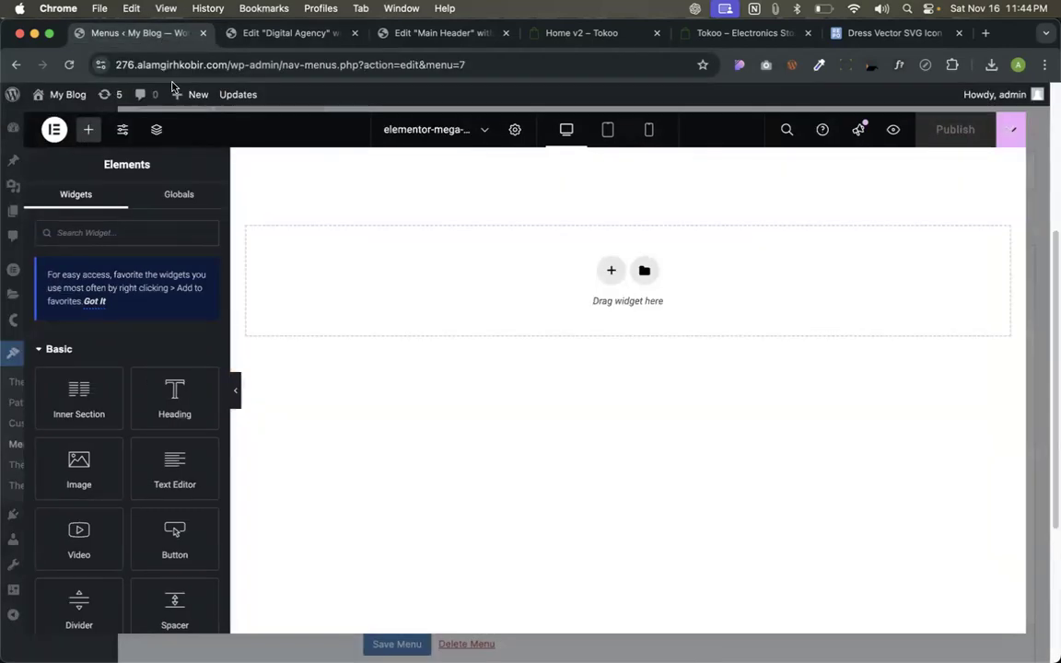
right_click(491, 265)
left_click(511, 278)
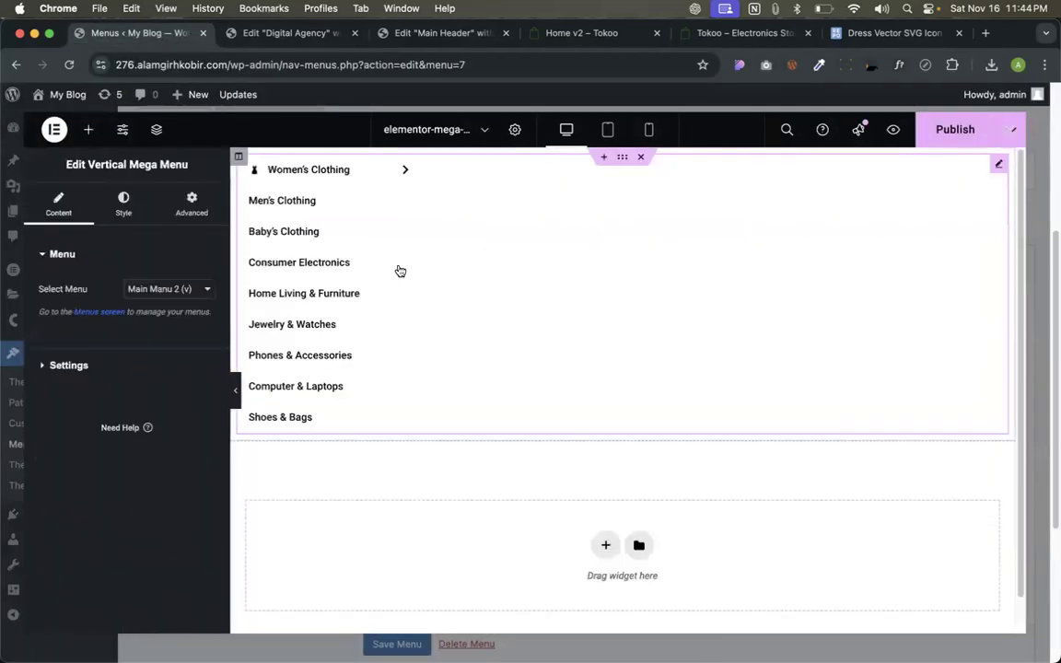
left_click(955, 129)
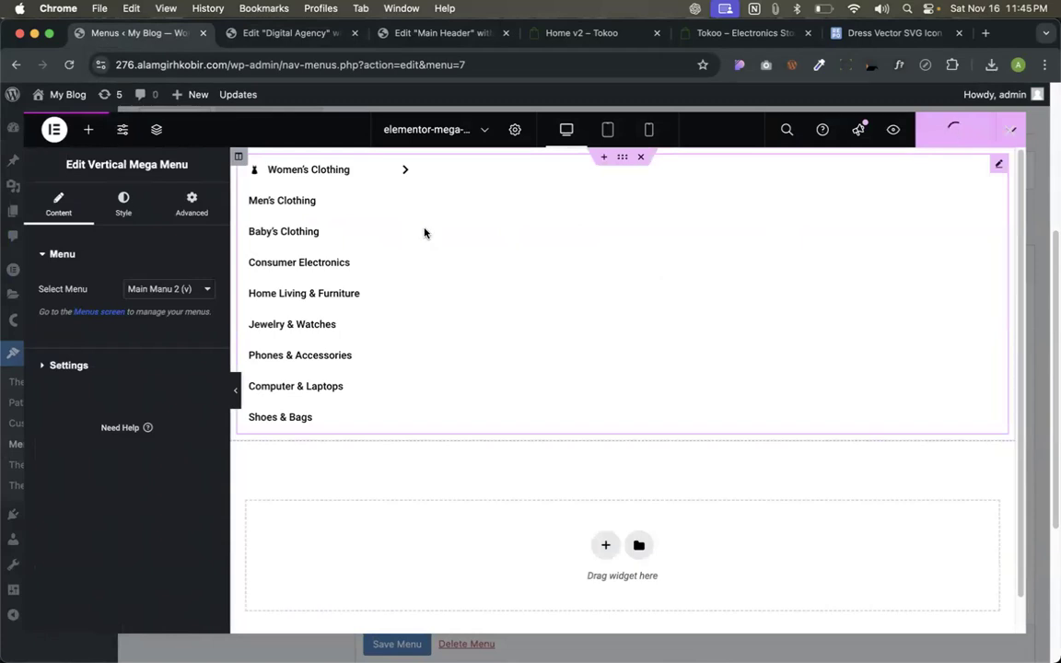
left_click(1010, 130)
left_click(899, 521)
View the Digital Agency page live, close its editor and check the All categories mega menu.
left_click(267, 33)
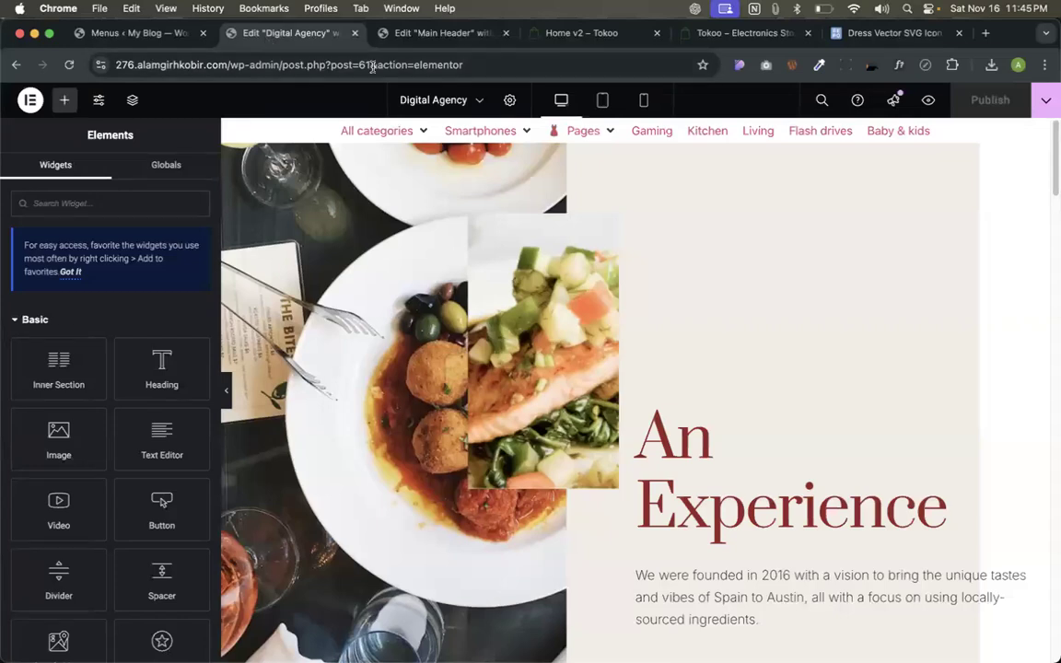
left_click(387, 33)
left_click(272, 33)
left_click(29, 101)
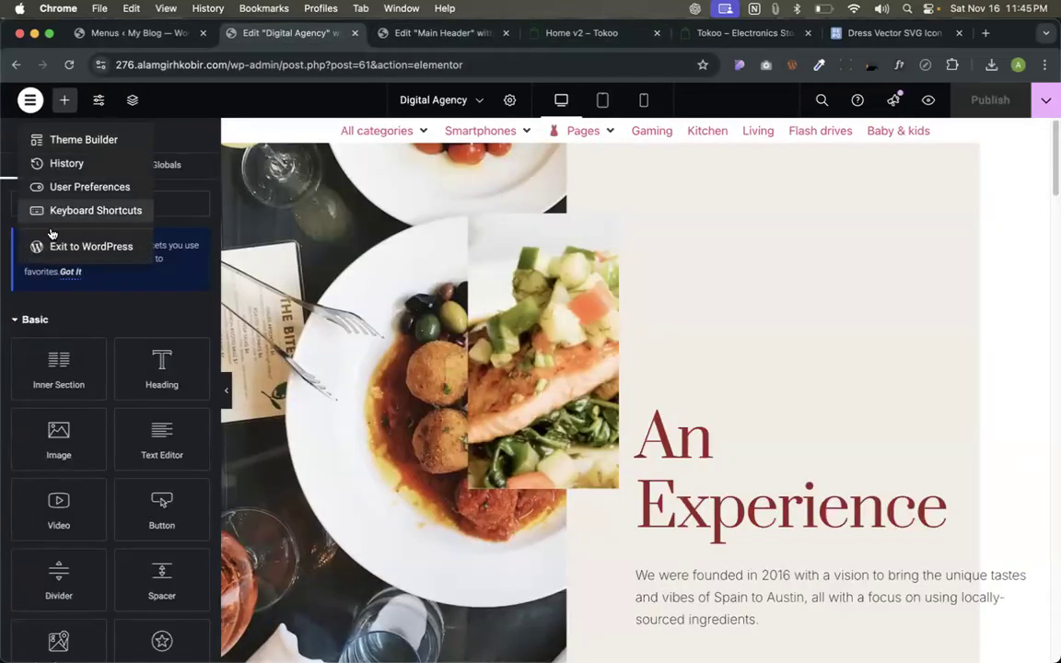
left_click(1041, 104)
left_click(1043, 102)
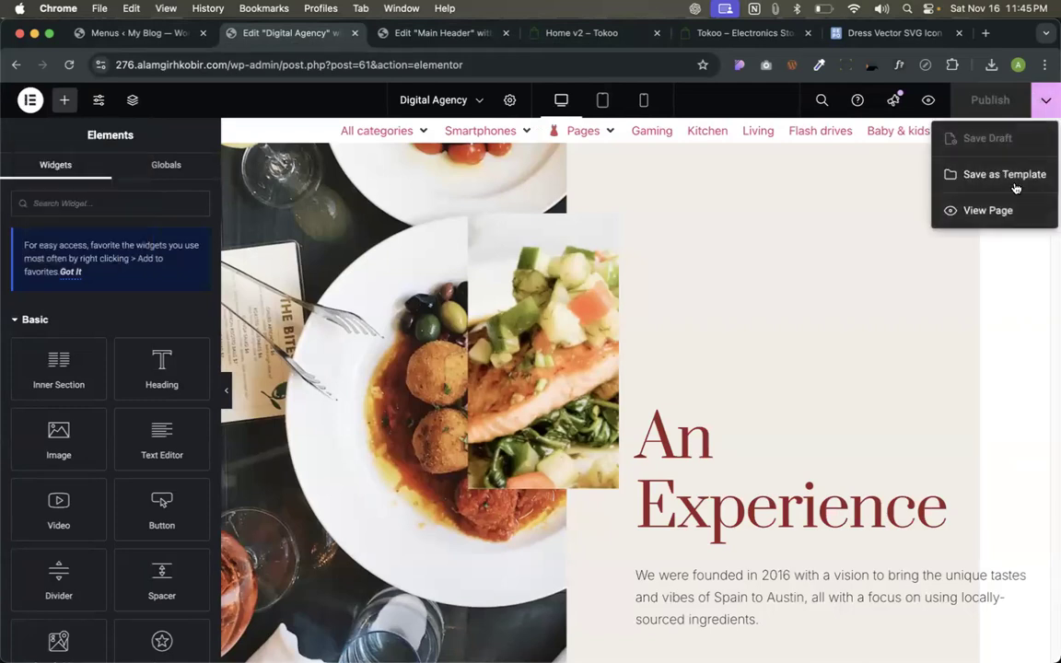
left_click(987, 210)
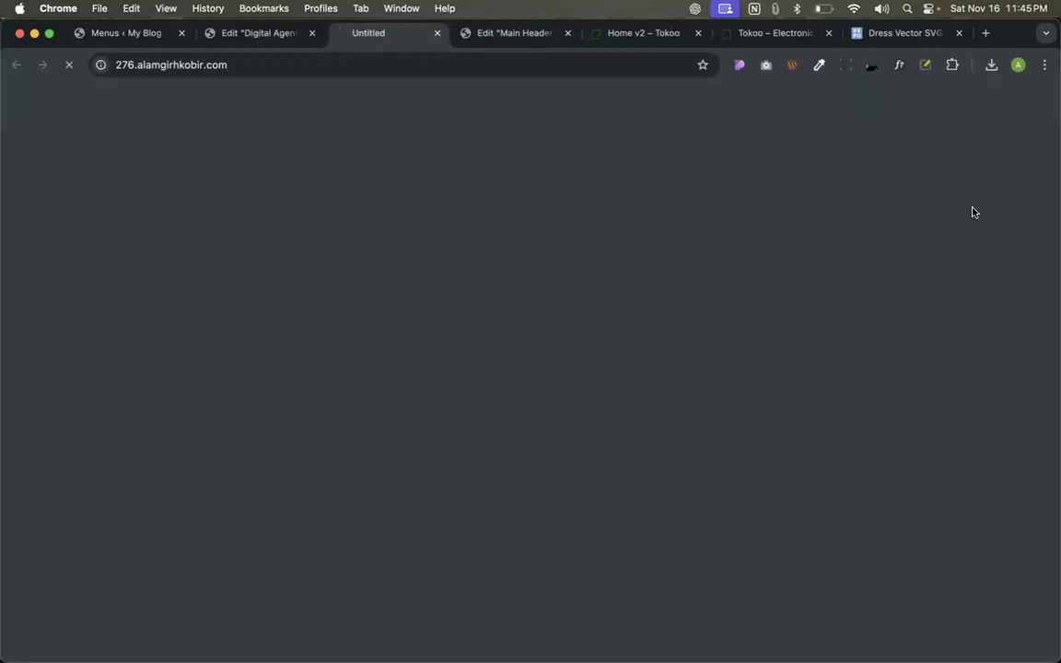
left_click(312, 34)
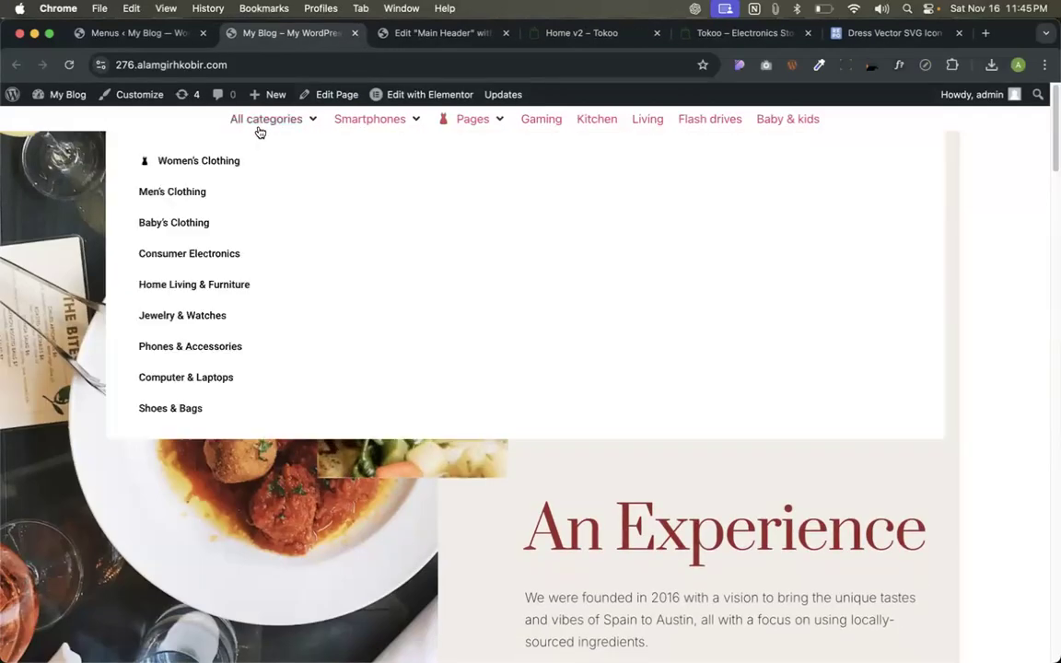
Reopen the All categories mega content, copy its Vertical Mega Menu widget and delete the original from the canvas.
left_click(138, 33)
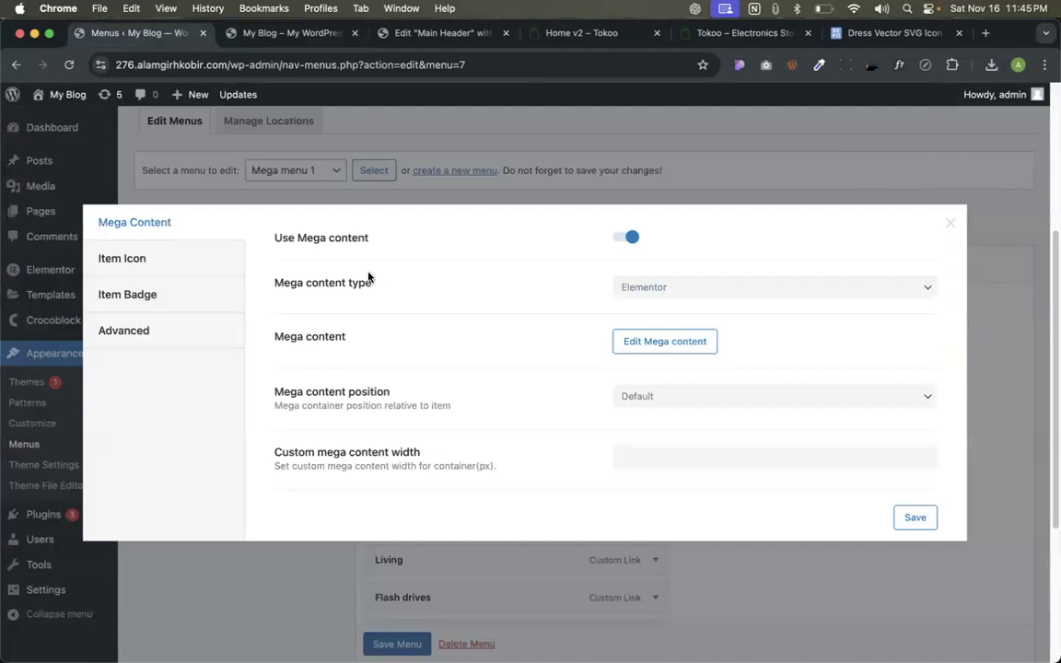
left_click(950, 223)
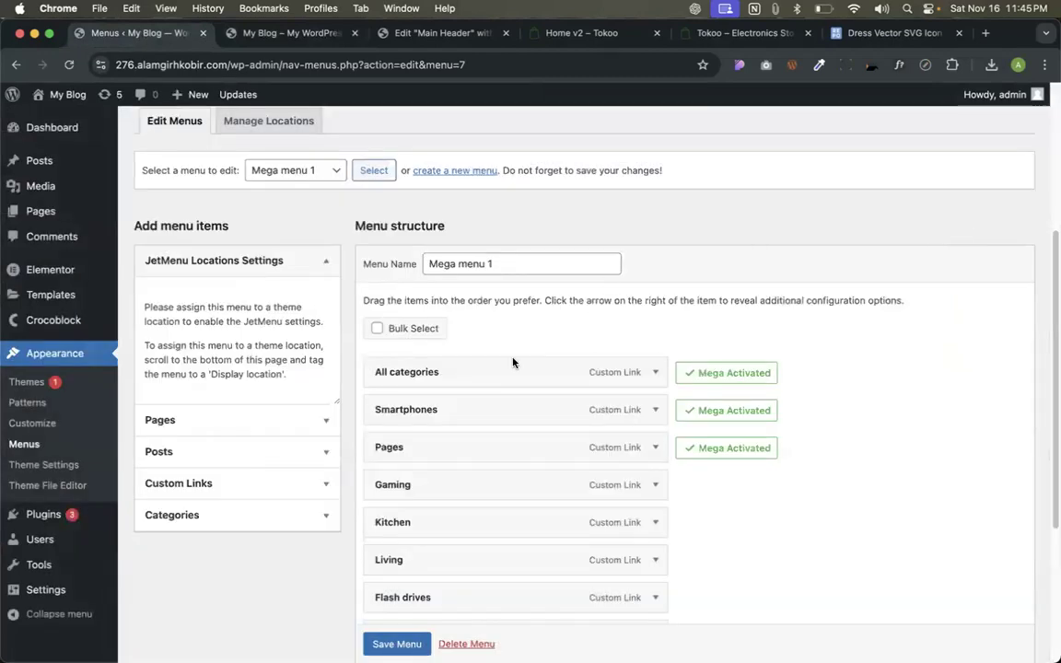
left_click(741, 336)
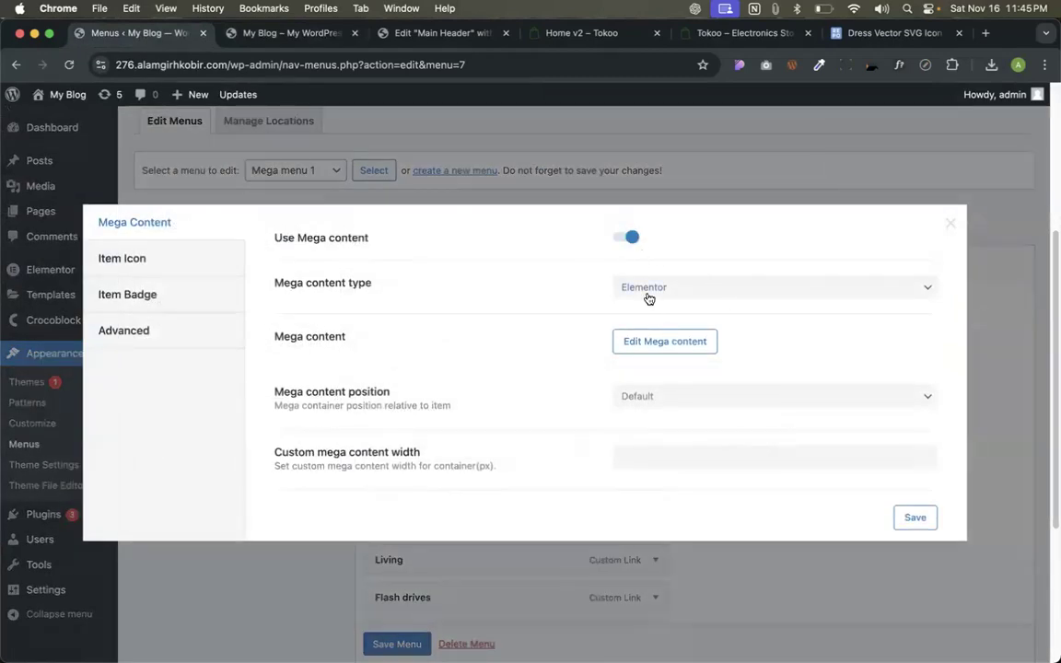
left_click(647, 342)
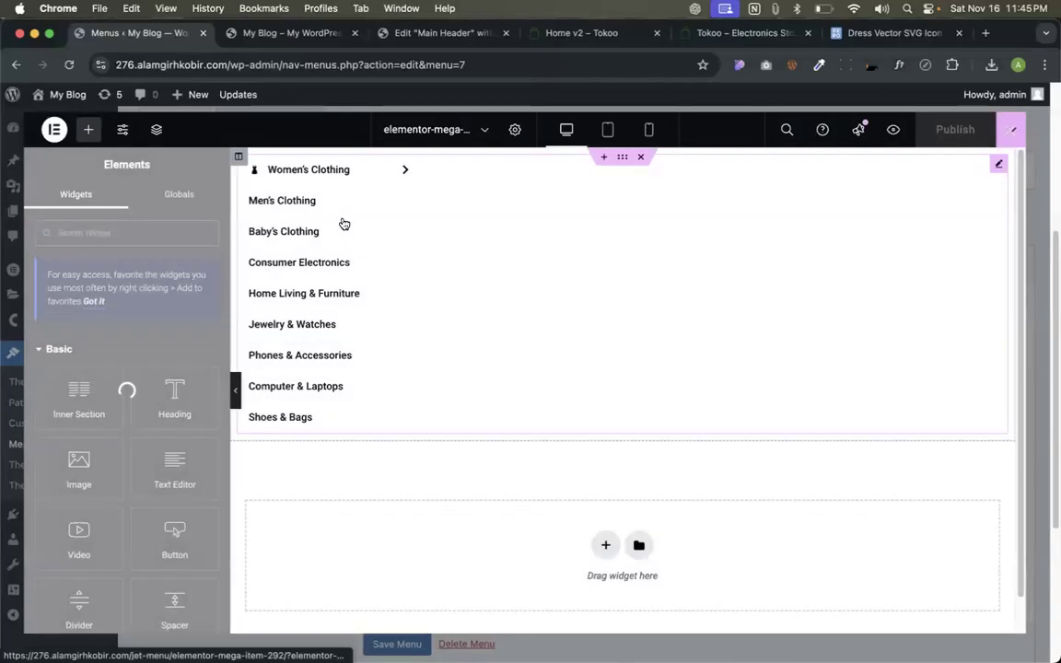
right_click(343, 224)
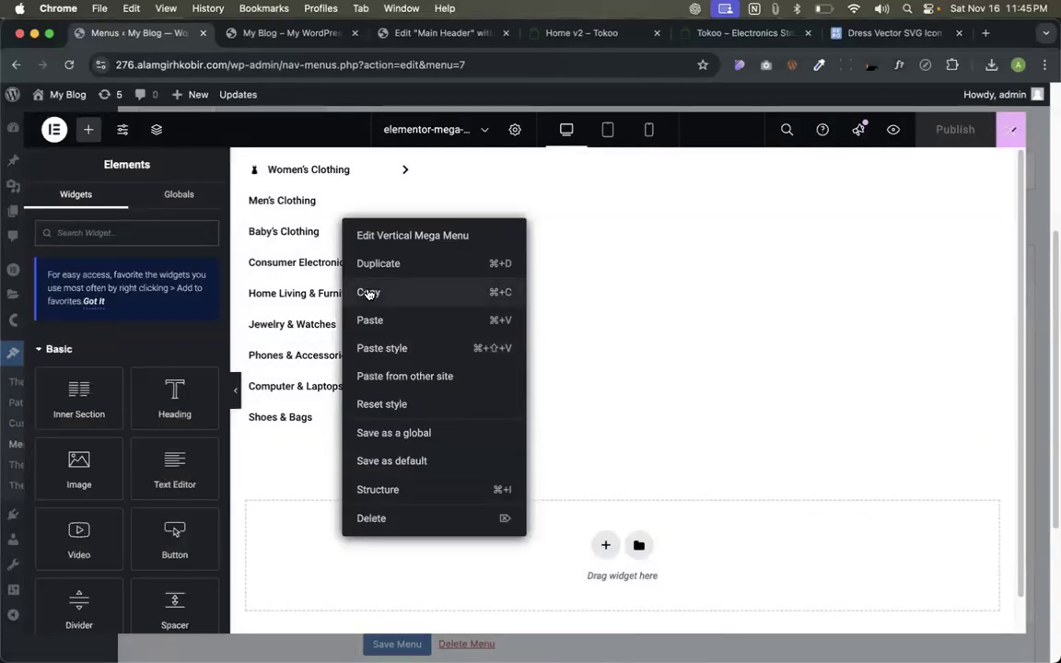
right_click(368, 293)
left_click(410, 588)
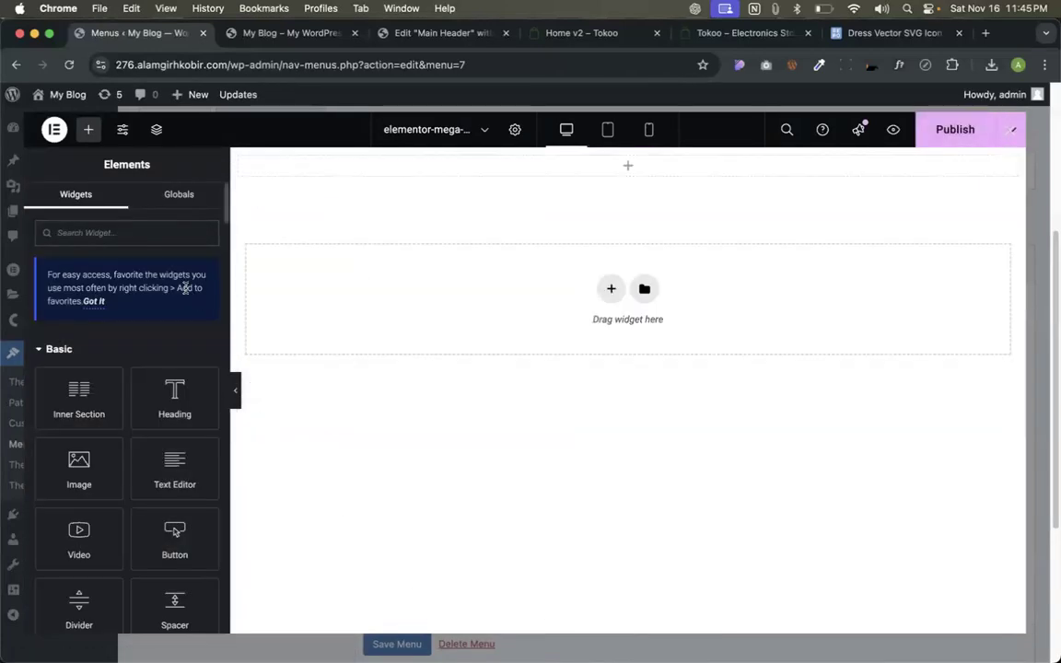
Add a new Vertical Mega Menu widget to the All categories mega content and set its menu to Main Manu 2 (v).
type("me")
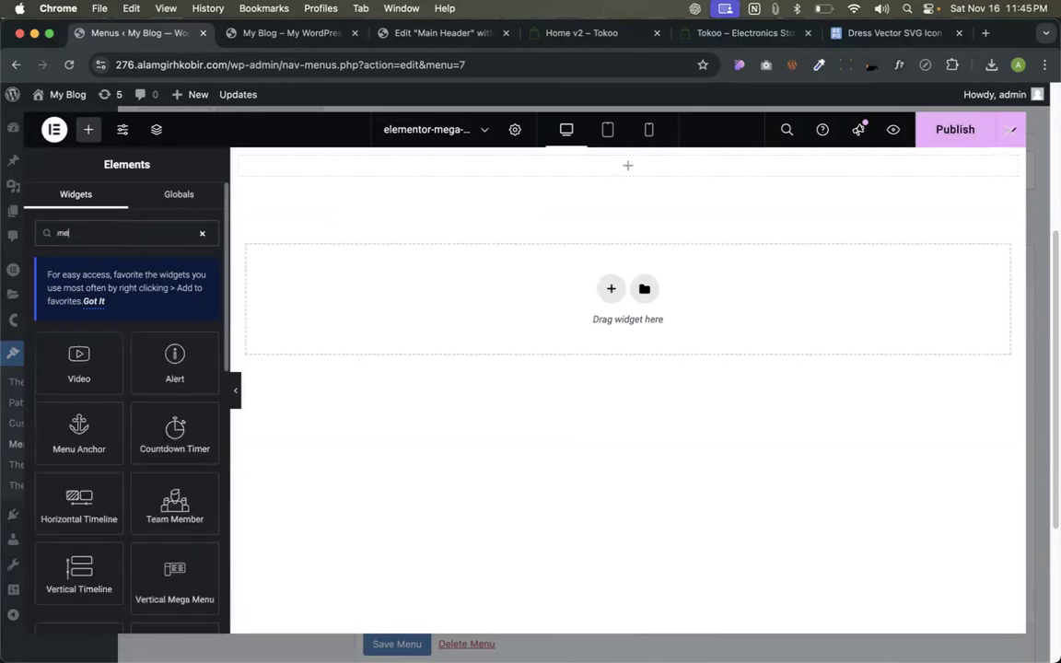
type("n")
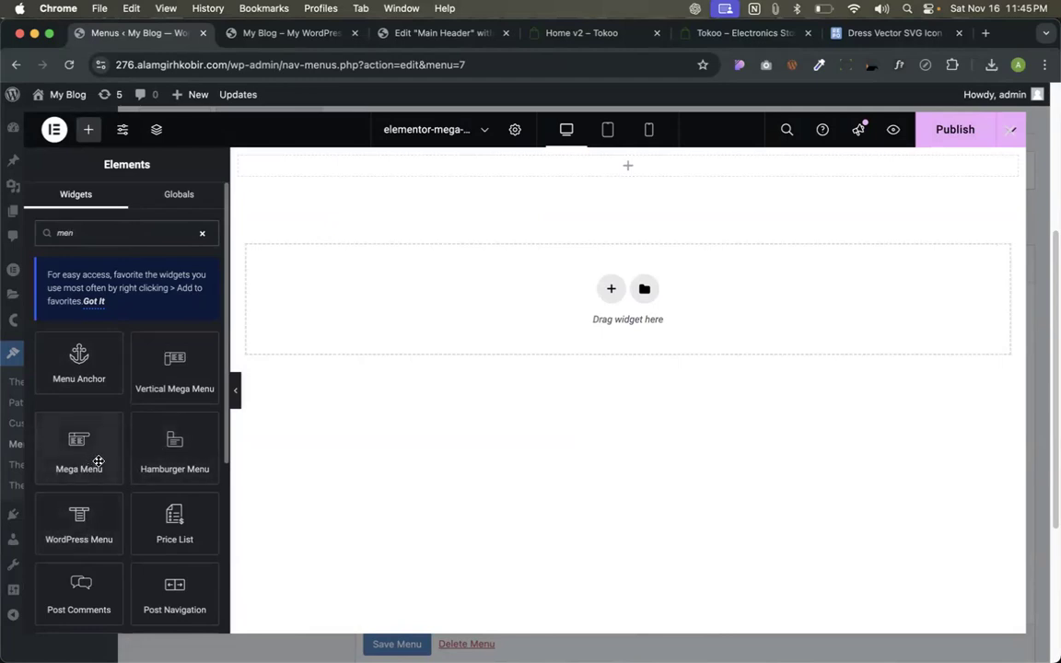
left_click_drag(166, 370, 421, 174)
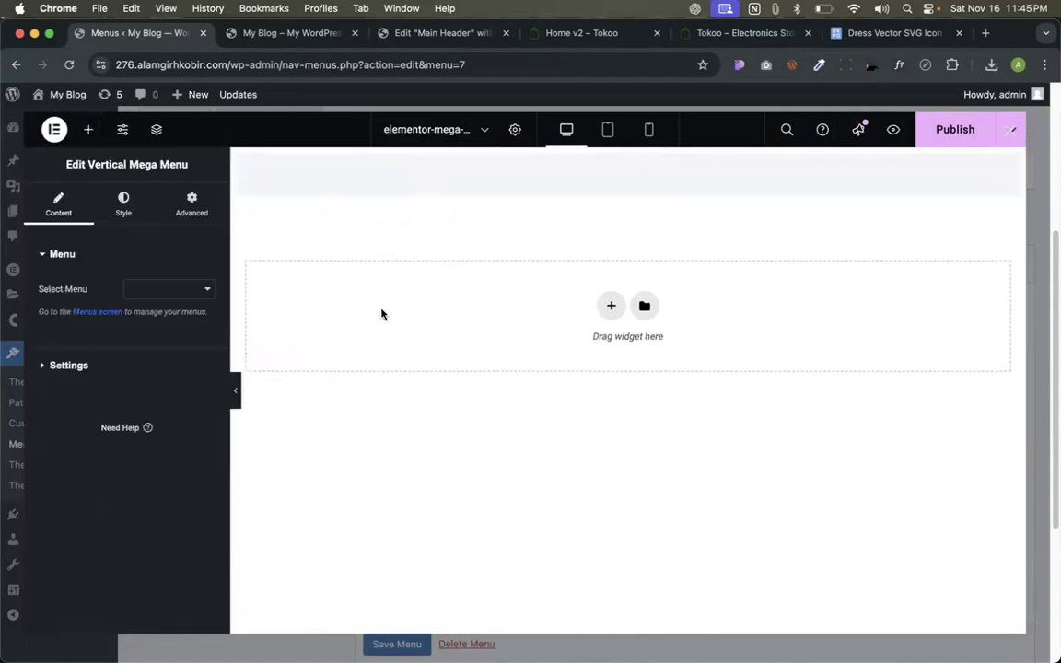
left_click(129, 289)
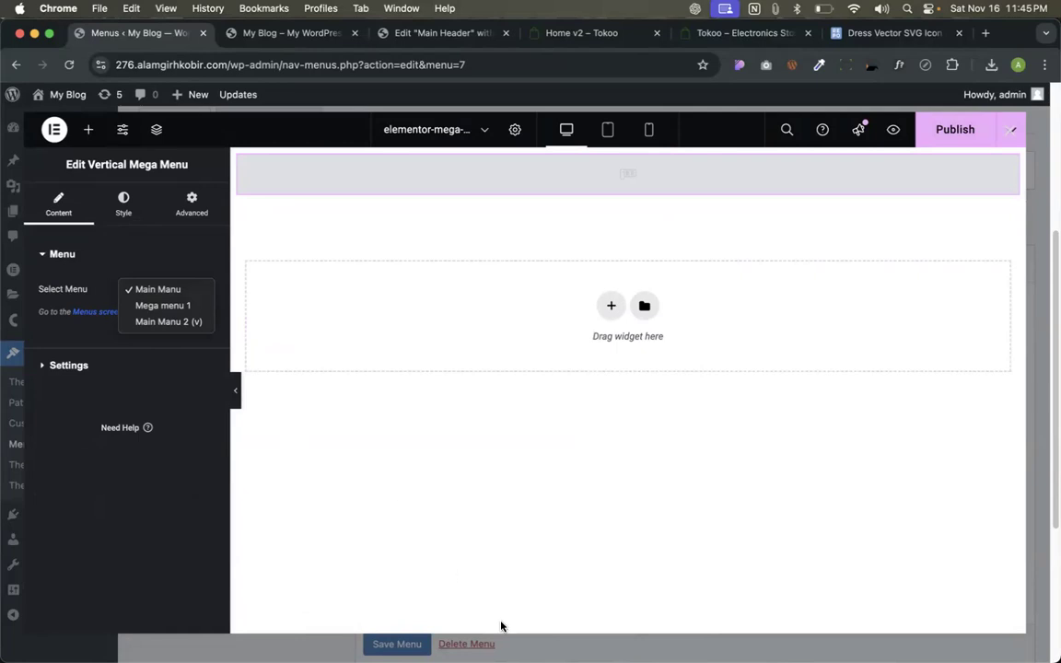
left_click(438, 579)
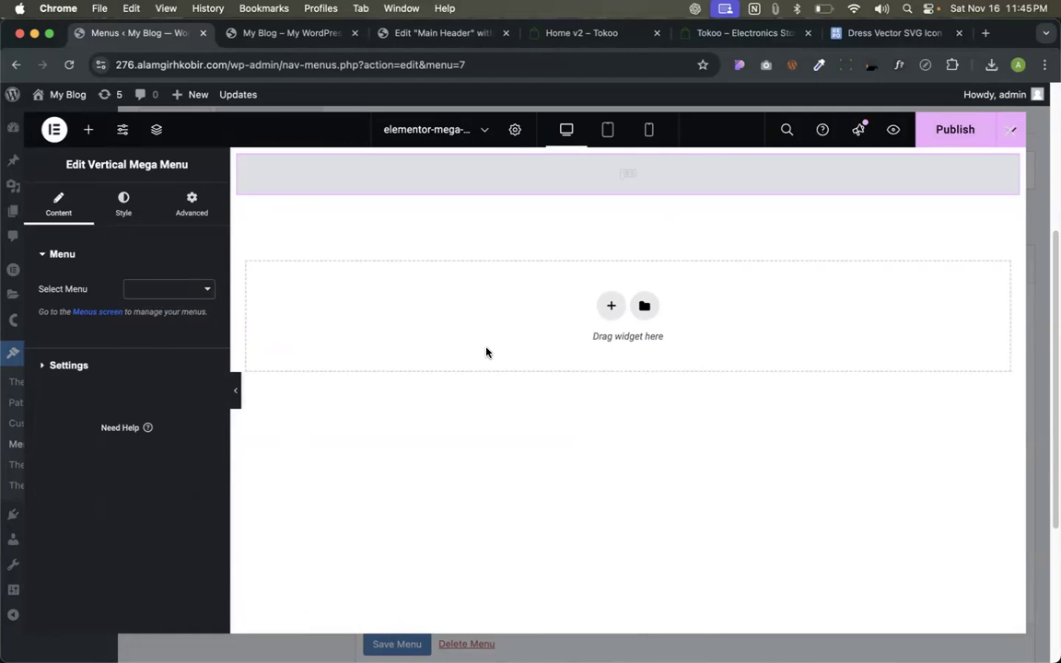
left_click(170, 298)
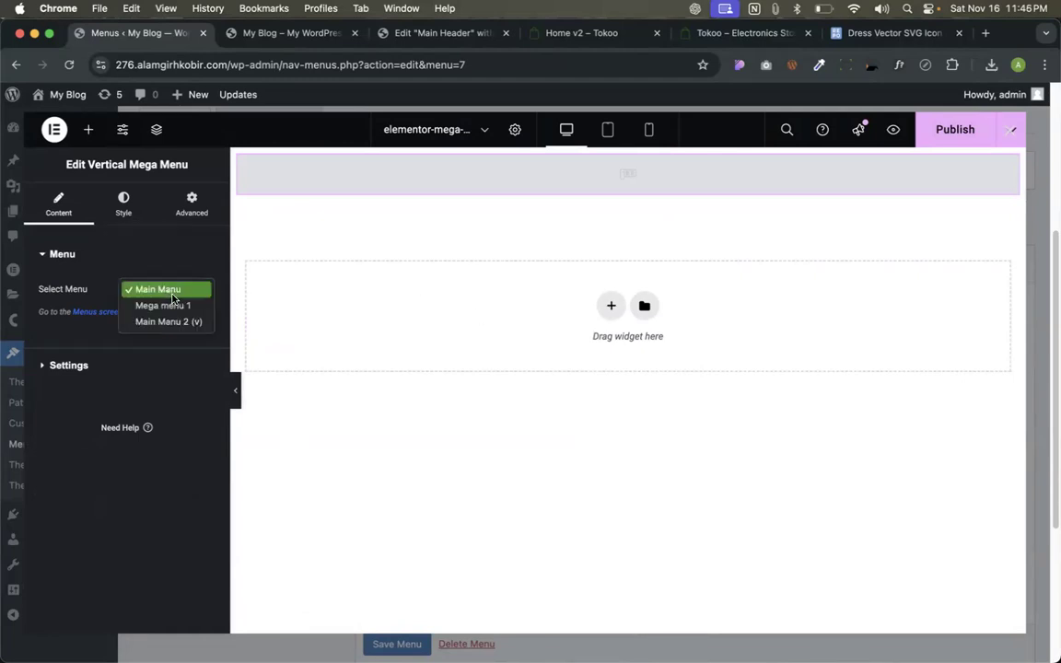
left_click(169, 321)
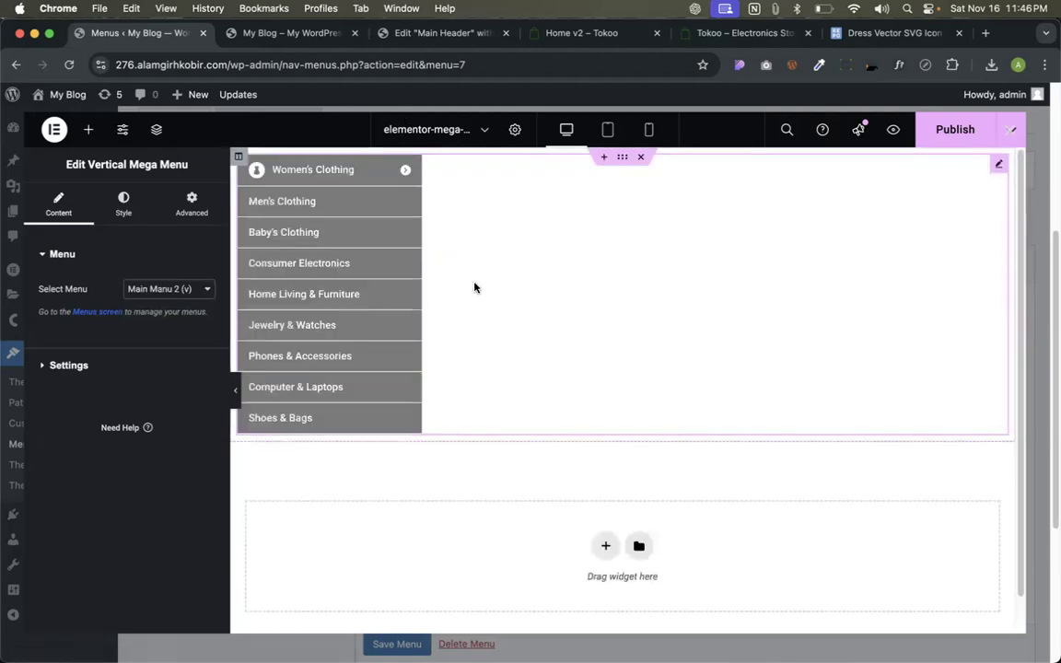
Paste the copied style onto the new vertical menu, publish the mega content and check All categories on the blog page.
right_click(482, 211)
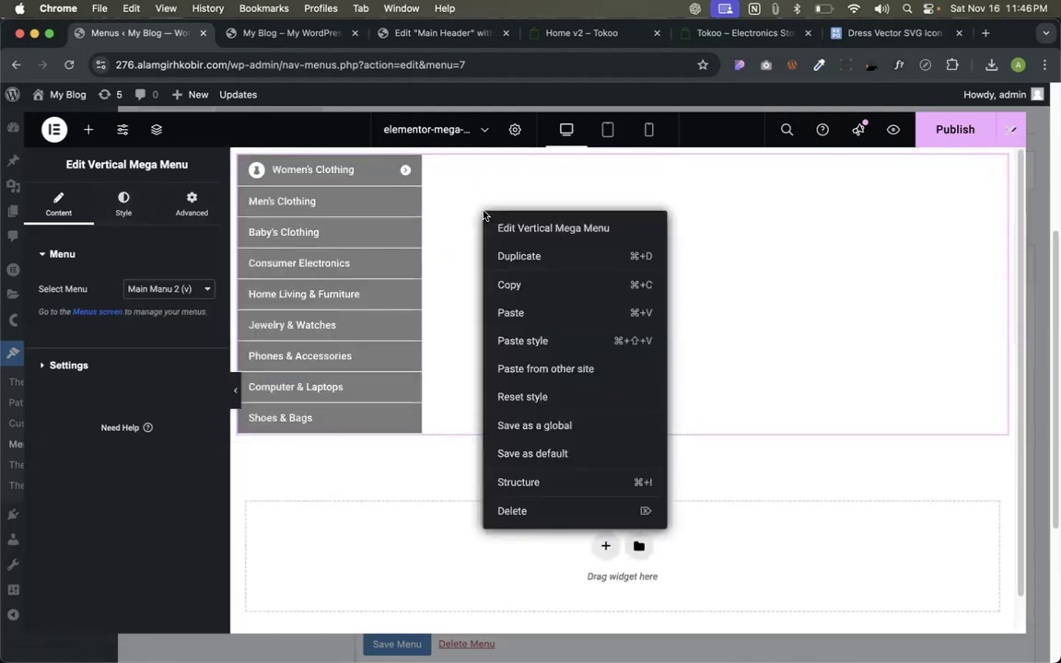
left_click(540, 342)
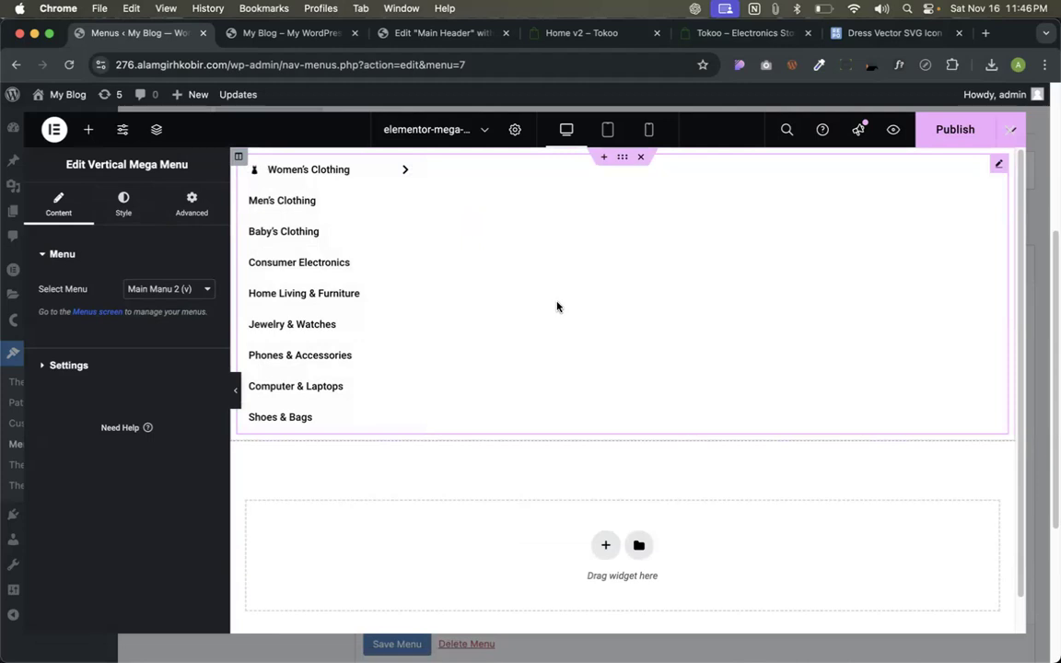
left_click(953, 132)
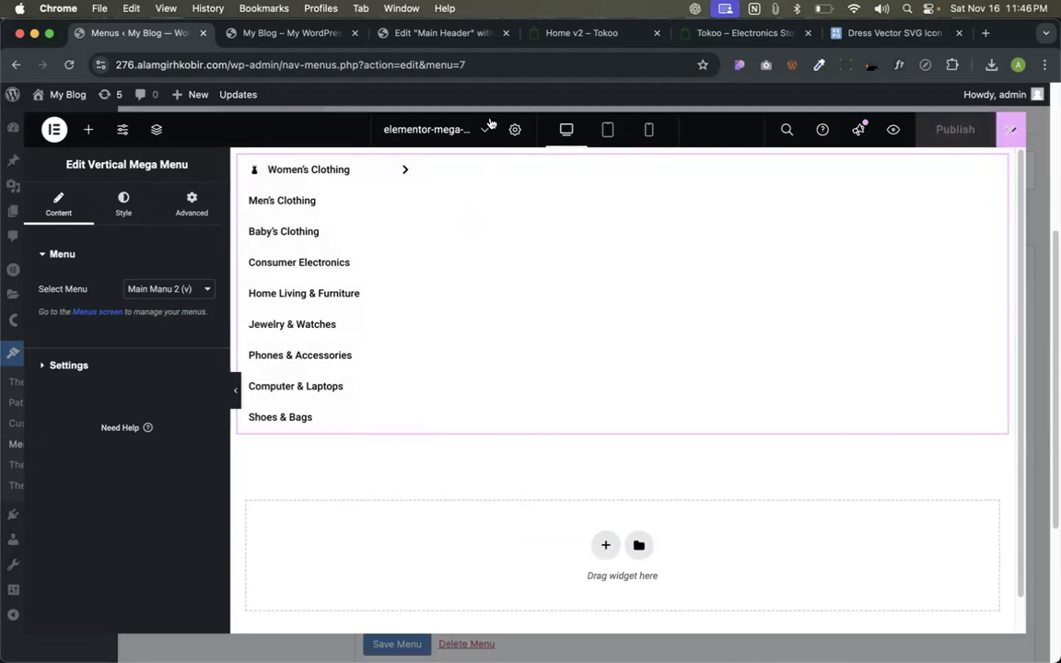
left_click(289, 33)
mouse_move(263, 133)
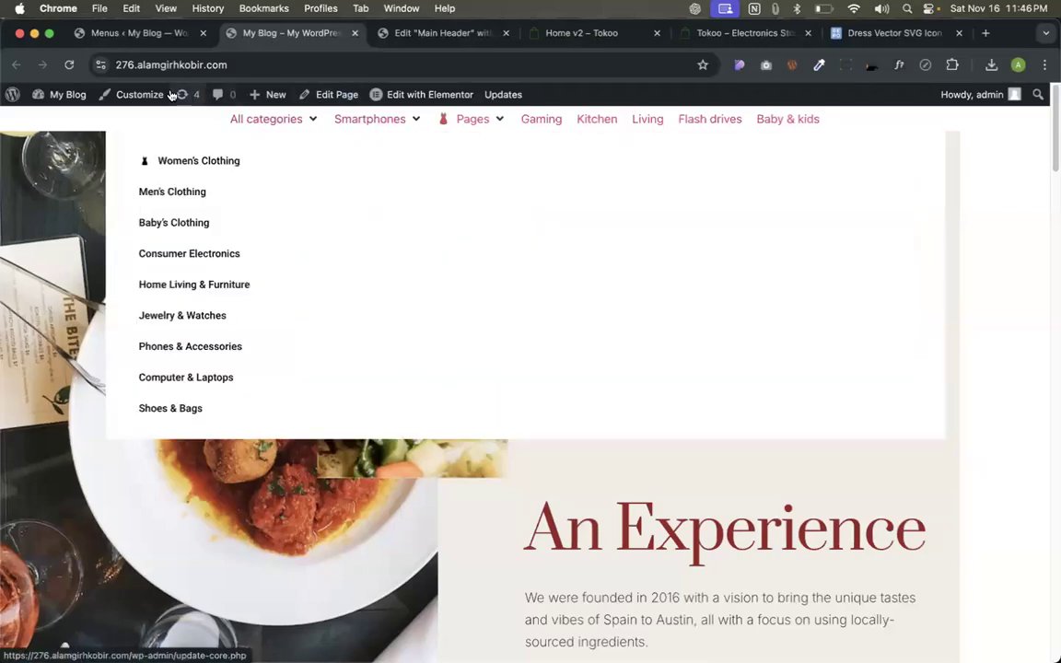
Reload the blog page, examine its All categories mega menu and compare it with Tokoo's Home v2 category dropdown.
left_click(92, 68)
left_click(70, 65)
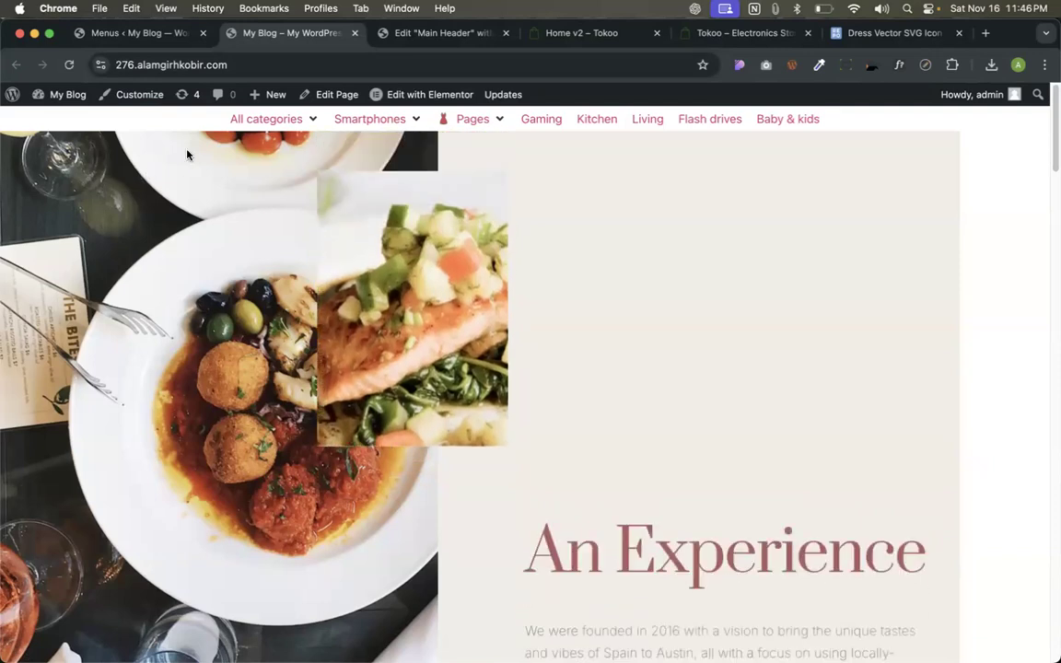
mouse_move(270, 115)
mouse_move(204, 172)
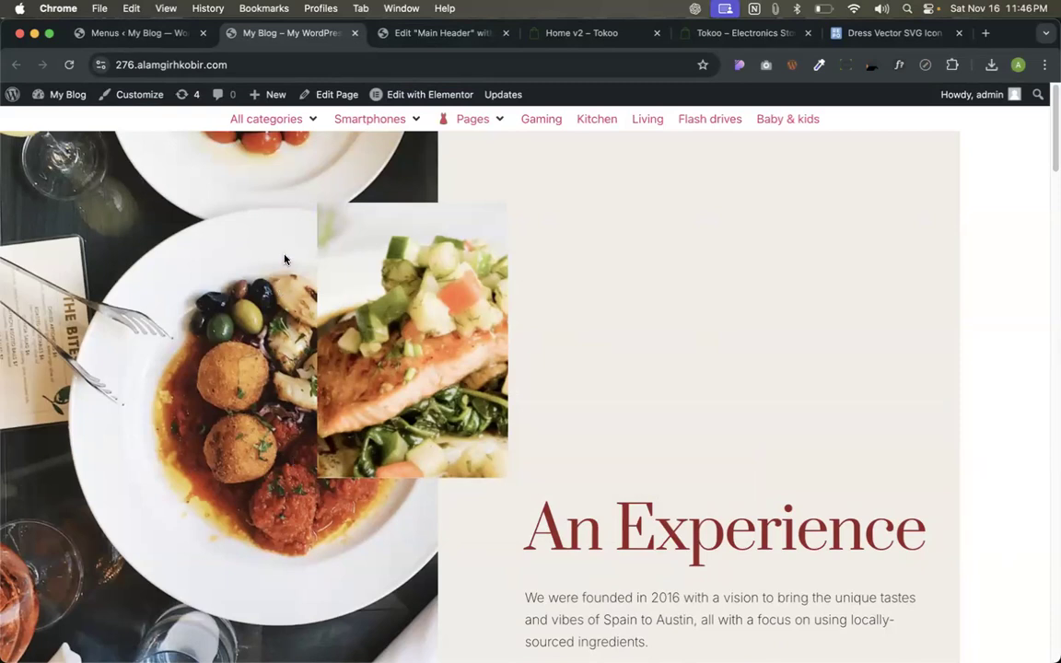
mouse_move(286, 117)
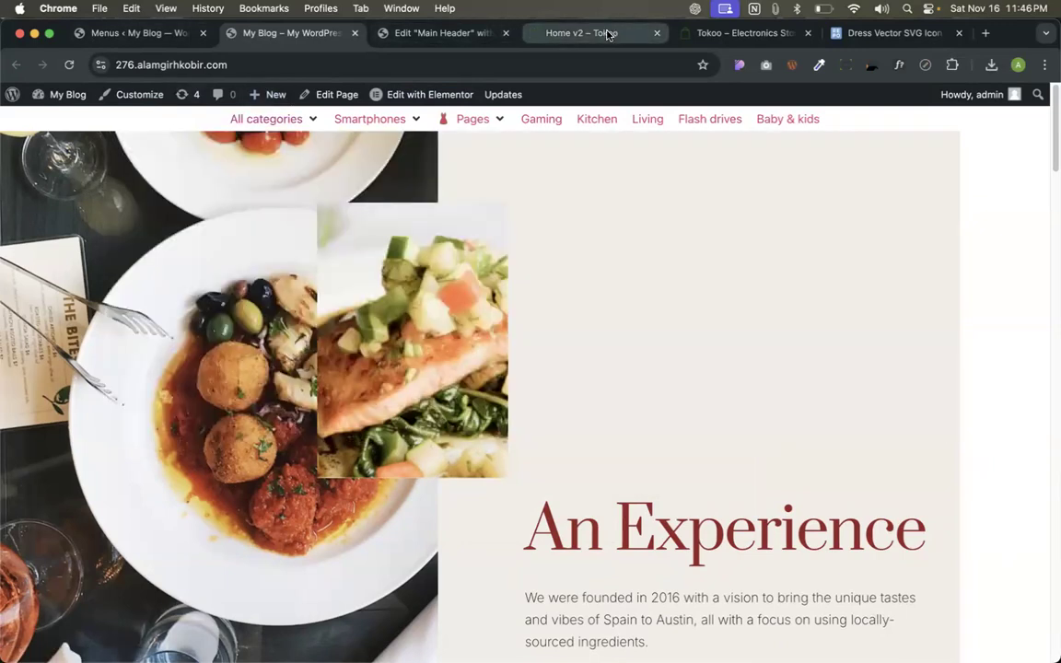
left_click(608, 34)
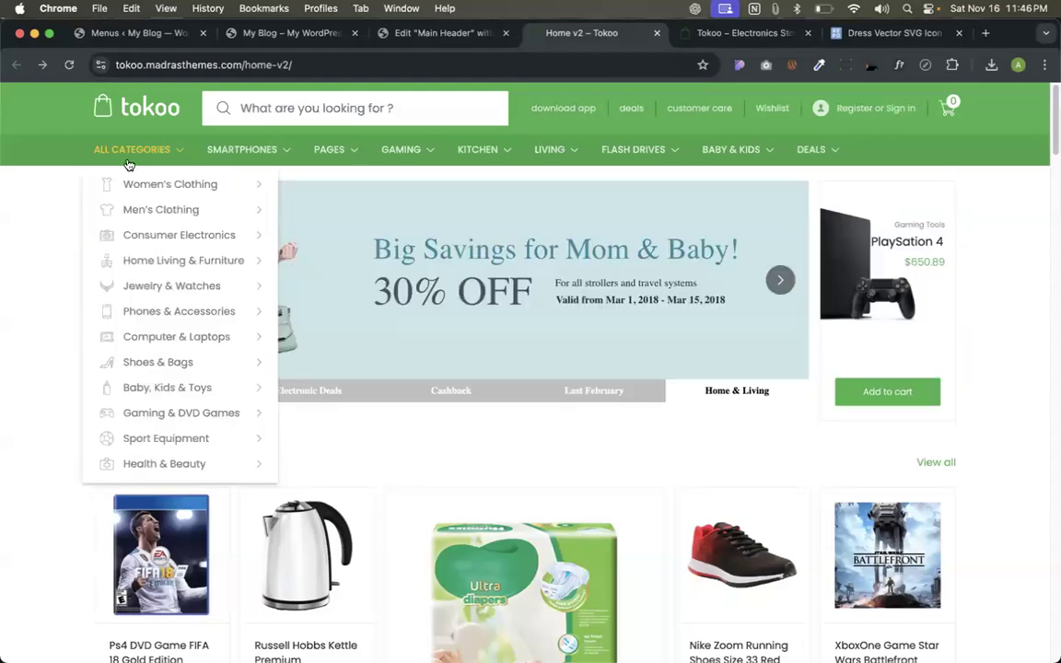
left_click(281, 34)
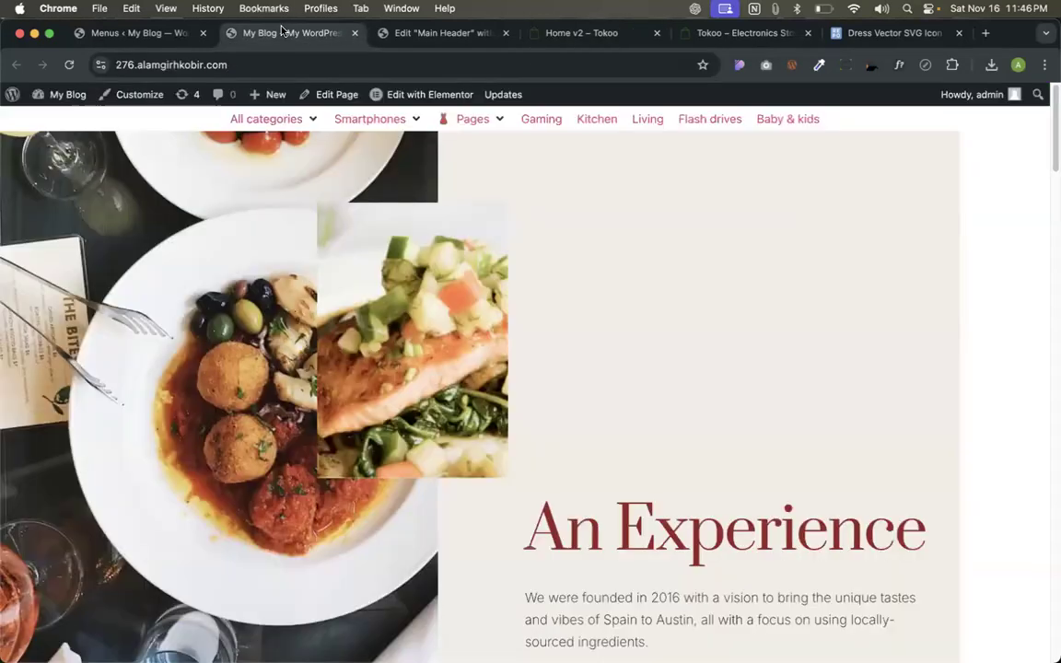
Set the All categories mega content position to Relative item with a 350 px custom width, save, and check the blog page.
left_click(146, 32)
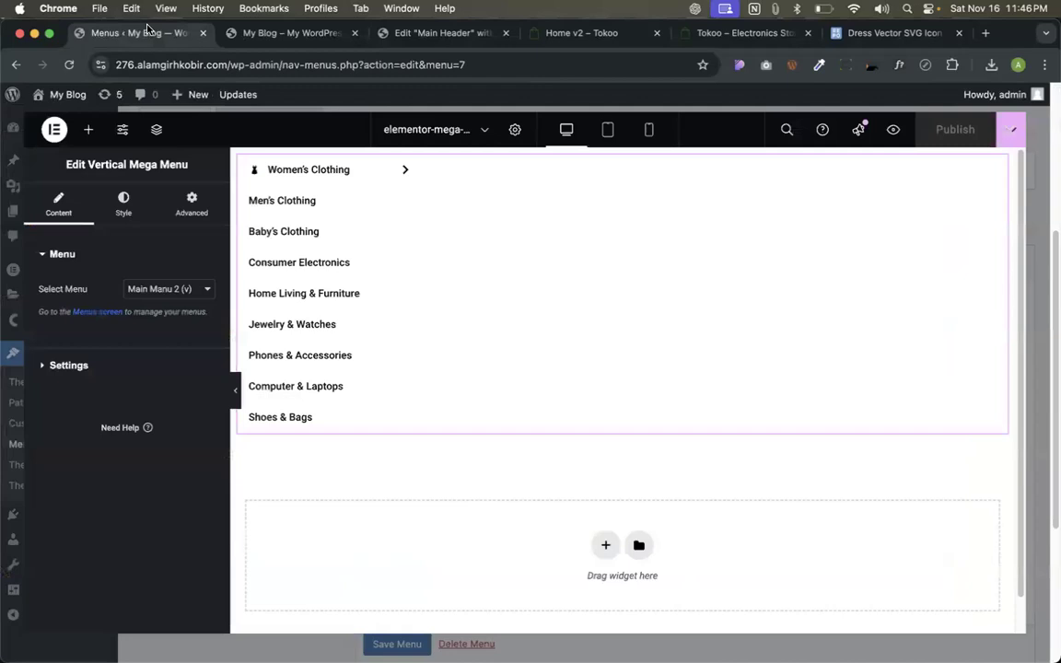
left_click(1012, 130)
left_click(661, 405)
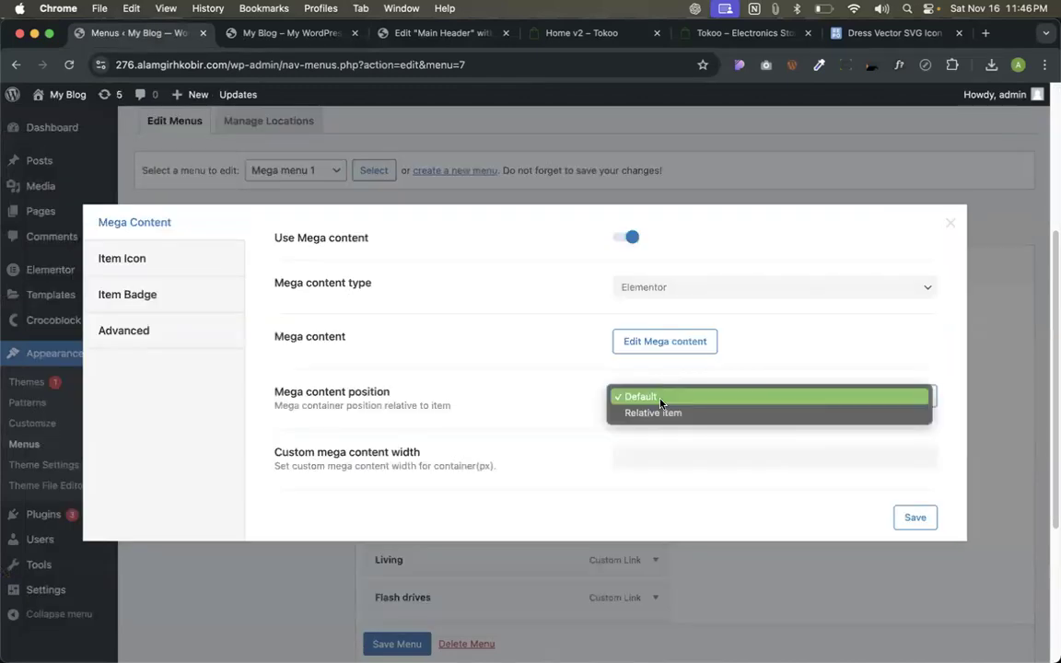
left_click(656, 416)
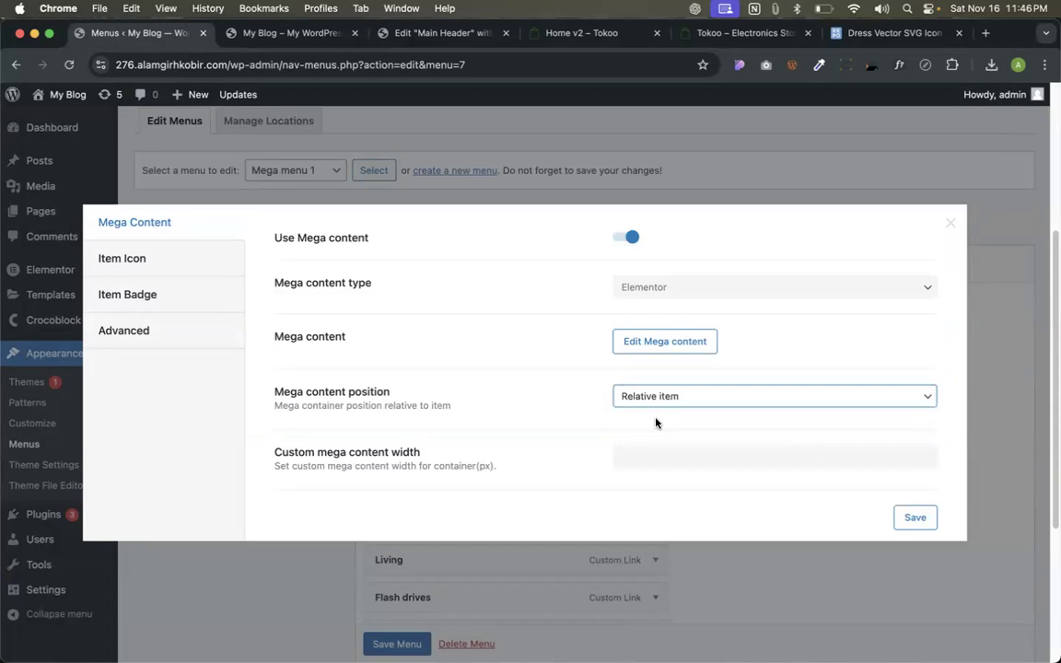
left_click(627, 452)
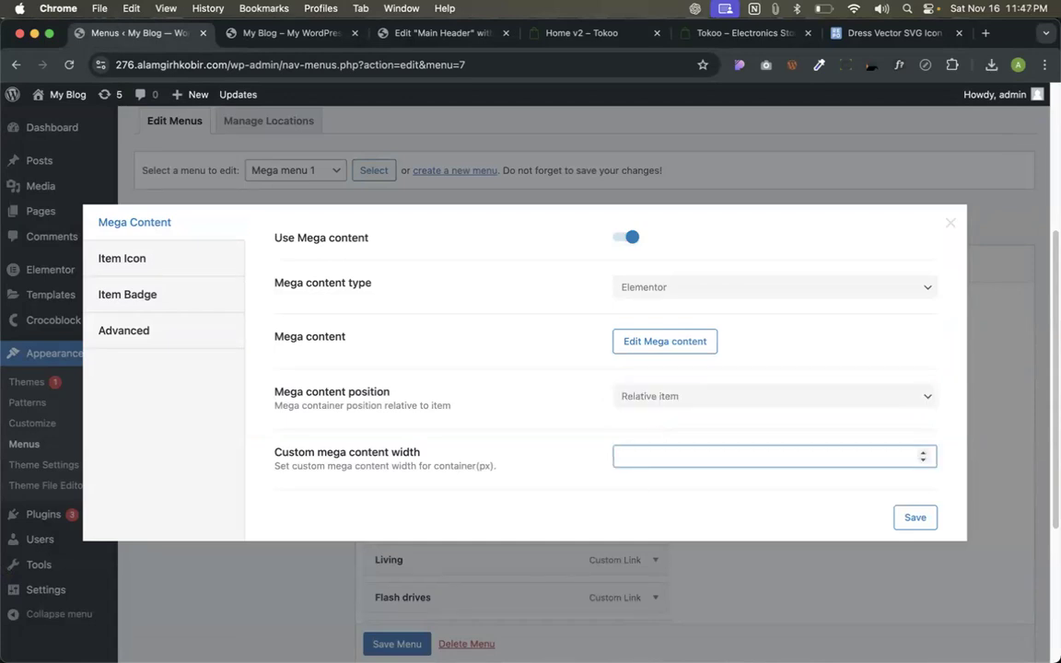
left_click(900, 516)
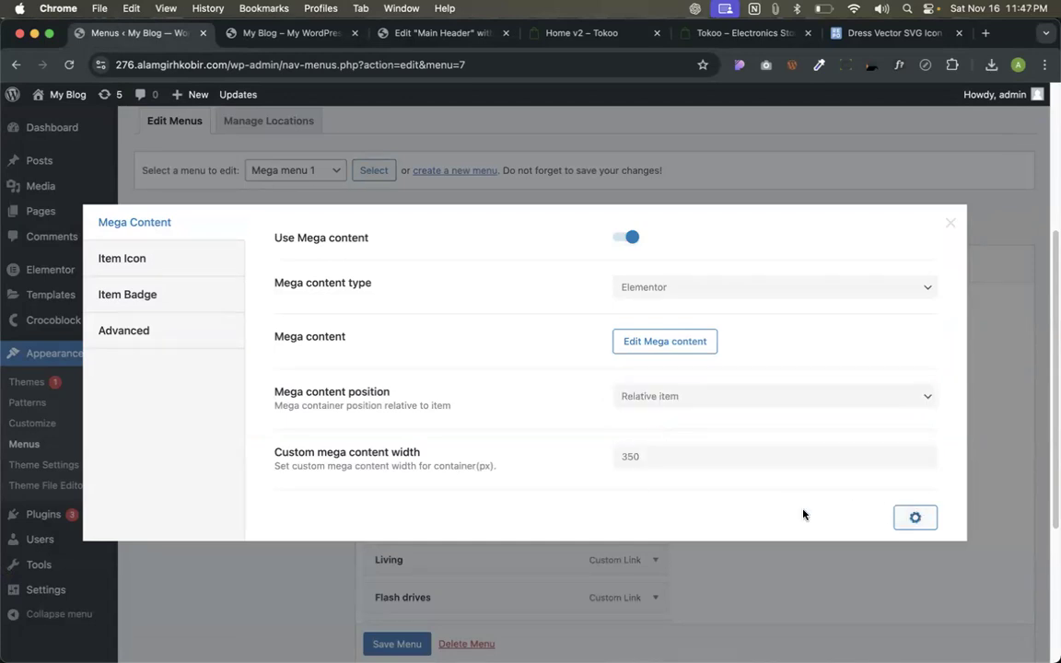
left_click(241, 37)
key("super+r")
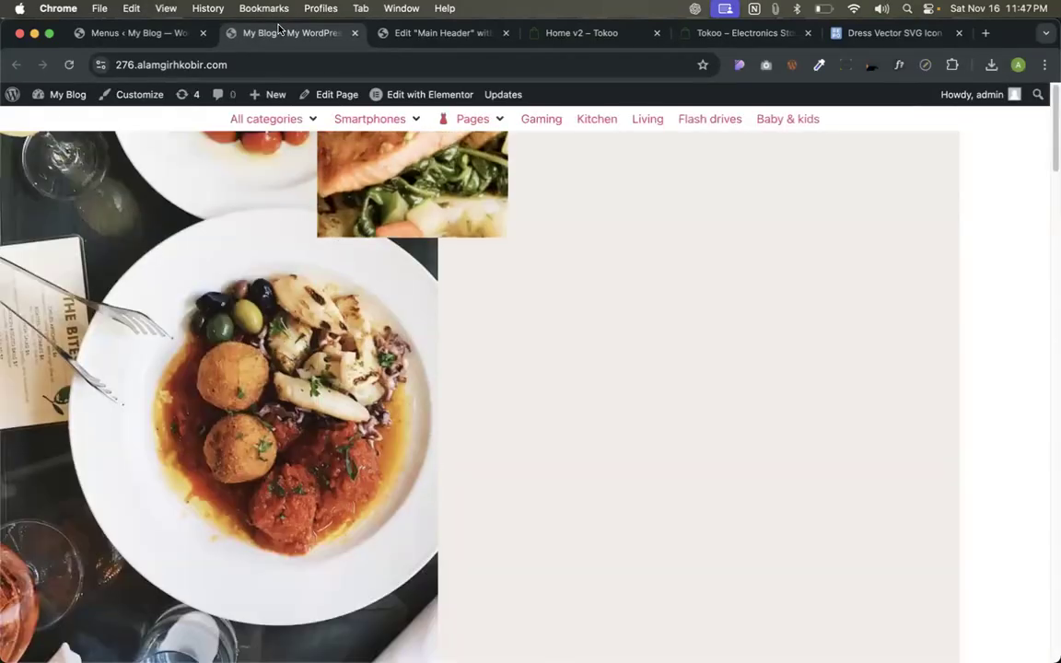
mouse_move(248, 124)
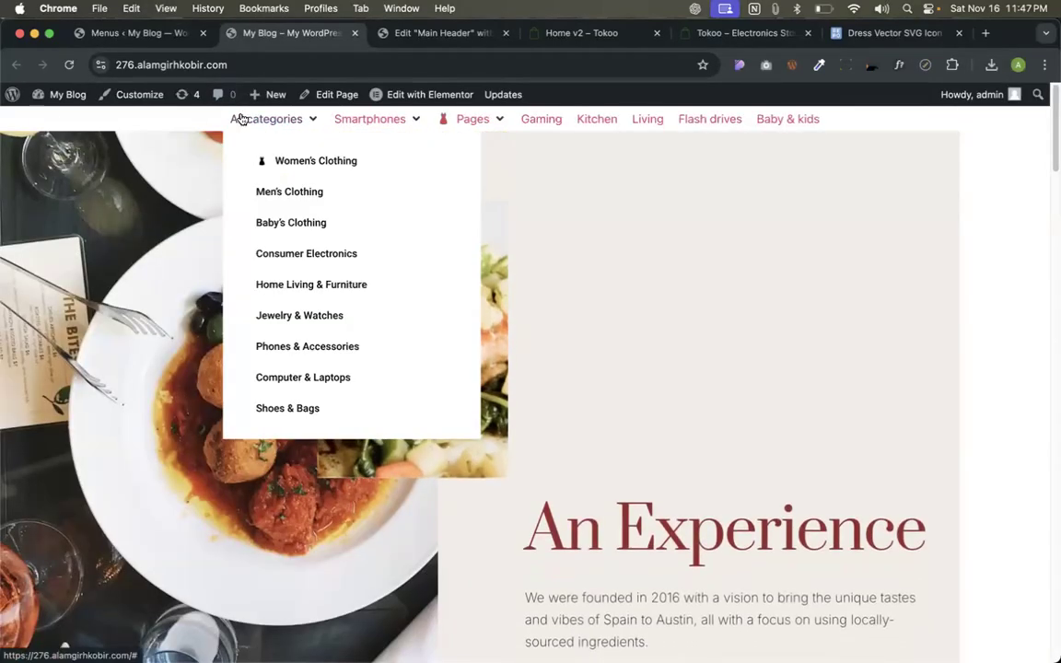
Set the All categories custom mega content width to 250 px, save, and check the dropdown on the blog page.
left_click(167, 38)
double_click(634, 455)
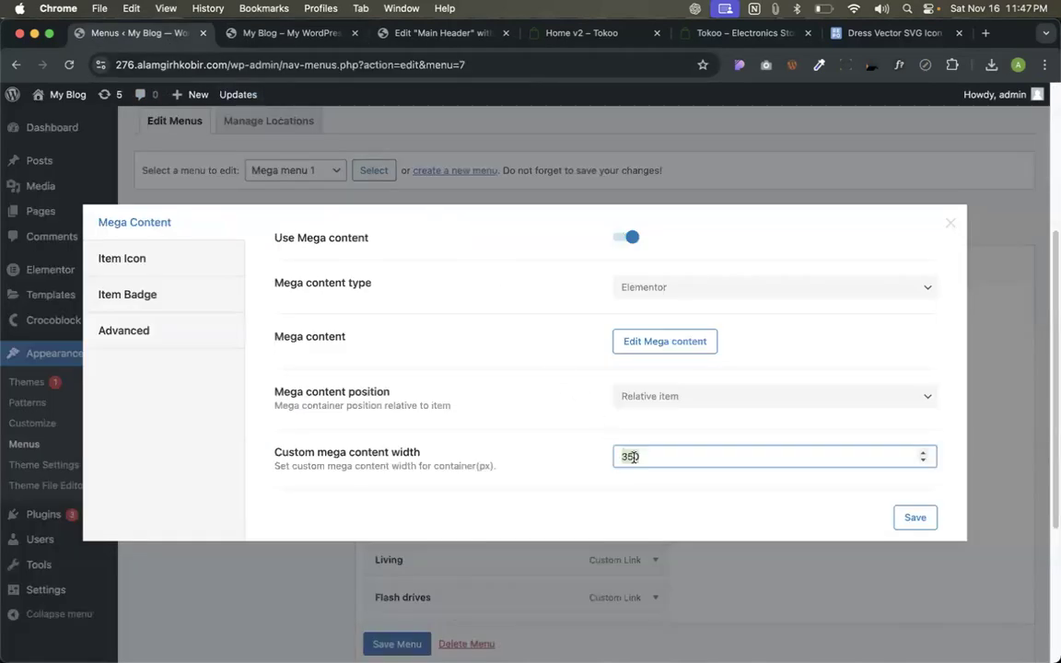
type("2")
left_click(912, 518)
left_click(281, 34)
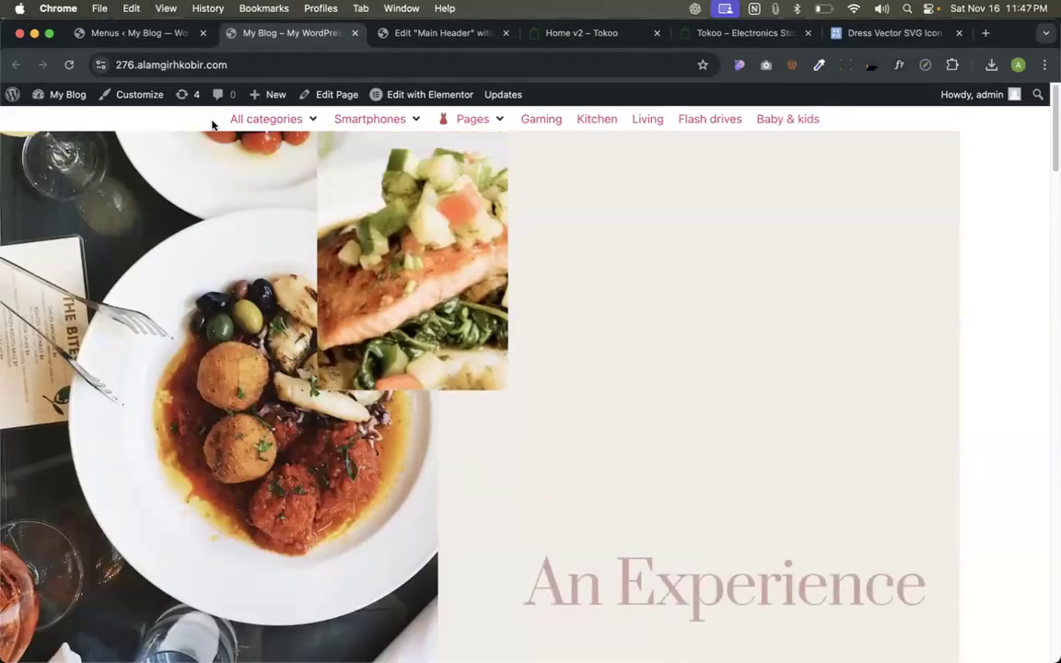
mouse_move(250, 125)
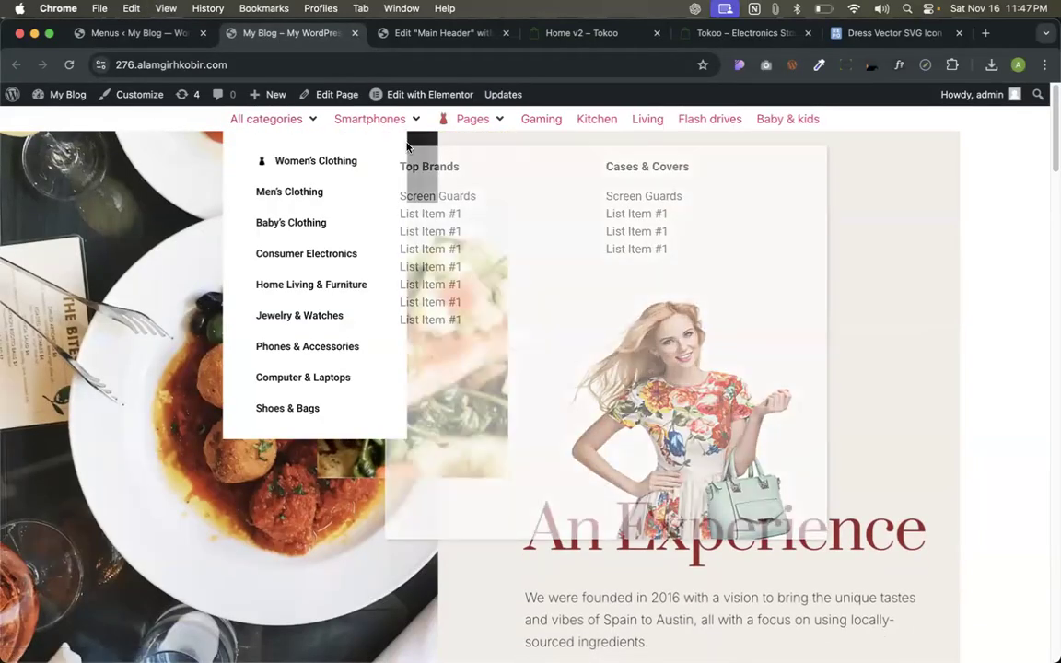
Set the All categories mega content width to 300 px, save, and check the Women's Clothing submenu on the blog page.
left_click(158, 34)
left_click(632, 458)
type("300")
left_click(914, 517)
left_click(262, 37)
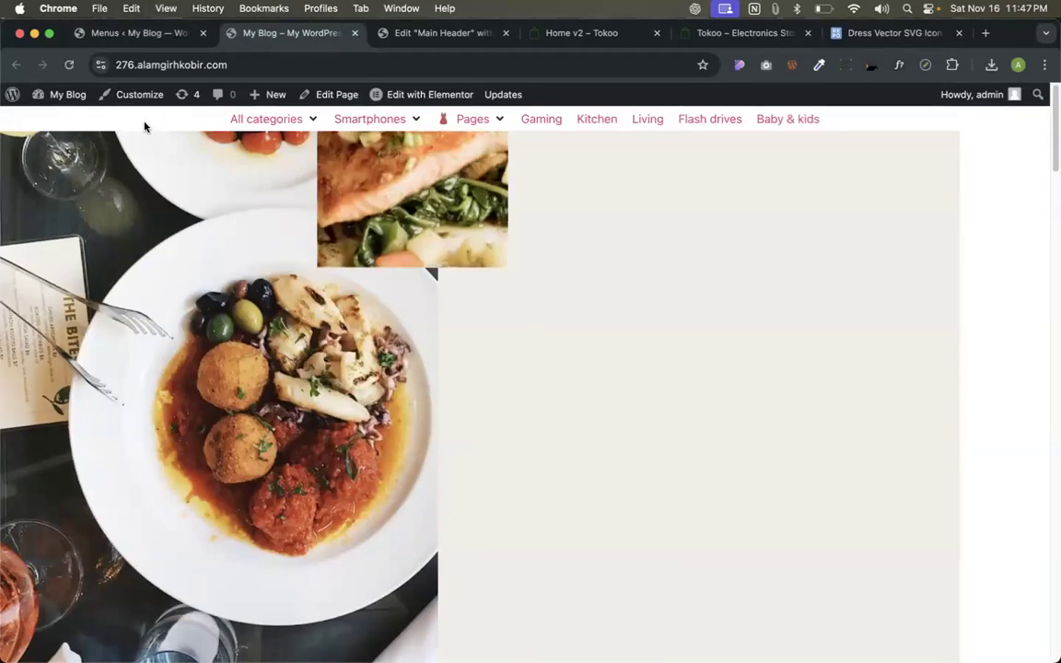
mouse_move(253, 124)
mouse_move(342, 162)
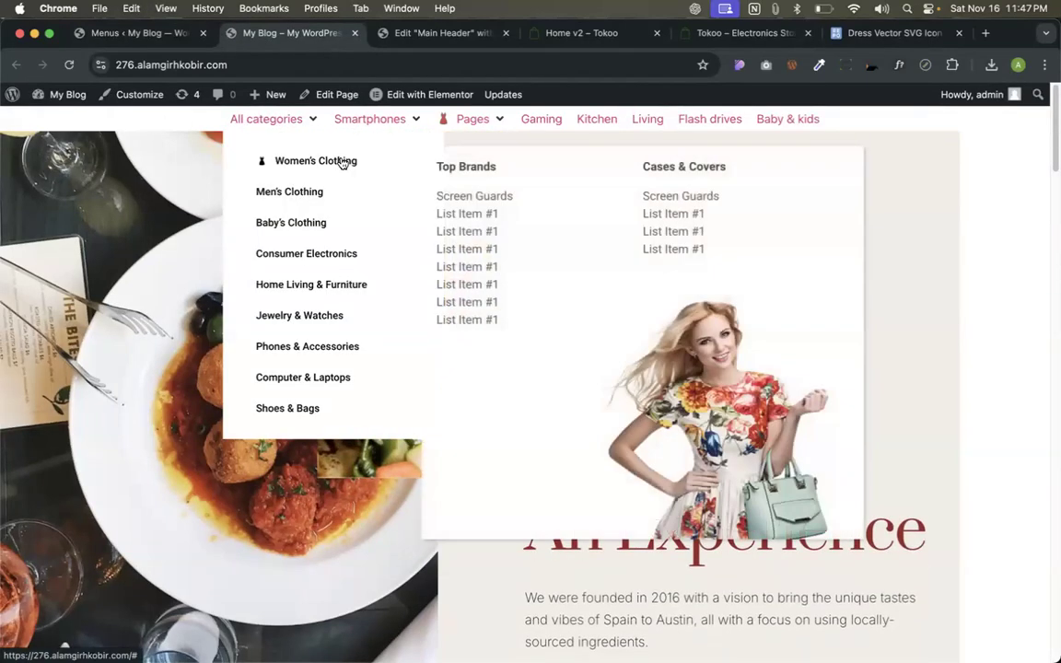
Set the All categories mega content width to 350 px, save it and reload the blog page to check the dropdown.
left_click(167, 40)
left_click(641, 455)
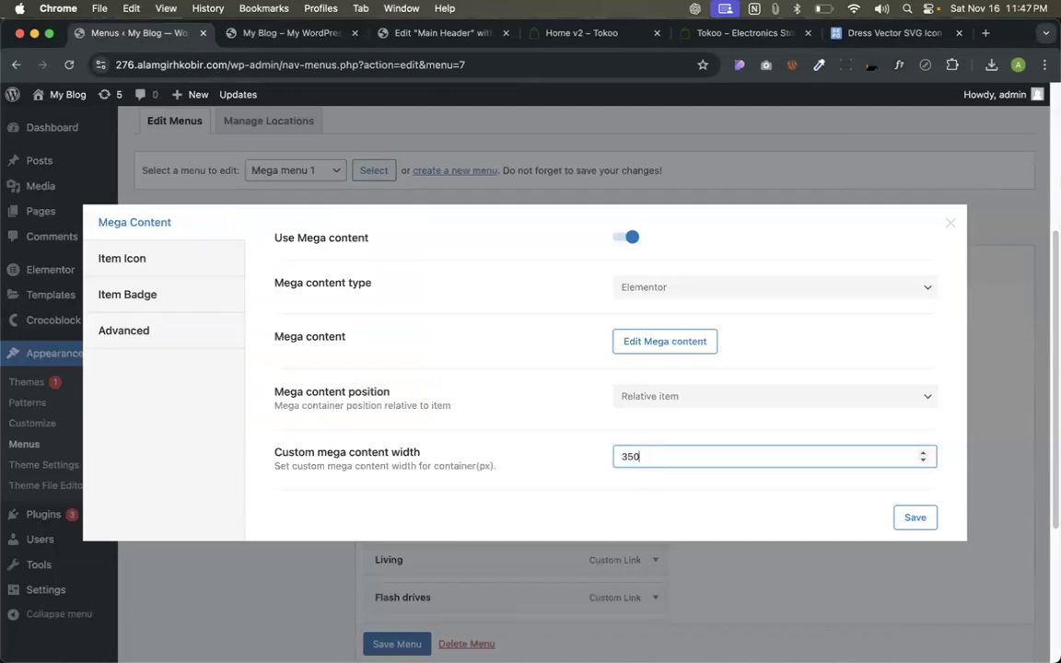
left_click(914, 517)
left_click(288, 35)
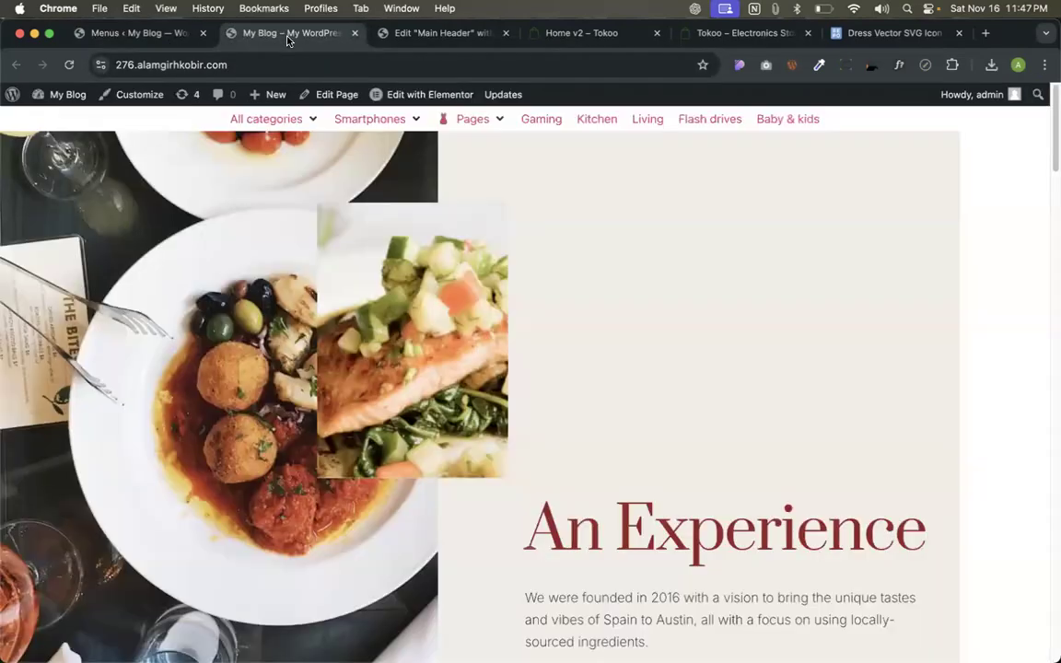
key("super+r")
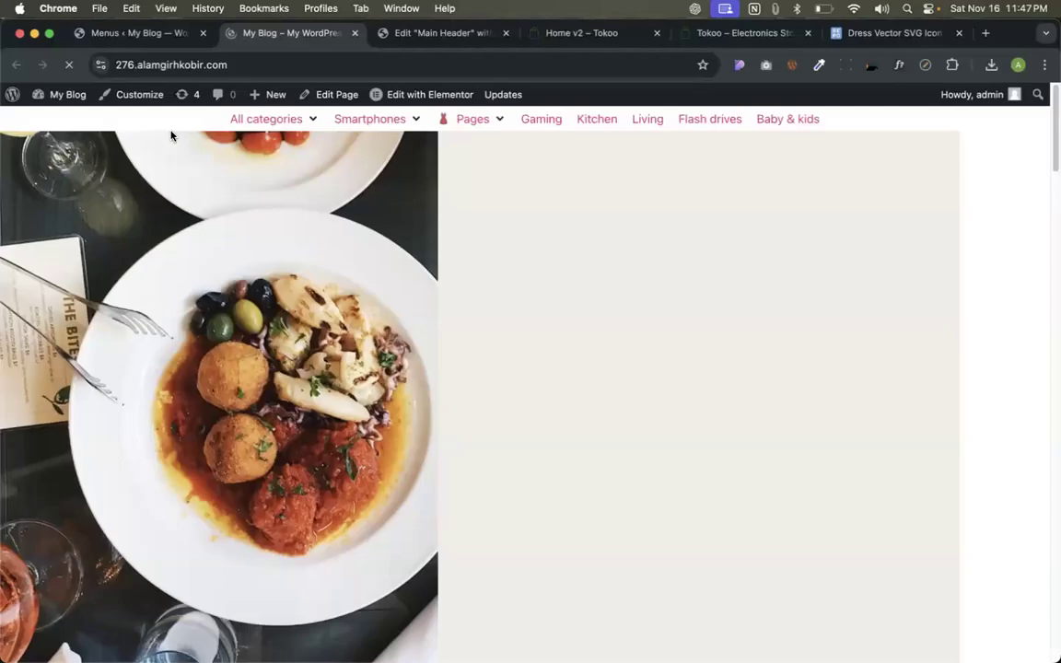
mouse_move(263, 123)
Try a 200 px custom mega content width for All categories, save it and view the blog page.
key("super+alt+Left")
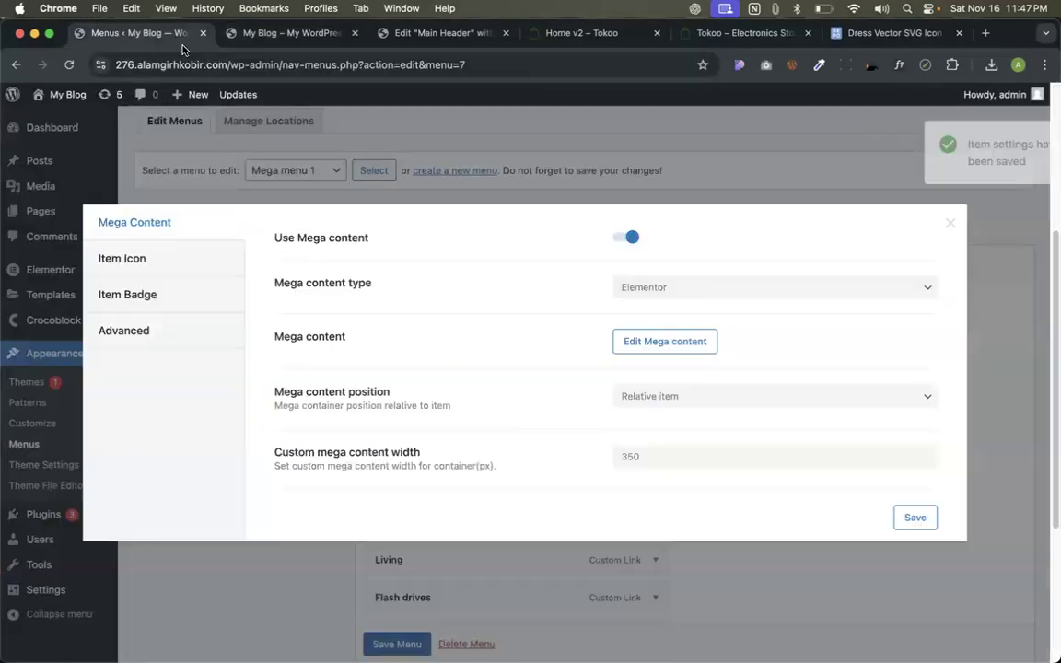
left_click(627, 456)
type("200")
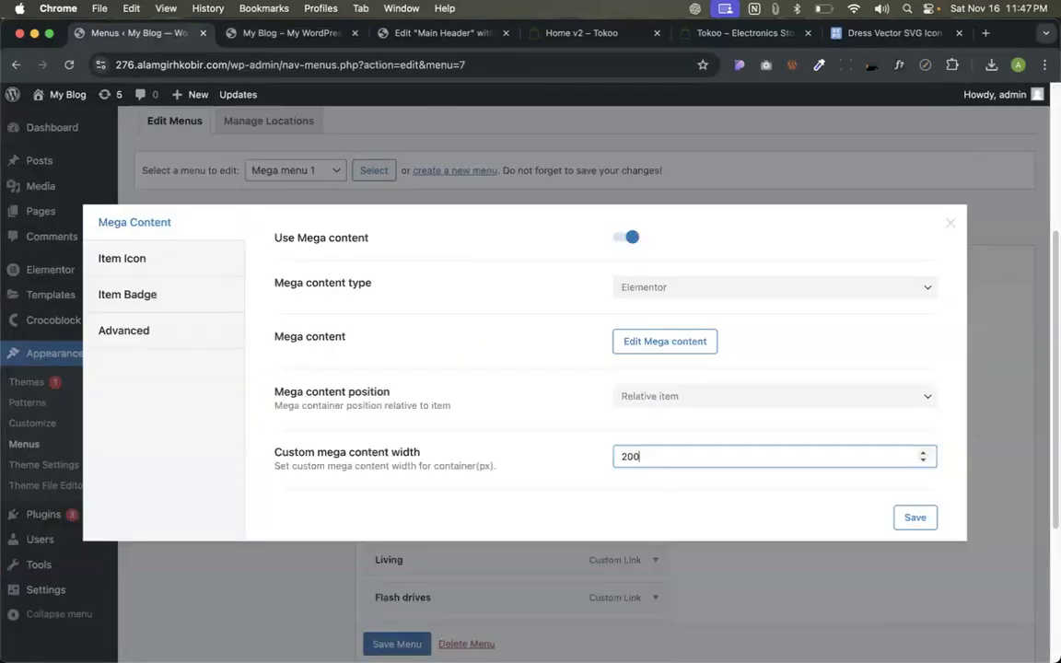
left_click(913, 516)
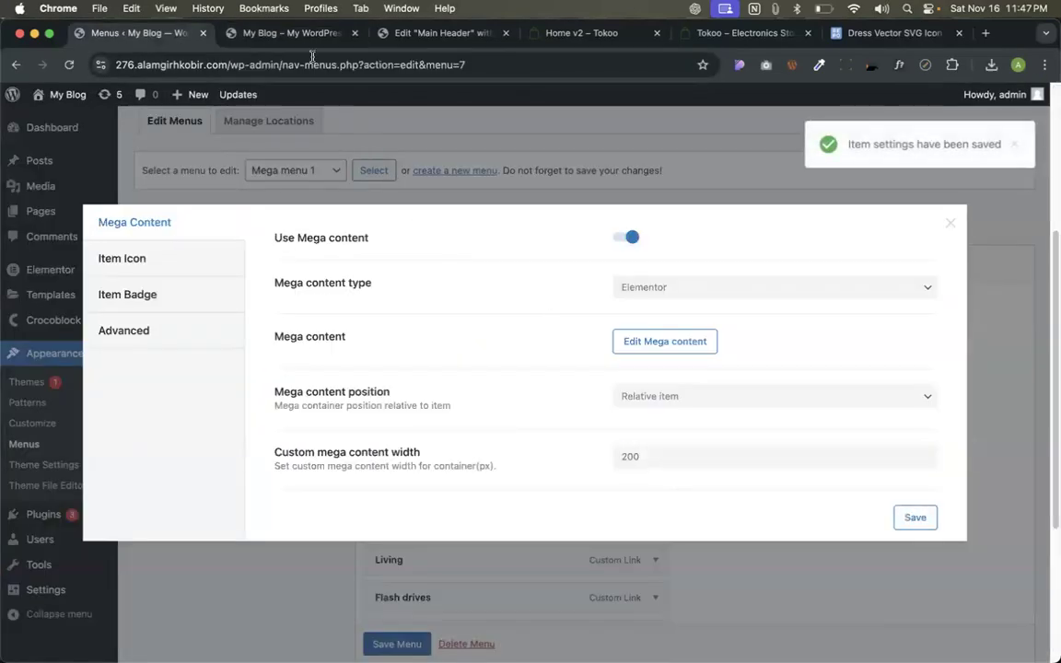
left_click(294, 37)
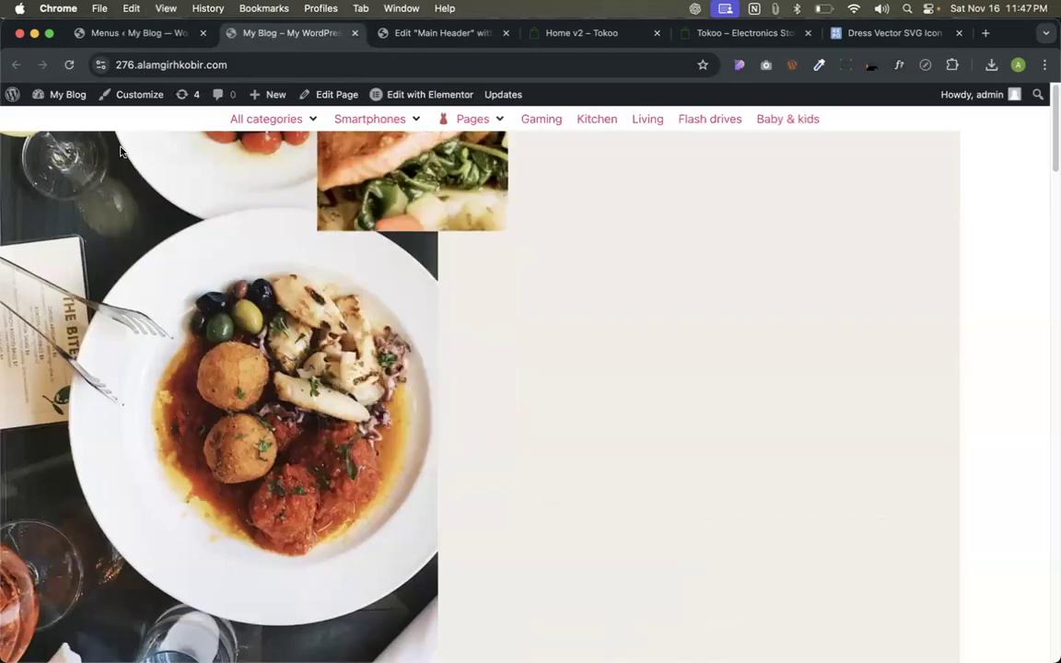
Set the custom mega content width of All categories to 250 px, save, and check its dropdown and Women's Clothing submenu live.
left_click(180, 34)
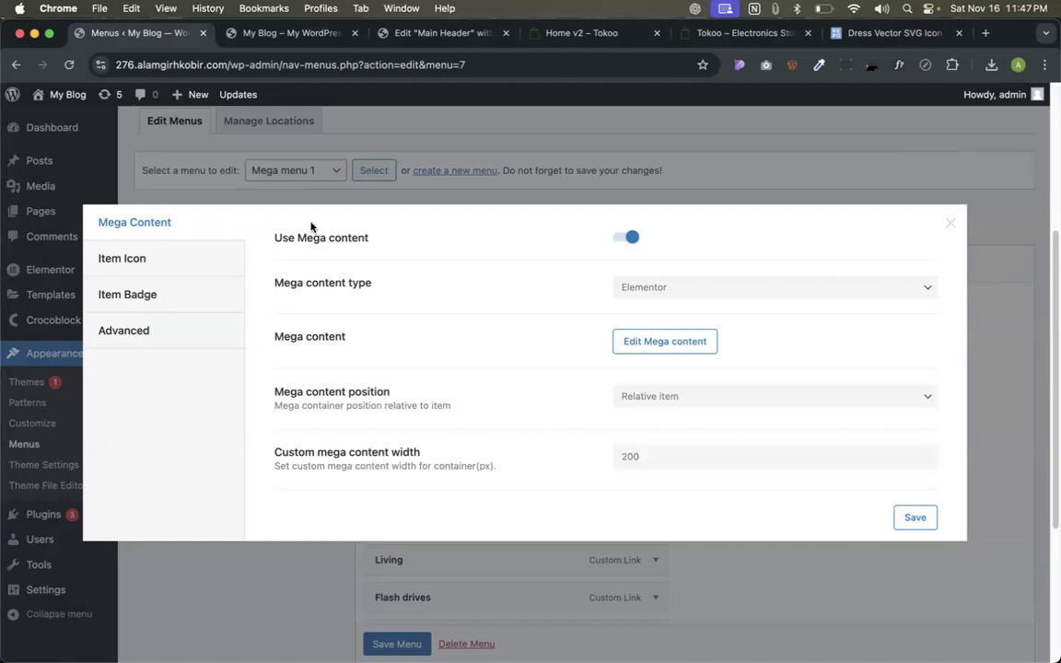
left_click(632, 454)
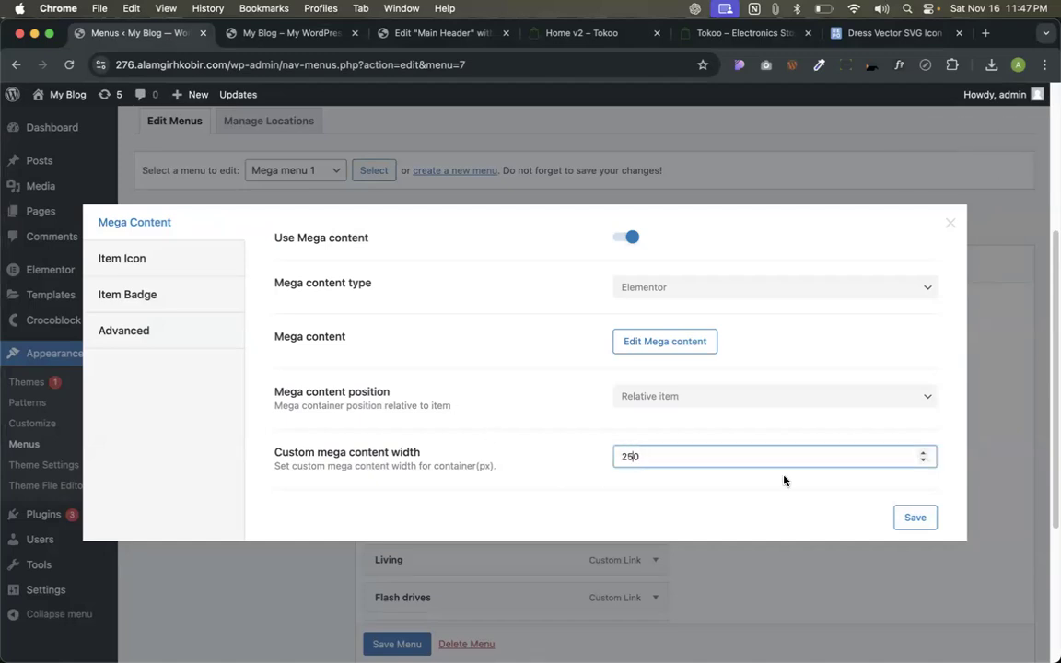
left_click(919, 520)
left_click(262, 41)
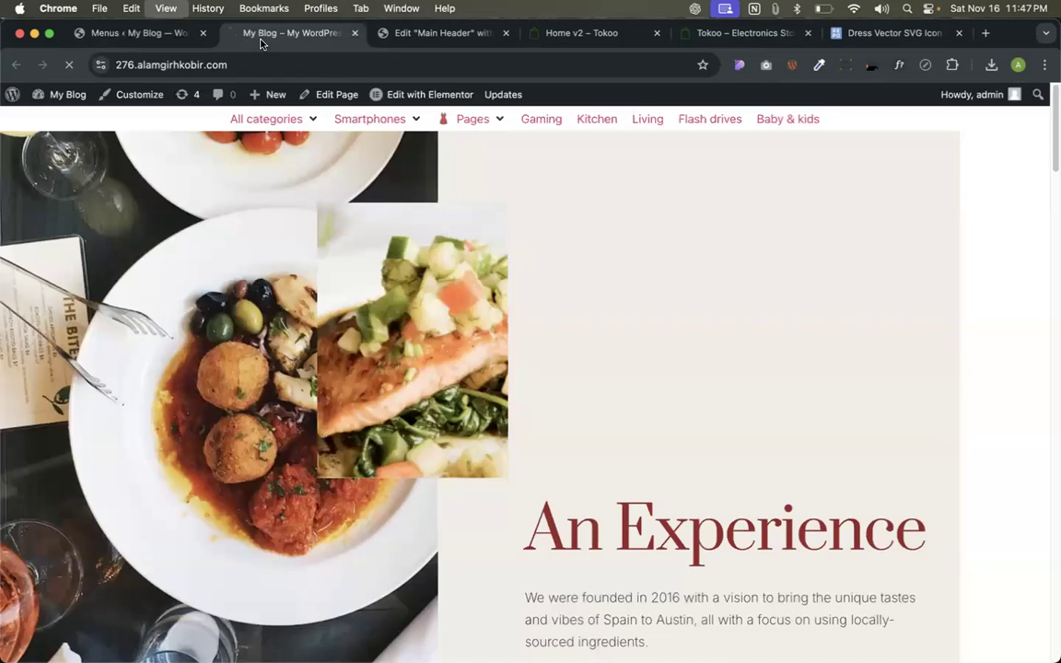
mouse_move(267, 122)
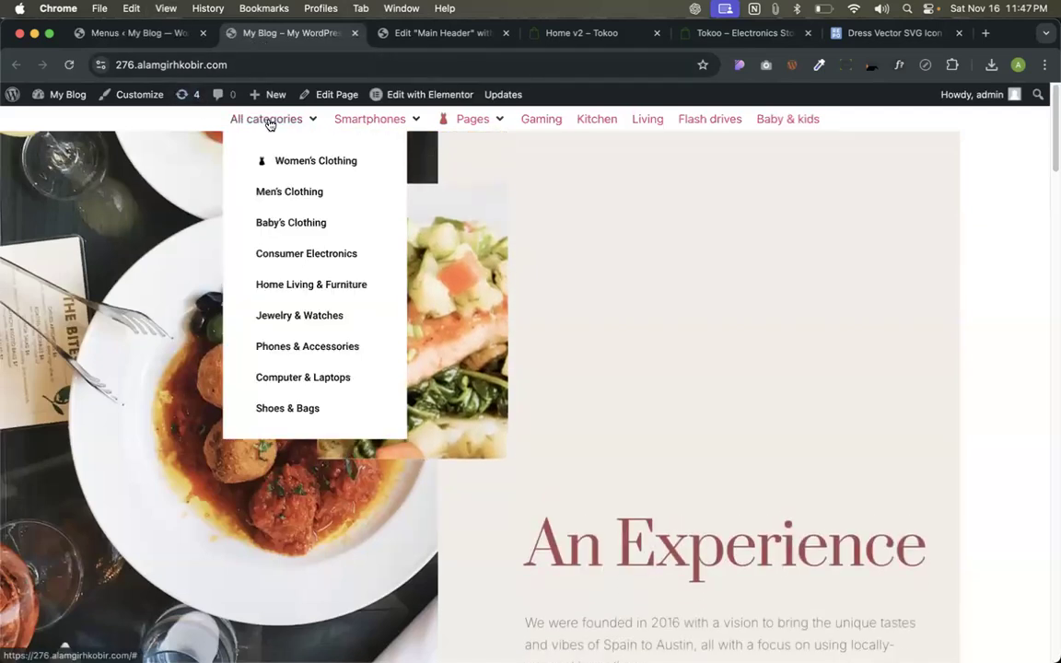
mouse_move(308, 154)
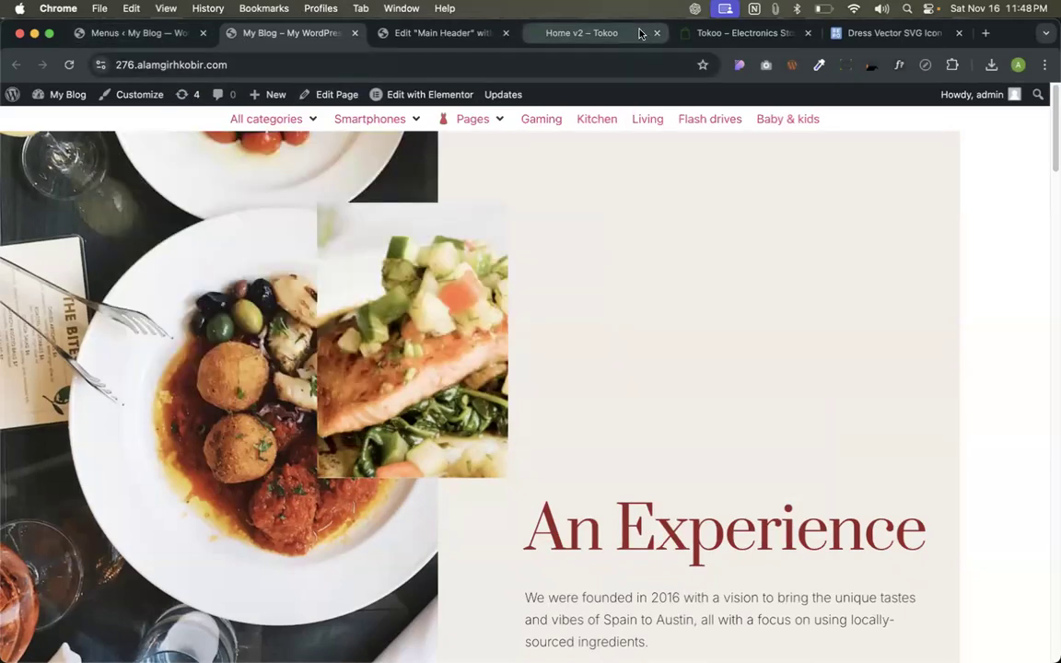
Close both Tokoo reference pages, return to the Menus admin page and close the All categories item settings.
left_click(577, 33)
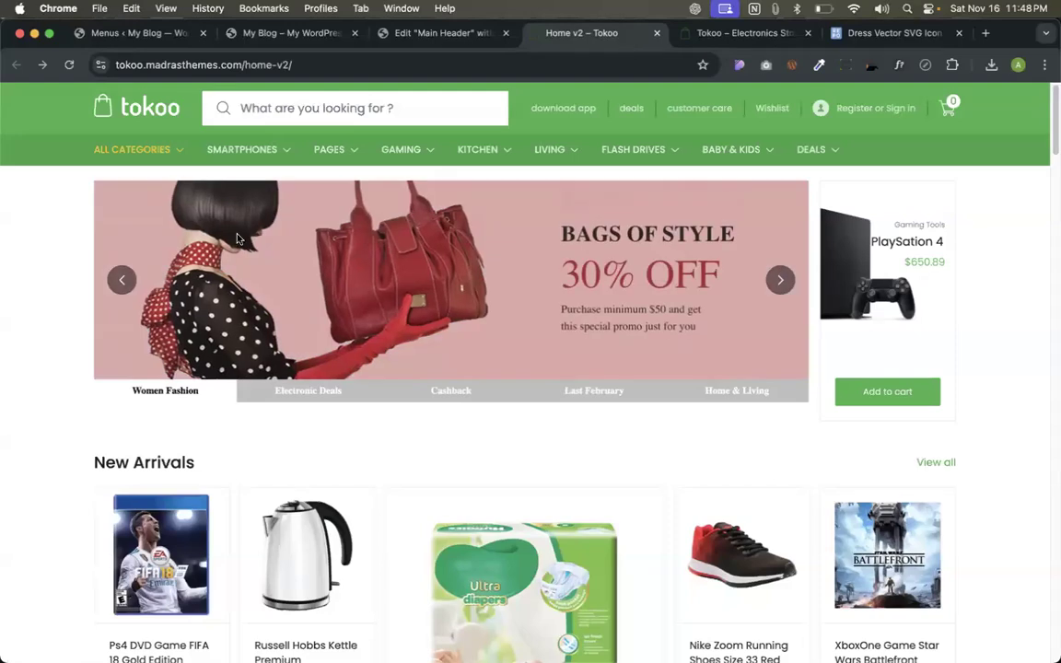
left_click(714, 29)
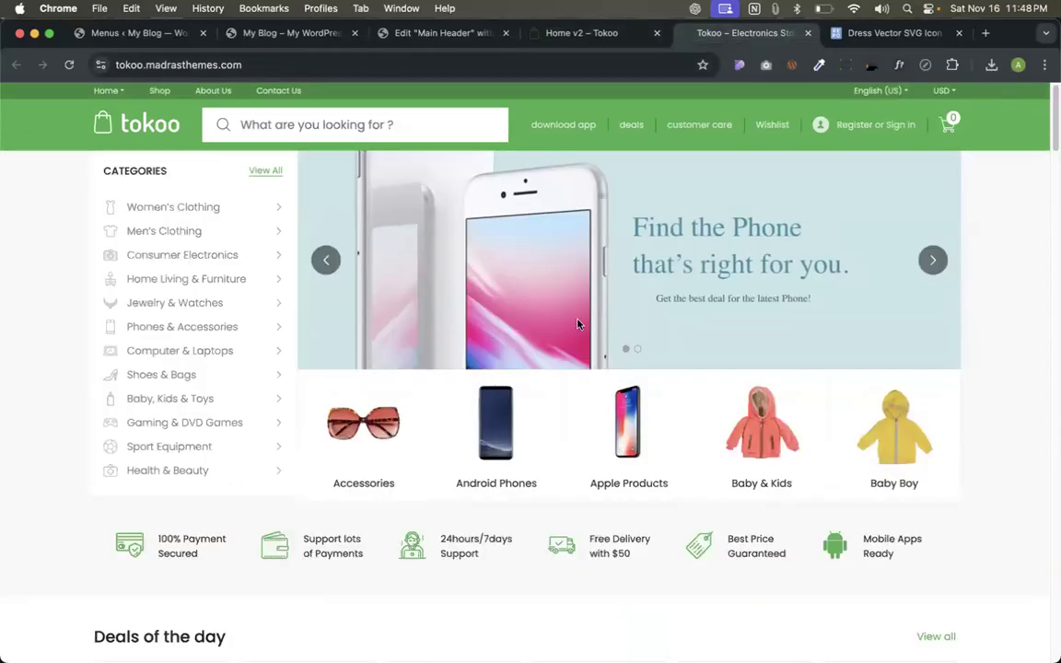
left_click(582, 34)
left_click(465, 71)
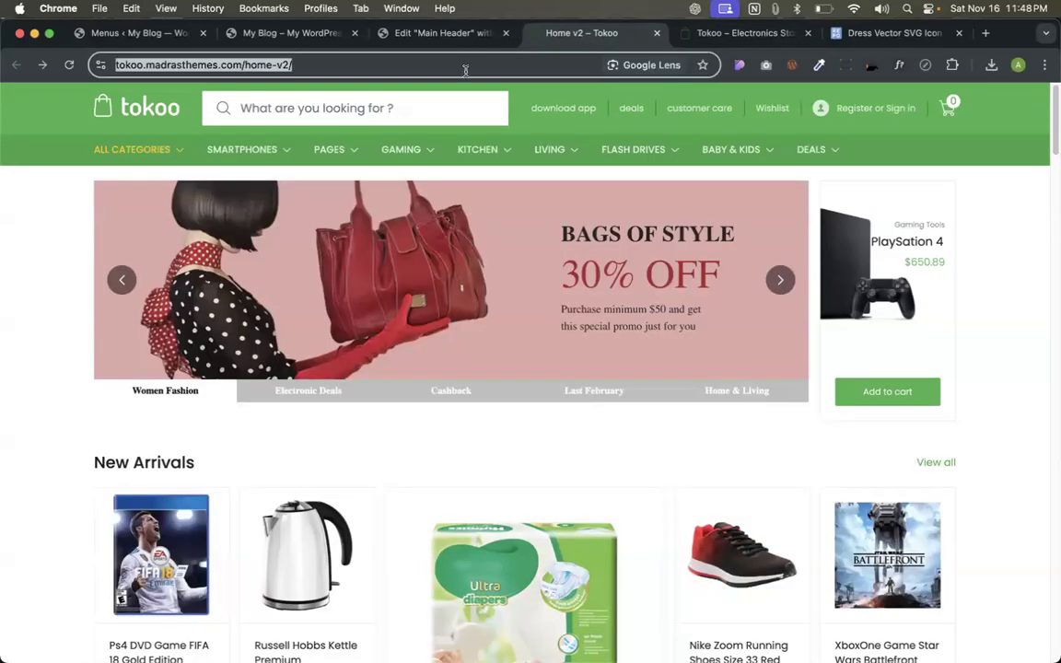
left_click(657, 34)
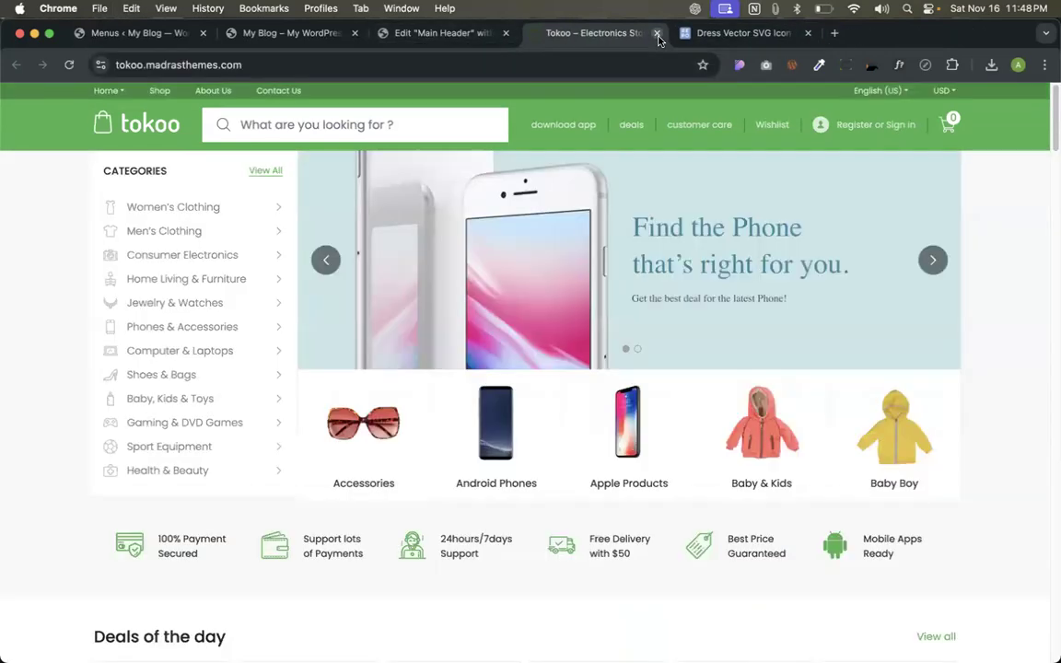
left_click(658, 34)
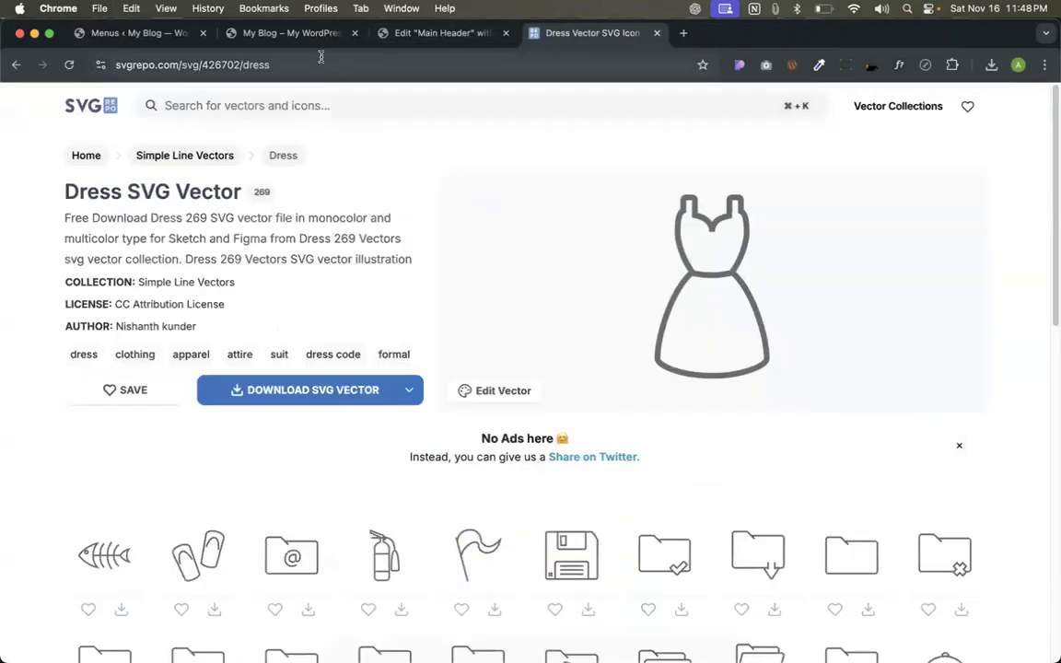
left_click(138, 33)
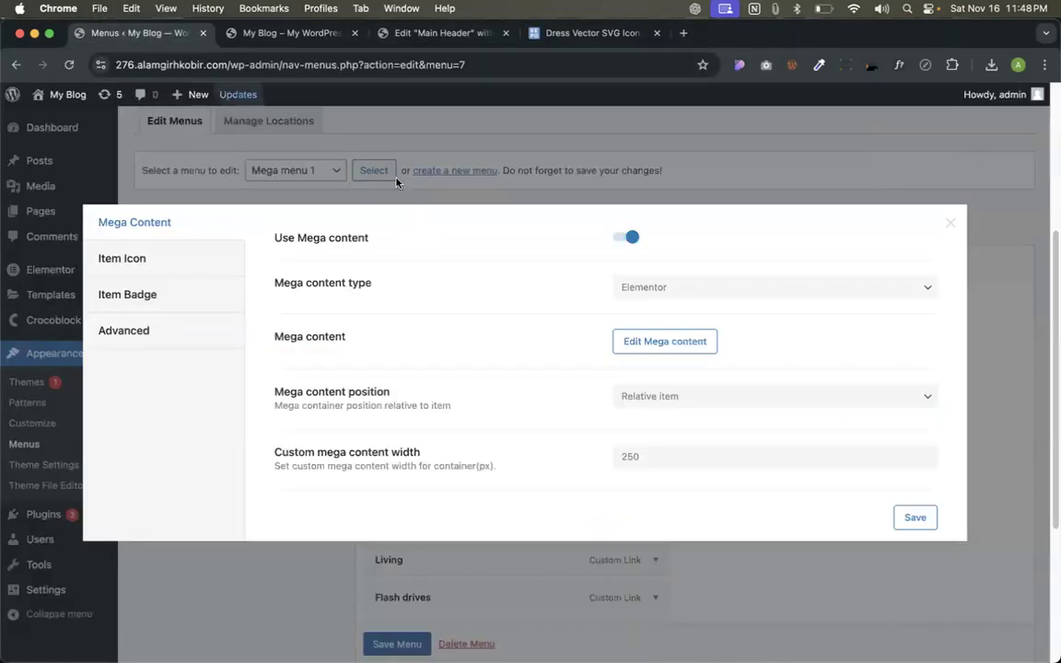
left_click(949, 217)
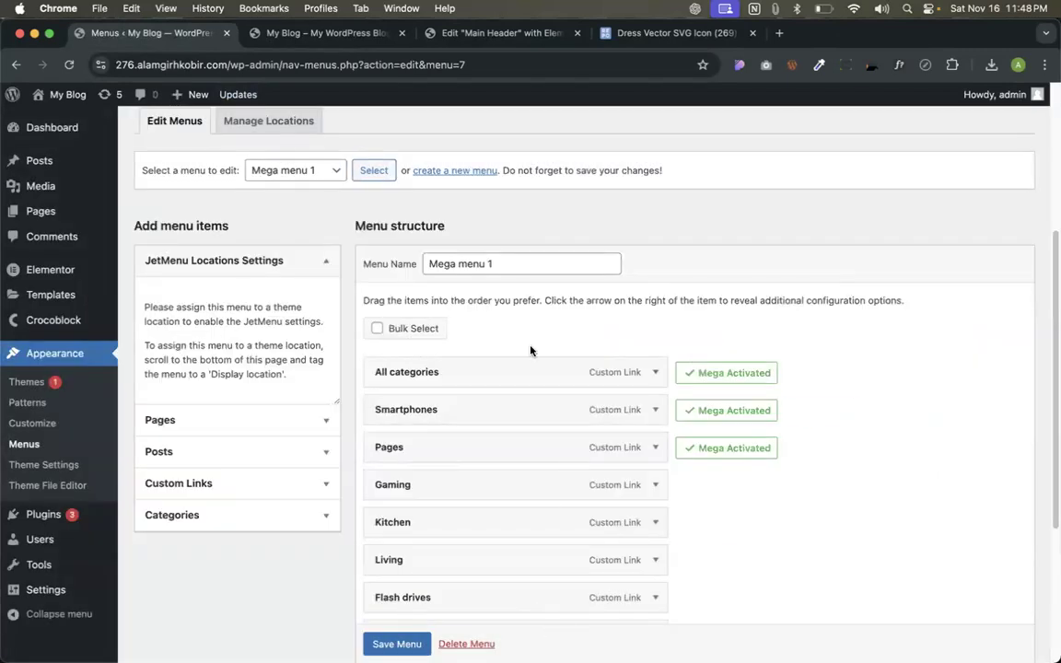